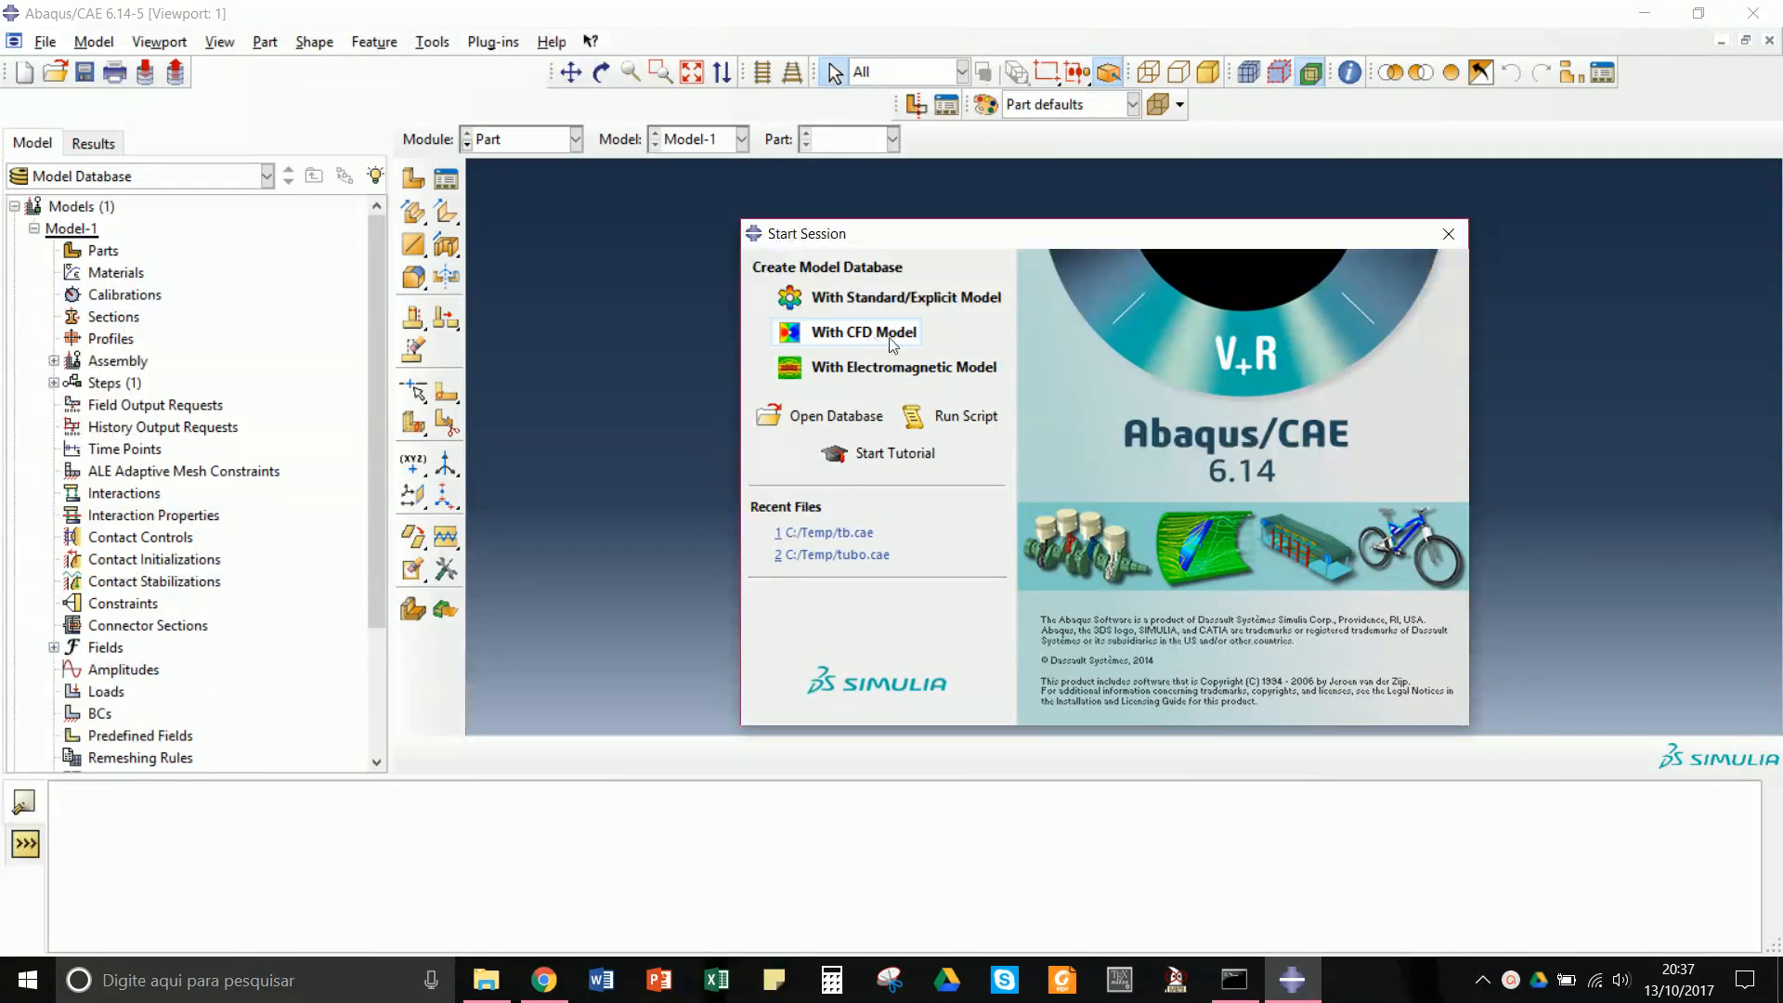
# - Create a Standard/Explicit model database and rename Model-1 as "Impact of a Mass"
pyautogui.click(853, 299)
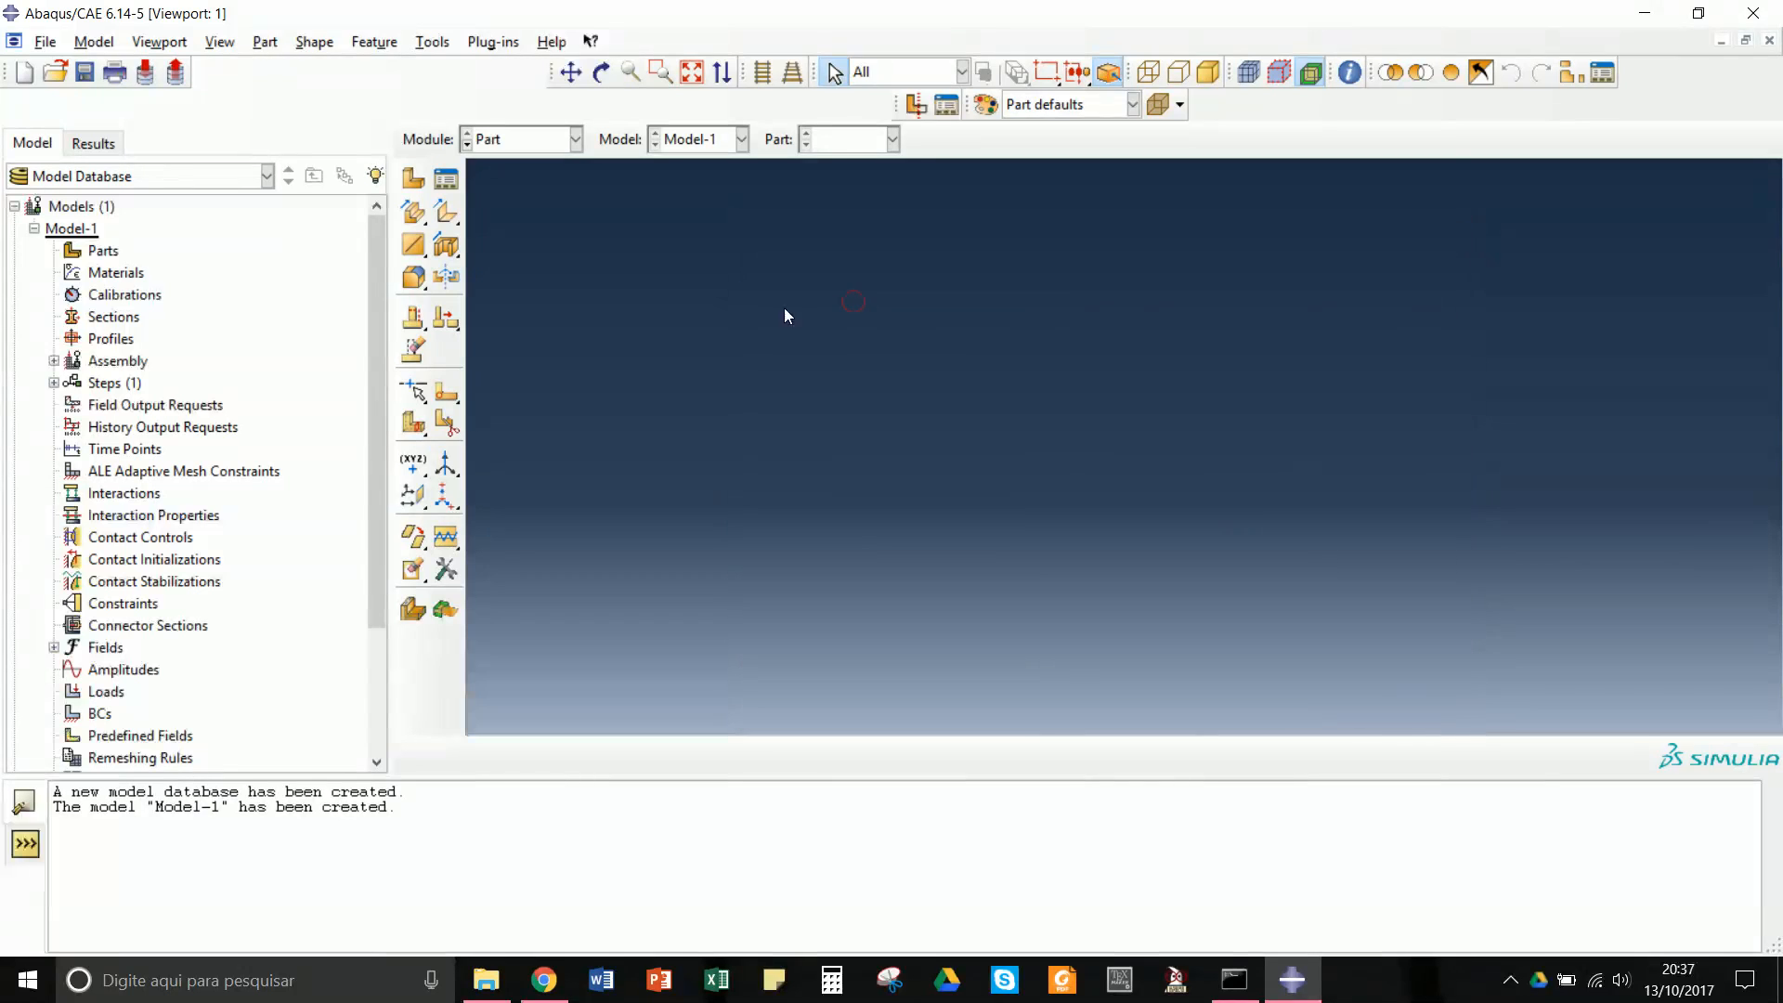
pyautogui.rightClick(86, 229)
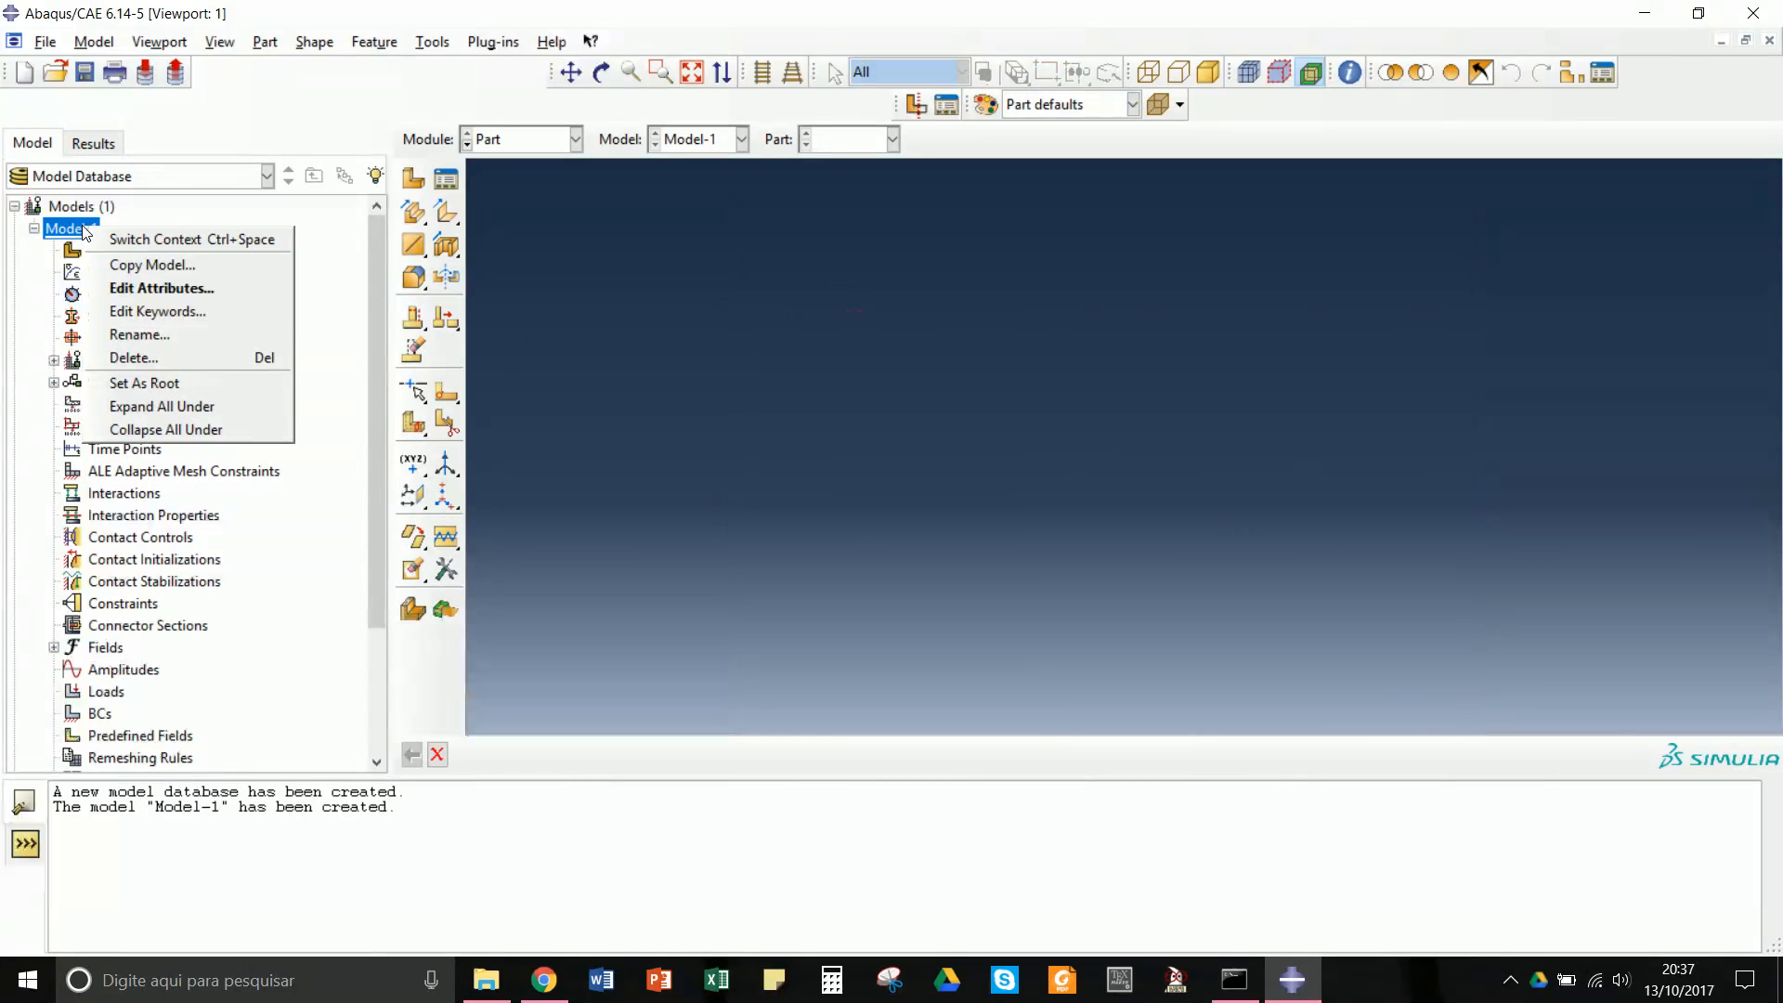
pyautogui.click(135, 336)
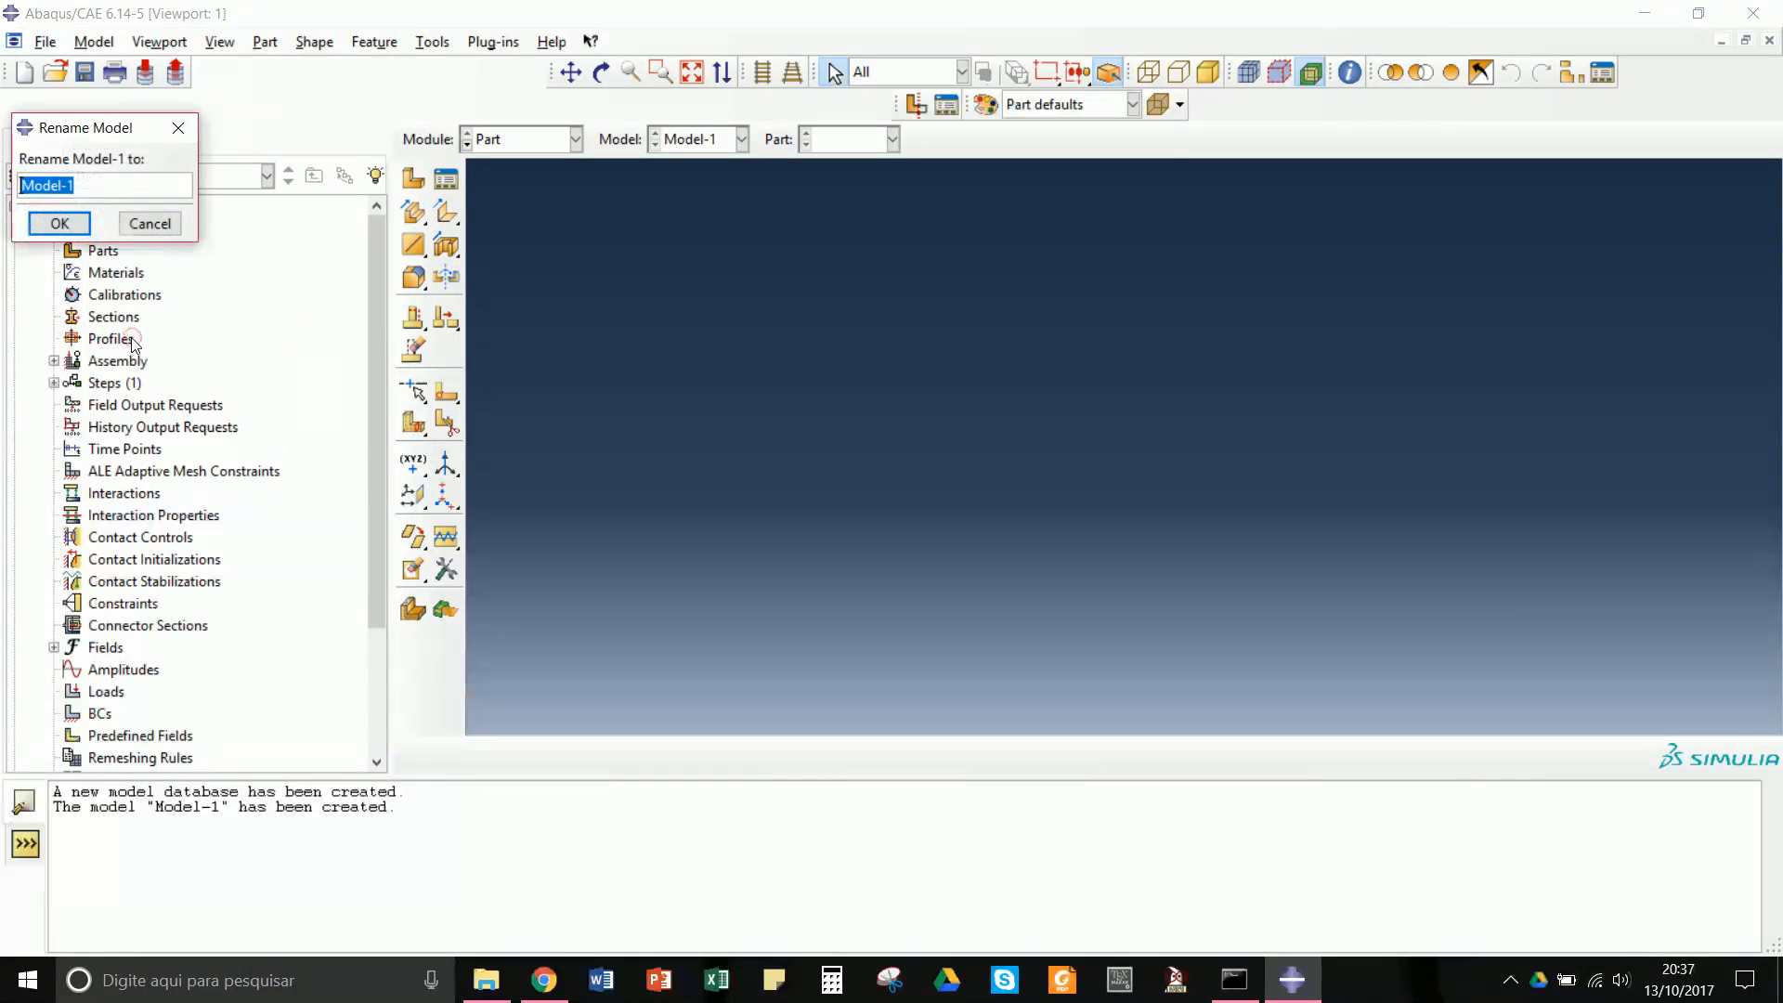
pyautogui.write('I')
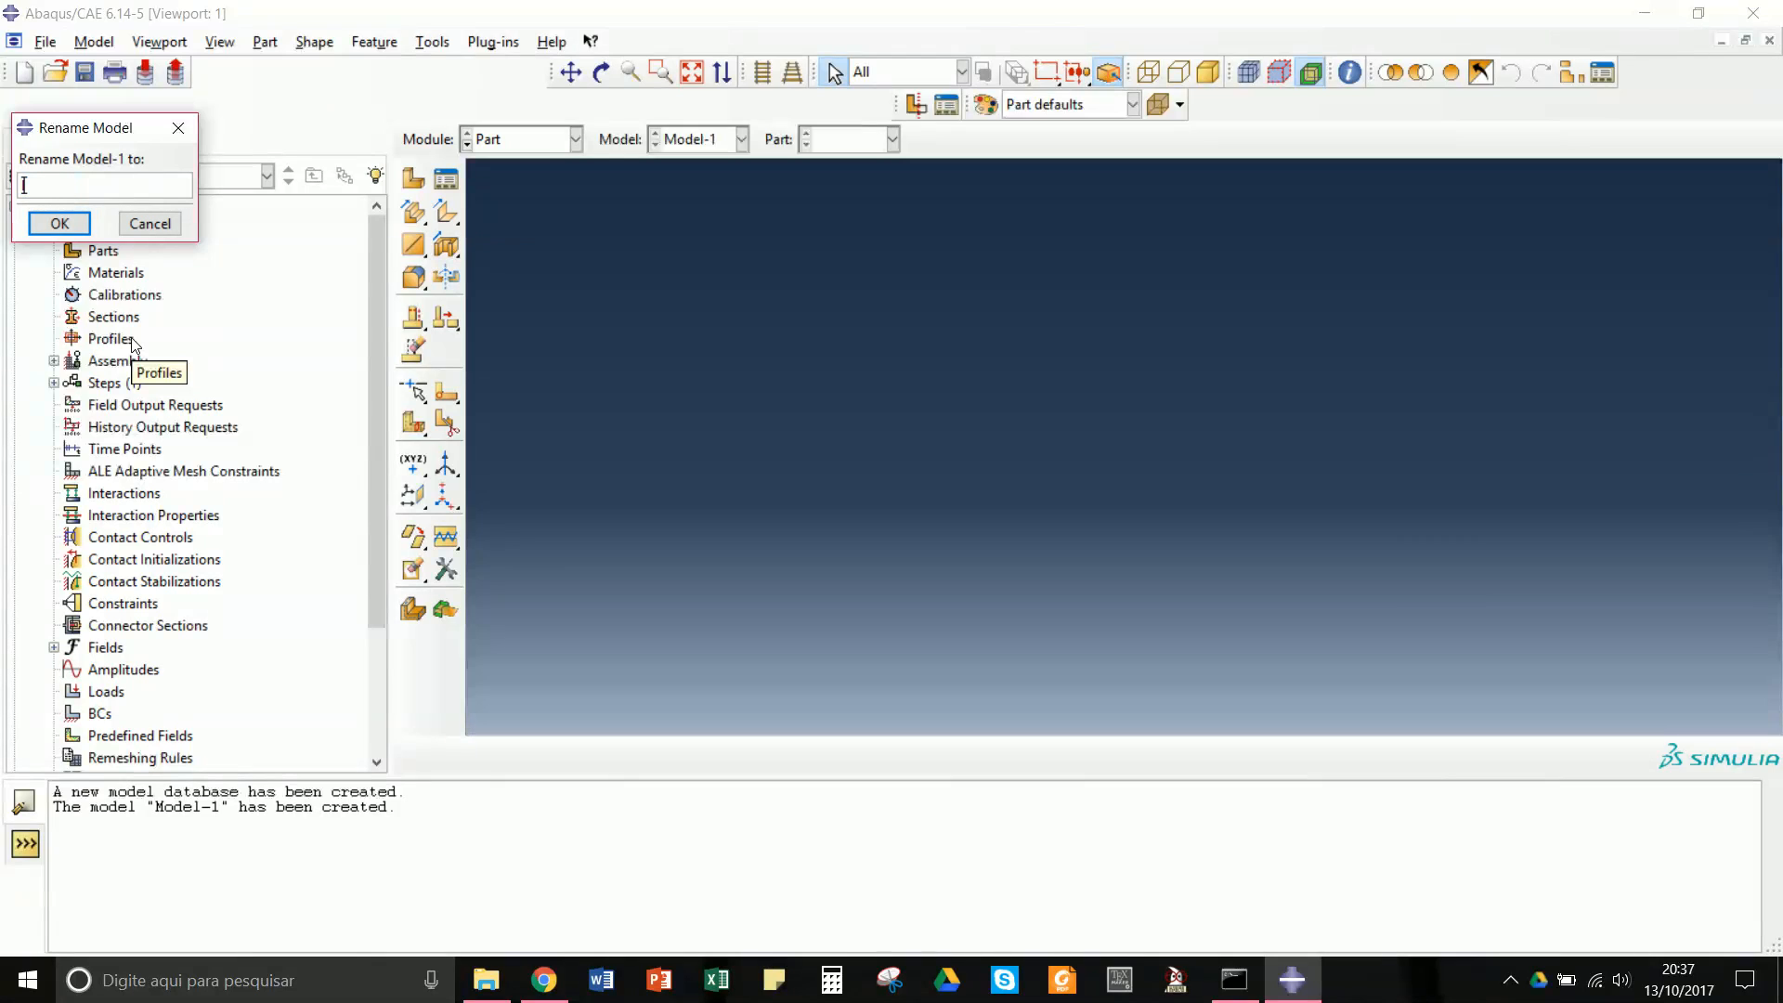
pyautogui.write('mpact of a Mass')
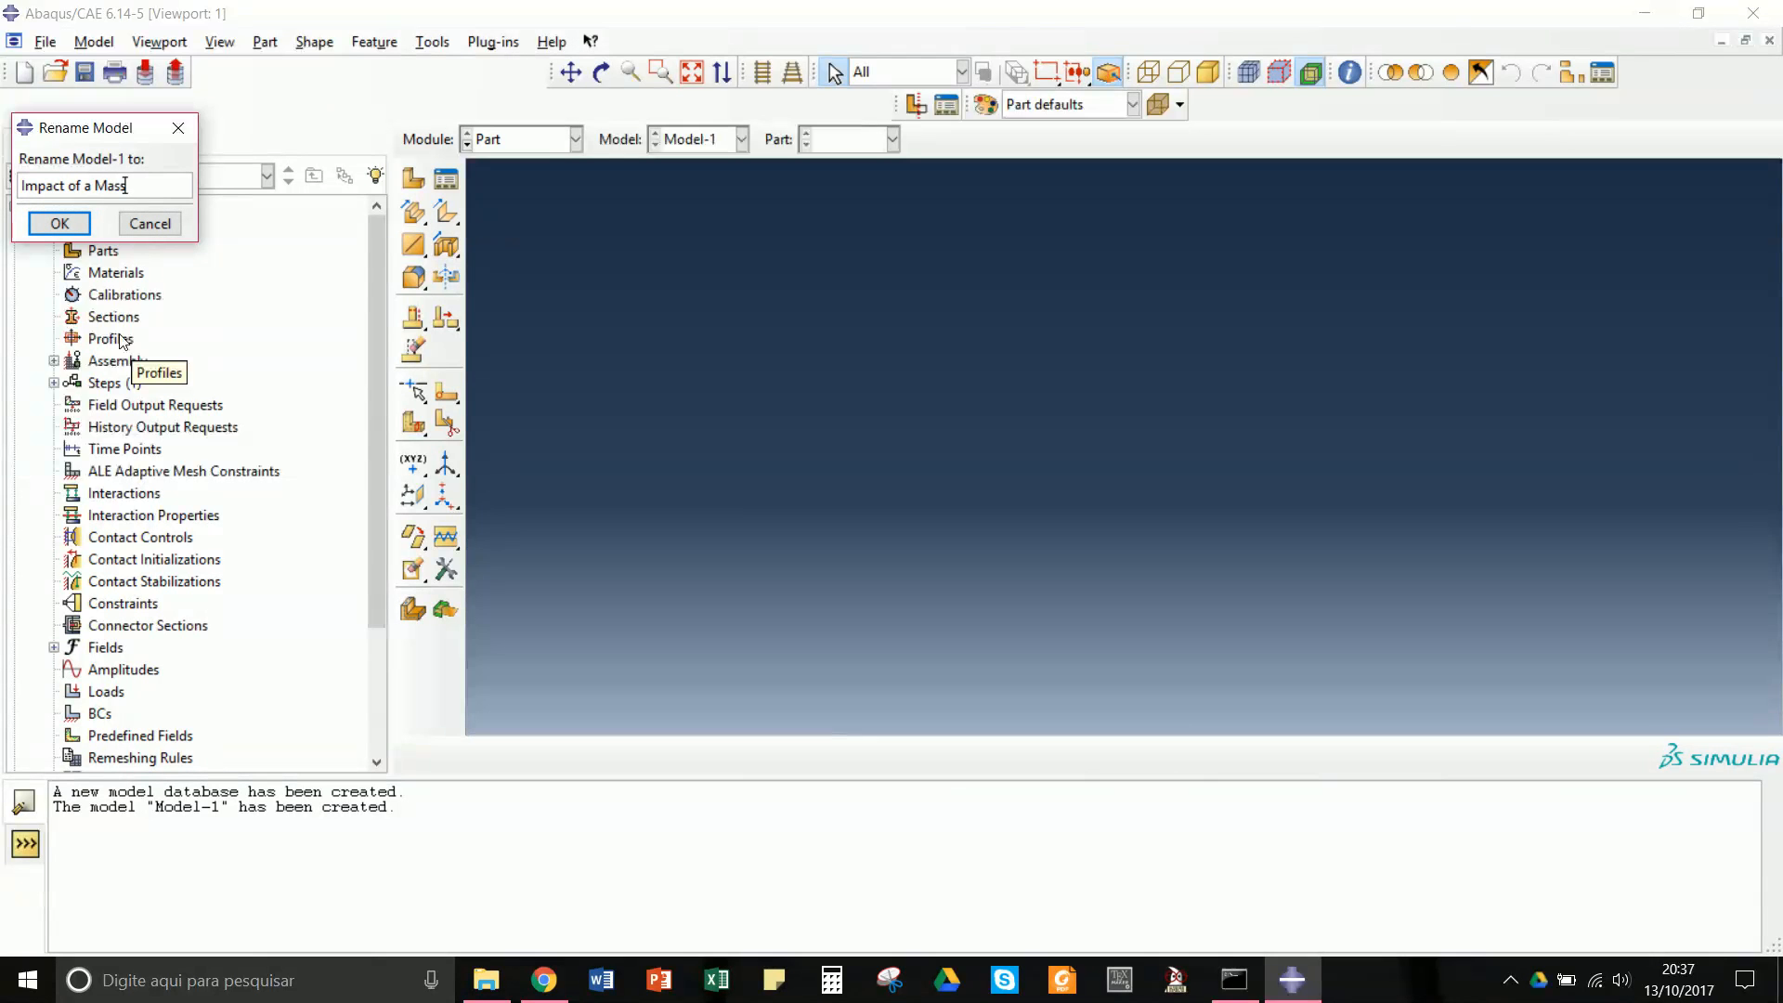
pyautogui.click(59, 232)
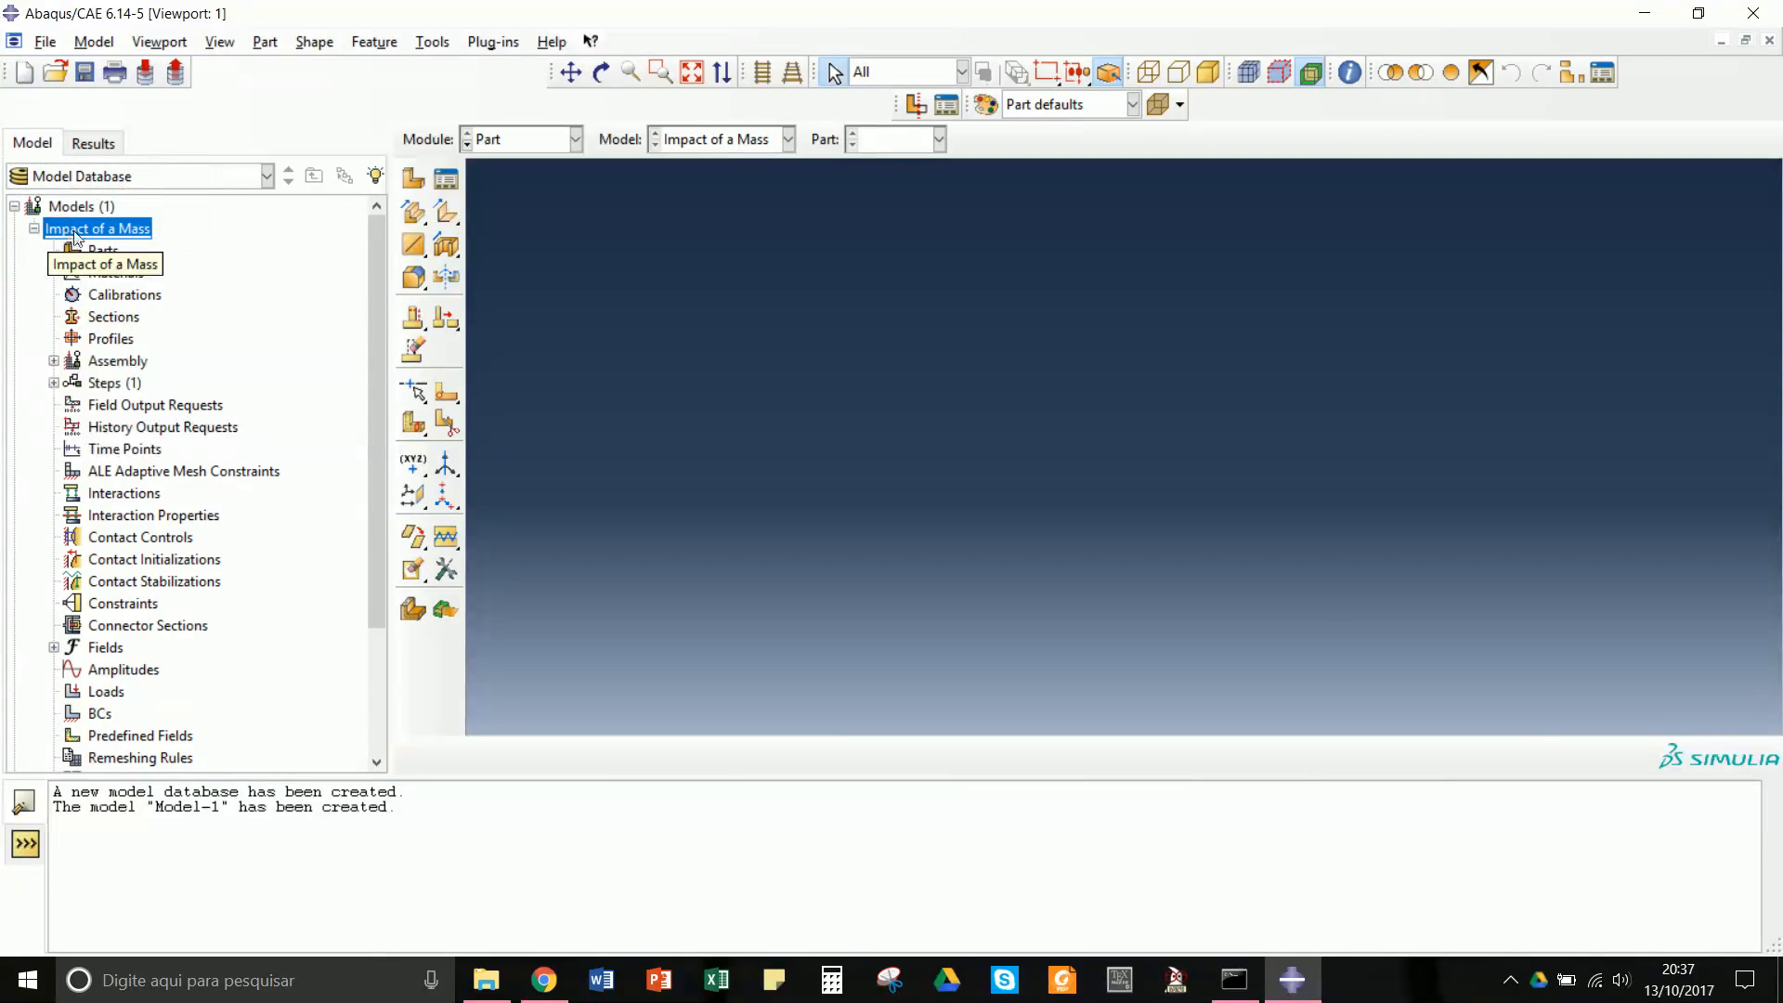
# - Start a 3D deformable part named "tube" with a shell extrusion base feature and an approximate size of 200e-3
pyautogui.click(104, 252)
pyautogui.rightClick(106, 255)
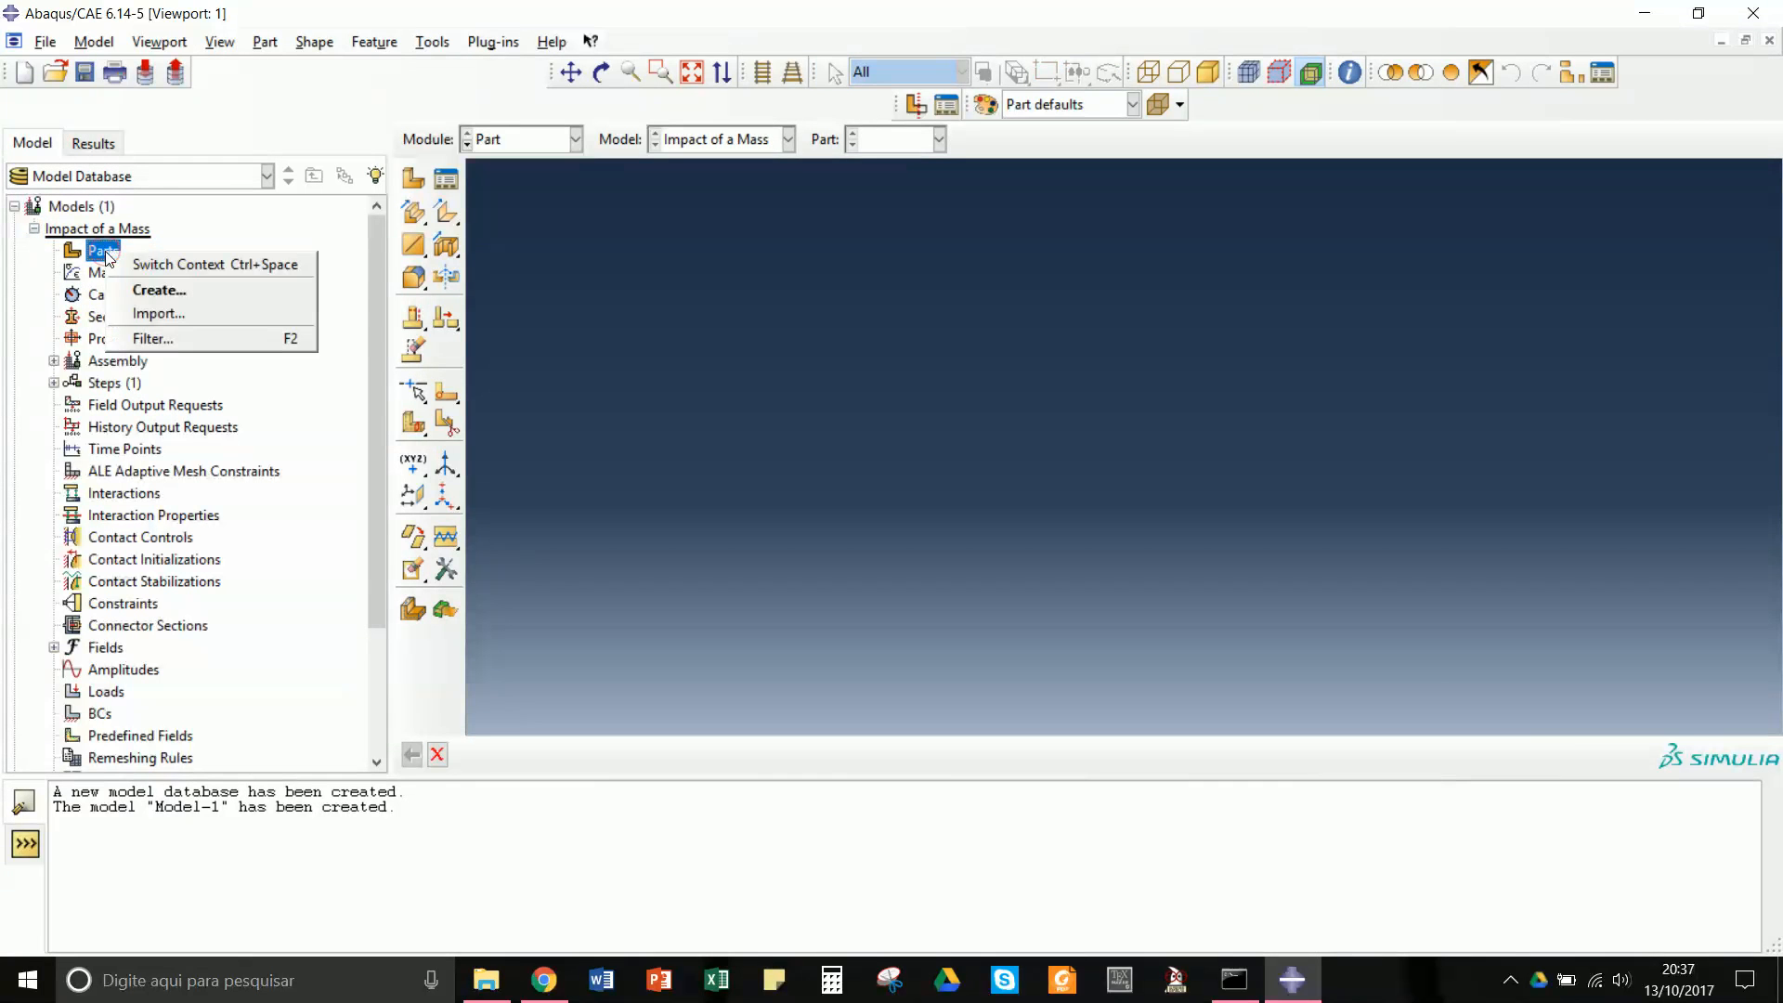
pyautogui.click(124, 293)
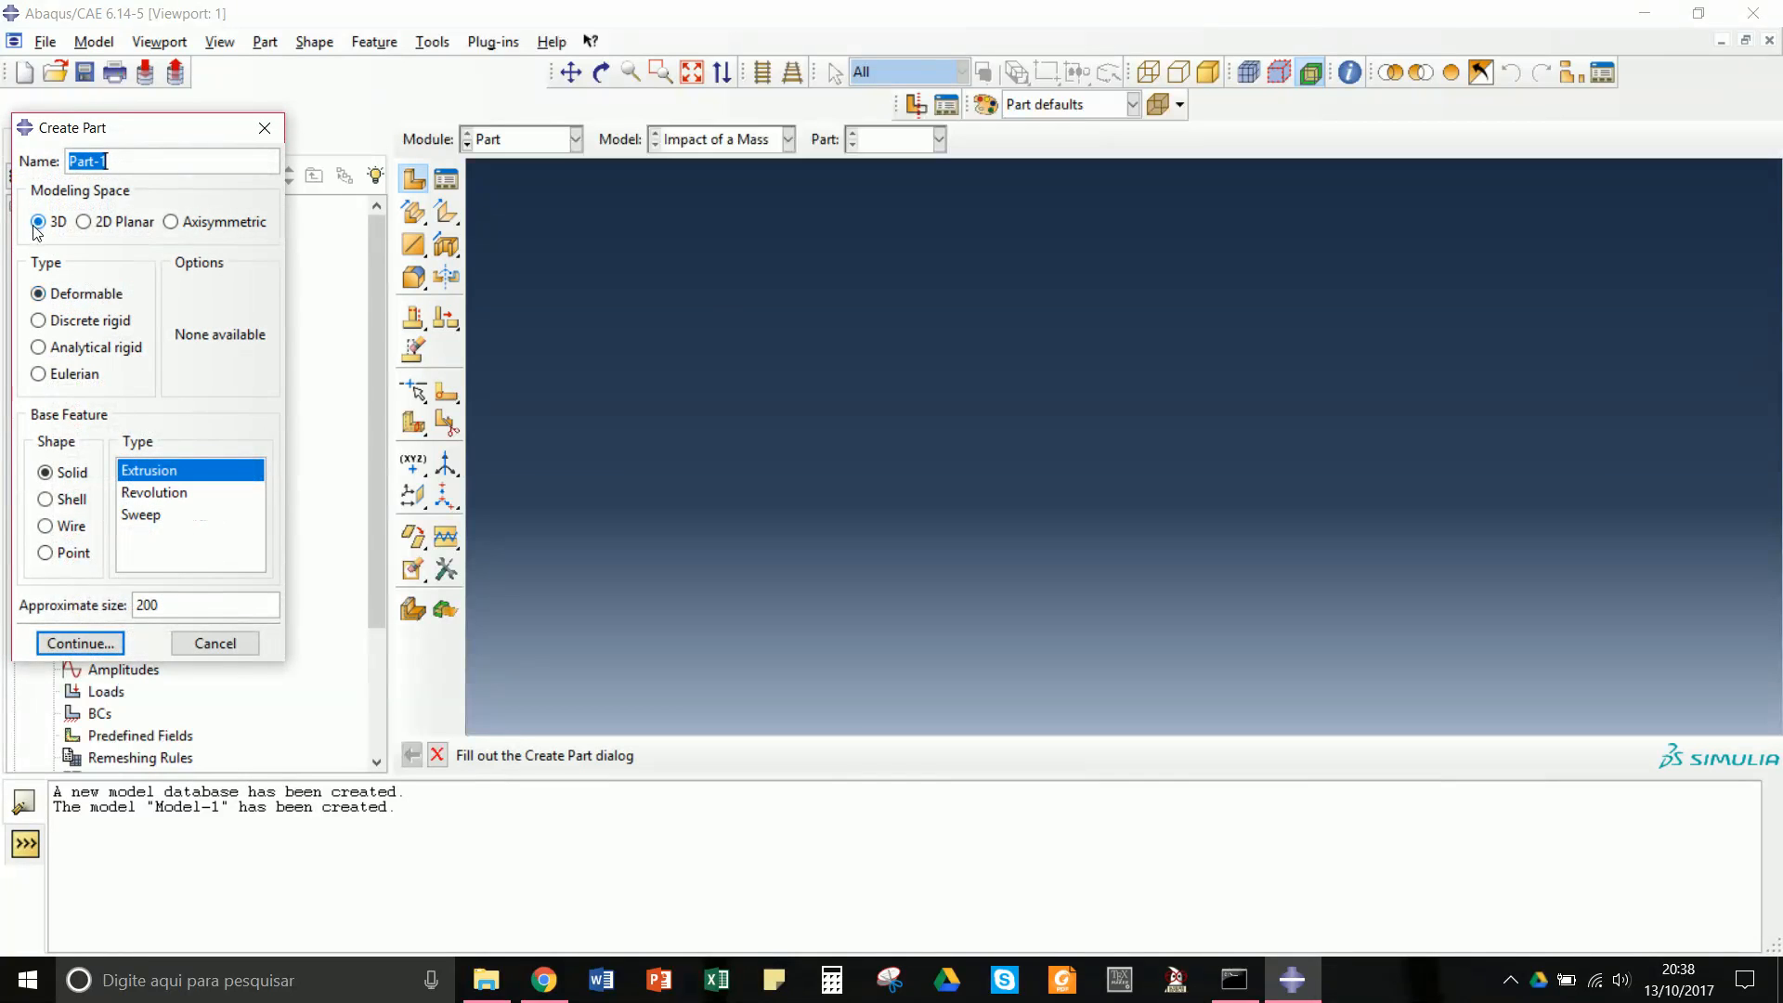
pyautogui.write('tu')
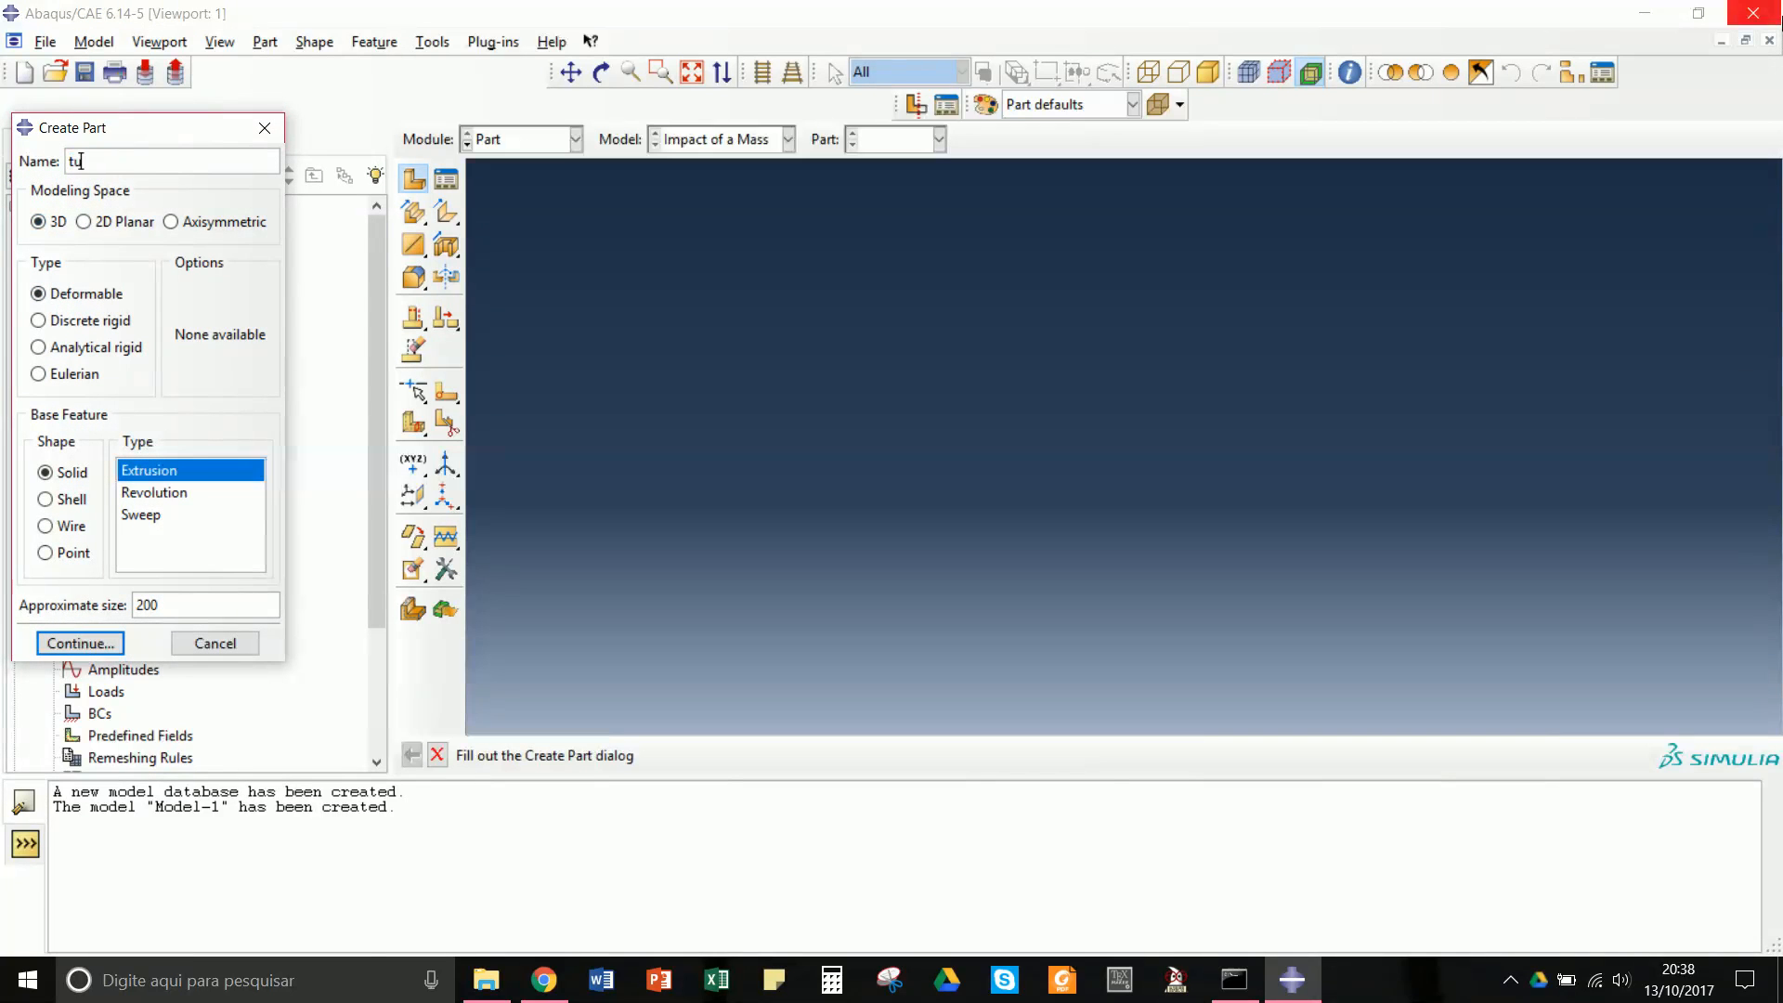
pyautogui.write('be')
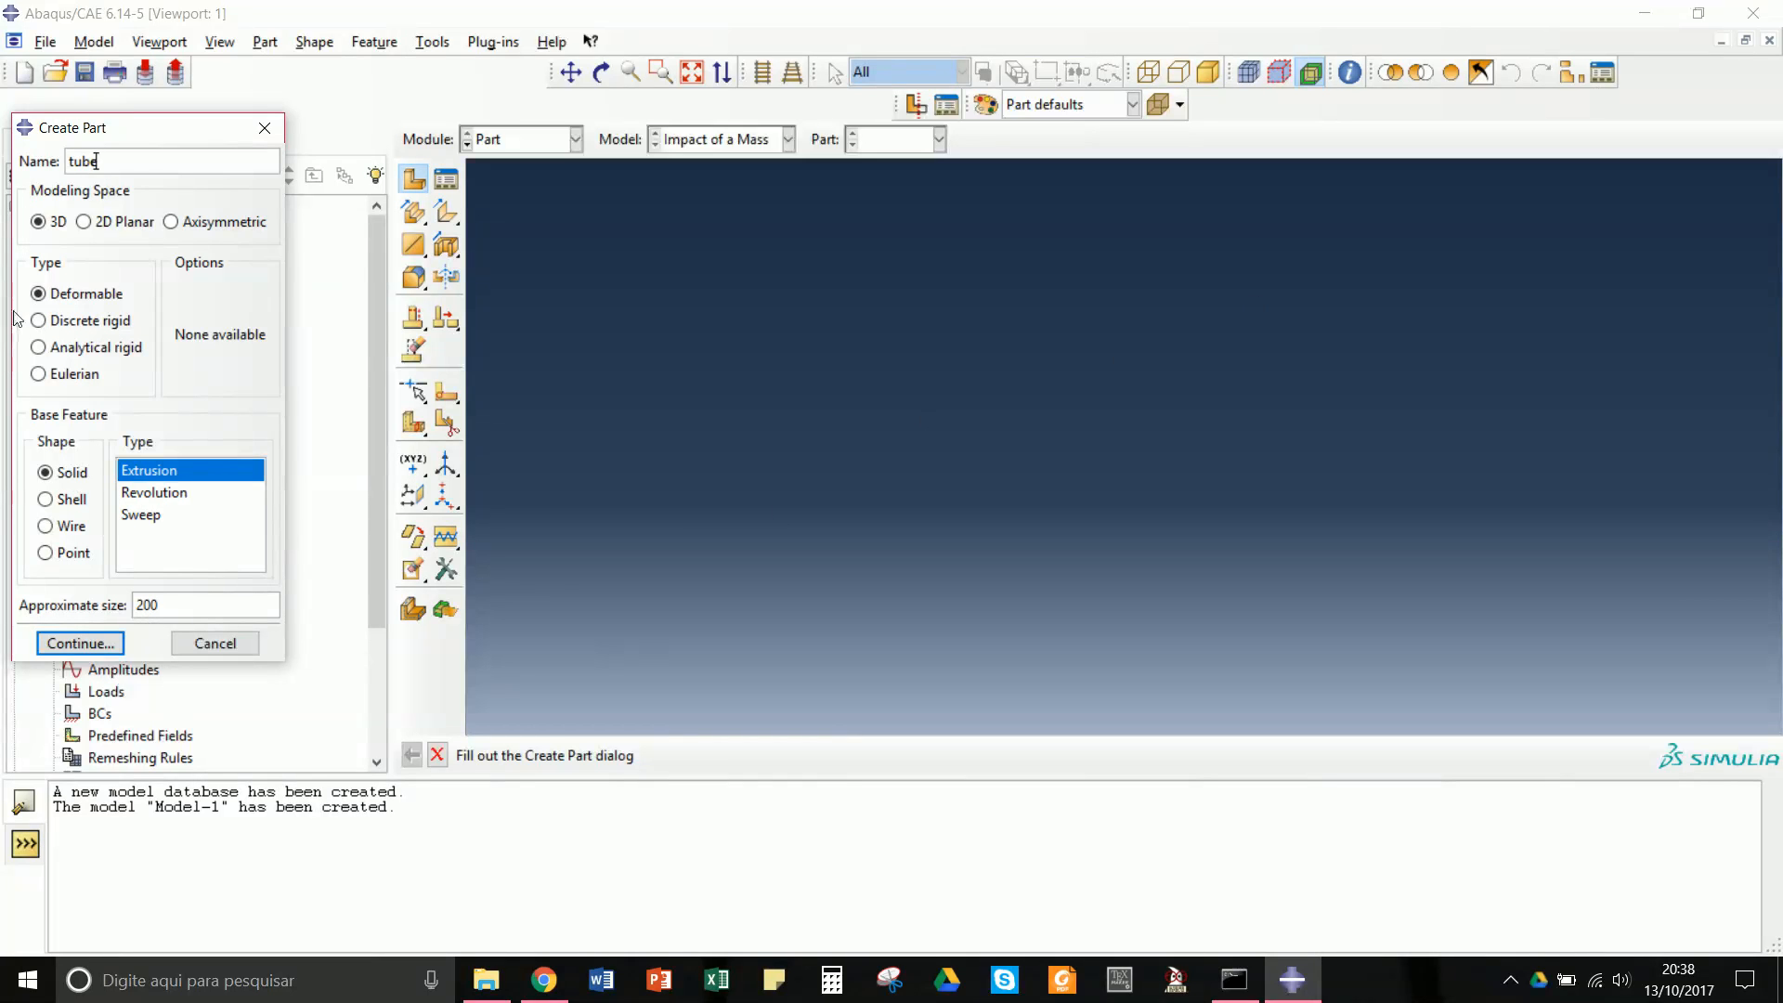
pyautogui.click(46, 500)
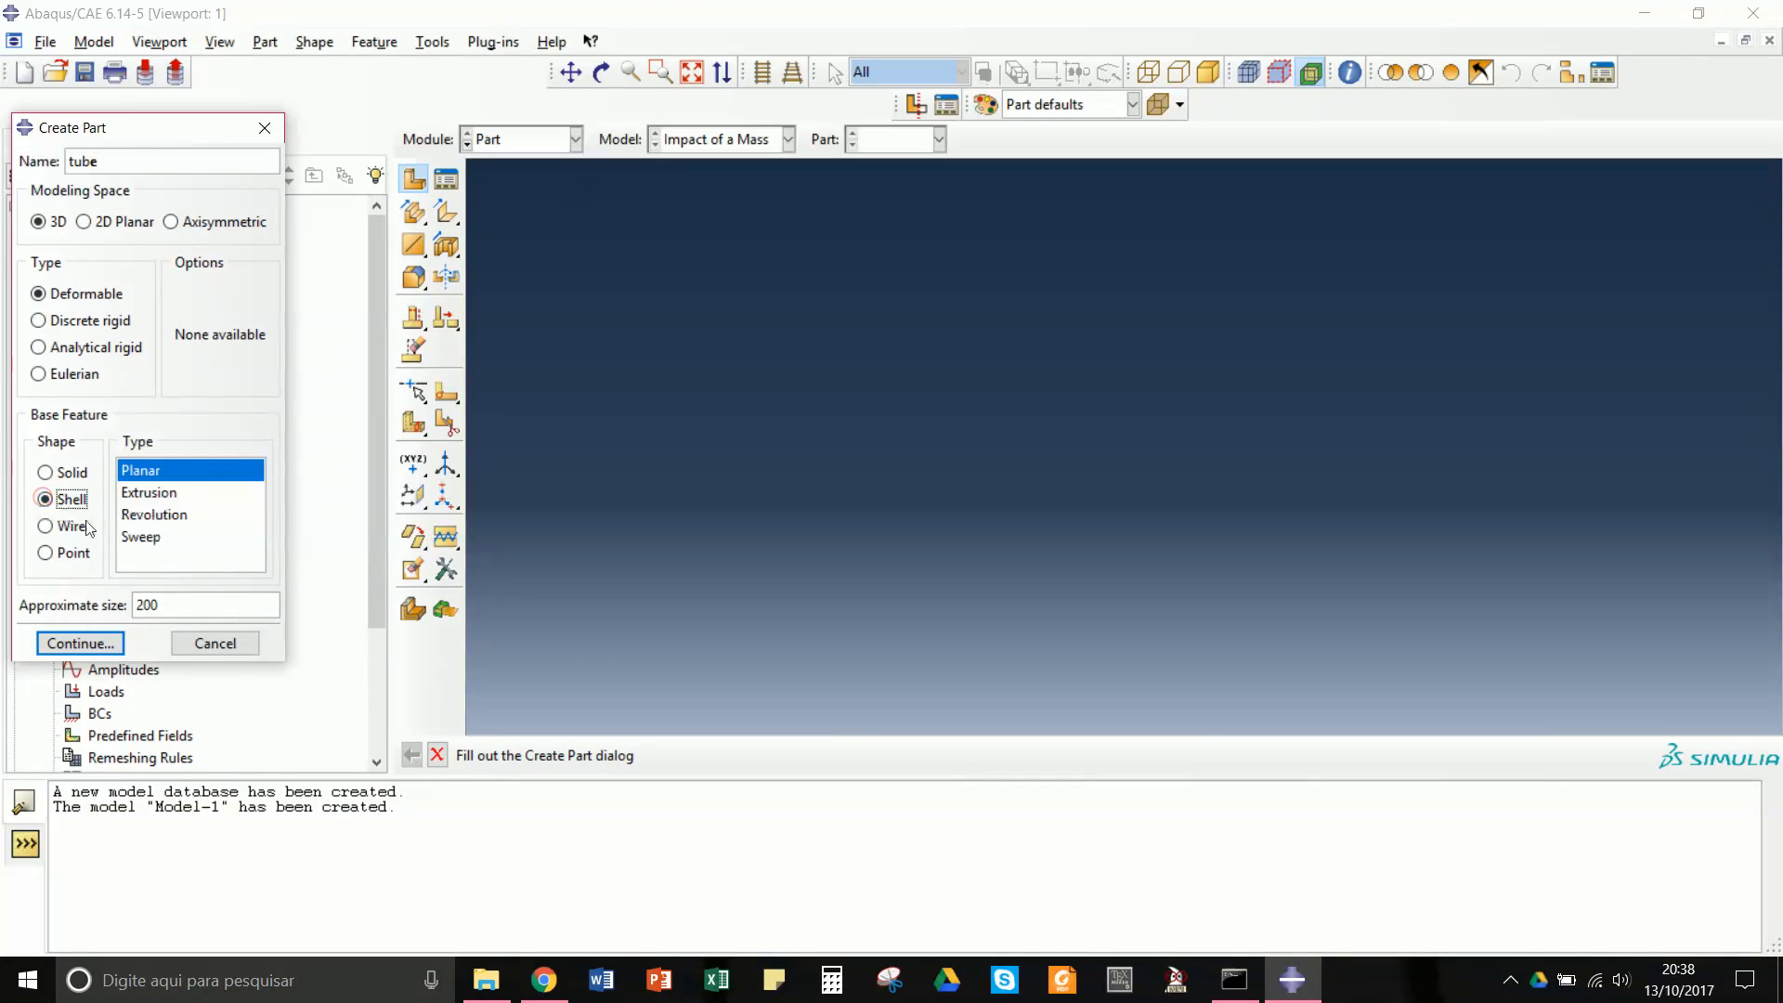
pyautogui.click(146, 494)
pyautogui.click(171, 603)
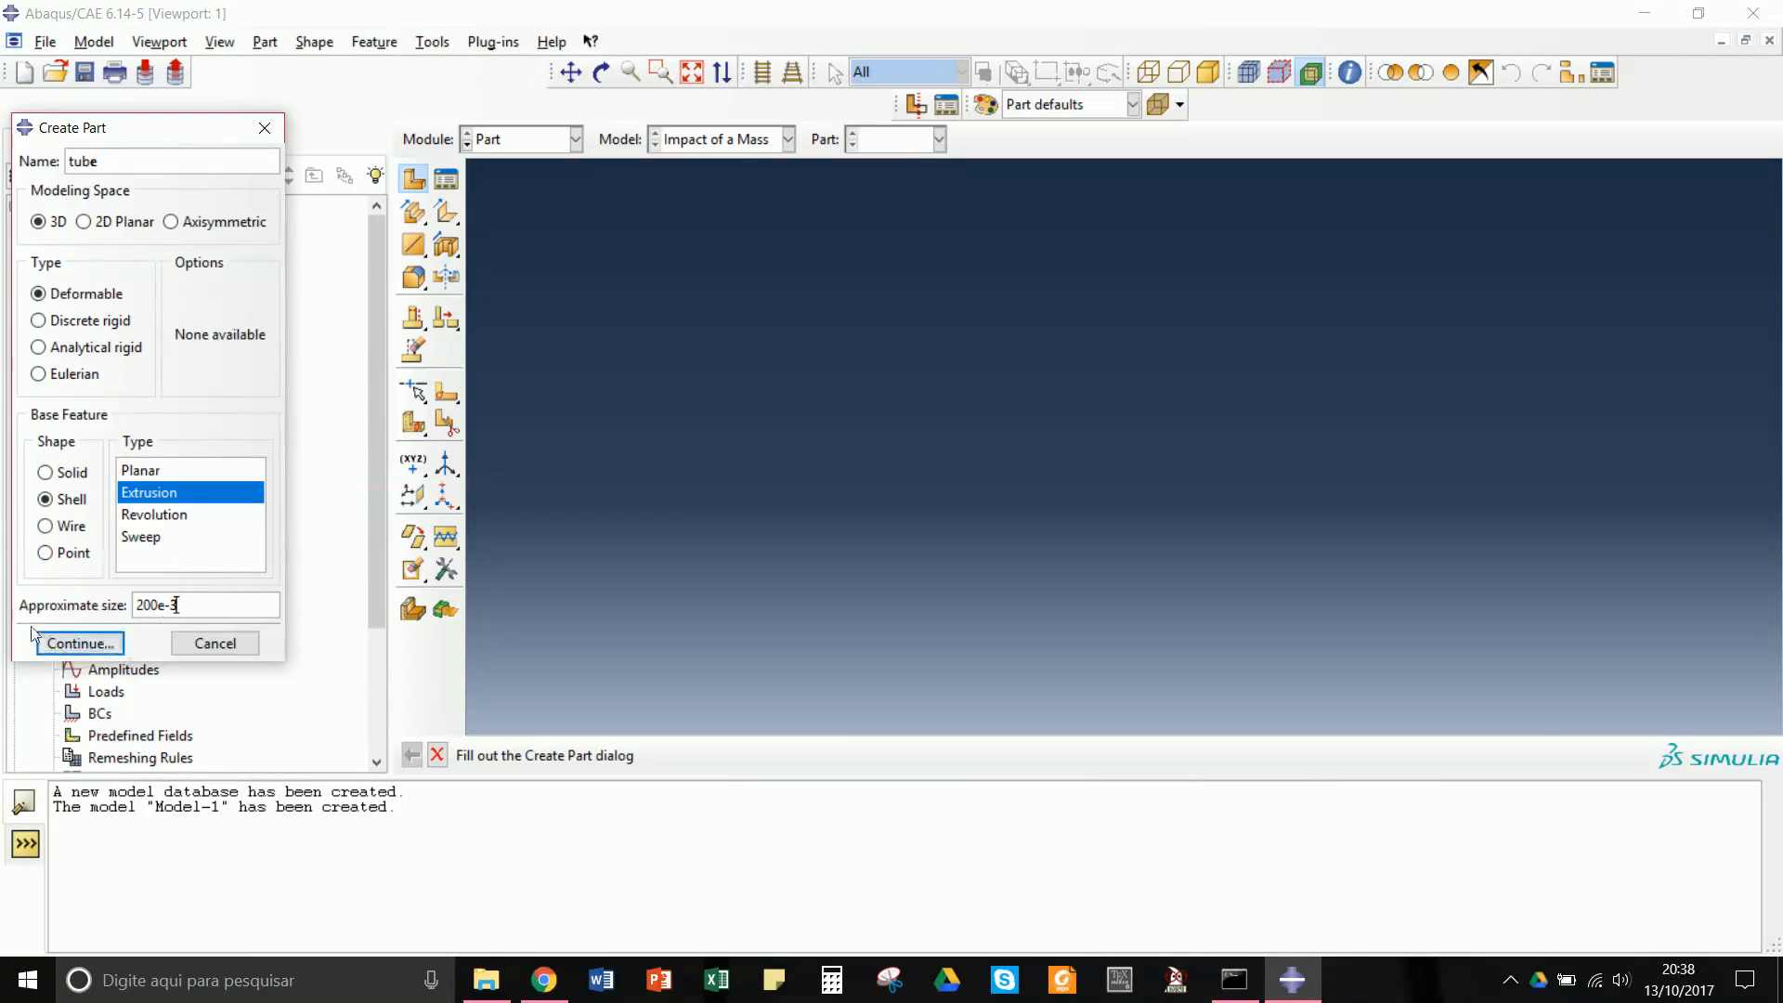
pyautogui.click(86, 650)
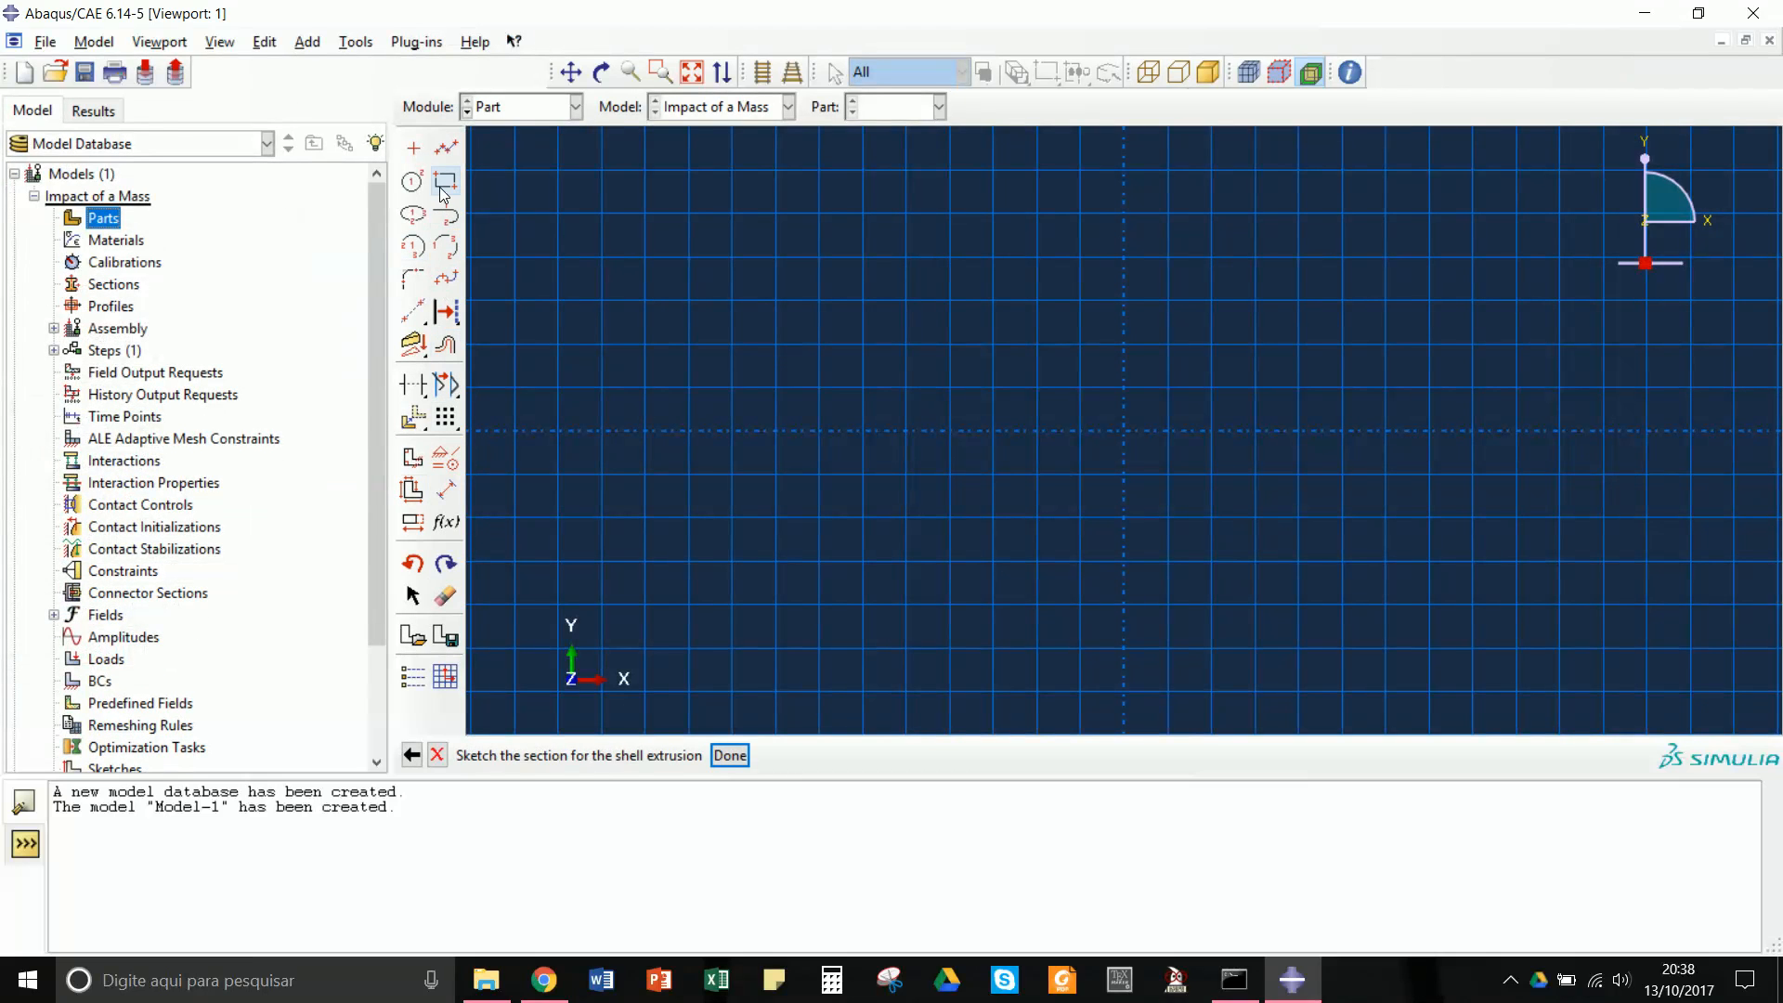
# - Sketch a rectangle around the origin, about 0.046 wide and 0.022 high, as the tube's section
pyautogui.click(442, 184)
pyautogui.click(906, 538)
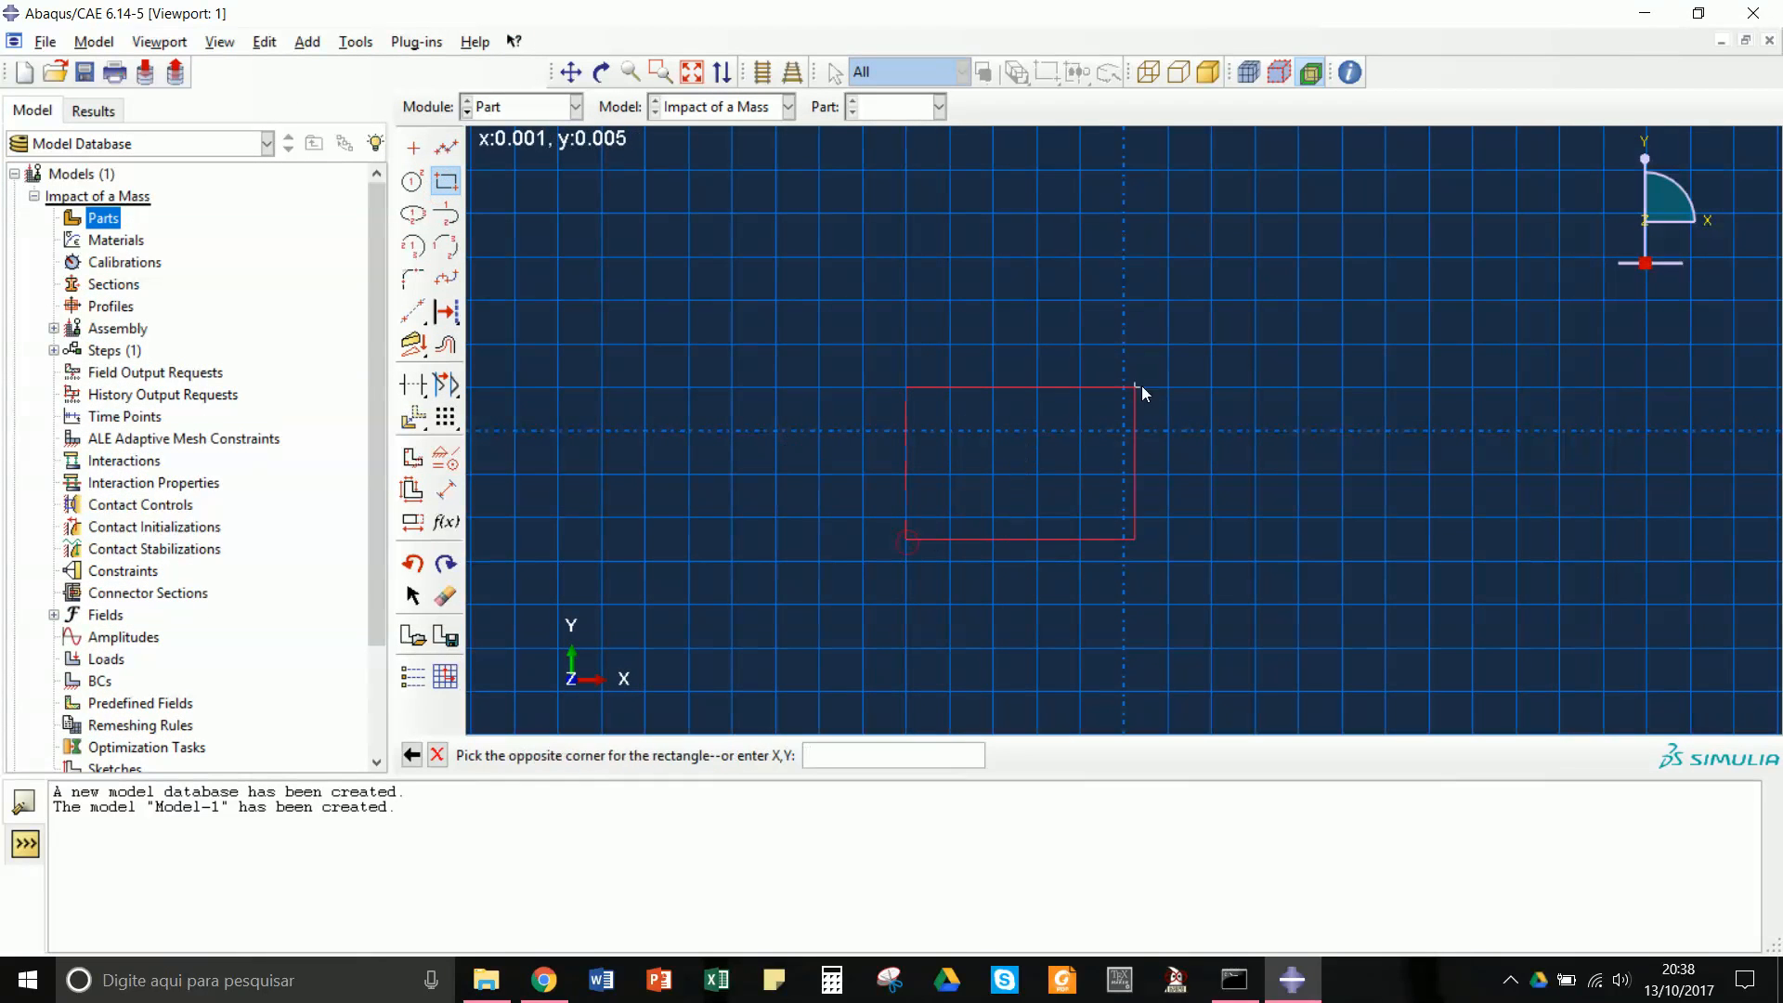
pyautogui.click(1308, 345)
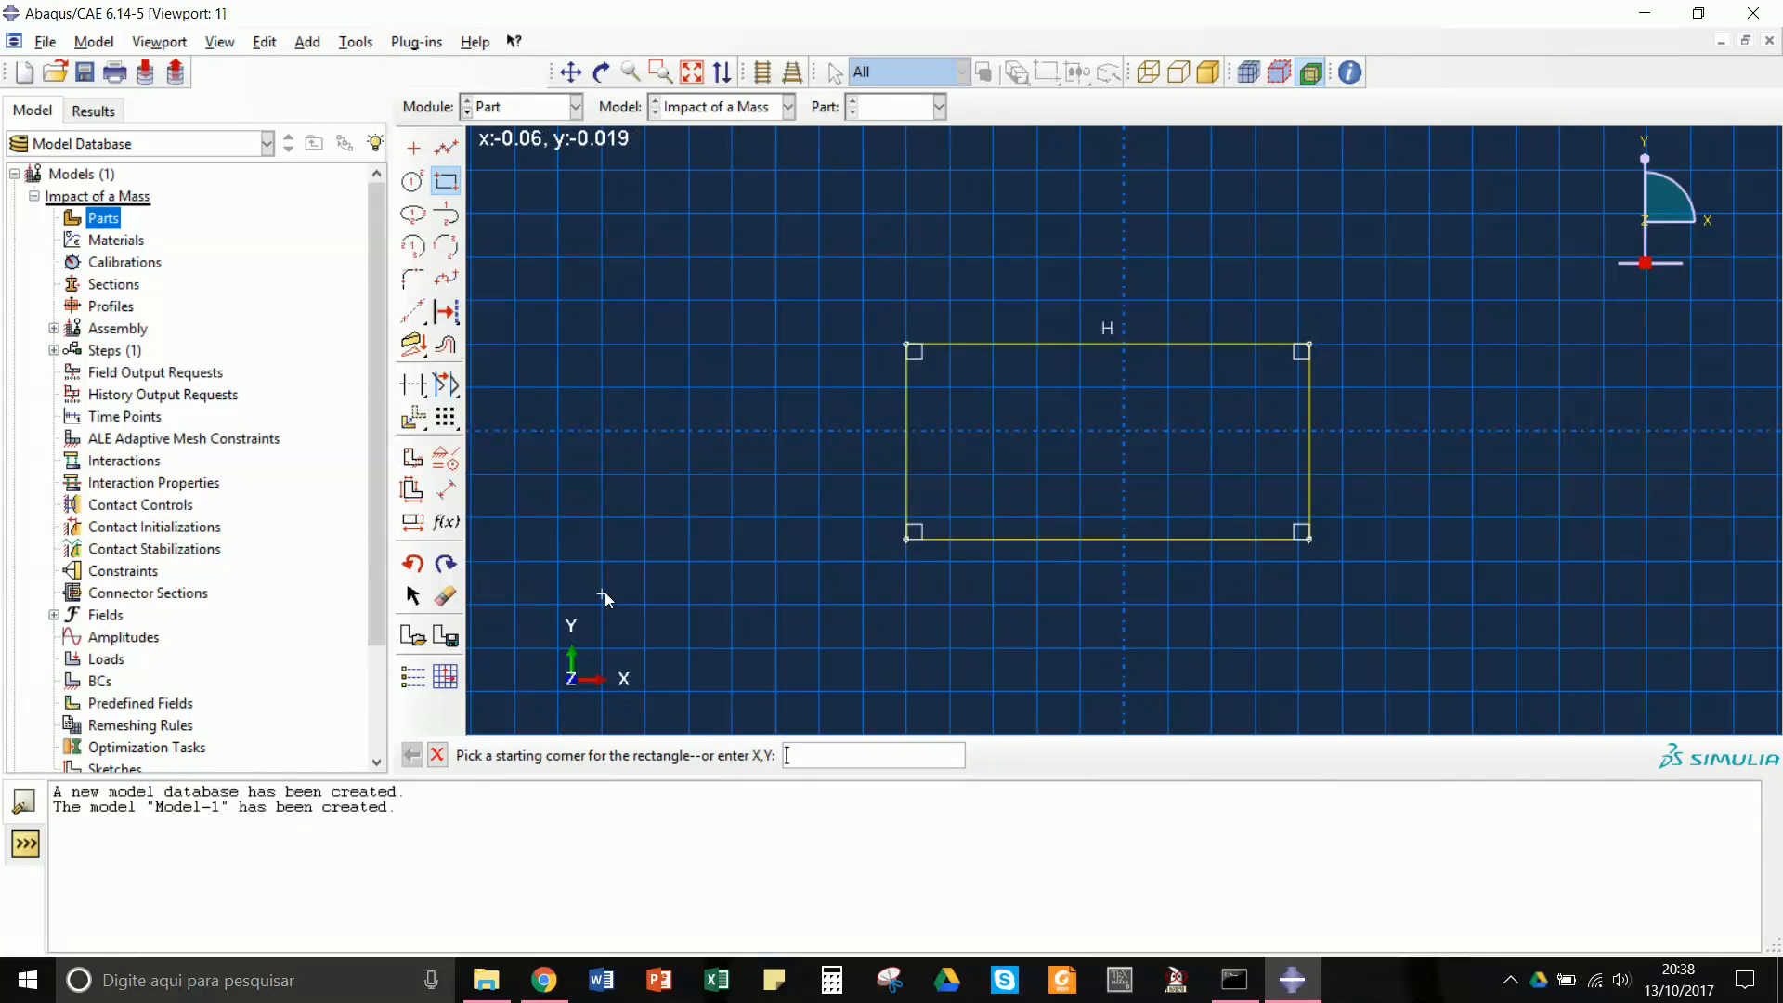
# - Dimension the tube rectangle's bottom and left edges, setting both to 25e-3
pyautogui.click(446, 489)
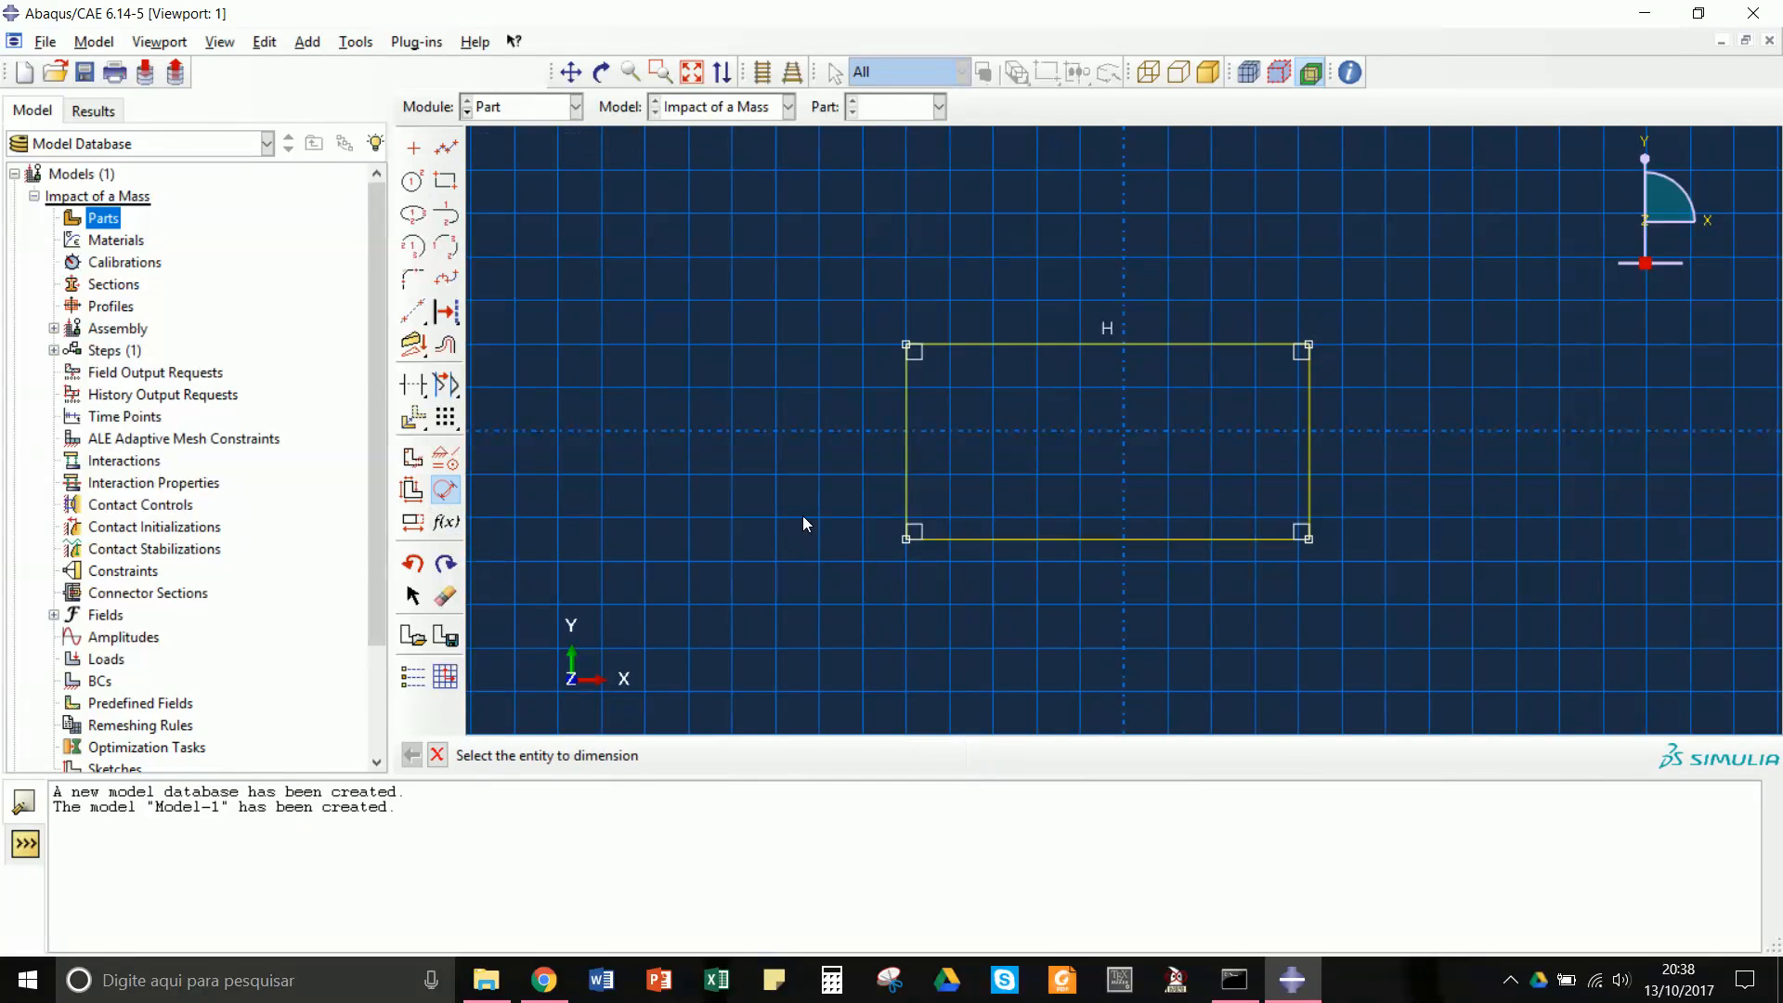
pyautogui.click(1058, 542)
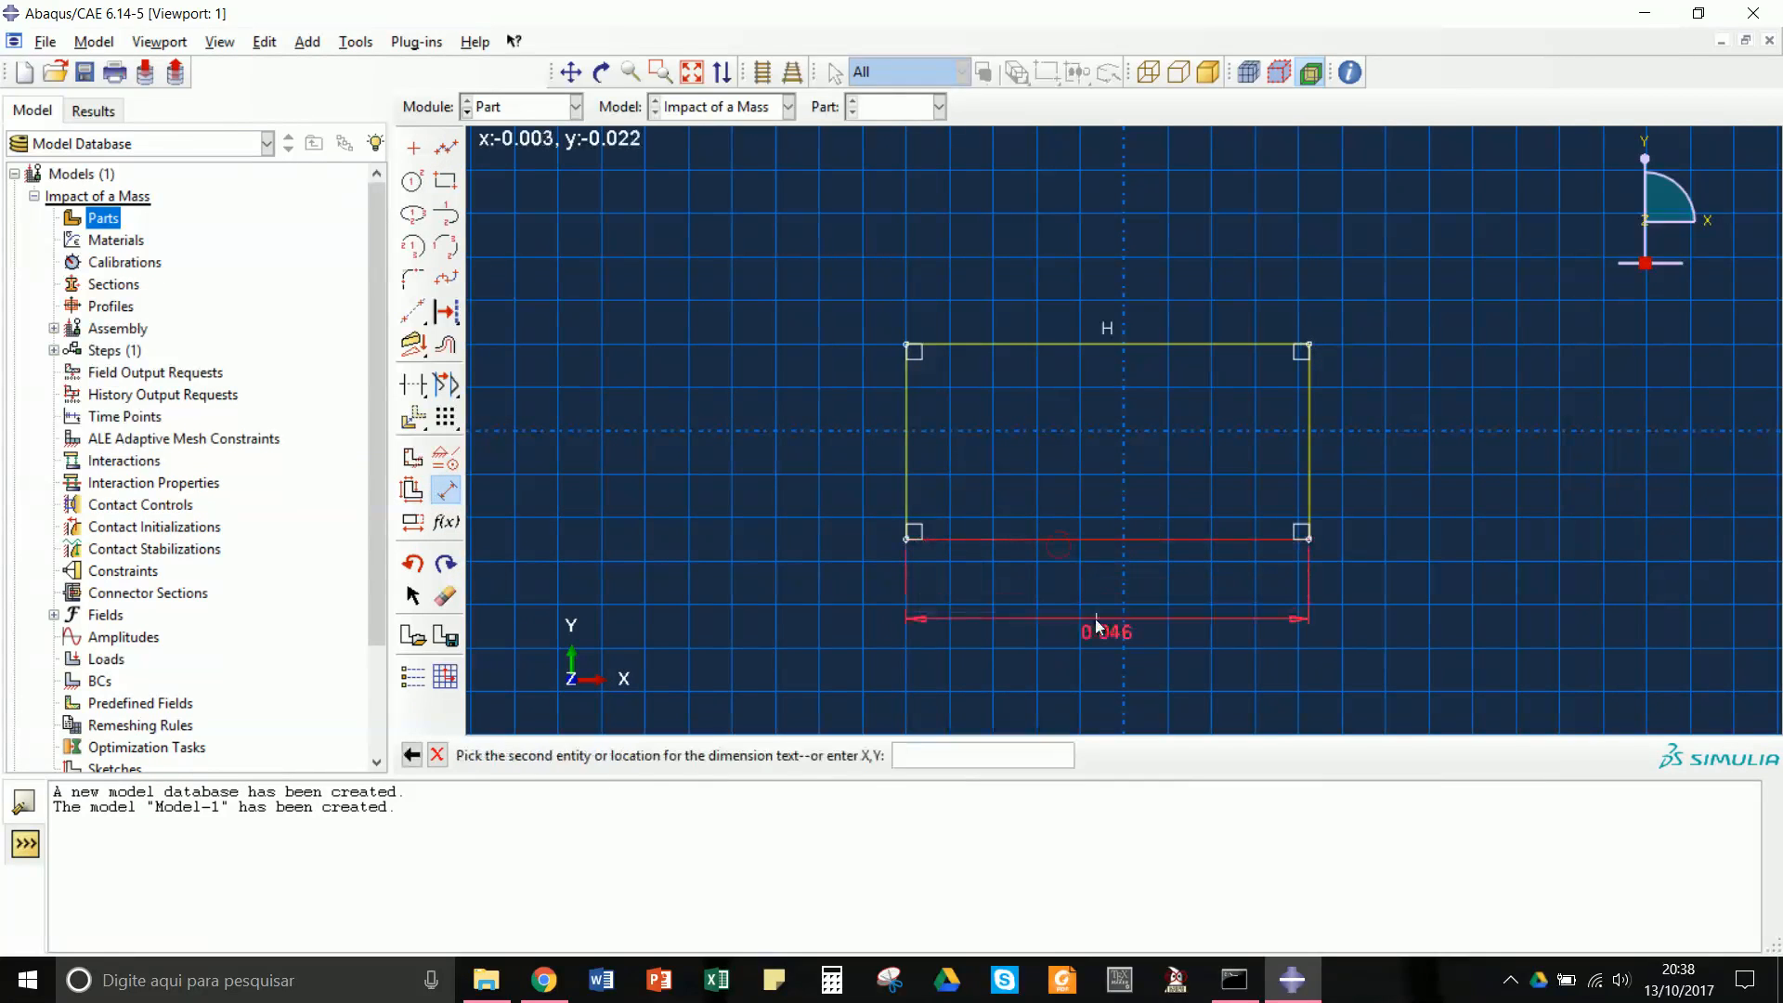
pyautogui.click(1096, 619)
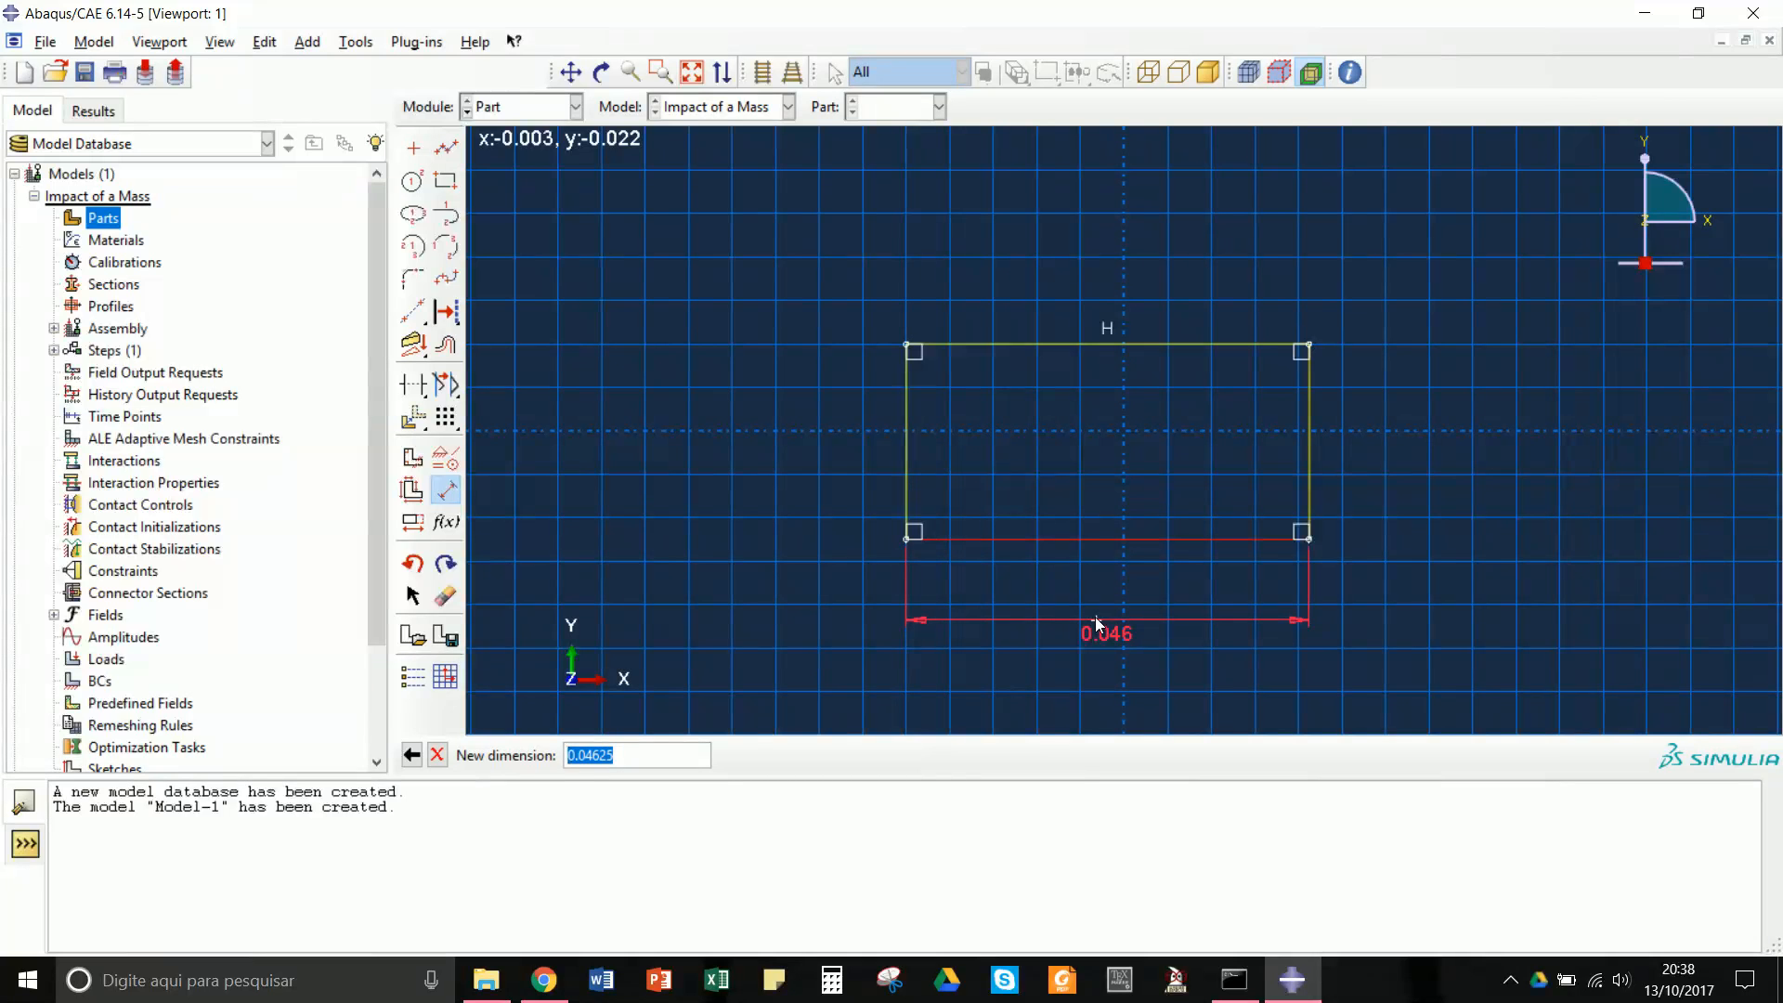
pyautogui.write('25e-3')
pyautogui.press('Return')
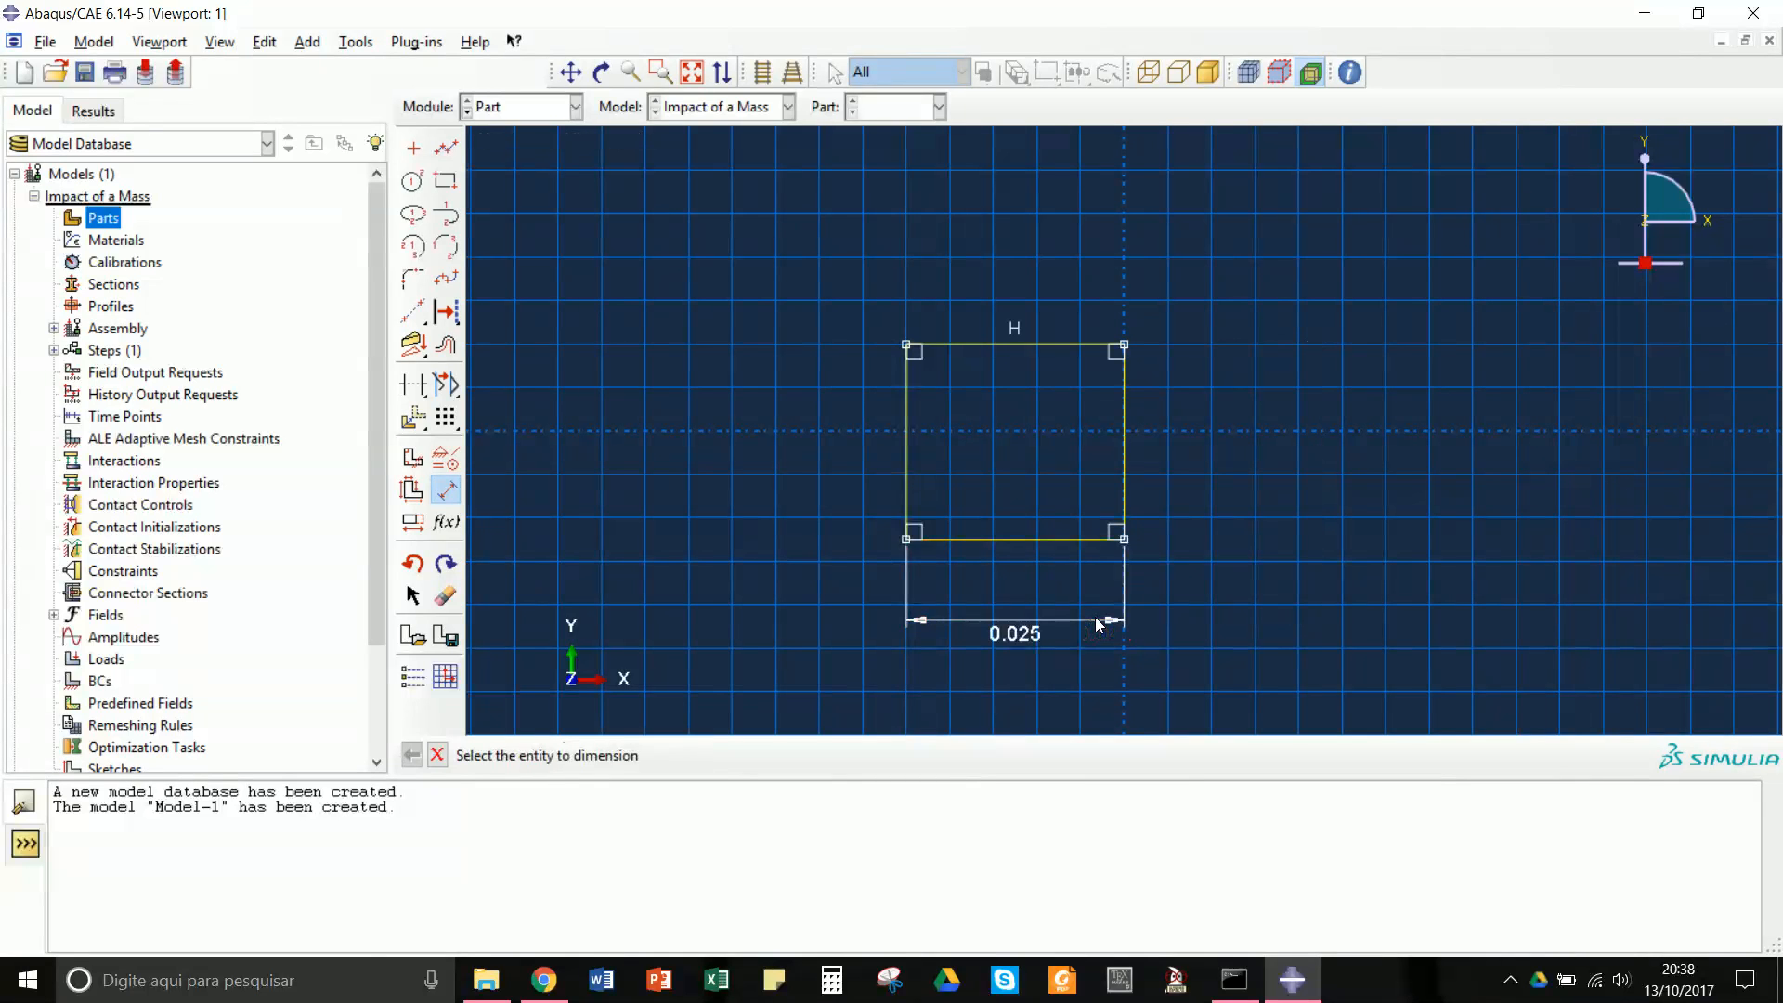
pyautogui.click(906, 476)
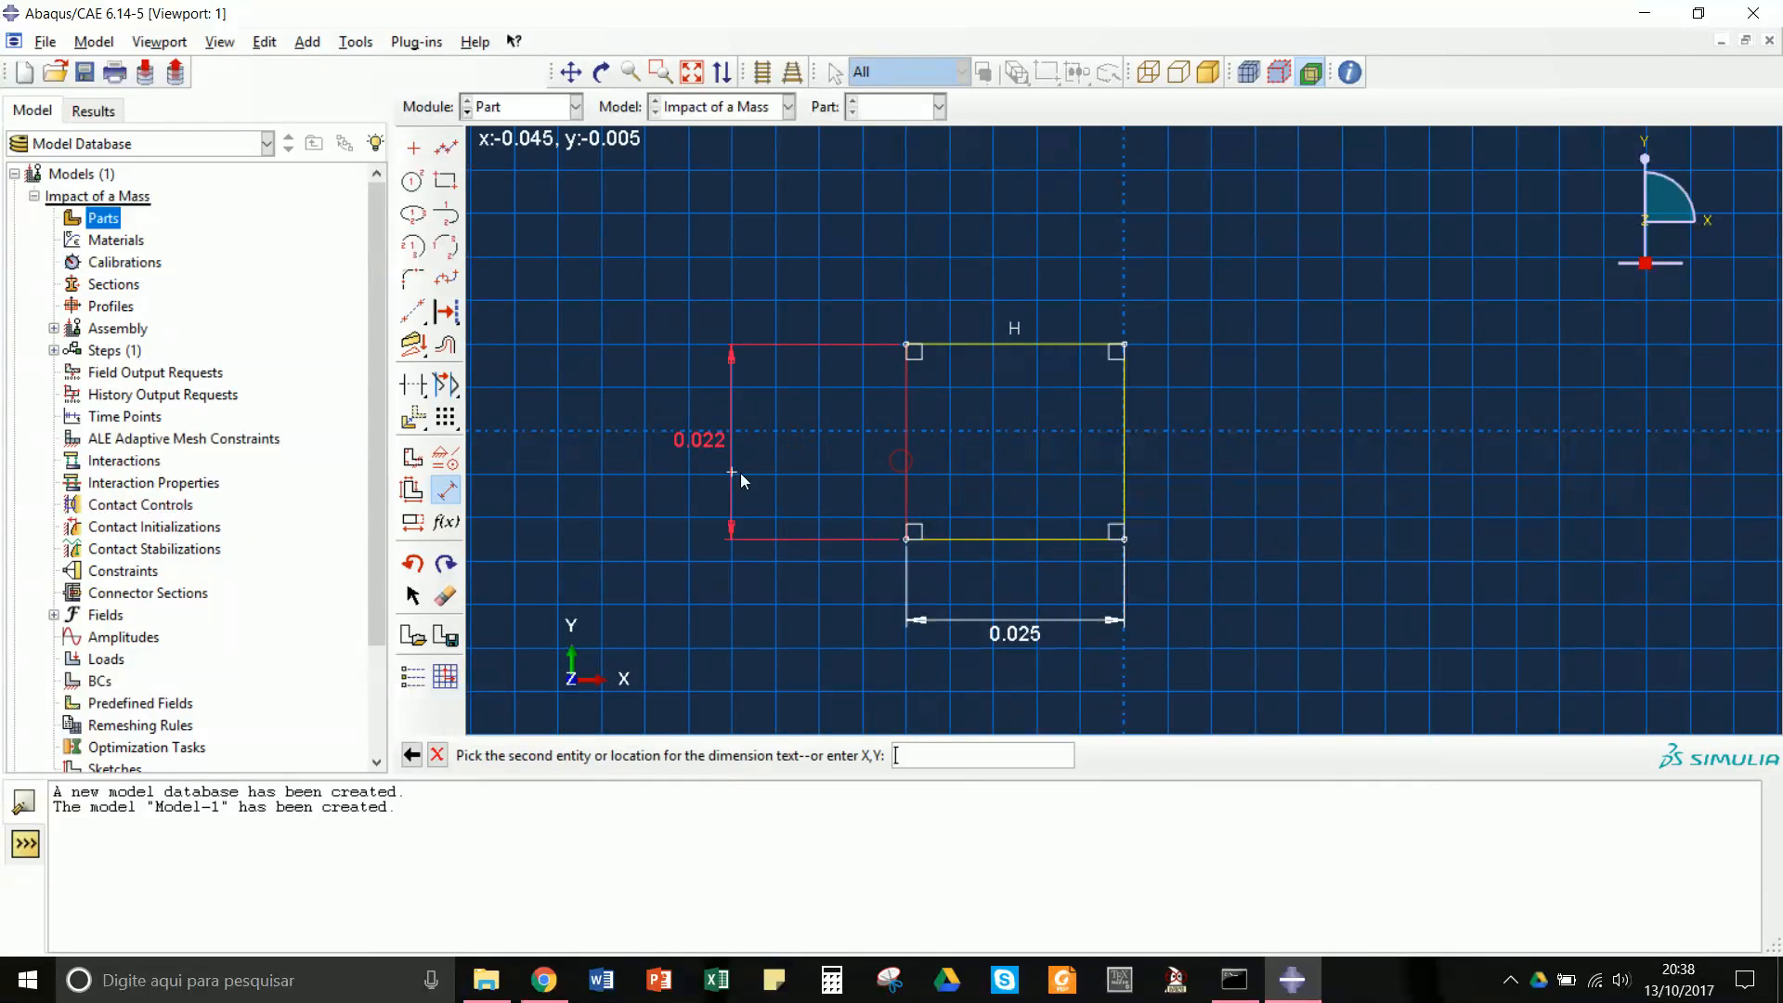
pyautogui.click(692, 477)
pyautogui.write('25e-3')
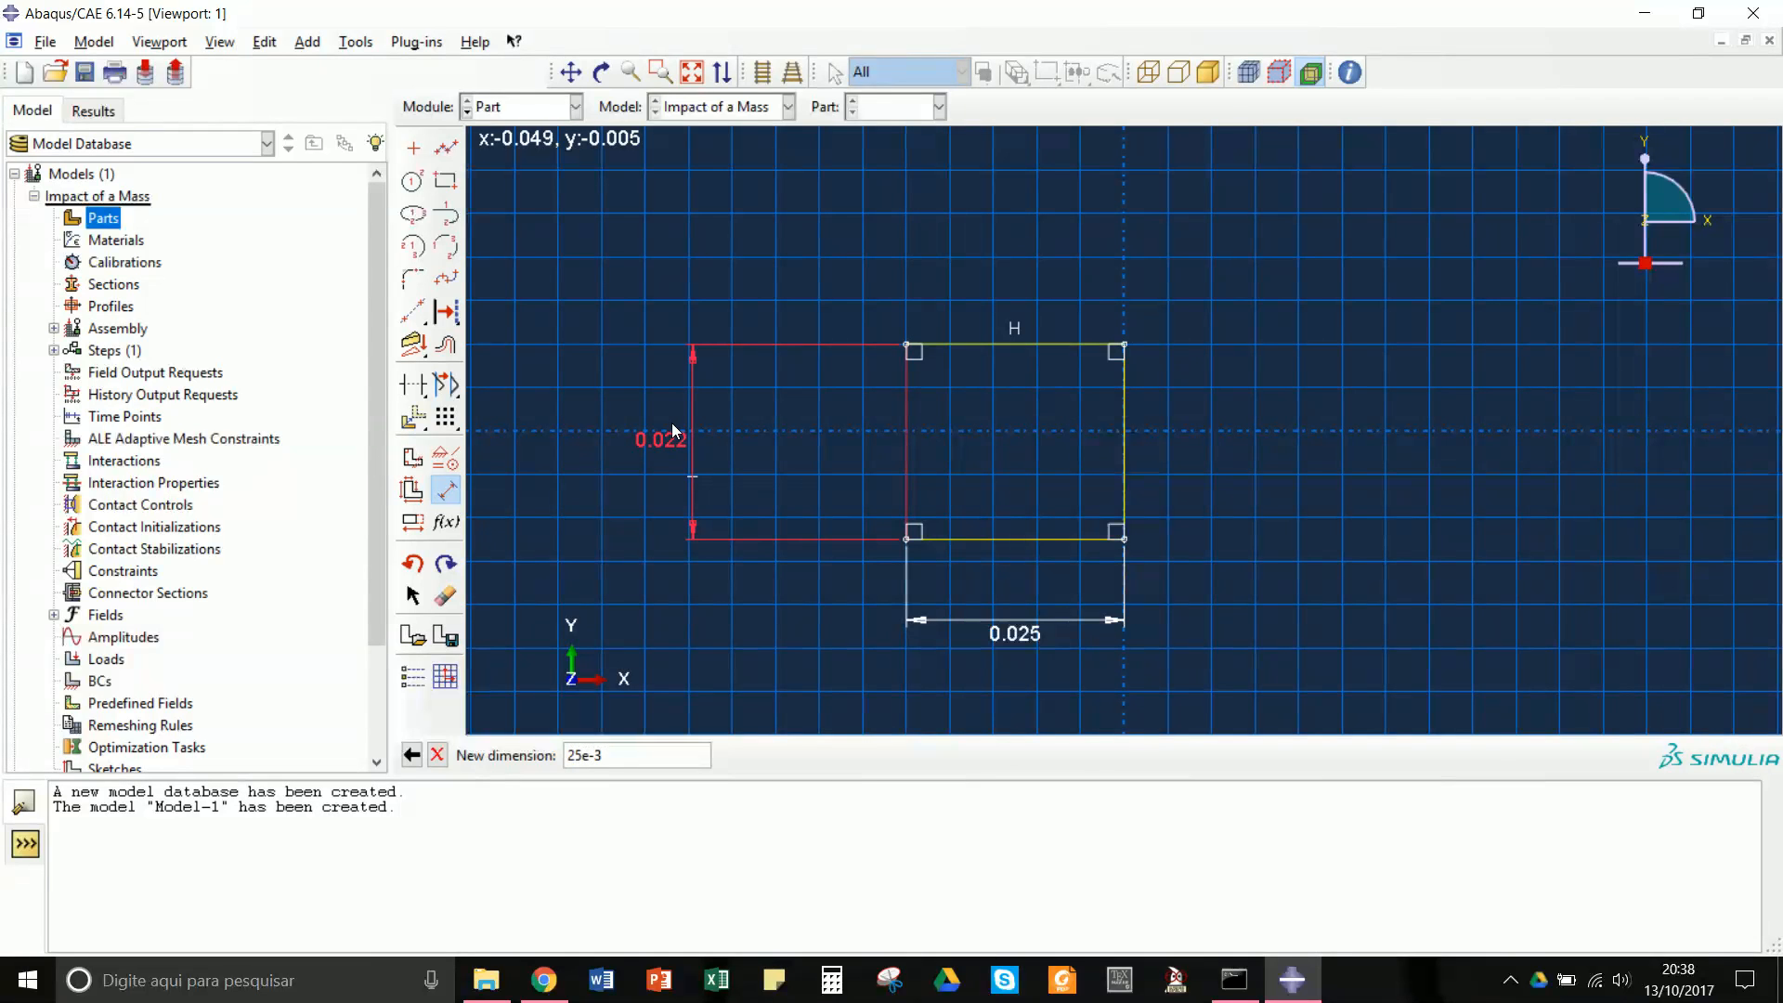
pyautogui.press('Return')
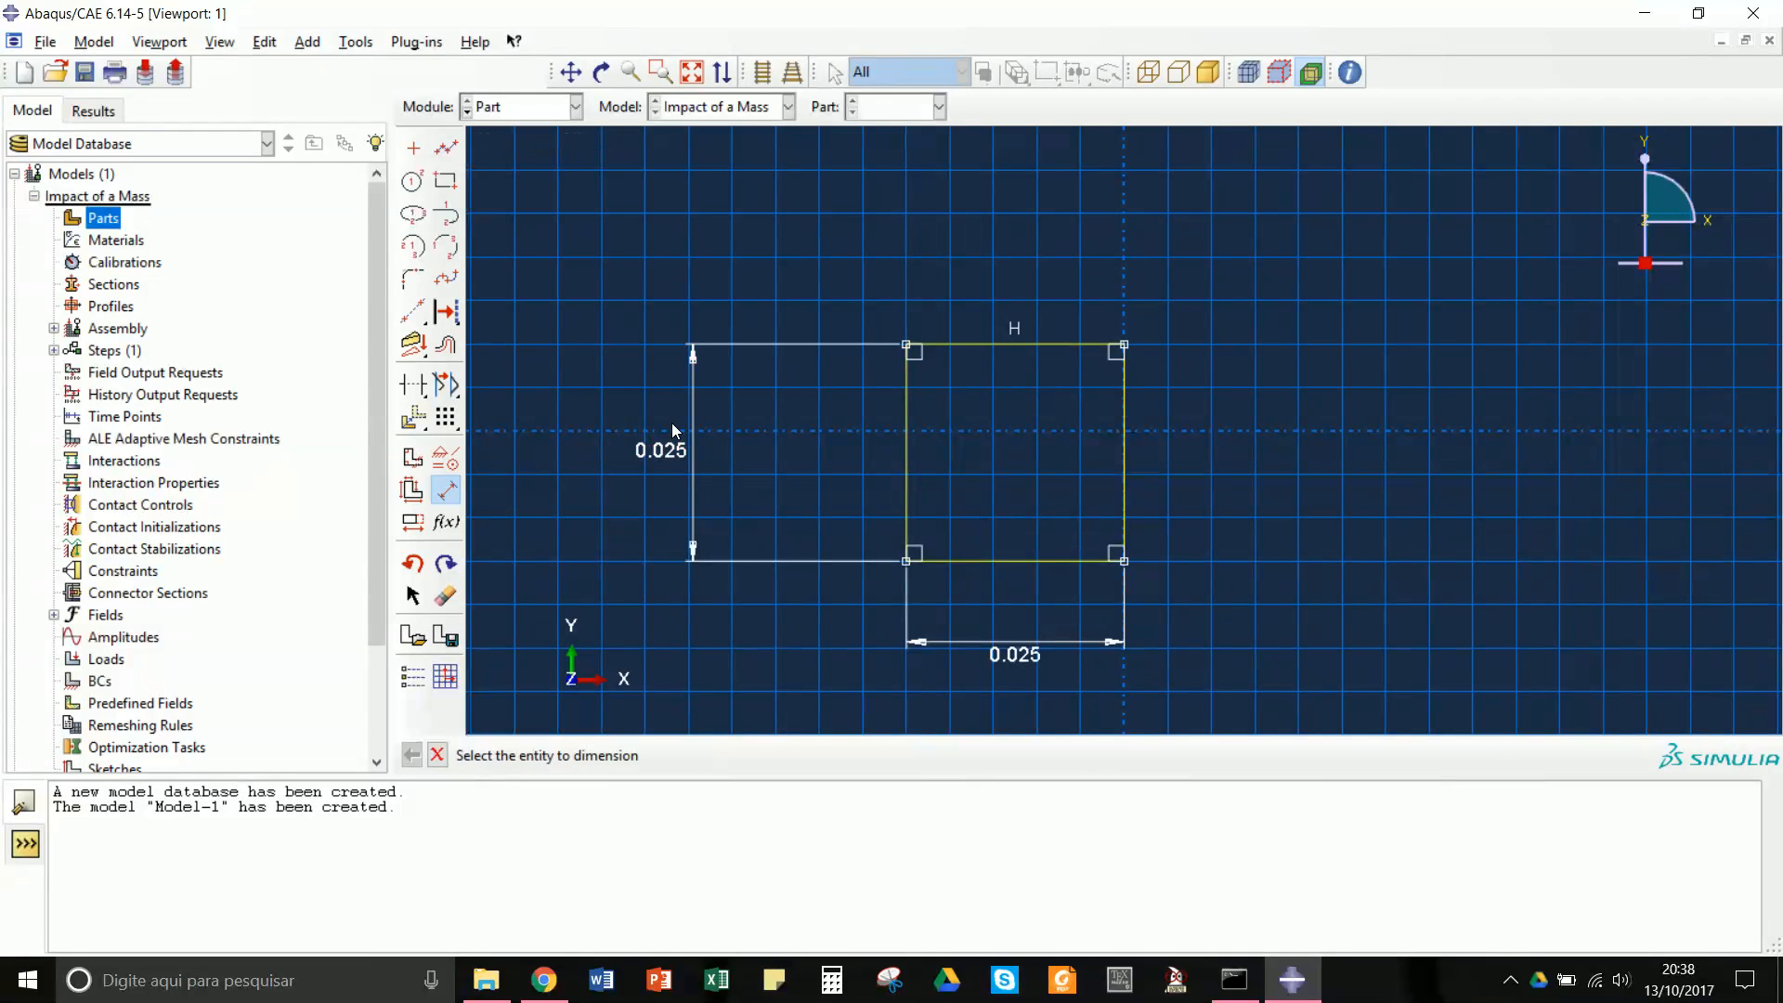
pyautogui.click(436, 754)
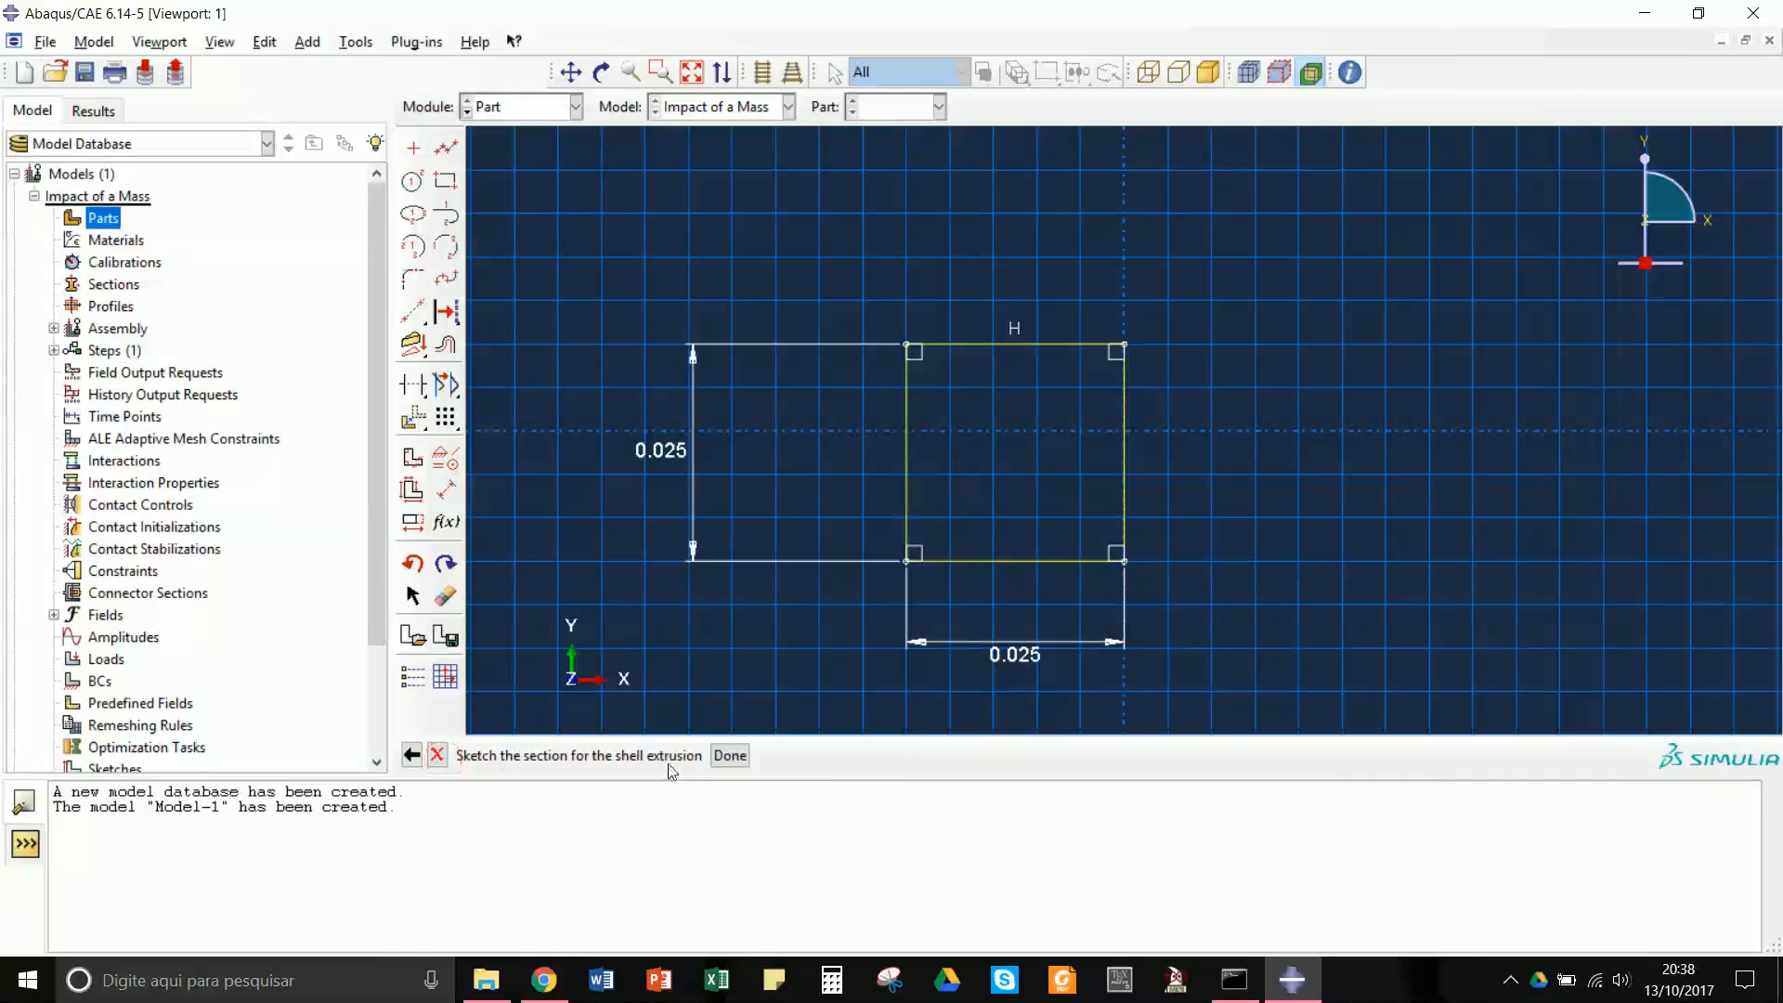
# - Finish the tube's section sketch and extrude it to a depth of 100e-3
pyautogui.click(730, 755)
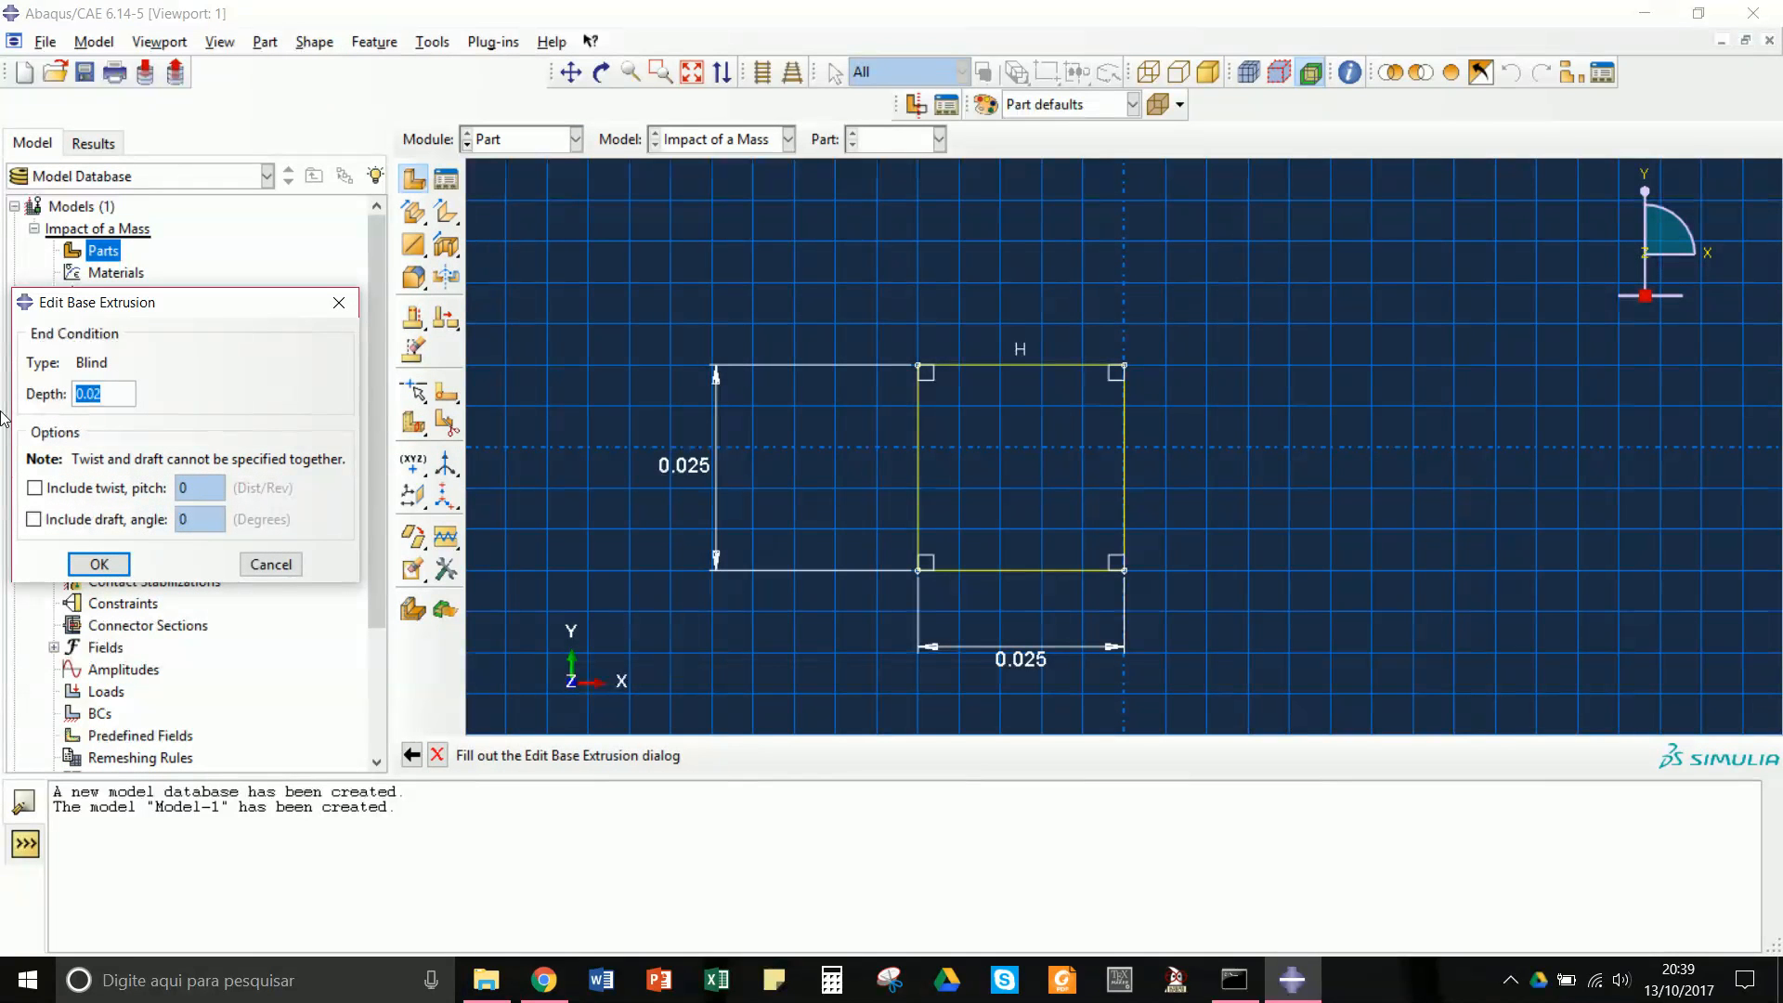
pyautogui.write('100e-3')
pyautogui.click(88, 563)
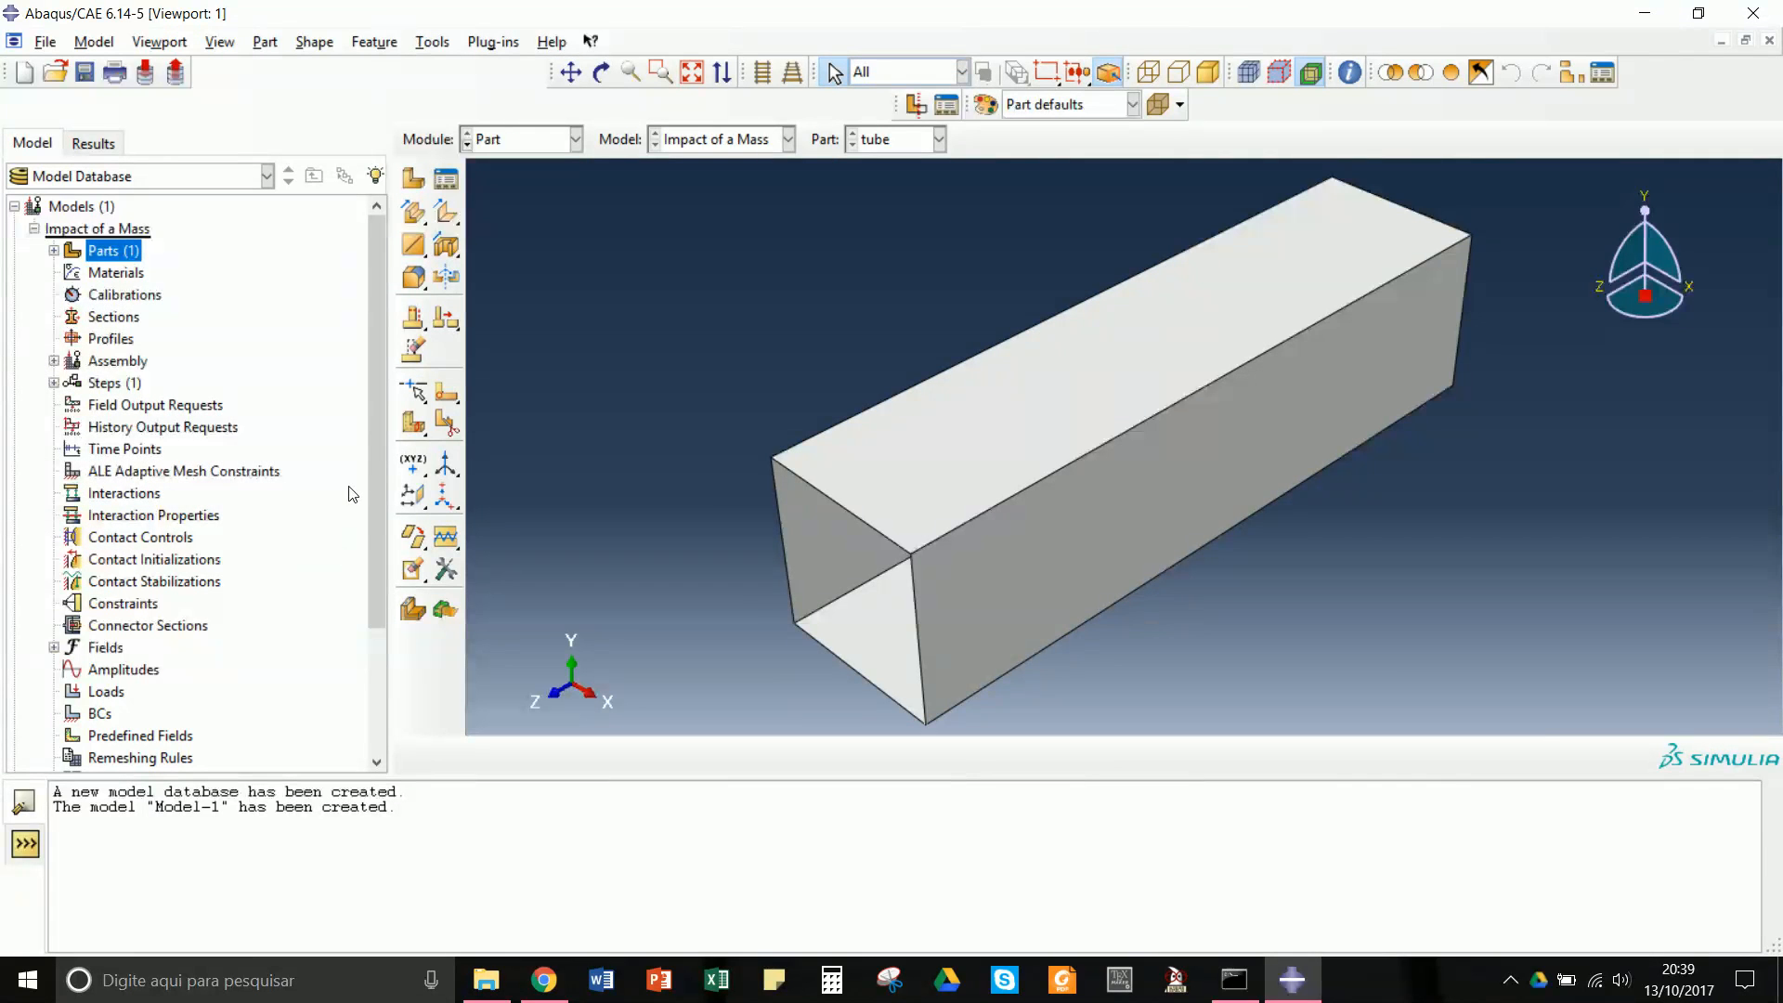
# - Start a second 3D part named "impact mass" as a discrete rigid with a solid extrusion base feature
pyautogui.doubleClick(67, 251)
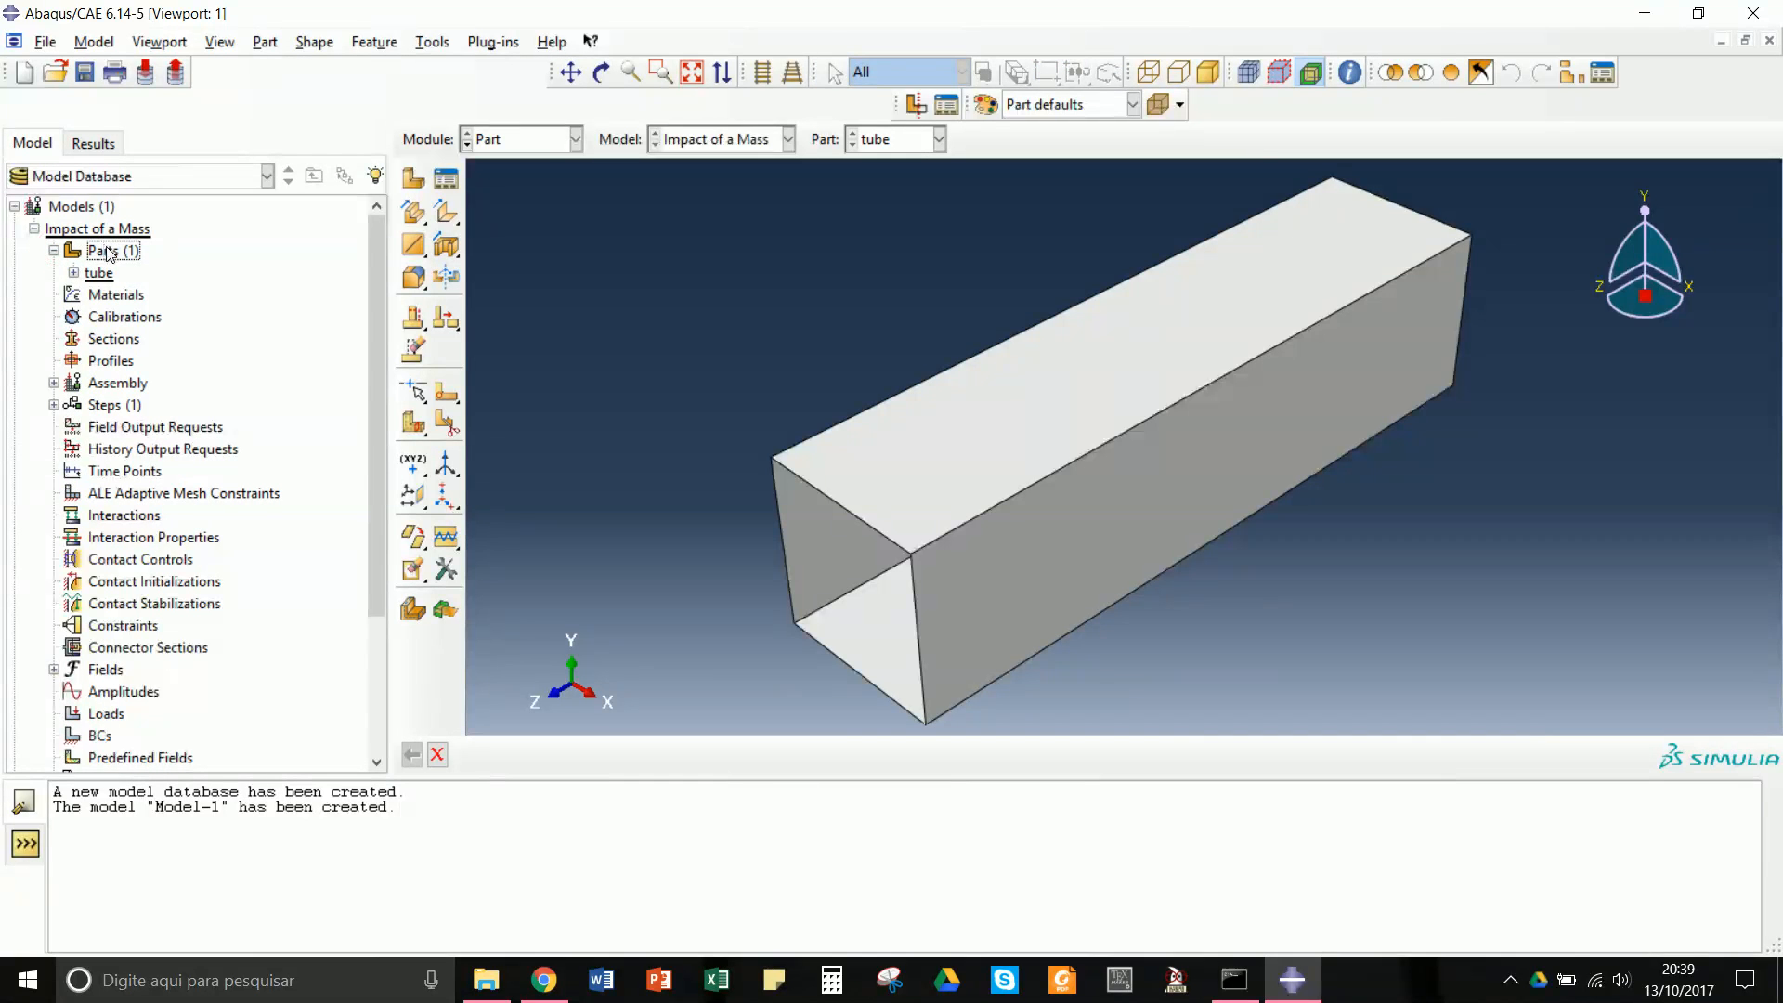
pyautogui.rightClick(104, 251)
pyautogui.click(128, 286)
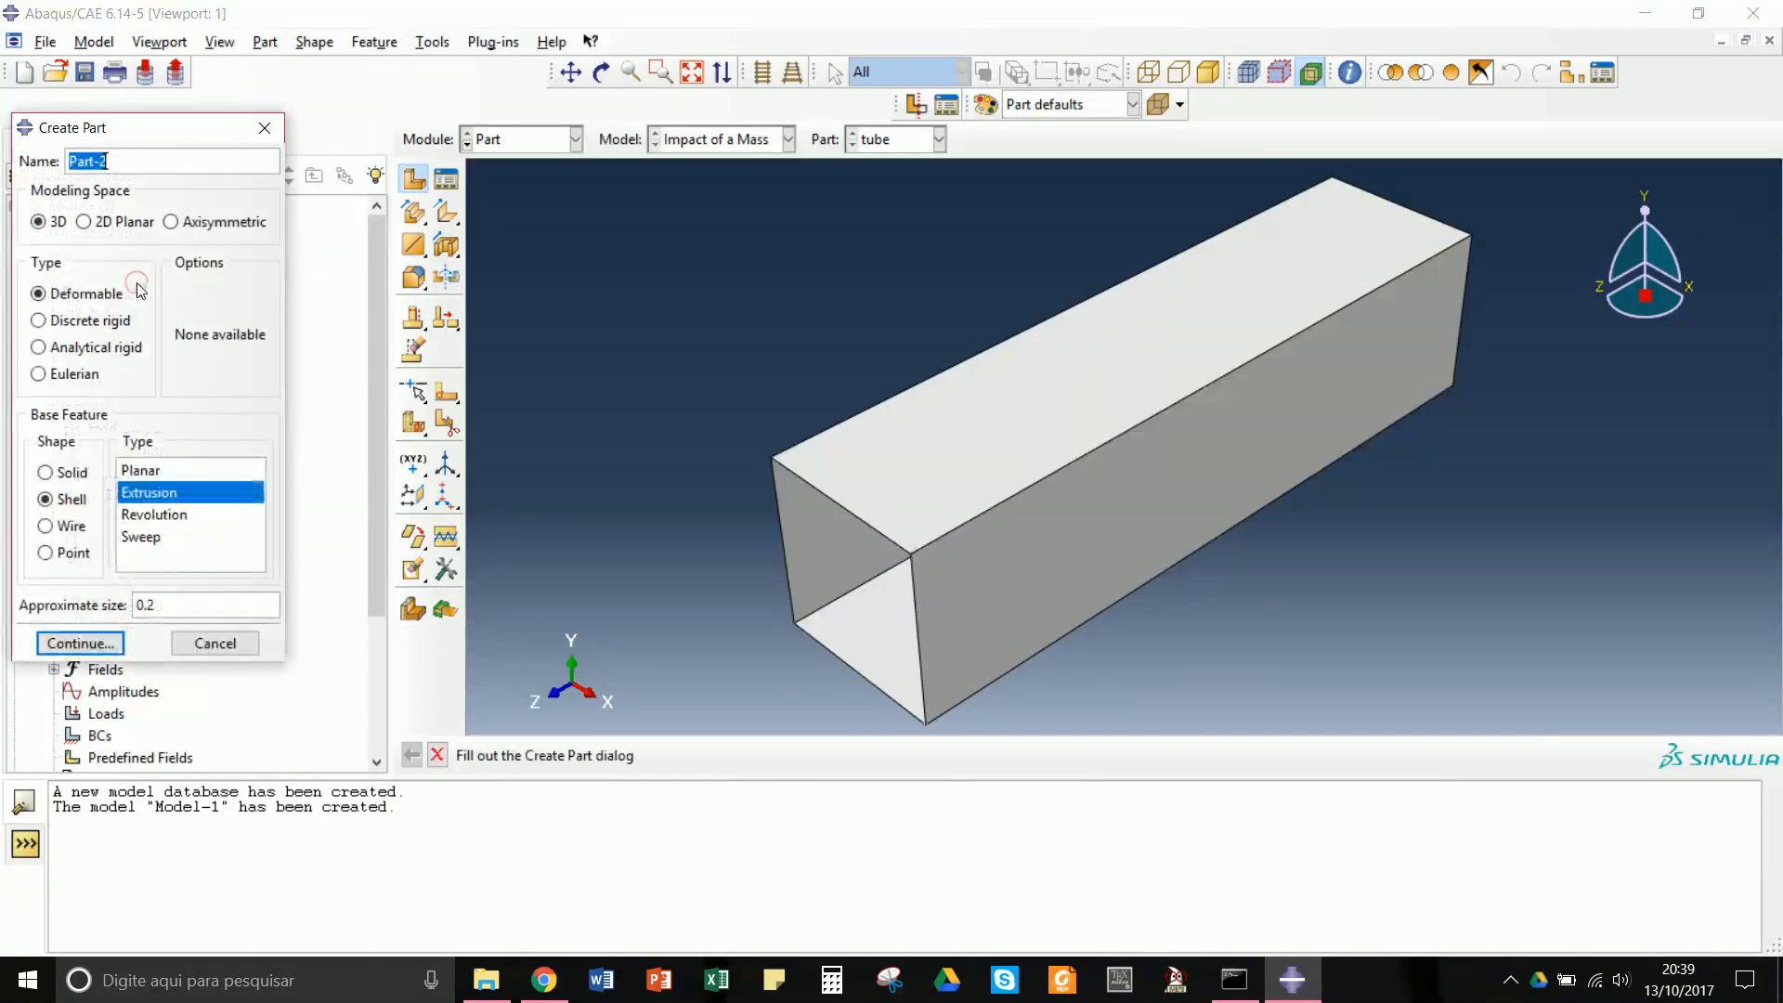
pyautogui.write('impact mass')
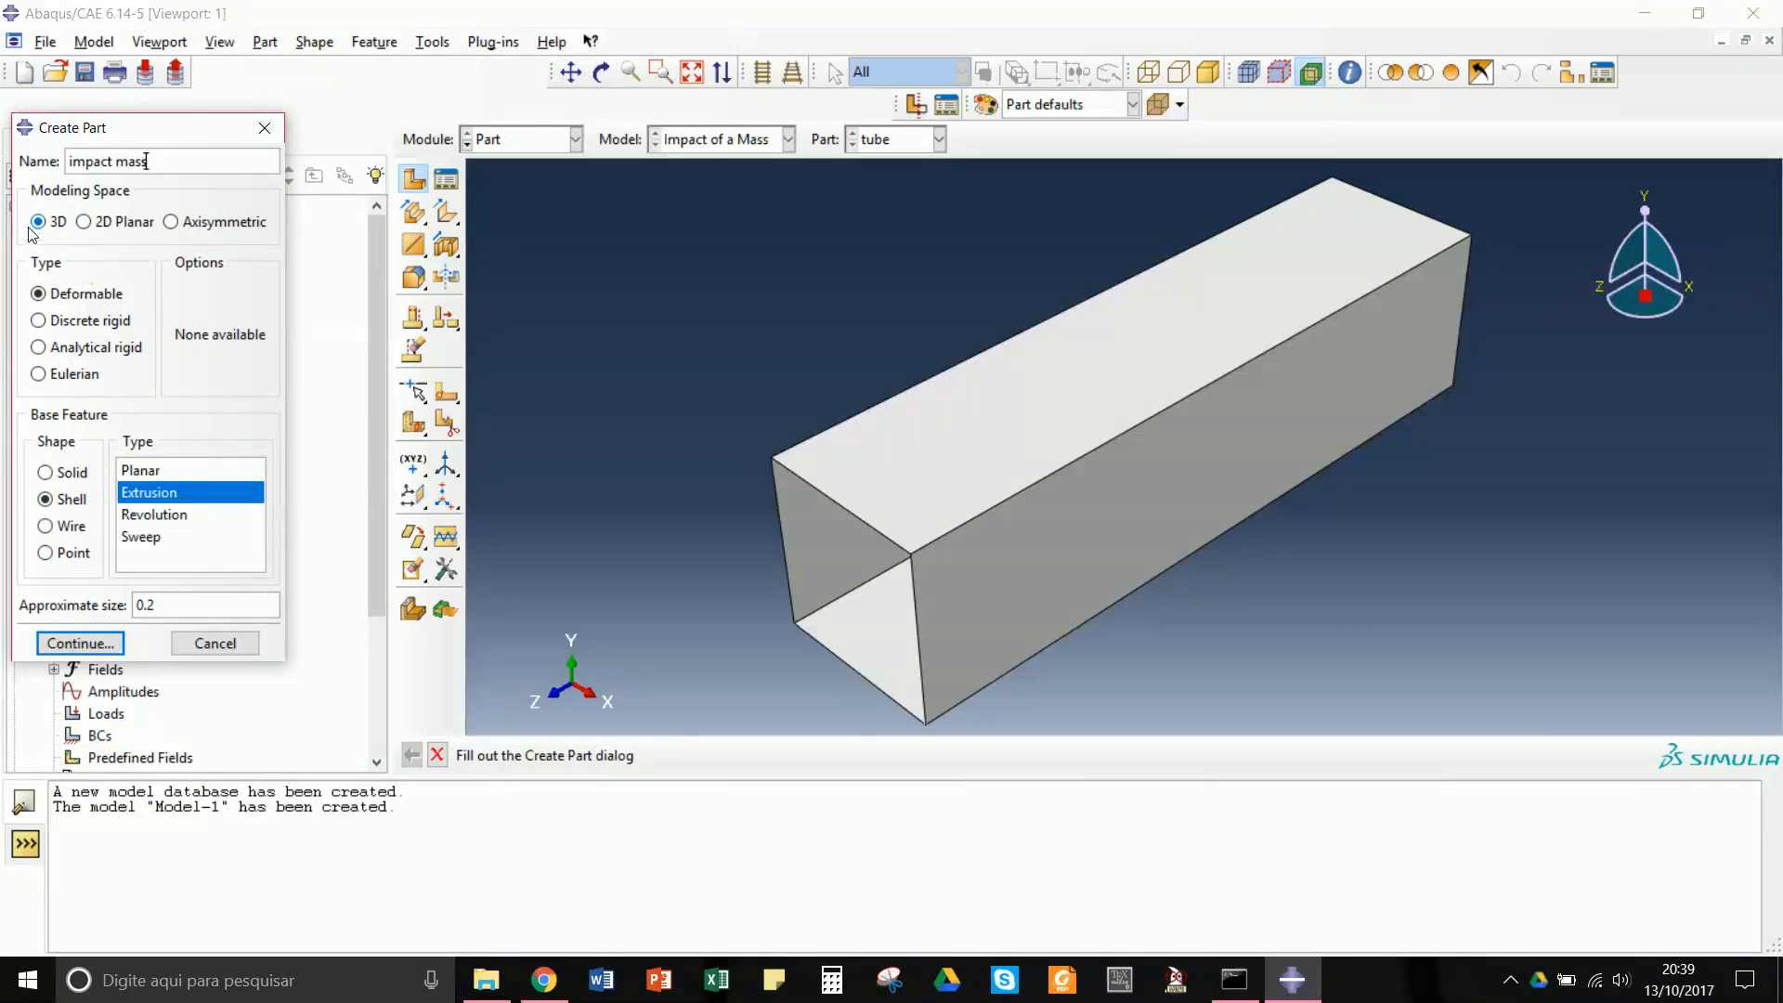
pyautogui.click(38, 320)
pyautogui.click(45, 472)
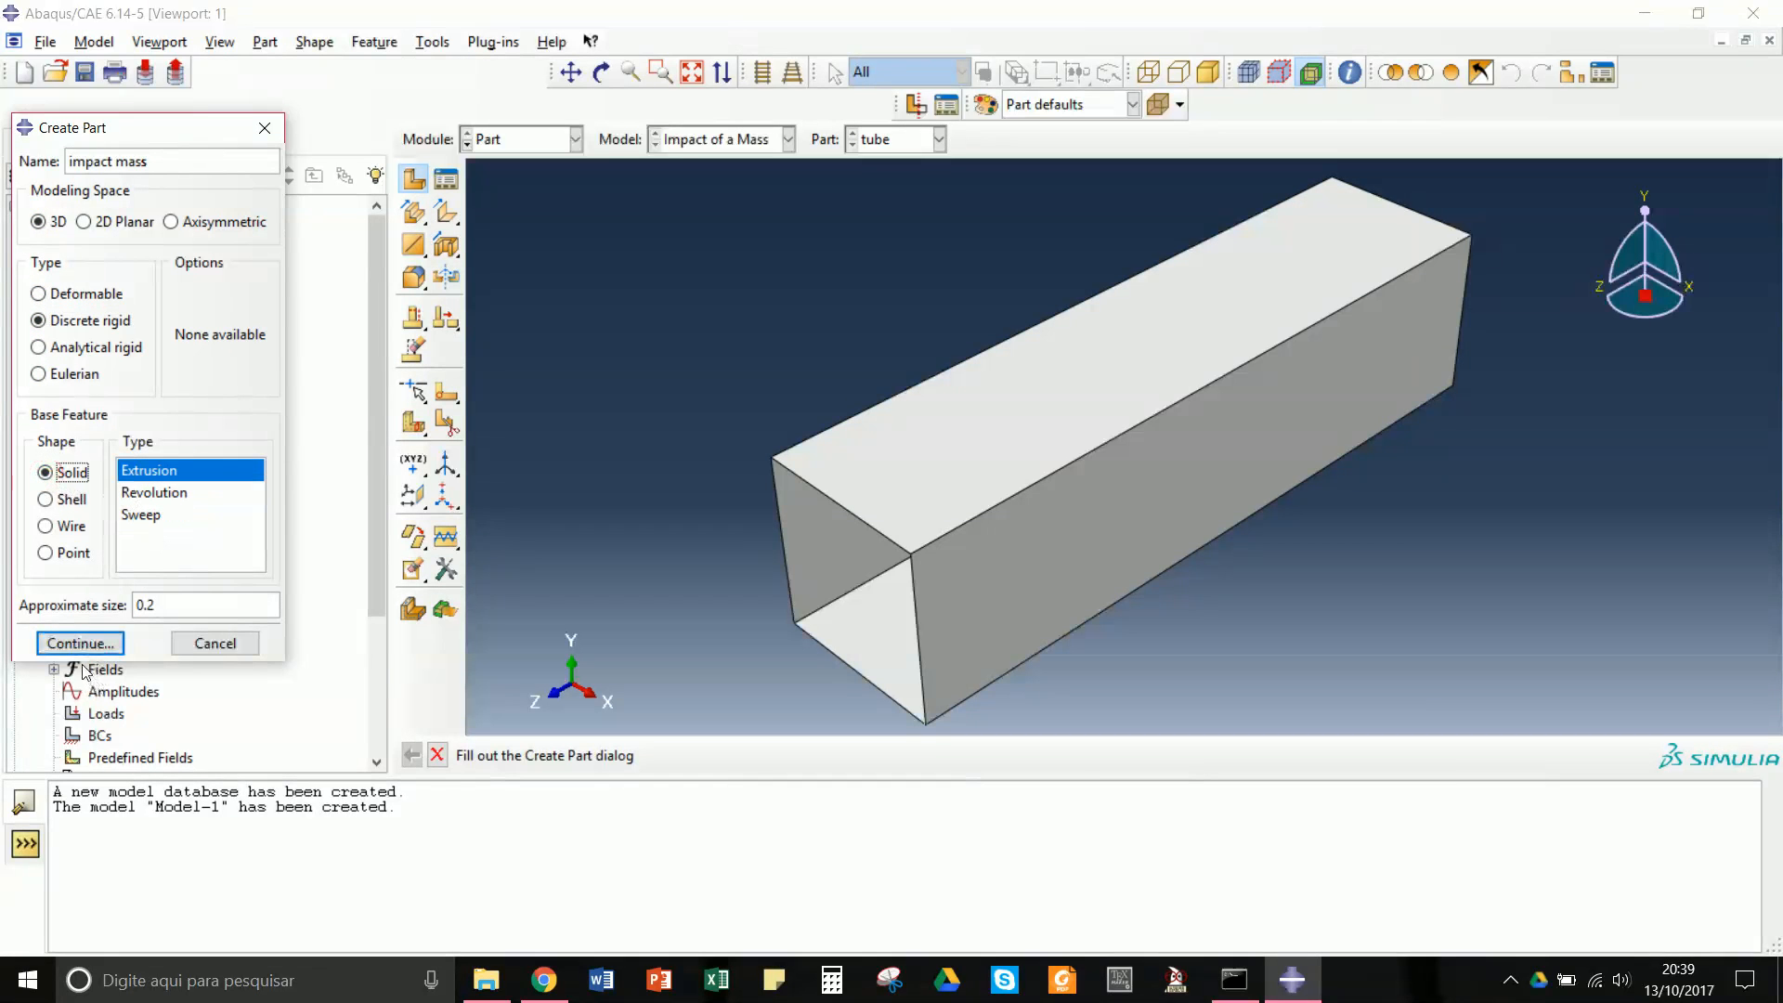
pyautogui.moveTo(180, 603); pyautogui.dragTo(130, 606)
pyautogui.click(233, 611)
pyautogui.click(80, 642)
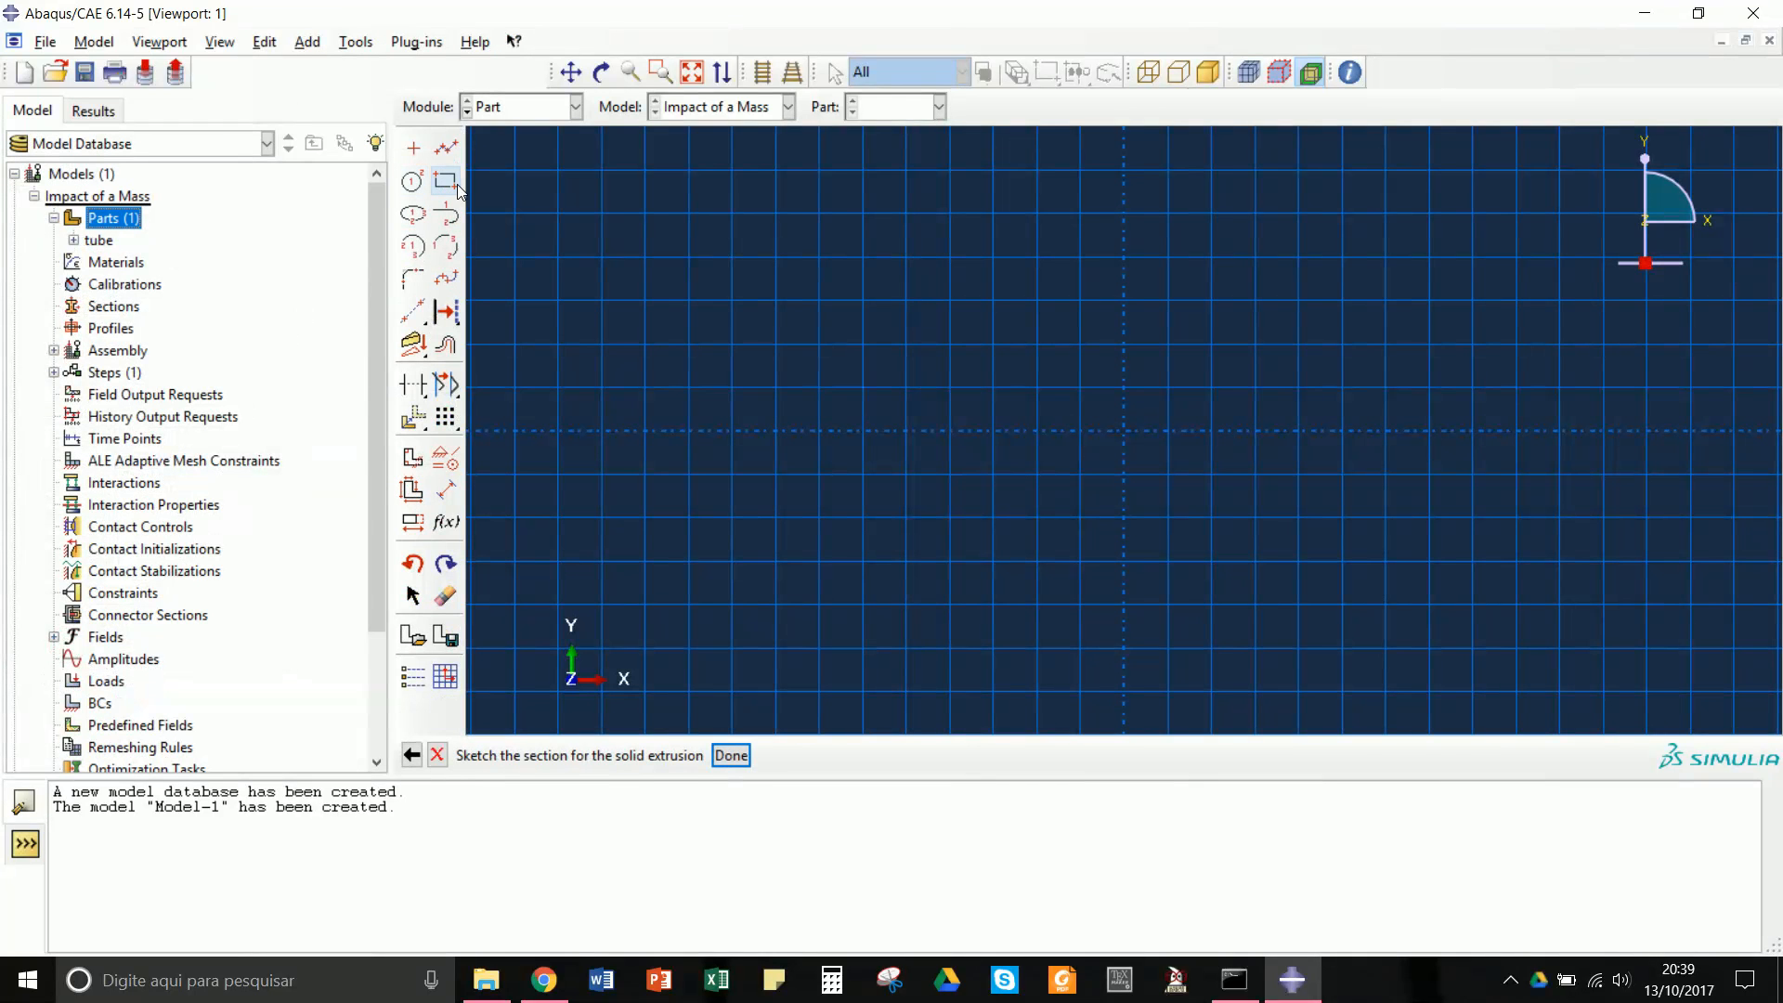
# - Sketch a rectangle around the origin, about 0.036 wide and 0.024 high, as the impact mass's section
pyautogui.click(449, 184)
pyautogui.click(940, 499)
pyautogui.click(1257, 291)
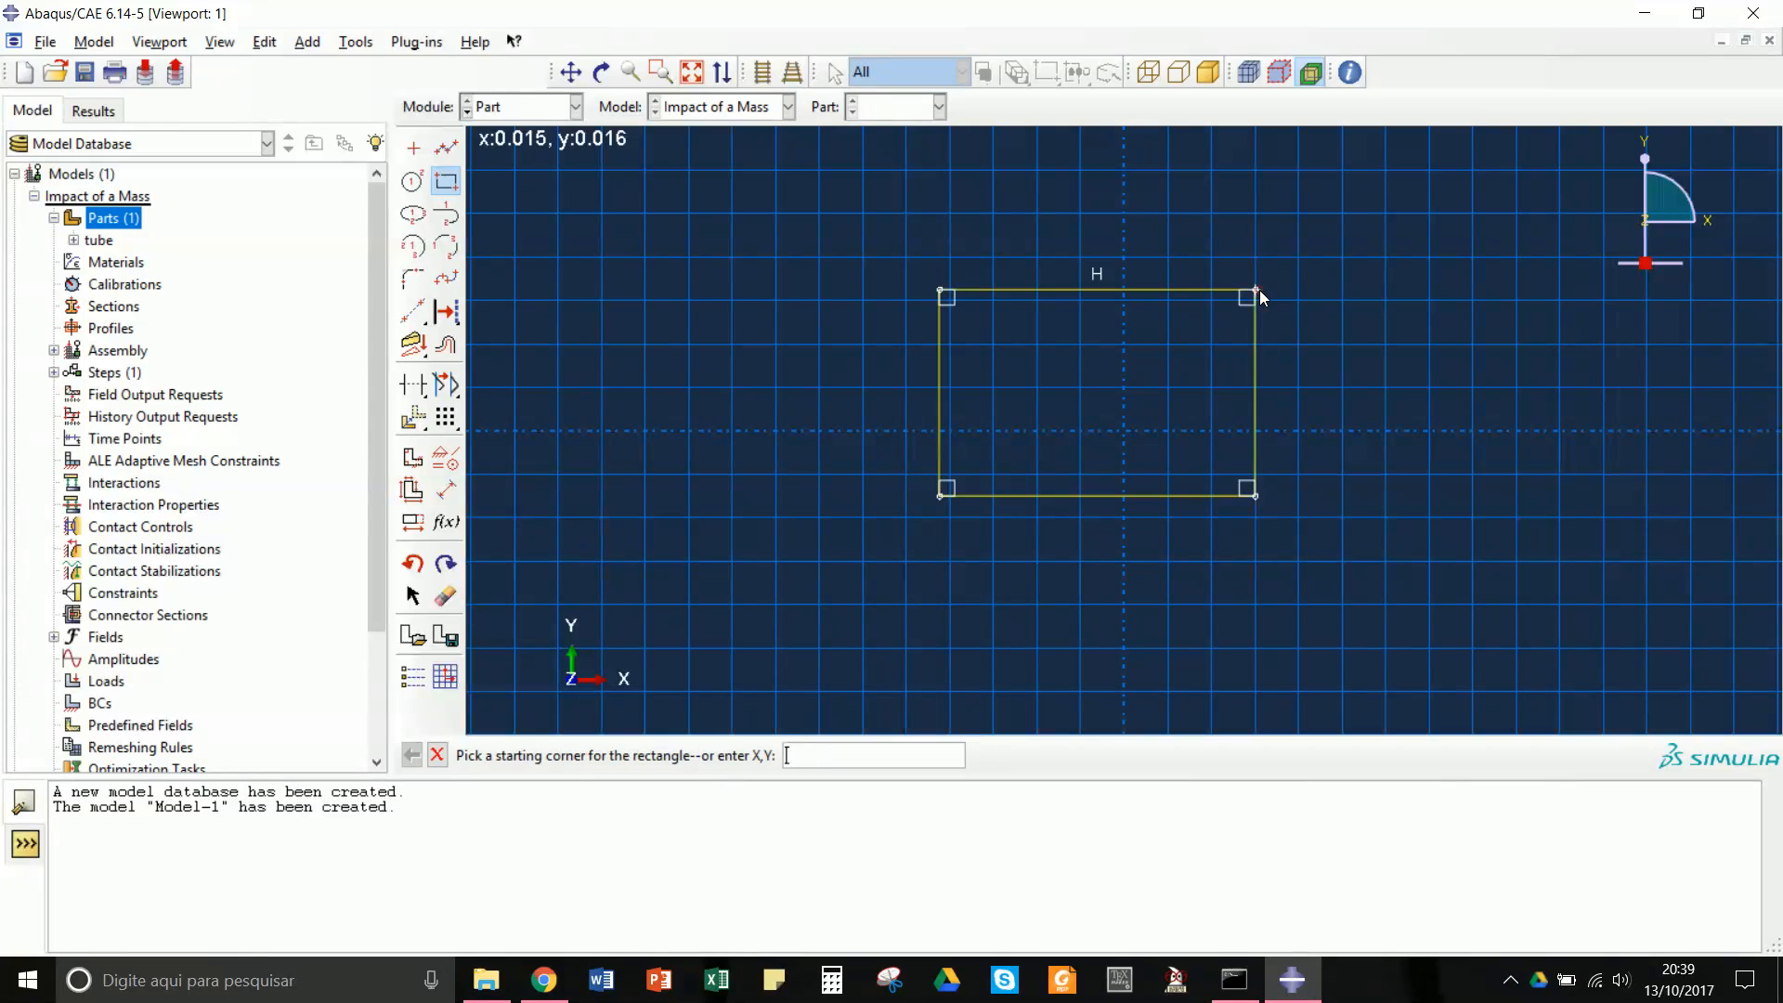
# - Dimension the bottom and left edges of the impact mass's rectangle, setting both to 30e-3
pyautogui.click(447, 490)
pyautogui.click(1029, 496)
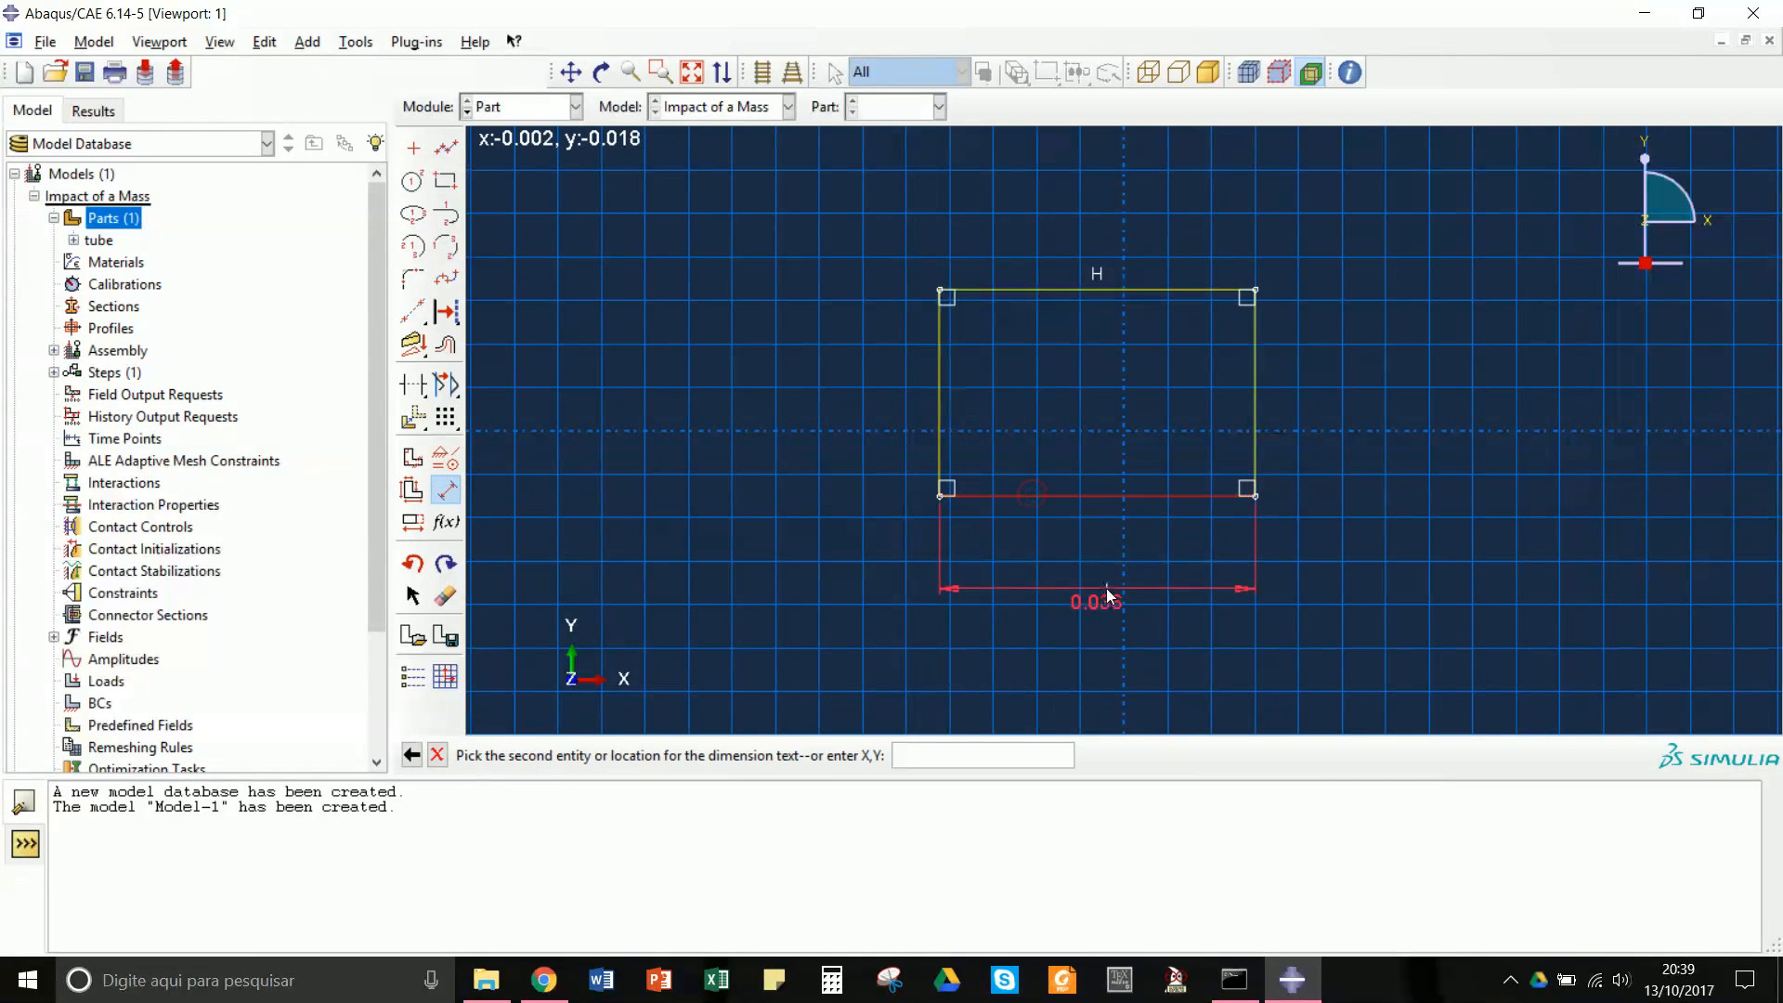
pyautogui.click(1108, 592)
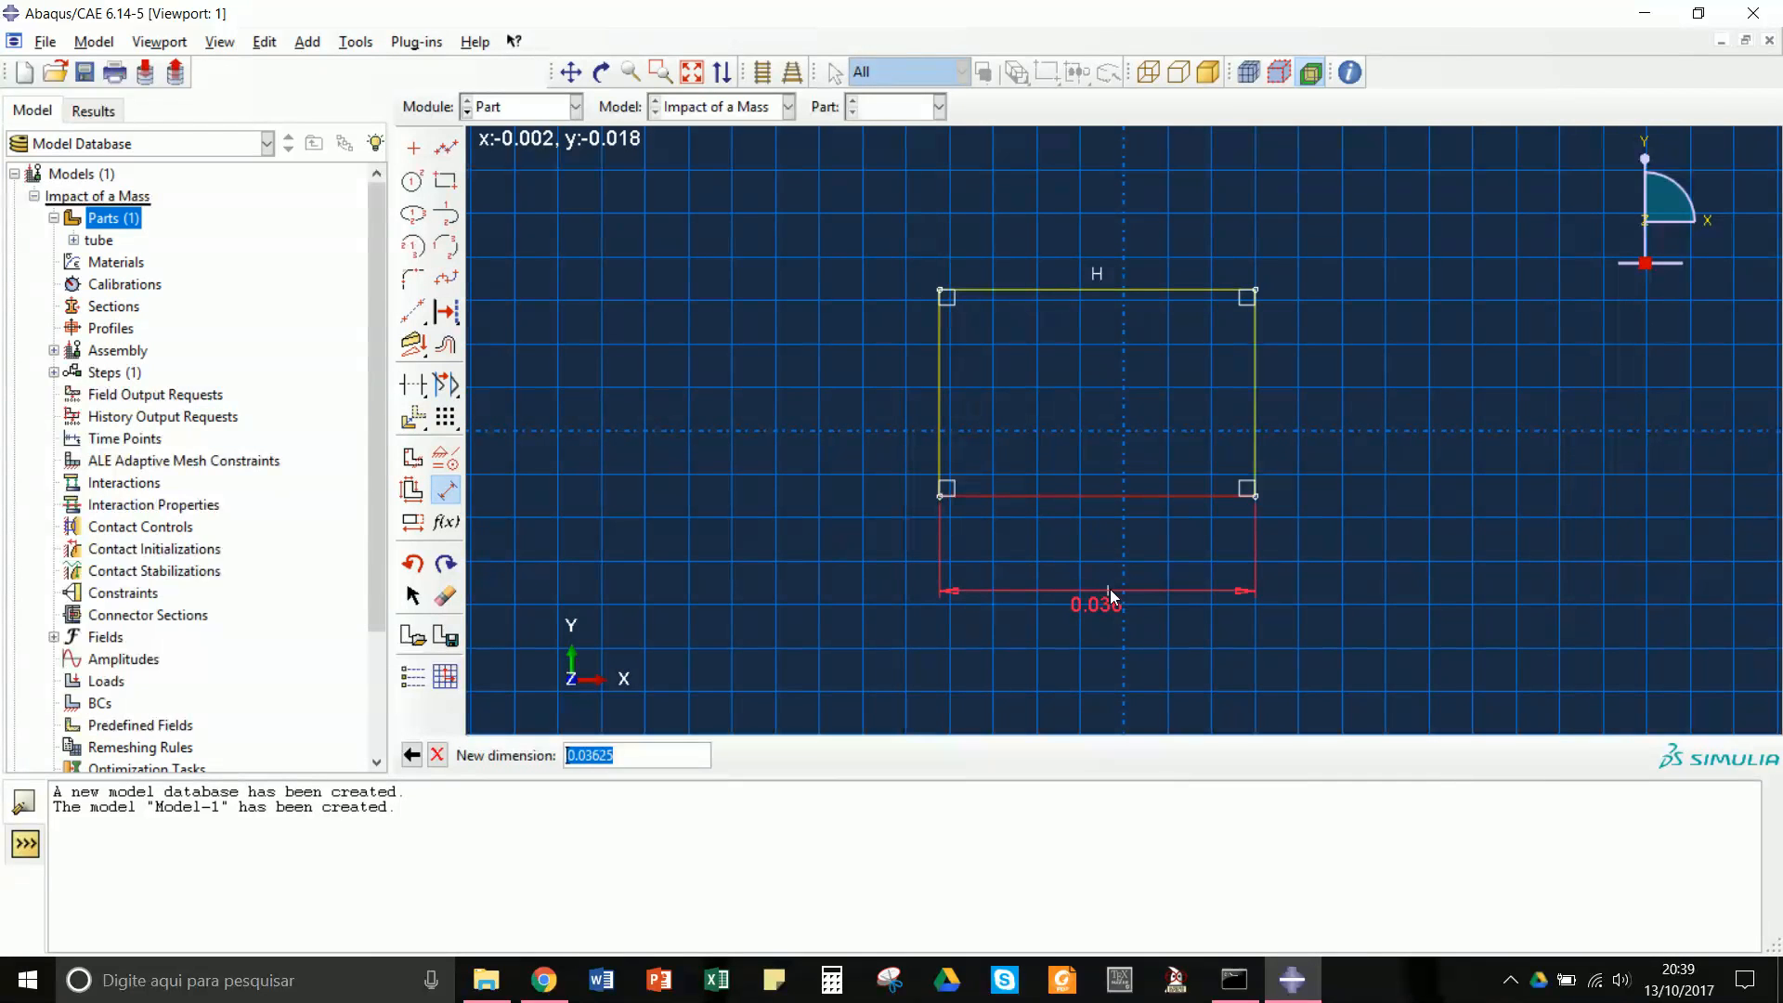
pyautogui.write('30e-3')
pyautogui.press('Return')
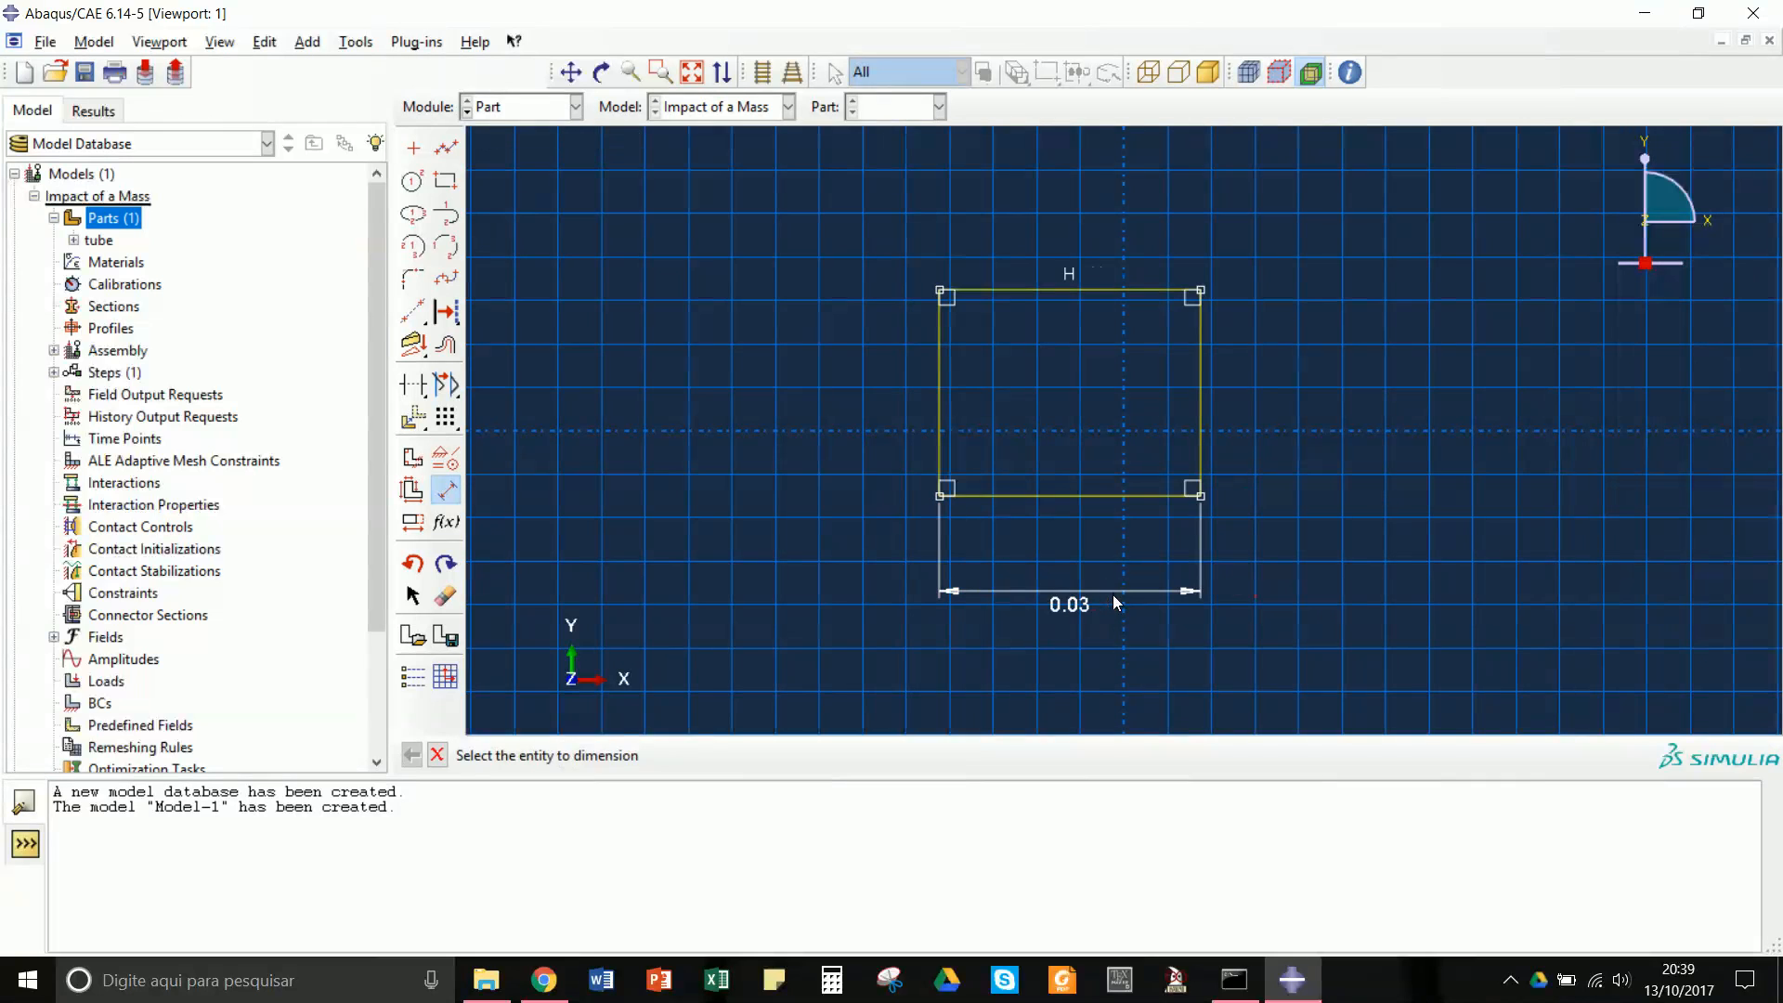
pyautogui.click(942, 437)
pyautogui.click(688, 462)
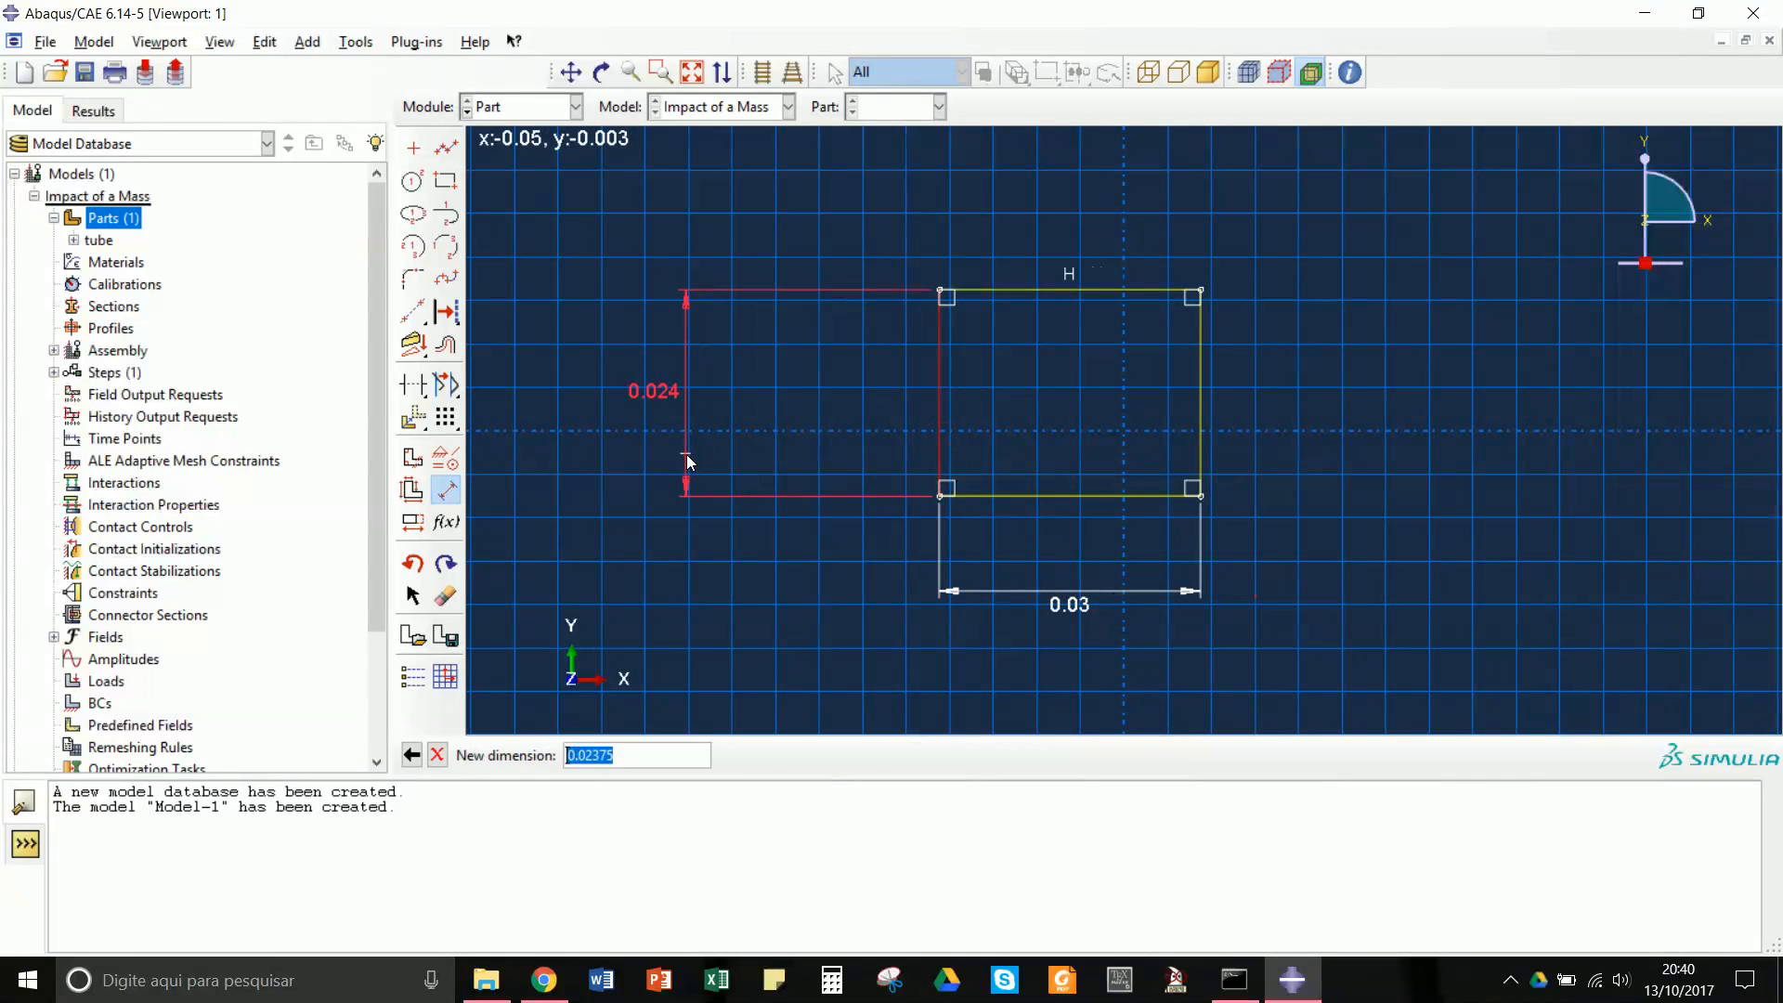
pyautogui.write('30e-3')
pyautogui.press('Return')
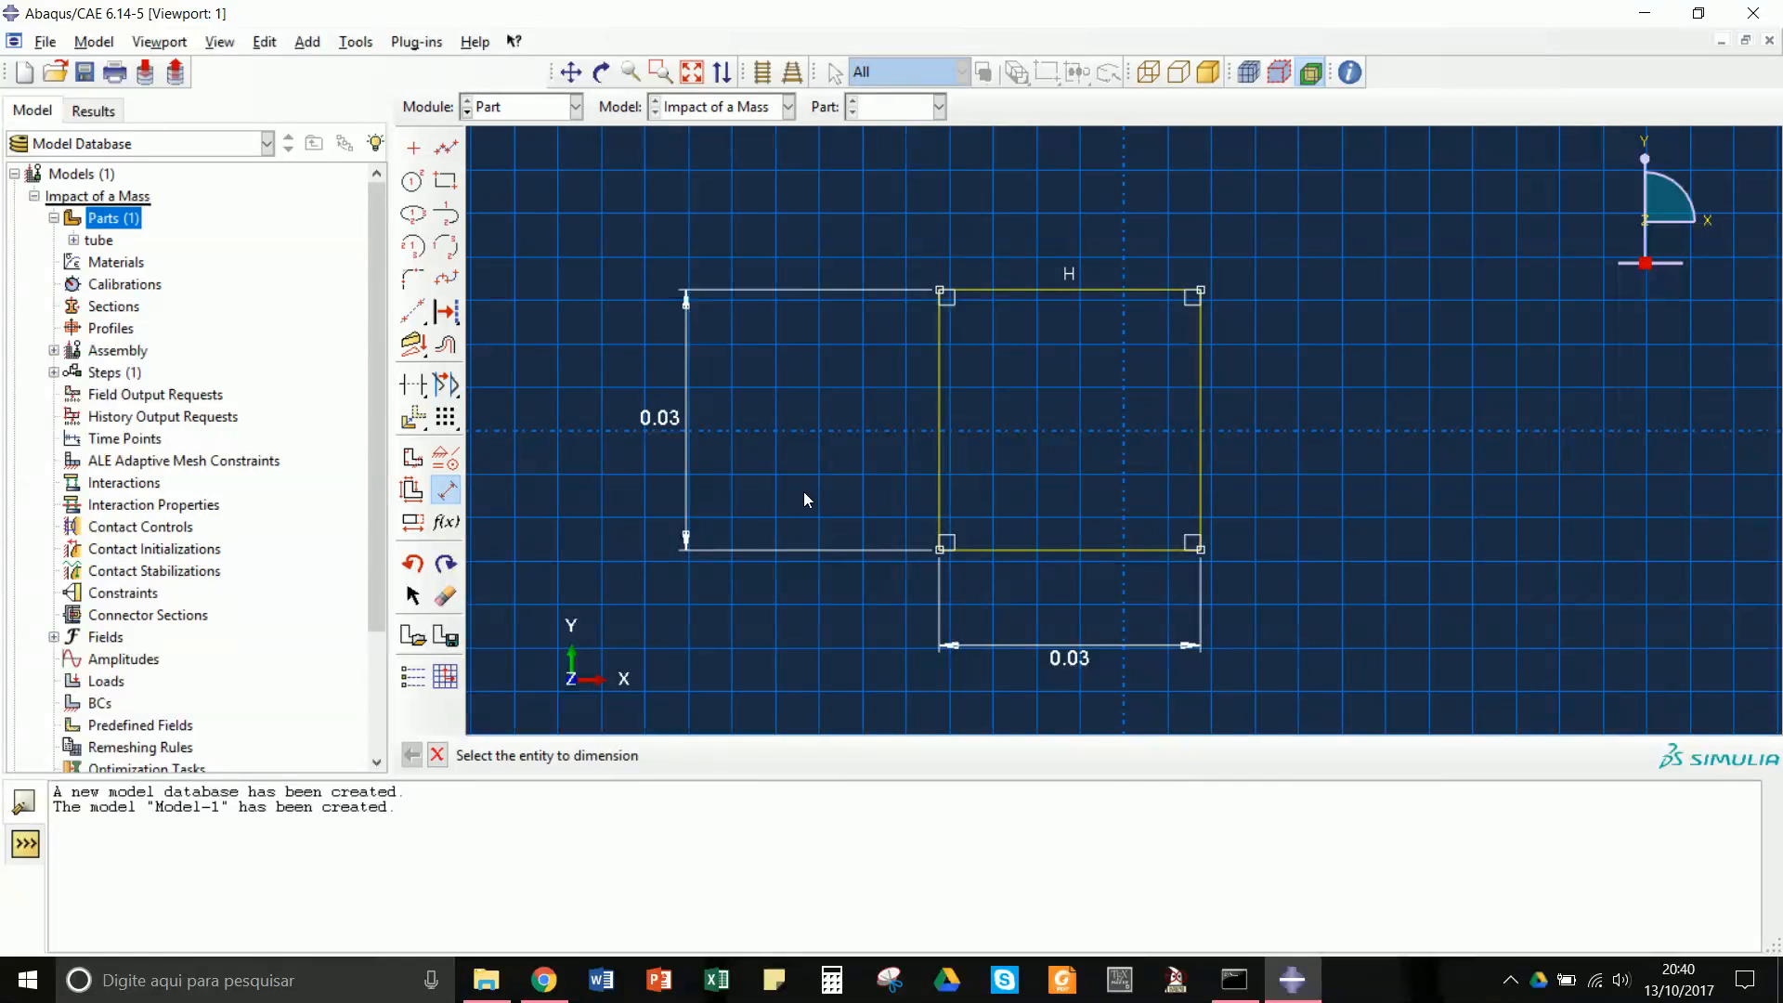
pyautogui.click(434, 757)
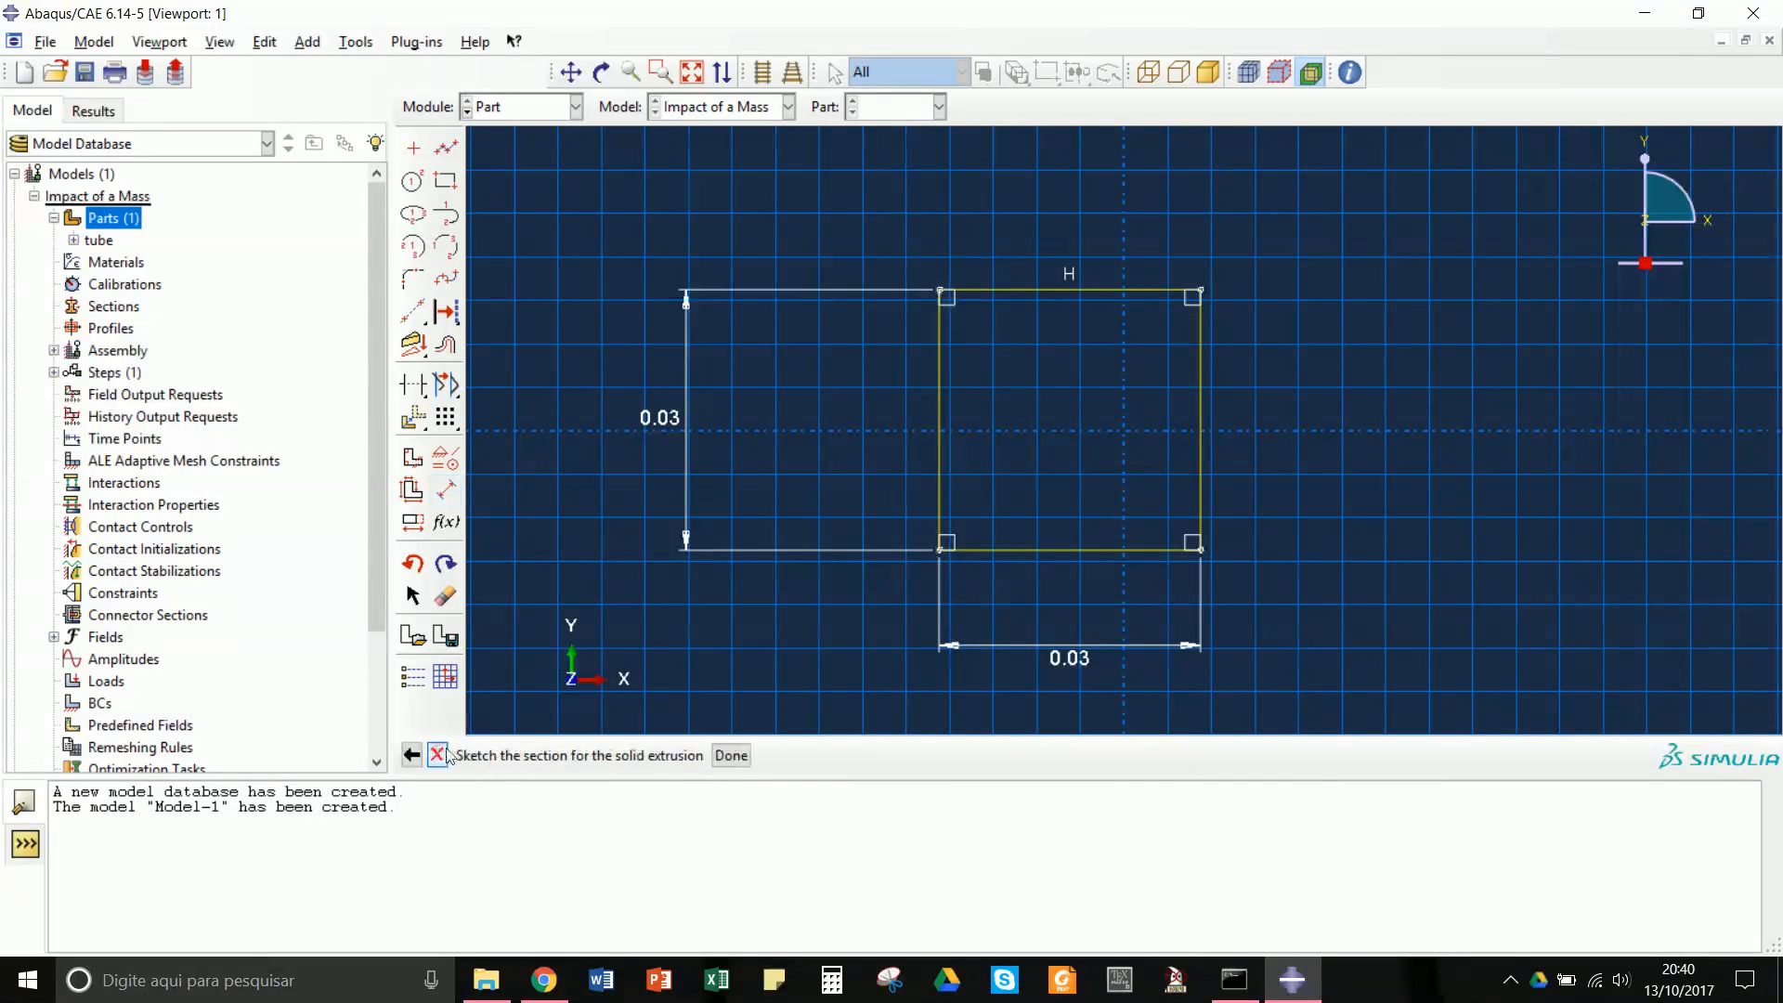
# - Finish the impact mass's section sketch and extrude it to a depth of 10e-3
pyautogui.click(731, 756)
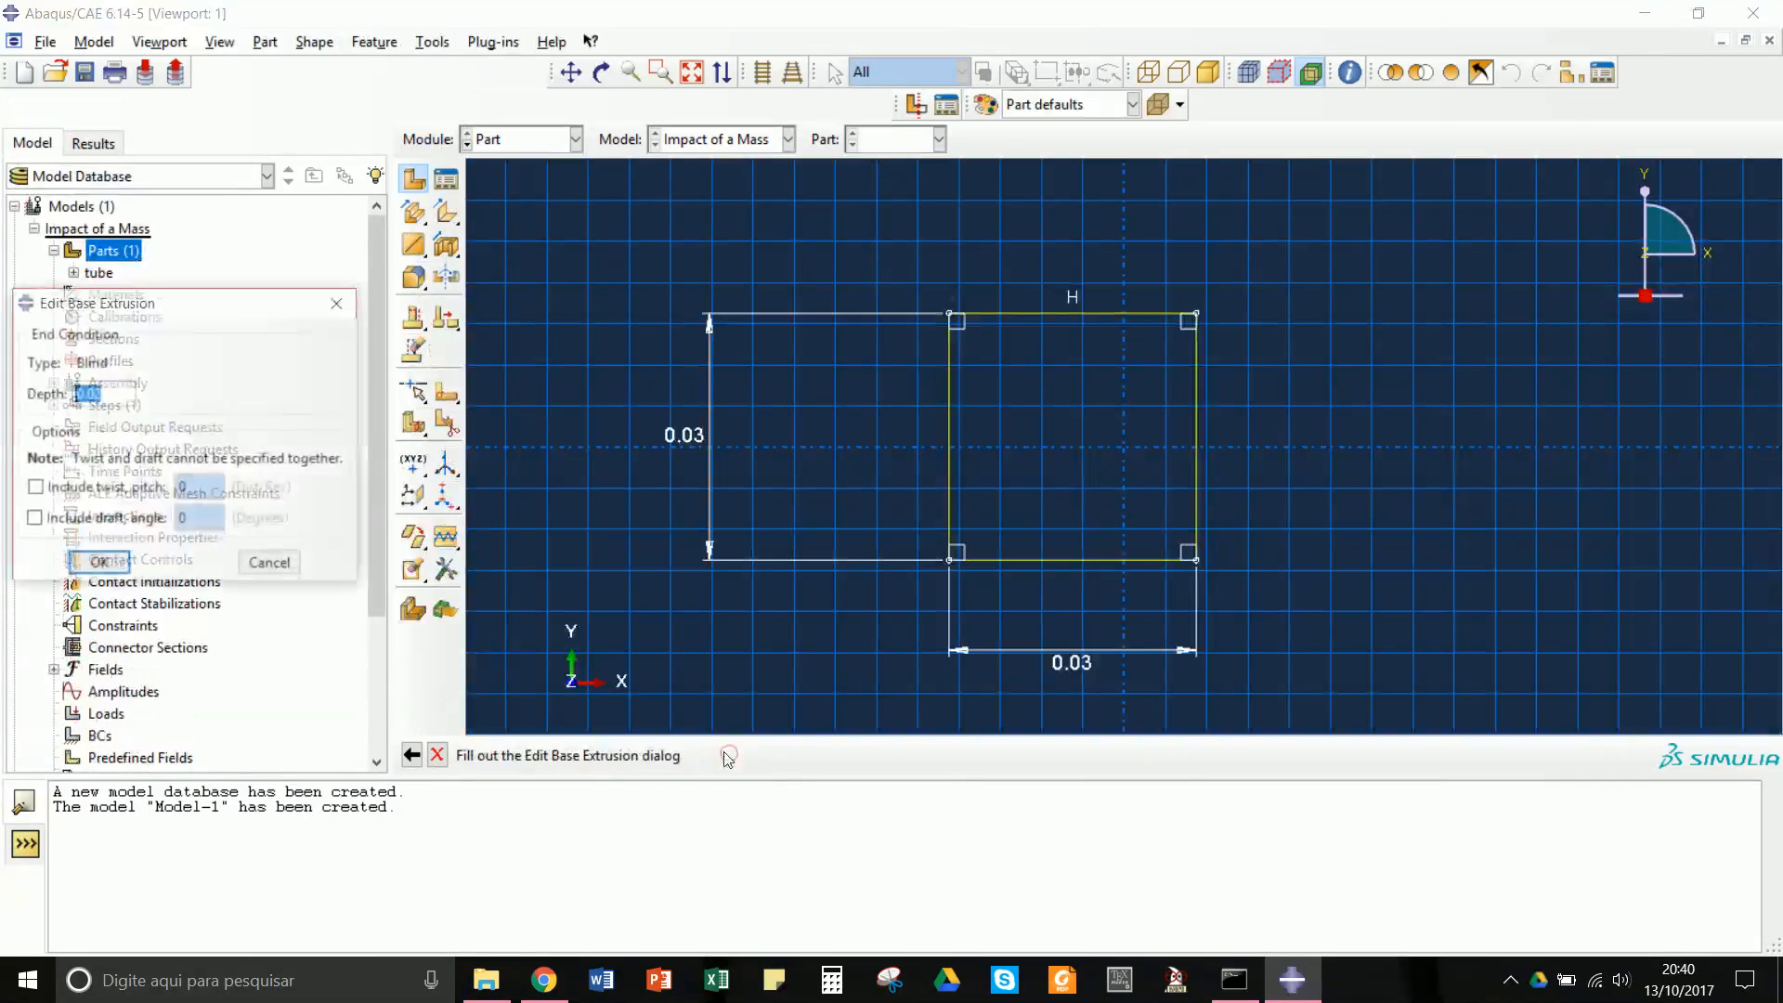
pyautogui.write('10e-3')
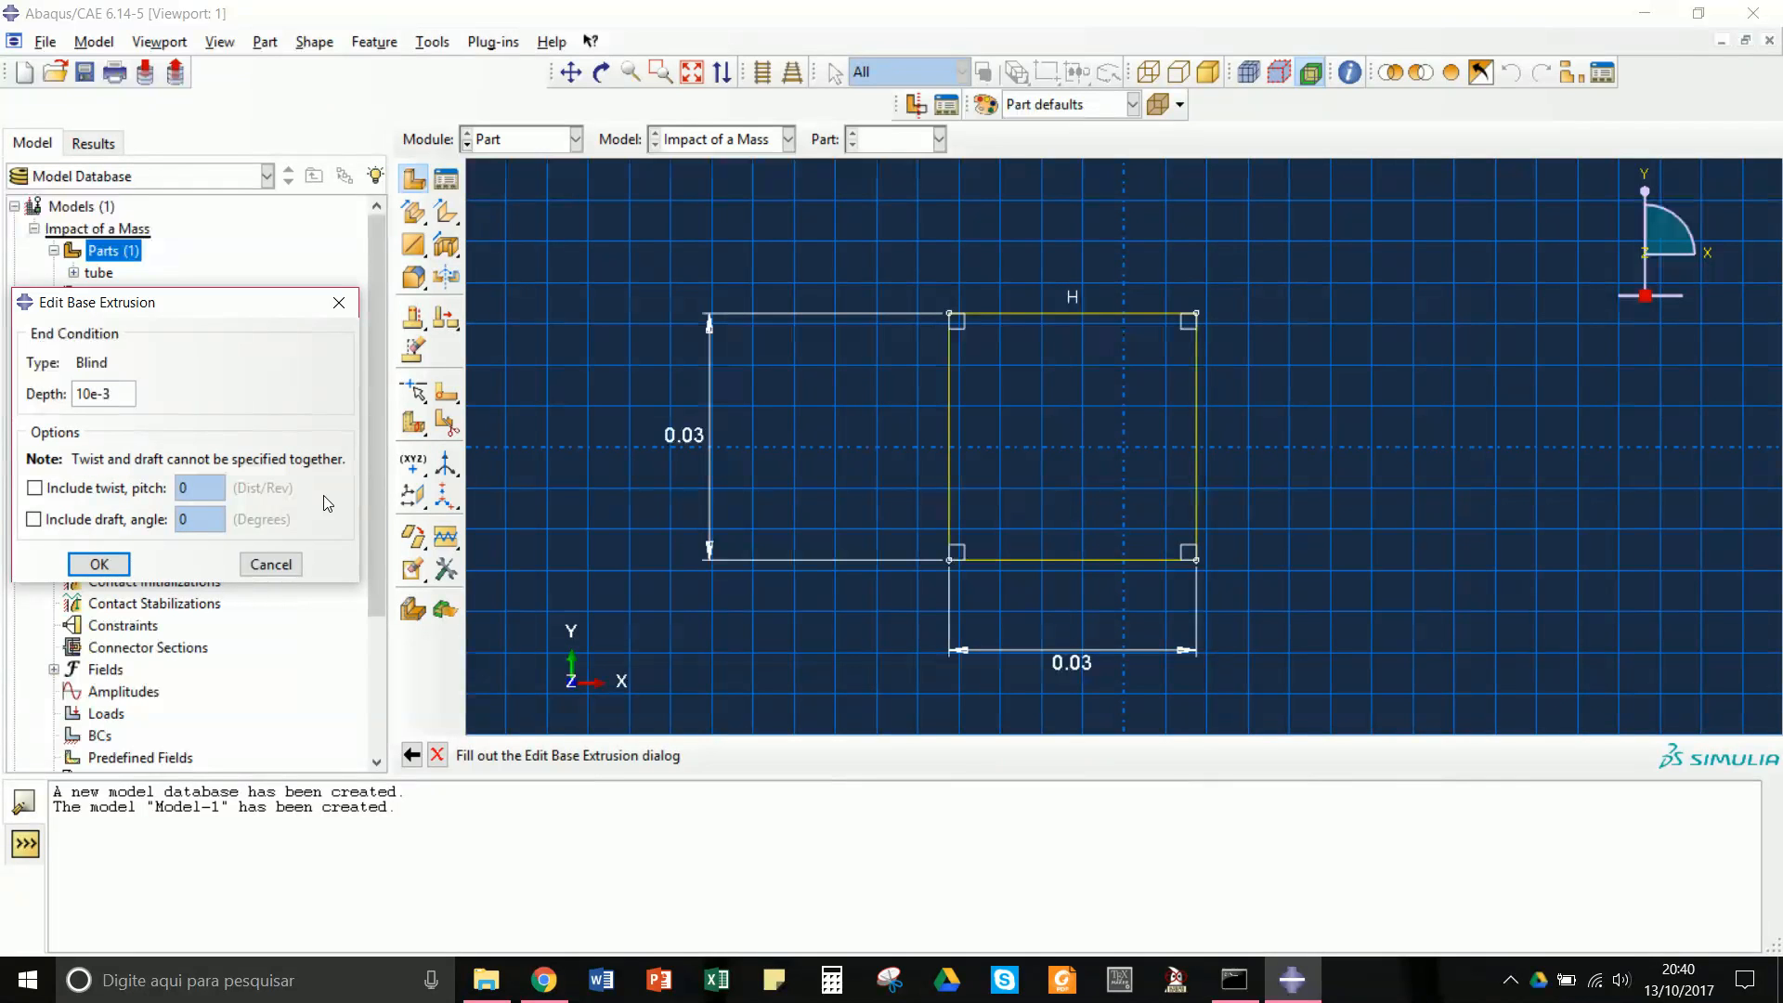
pyautogui.click(79, 566)
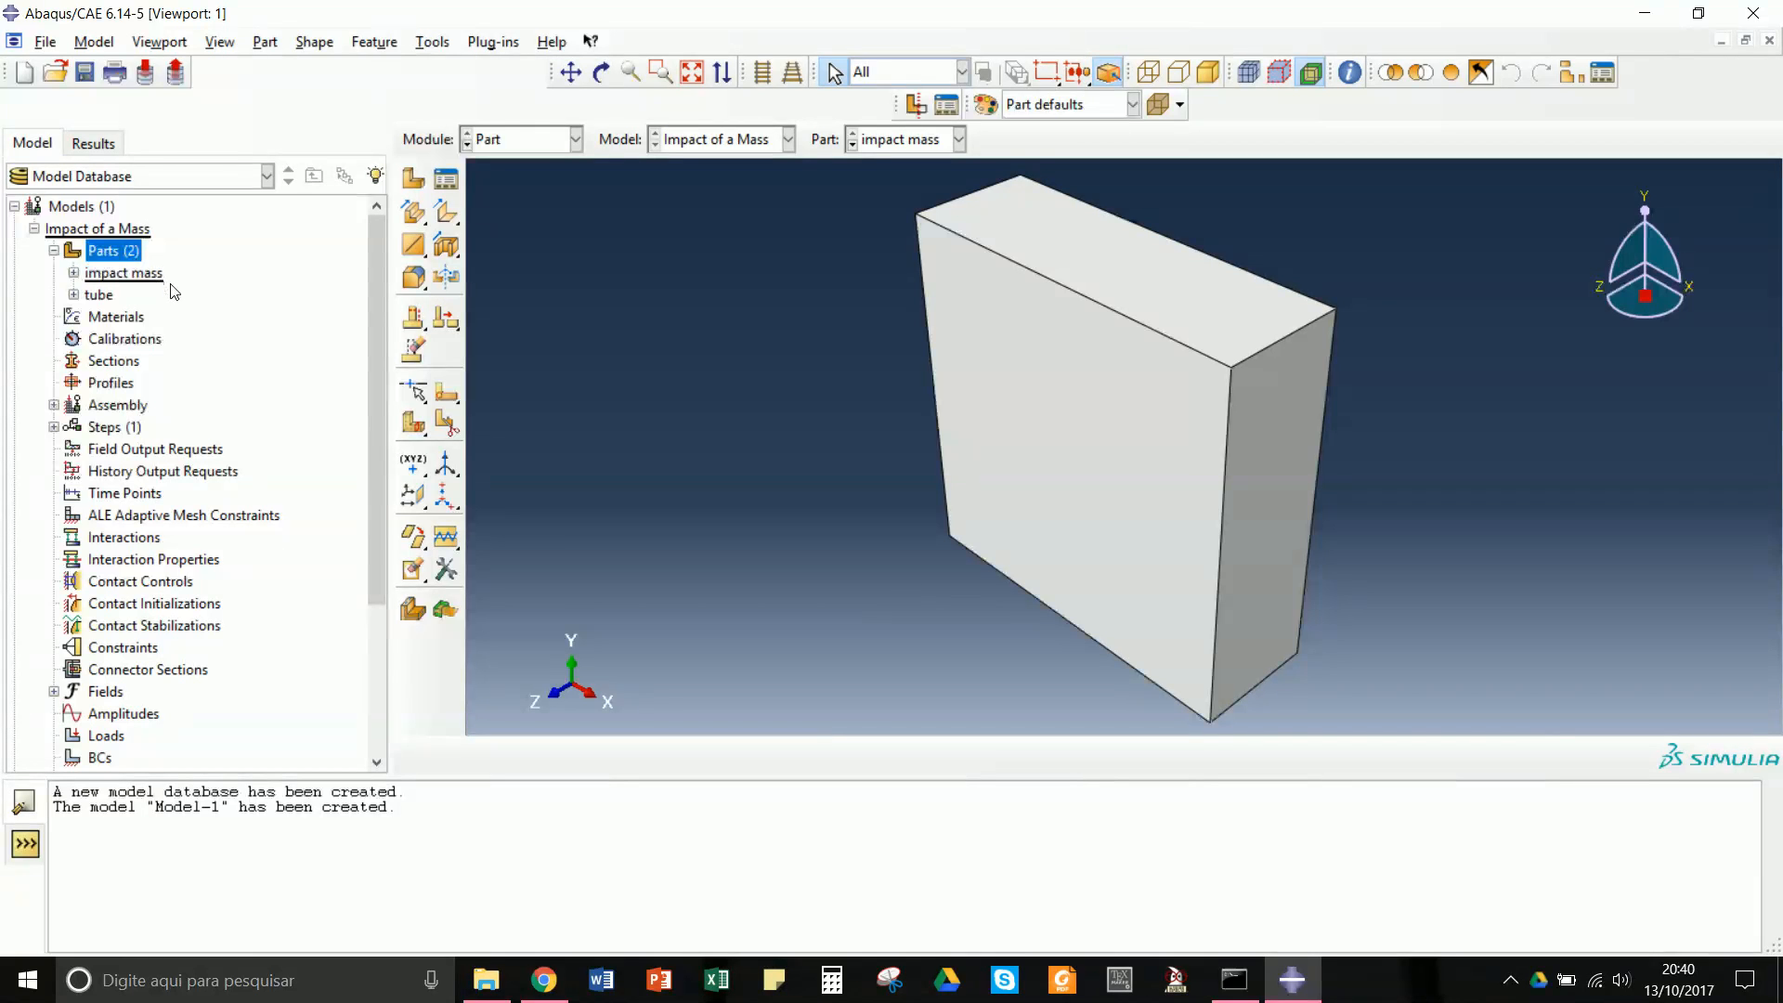
# - Create a reference point on the impact mass at the upper corner nearest the viewer
pyautogui.doubleClick(142, 274)
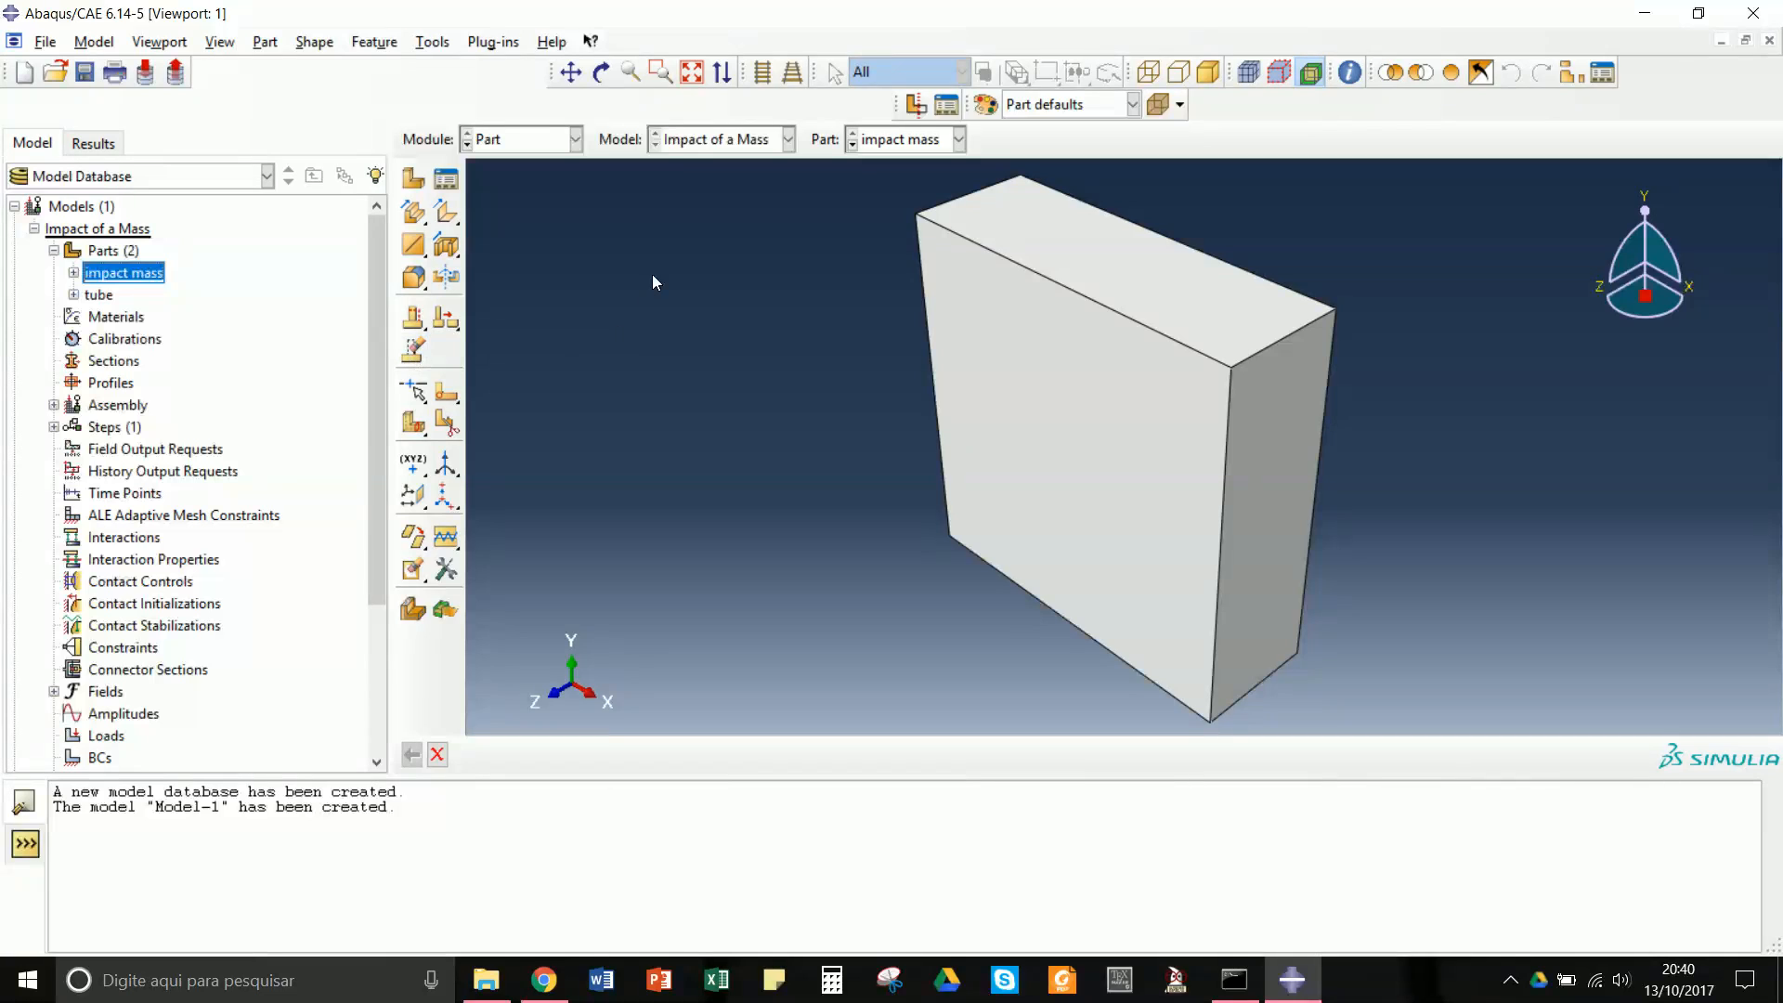
pyautogui.click(429, 42)
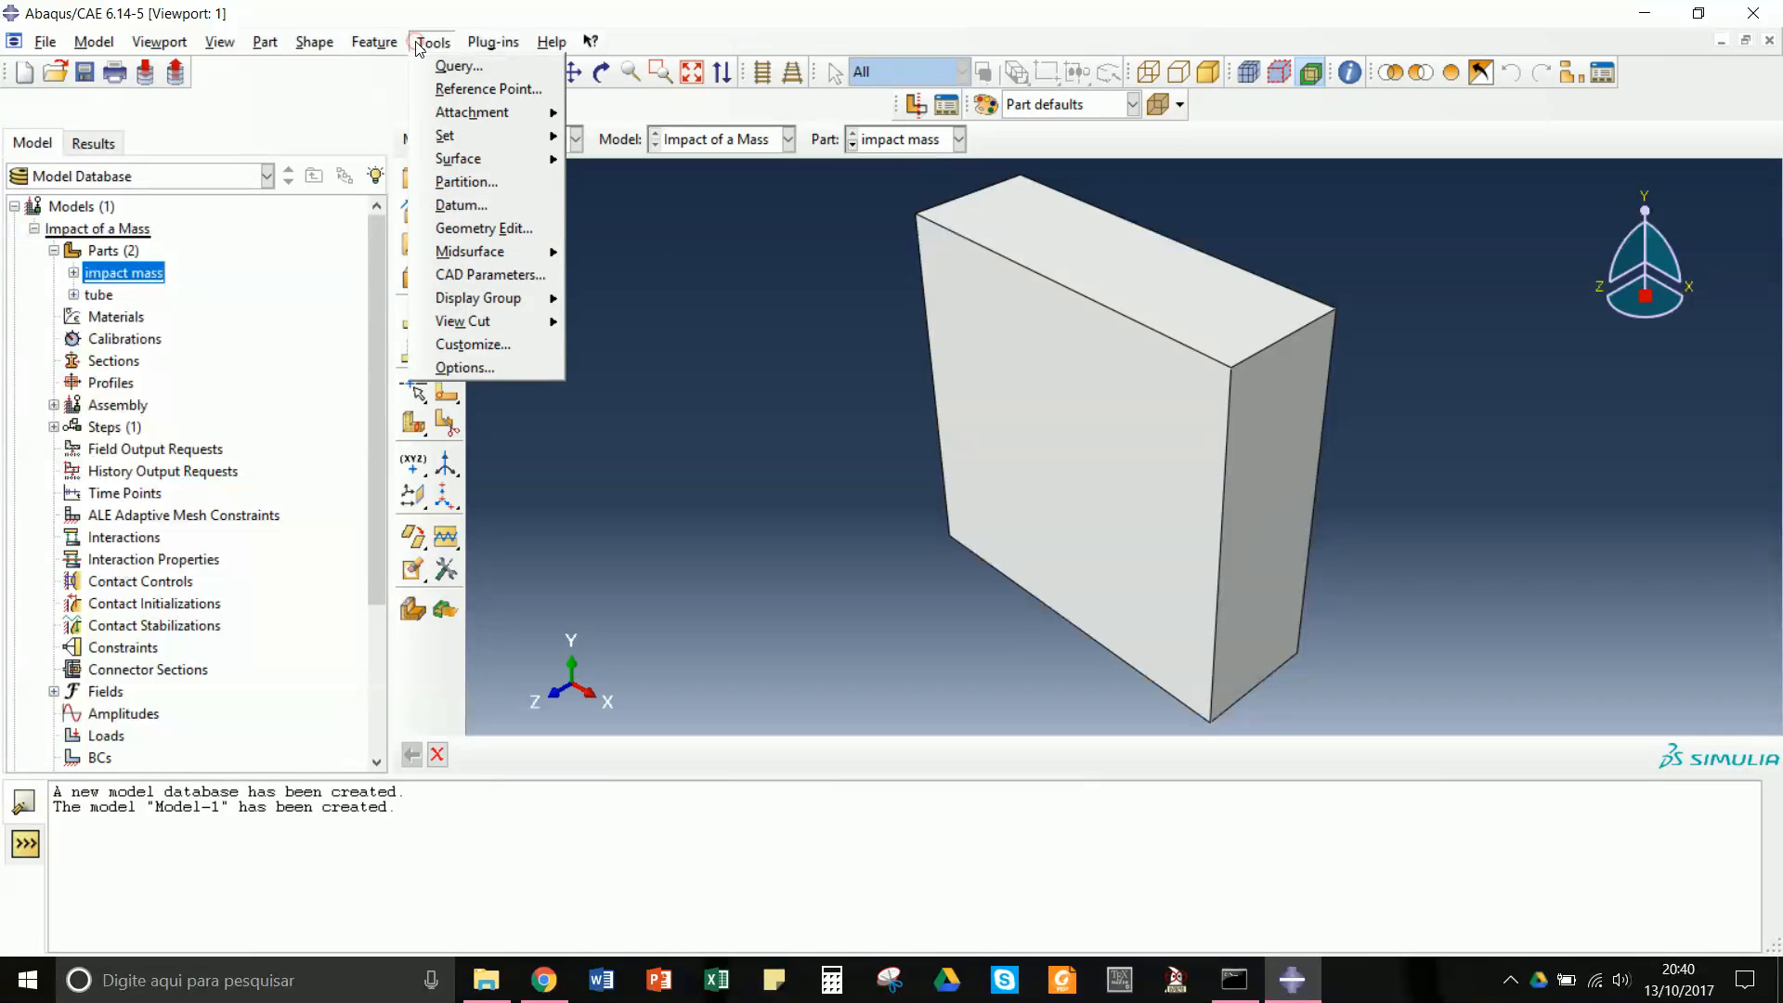
pyautogui.click(485, 89)
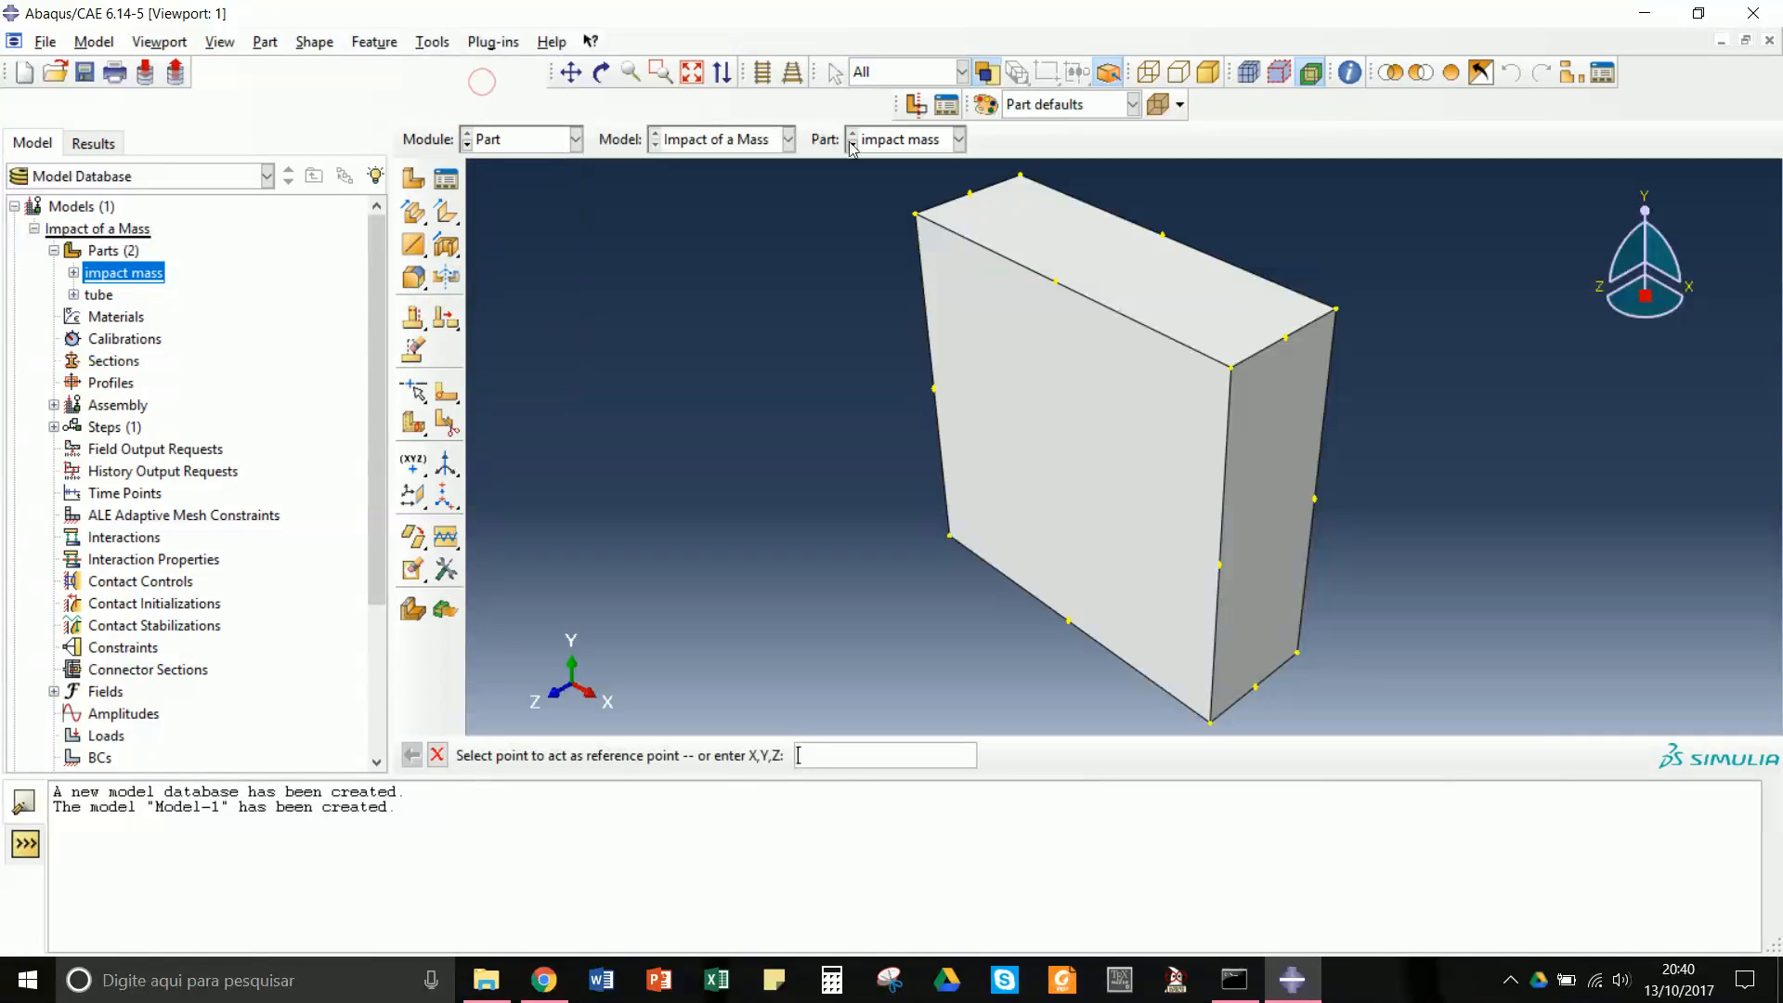
pyautogui.click(1230, 369)
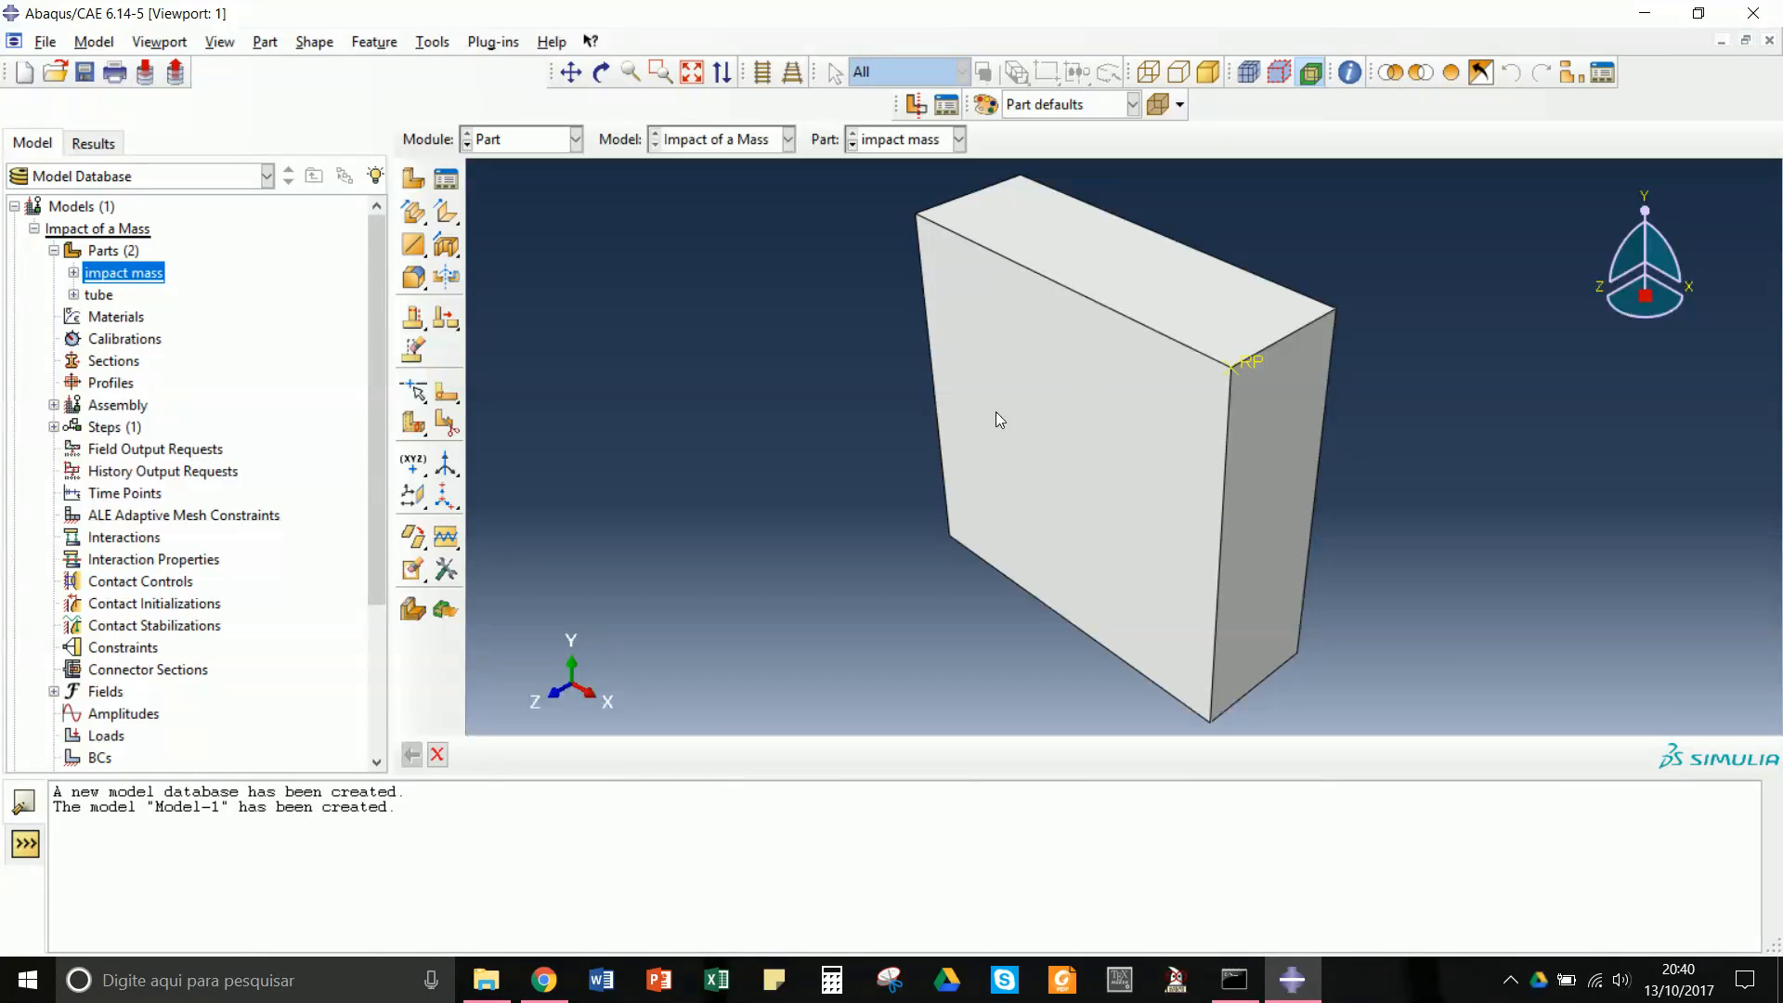
# - Convert the impact mass from solid to shell by removing its cell with the Shell From Solid tool
pyautogui.click(453, 224)
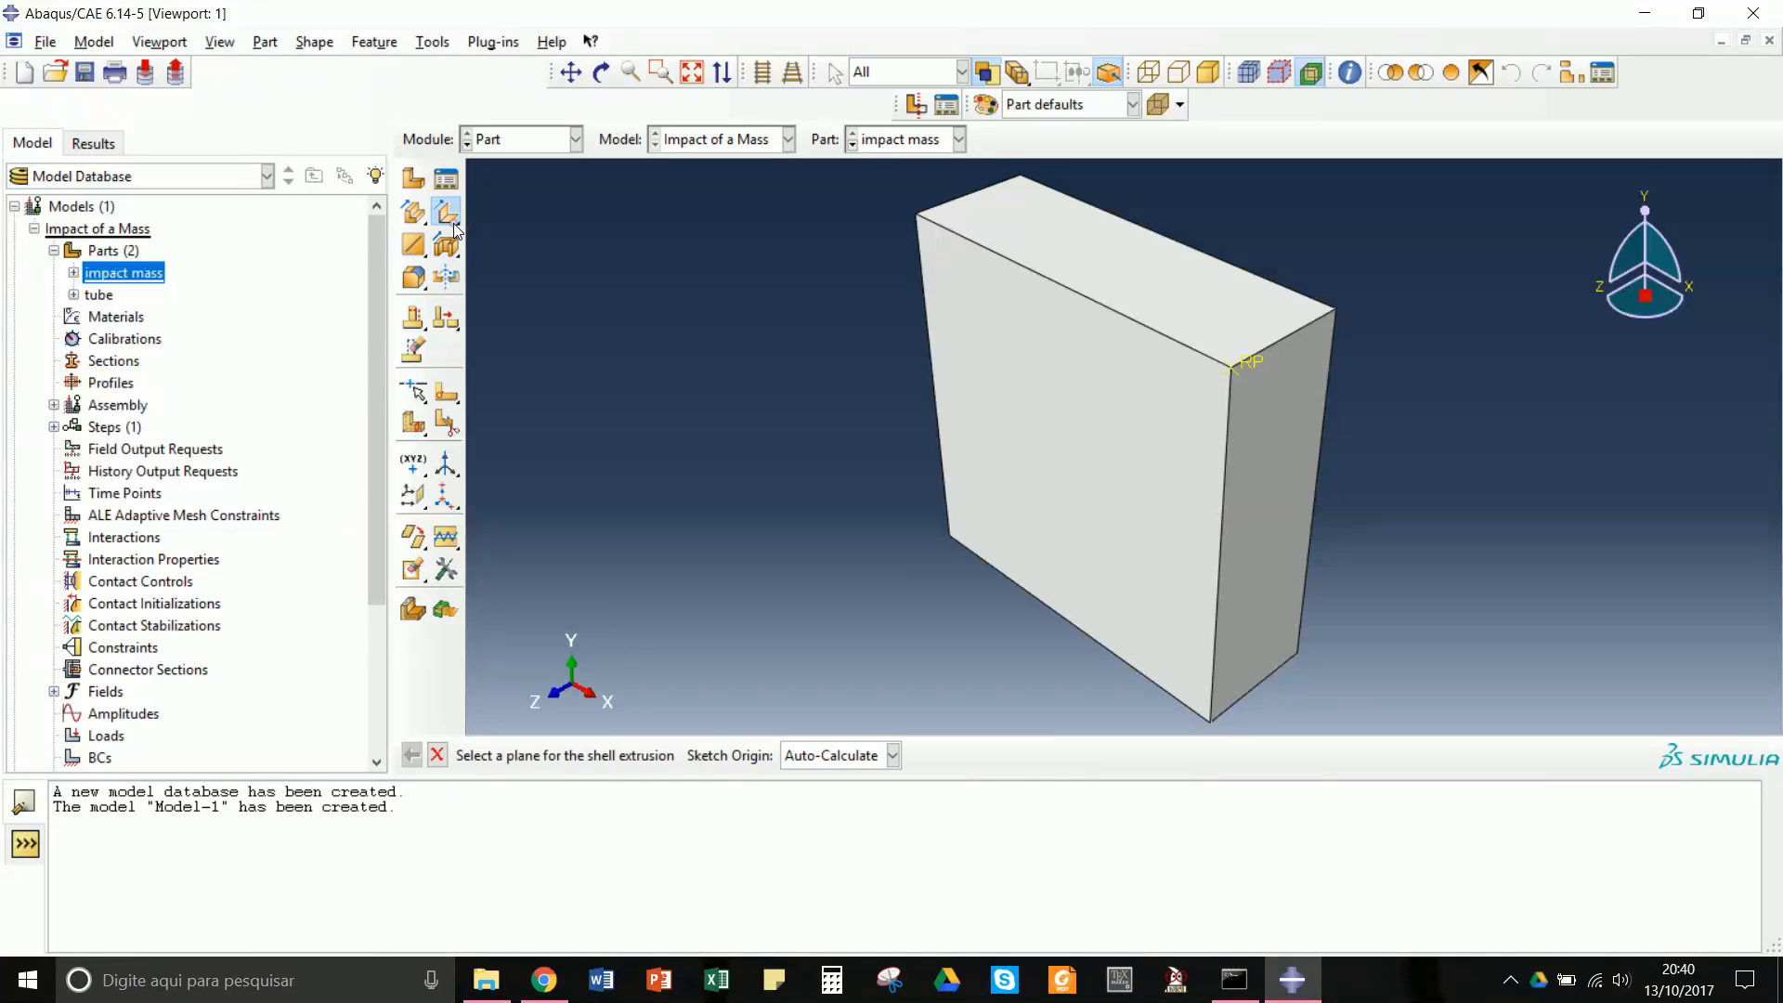
pyautogui.moveTo(449, 221); pyautogui.dragTo(485, 235)
pyautogui.click(654, 216)
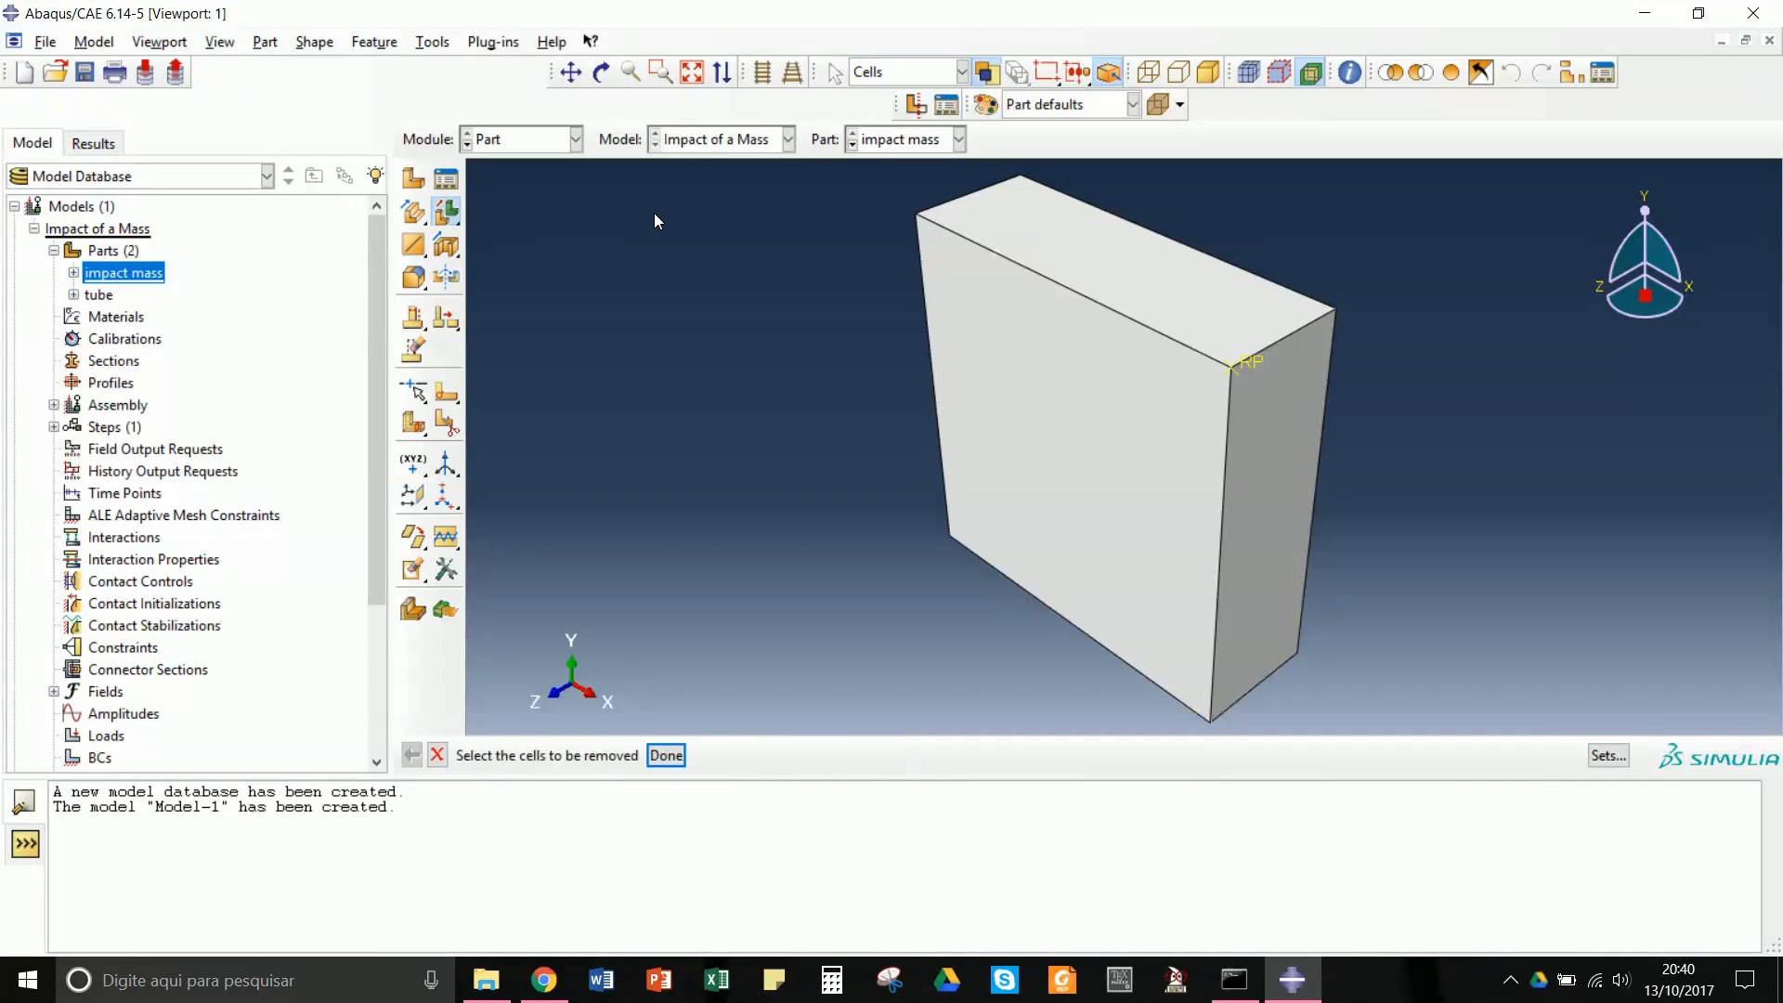
pyautogui.moveTo(828, 182); pyautogui.dragTo(1406, 748)
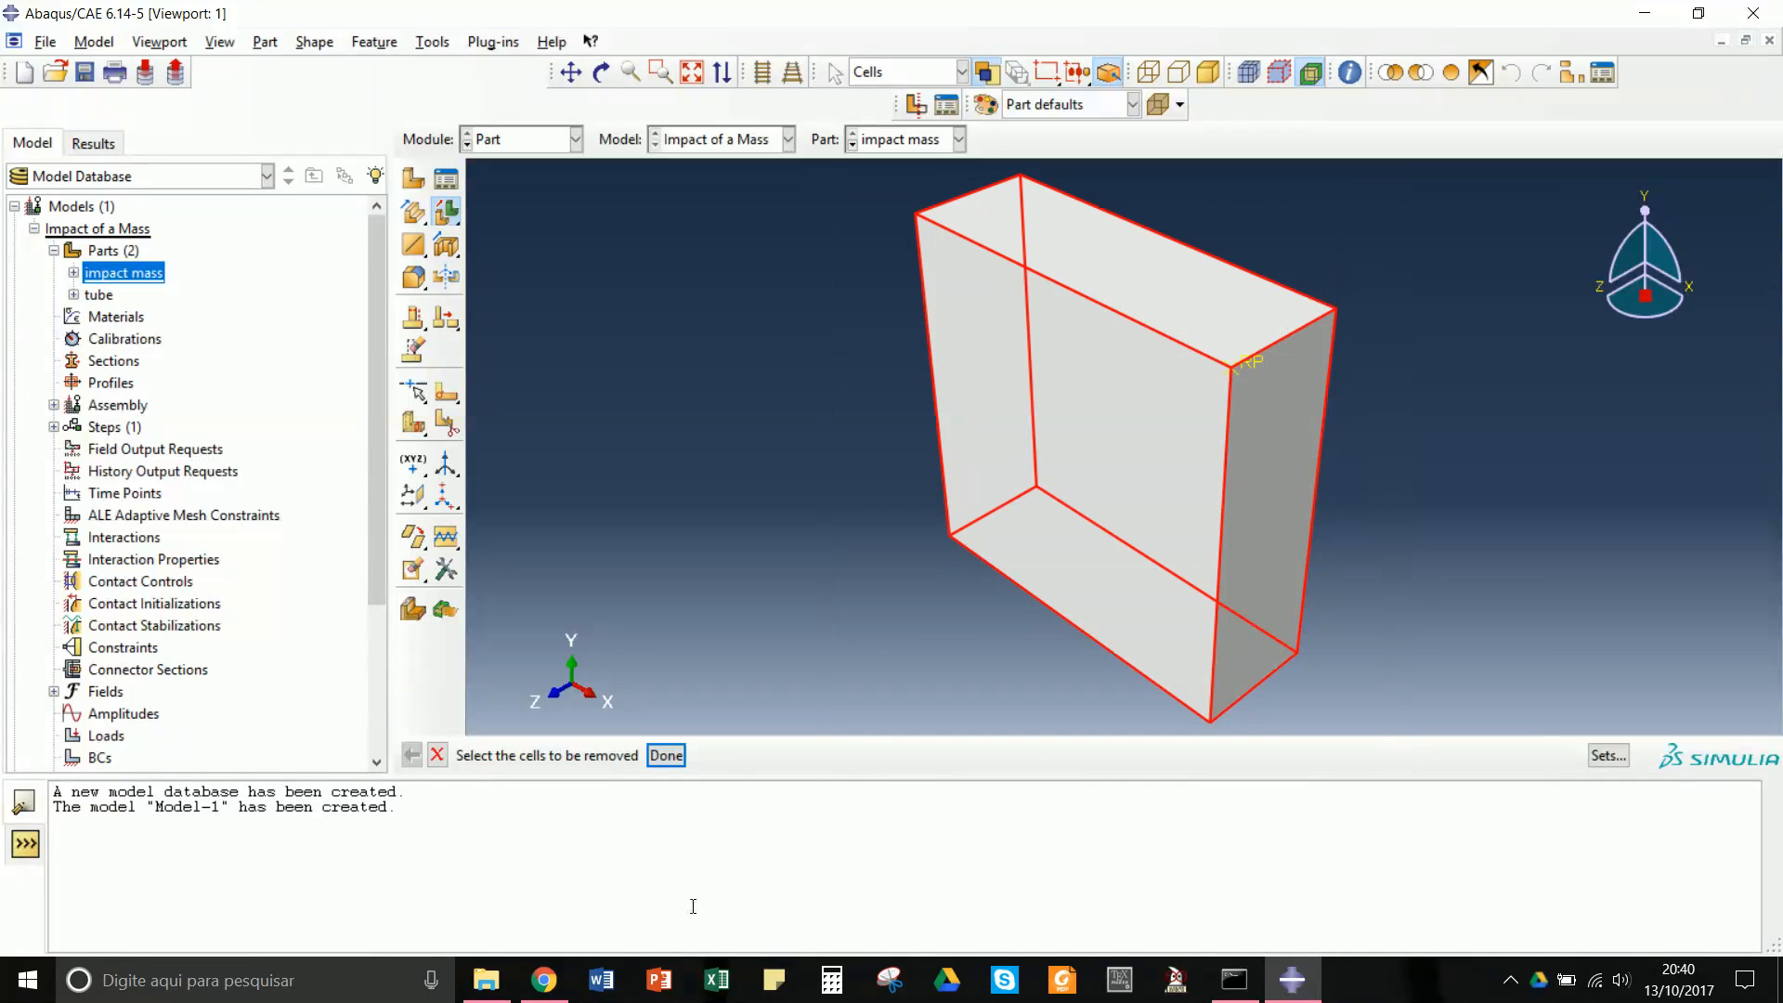
pyautogui.click(674, 754)
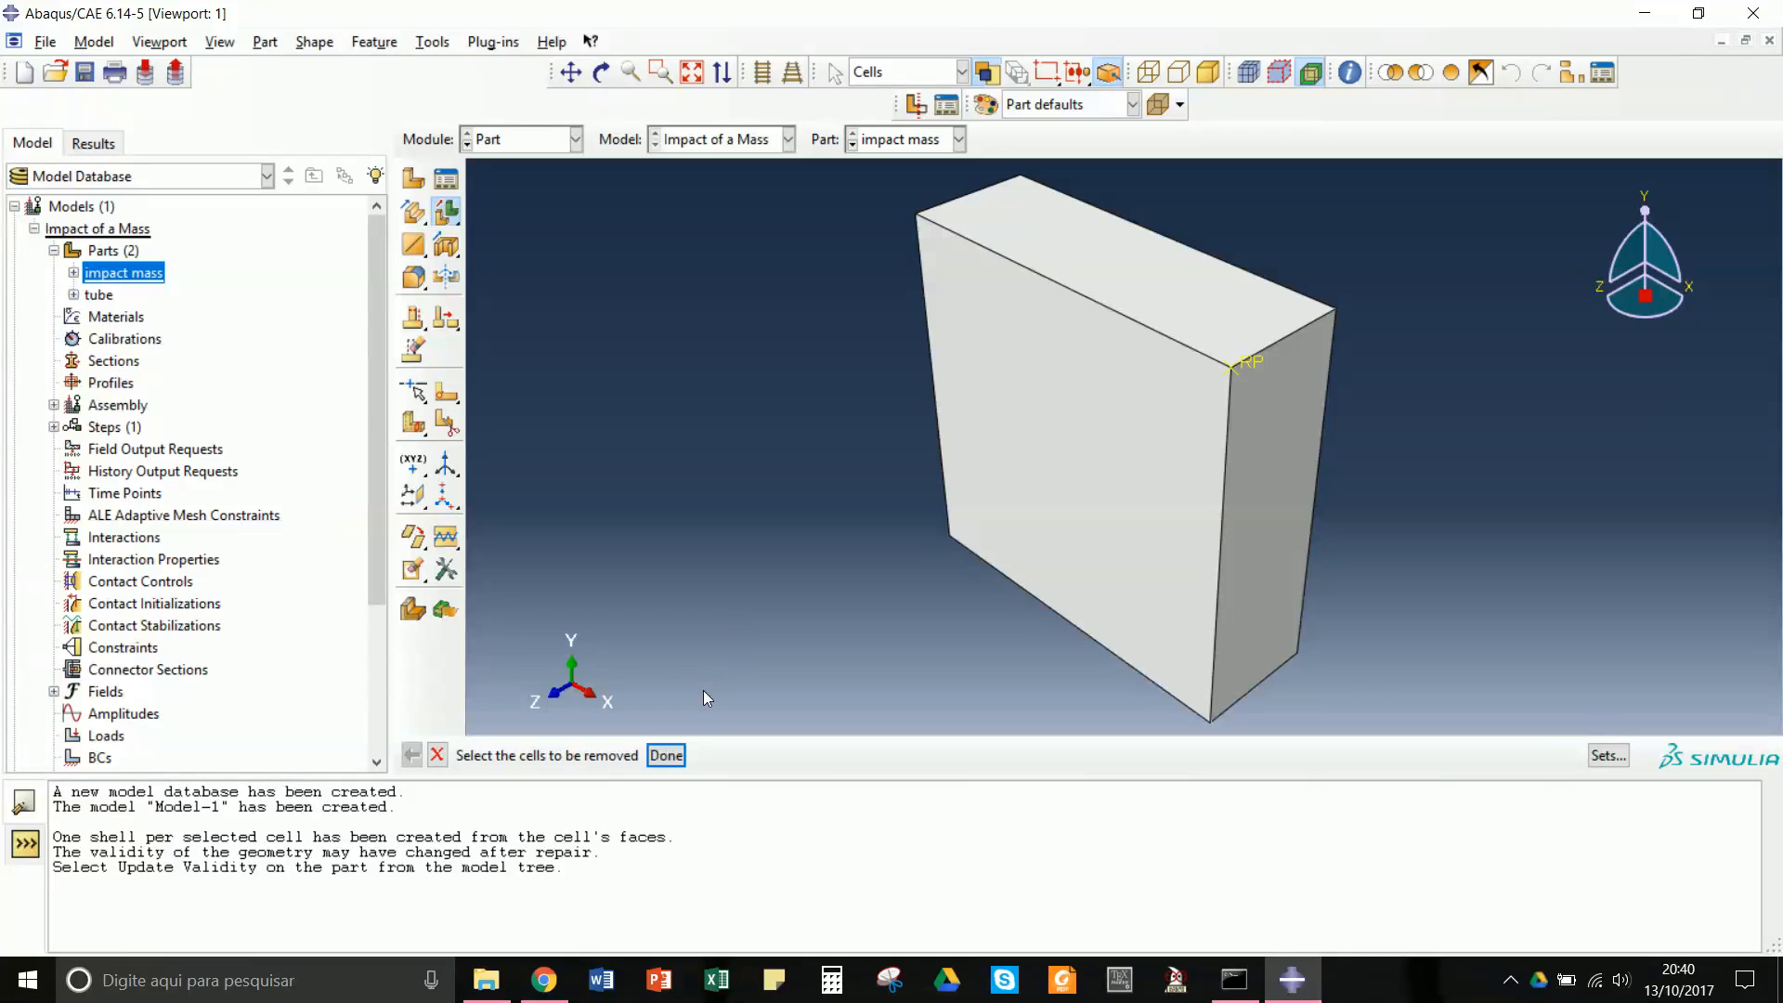
pyautogui.click(680, 754)
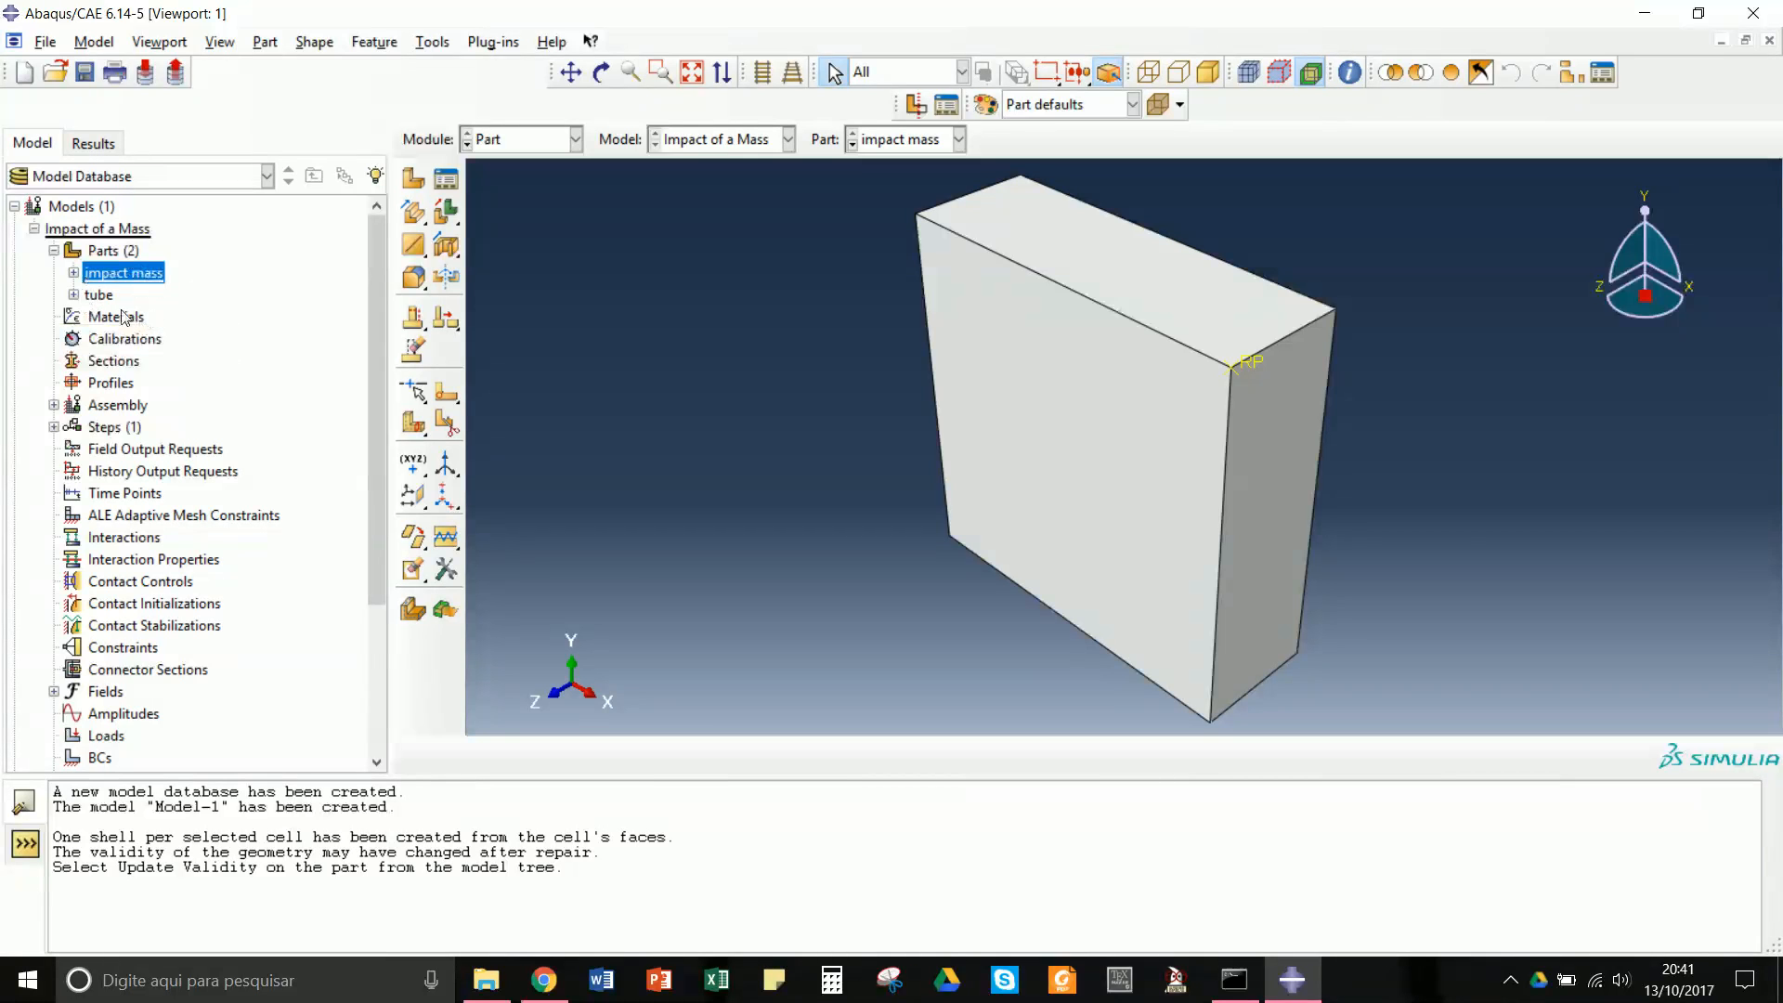
# - Assign a point mass/inertia with an isotropic mass of 10 to the impact mass's reference point
pyautogui.click(72, 296)
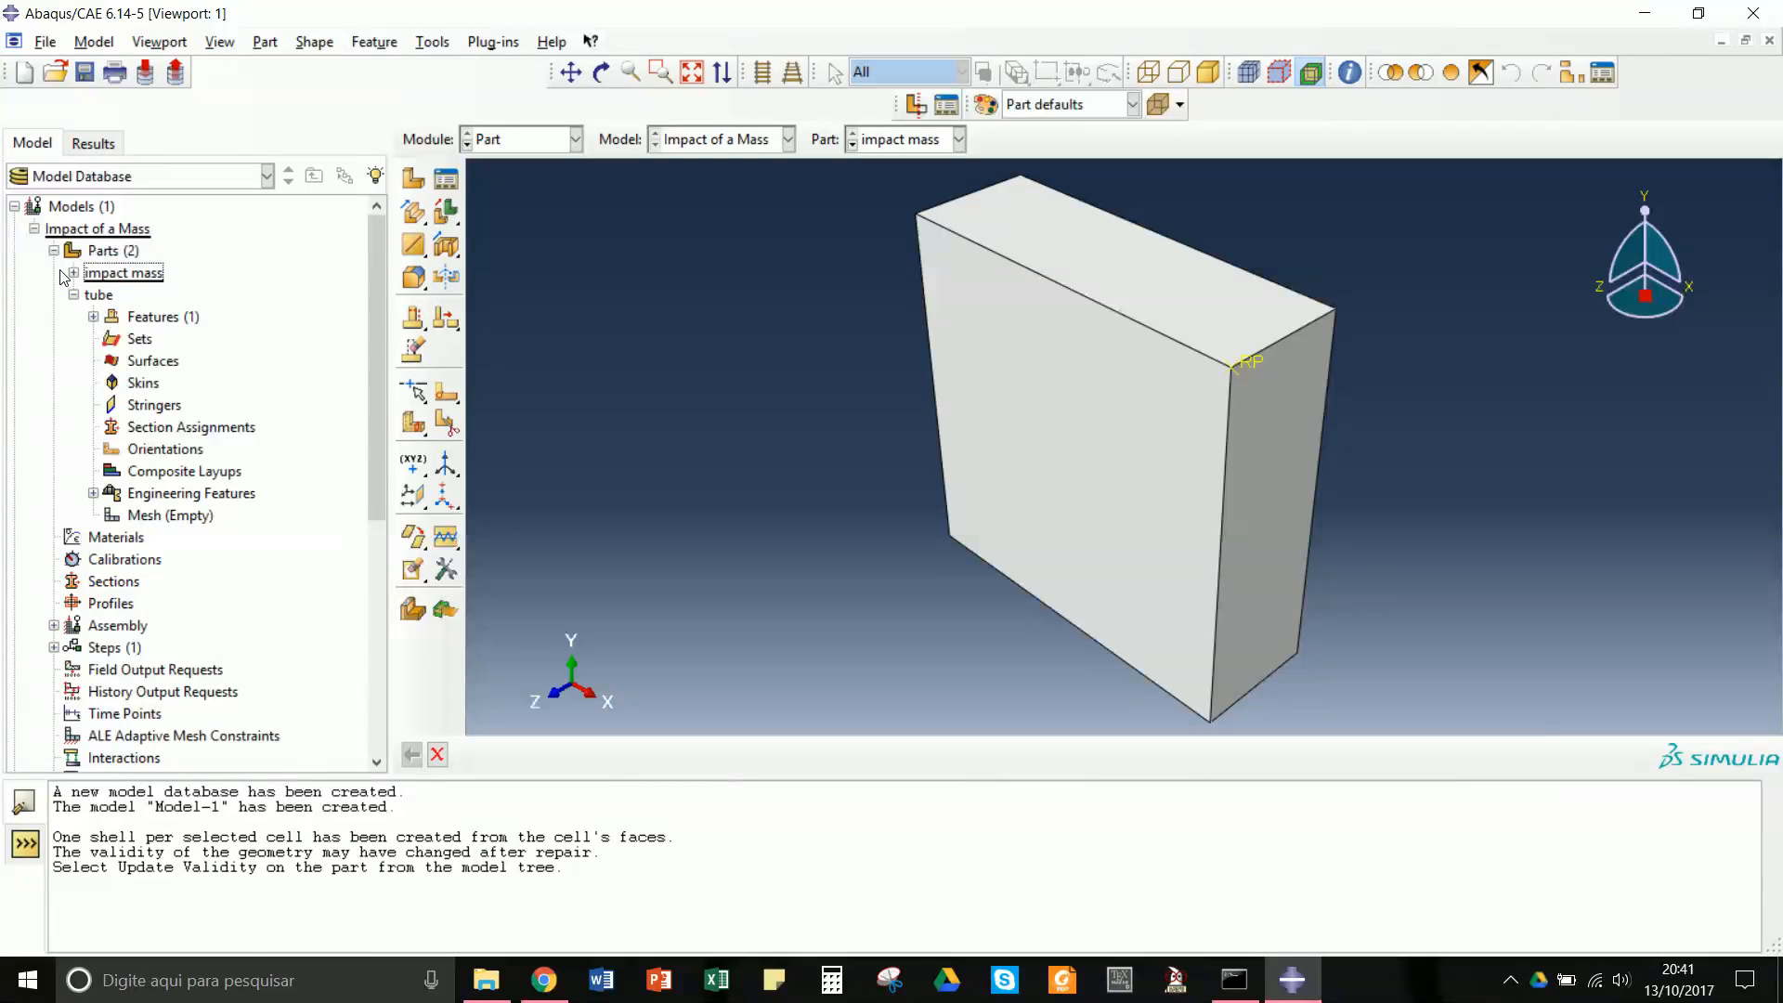
pyautogui.click(72, 273)
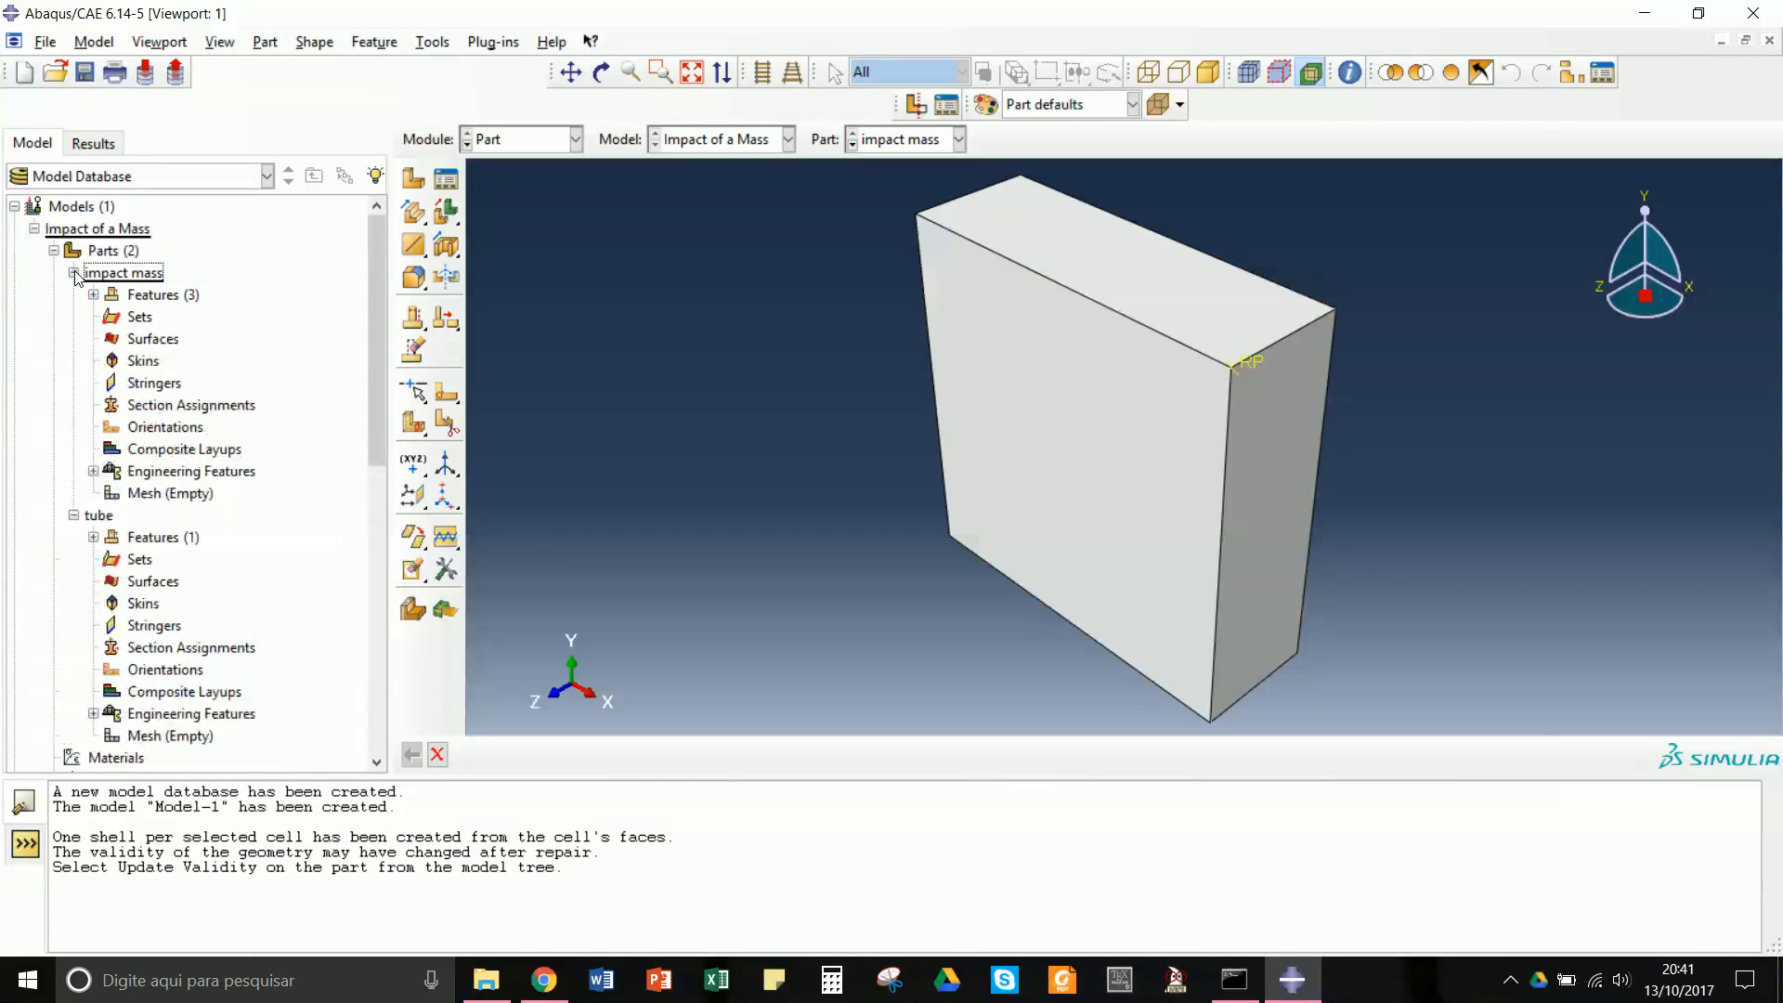
pyautogui.click(92, 471)
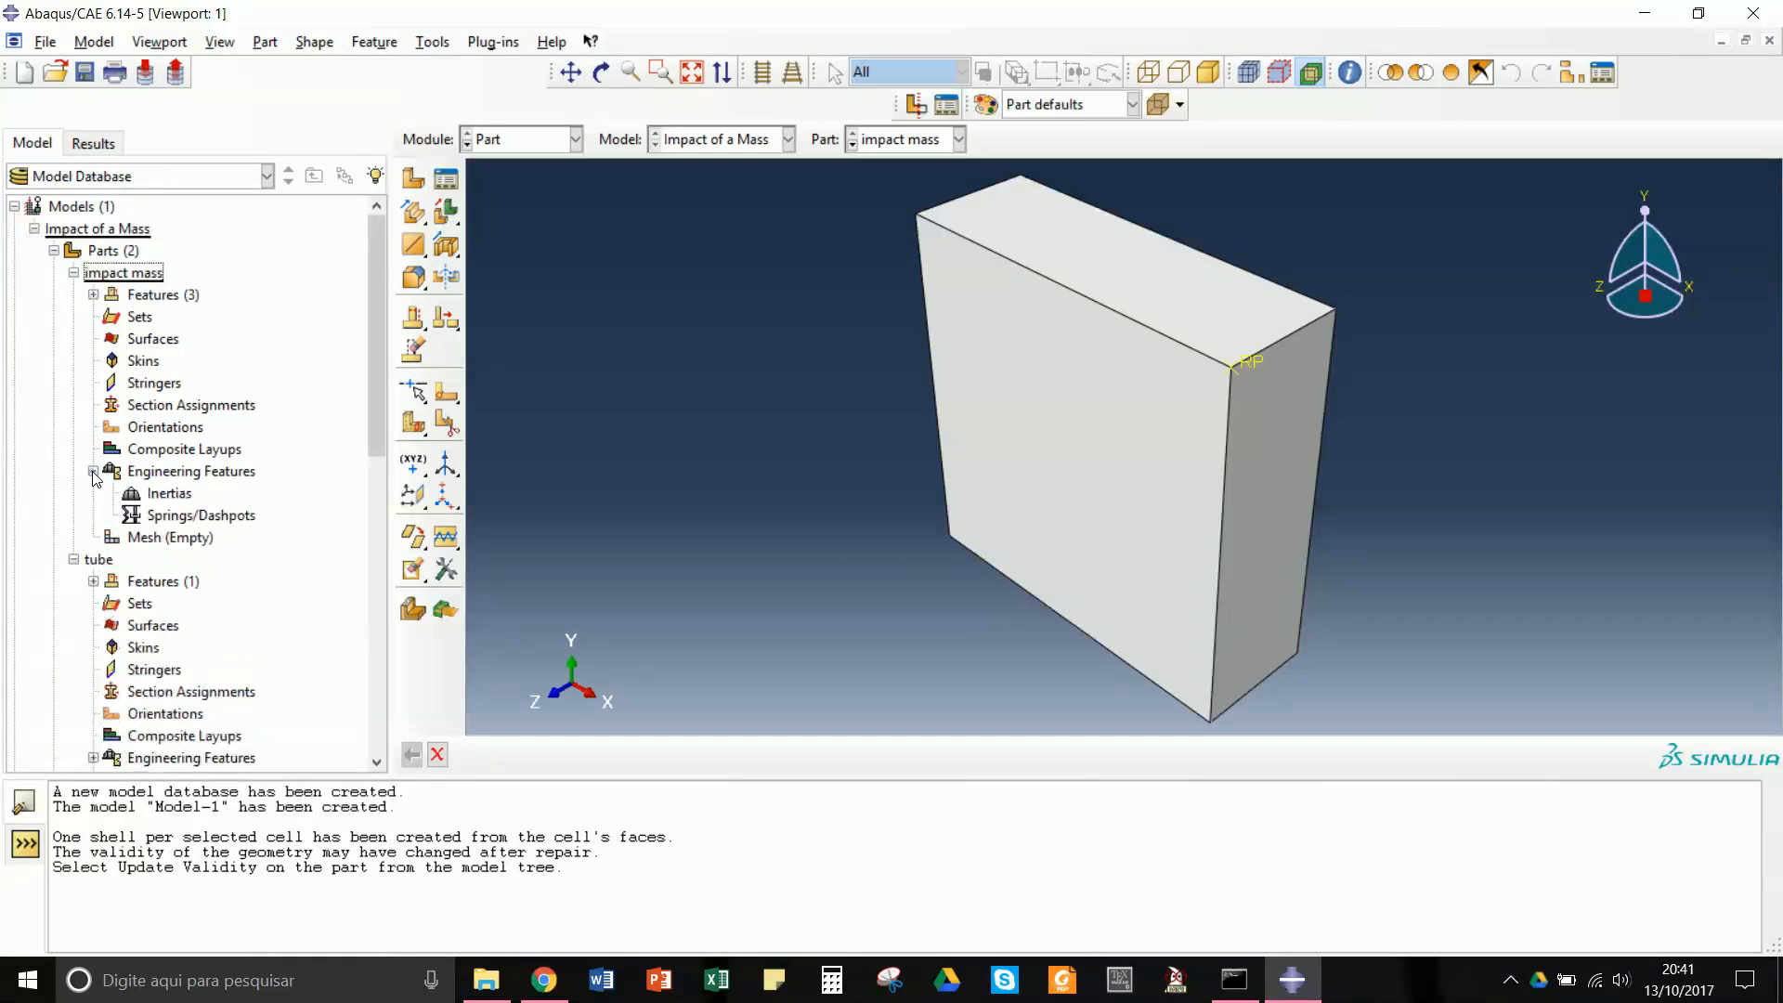
pyautogui.click(155, 497)
pyautogui.rightClick(154, 498)
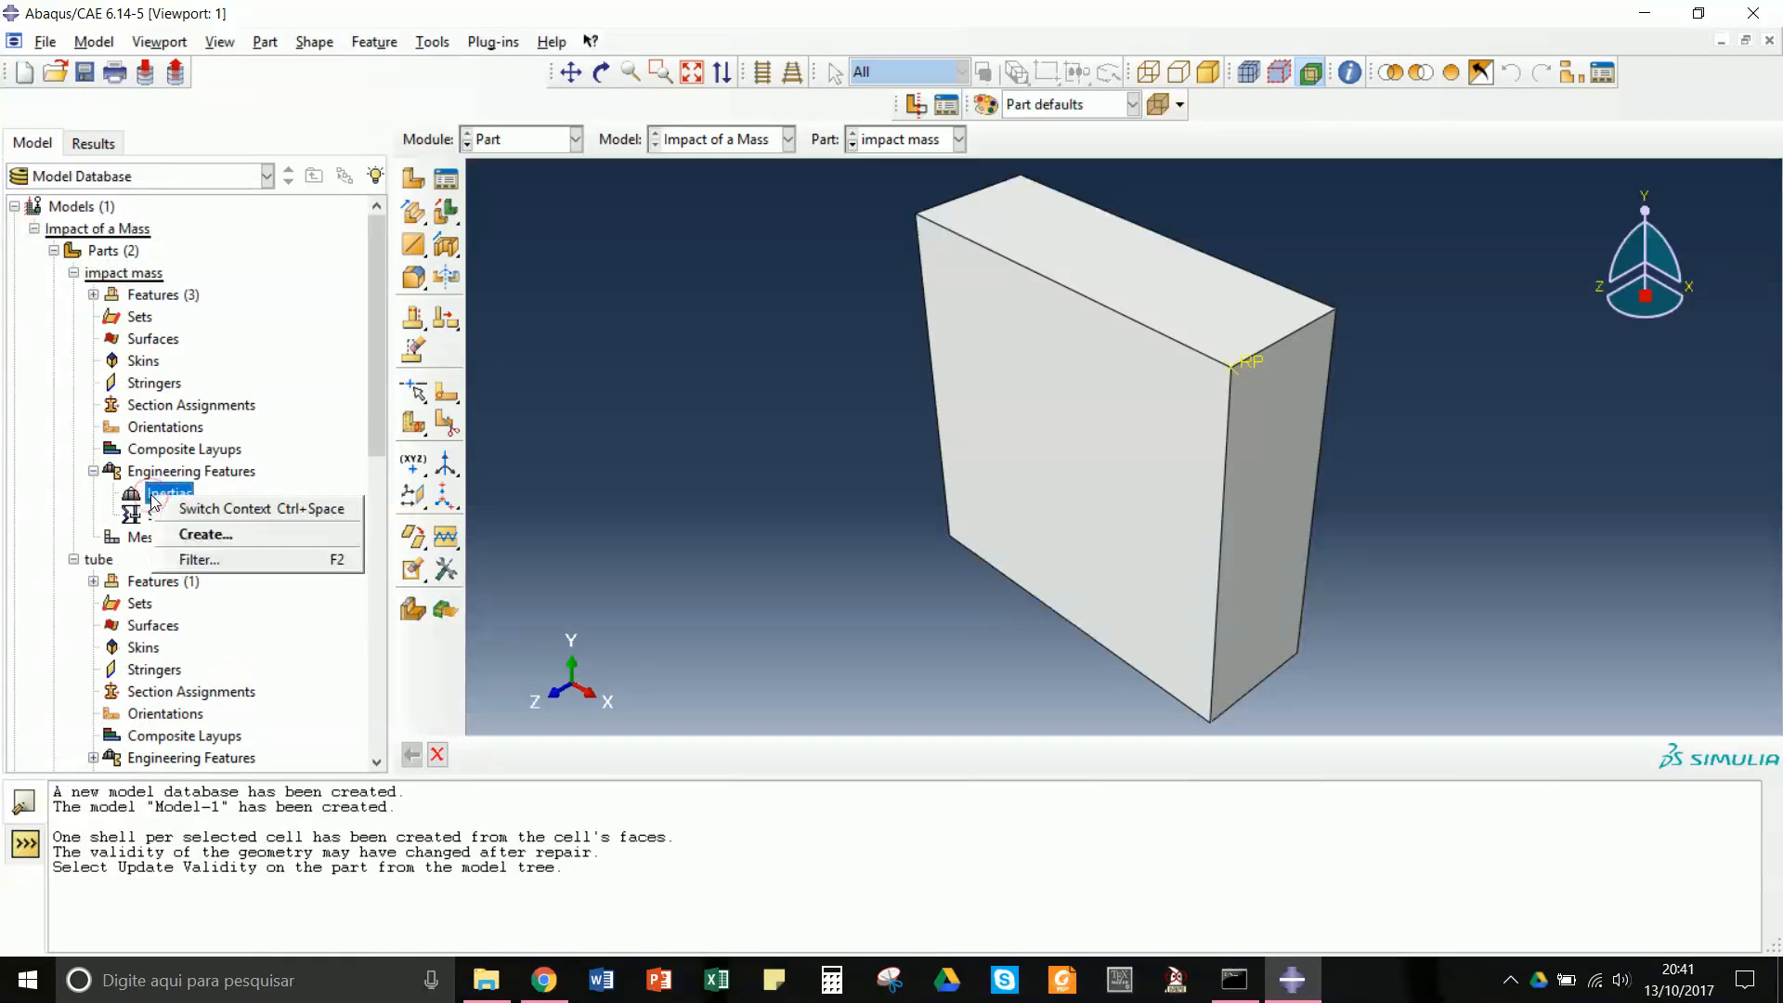
pyautogui.click(189, 543)
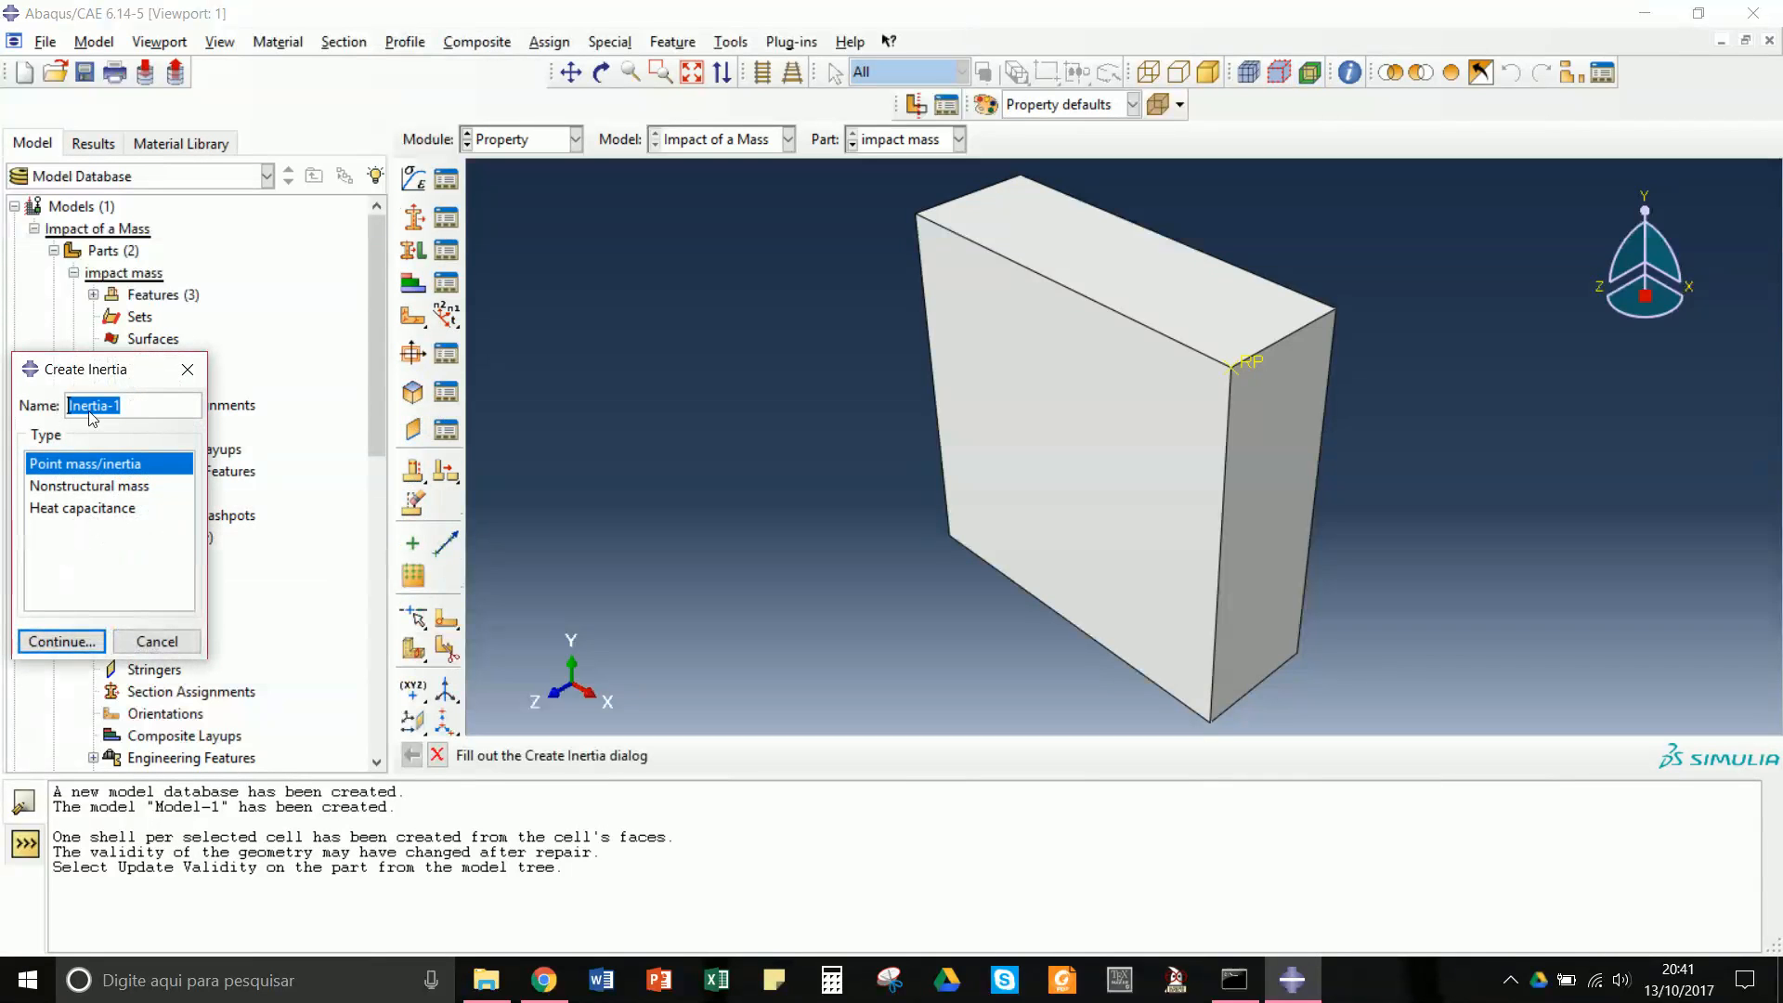
pyautogui.click(66, 642)
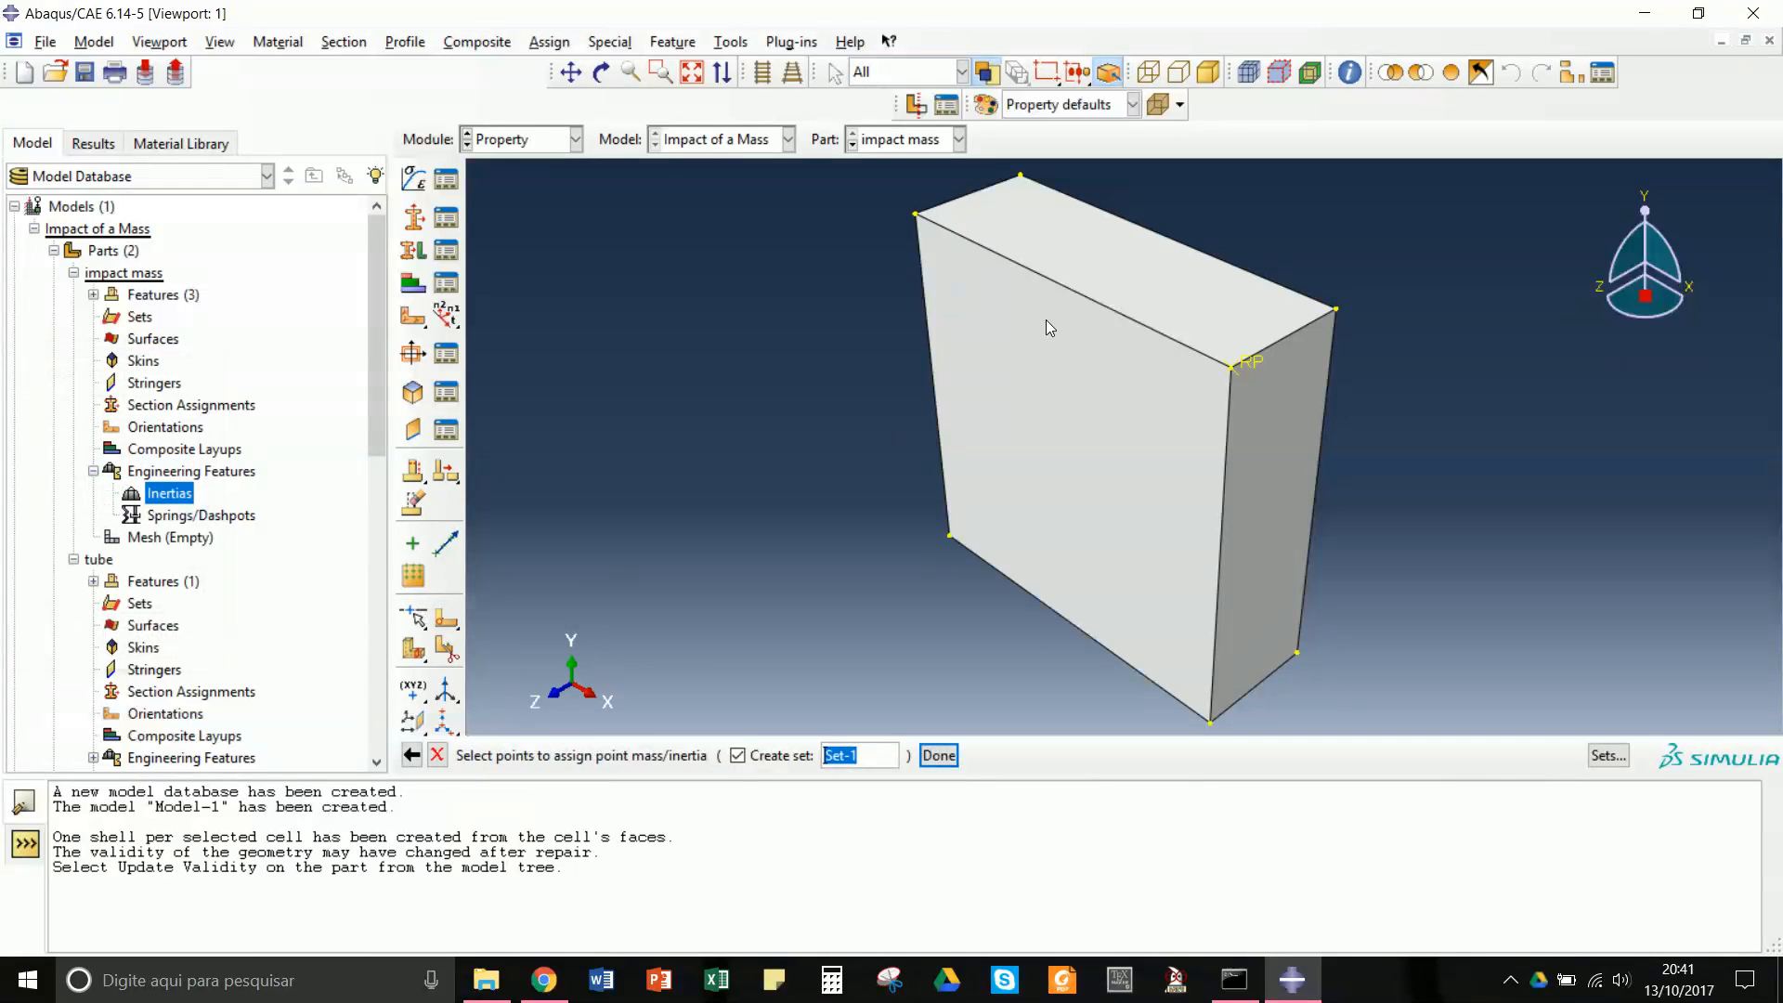
pyautogui.click(1240, 363)
pyautogui.click(938, 755)
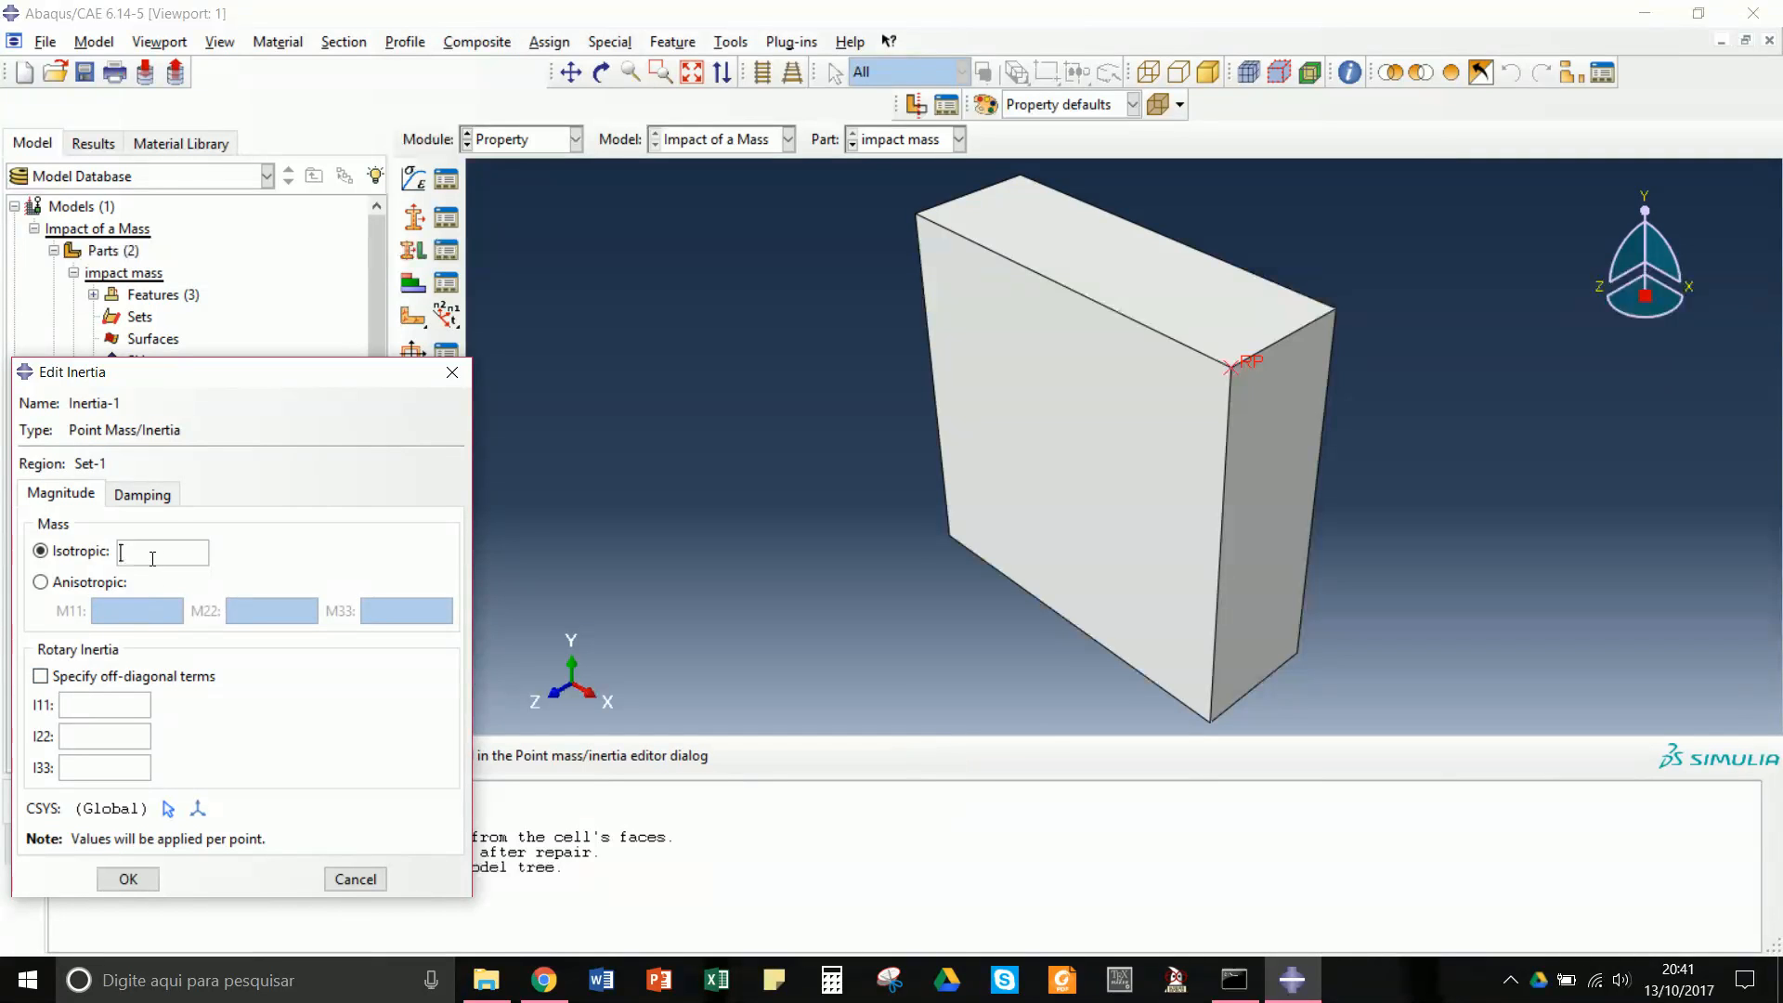
pyautogui.write('10')
pyautogui.click(138, 879)
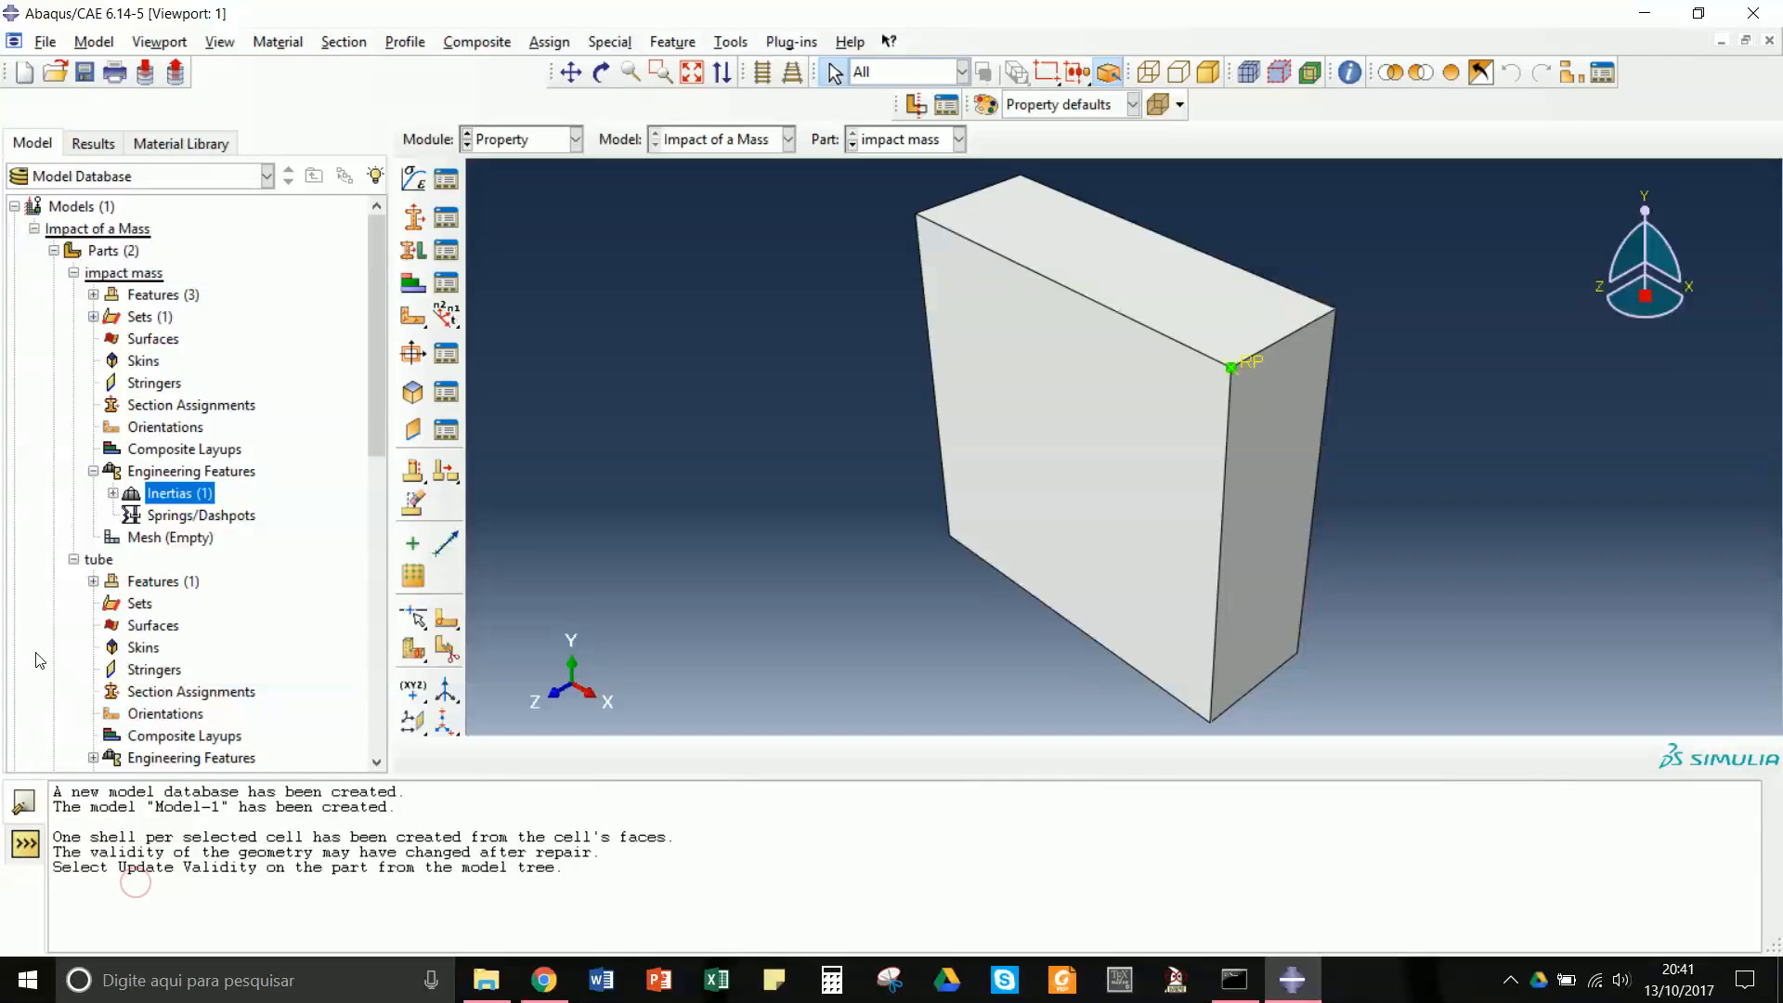
# - Display the tube part and start a homogeneous shell section for it with a shell thickness of 1e-3
pyautogui.click(74, 273)
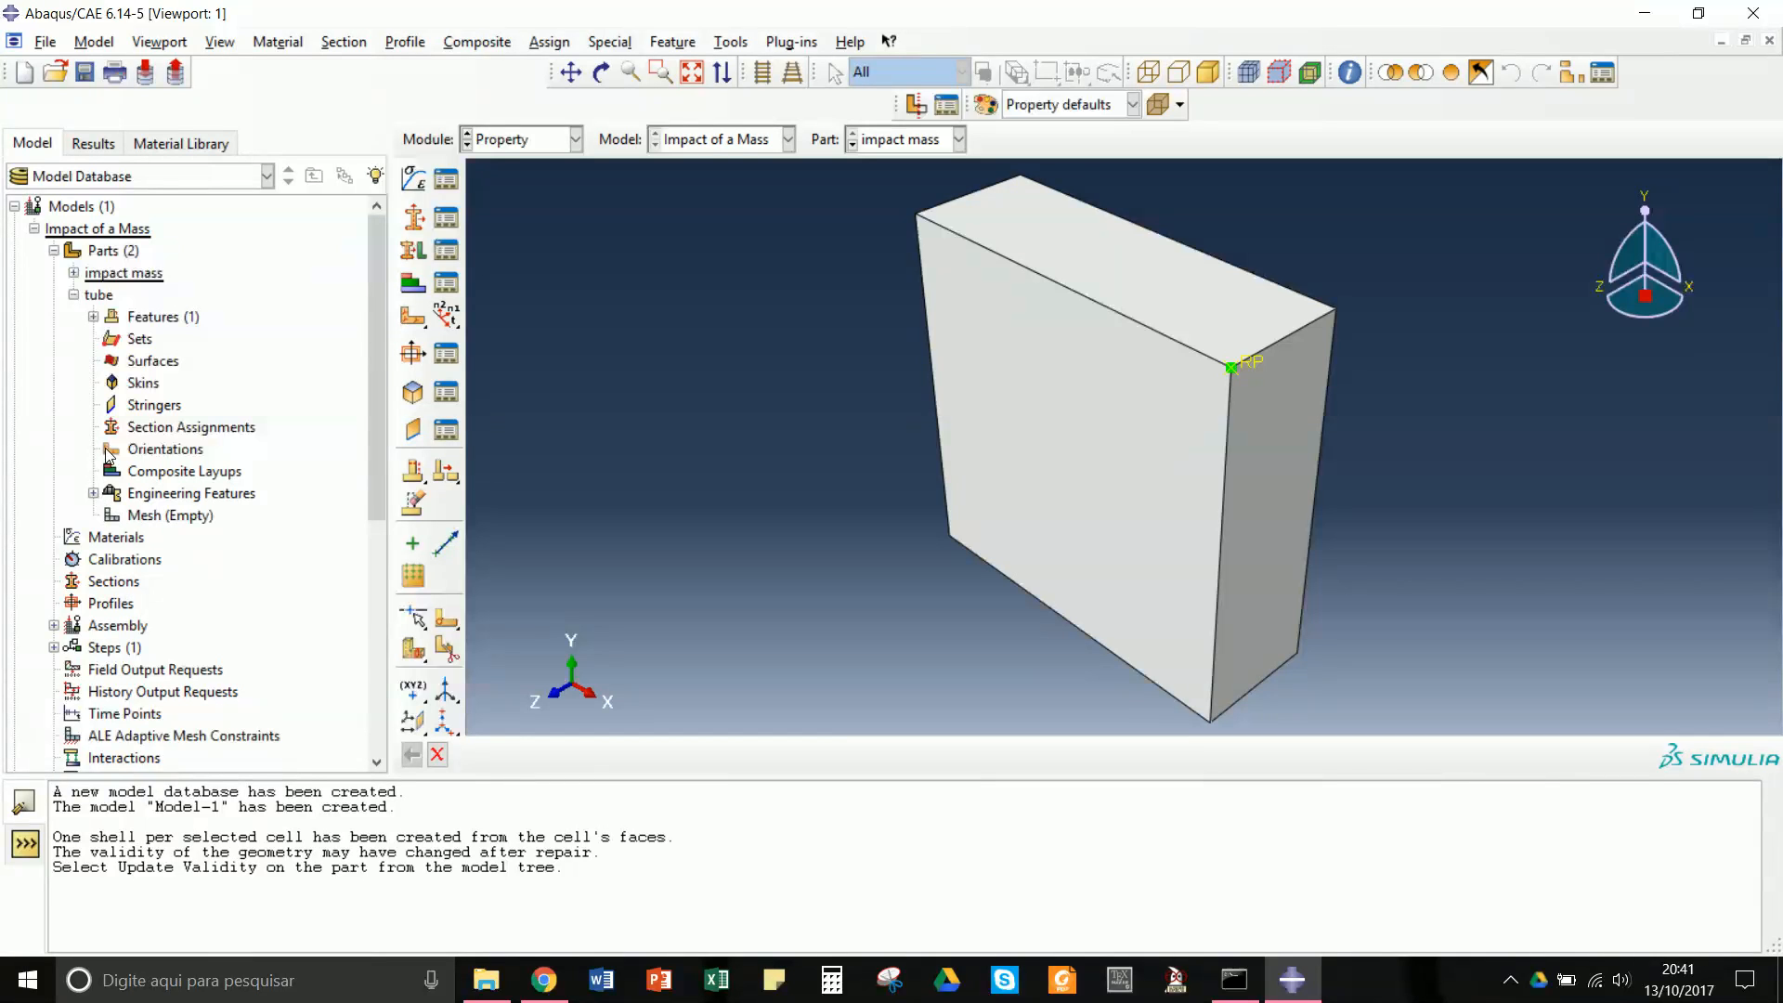
pyautogui.doubleClick(99, 295)
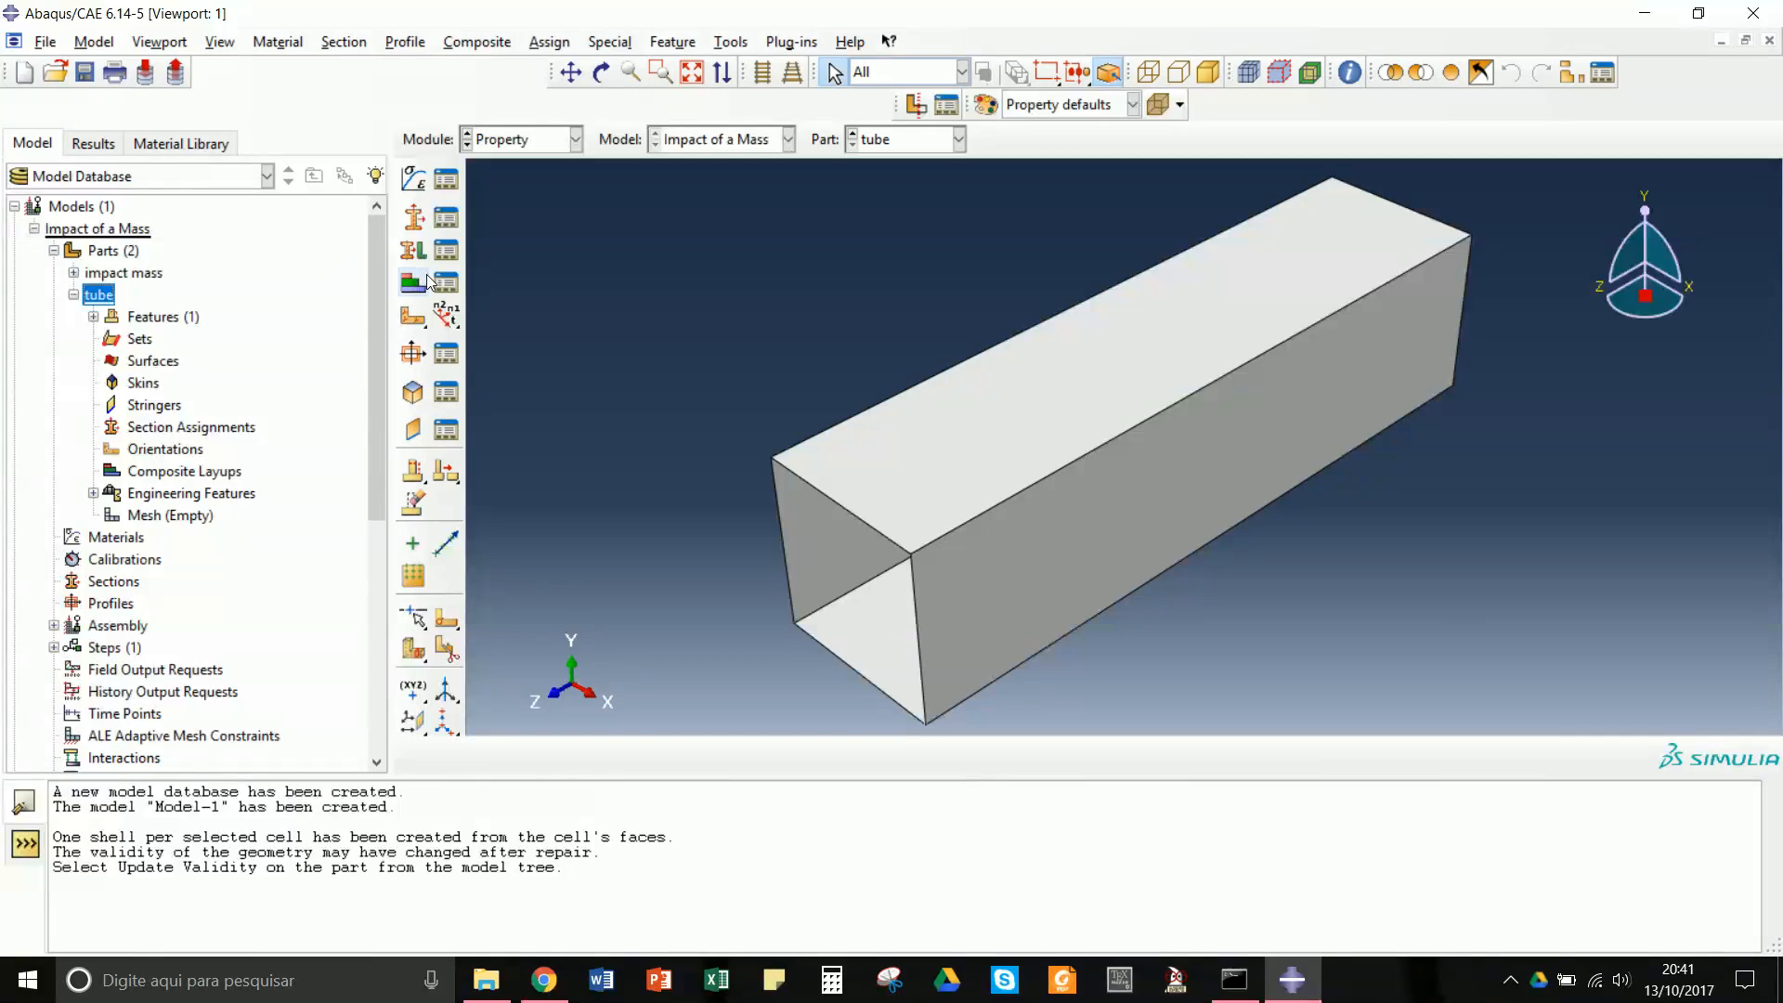
pyautogui.click(413, 217)
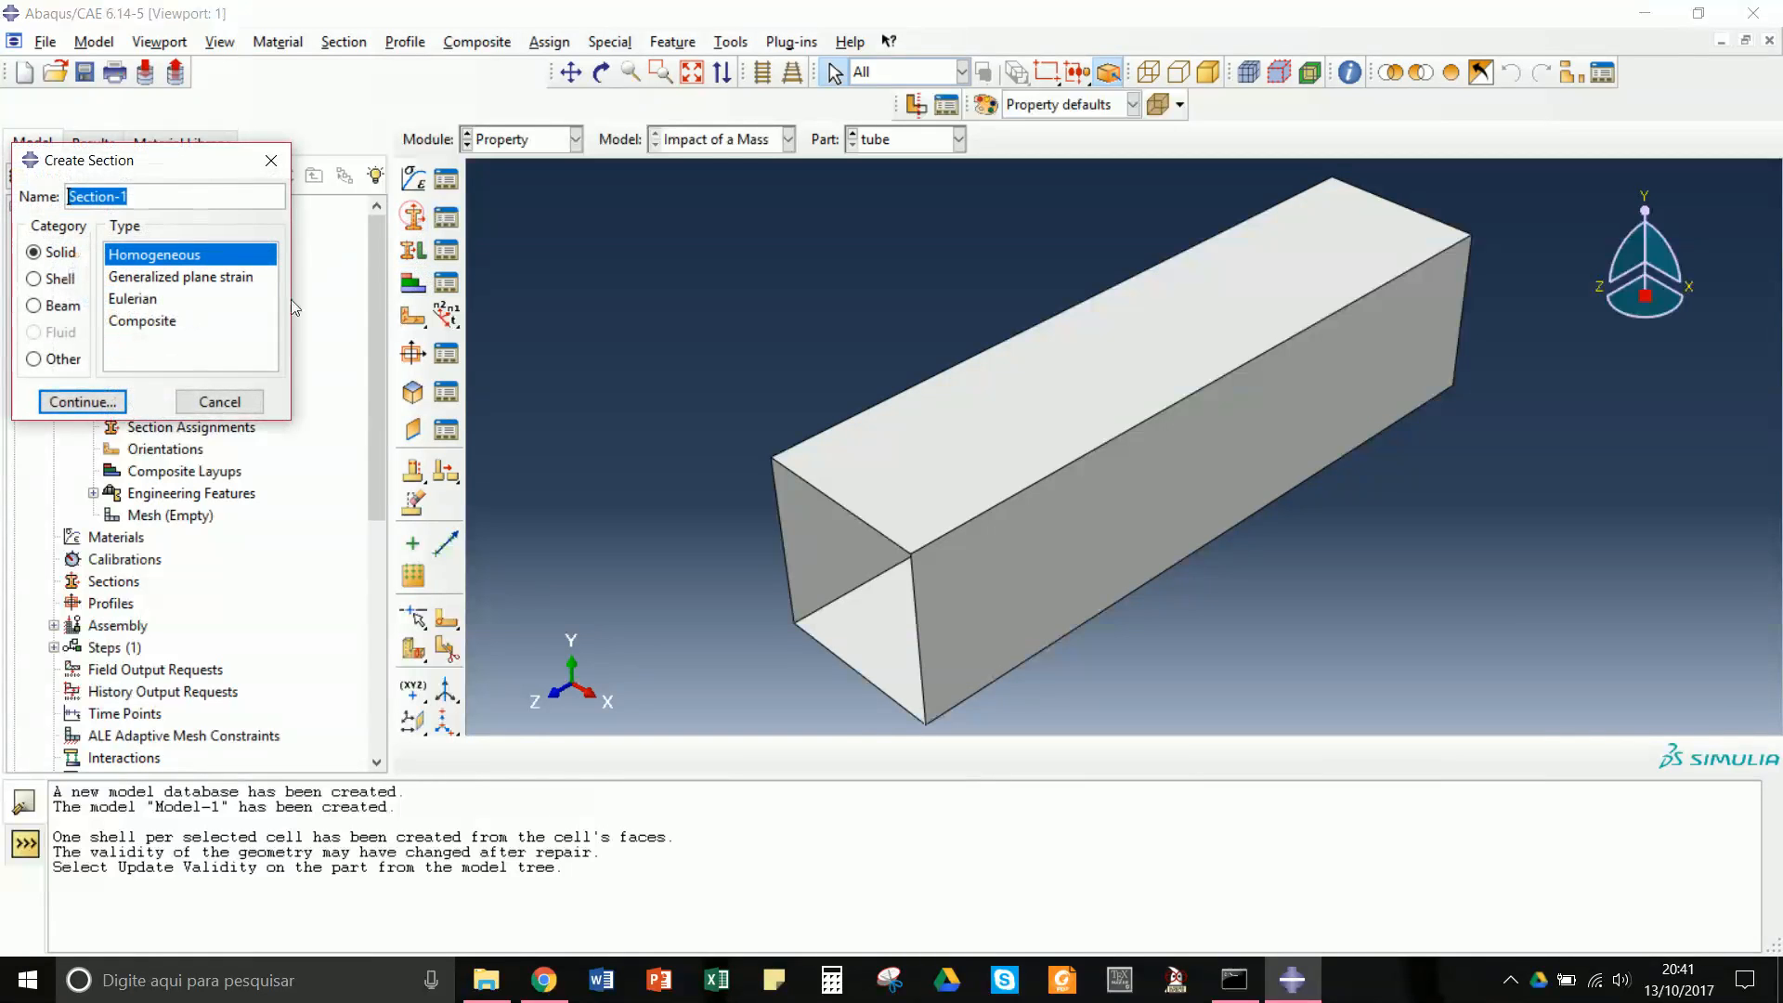
pyautogui.click(42, 278)
pyautogui.click(93, 399)
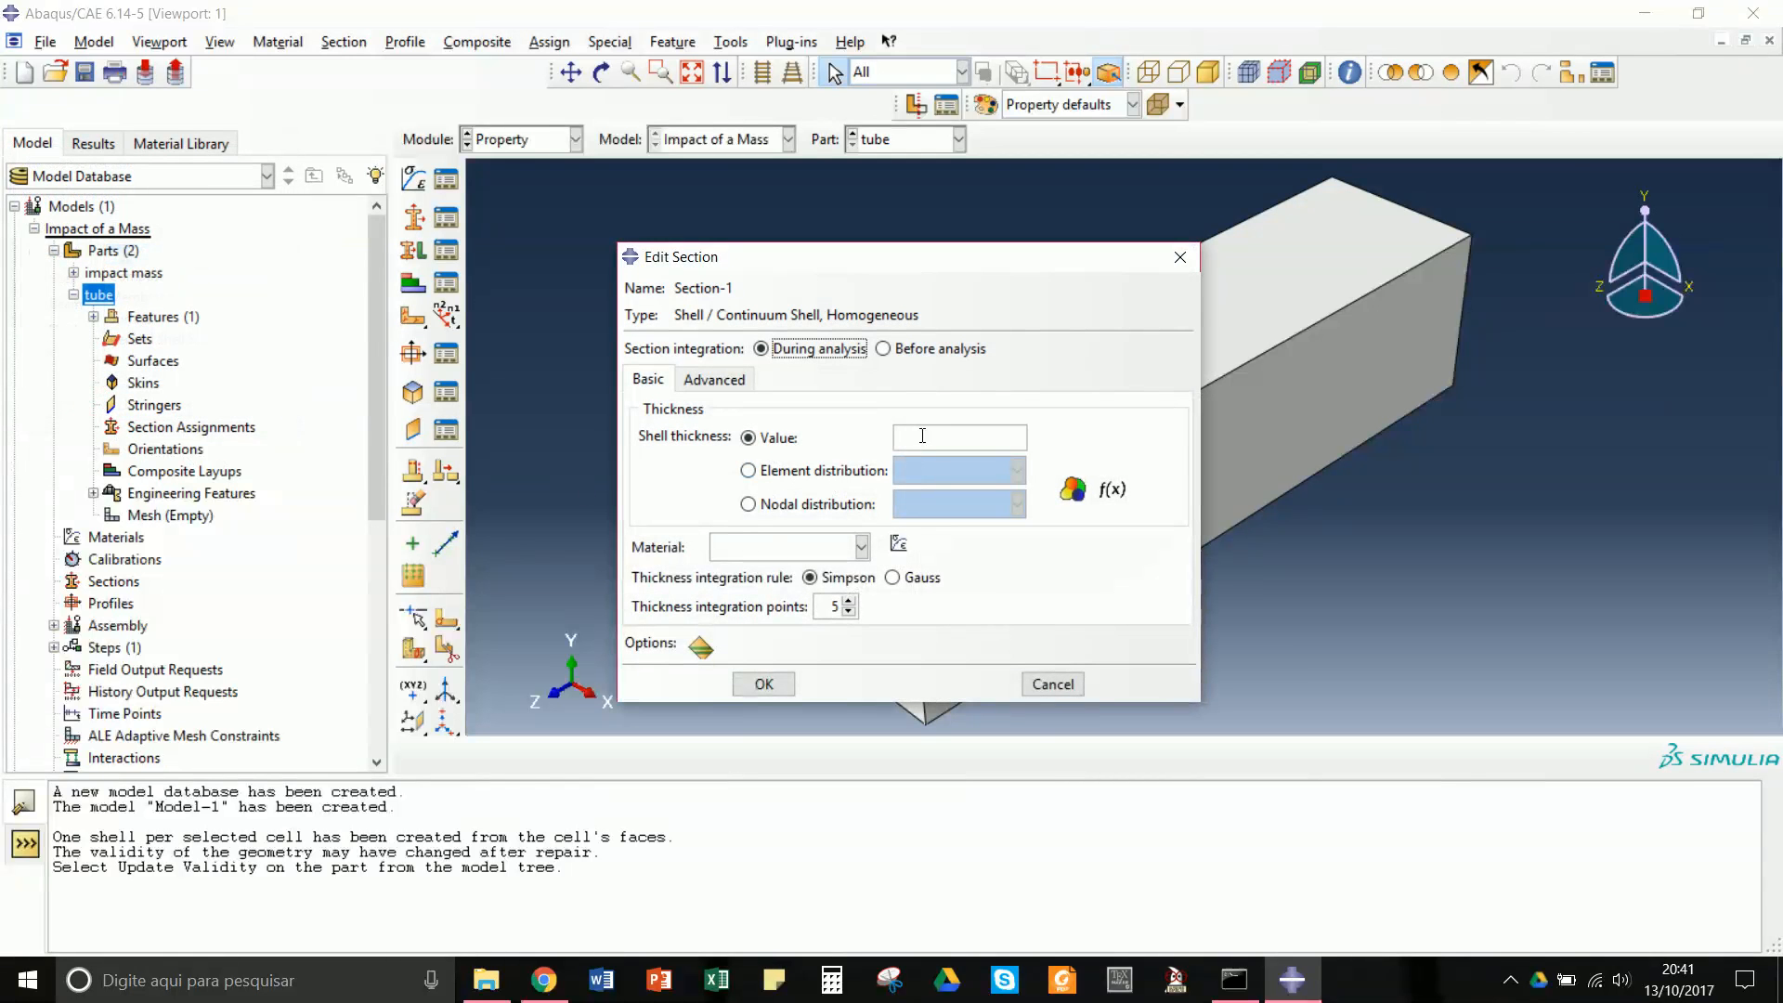
pyautogui.click(922, 435)
# - Create a material named "steel" from the section definition and give it a uniform mass density of 7777
pyautogui.click(898, 545)
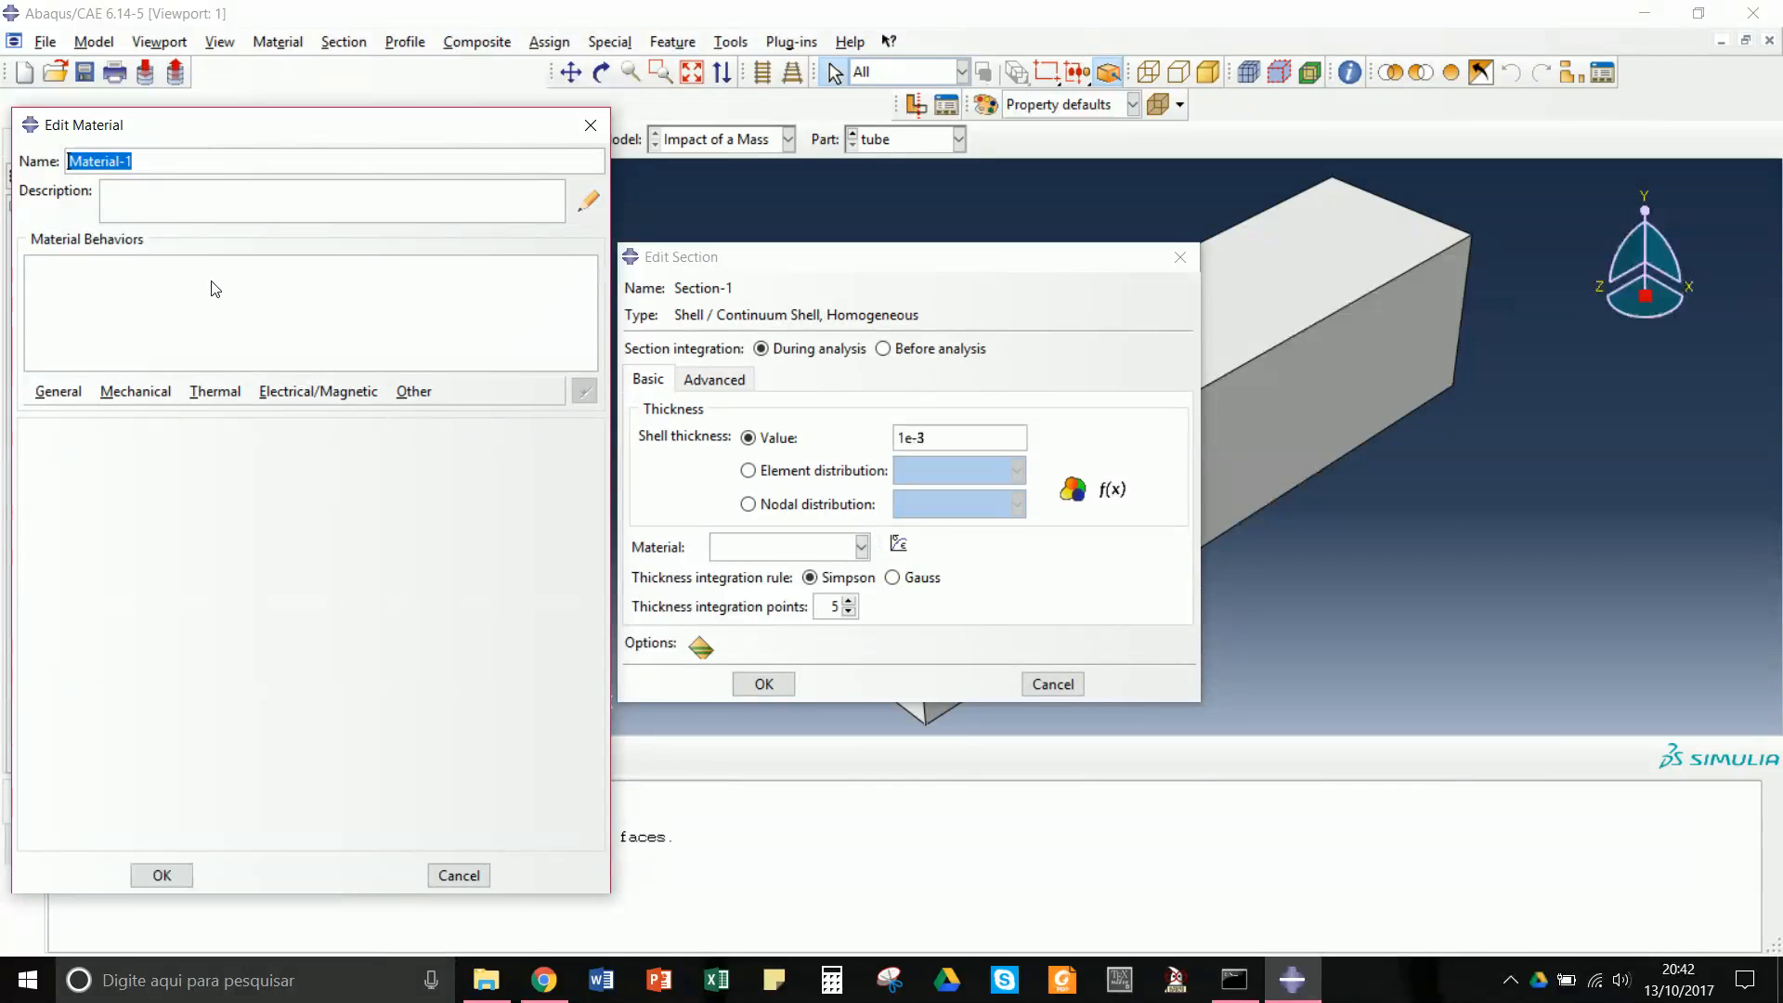
pyautogui.write('steel')
pyautogui.click(76, 401)
pyautogui.click(93, 415)
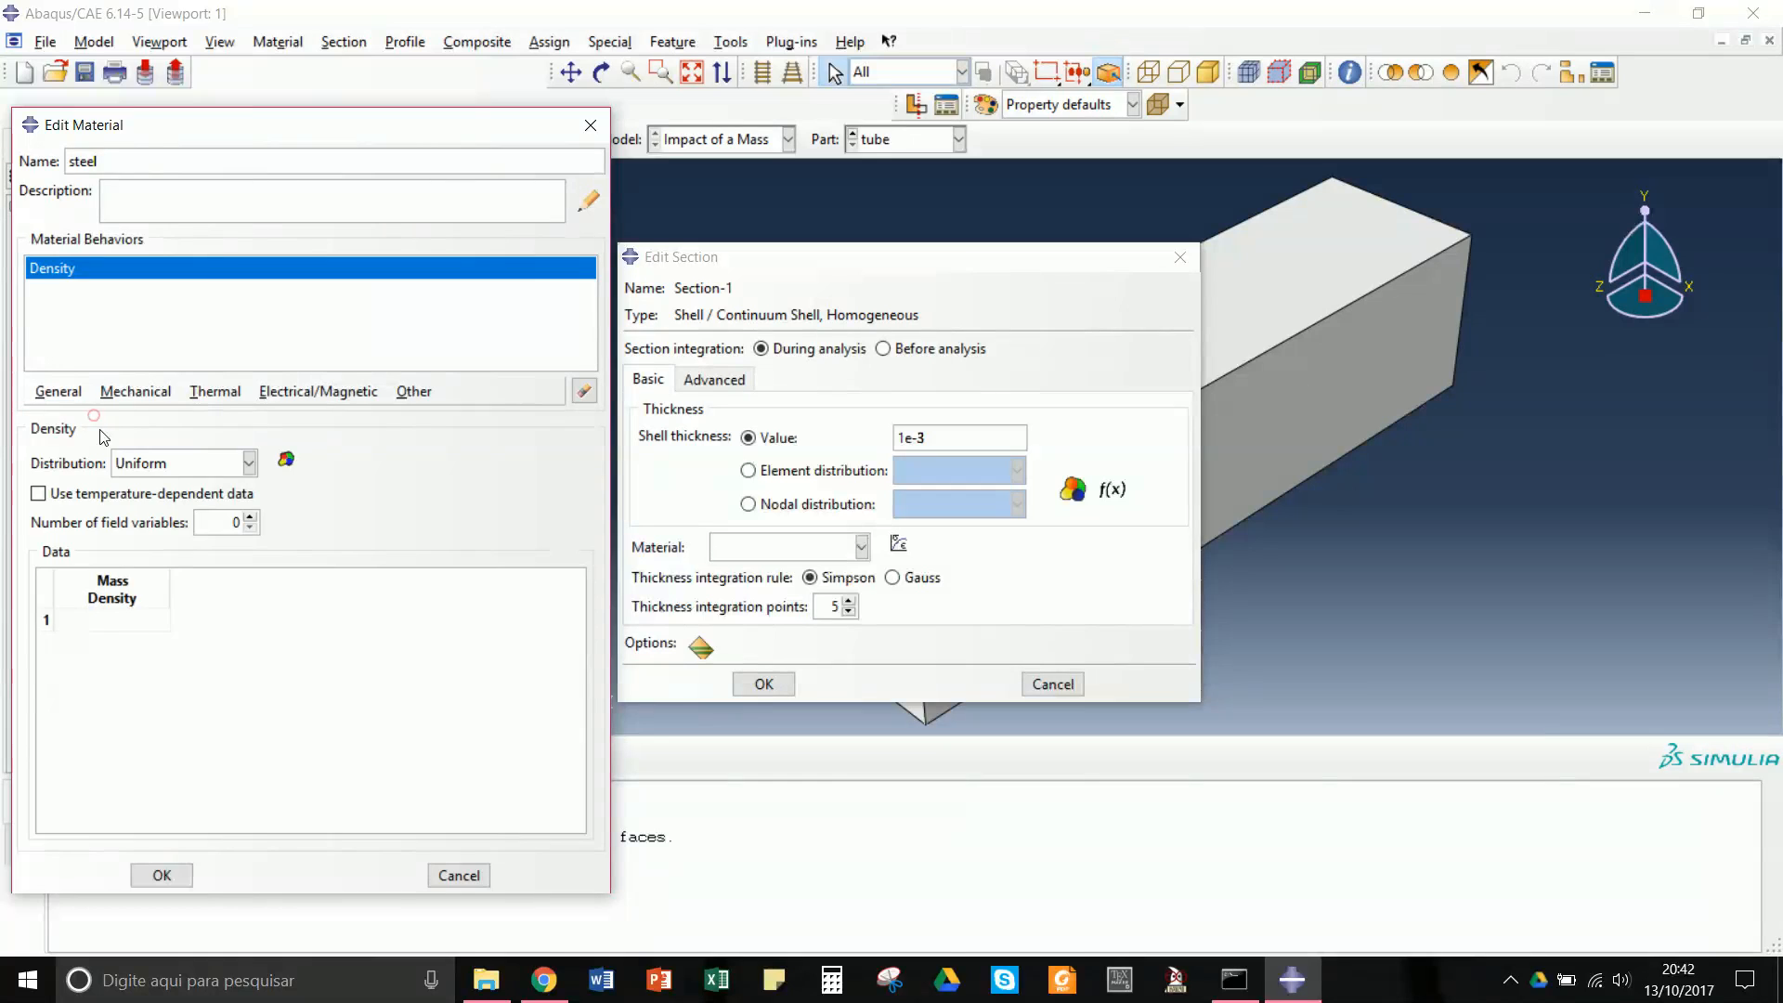
pyautogui.click(113, 620)
pyautogui.write('7777')
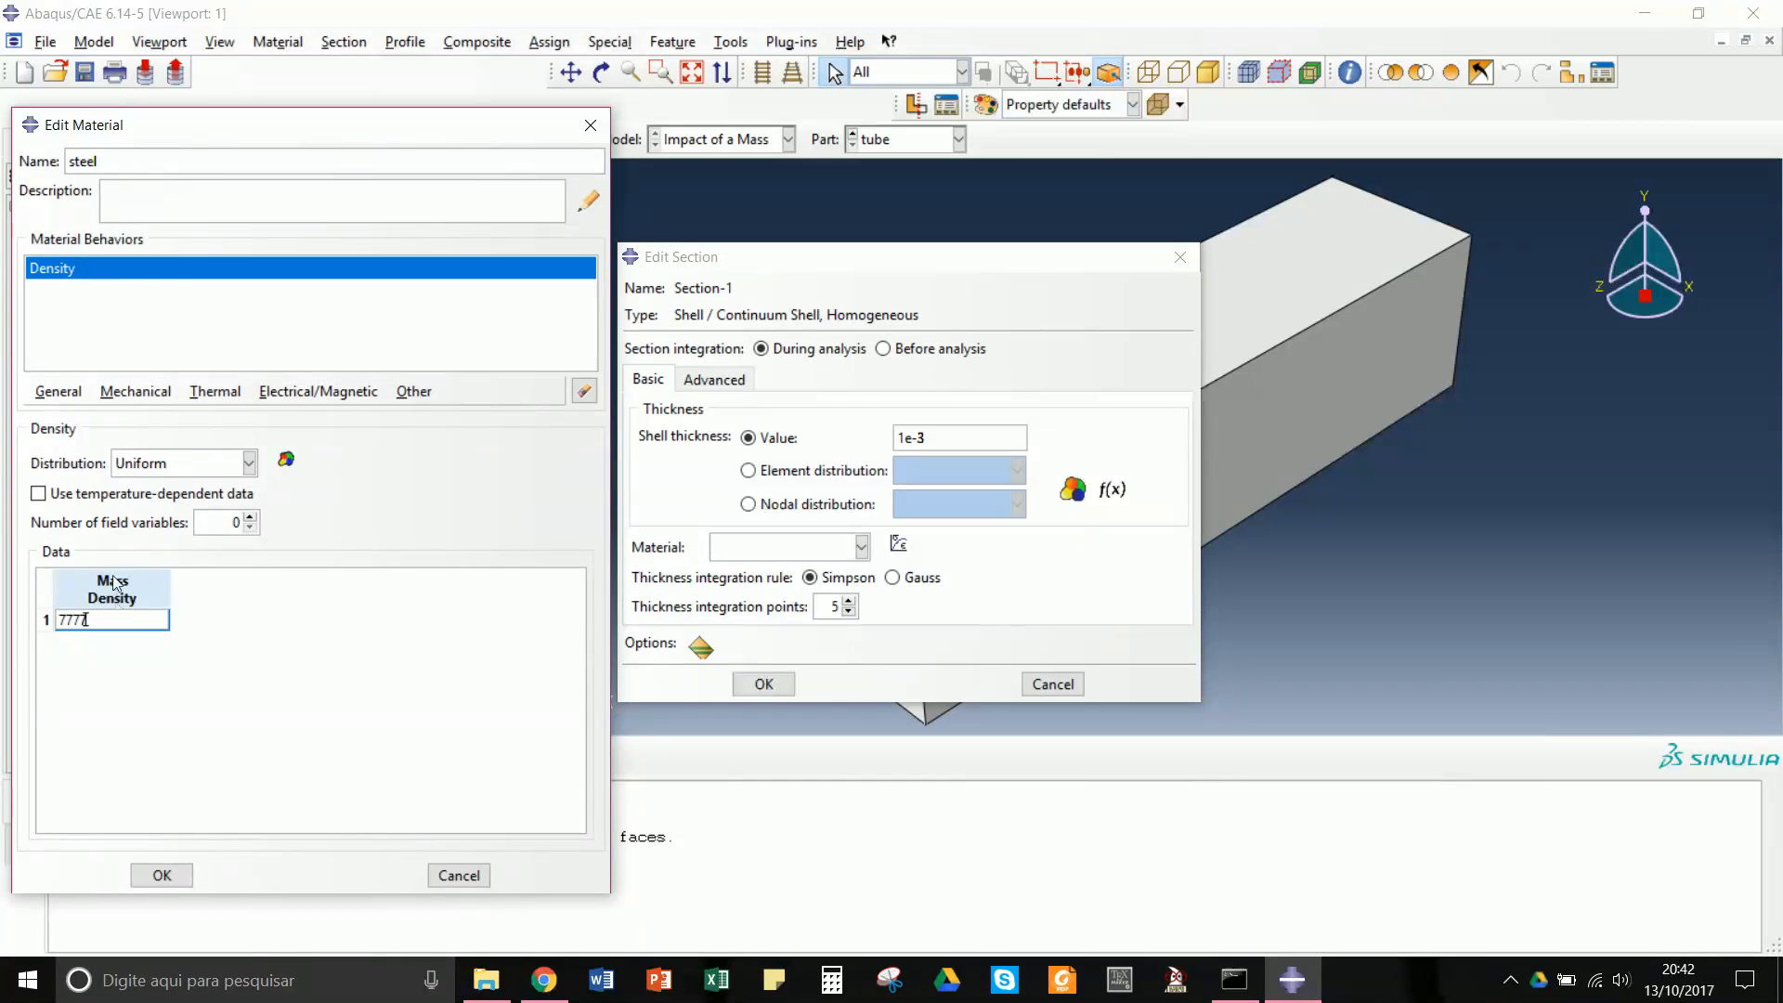
# - Add isotropic elastic behavior to the steel material with a Young's modulus of 200e9 and a Poisson's ratio of 0.28
pyautogui.click(134, 393)
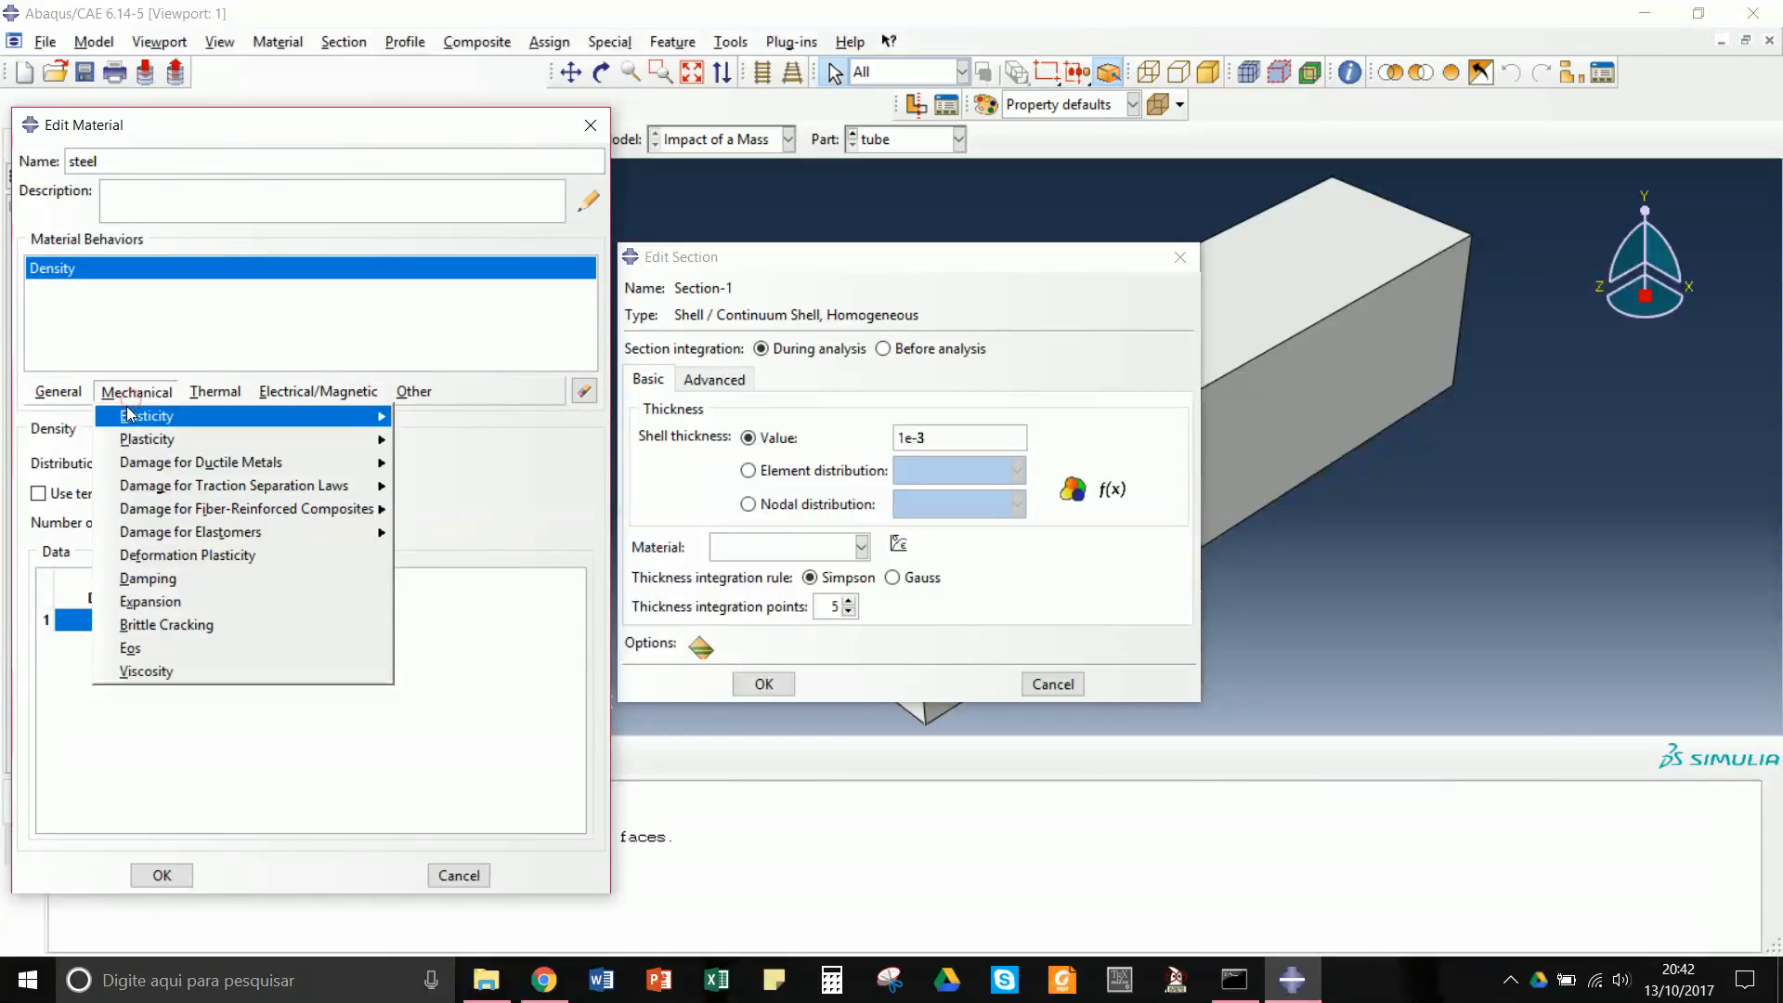
pyautogui.moveTo(127, 415)
pyautogui.click(416, 419)
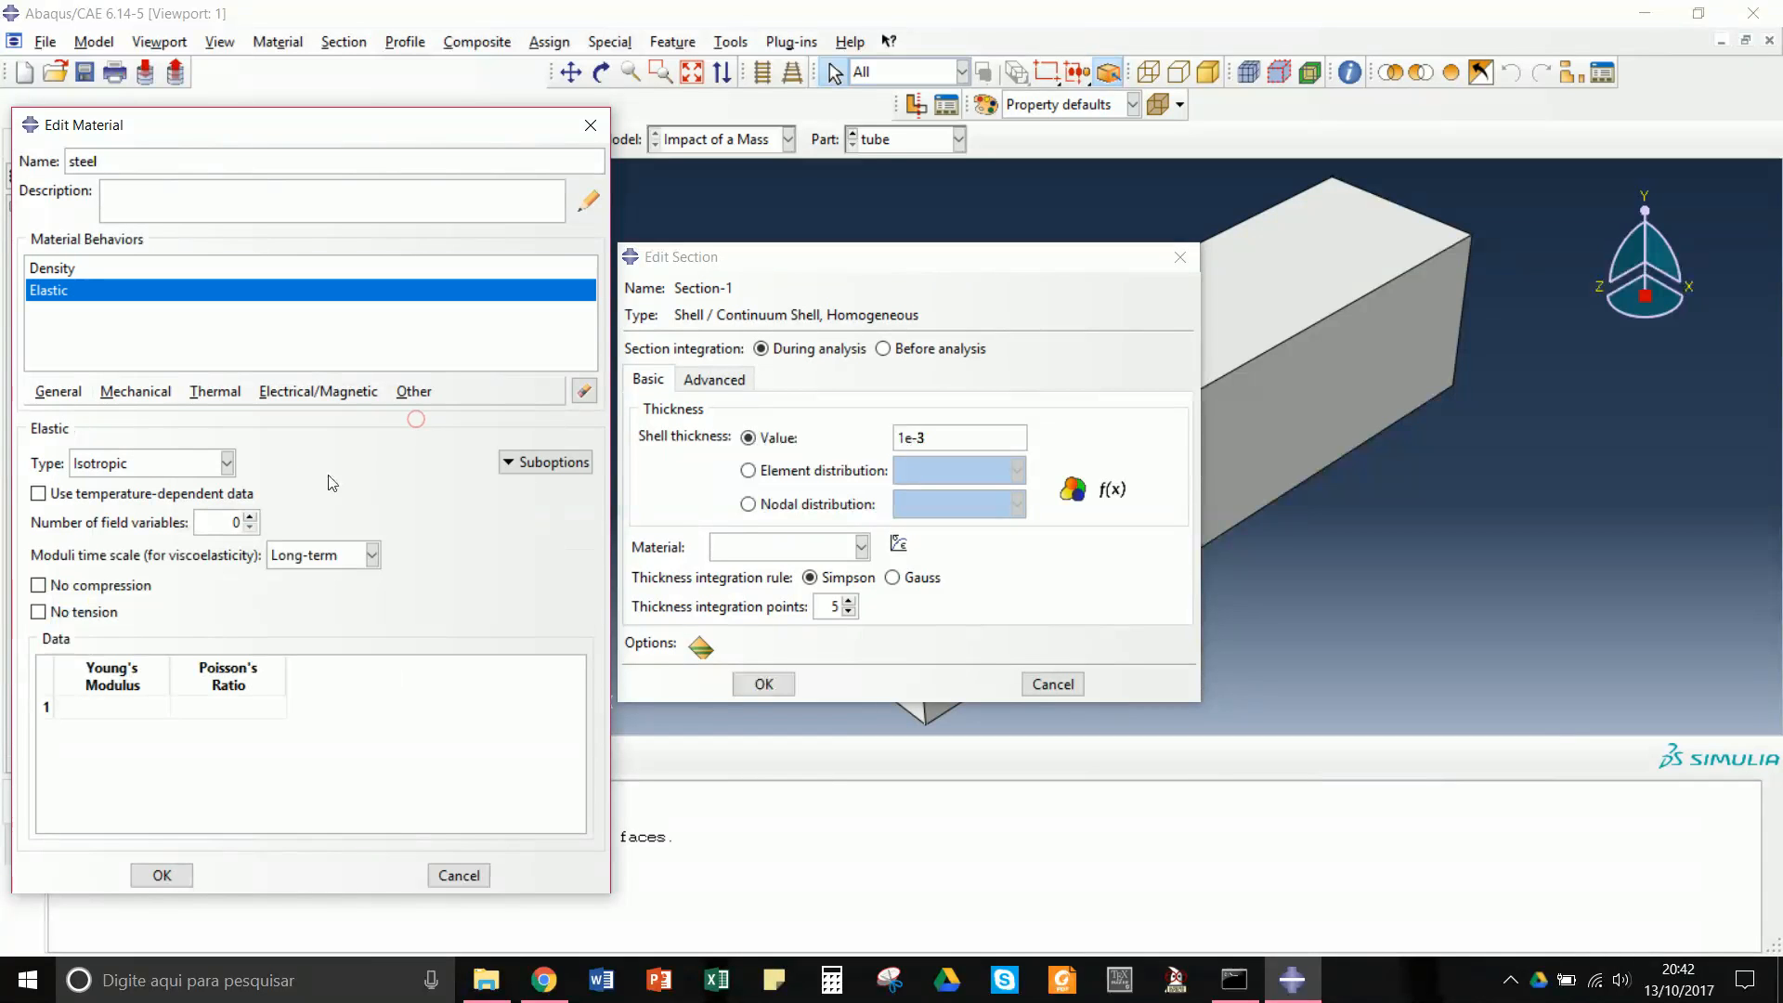
pyautogui.click(114, 705)
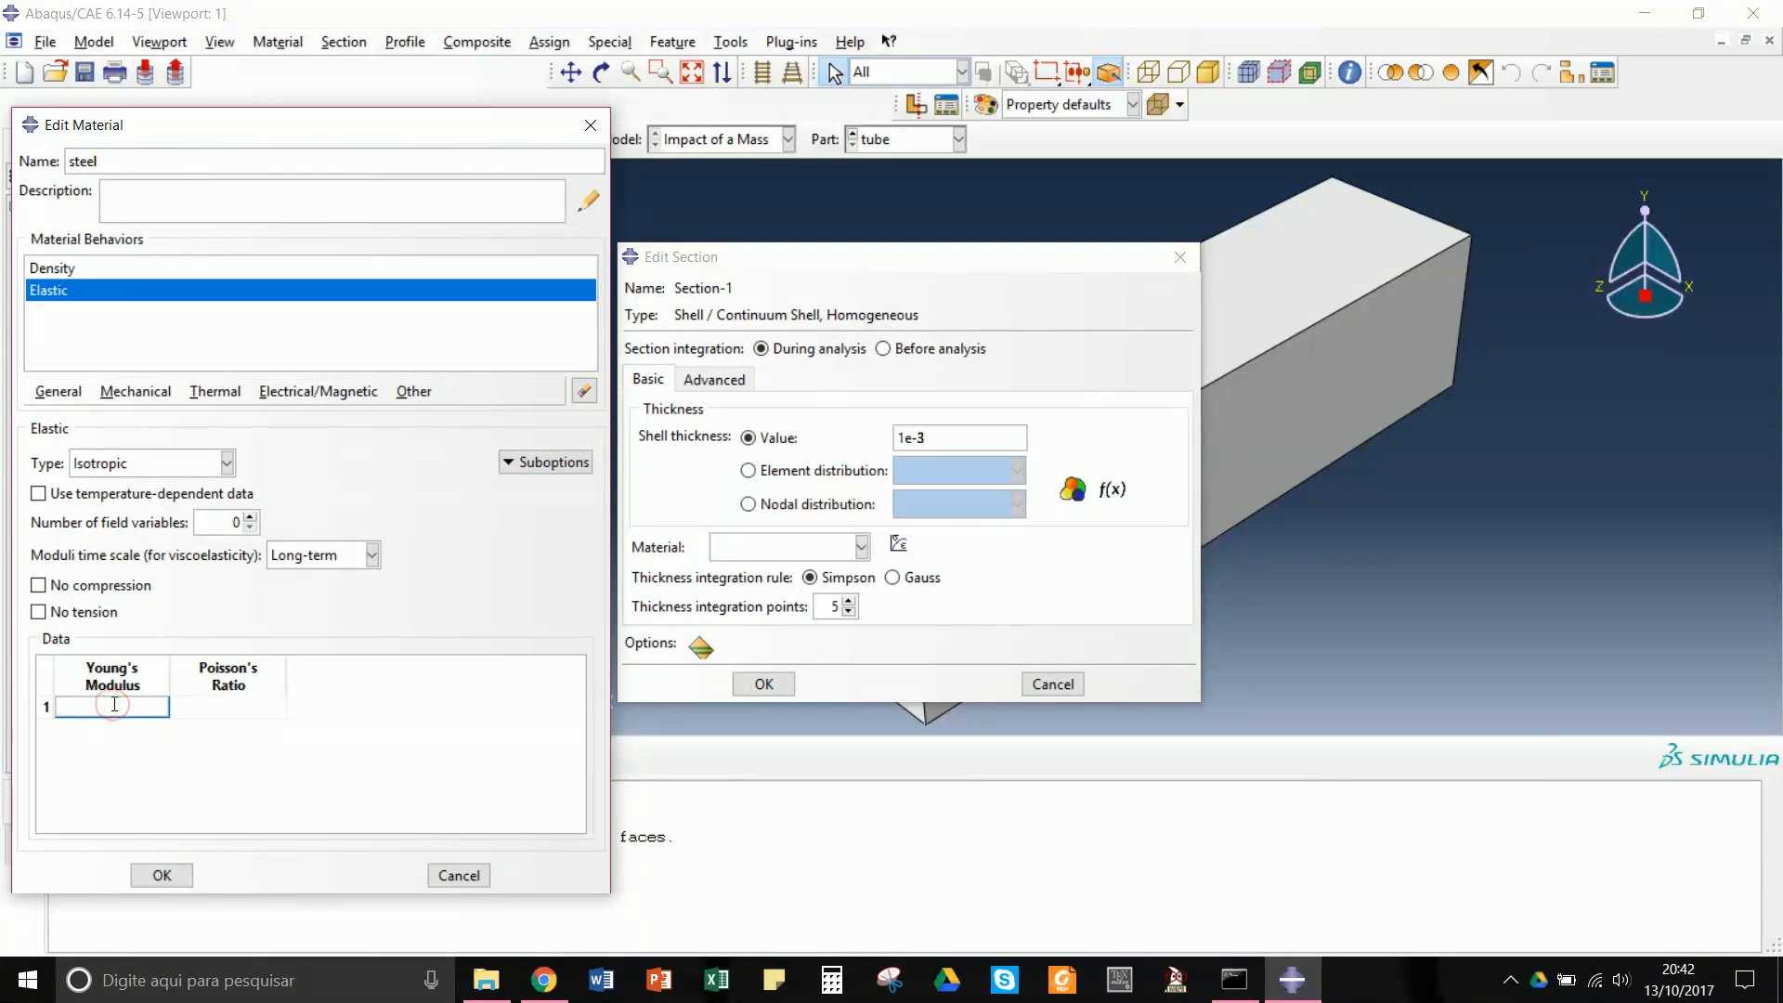
pyautogui.write('200e9')
pyautogui.click(188, 710)
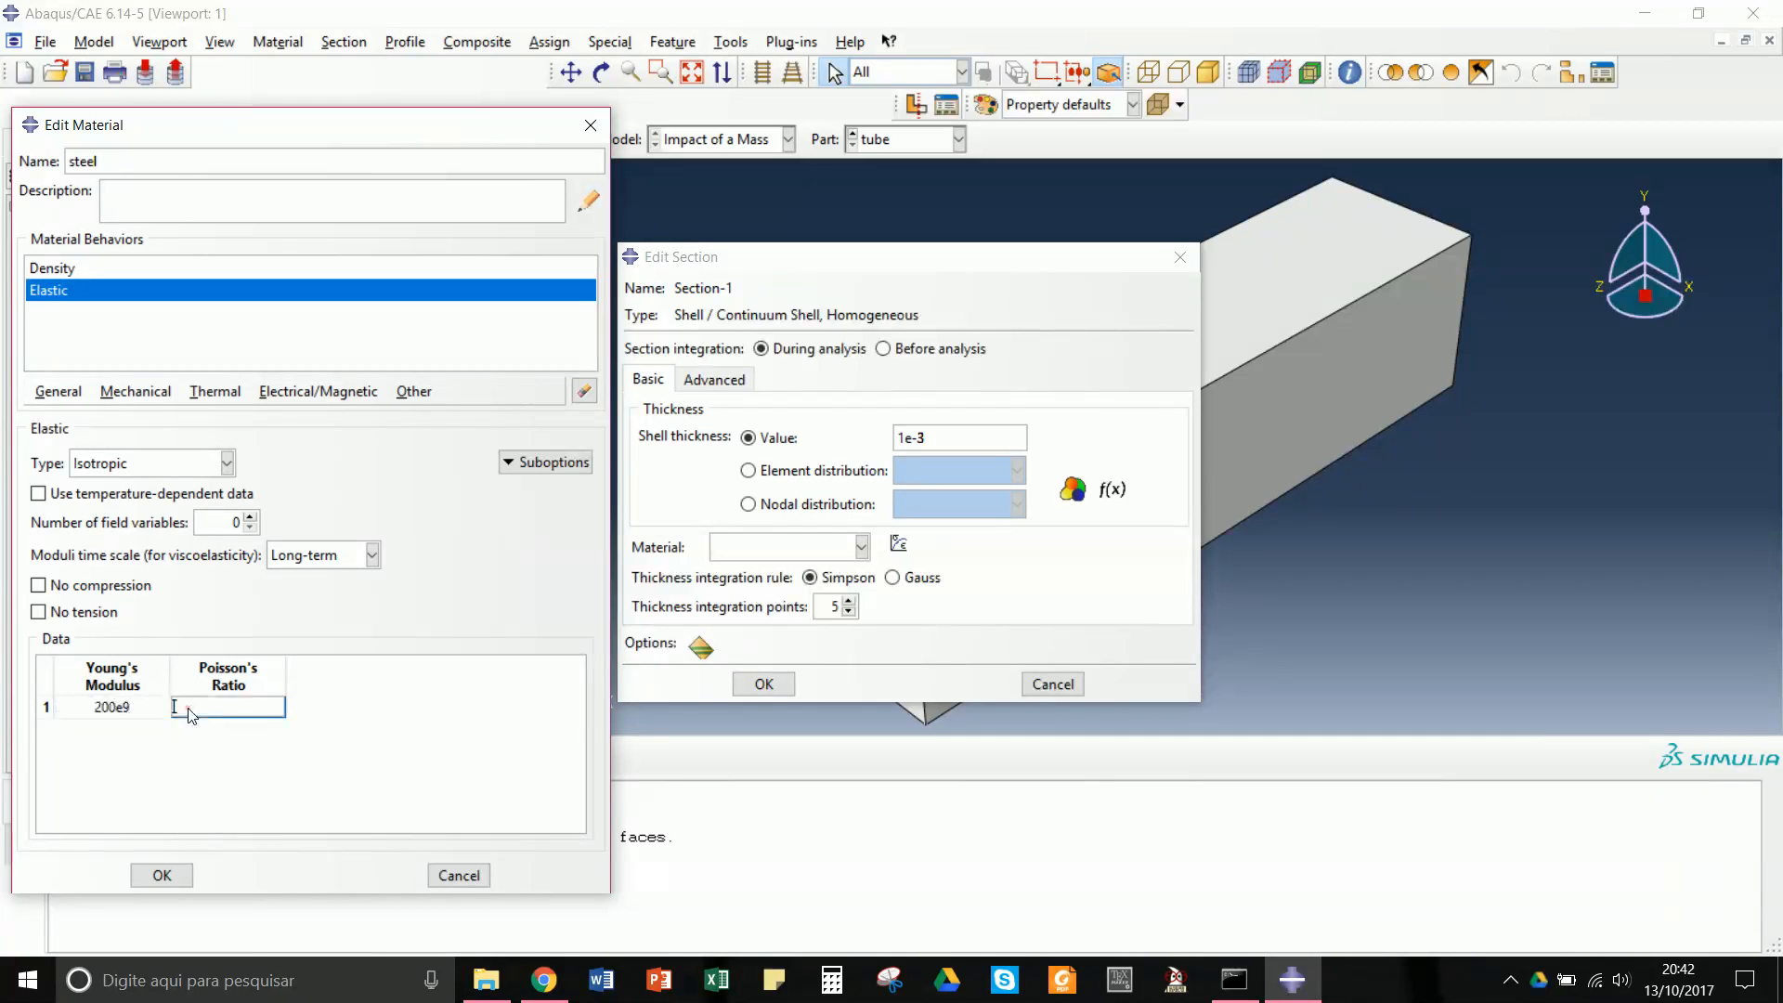
pyautogui.write('0.28.28')
# - Add isotropic plasticity to steel with yield stress 555e6 at plastic strain 0, and finish the material and shell section definitions
pyautogui.click(139, 392)
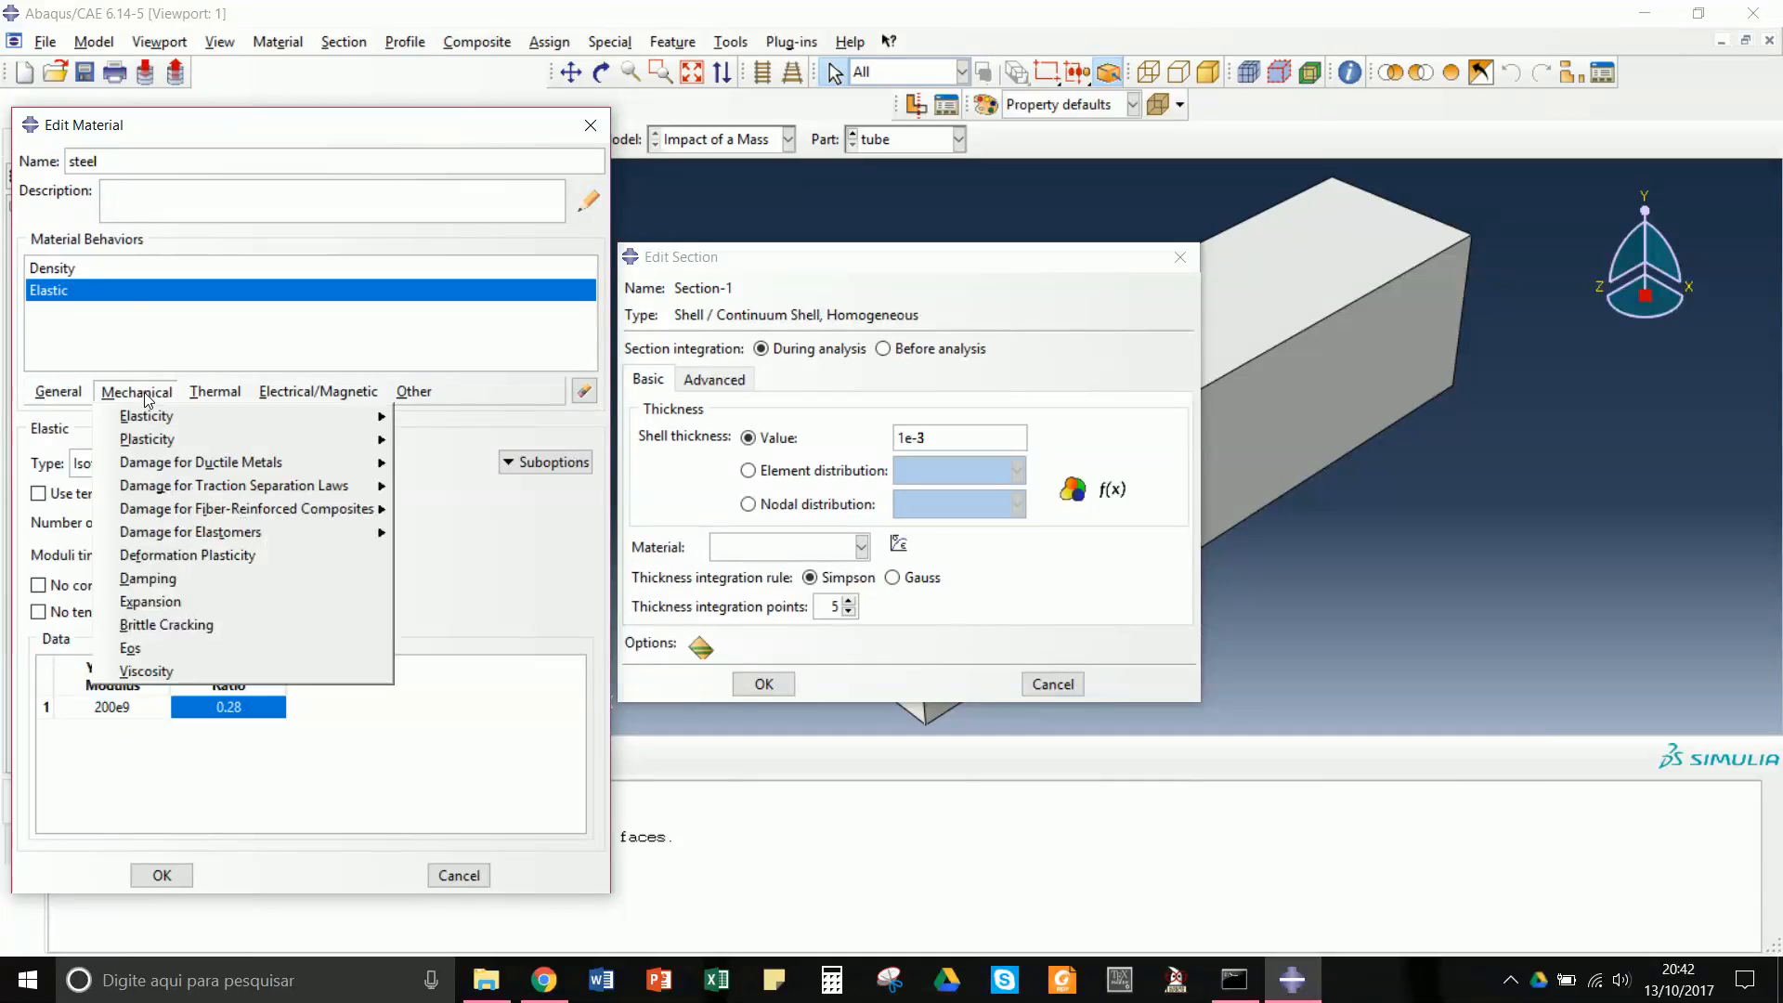
pyautogui.moveTo(200, 441)
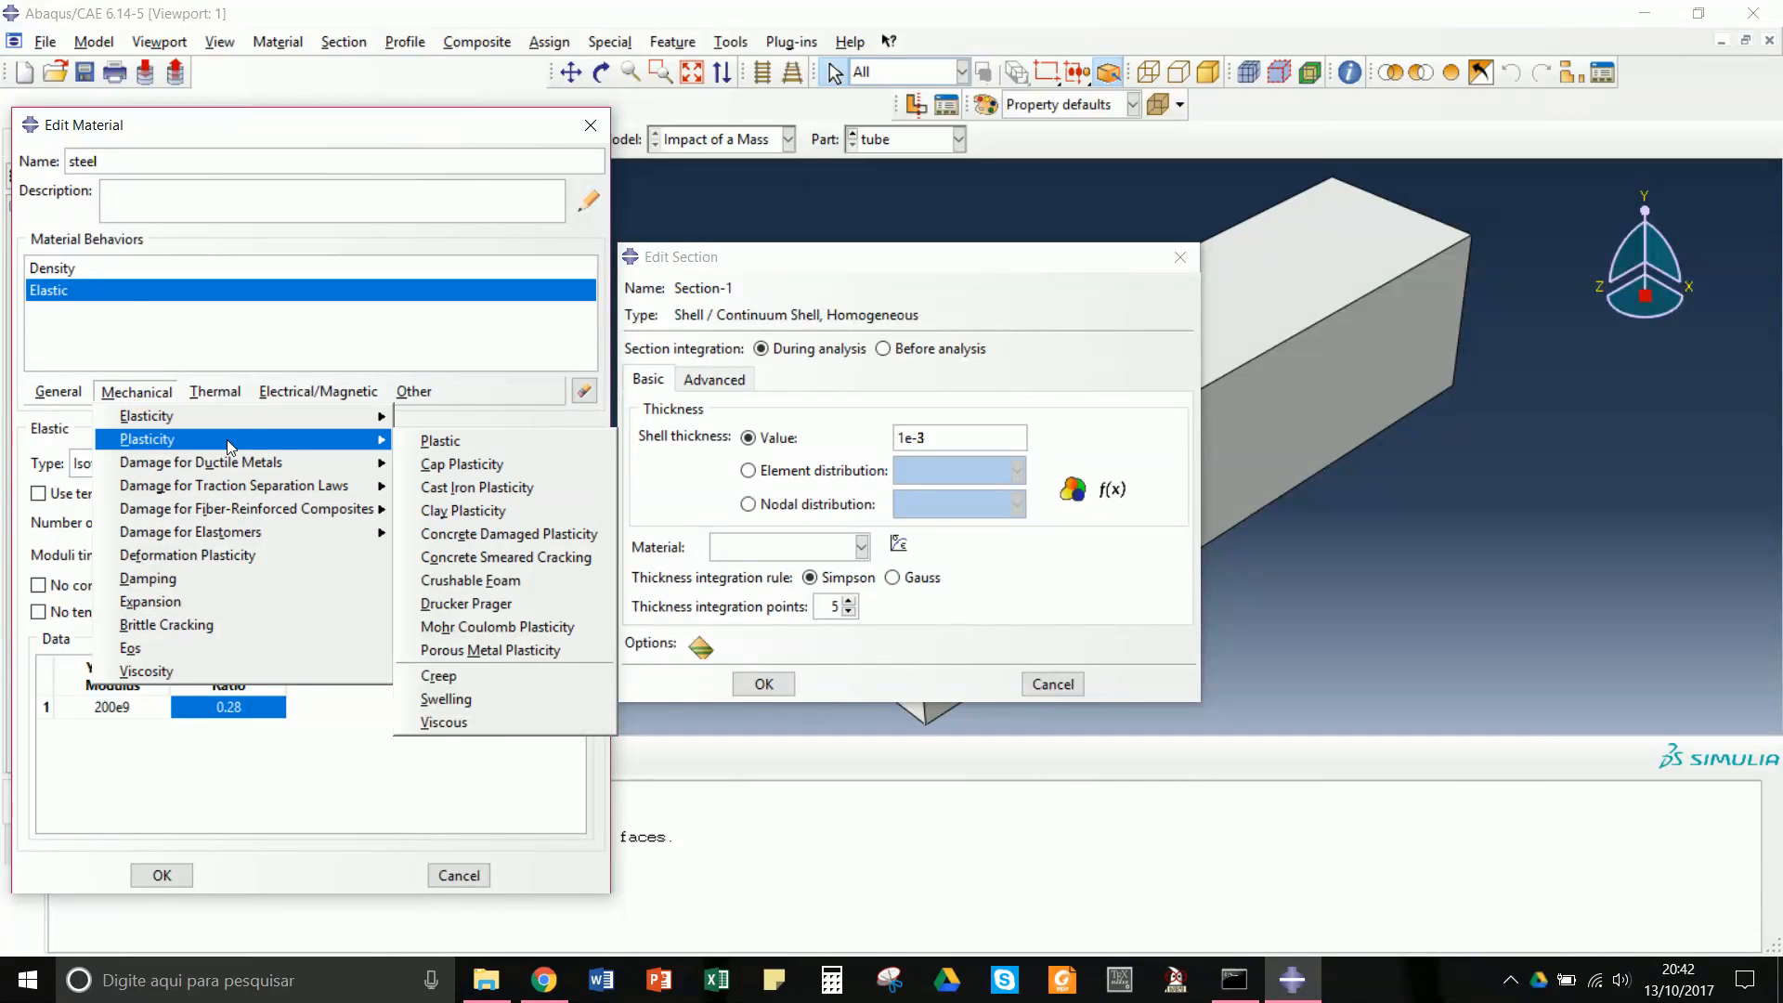
pyautogui.click(414, 446)
pyautogui.click(83, 650)
pyautogui.write('5')
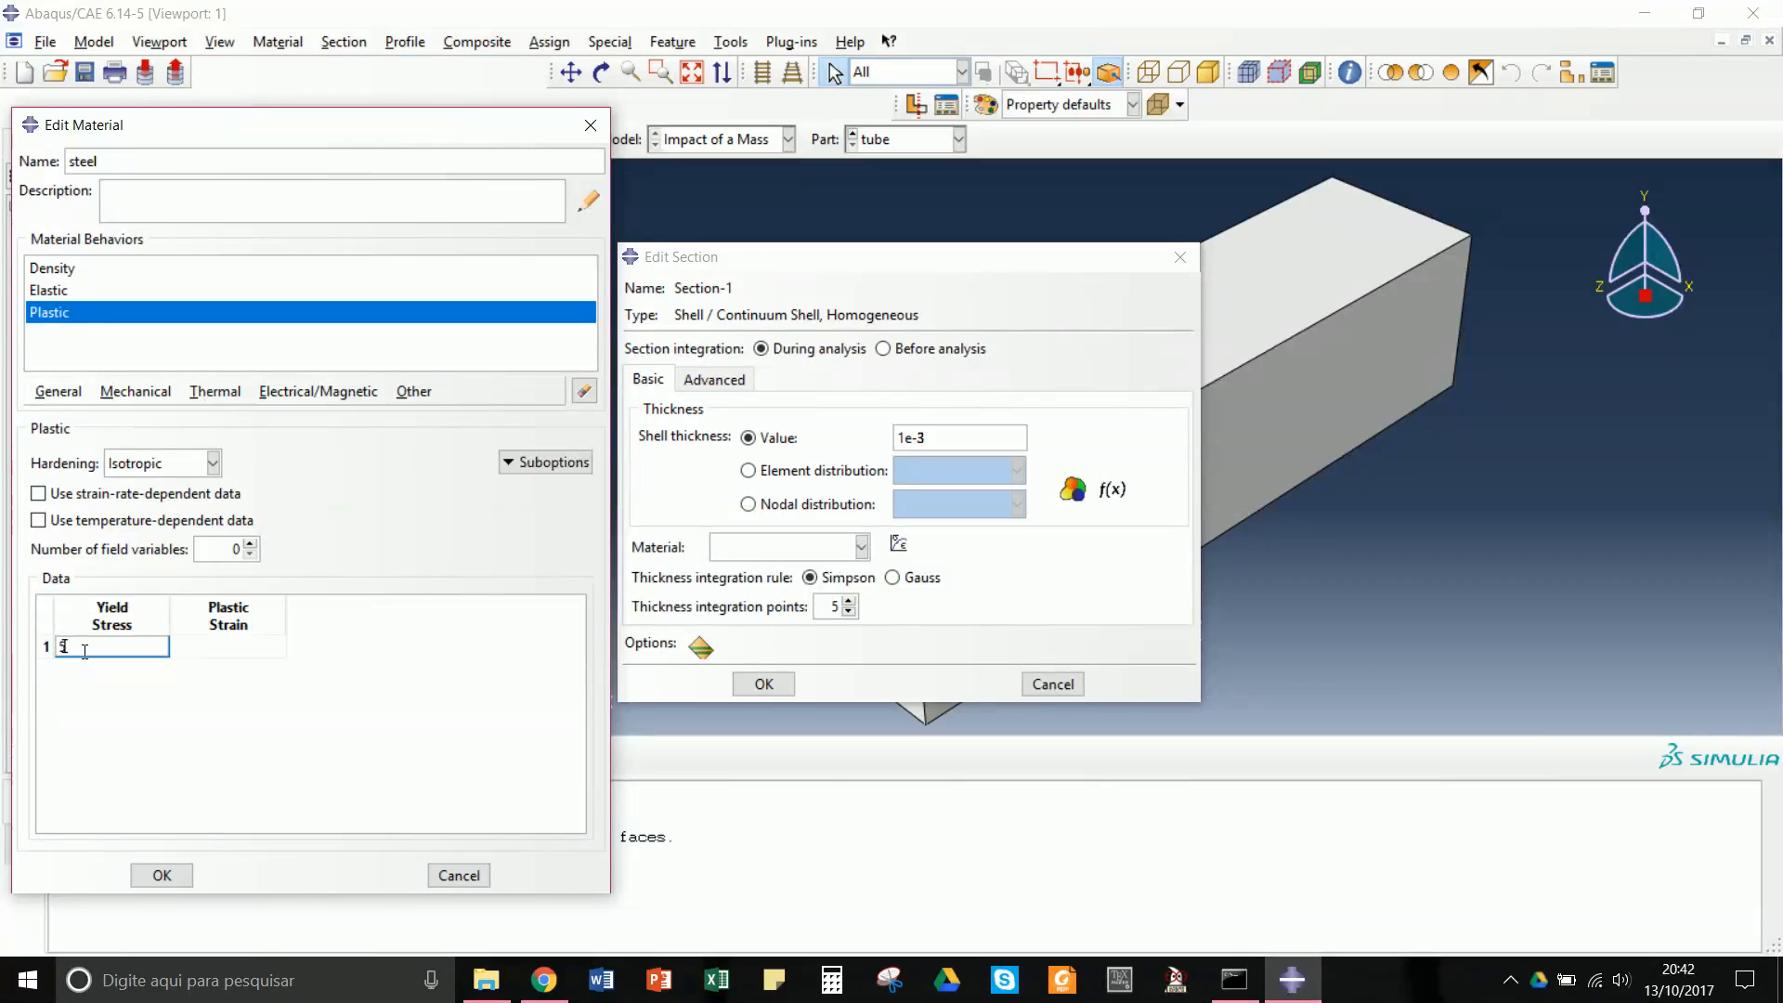
pyautogui.click(260, 647)
pyautogui.write('0')
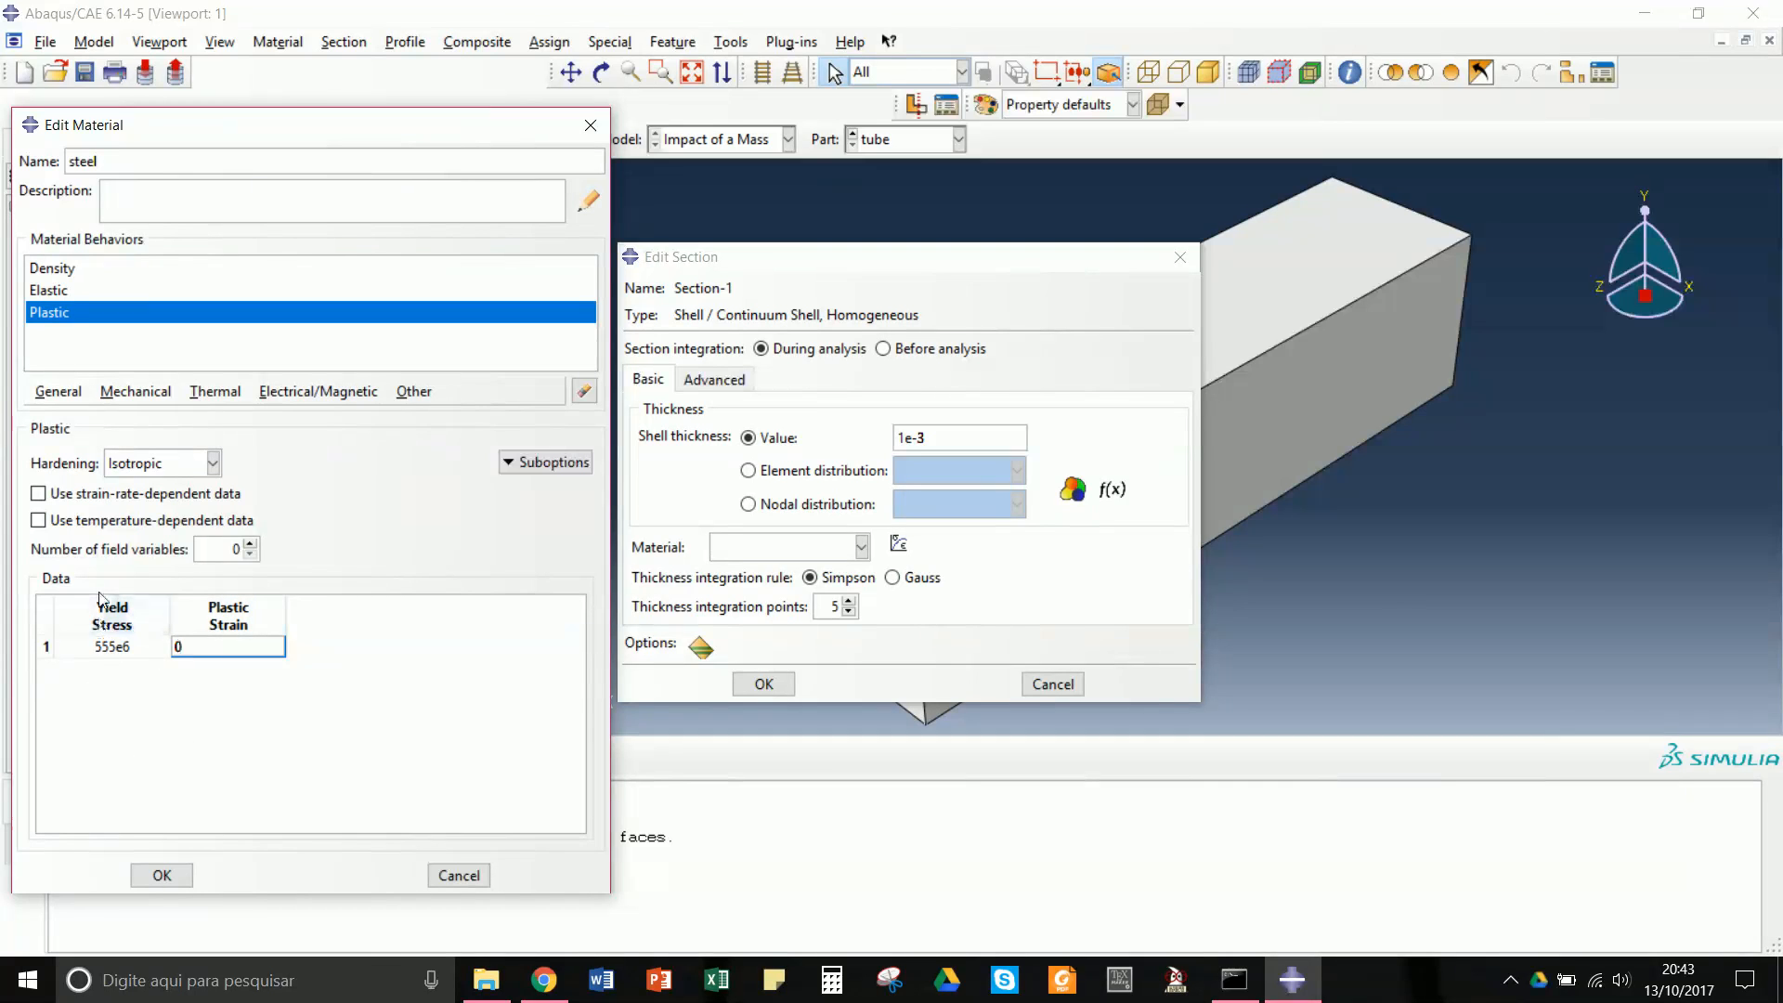
pyautogui.click(184, 877)
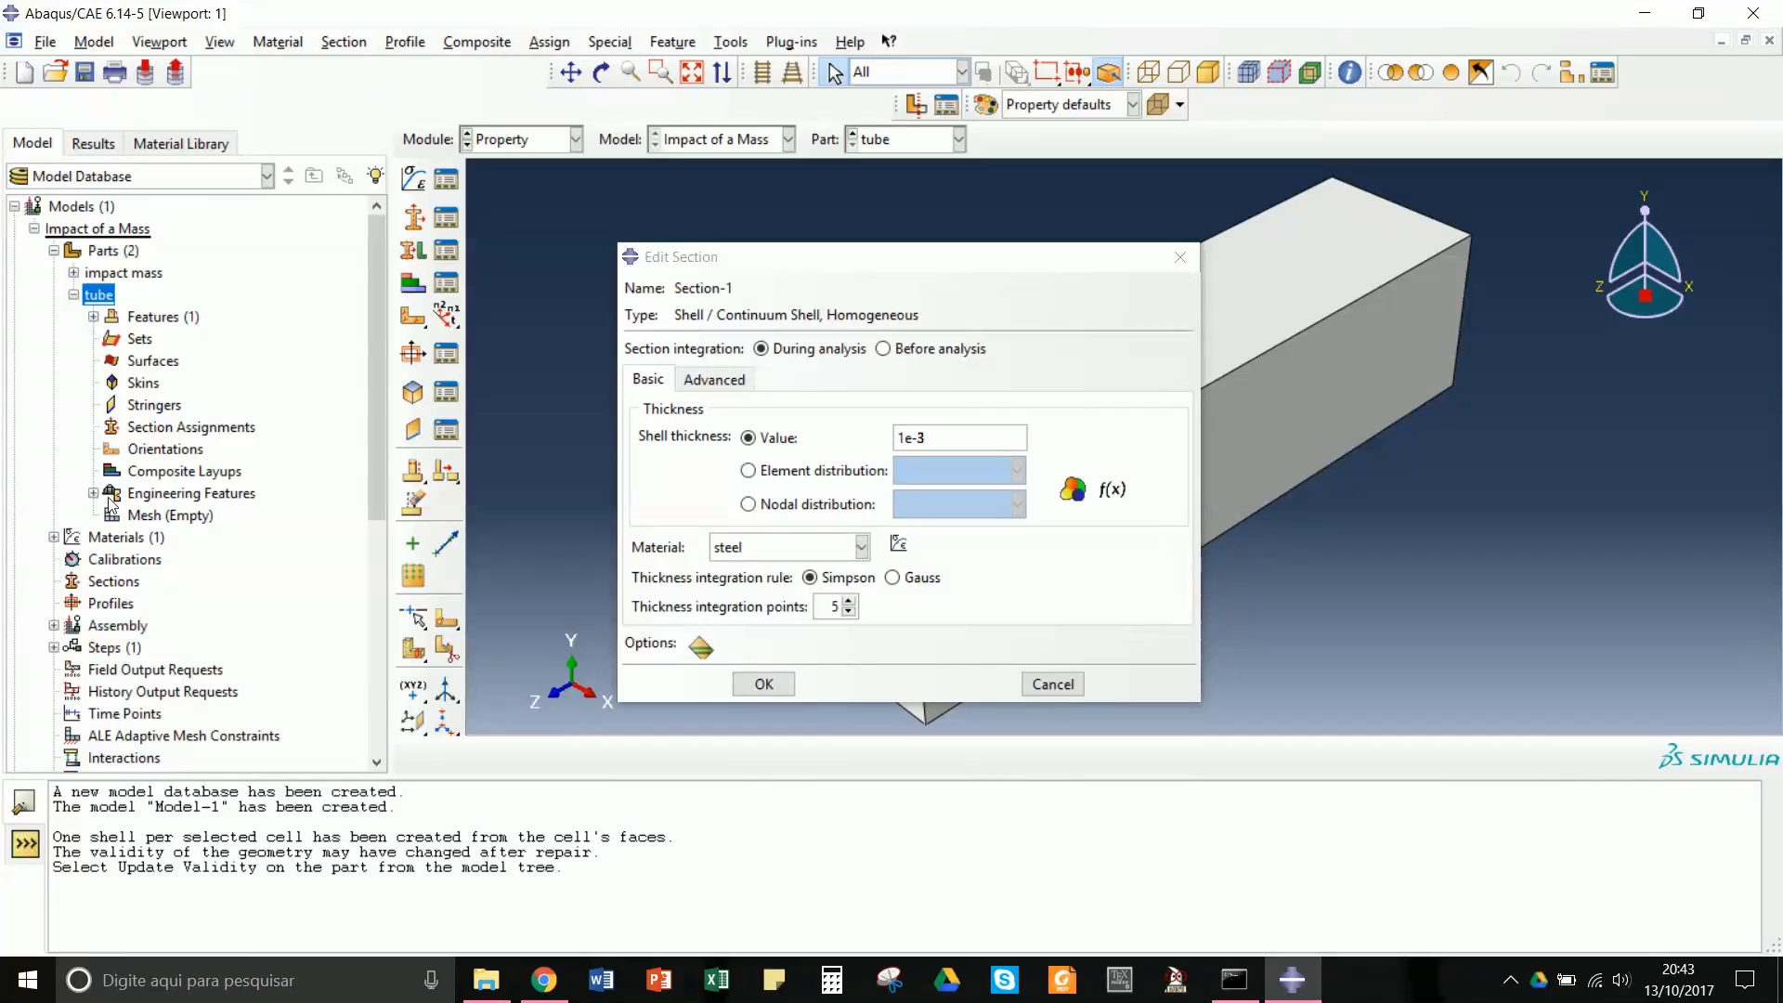
pyautogui.click(763, 684)
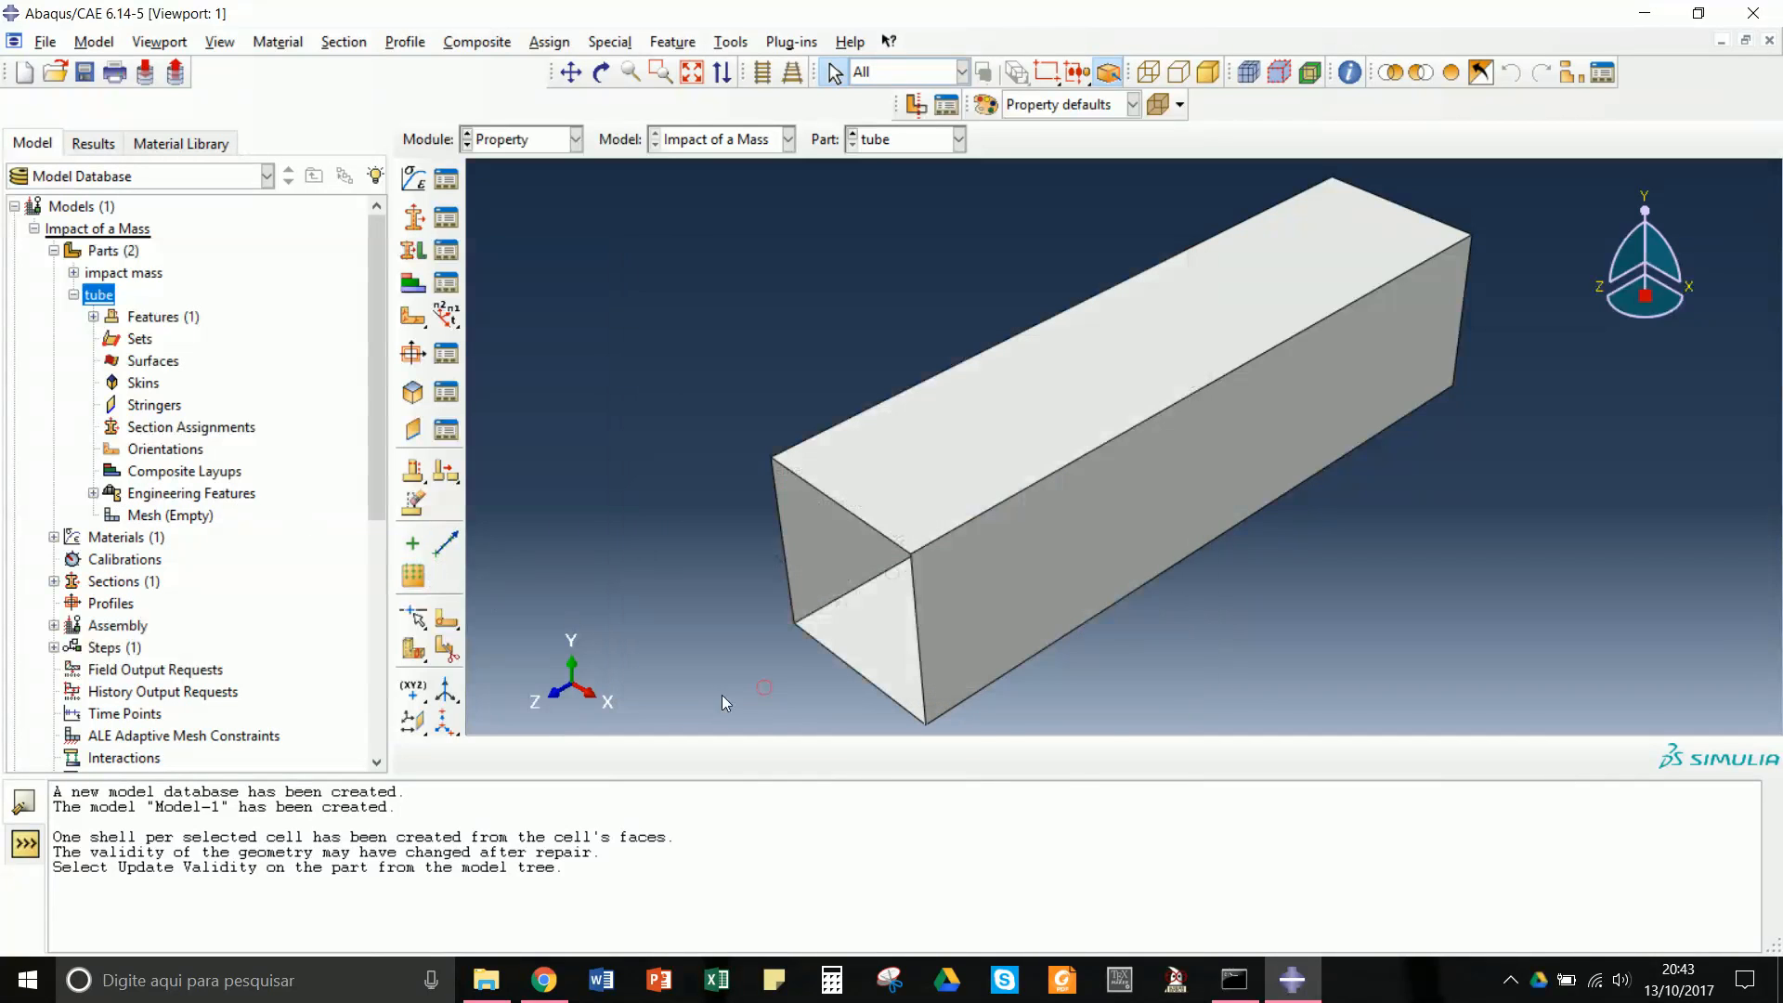
# - Assign the homogeneous steel shell section to the whole tube, with thickness from section and a middle surface offset
pyautogui.click(411, 253)
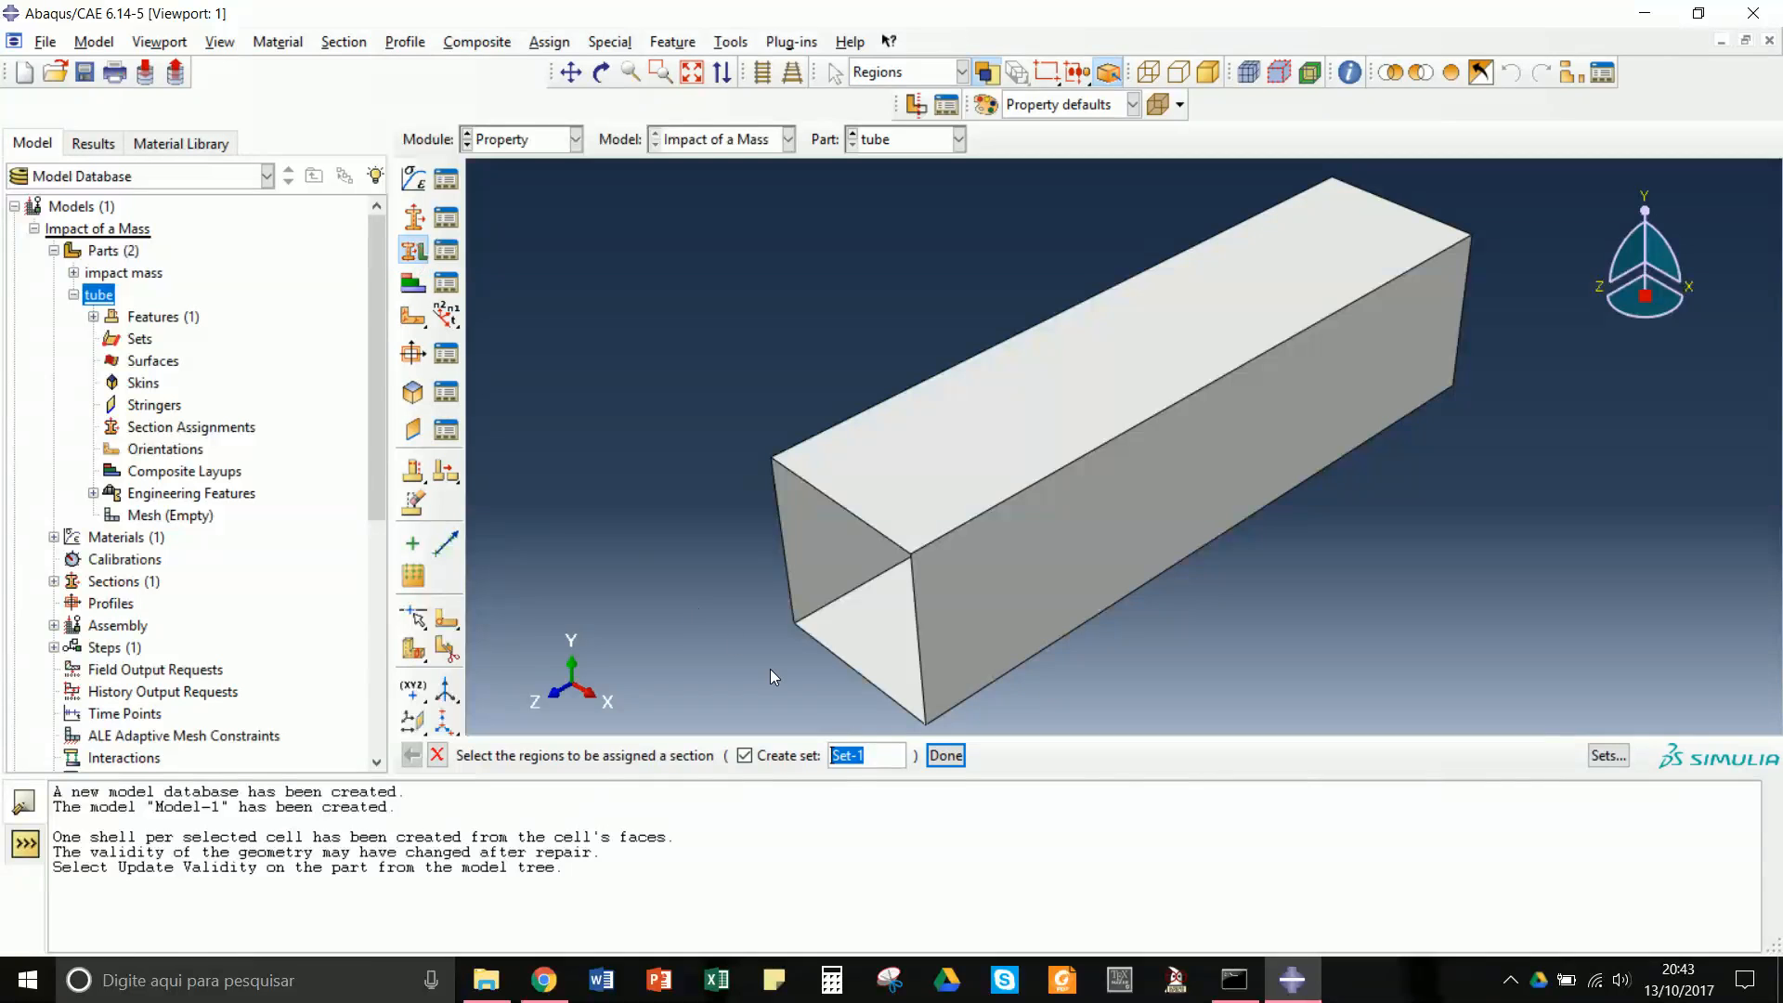
pyautogui.moveTo(720, 221); pyautogui.dragTo(1617, 674)
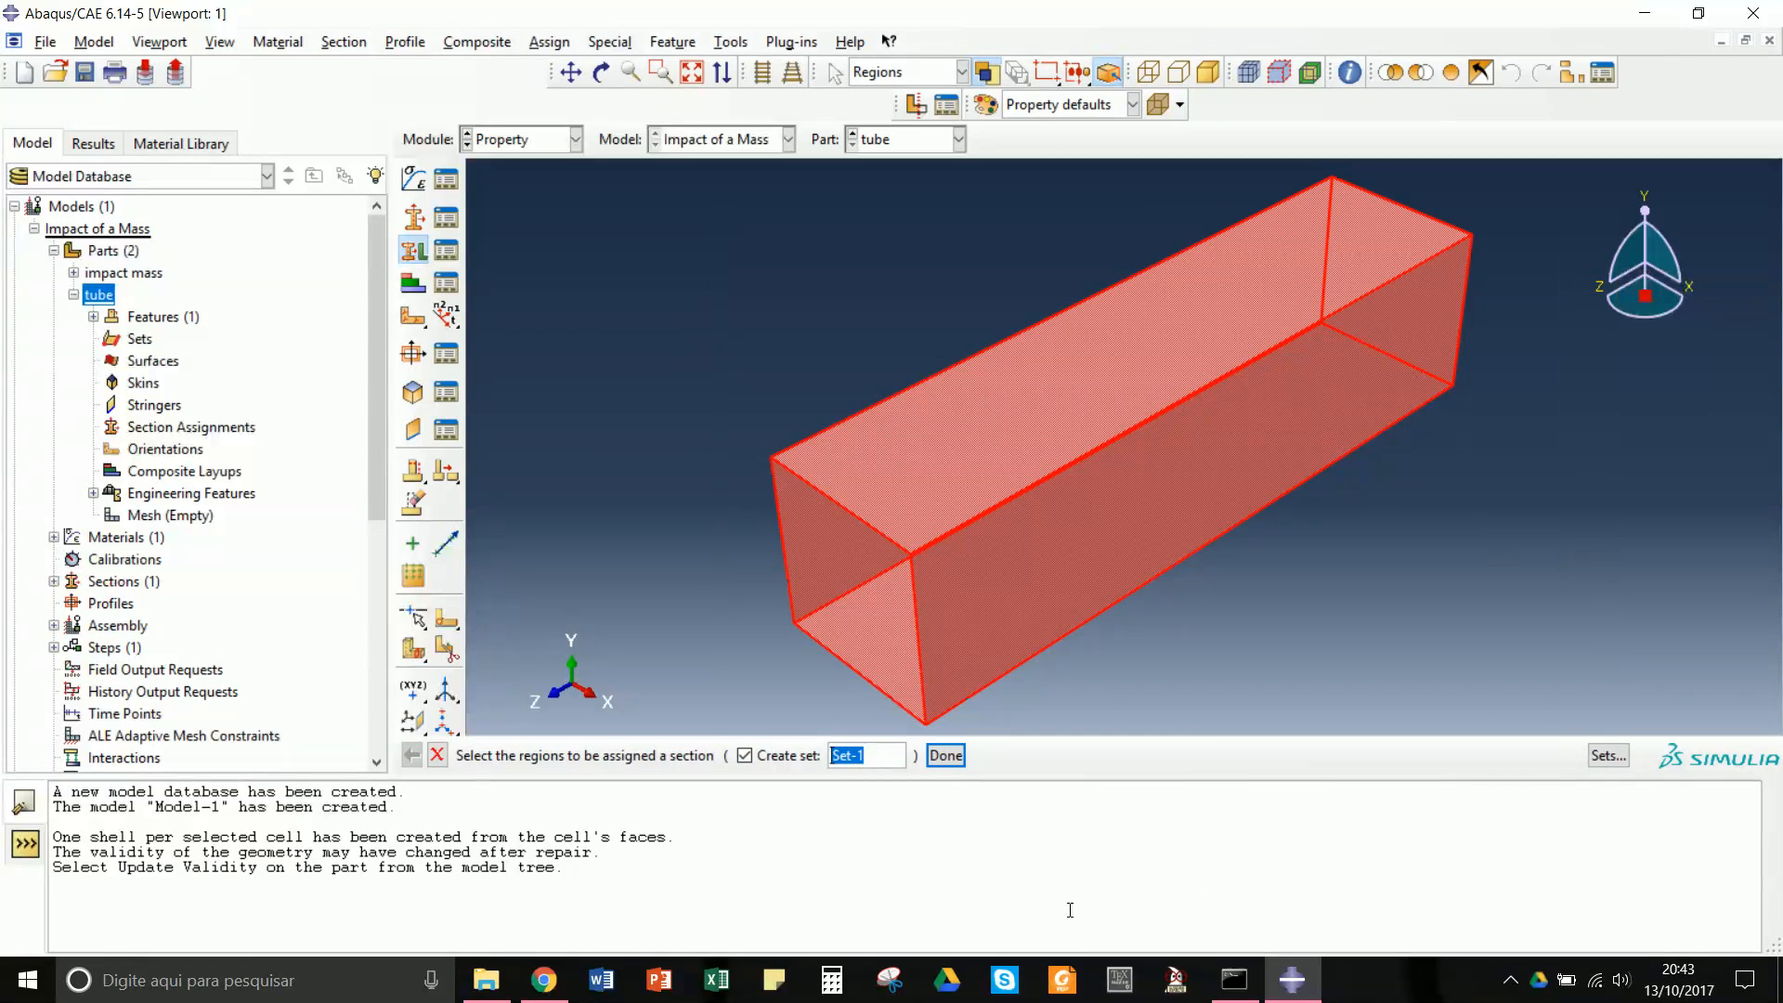
pyautogui.click(951, 760)
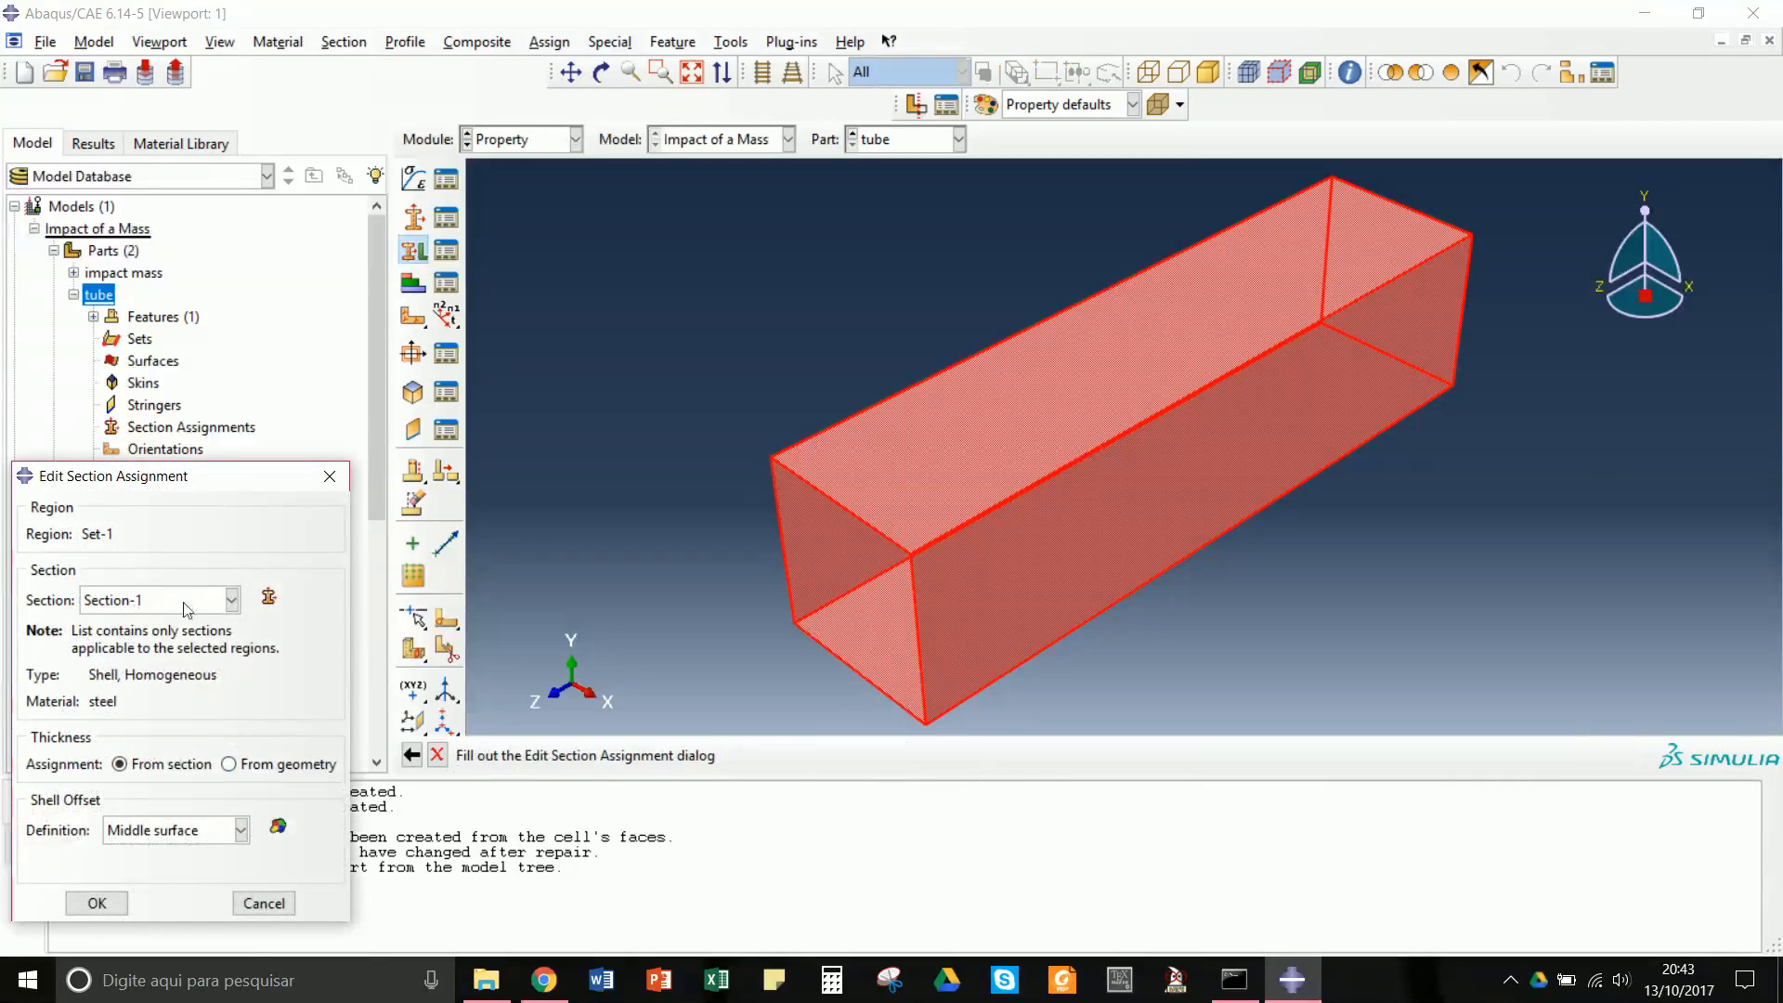
pyautogui.click(111, 901)
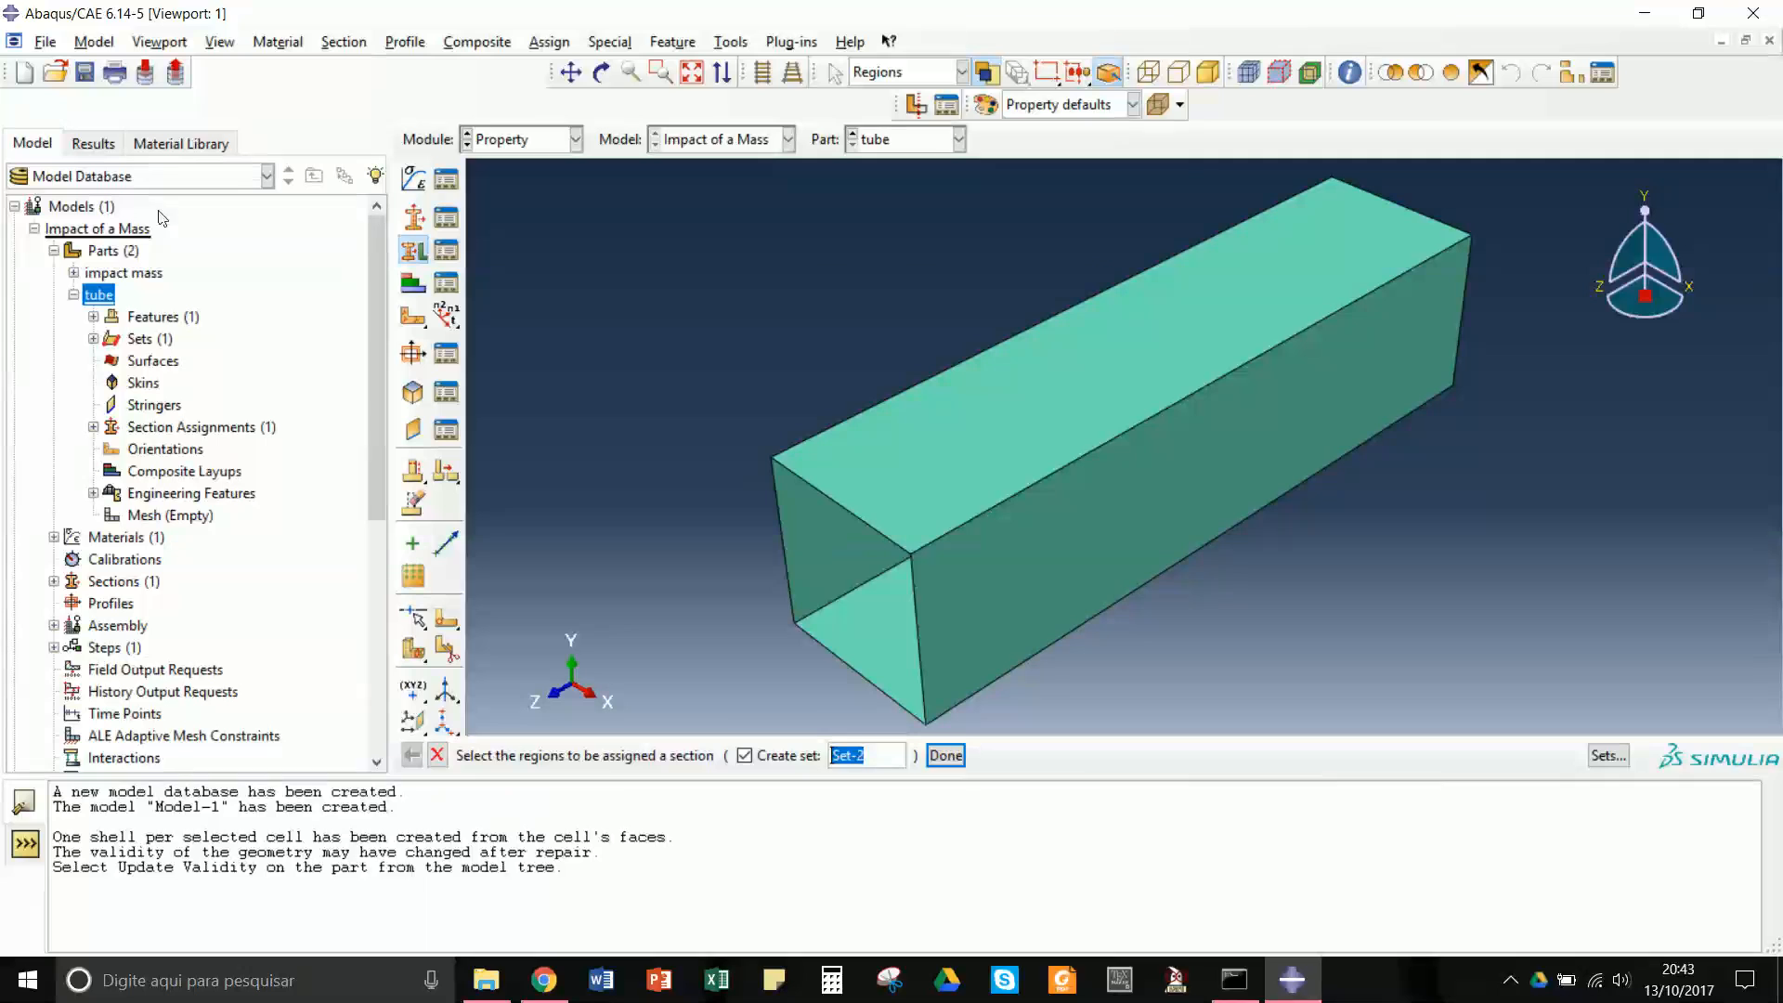
# - Create independent assembly instances of the impact mass and the tube with auto-offset from other instances
pyautogui.click(73, 296)
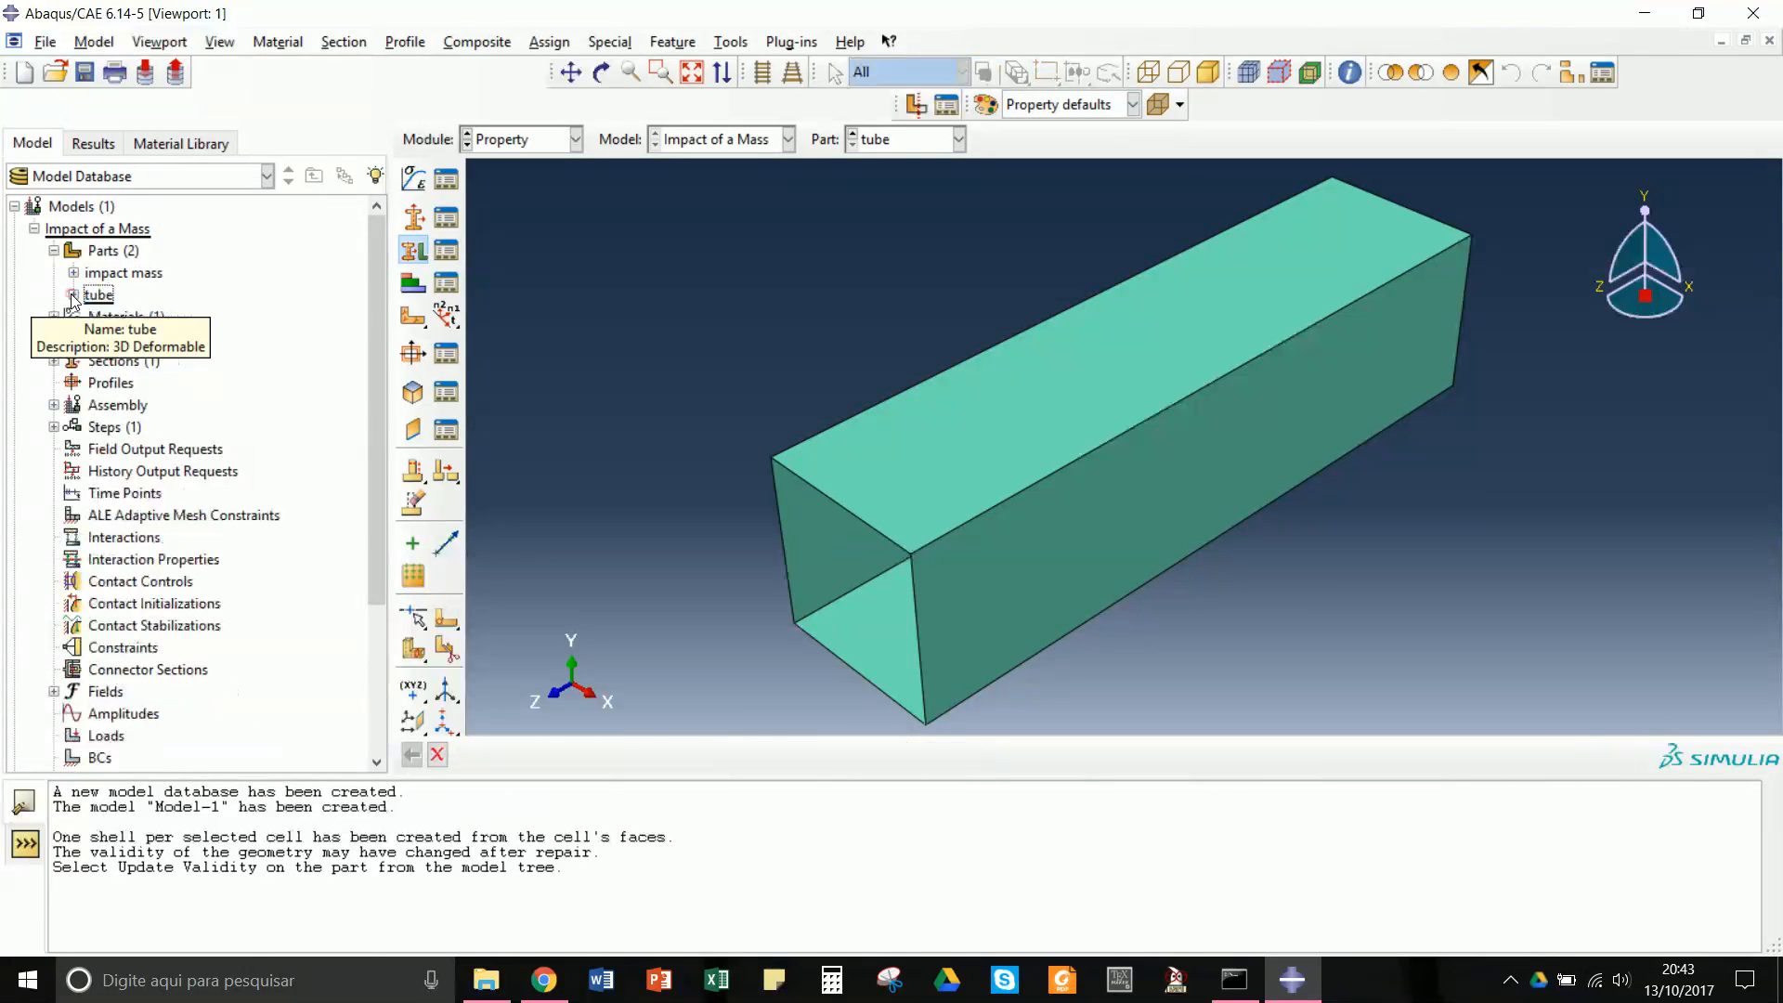
pyautogui.click(54, 405)
pyautogui.click(125, 431)
pyautogui.doubleClick(126, 432)
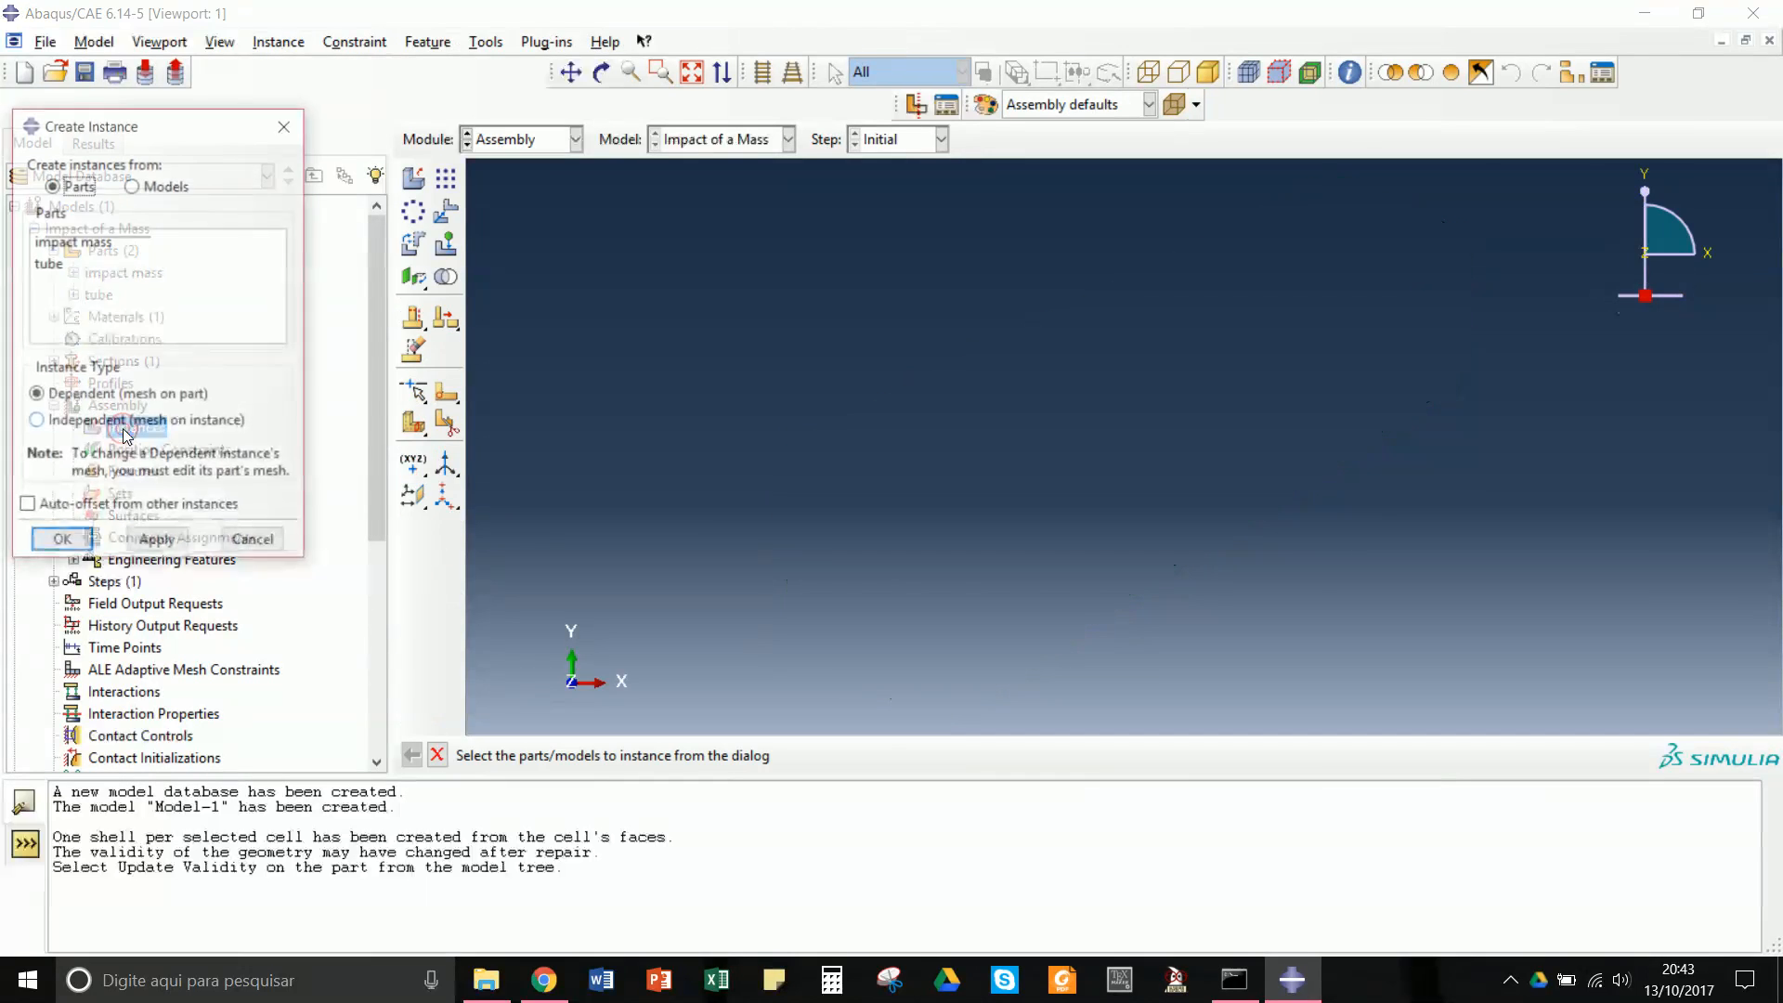
pyautogui.click(57, 243)
pyautogui.keyDown('shift'); pyautogui.click(51, 265); pyautogui.keyUp('shift')
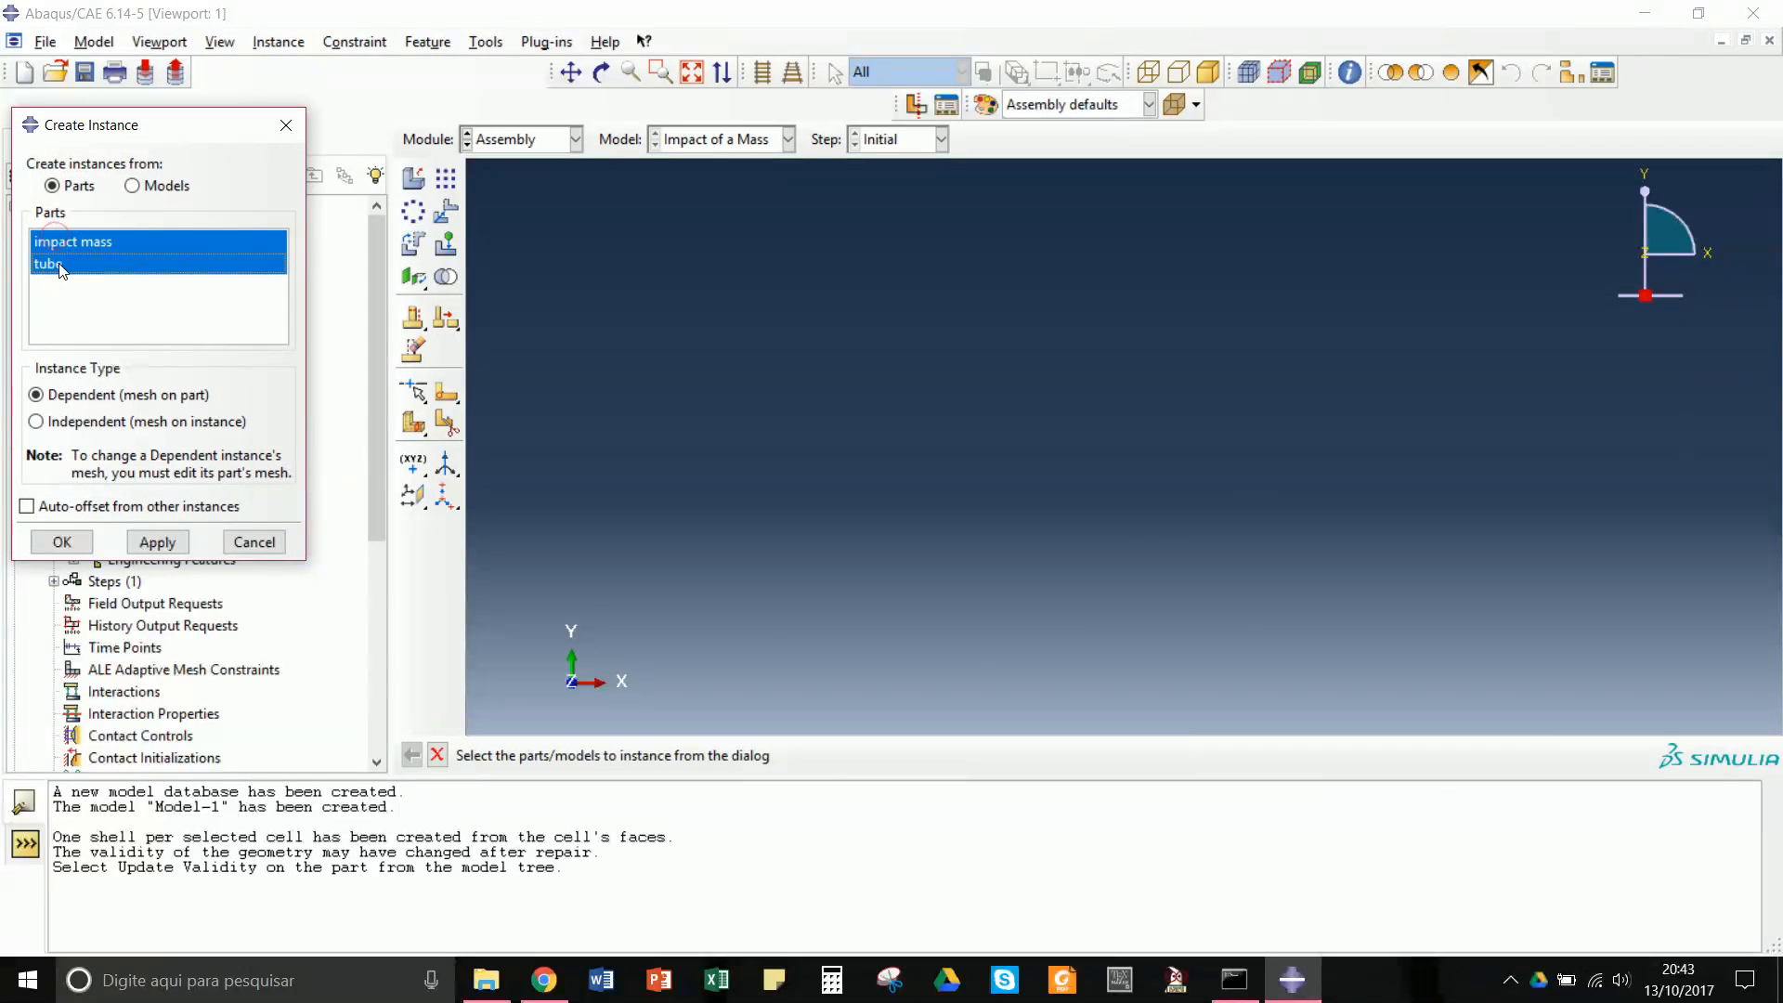
pyautogui.click(27, 506)
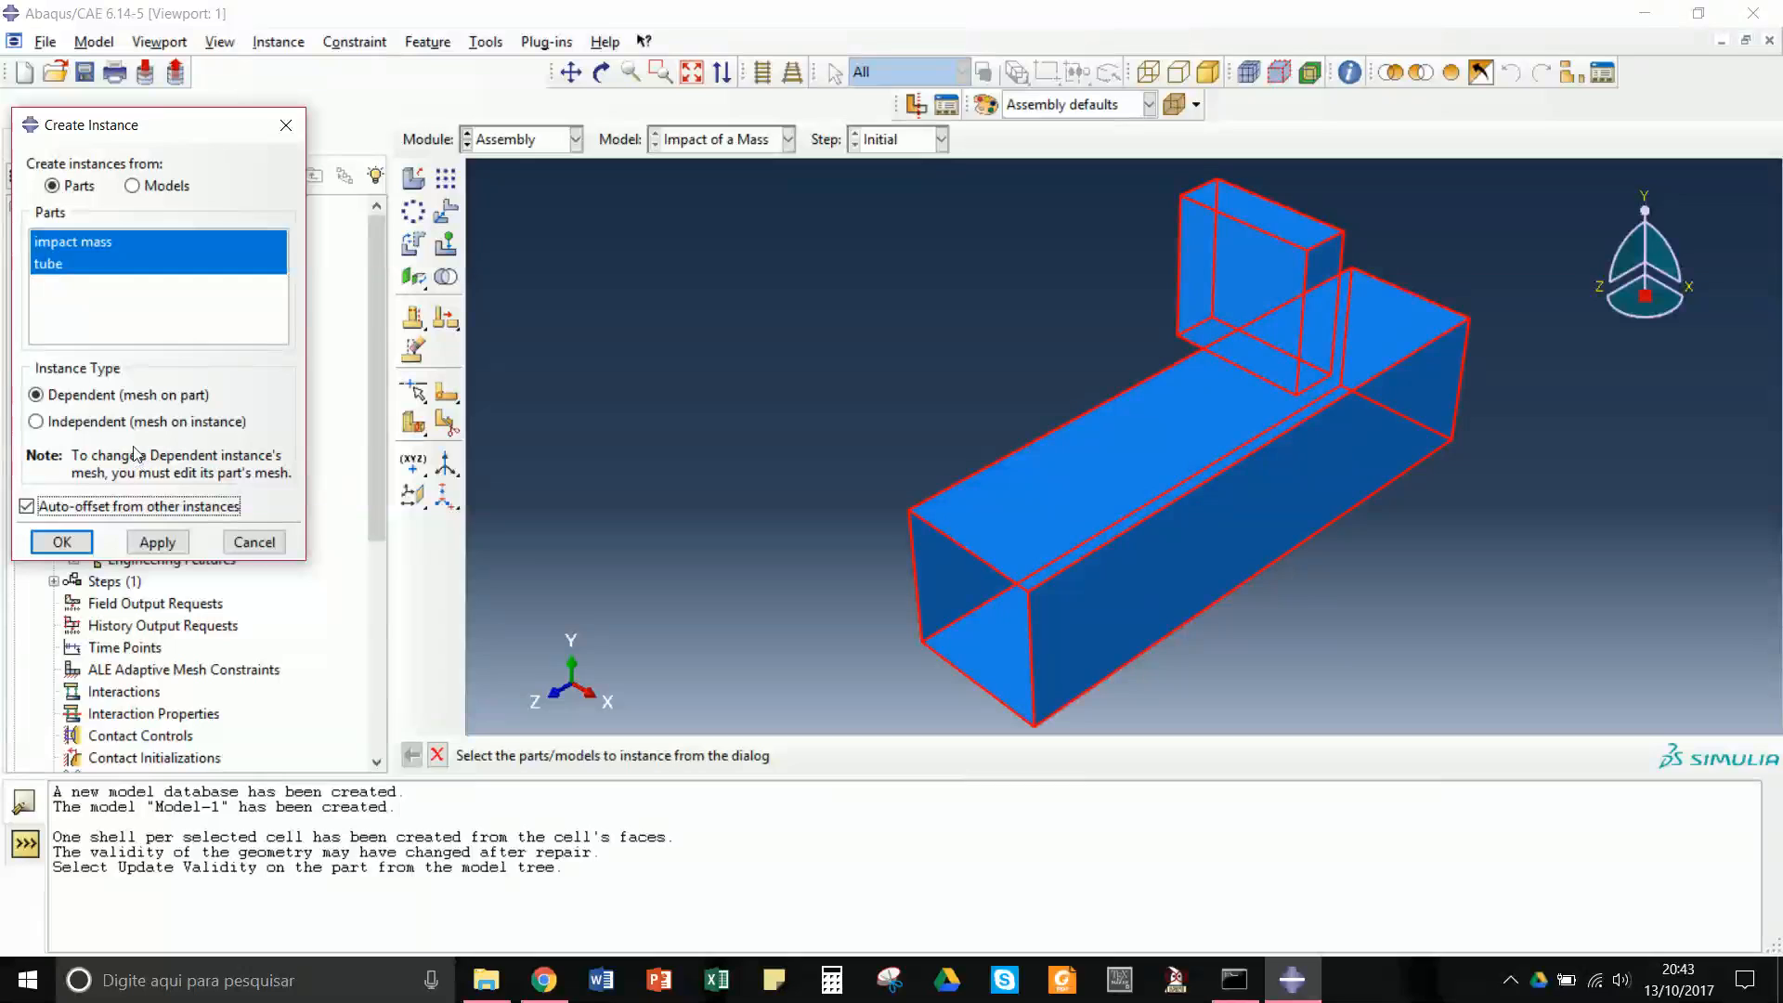
pyautogui.click(37, 423)
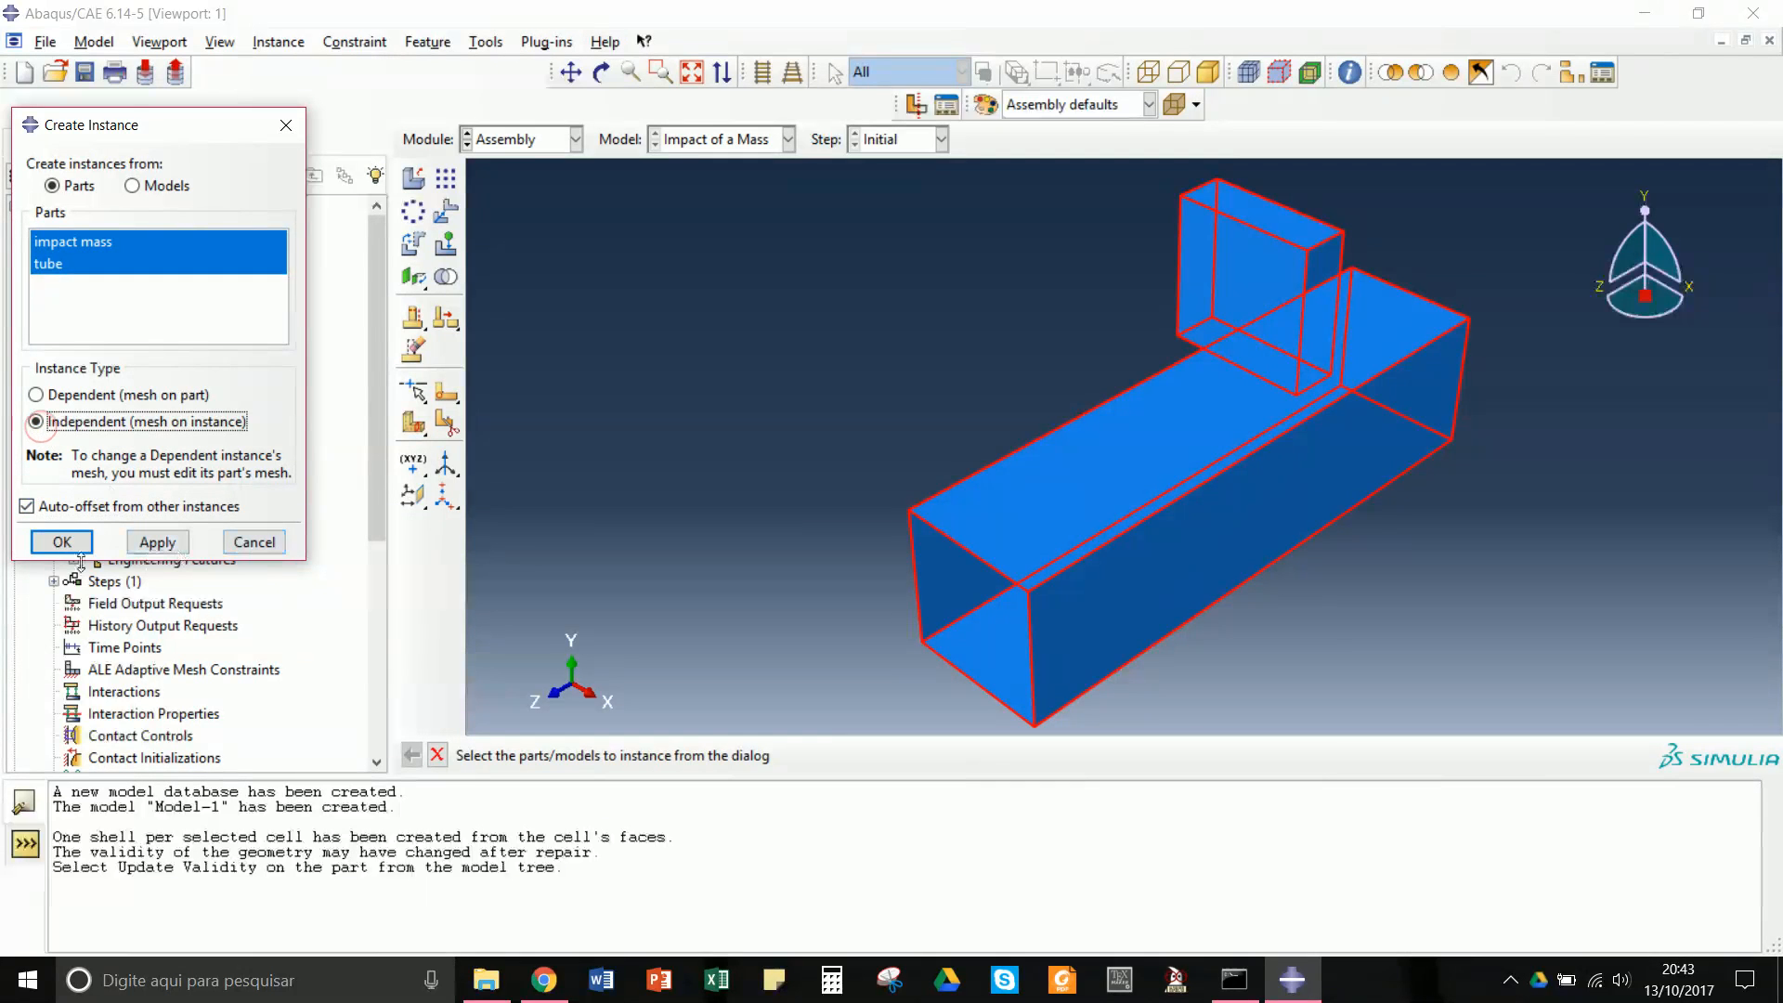
pyautogui.click(62, 543)
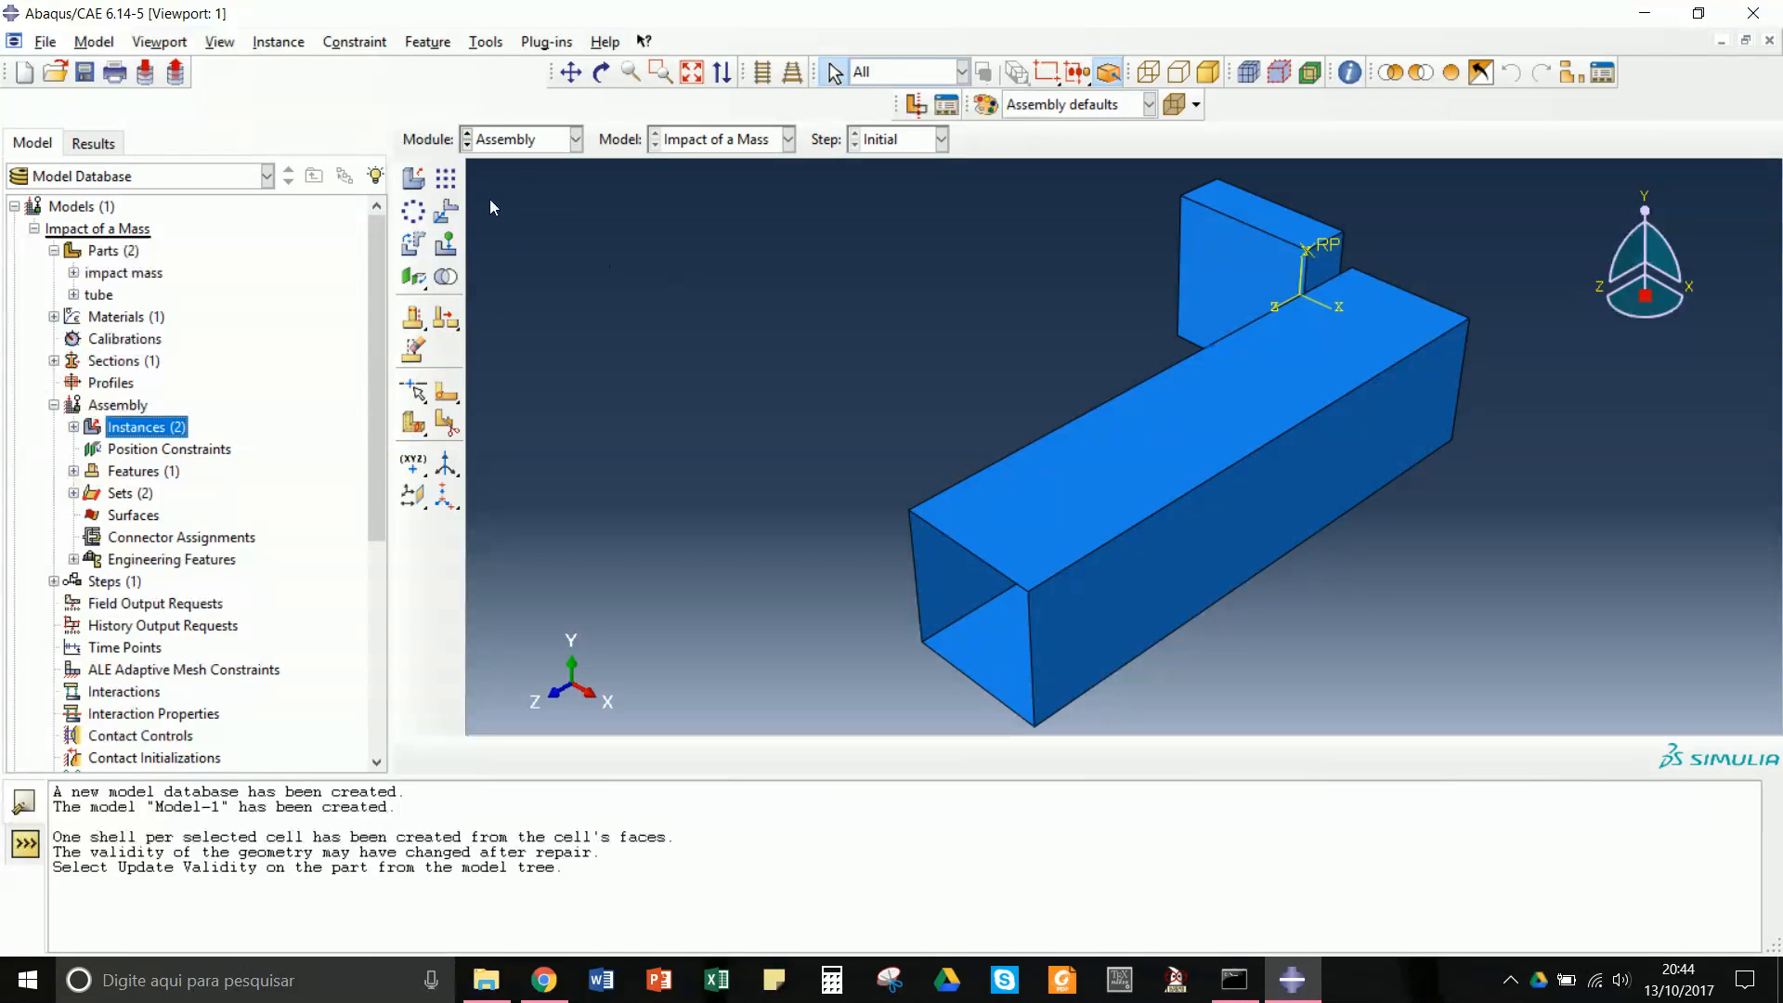
# - Create a datum point at the centre of the tube's open end near the mass, midway between two diagonally opposite corners
pyautogui.click(605, 76)
pyautogui.moveTo(1126, 229)
pyautogui.mouseDown()
pyautogui.moveTo(1104, 389)
pyautogui.moveTo(1049, 473)
pyautogui.moveTo(999, 508)
pyautogui.mouseUp()
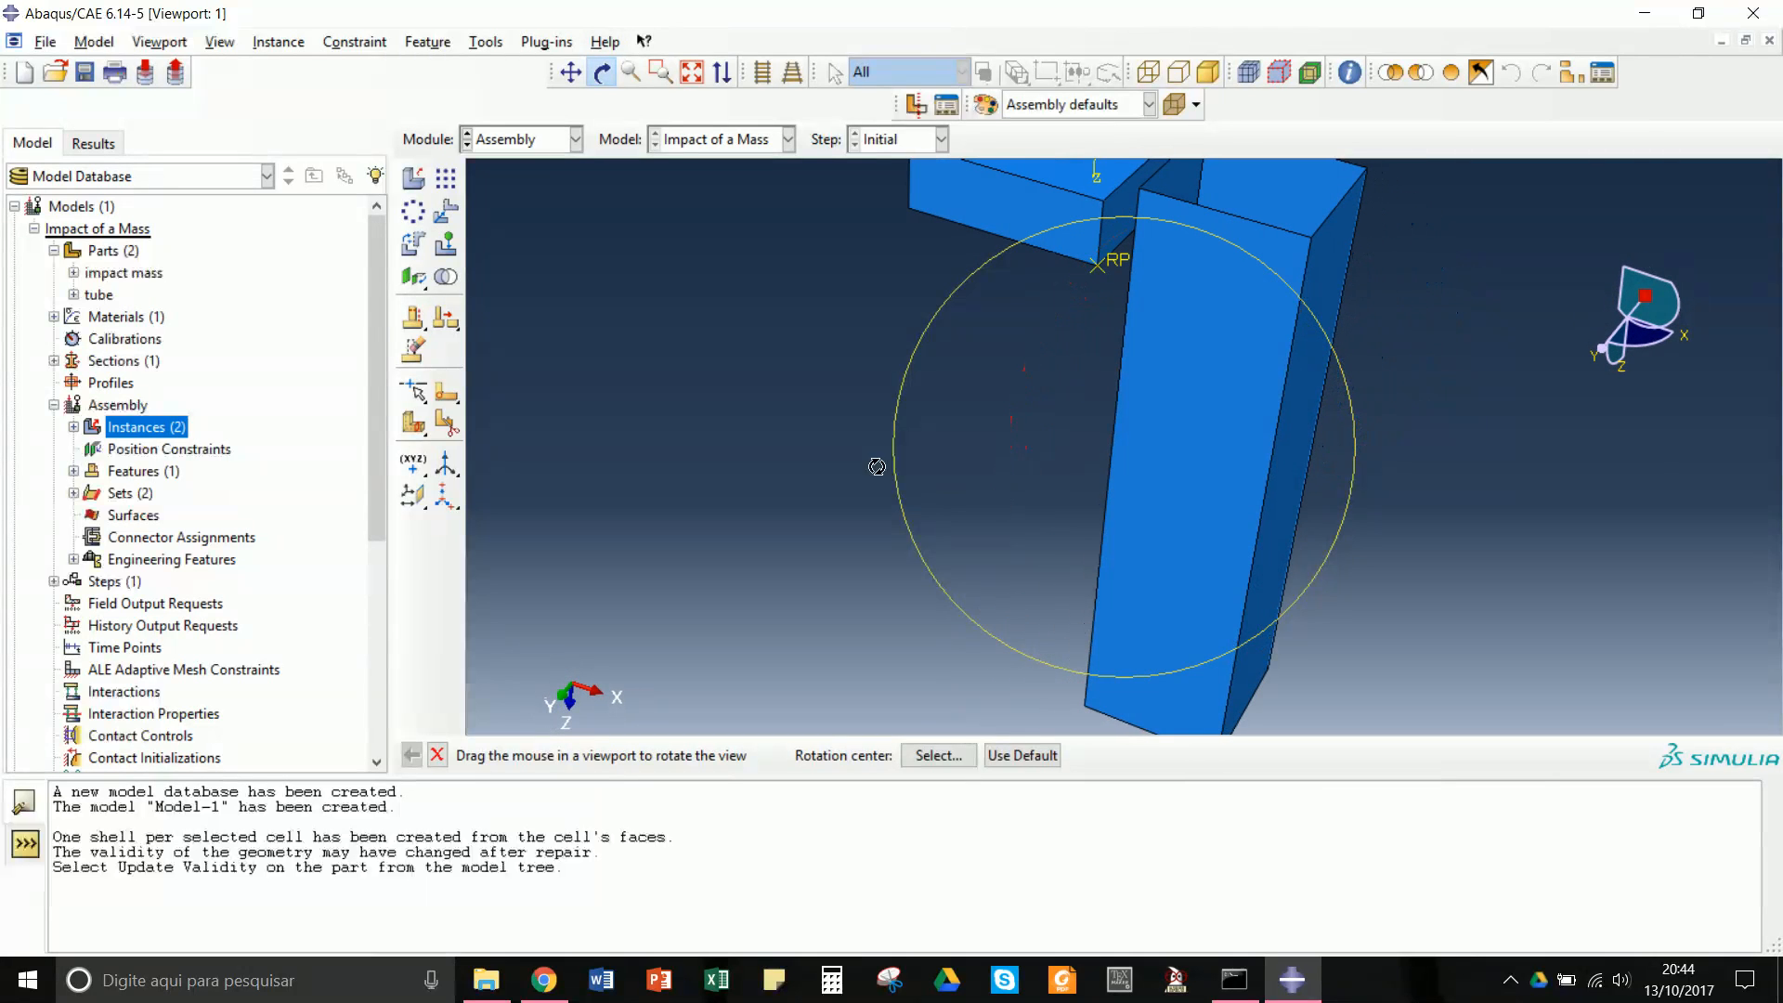
pyautogui.click(571, 73)
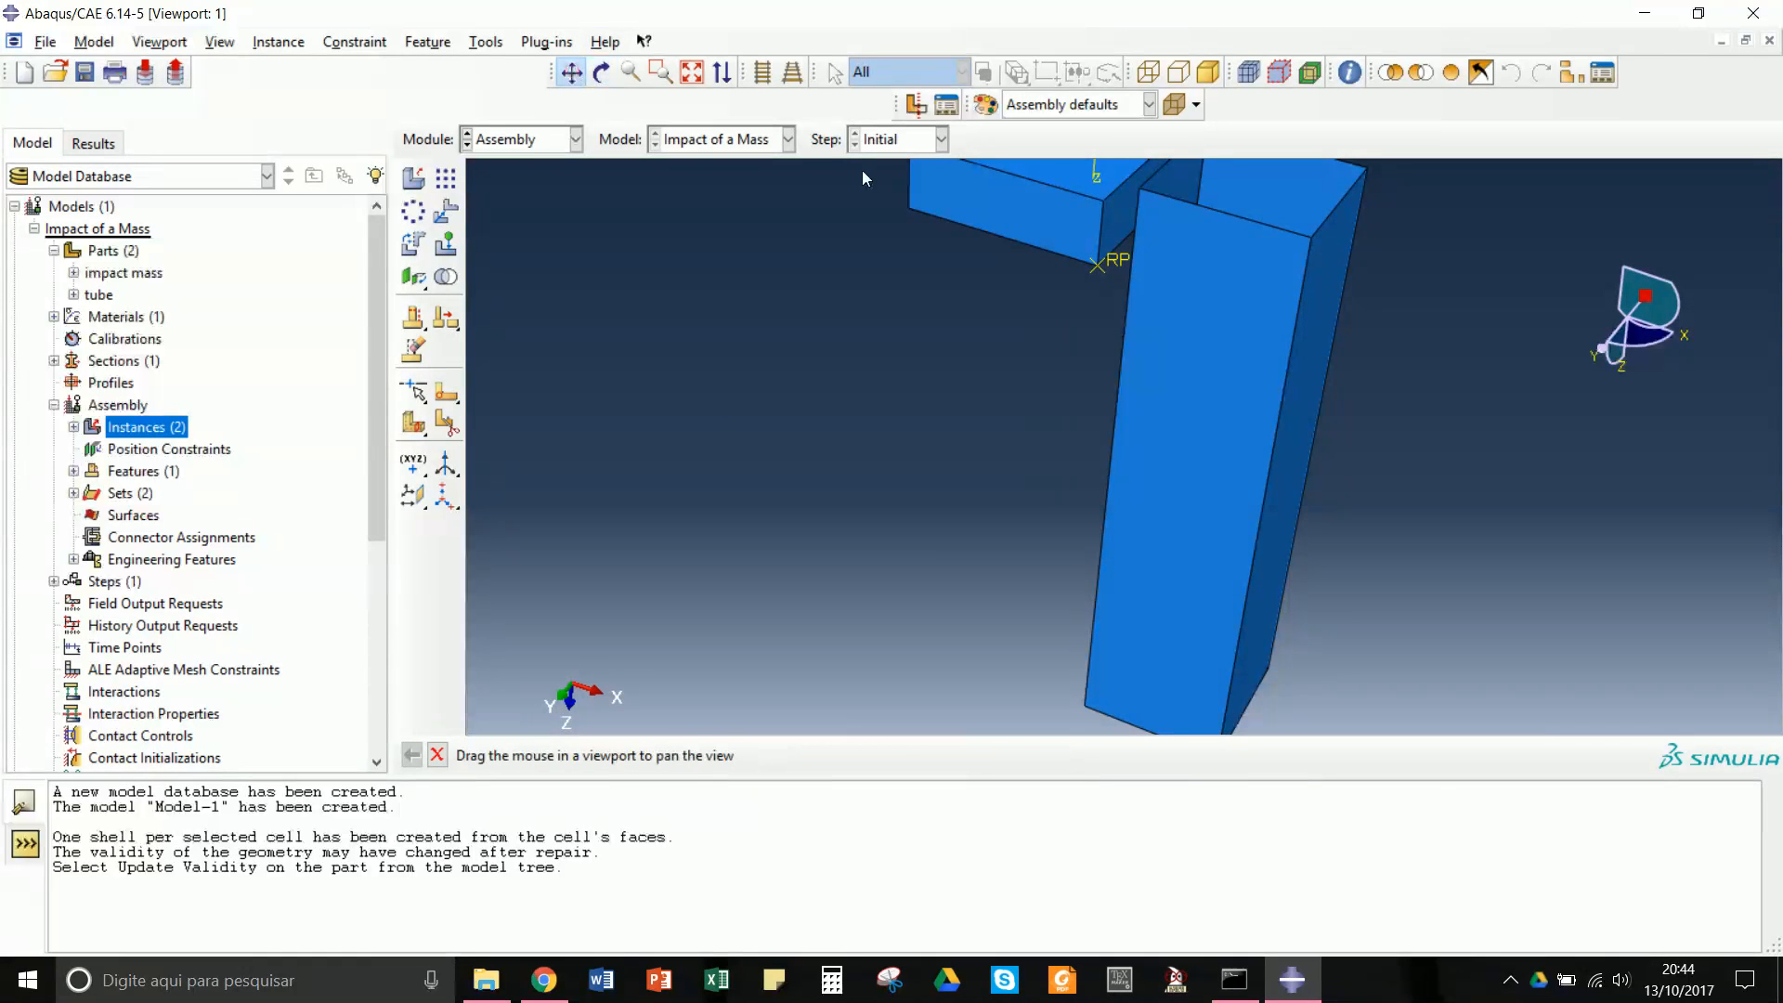
pyautogui.moveTo(1194, 247); pyautogui.dragTo(1147, 488)
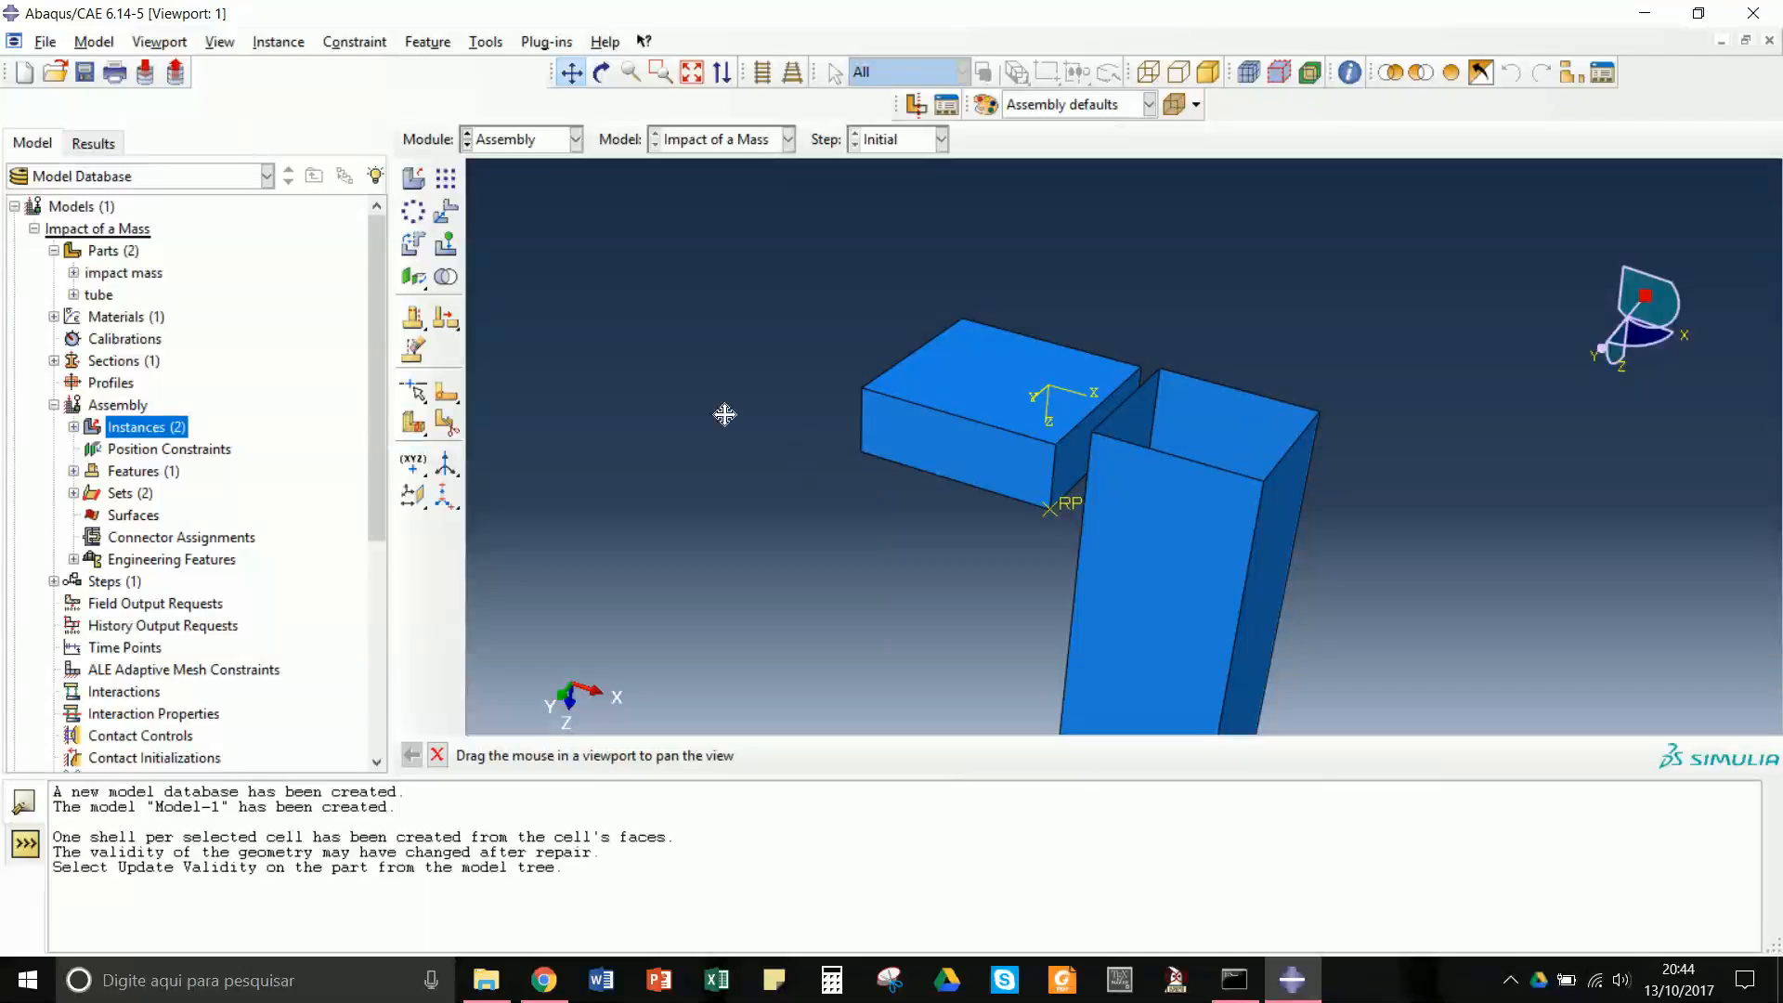
pyautogui.click(487, 42)
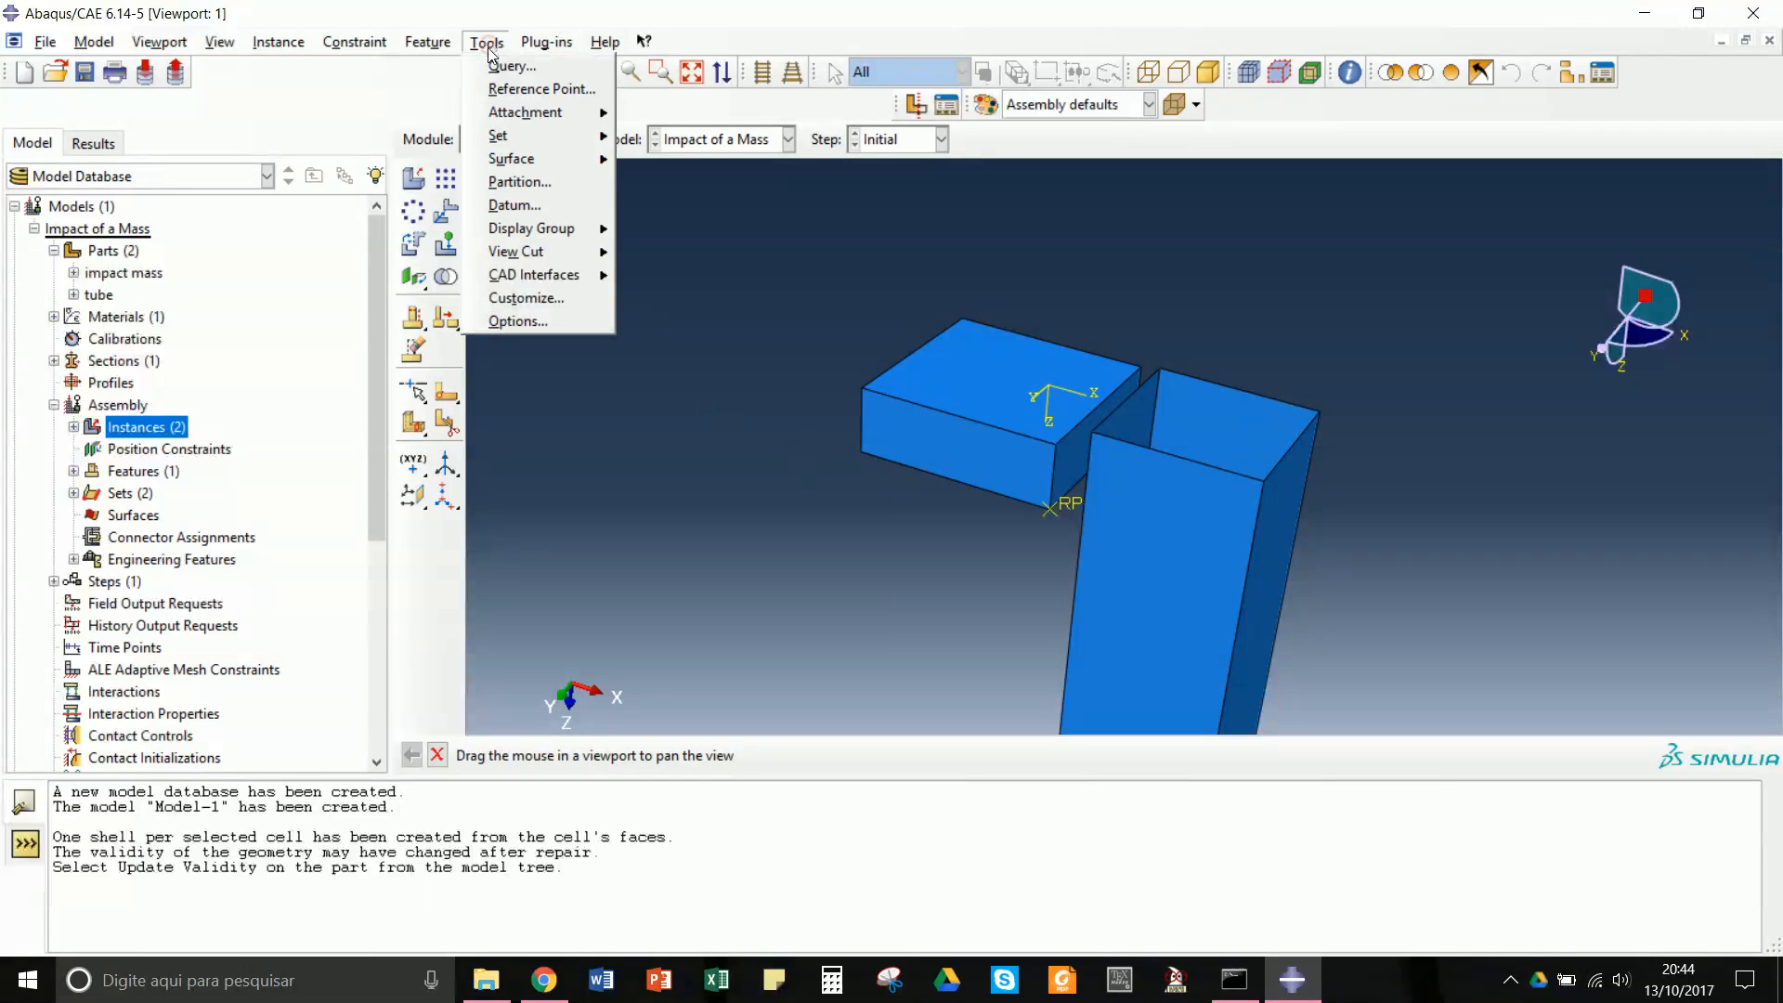
pyautogui.click(555, 209)
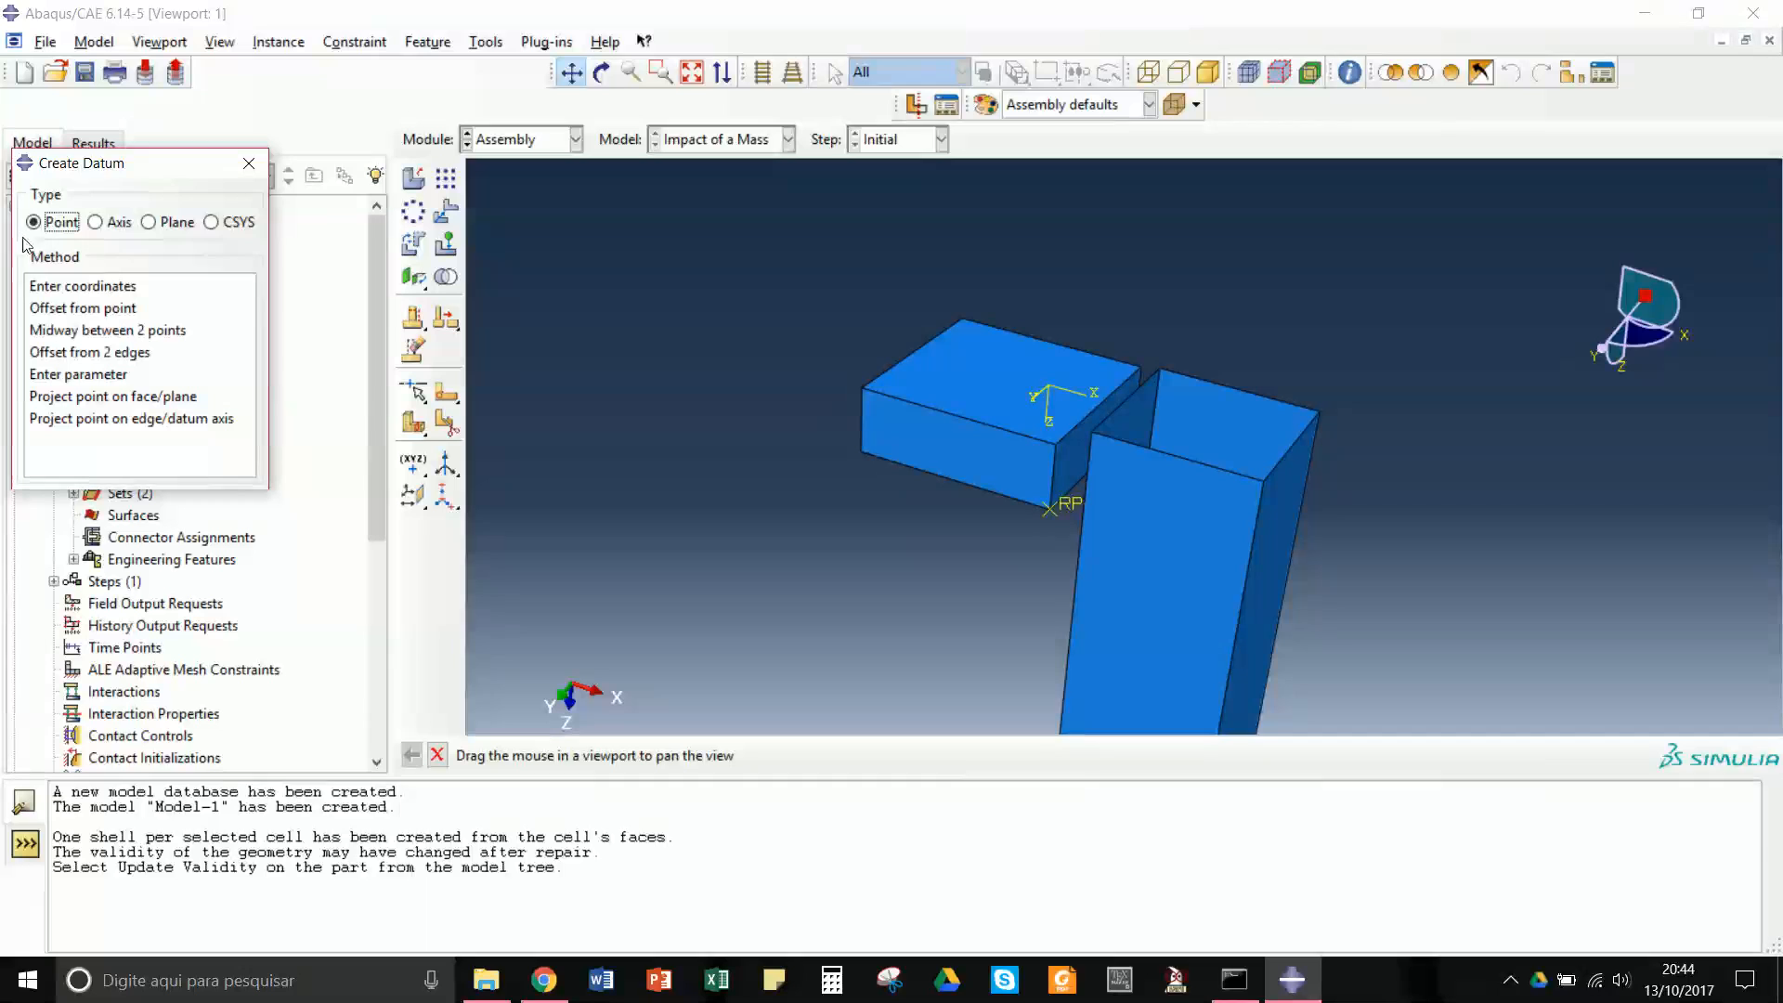
pyautogui.click(59, 331)
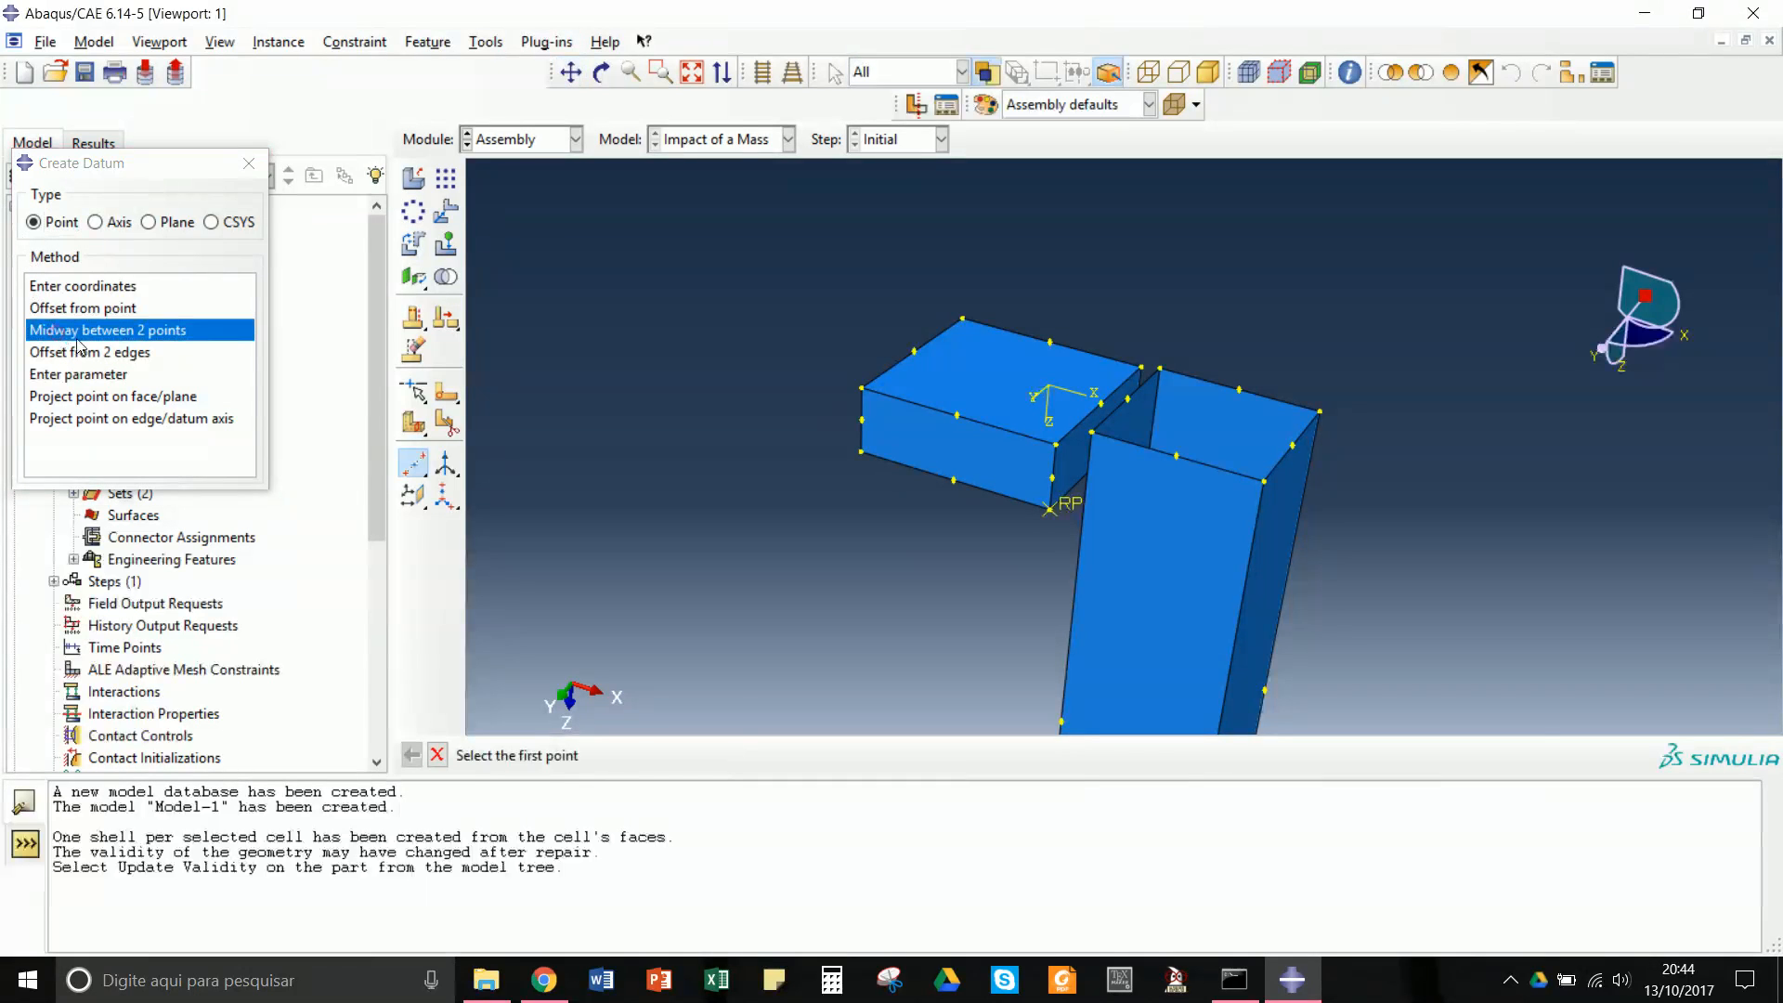
pyautogui.click(1091, 434)
pyautogui.click(1320, 412)
# - Create a datum point at the centre of the impact mass's tube-side face, midway between two diagonally opposite corners
pyautogui.click(601, 72)
pyautogui.moveTo(1076, 510); pyautogui.dragTo(1068, 417)
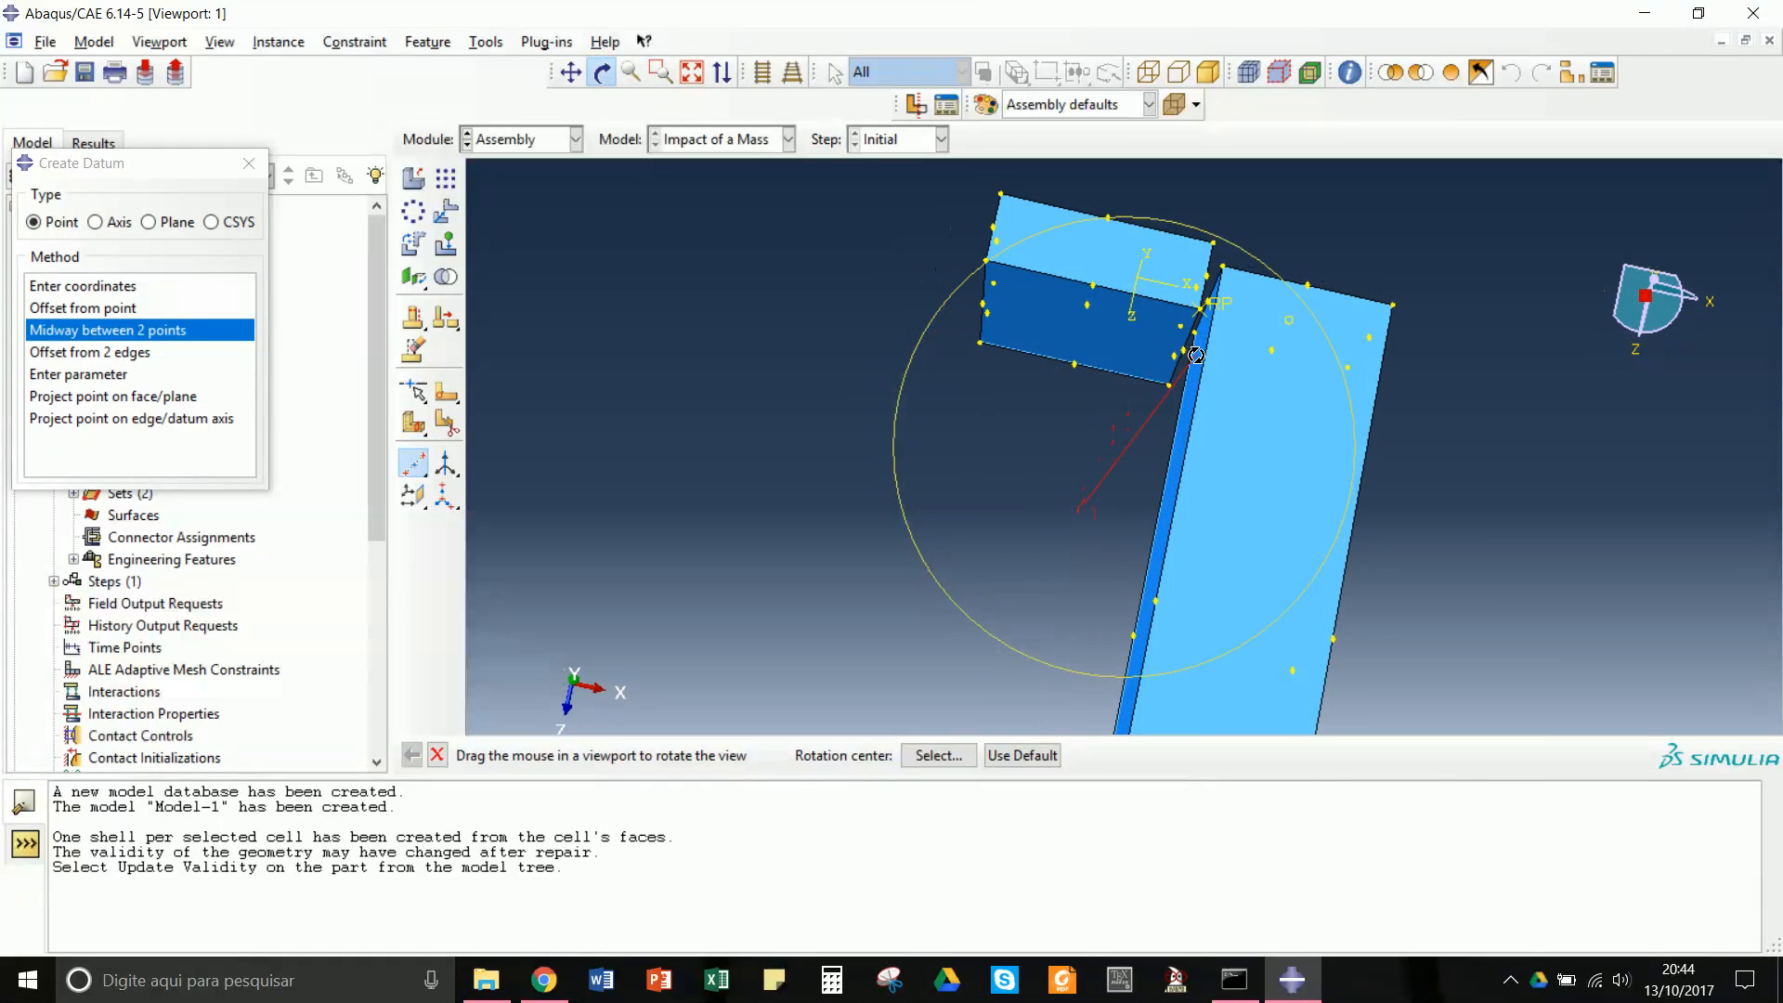
pyautogui.middleClick(565, 493)
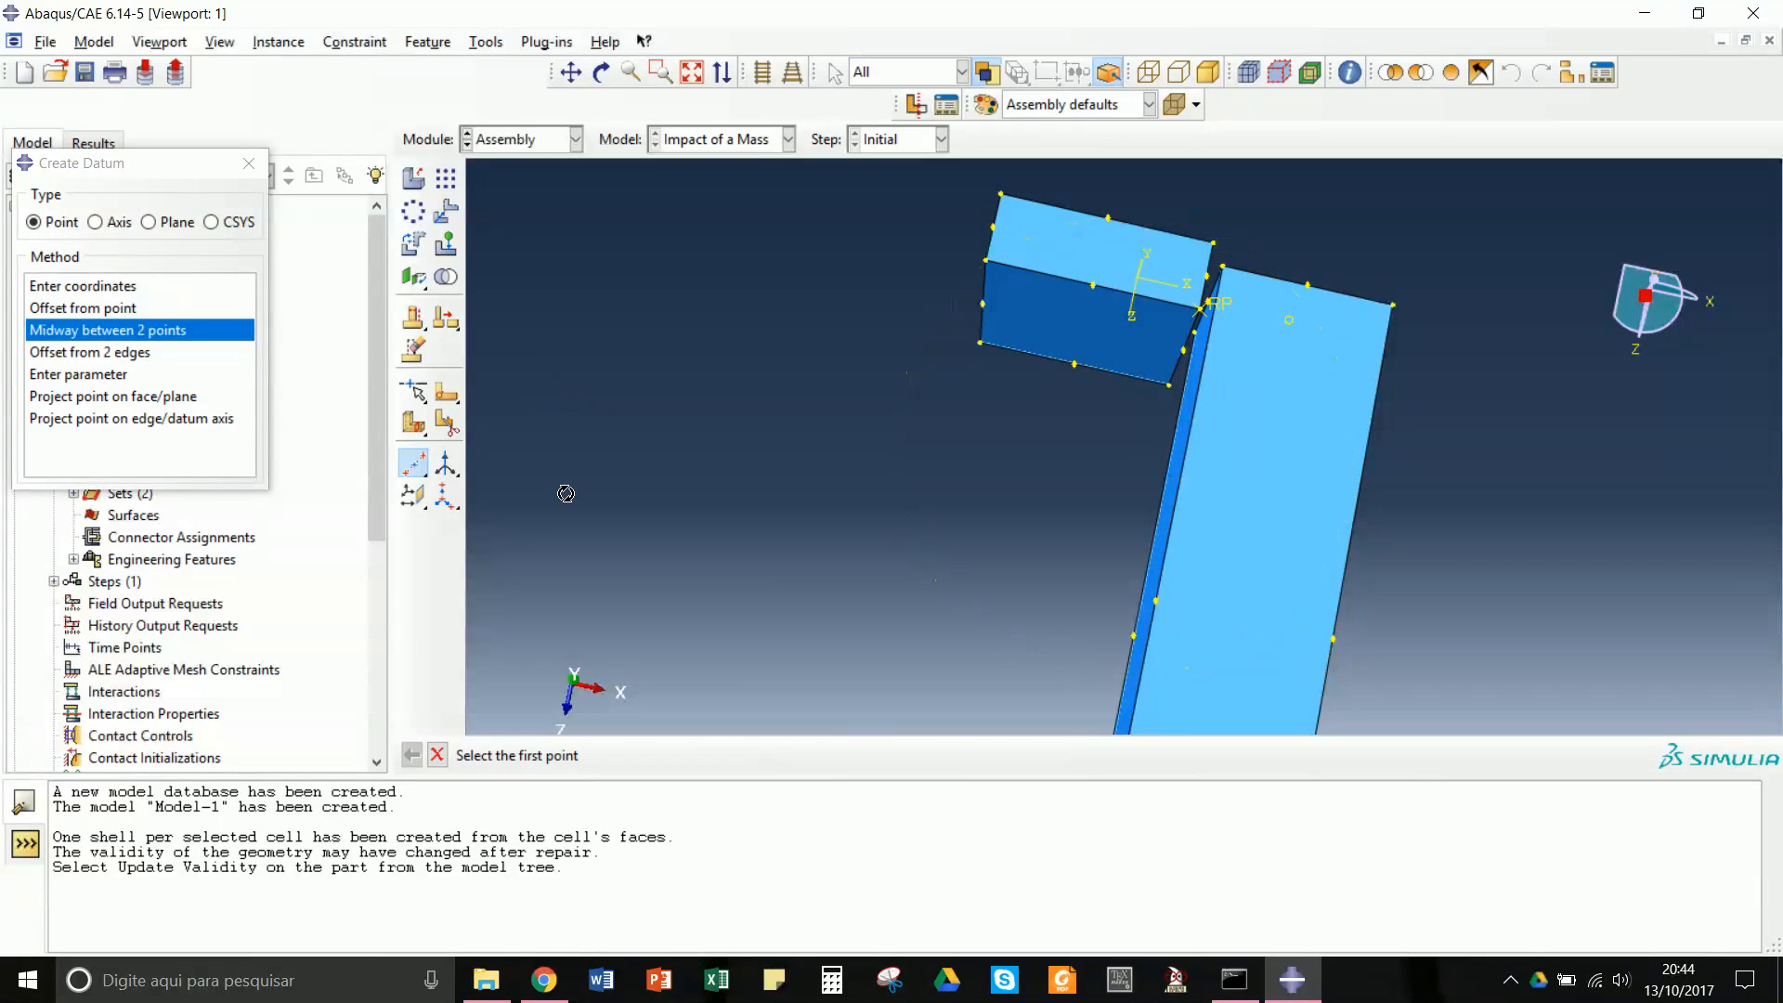
pyautogui.click(988, 263)
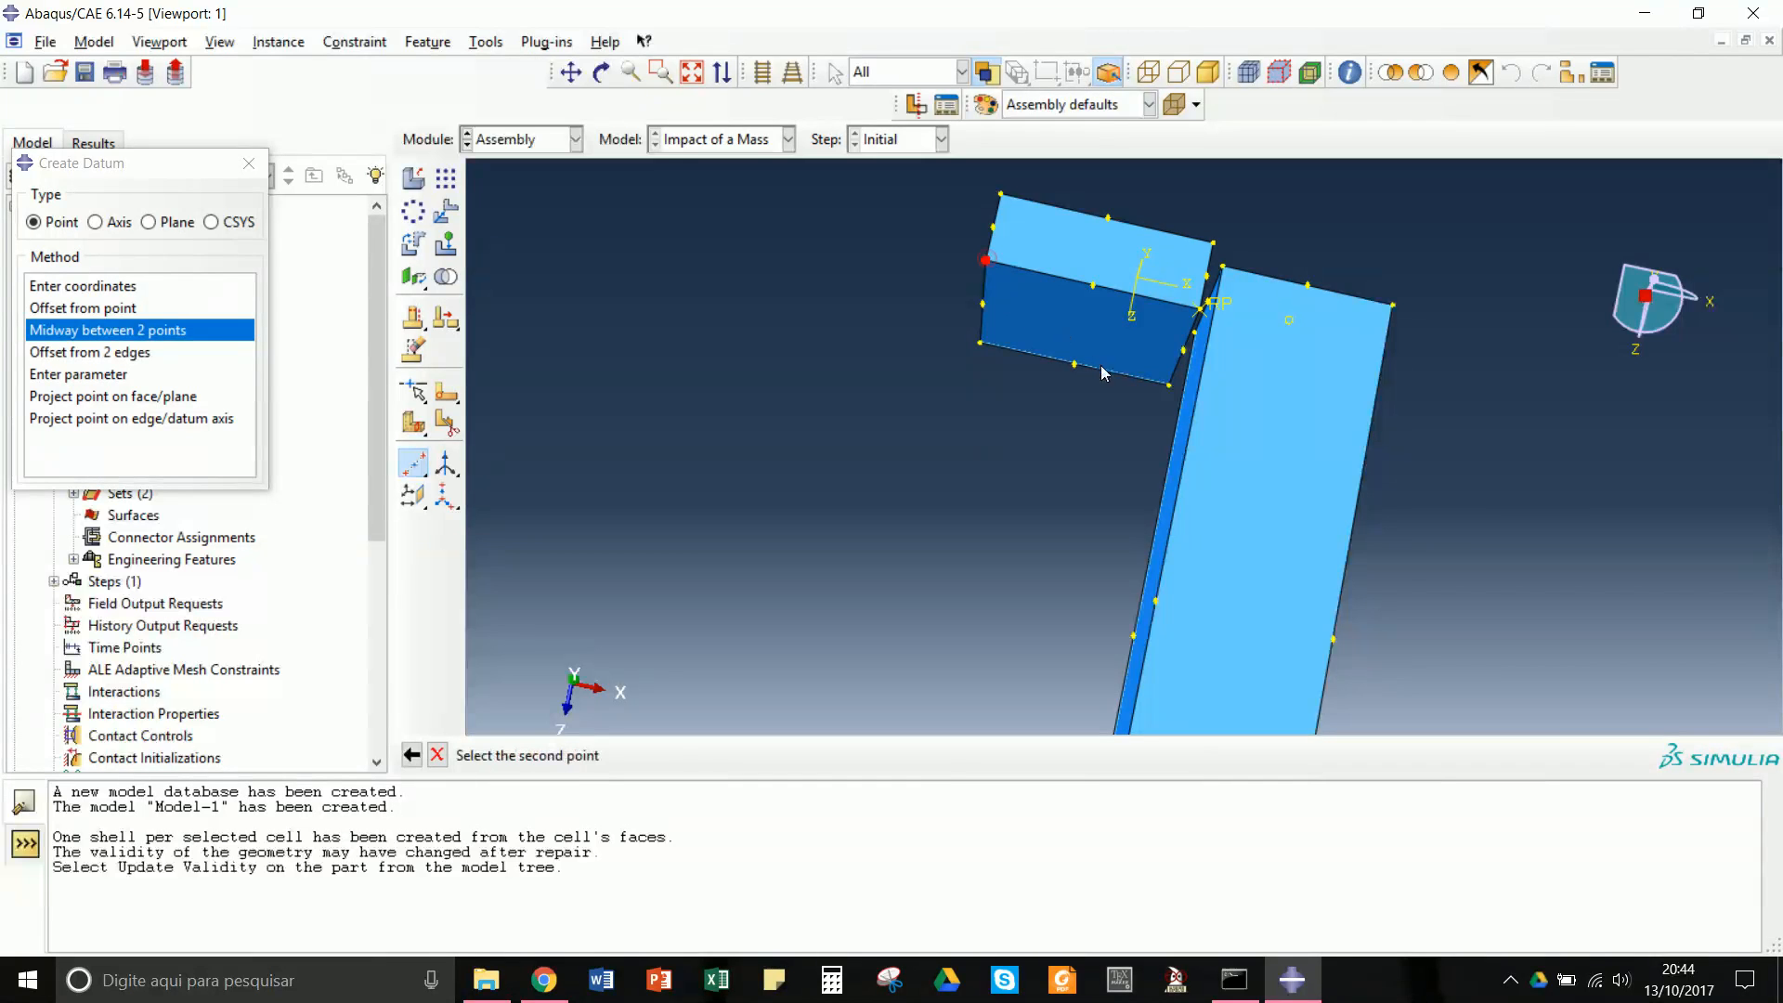
pyautogui.click(1168, 386)
# - Create a third datum point midway between the mass face's centre point and the tube end's centre point
pyautogui.click(248, 164)
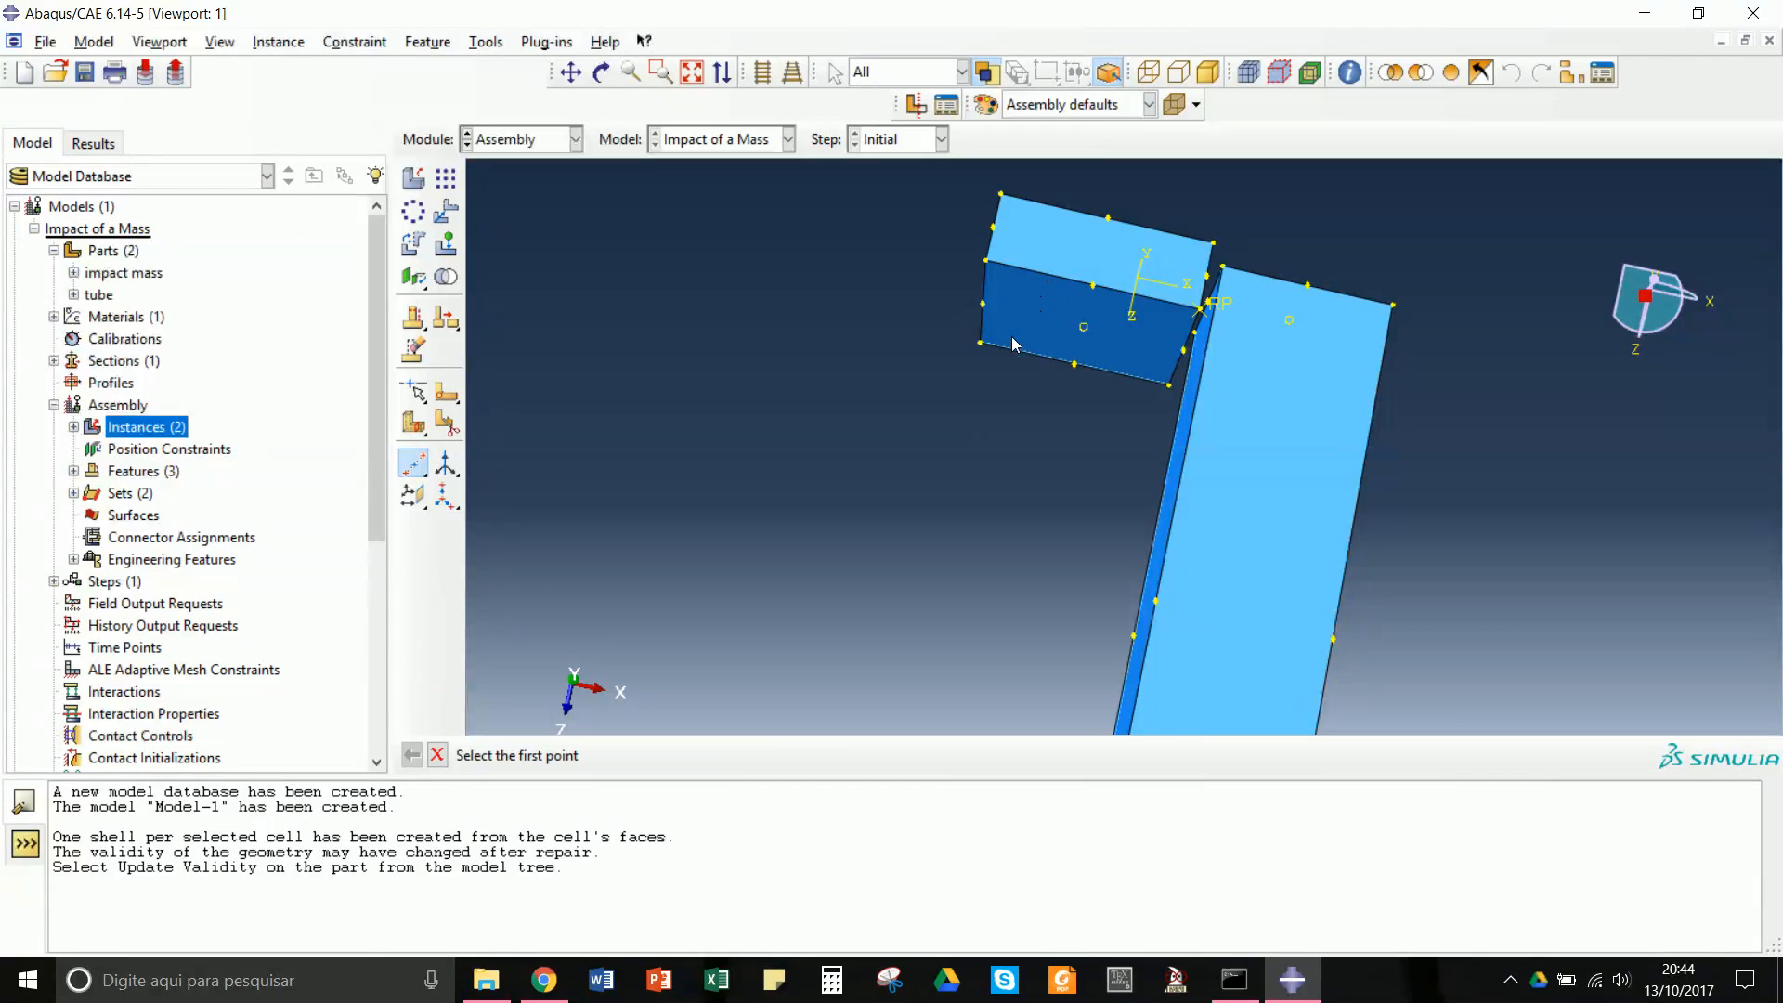
pyautogui.click(1084, 329)
pyautogui.click(1288, 320)
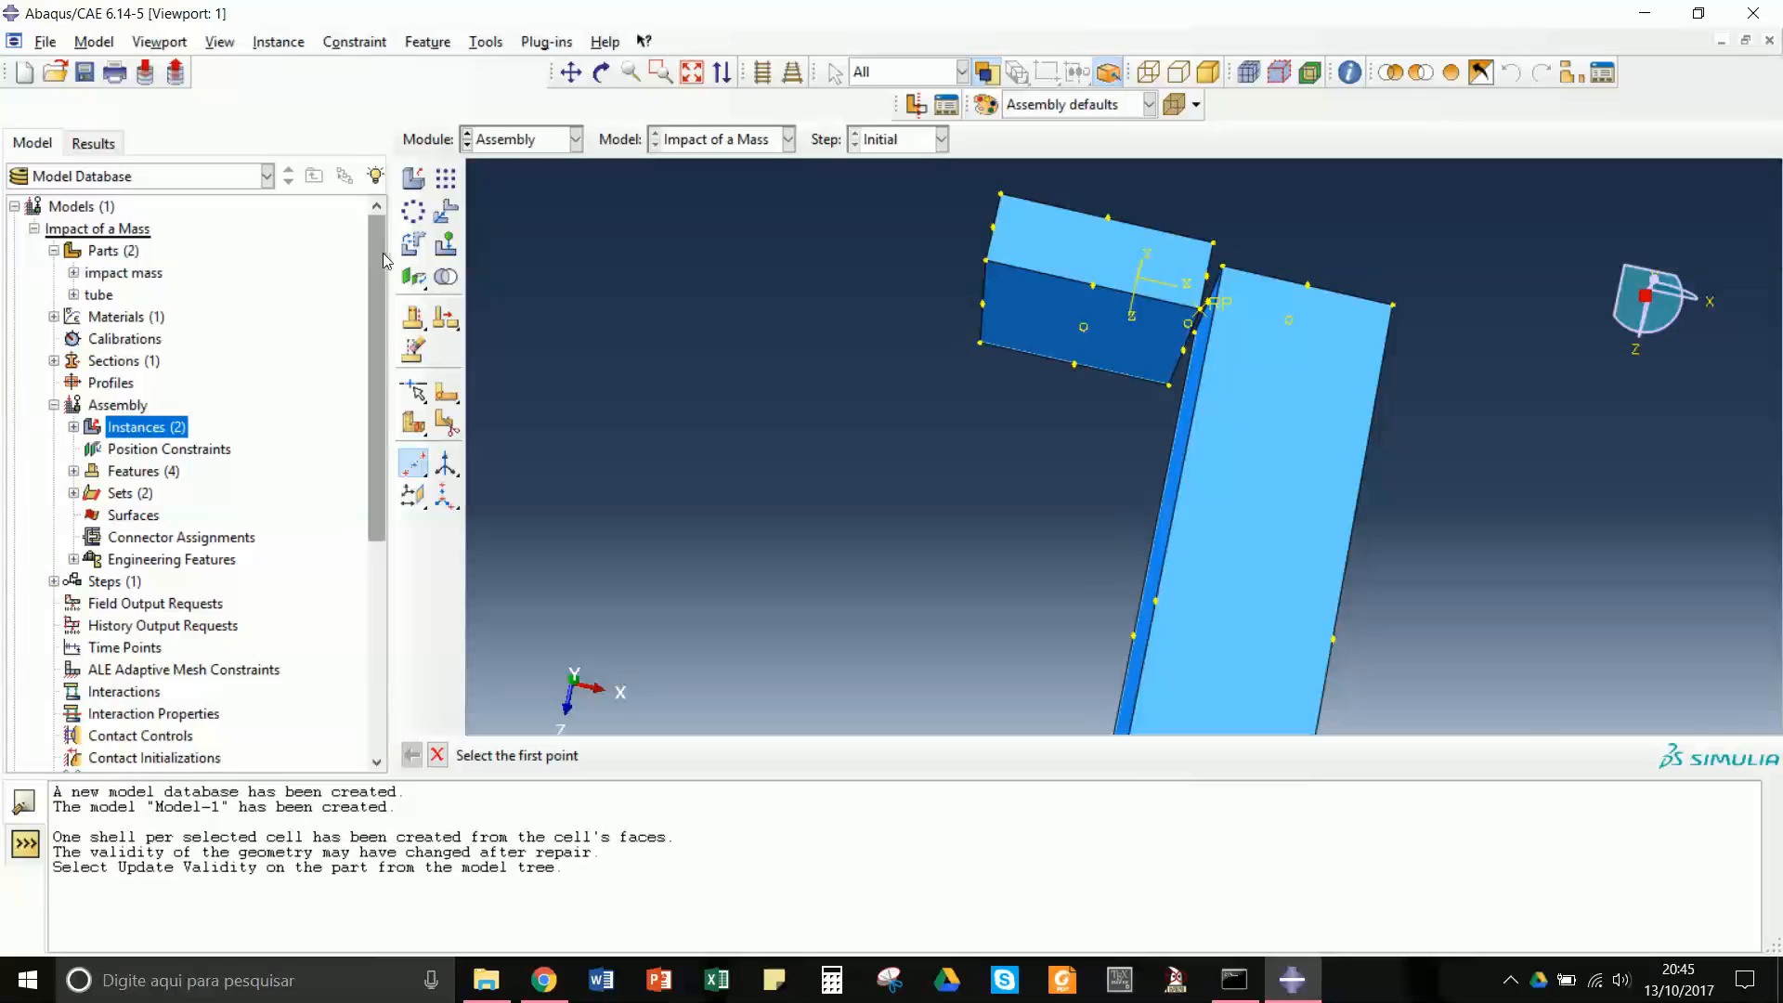
# - Translate the impact mass instance from its tube-side face's centre point to the tube end's centre point
pyautogui.click(446, 214)
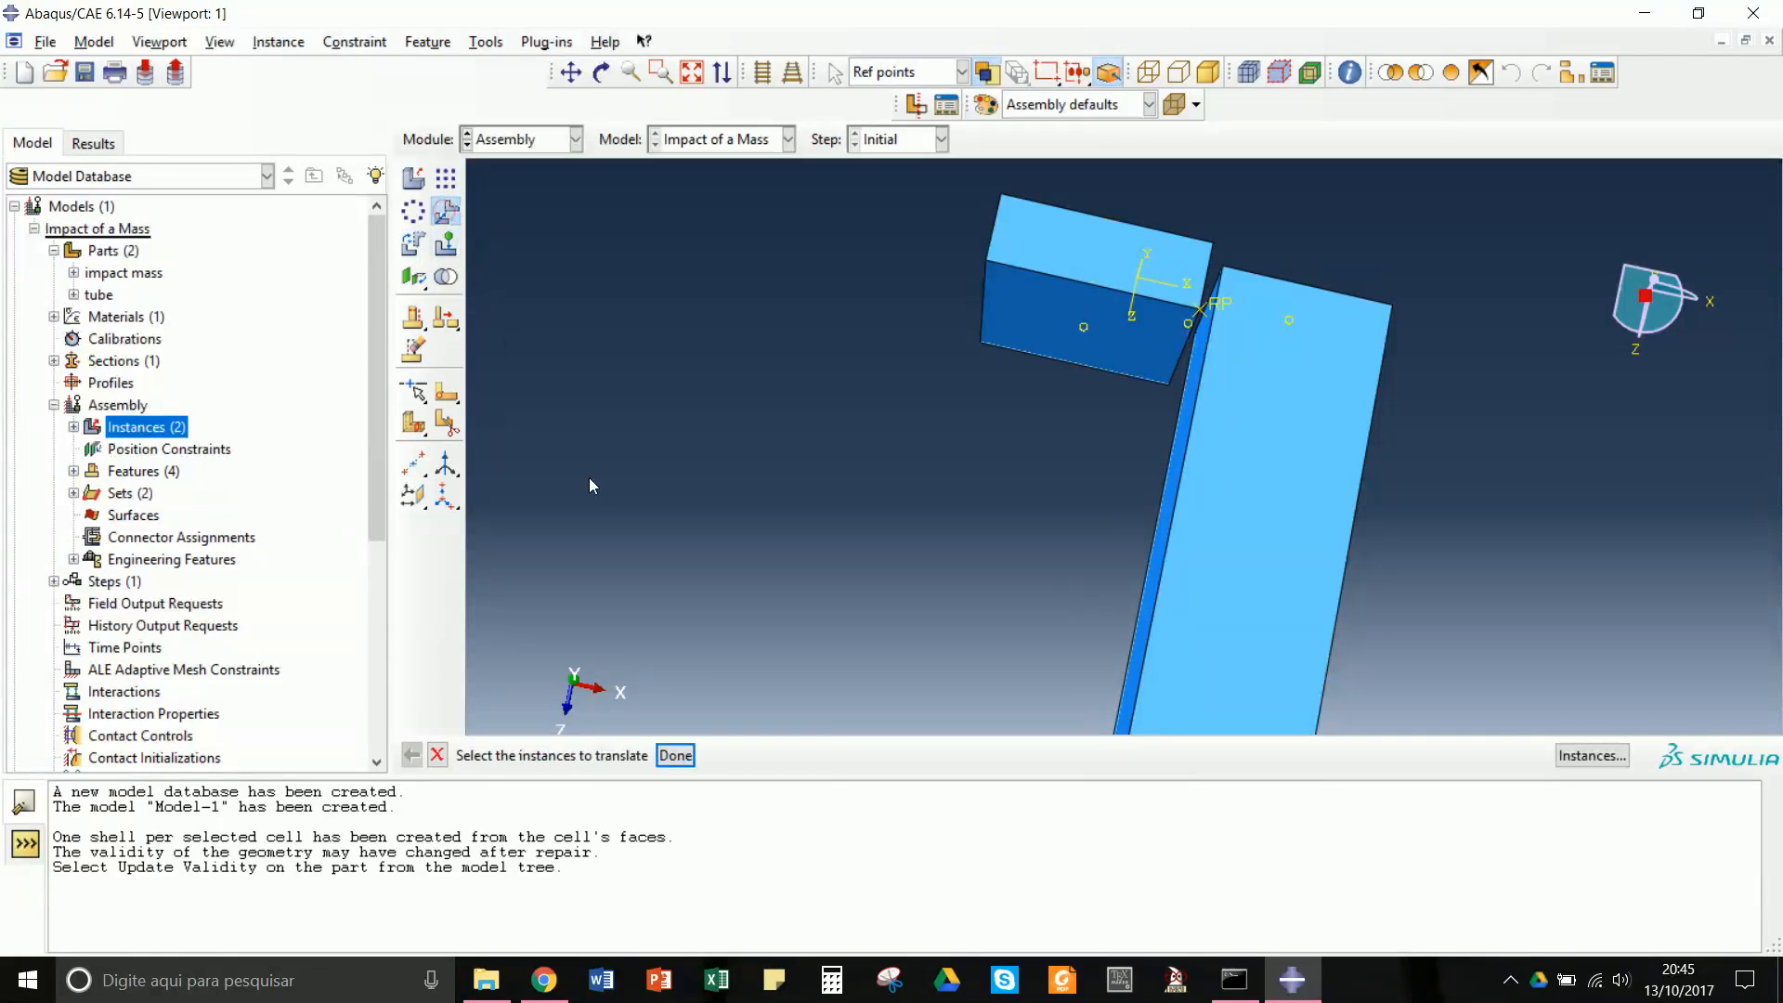
pyautogui.click(1014, 294)
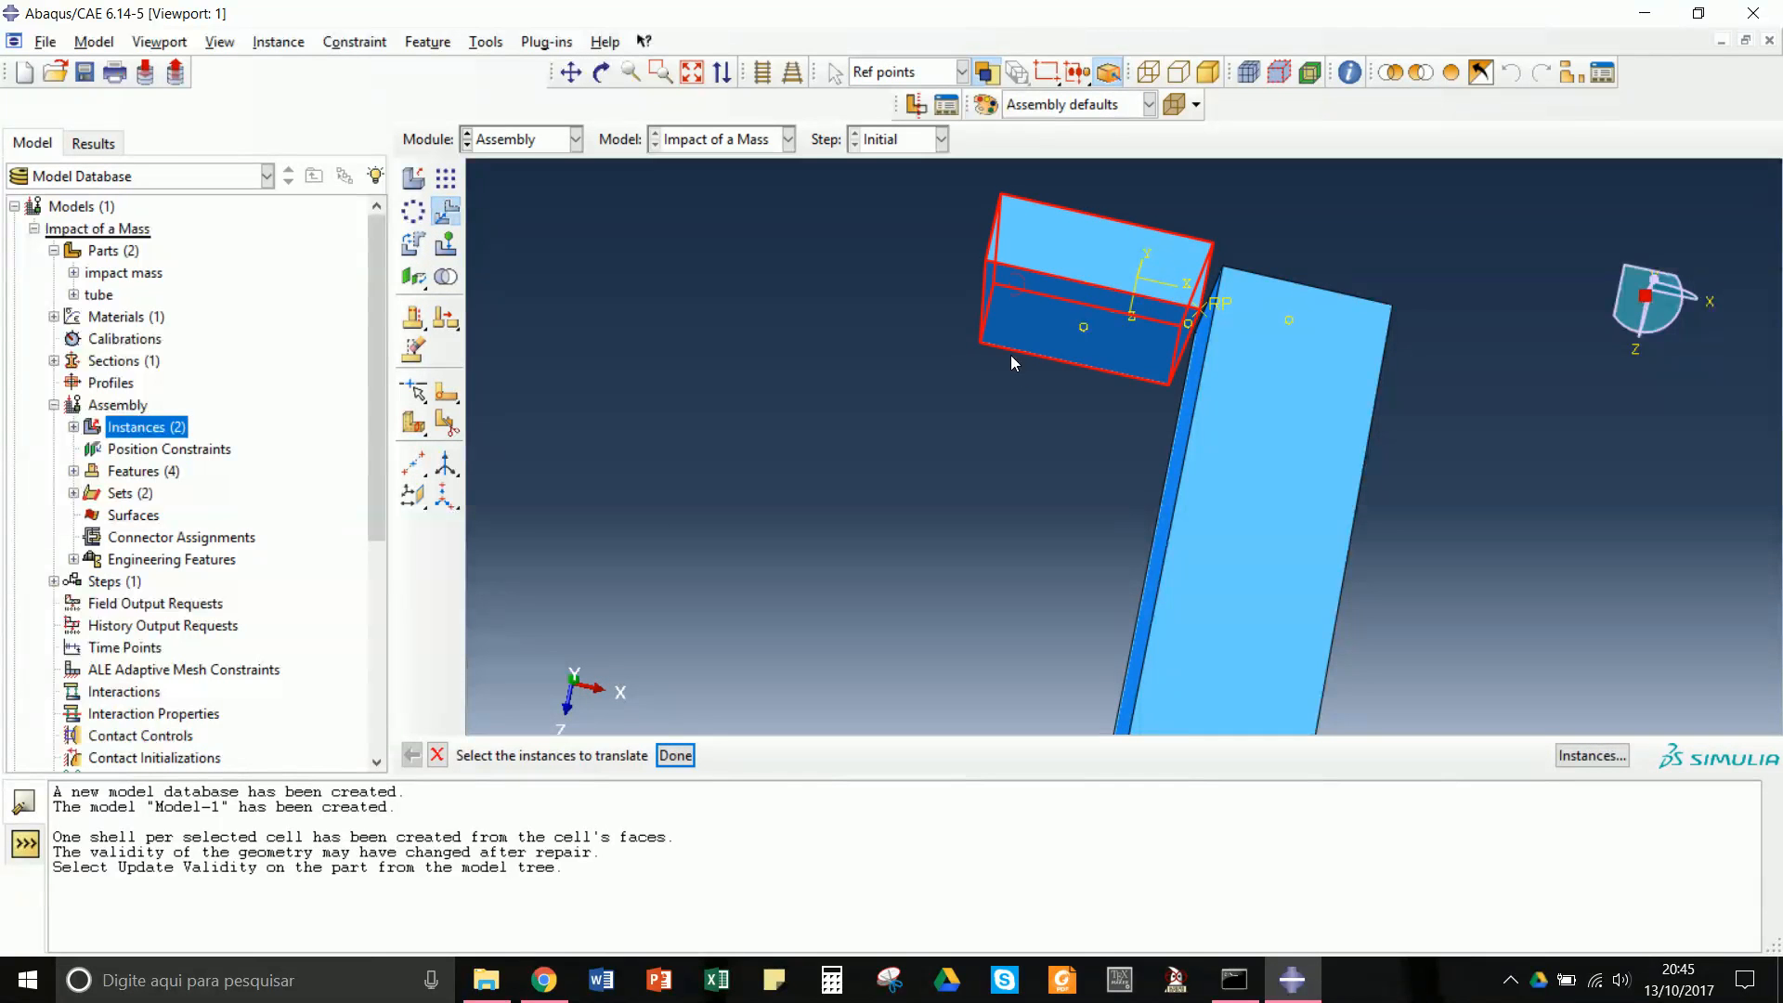
pyautogui.click(675, 755)
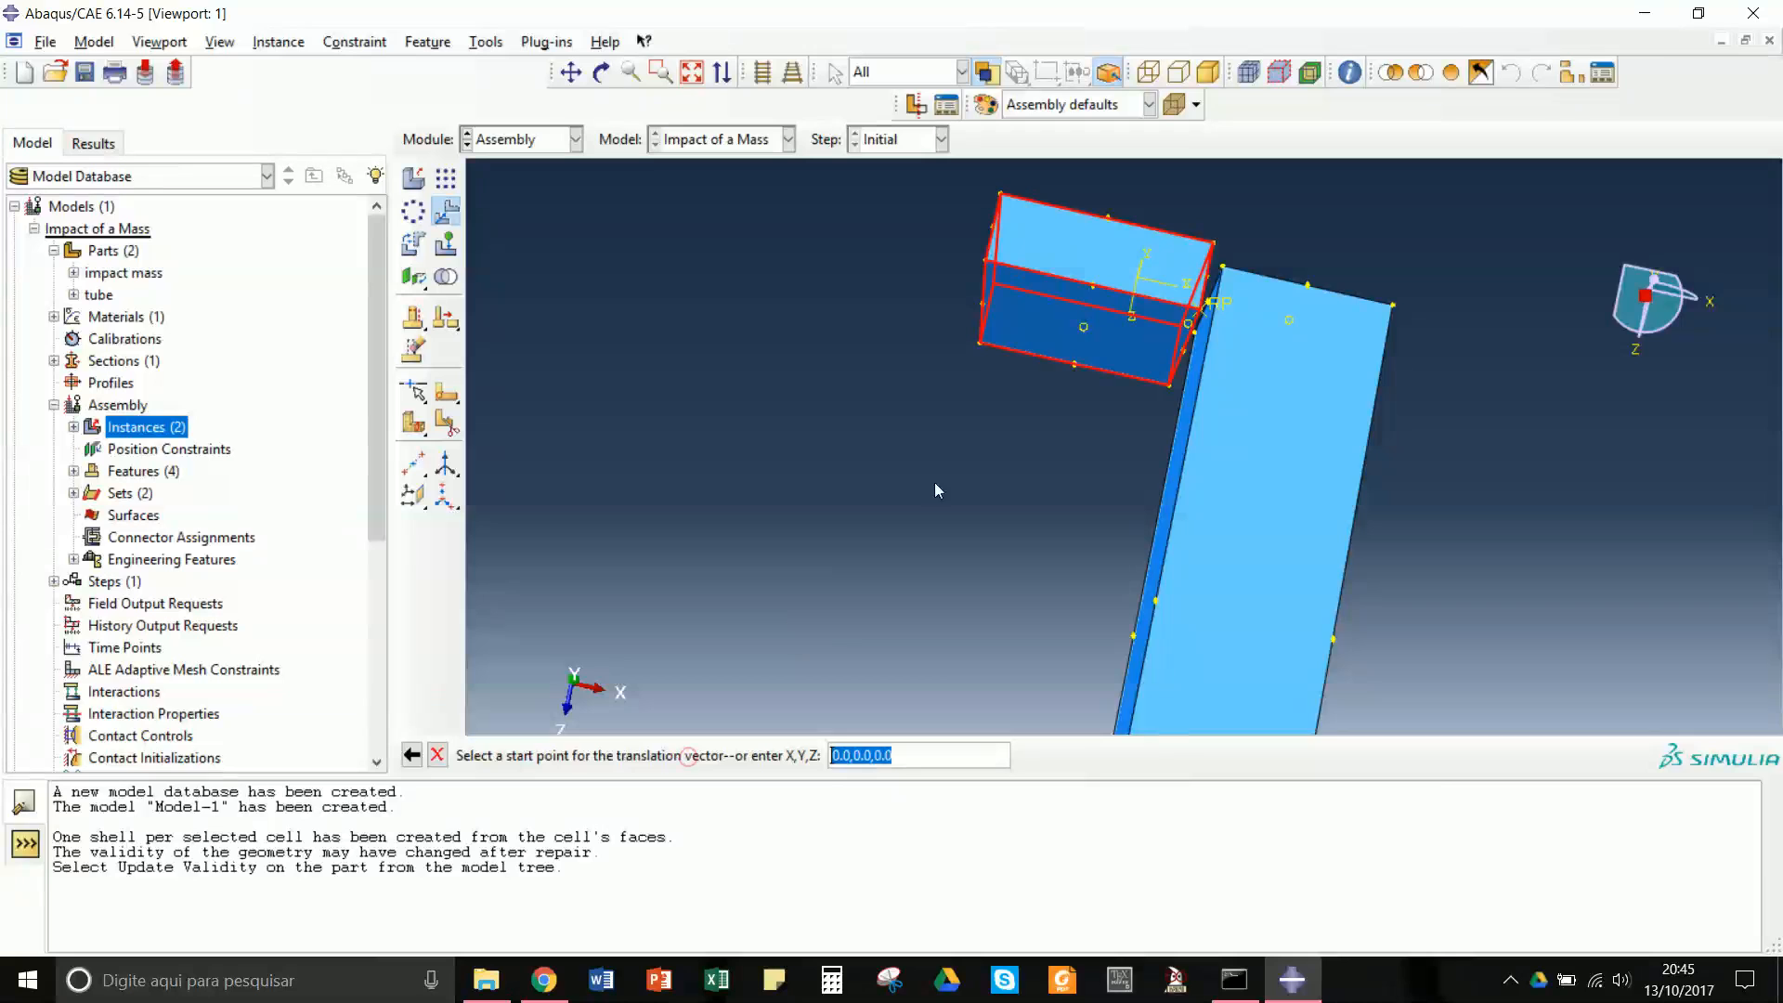
pyautogui.click(1081, 328)
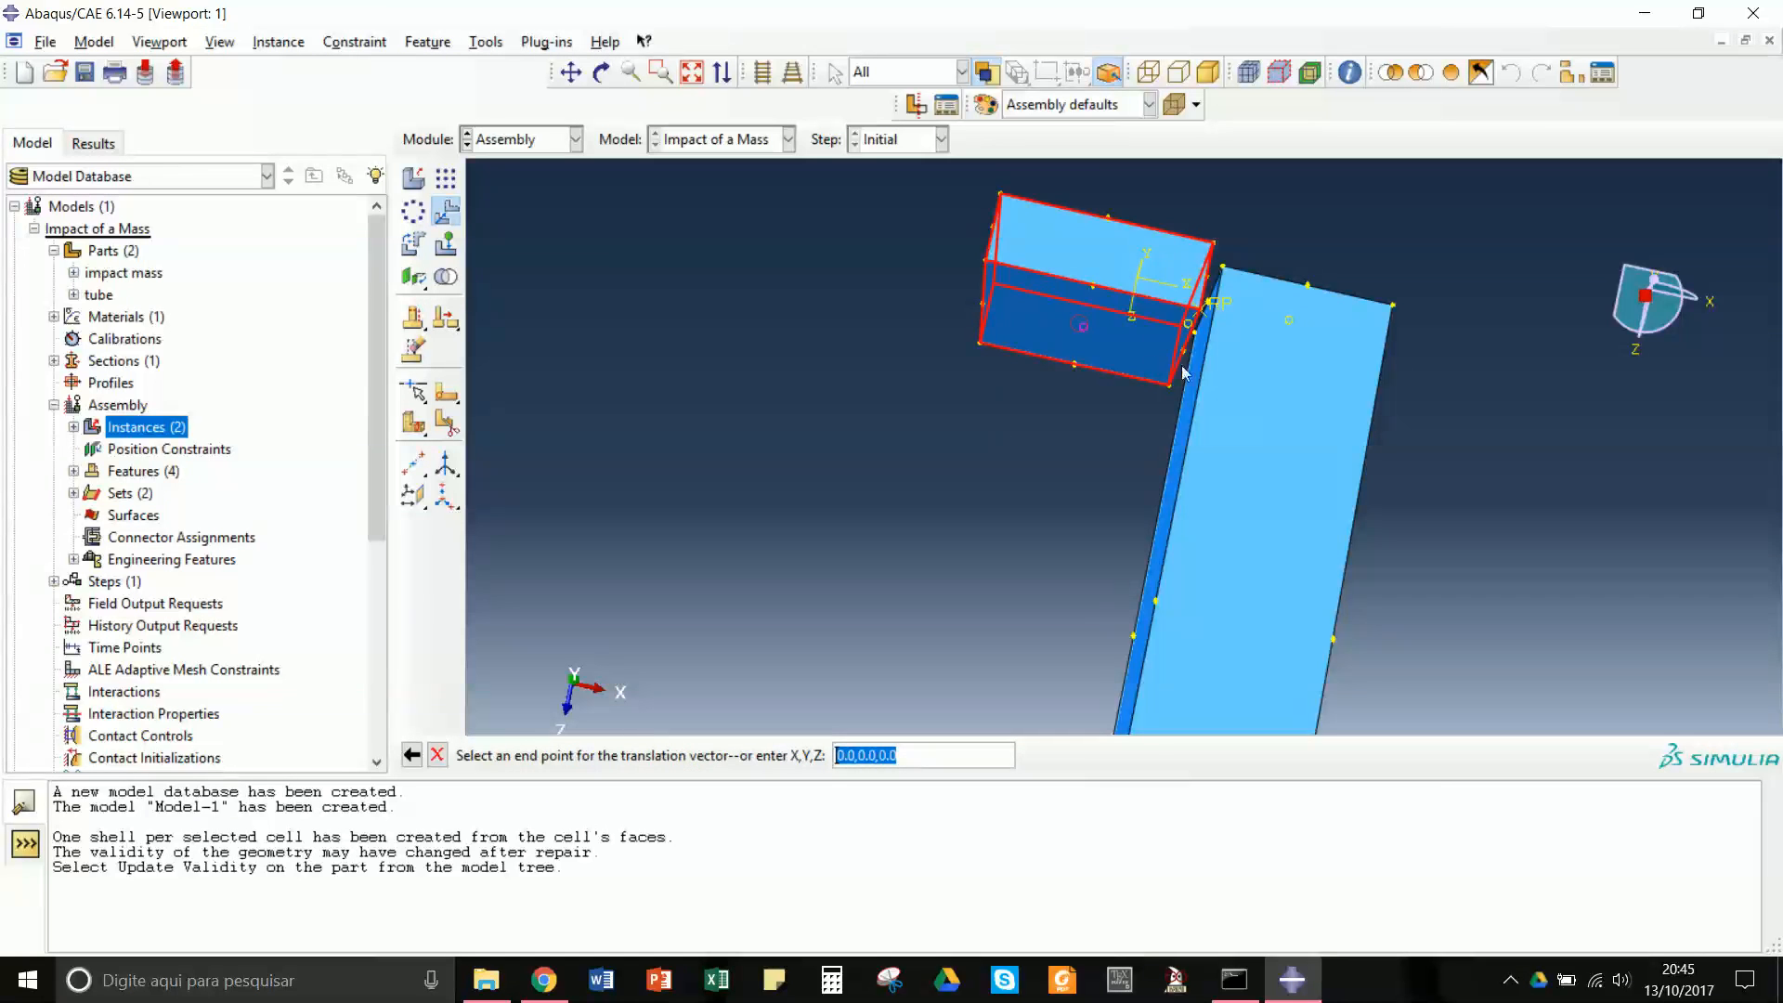
pyautogui.click(1289, 320)
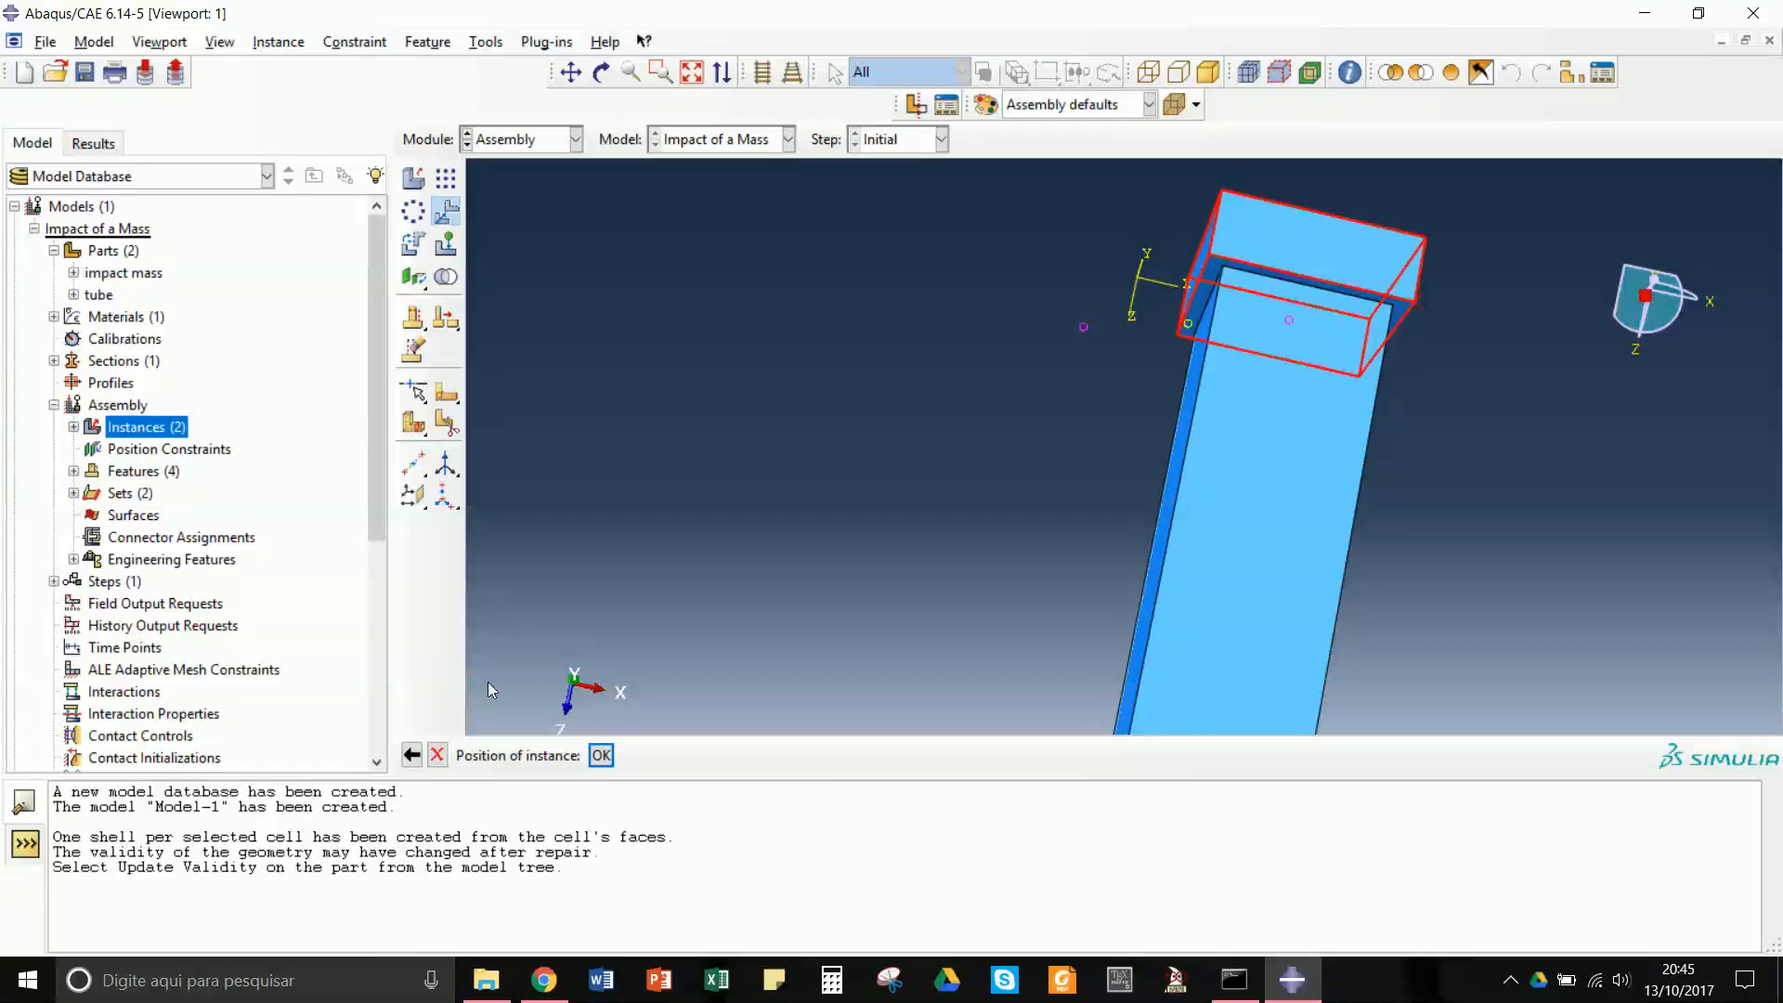
pyautogui.click(615, 754)
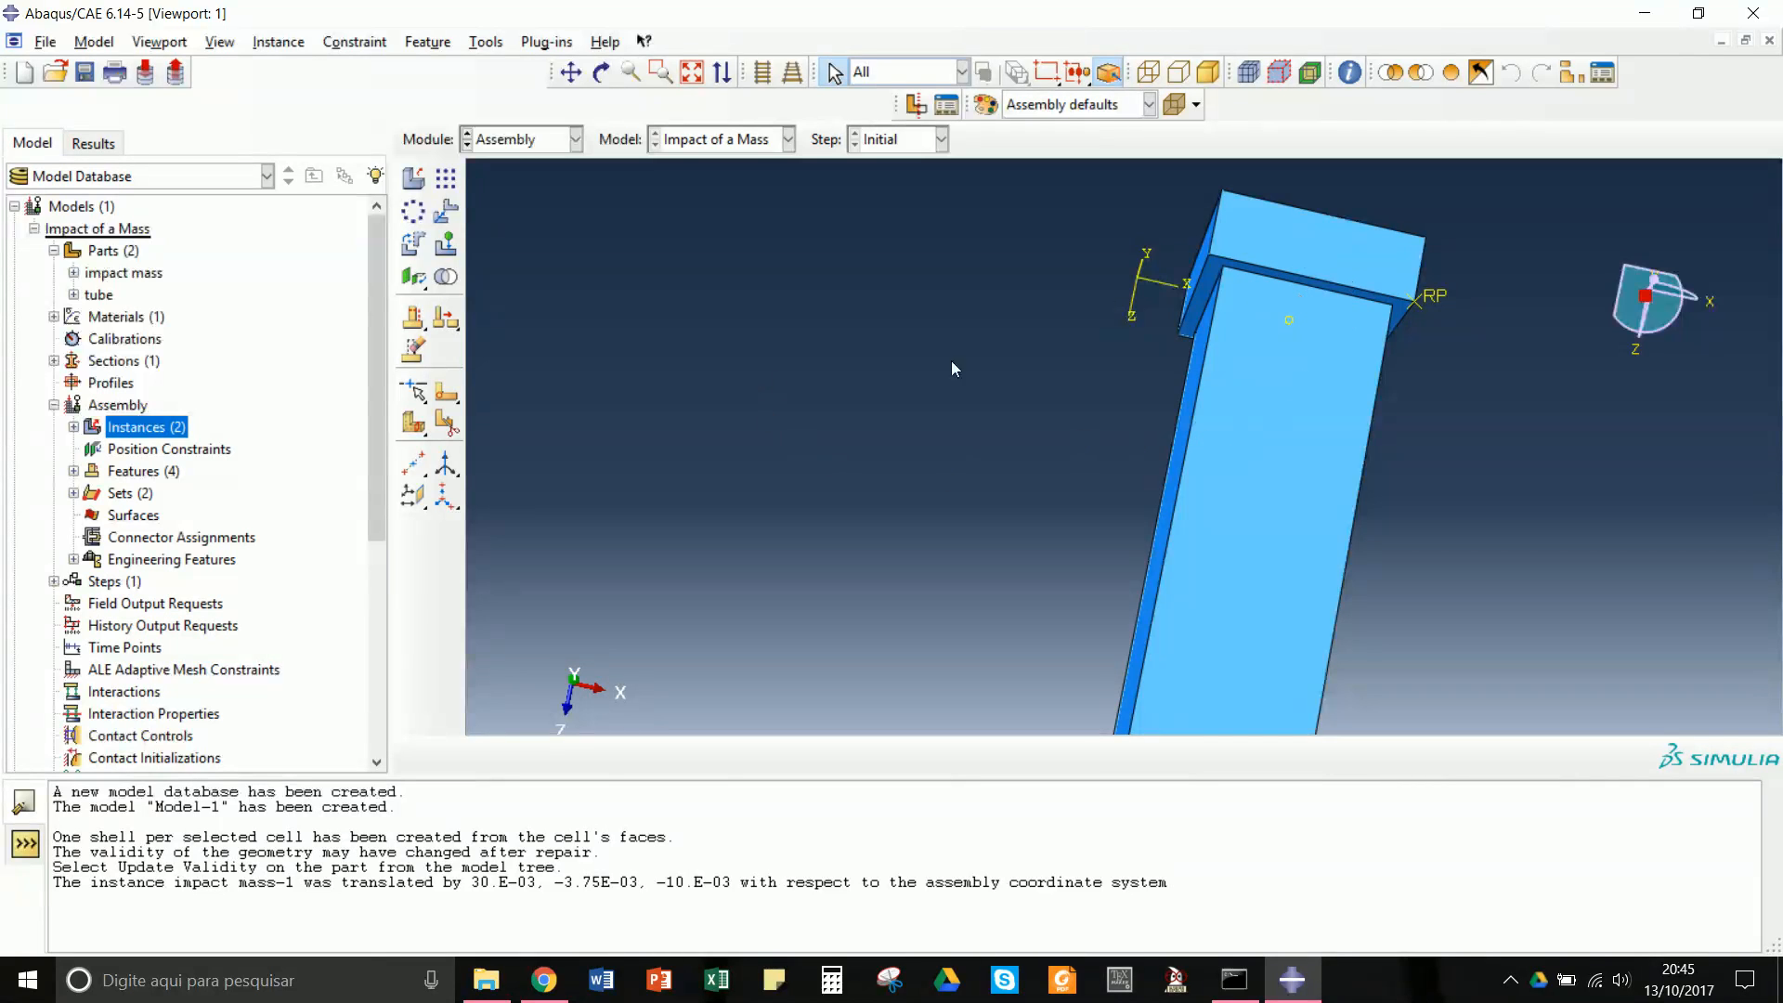
# - Create a datum point at the centre of the impact mass block, midway between two corners on its body diagonal
pyautogui.scroll(2, 1361, 204)
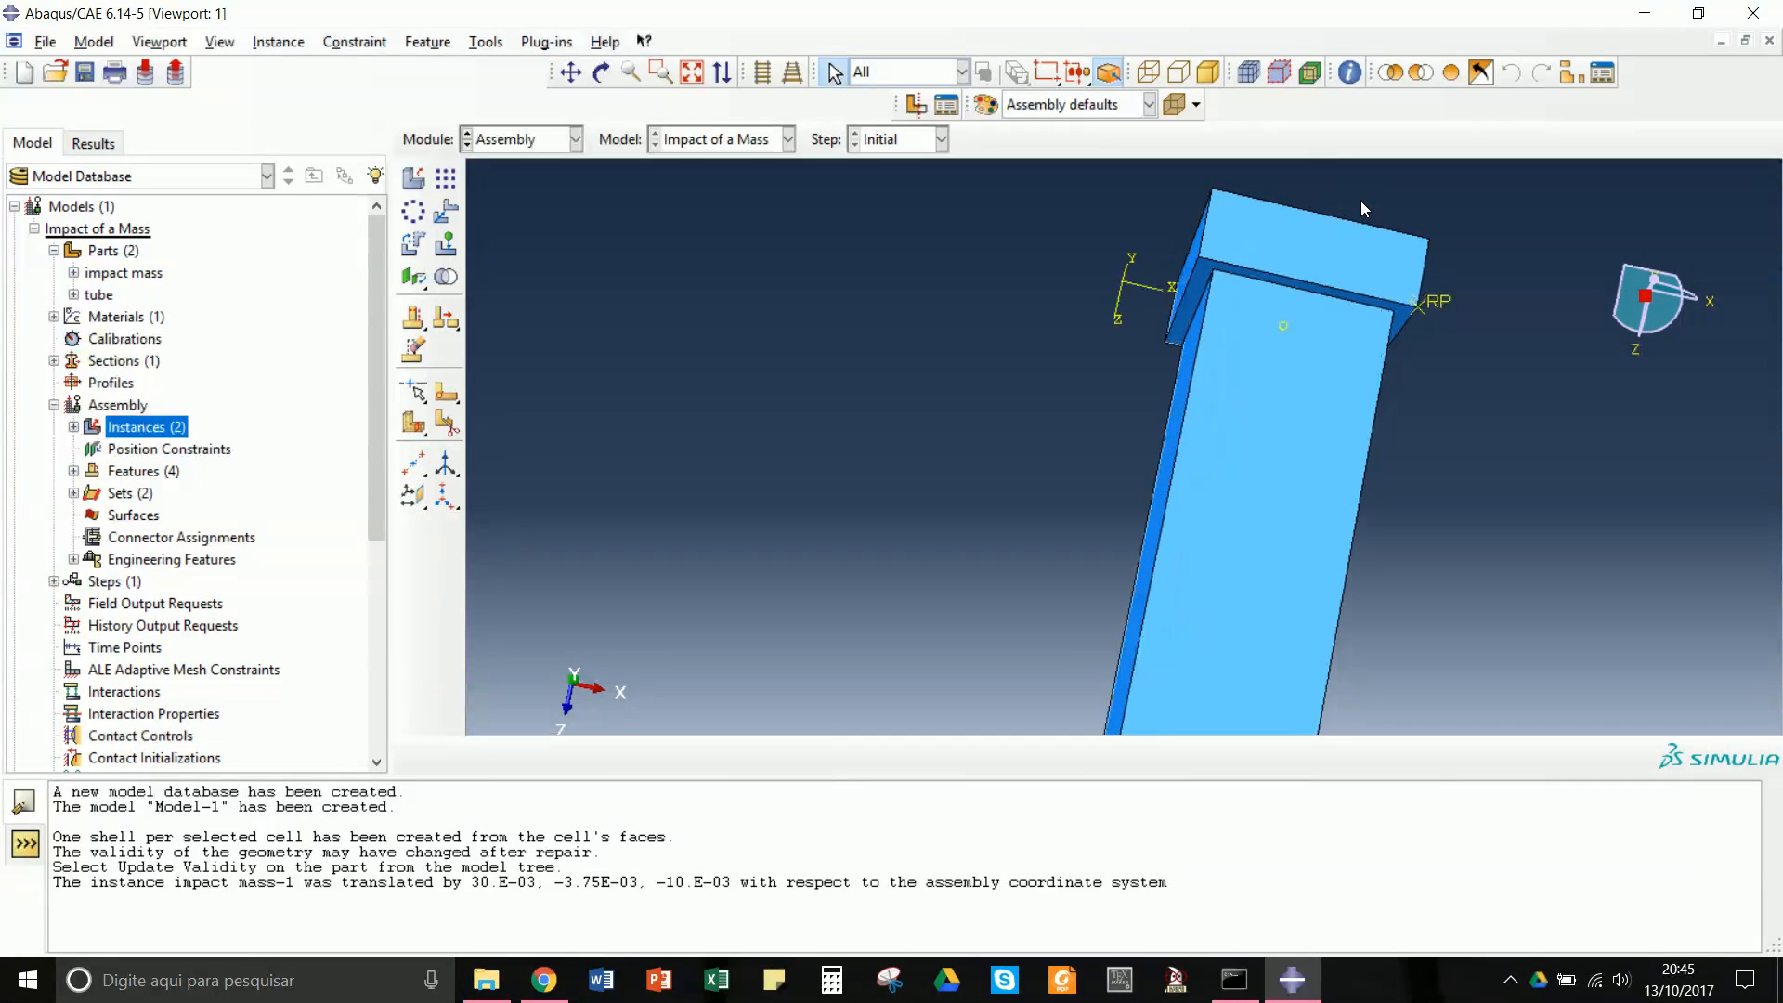
pyautogui.scroll(-3, 1361, 200)
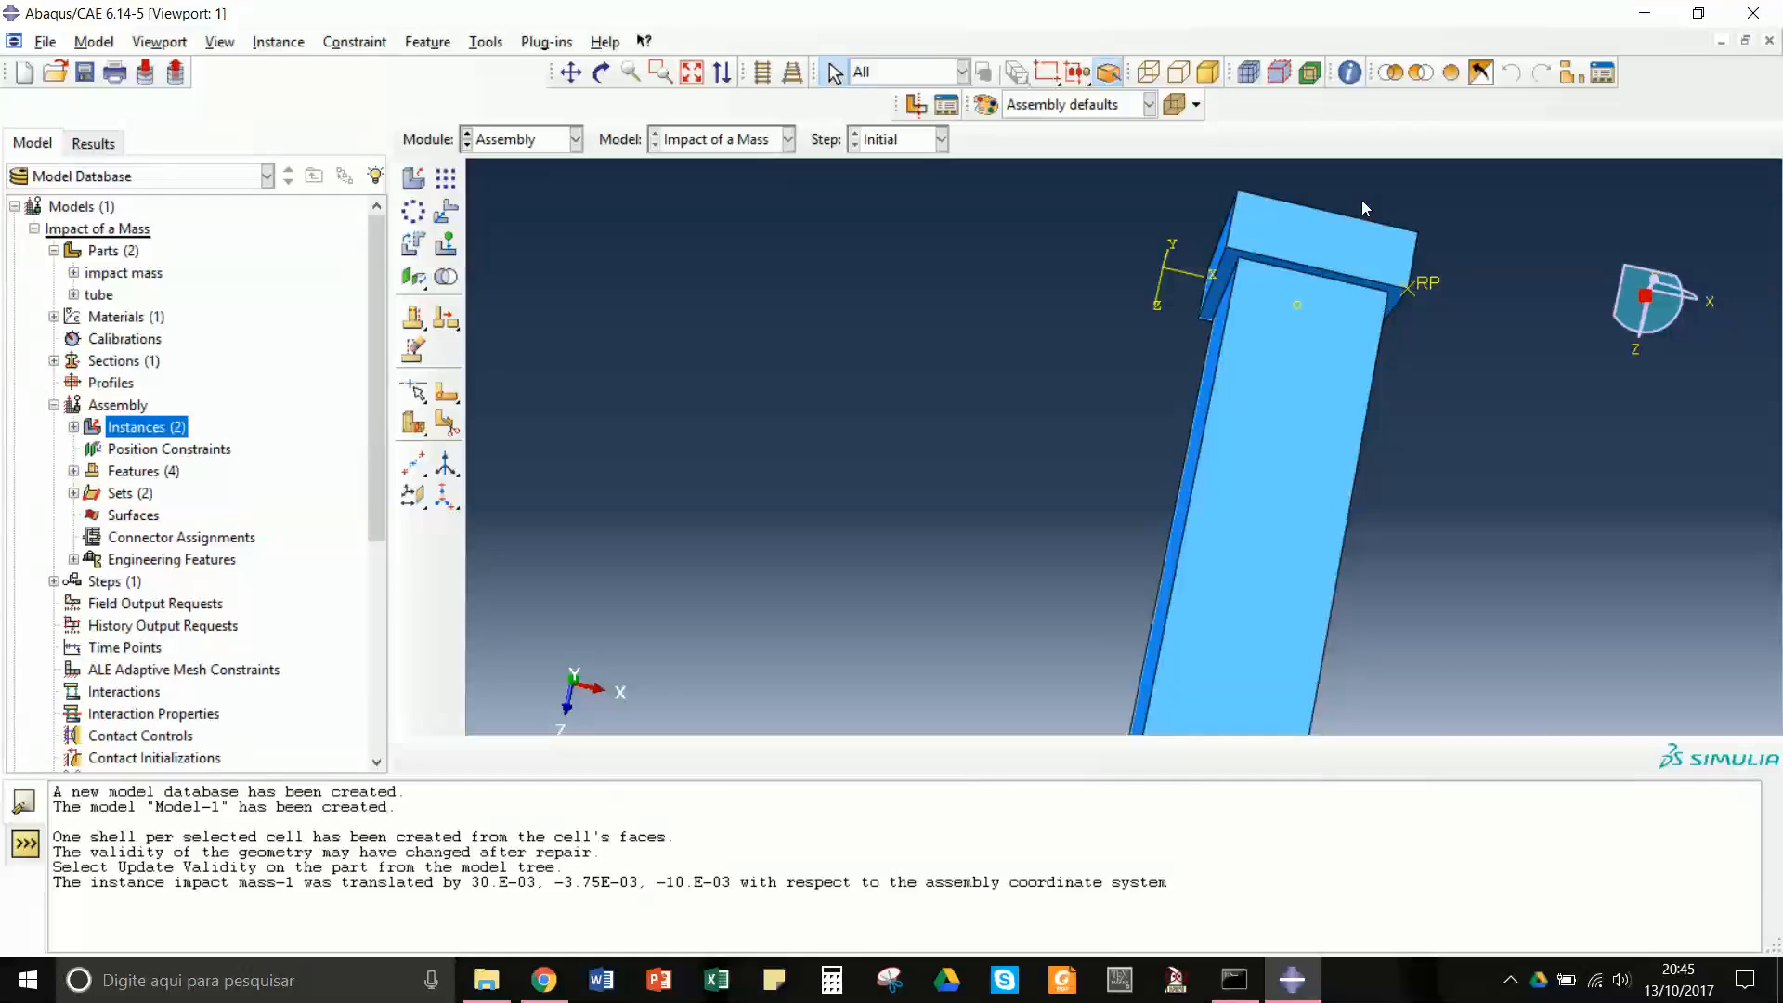
pyautogui.click(570, 72)
pyautogui.moveTo(1281, 363); pyautogui.dragTo(1019, 550)
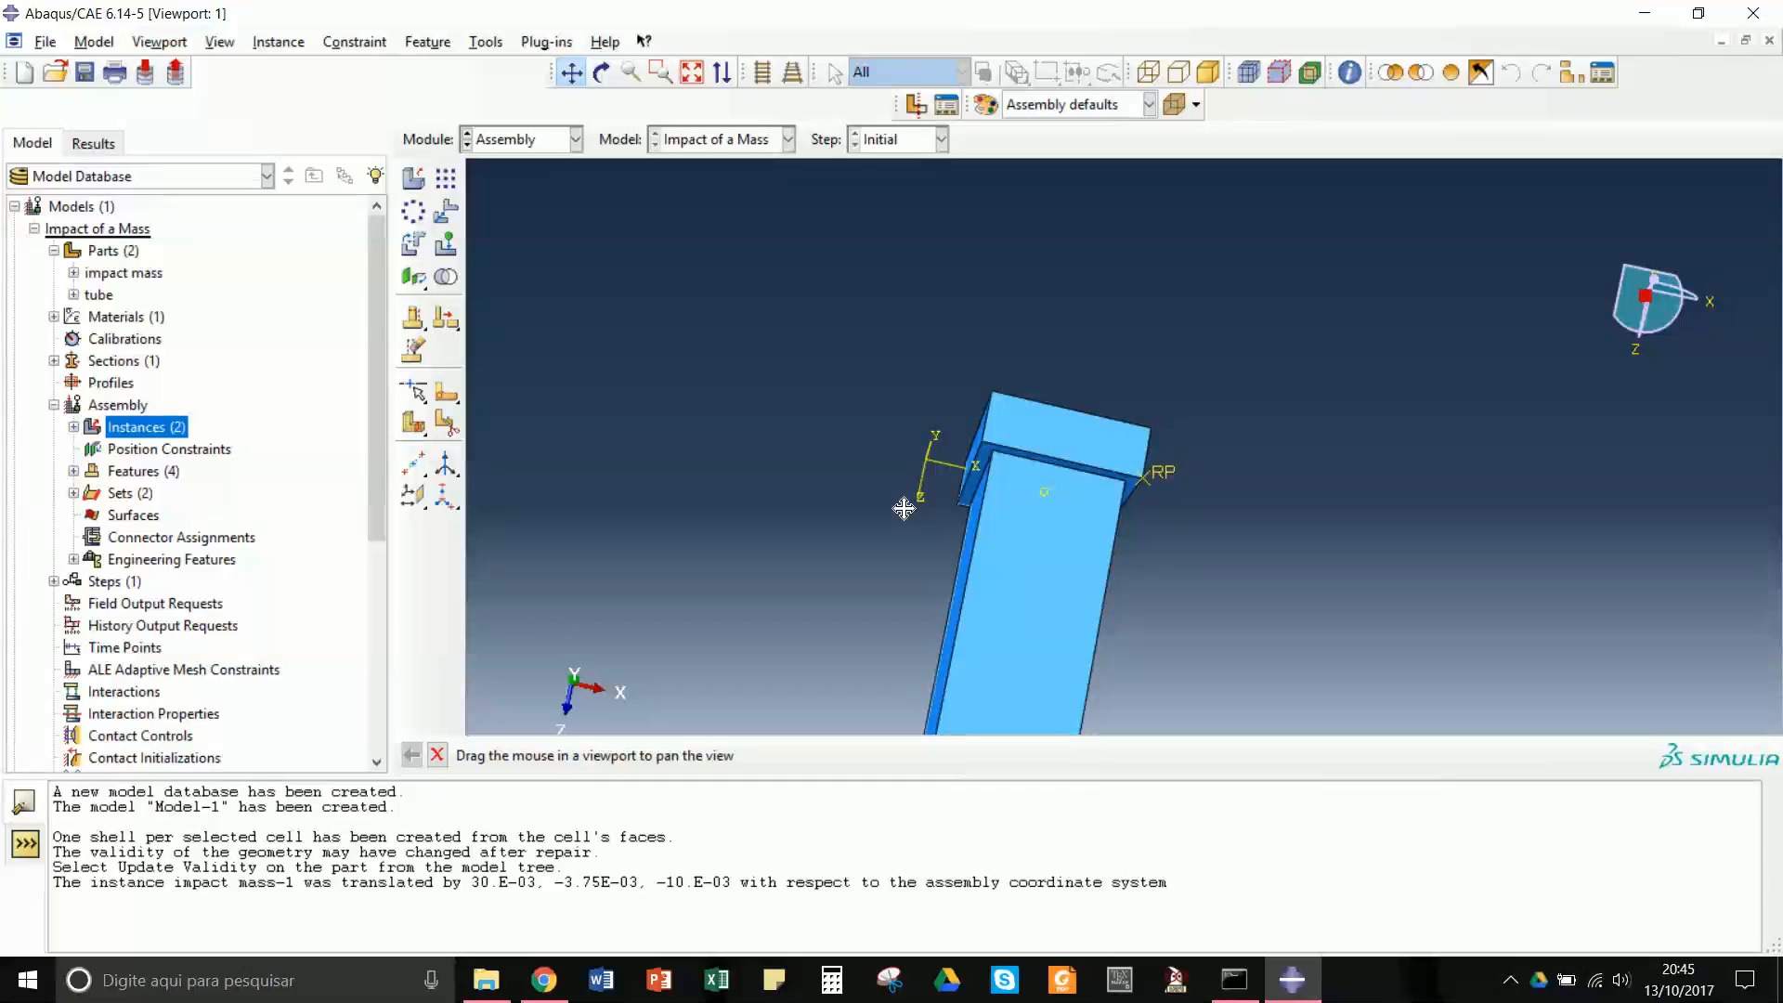
pyautogui.click(600, 73)
pyautogui.moveTo(1072, 494); pyautogui.dragTo(980, 593)
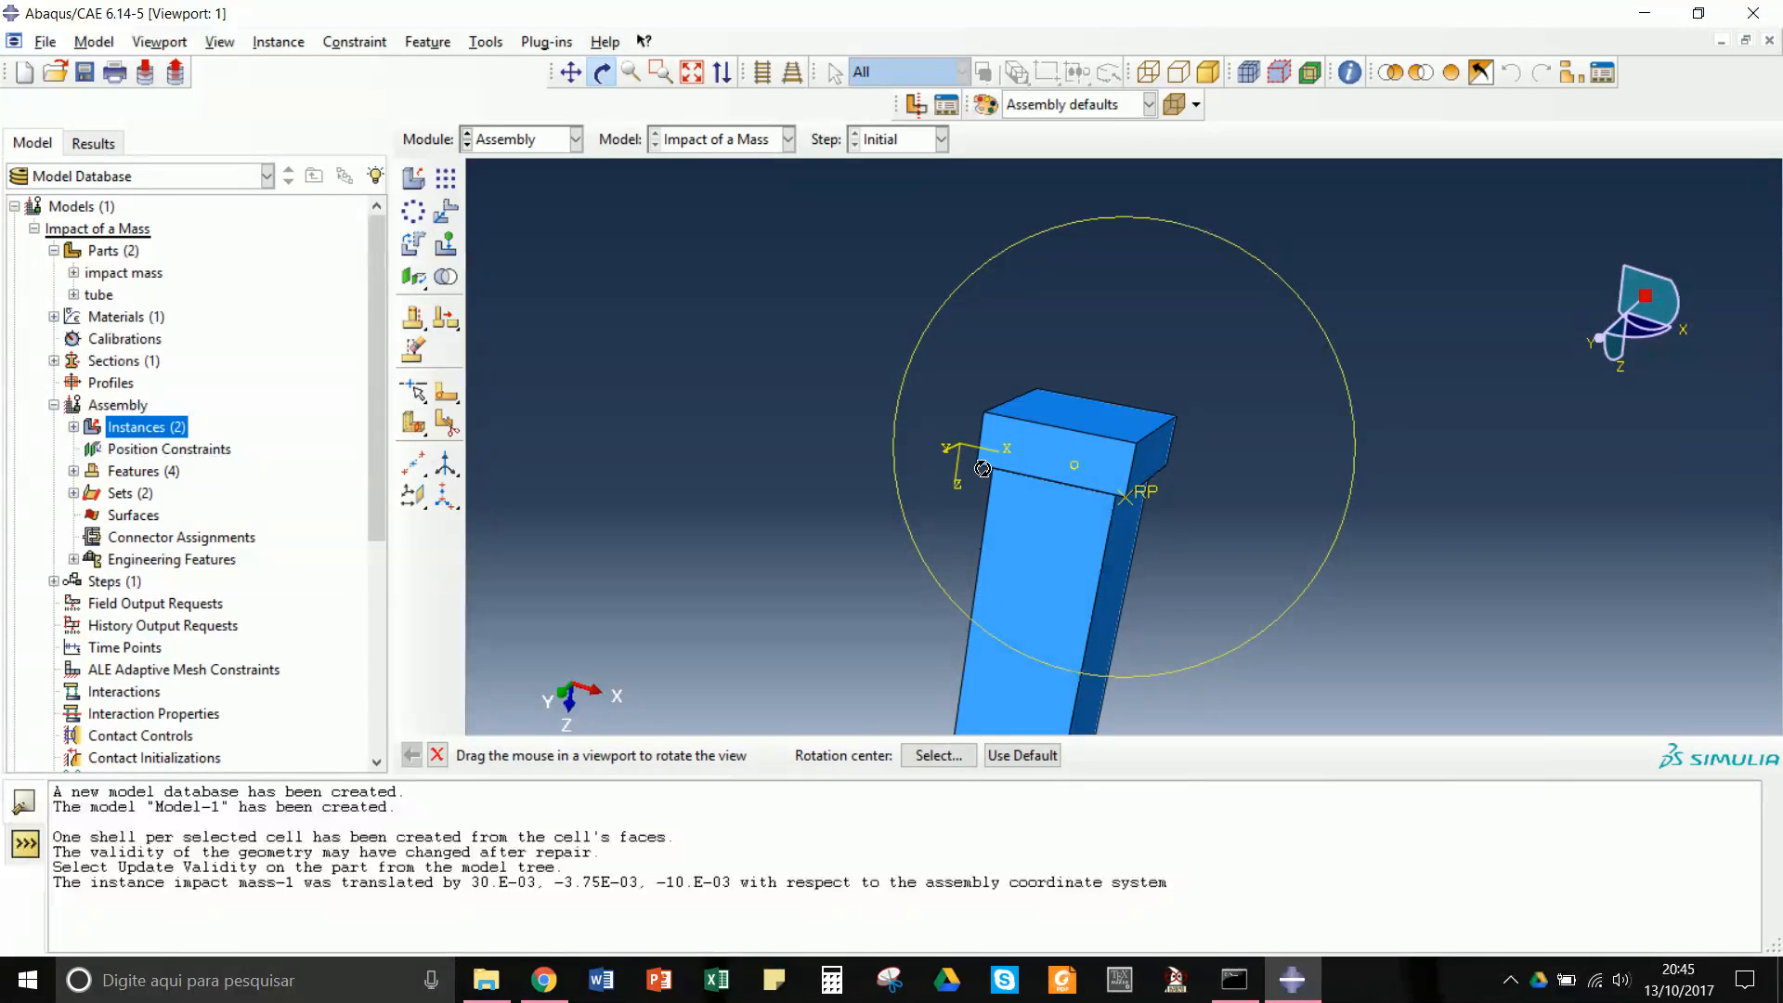
pyautogui.press('Escape')
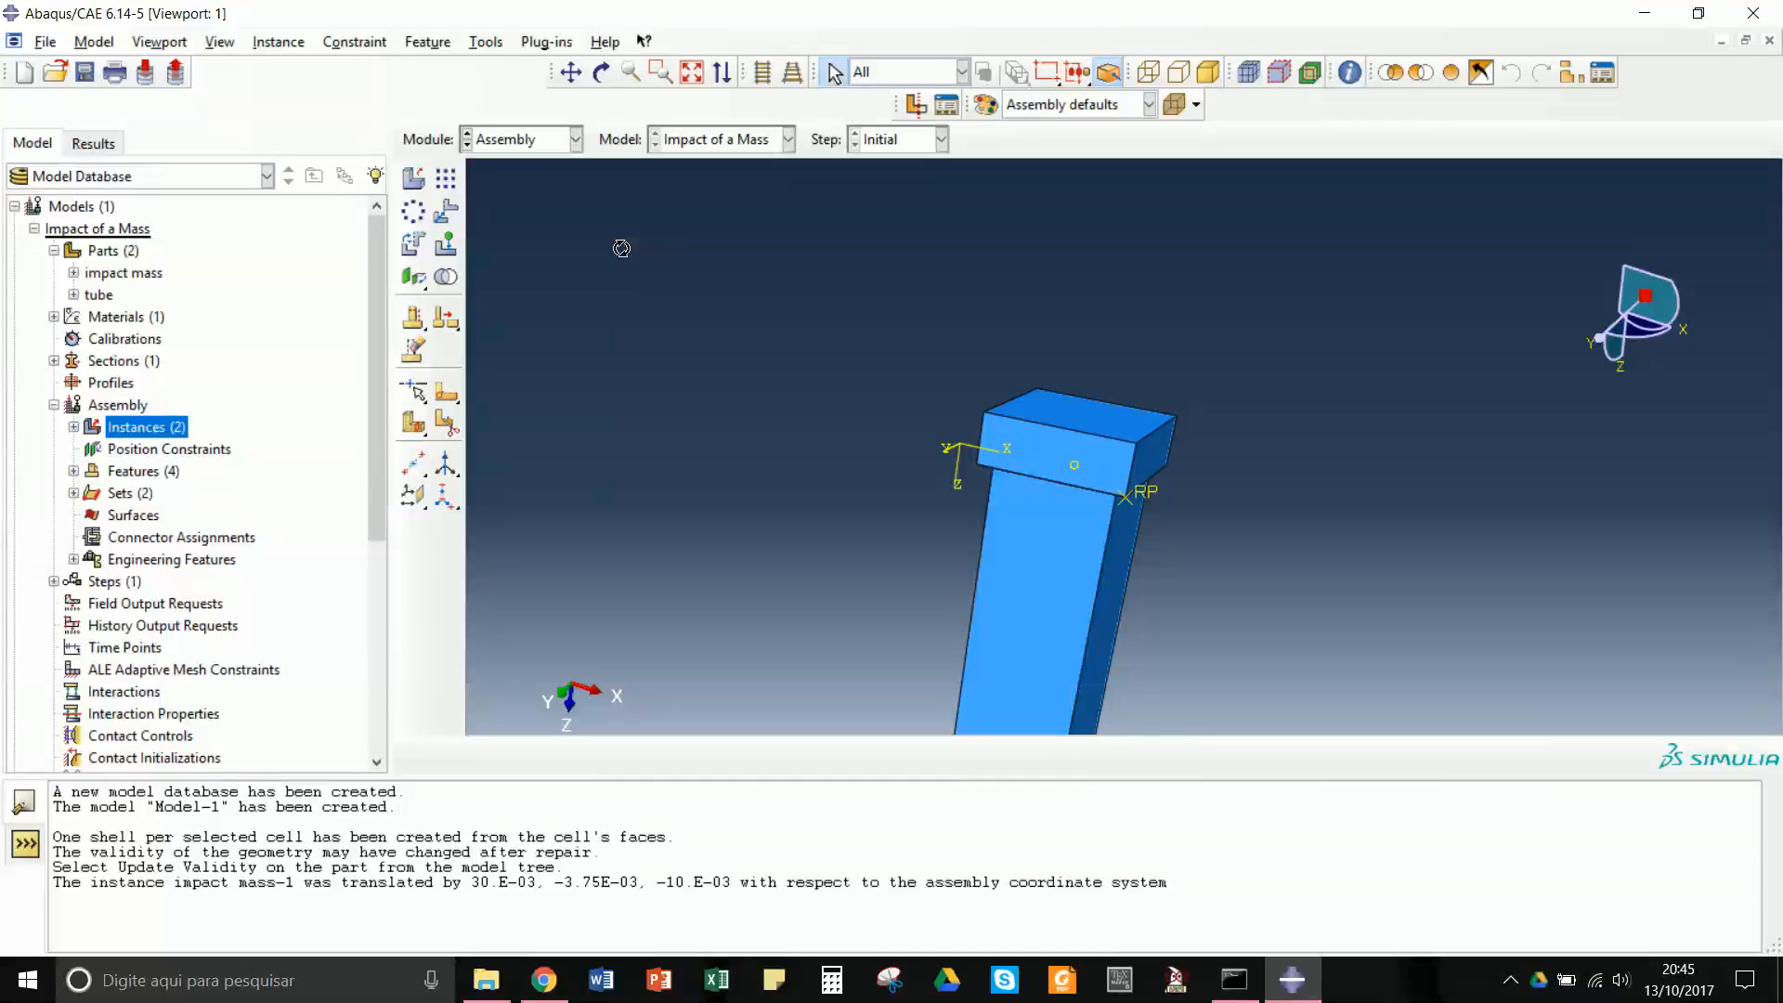
pyautogui.click(485, 42)
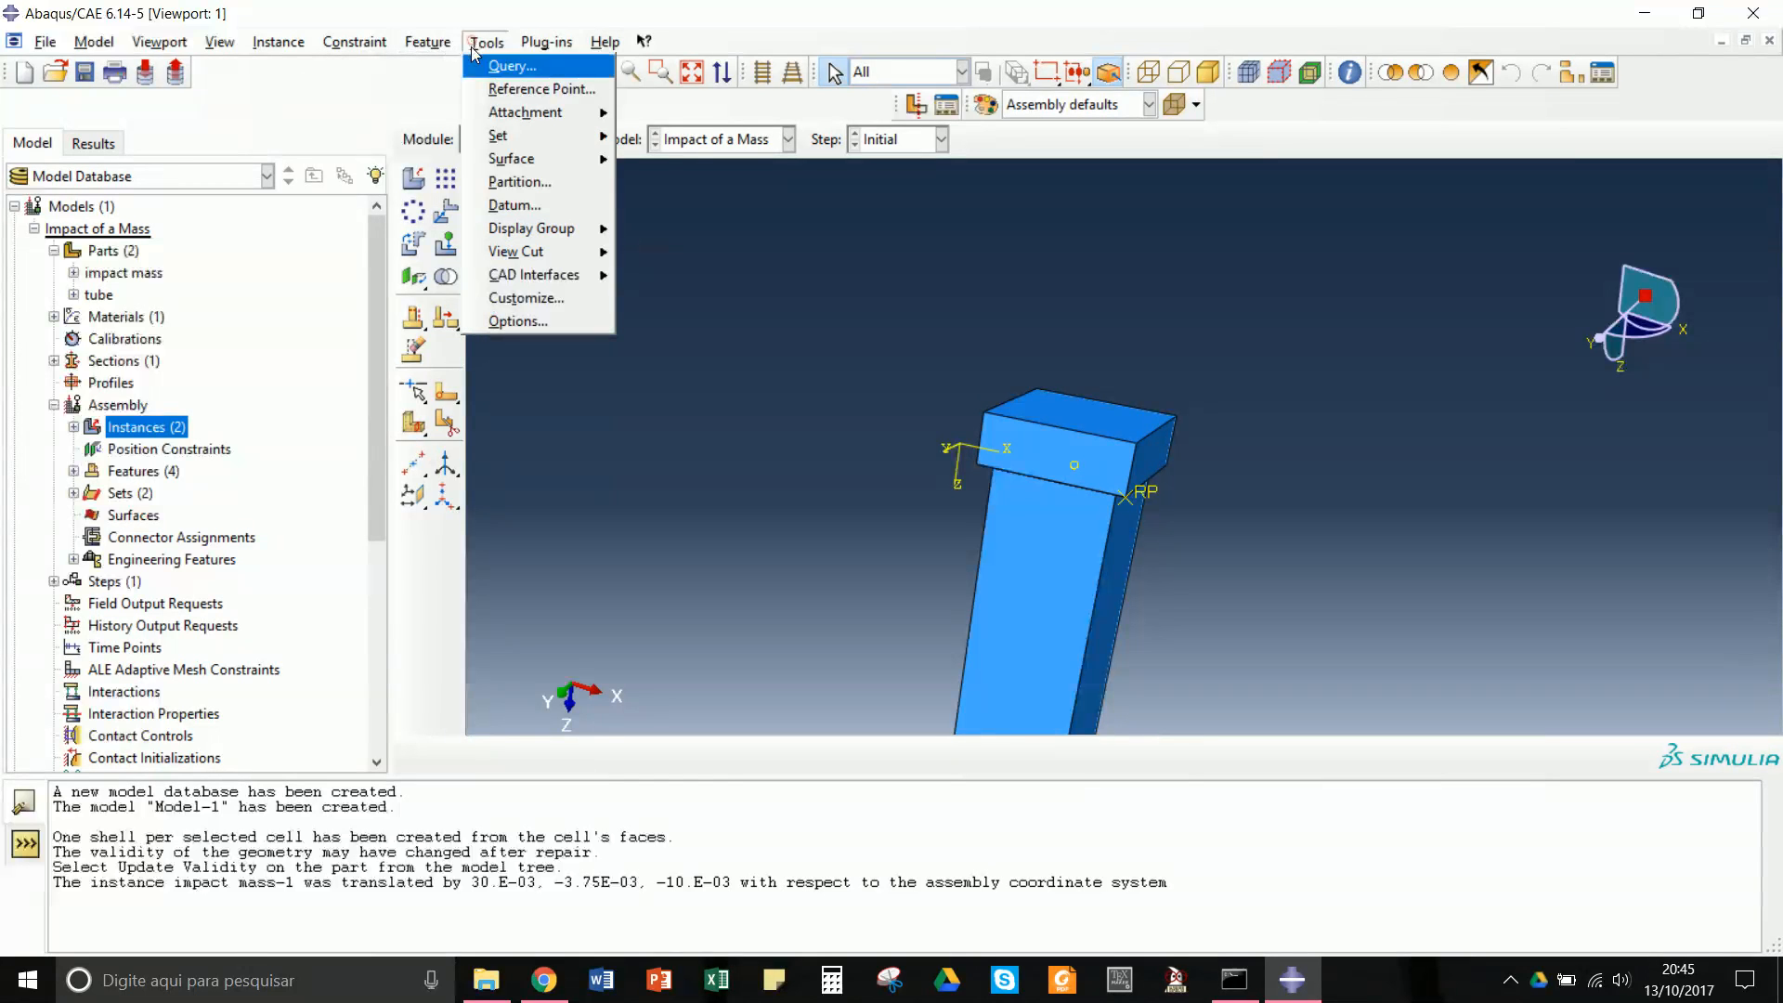
pyautogui.click(520, 205)
pyautogui.scroll(3, 1033, 409)
pyautogui.scroll(-6, 1033, 408)
pyautogui.scroll(-2, 1046, 399)
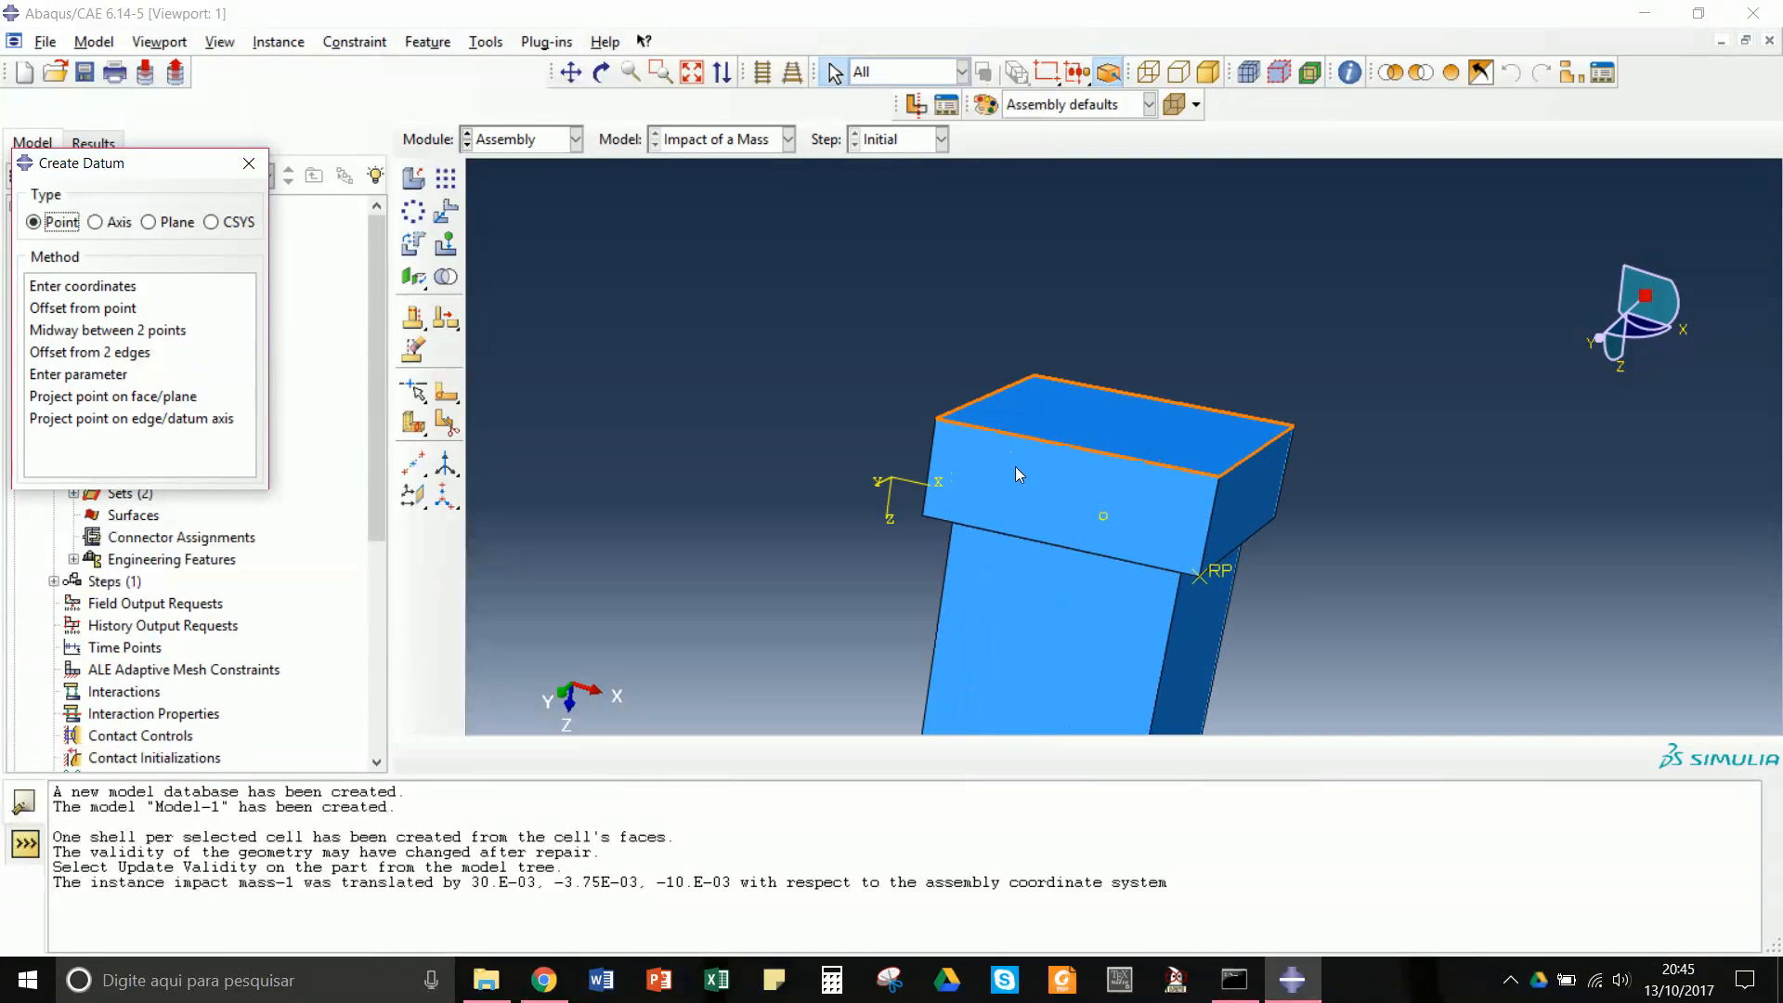
pyautogui.click(66, 330)
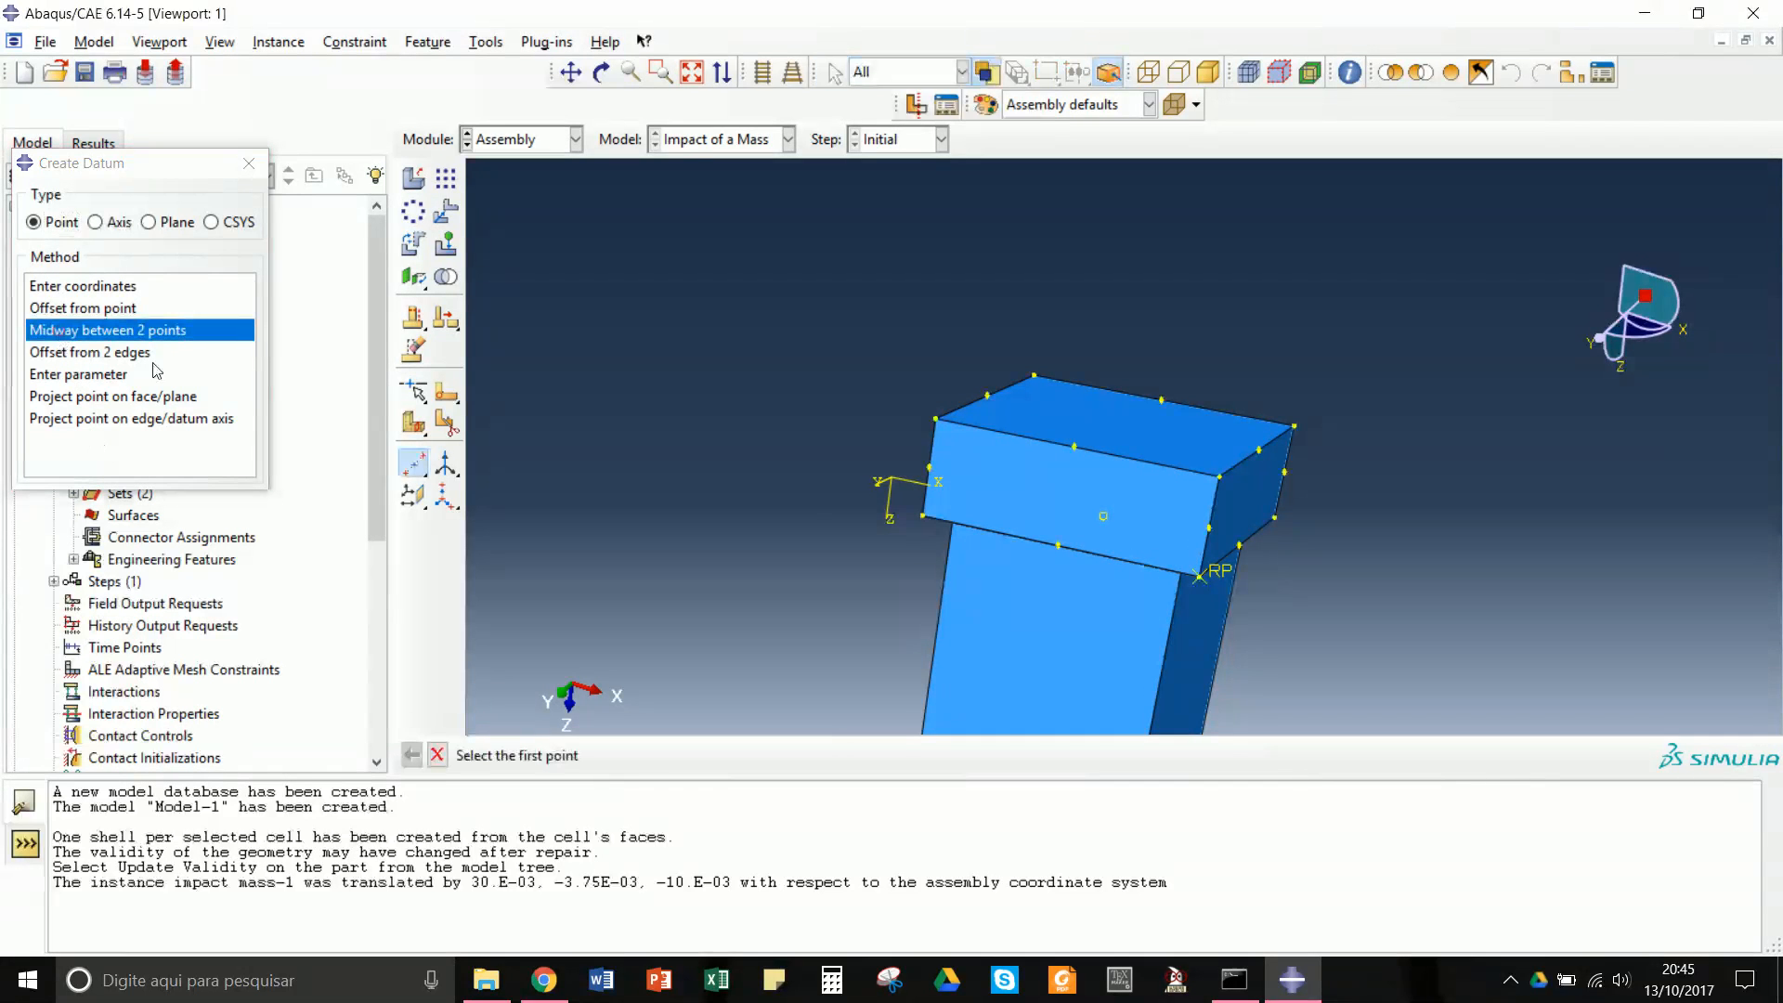
pyautogui.click(925, 518)
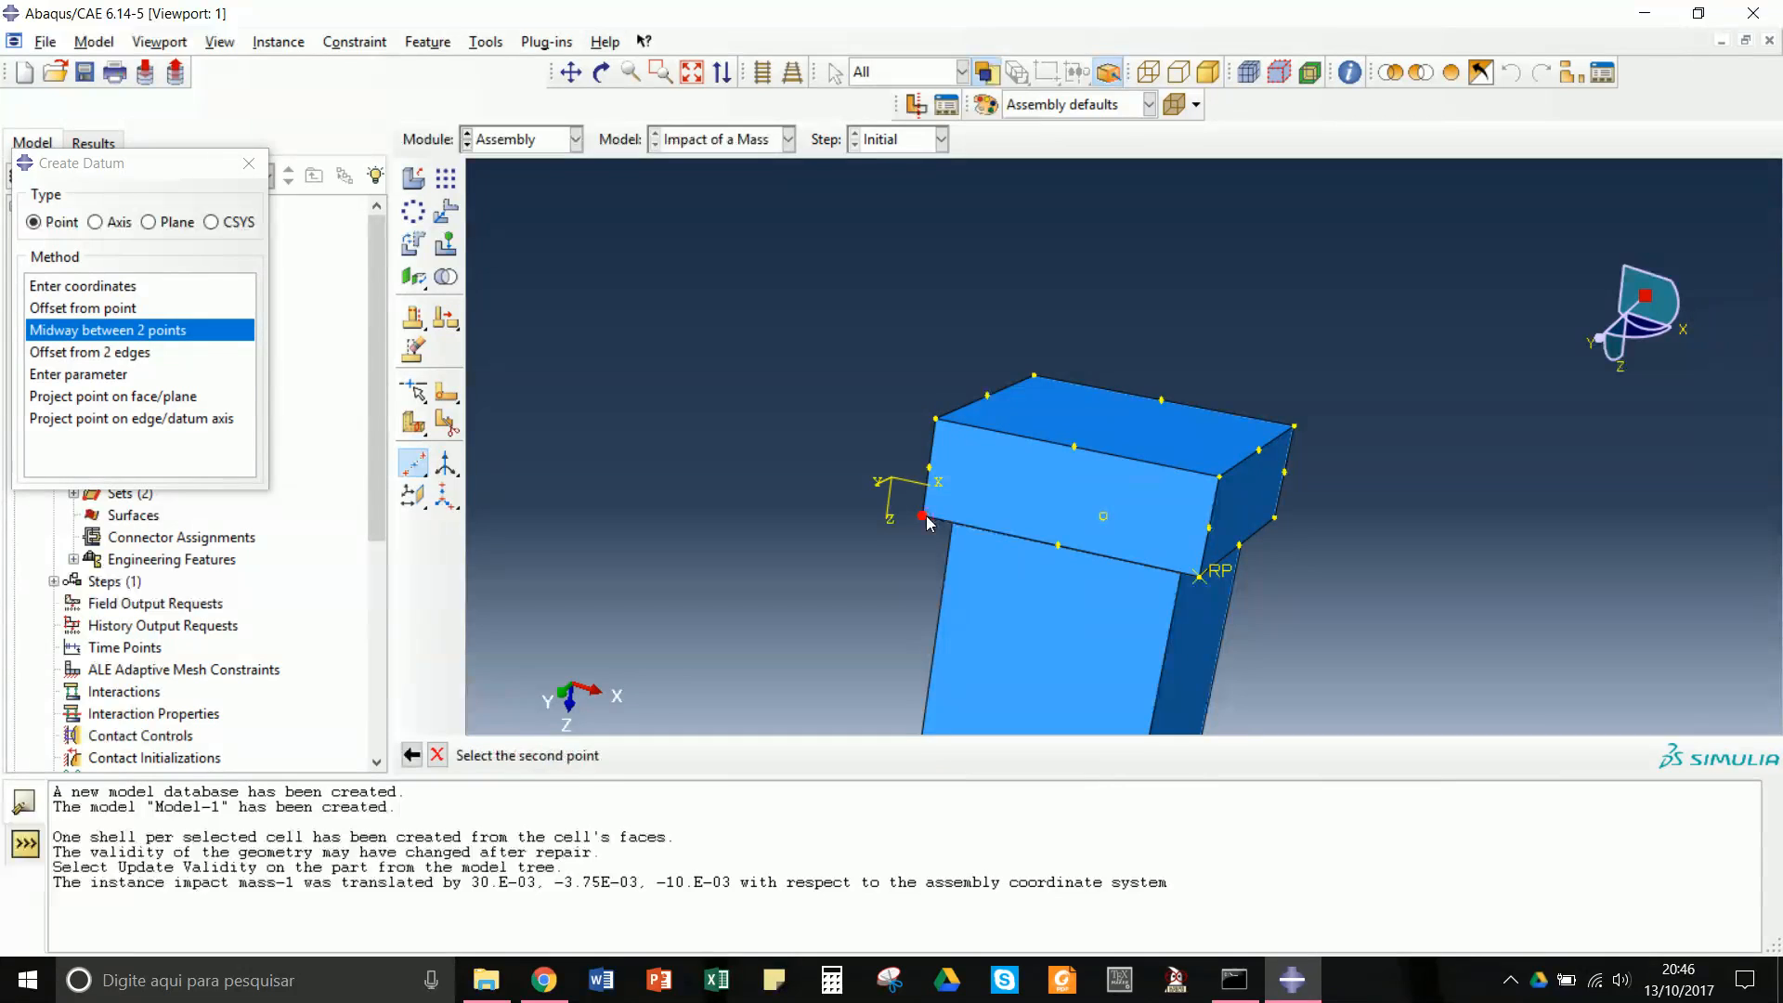
pyautogui.click(1296, 429)
pyautogui.click(248, 164)
# - Try to translate the impact mass instance from the tube end's centre point to the datum point at the mass block's centre
pyautogui.click(448, 213)
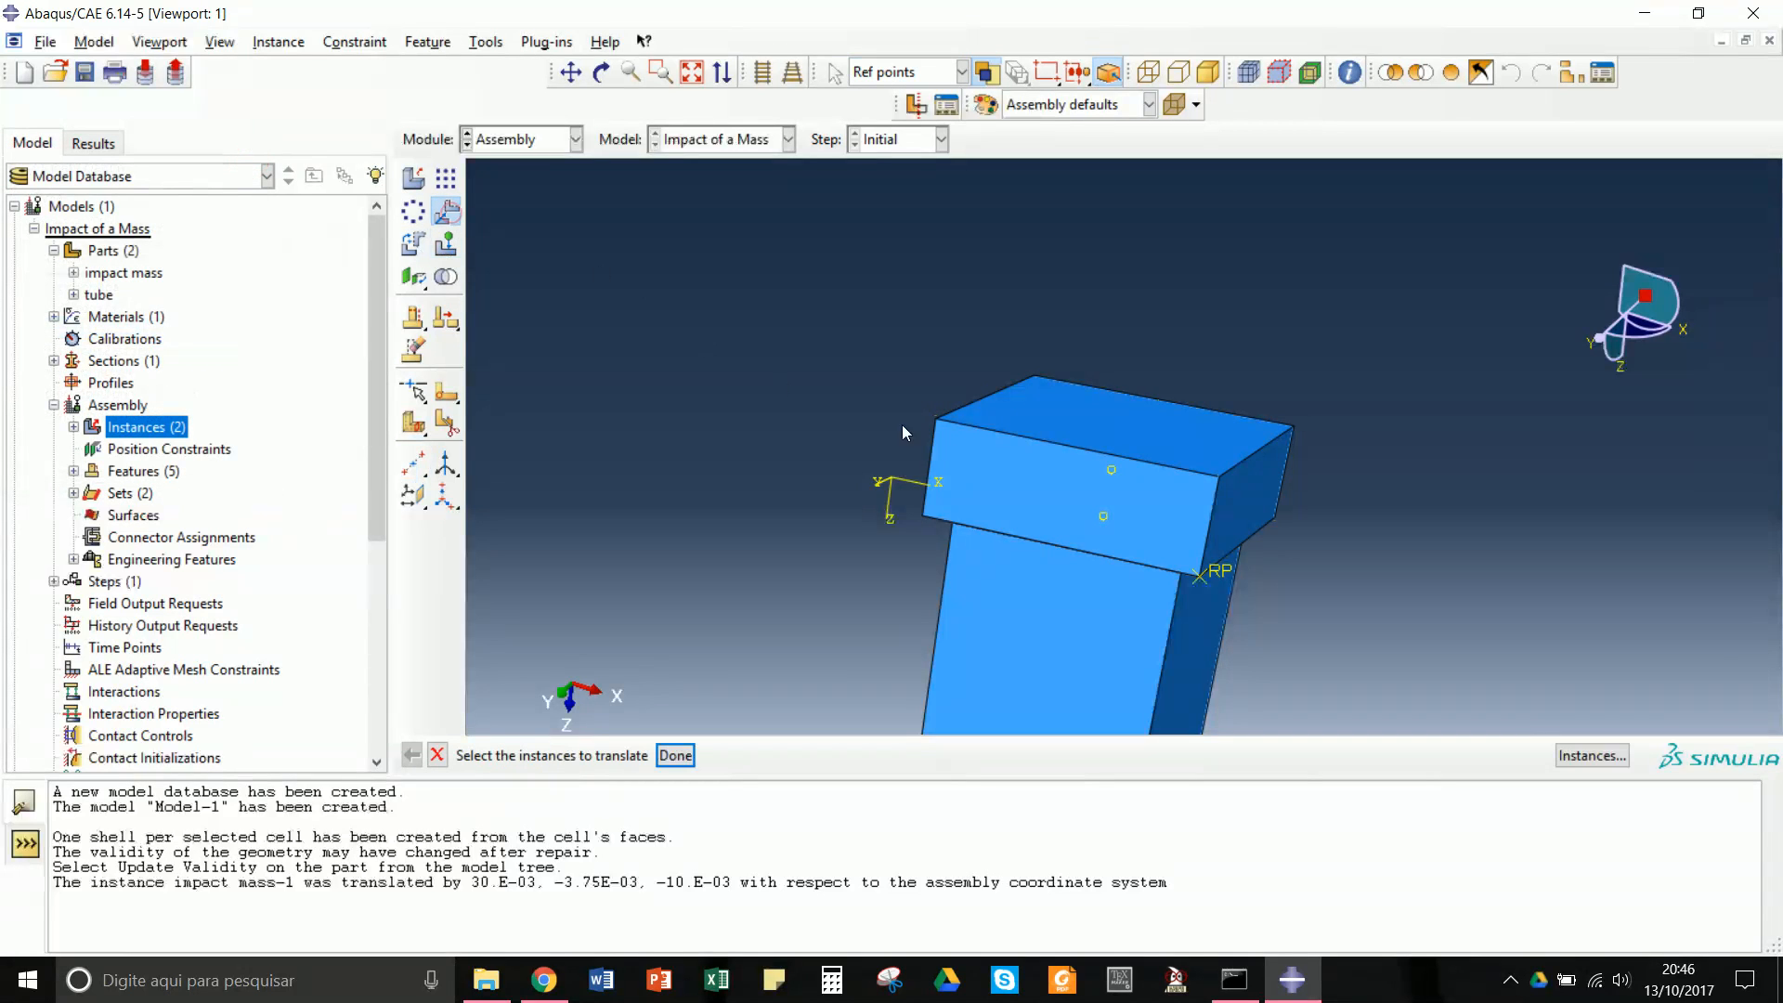
pyautogui.click(1063, 482)
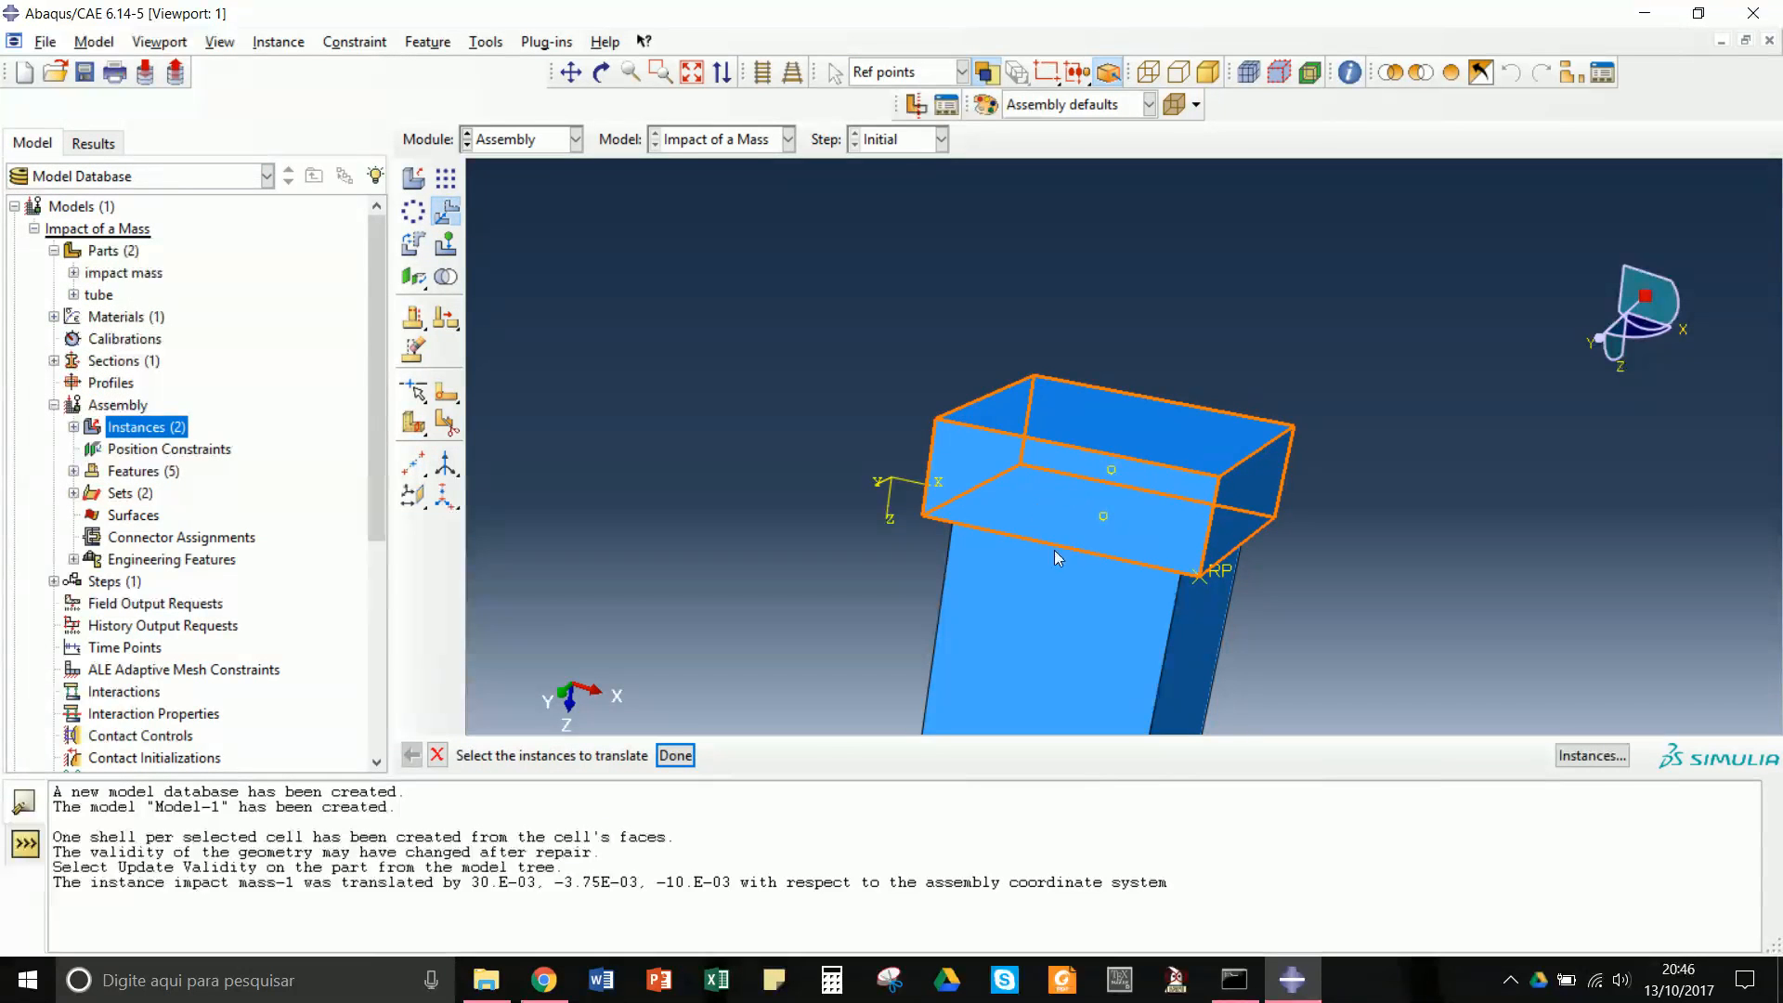
pyautogui.click(666, 754)
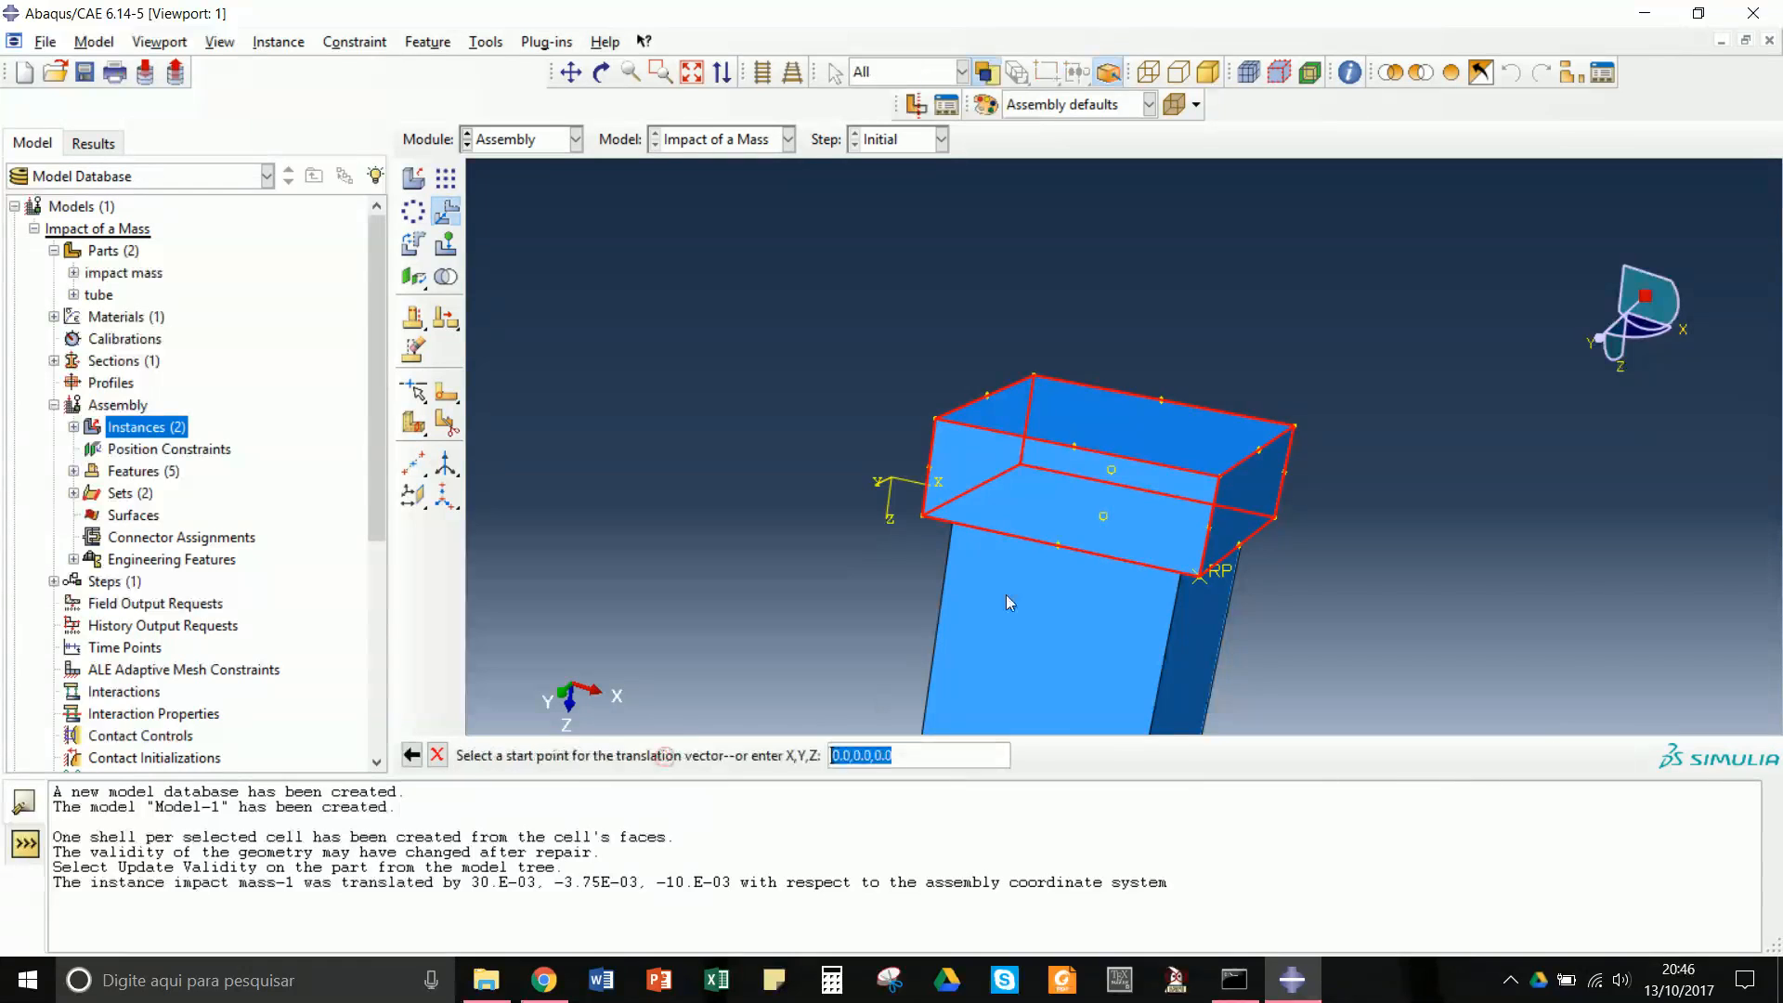
pyautogui.click(1103, 516)
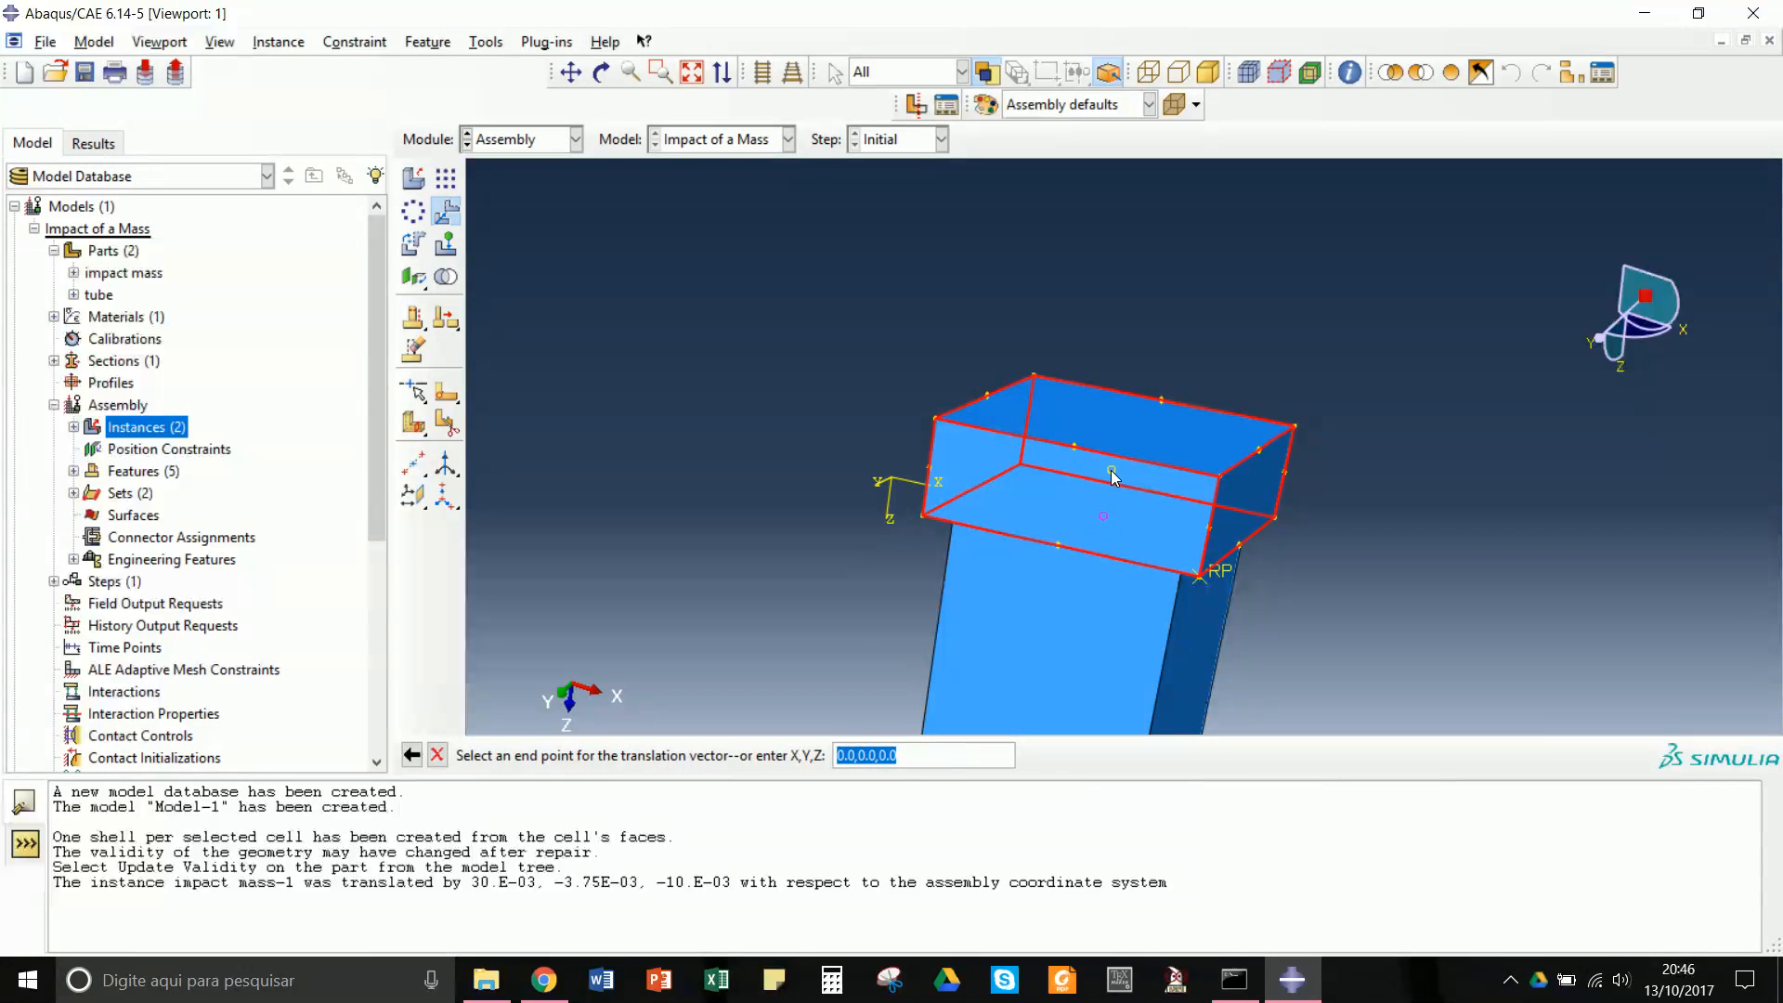
pyautogui.click(1112, 471)
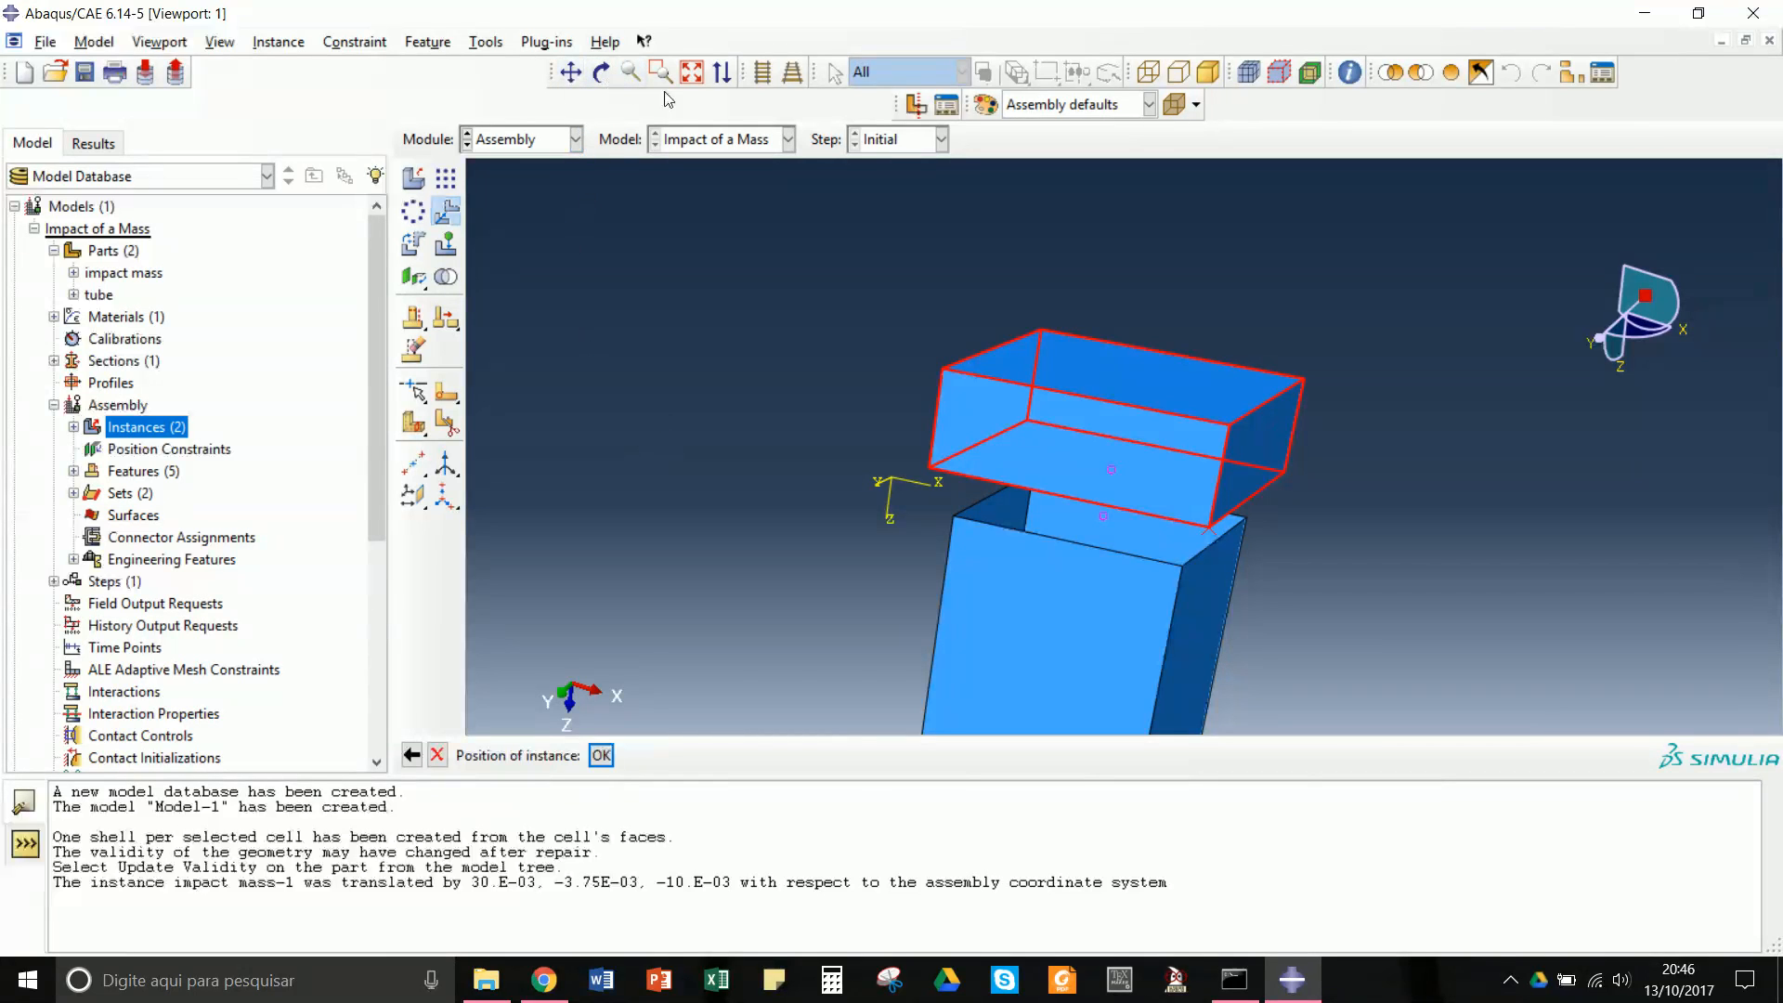
pyautogui.click(692, 71)
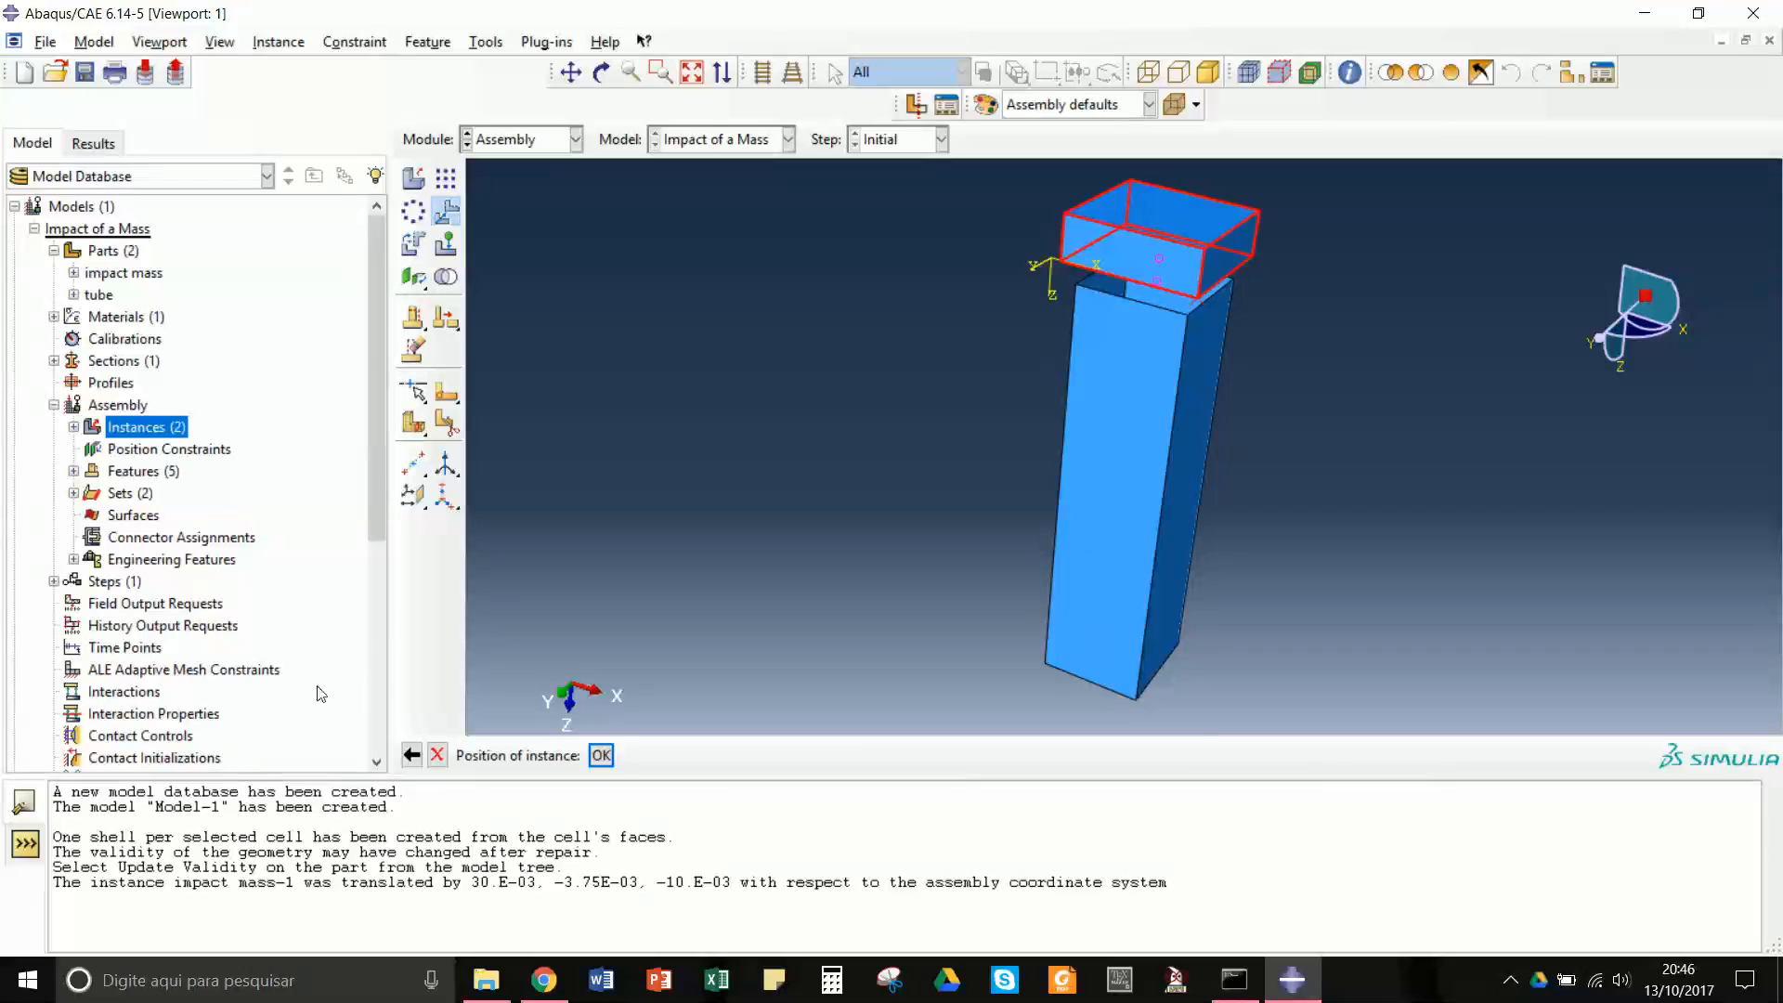
# - Switch to the Step module and start a new Dynamic, Explicit step named Step-1 after the Initial step
pyautogui.click(576, 139)
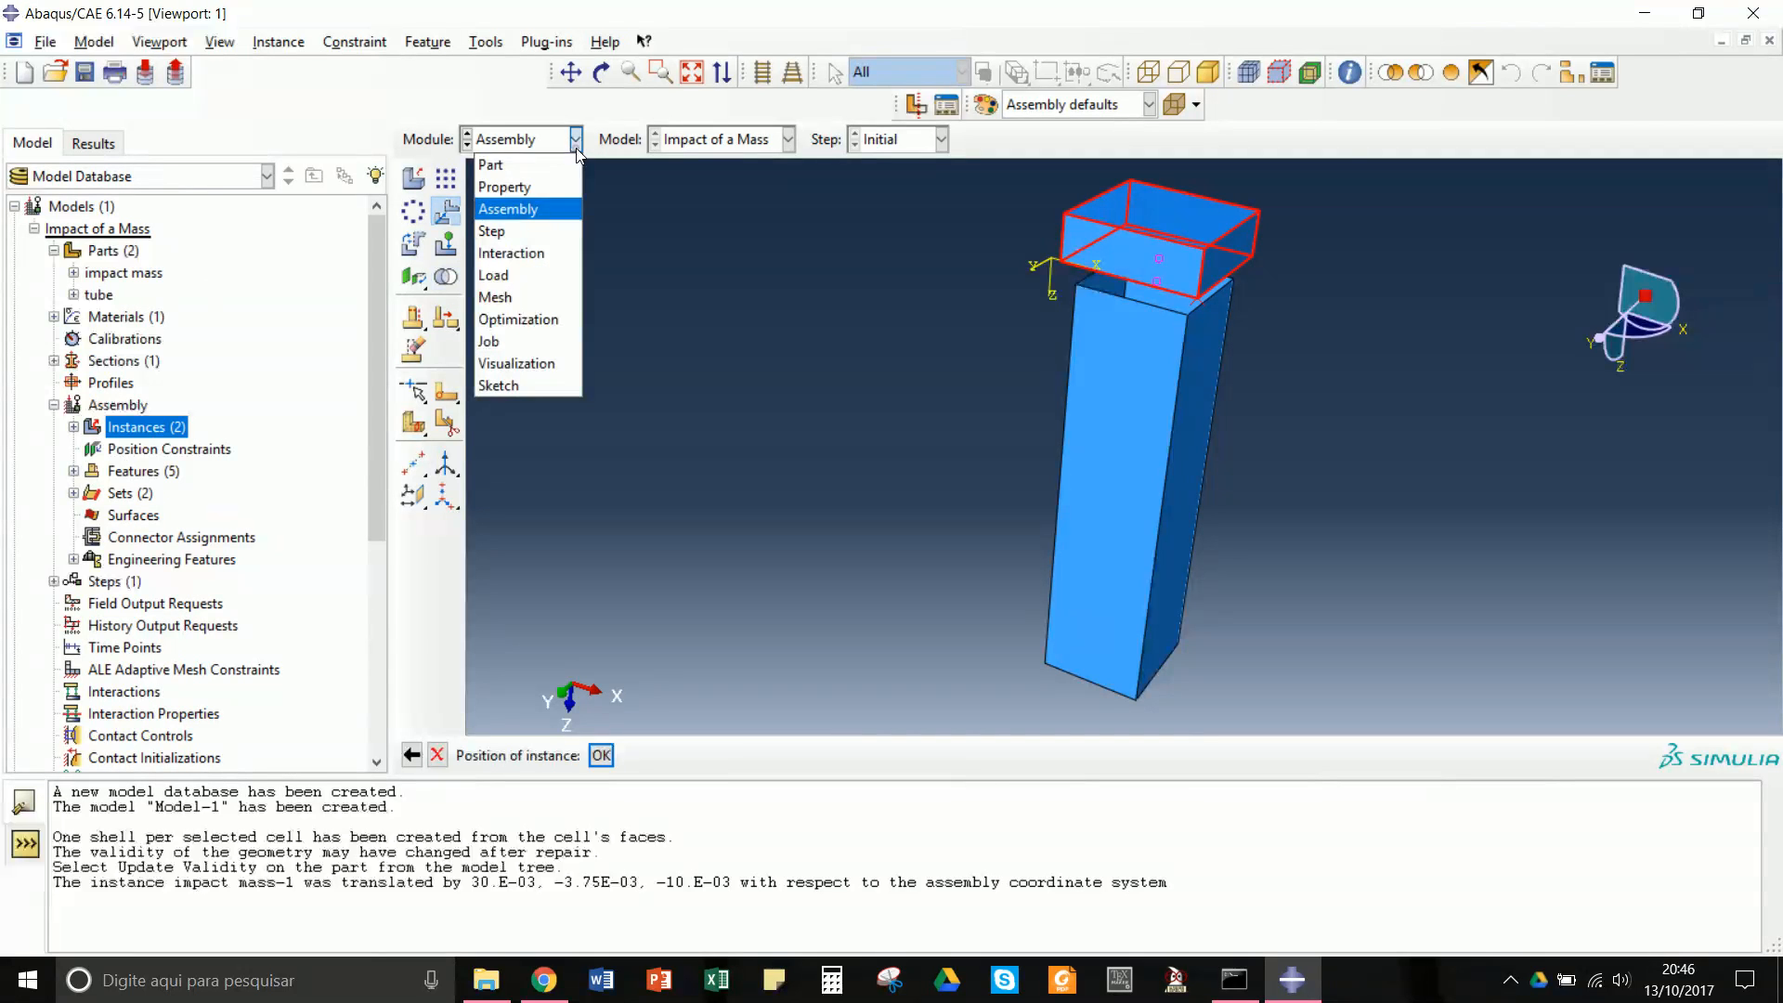
pyautogui.click(545, 231)
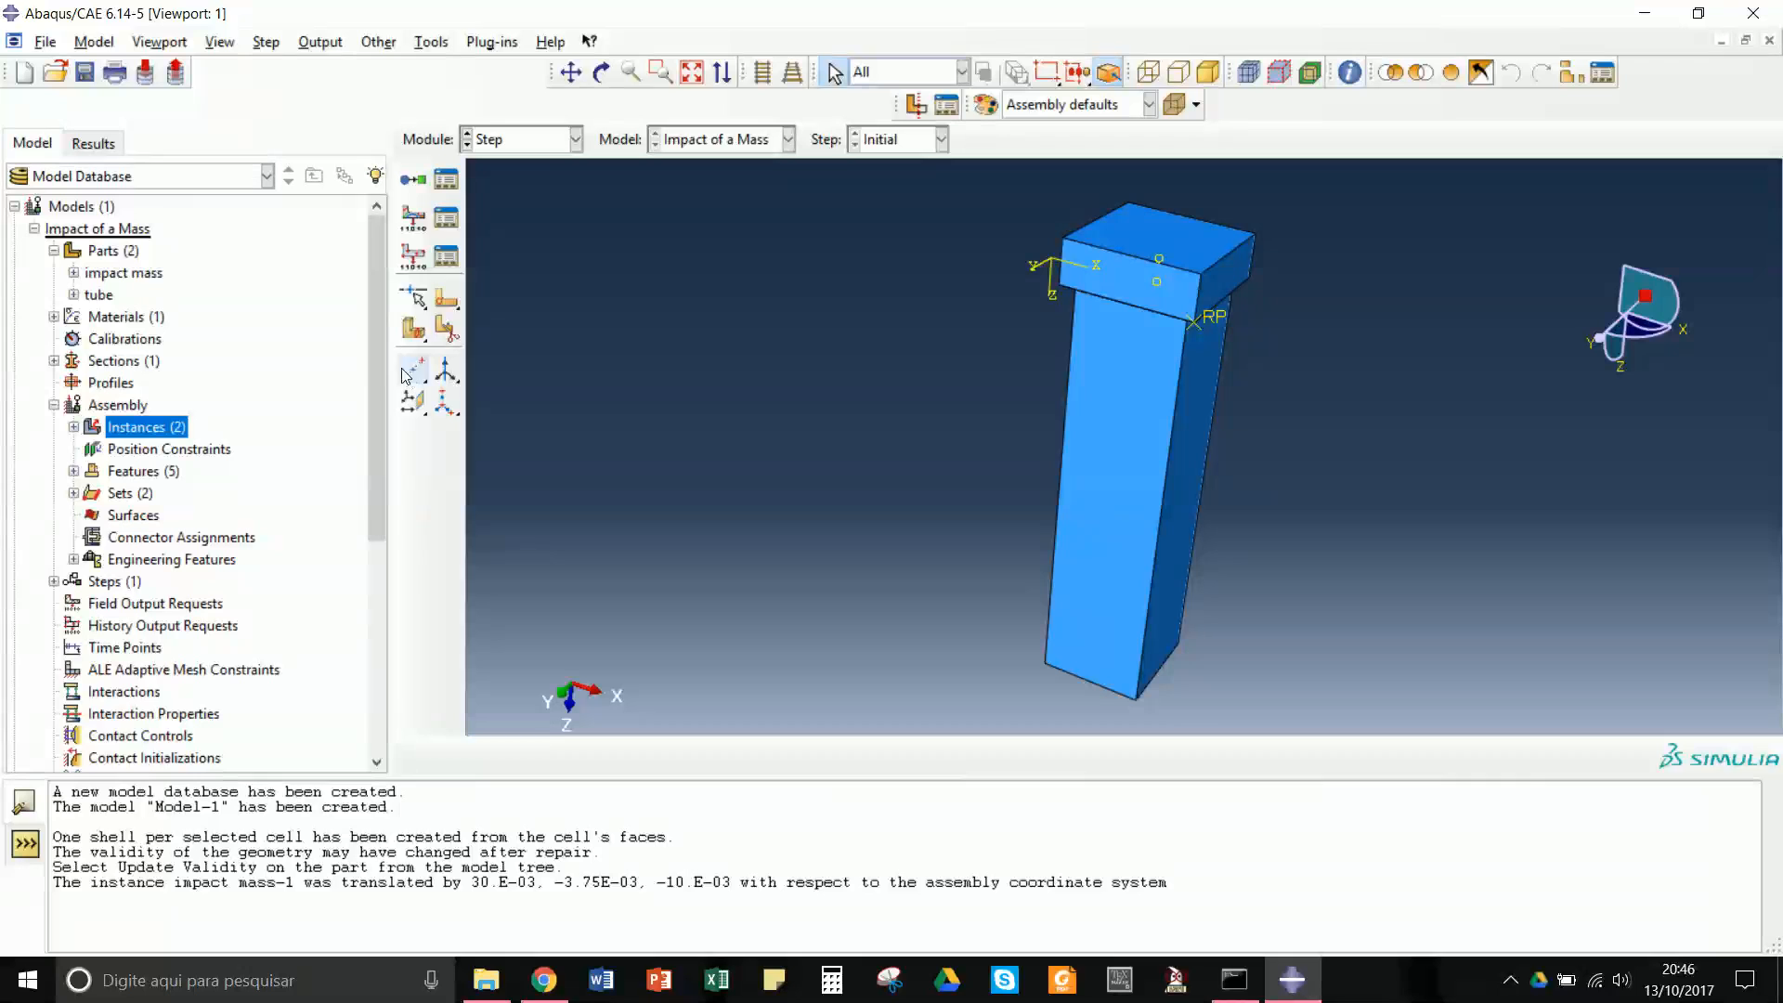
pyautogui.click(53, 405)
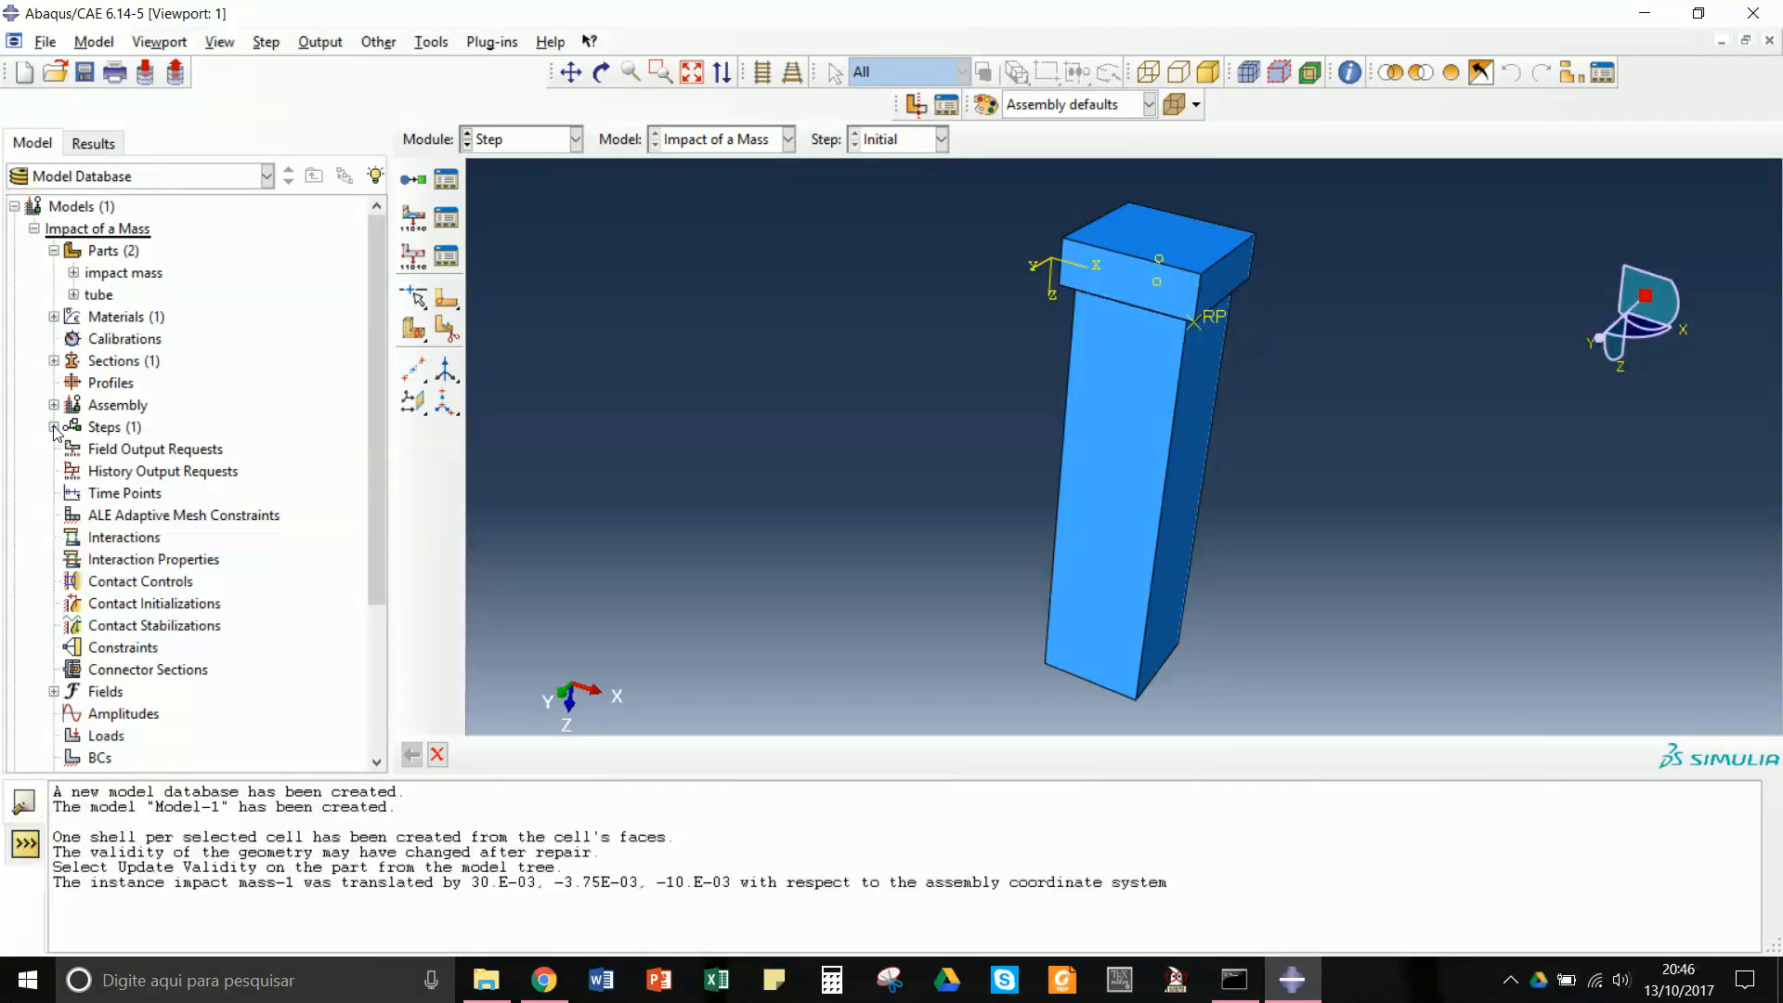
pyautogui.click(53, 426)
pyautogui.rightClick(111, 427)
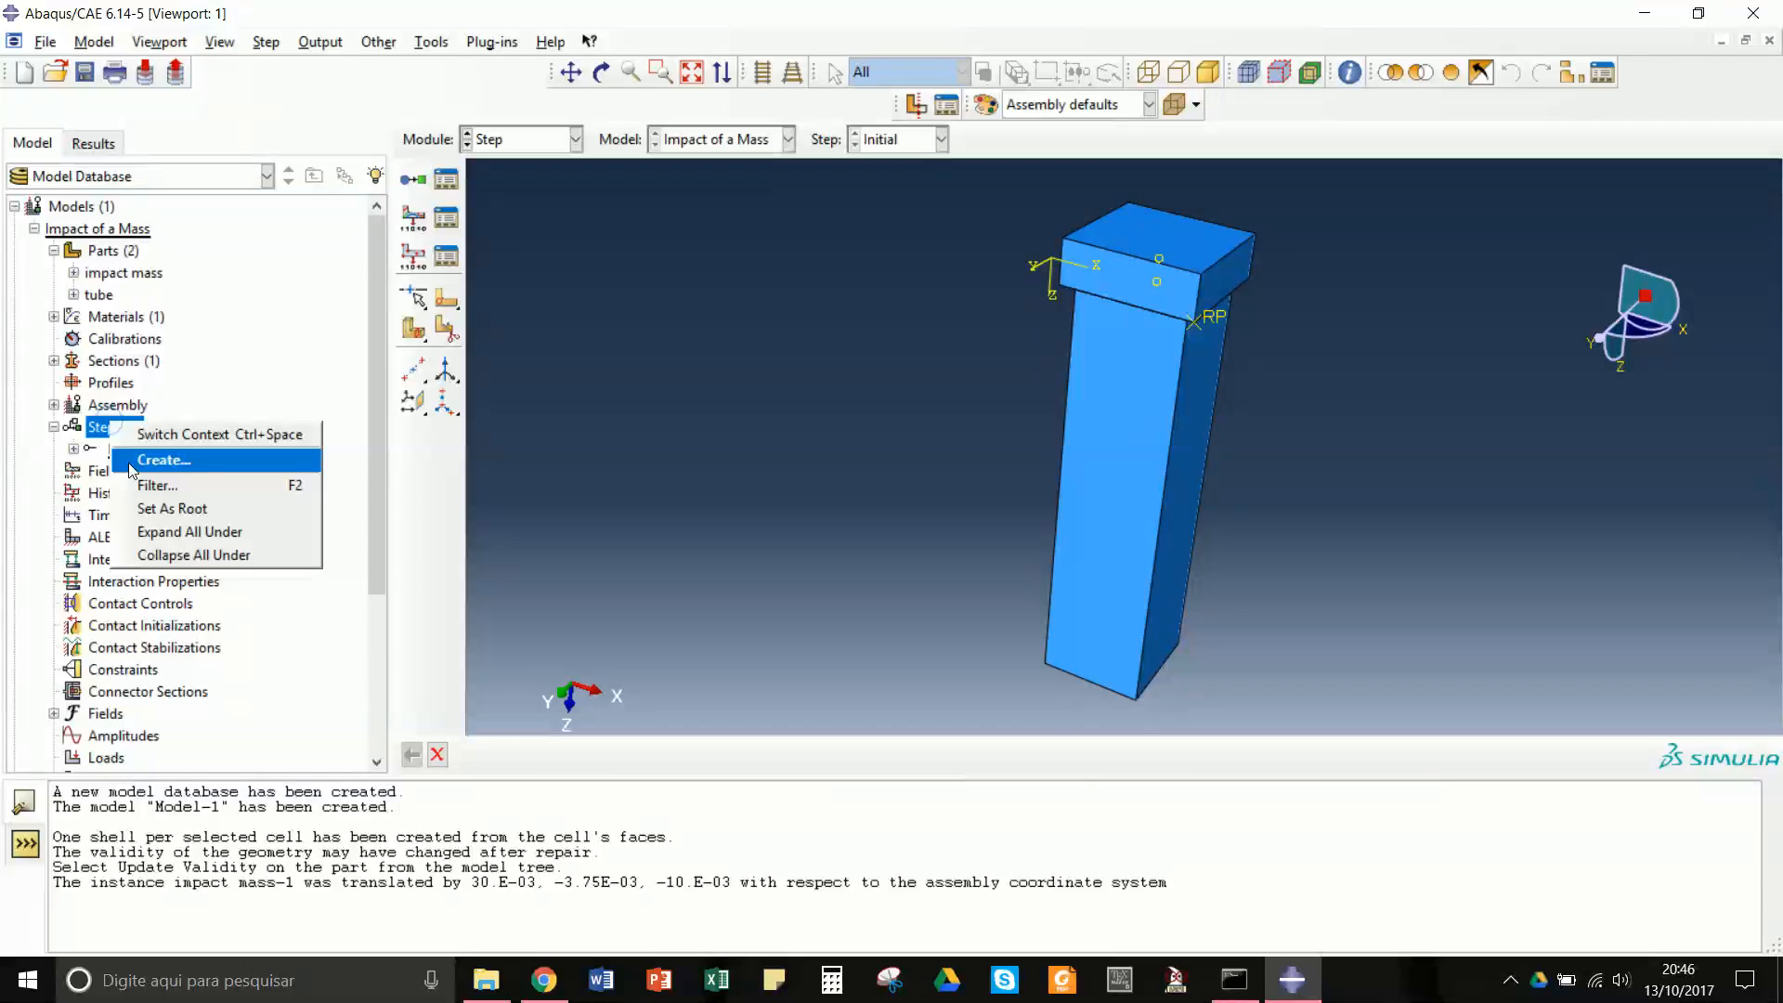
pyautogui.click(125, 459)
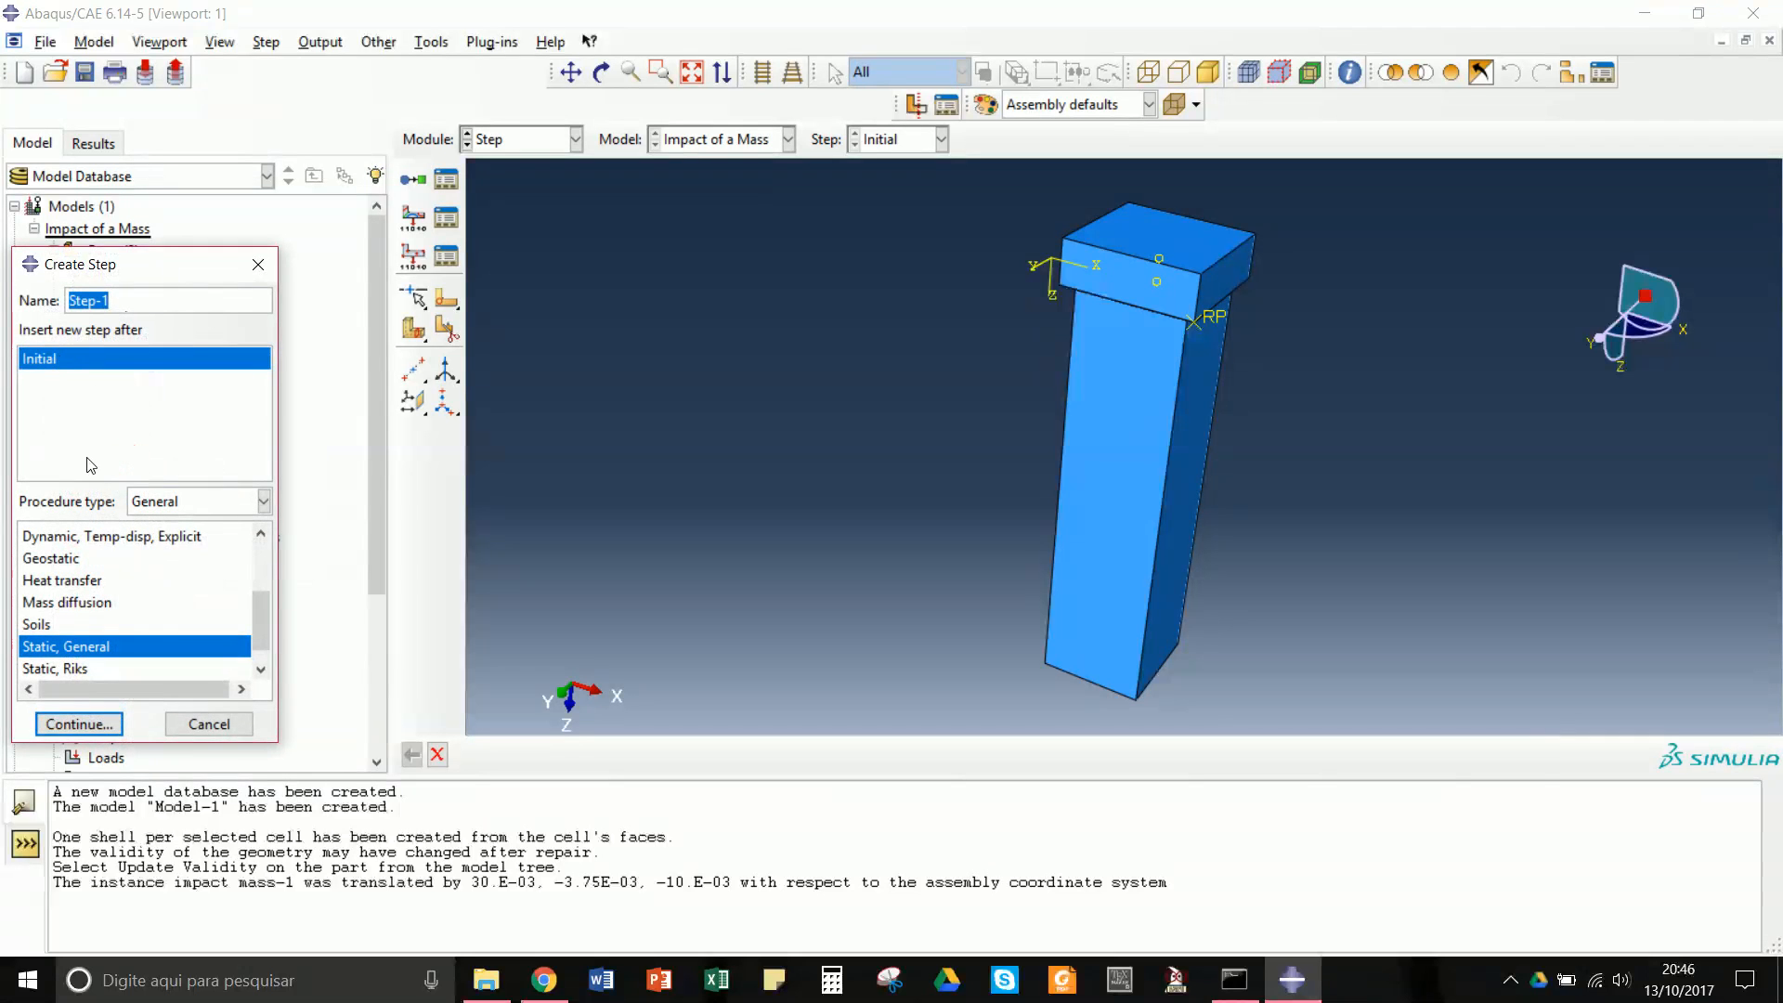
pyautogui.scroll(3, 97, 592)
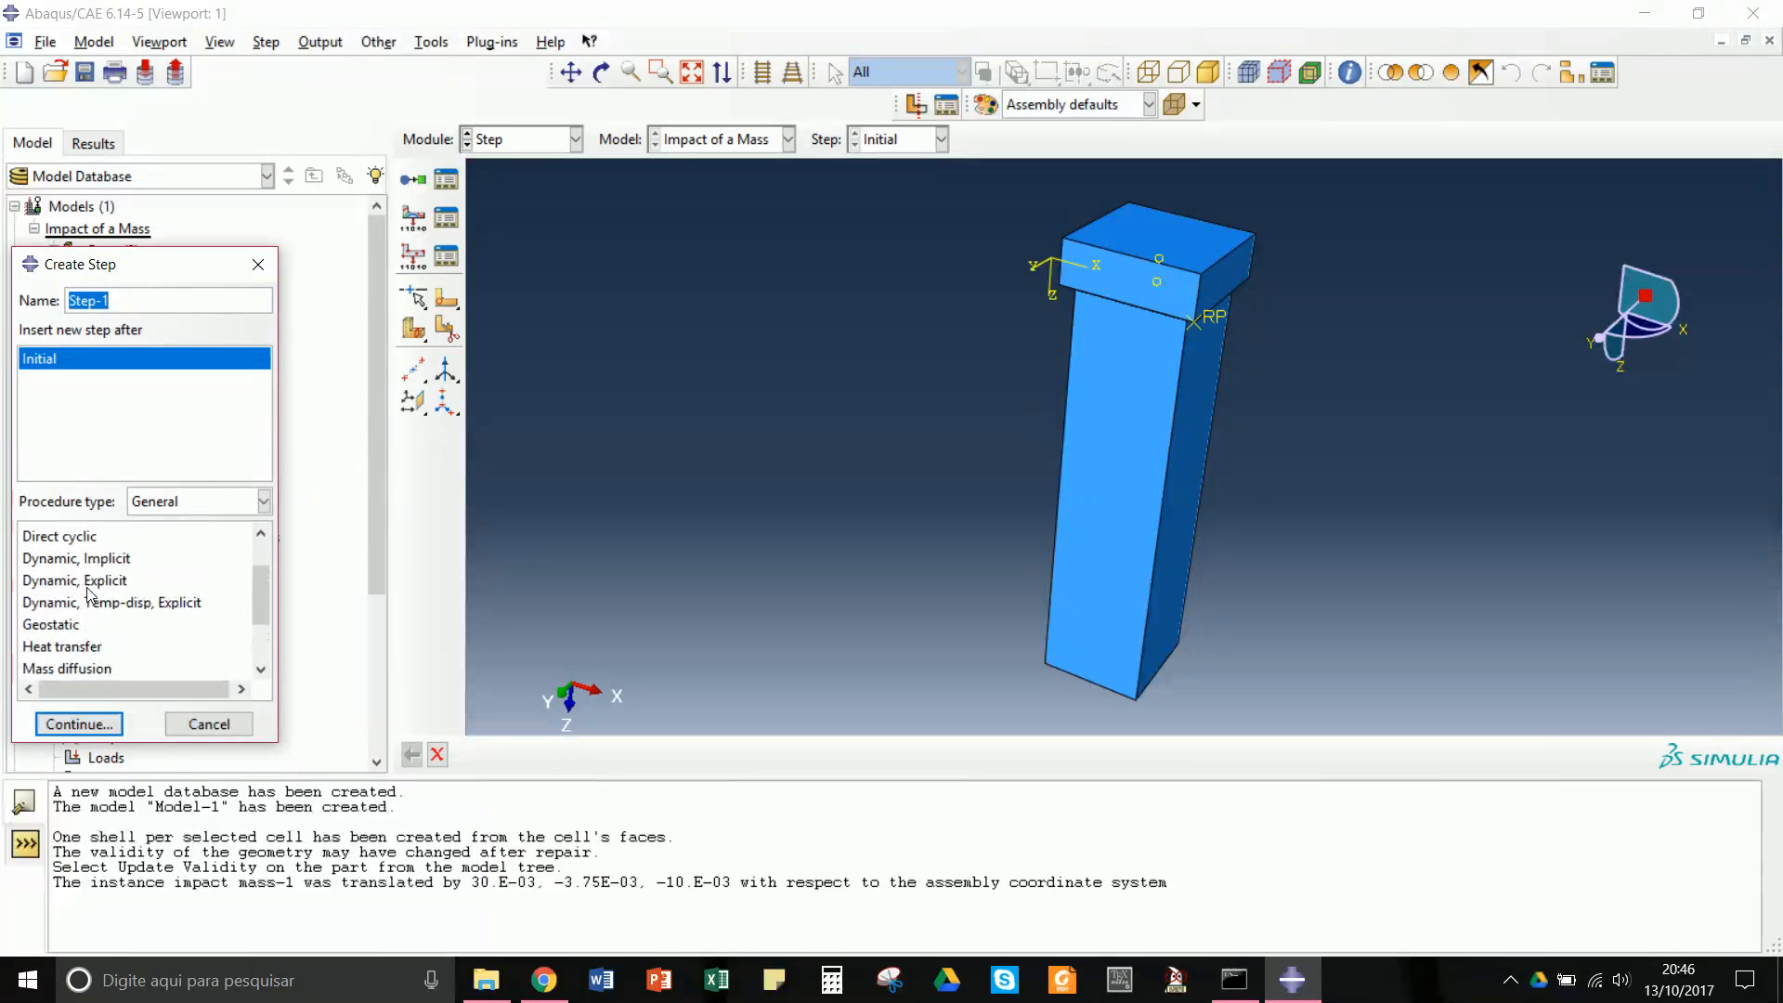
pyautogui.click(93, 582)
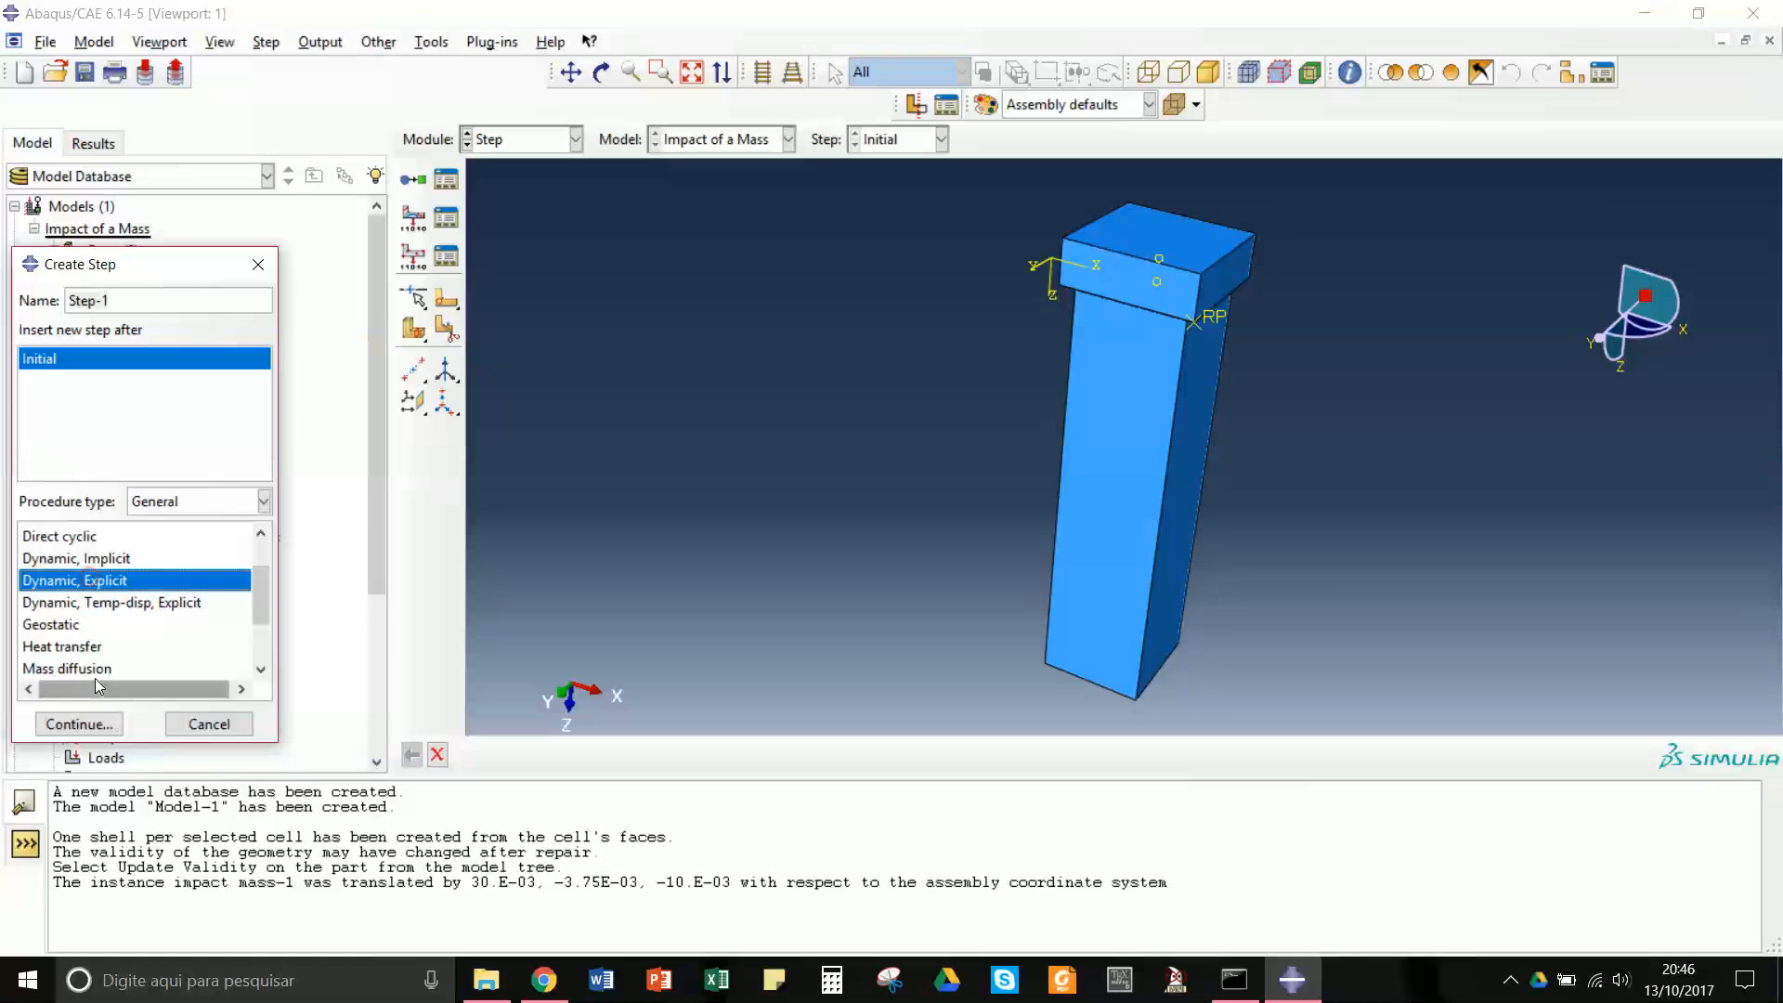
pyautogui.click(98, 725)
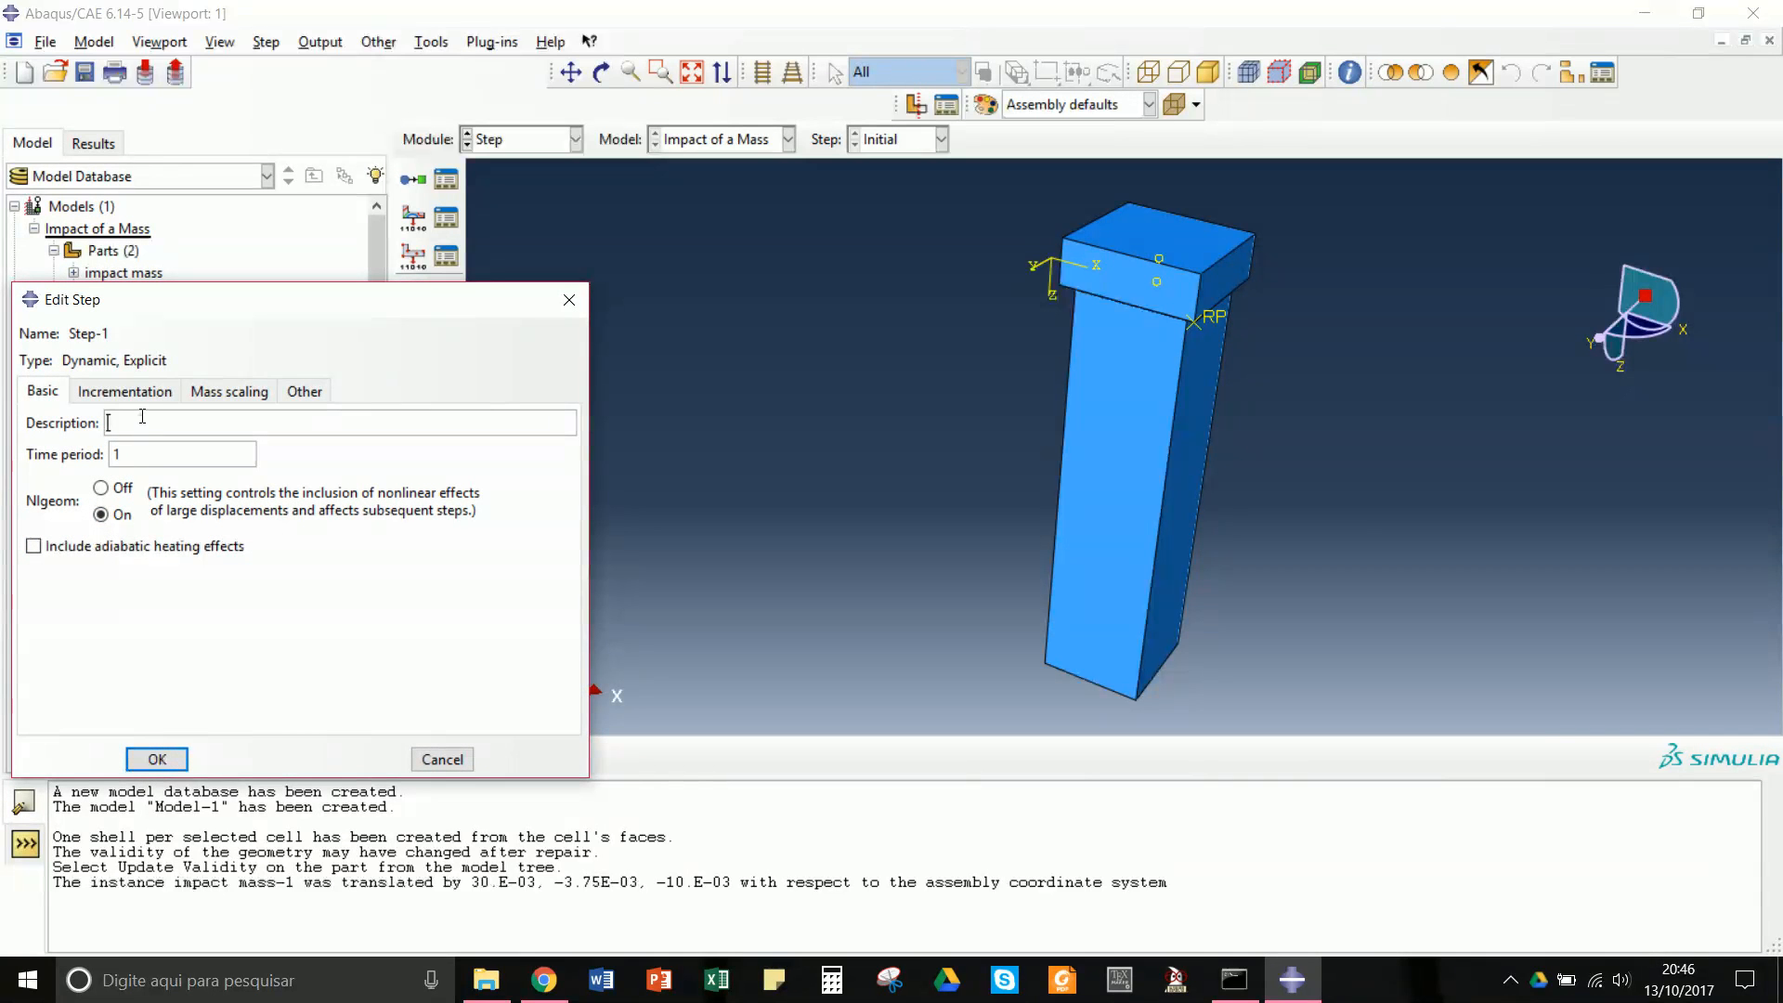
# - Describe the explicit step as "impact of a mass", set its time period to 0.1 and accept it
pyautogui.write('impact of a mass')
pyautogui.doubleClick(176, 461)
pyautogui.press('BackSpace')
pyautogui.write('0.1')
pyautogui.click(156, 759)
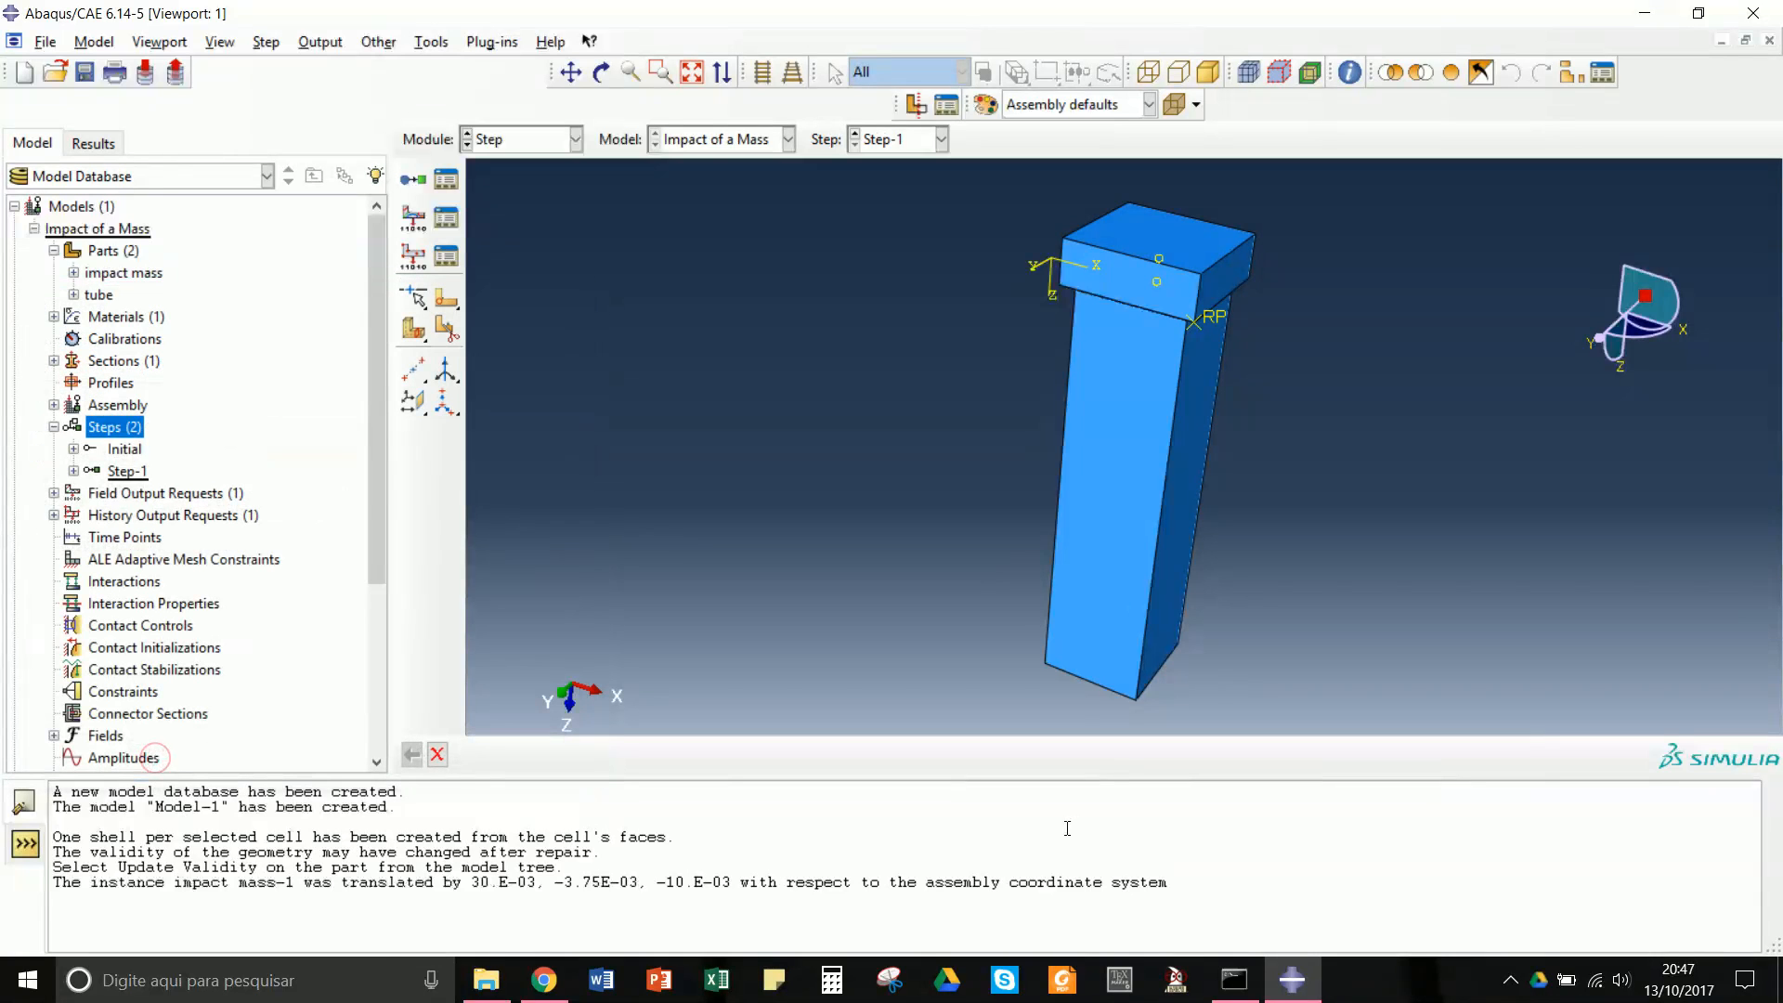
pyautogui.click(577, 142)
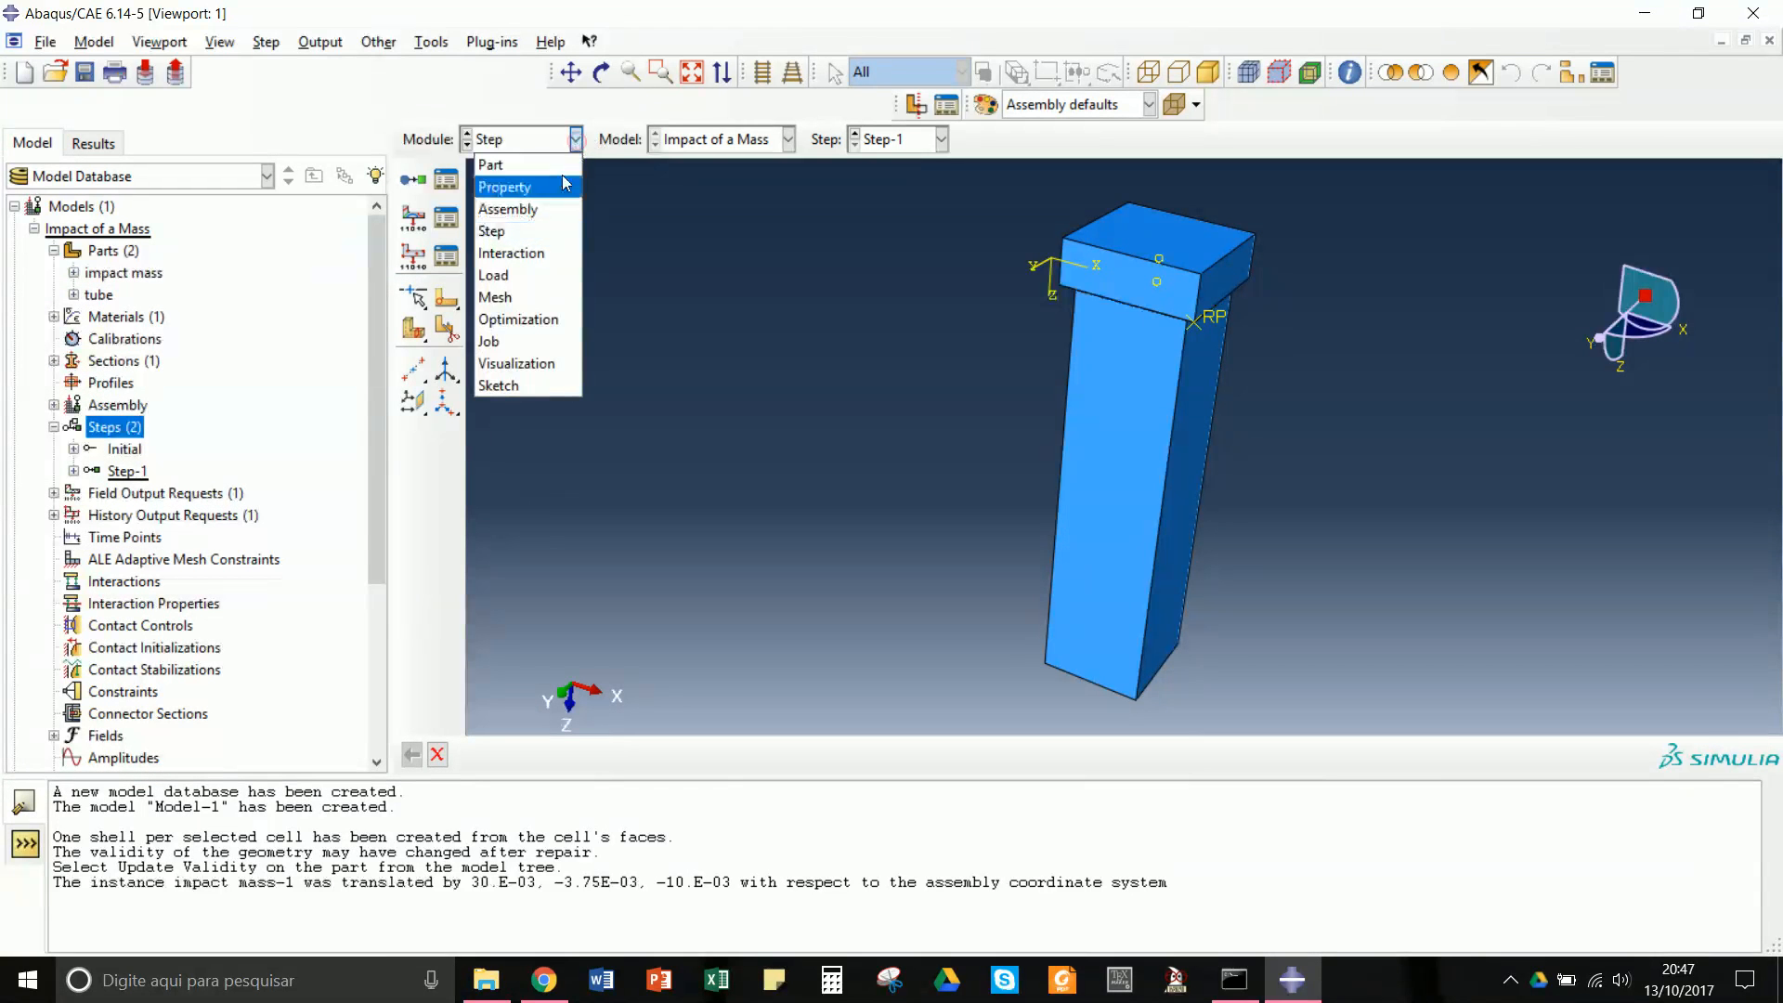
pyautogui.click(557, 249)
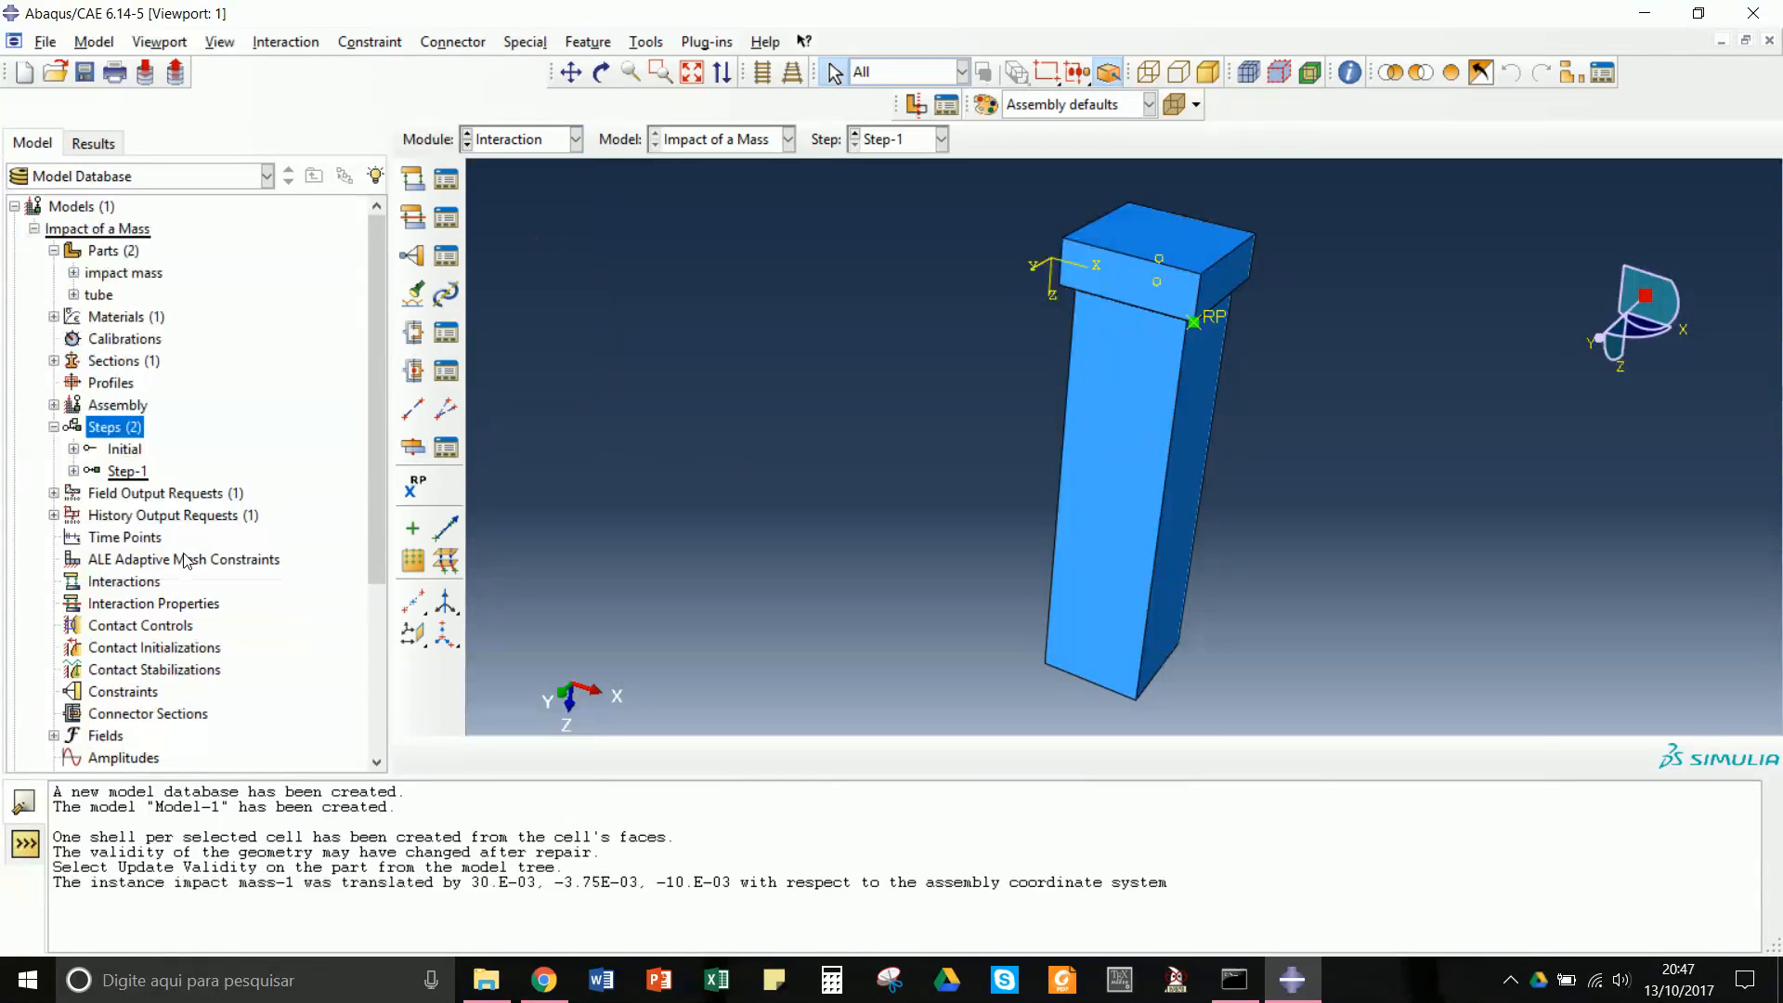
pyautogui.doubleClick(97, 584)
pyautogui.rightClick(100, 595)
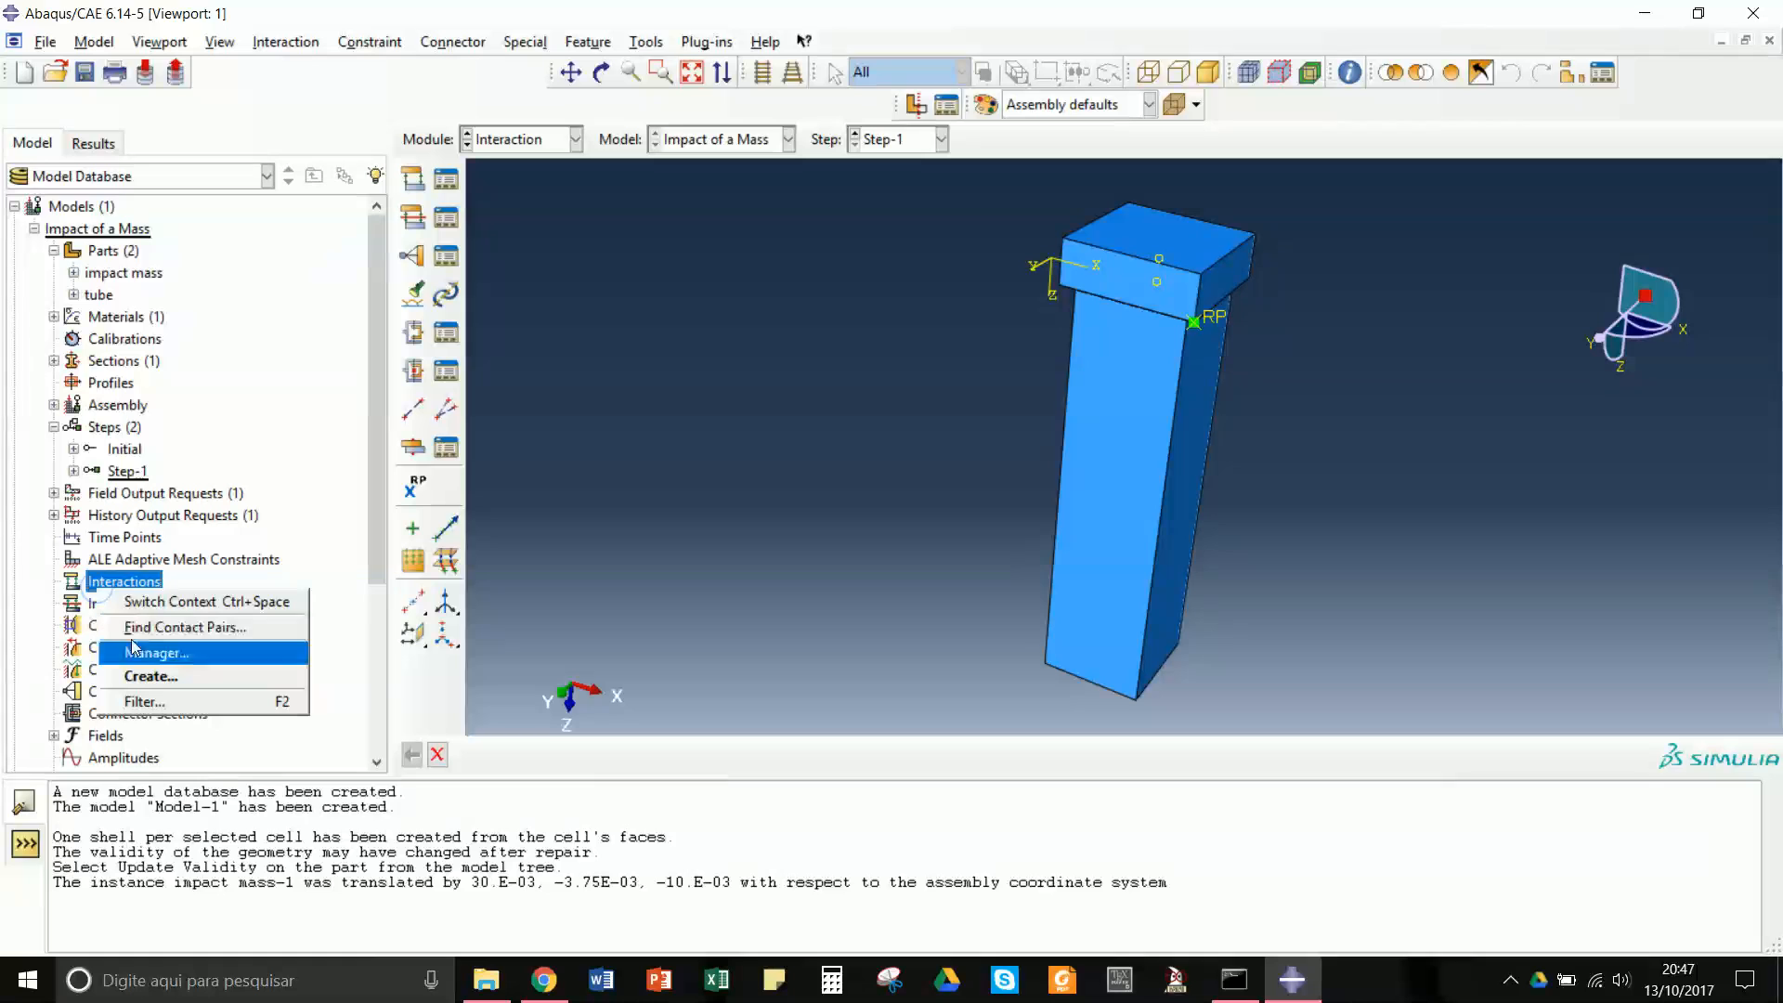
pyautogui.click(137, 678)
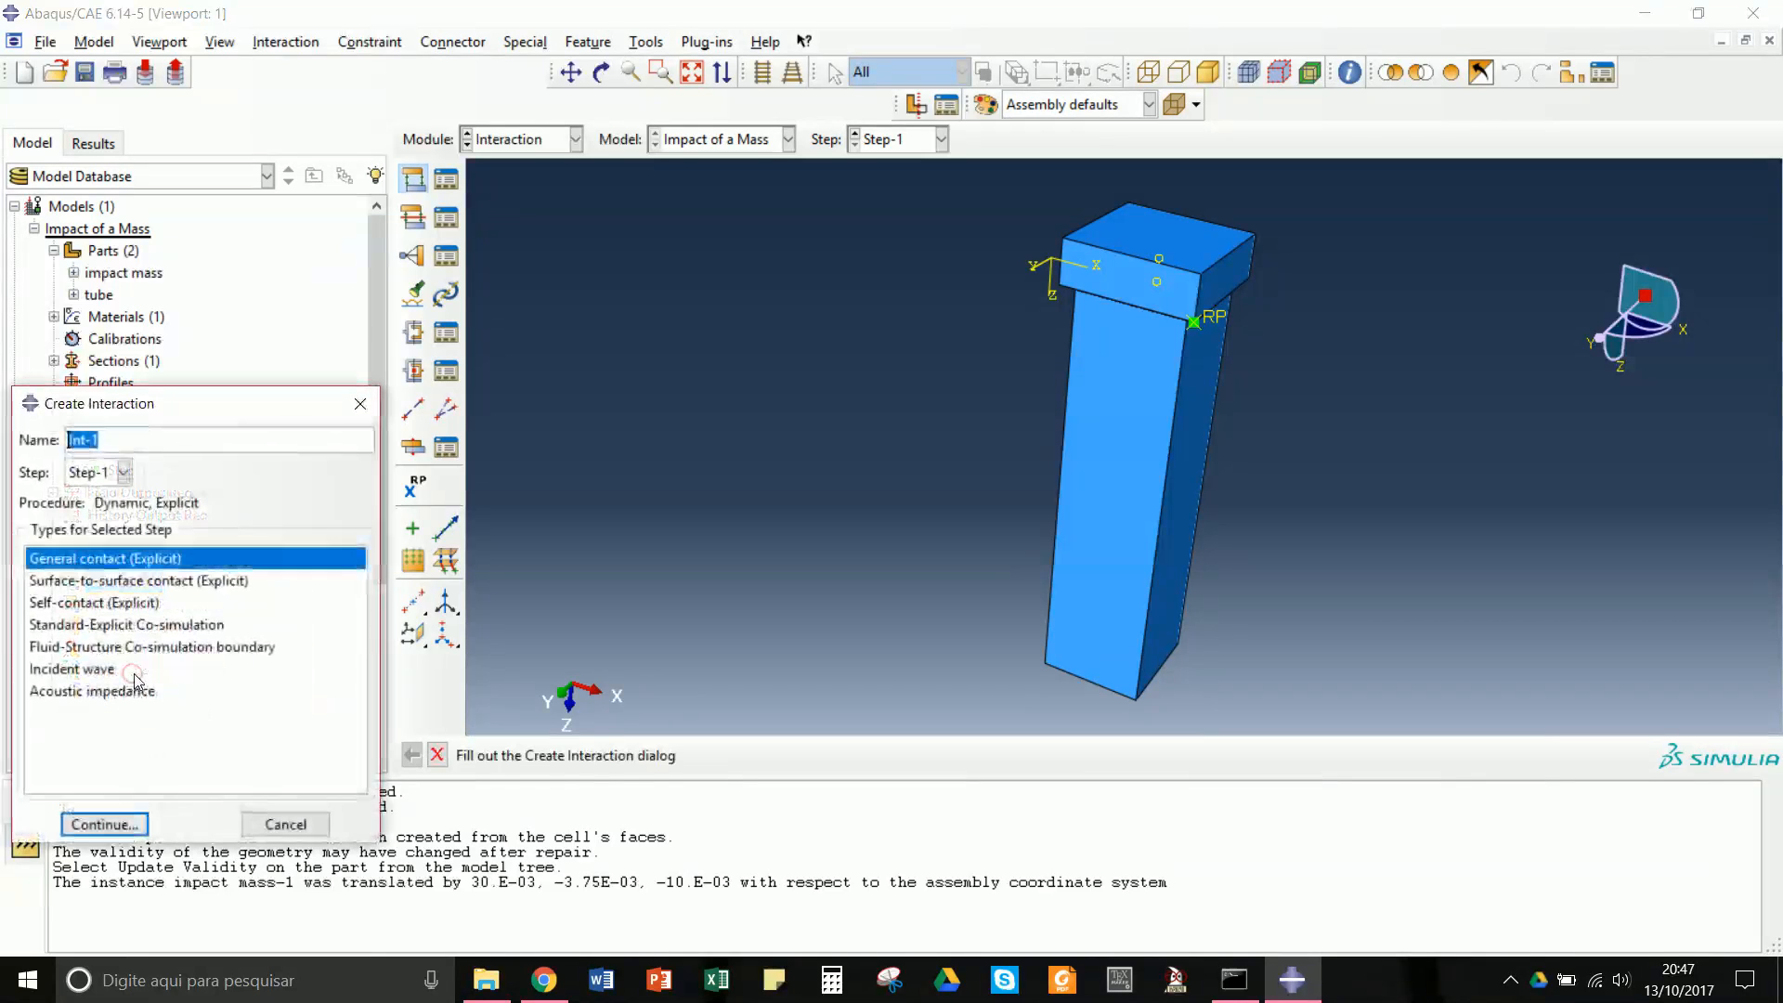
pyautogui.click(98, 604)
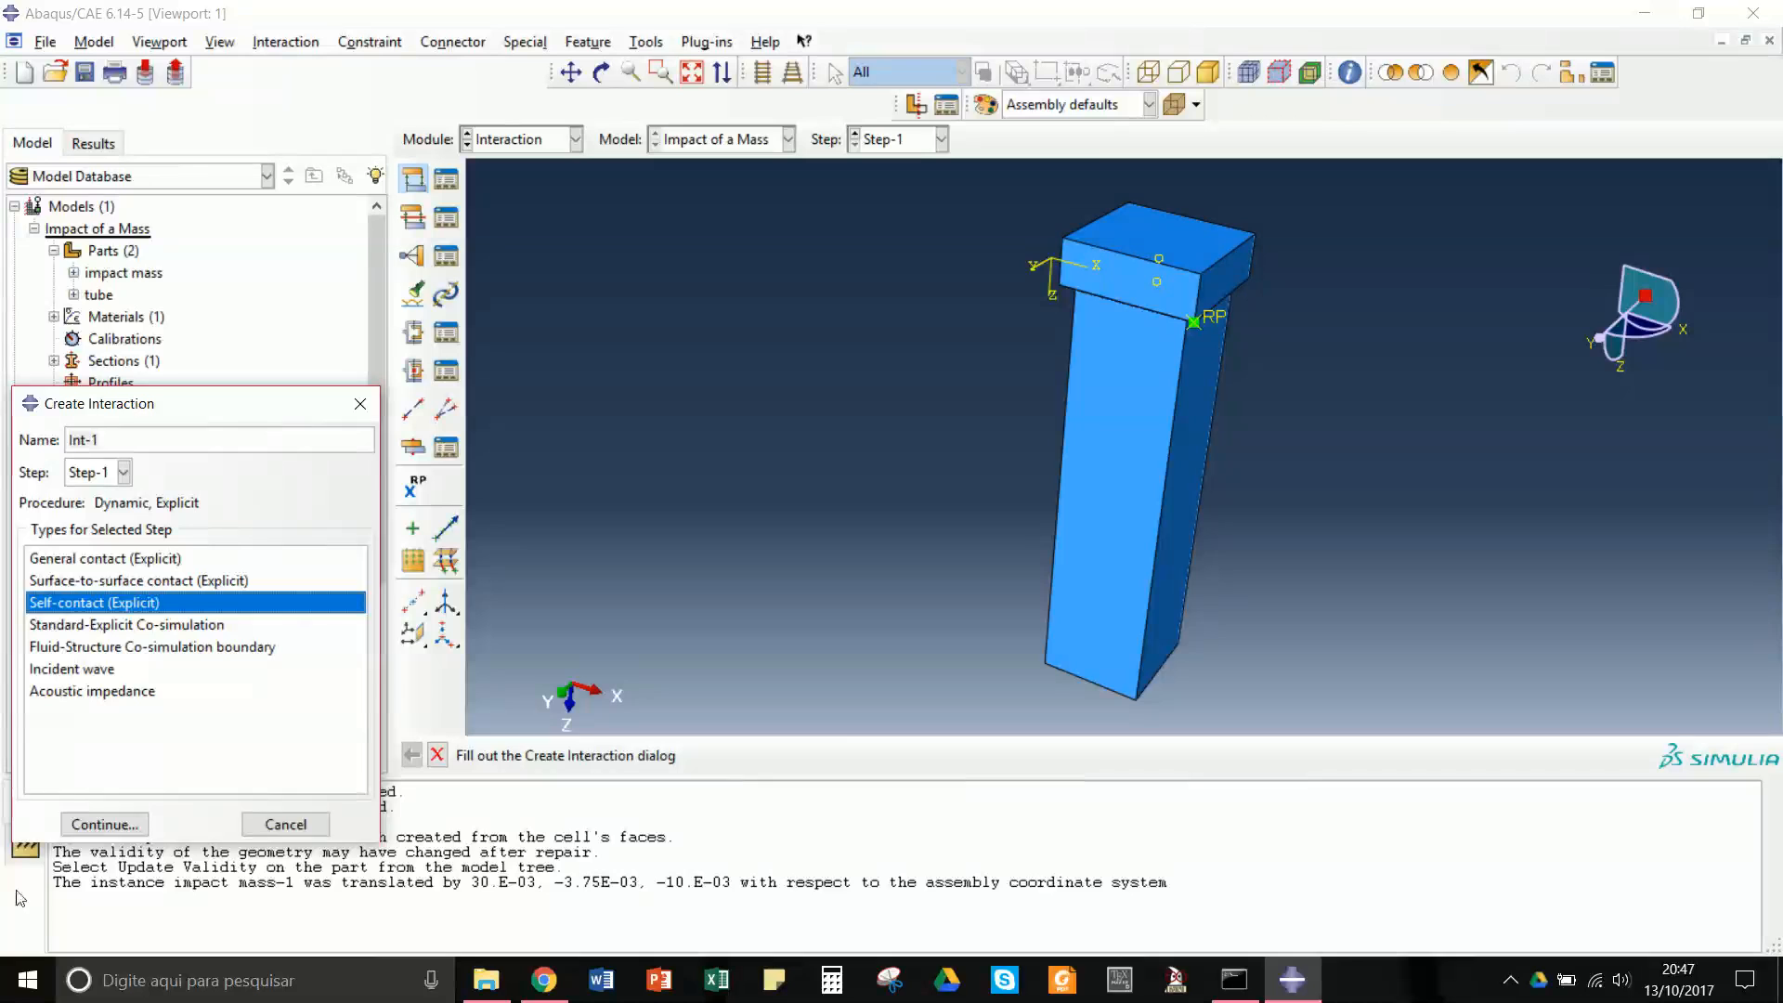
pyautogui.click(105, 825)
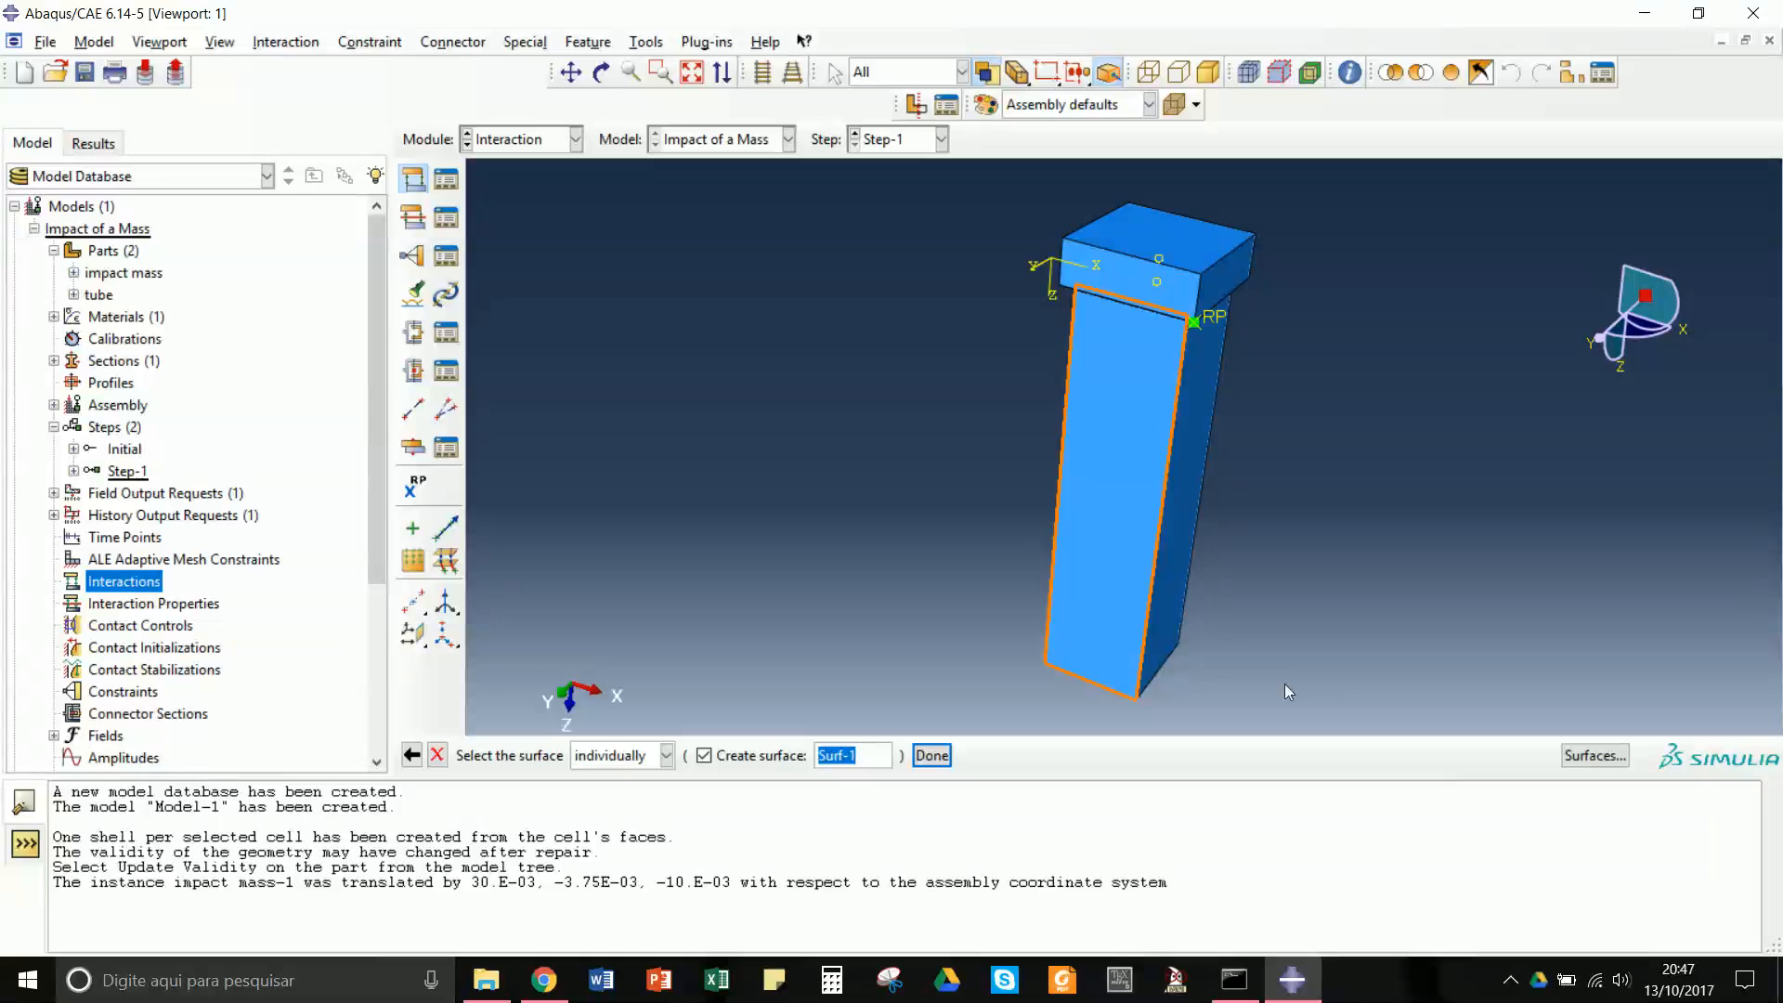
pyautogui.click(601, 72)
pyautogui.moveTo(1040, 420); pyautogui.dragTo(1067, 332)
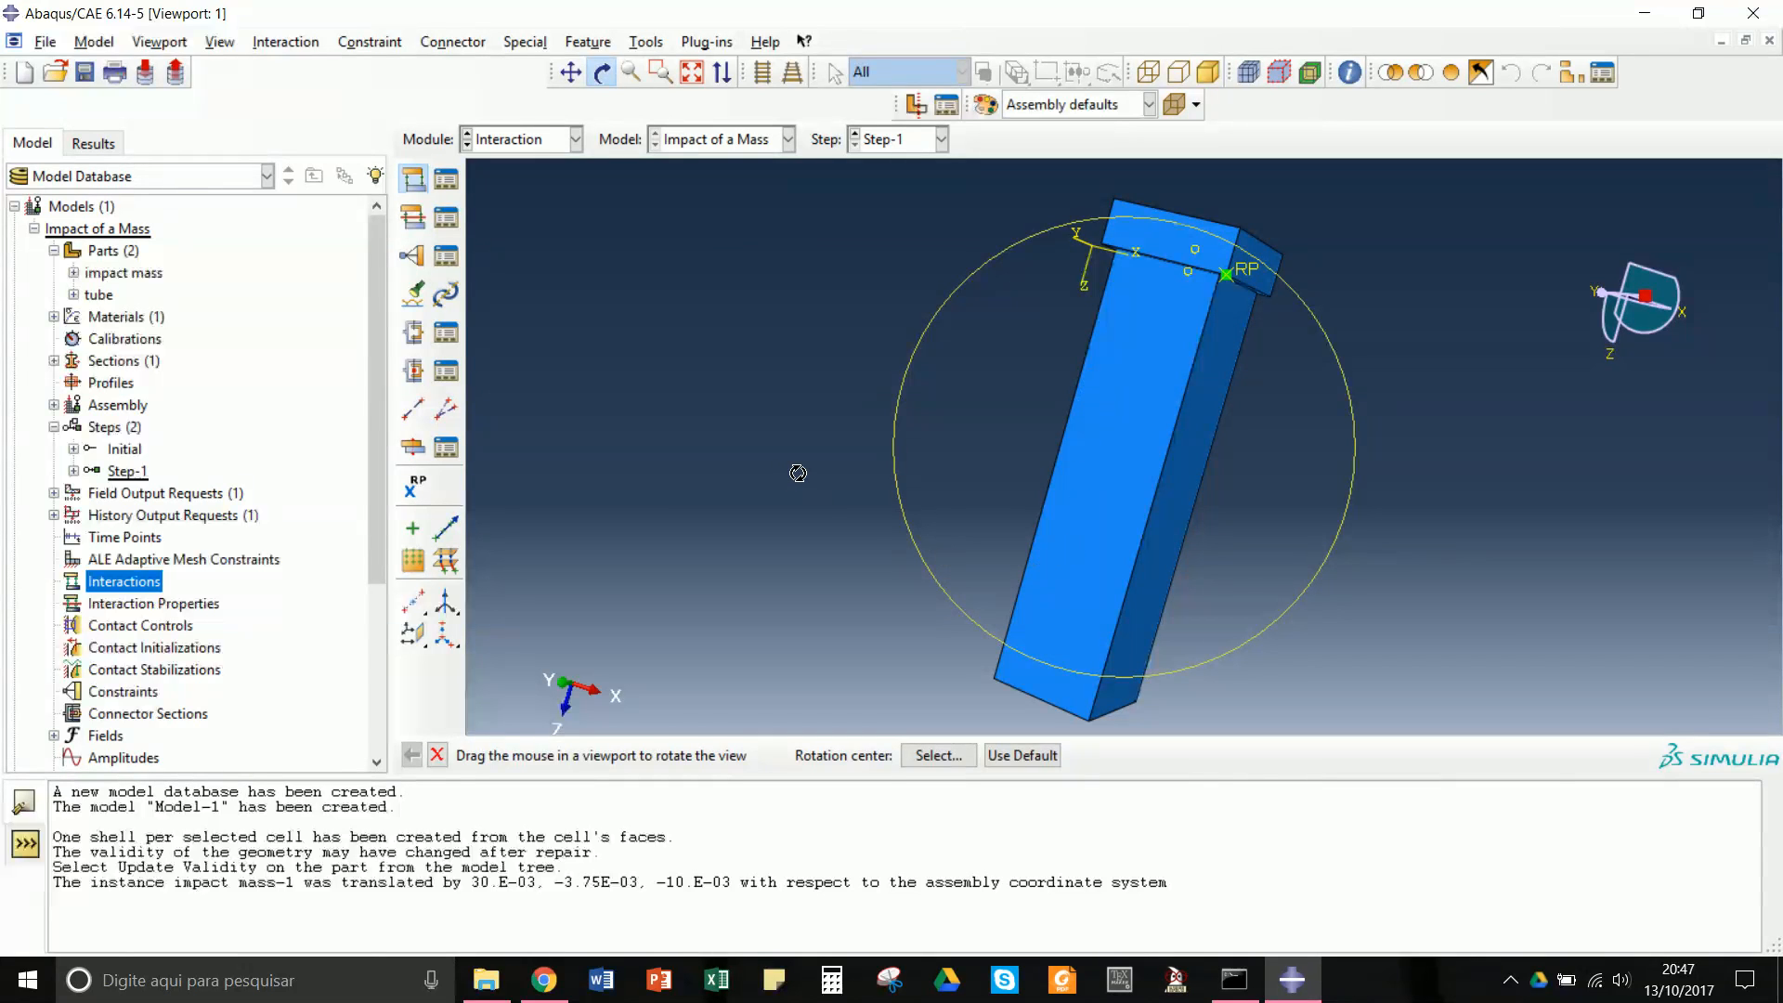
pyautogui.press('Escape')
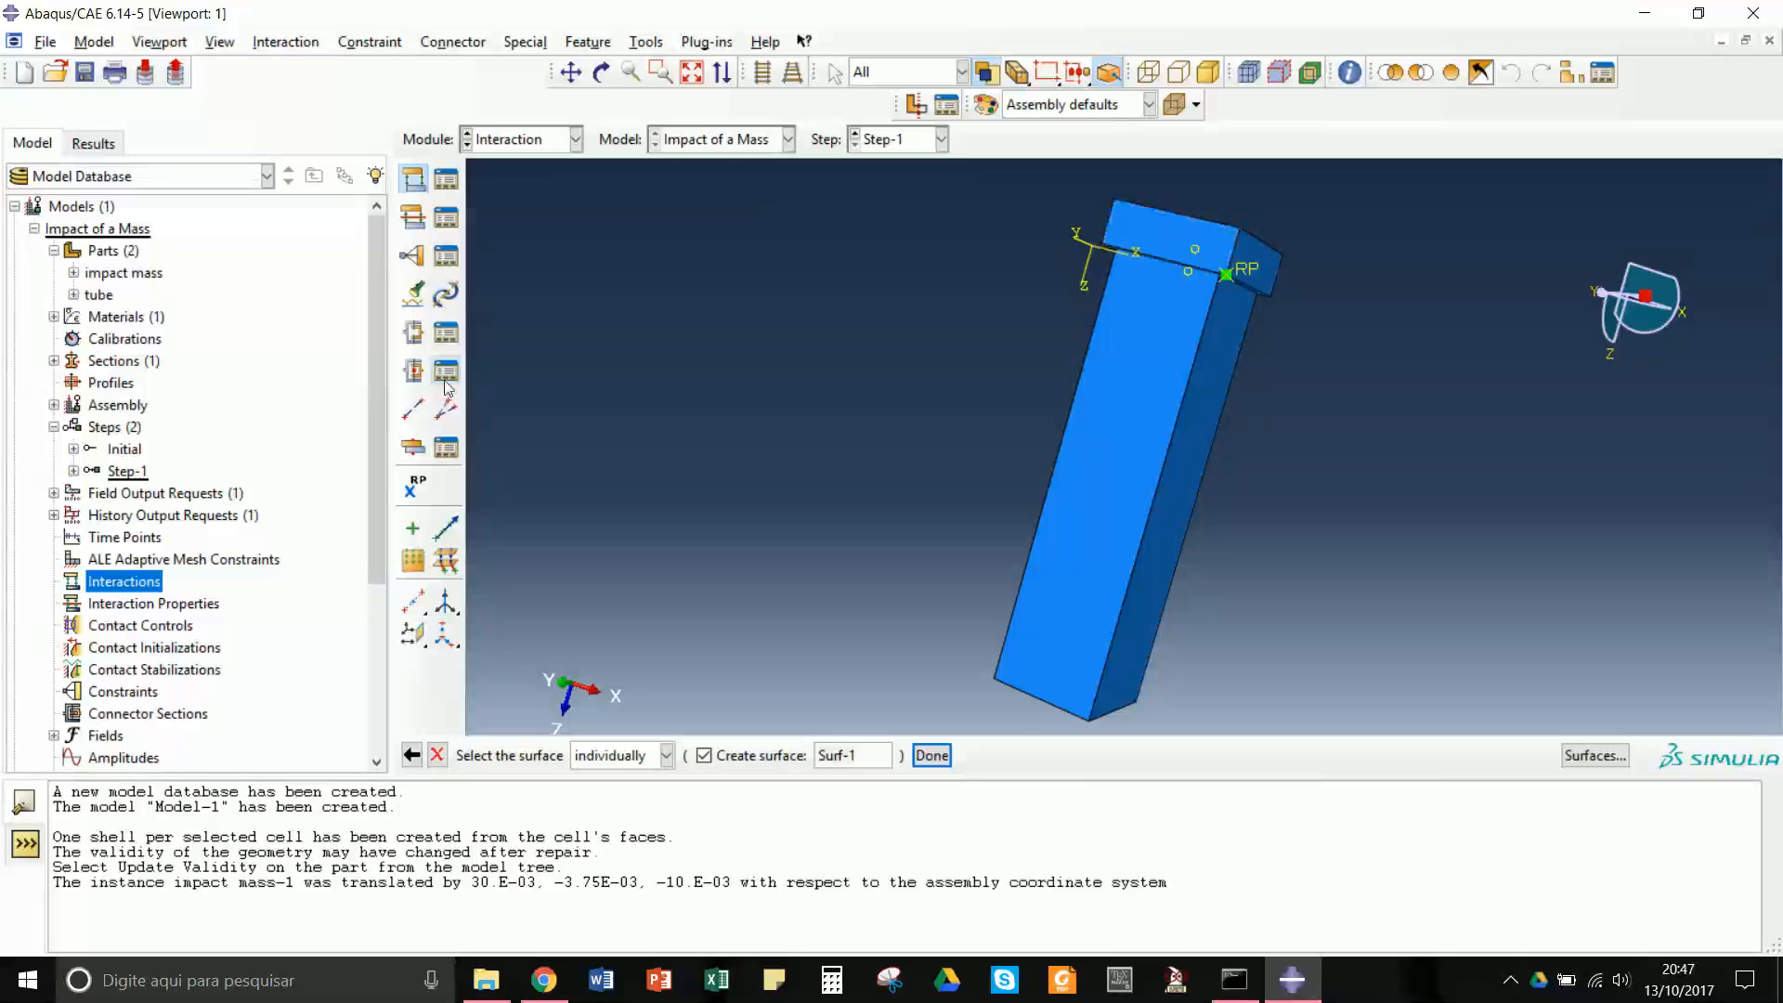
# - Return to the assembly and translate the impact mass instance away from the tube, from the tube end's centre point to the datum point at the mass's centre
pyautogui.click(99, 410)
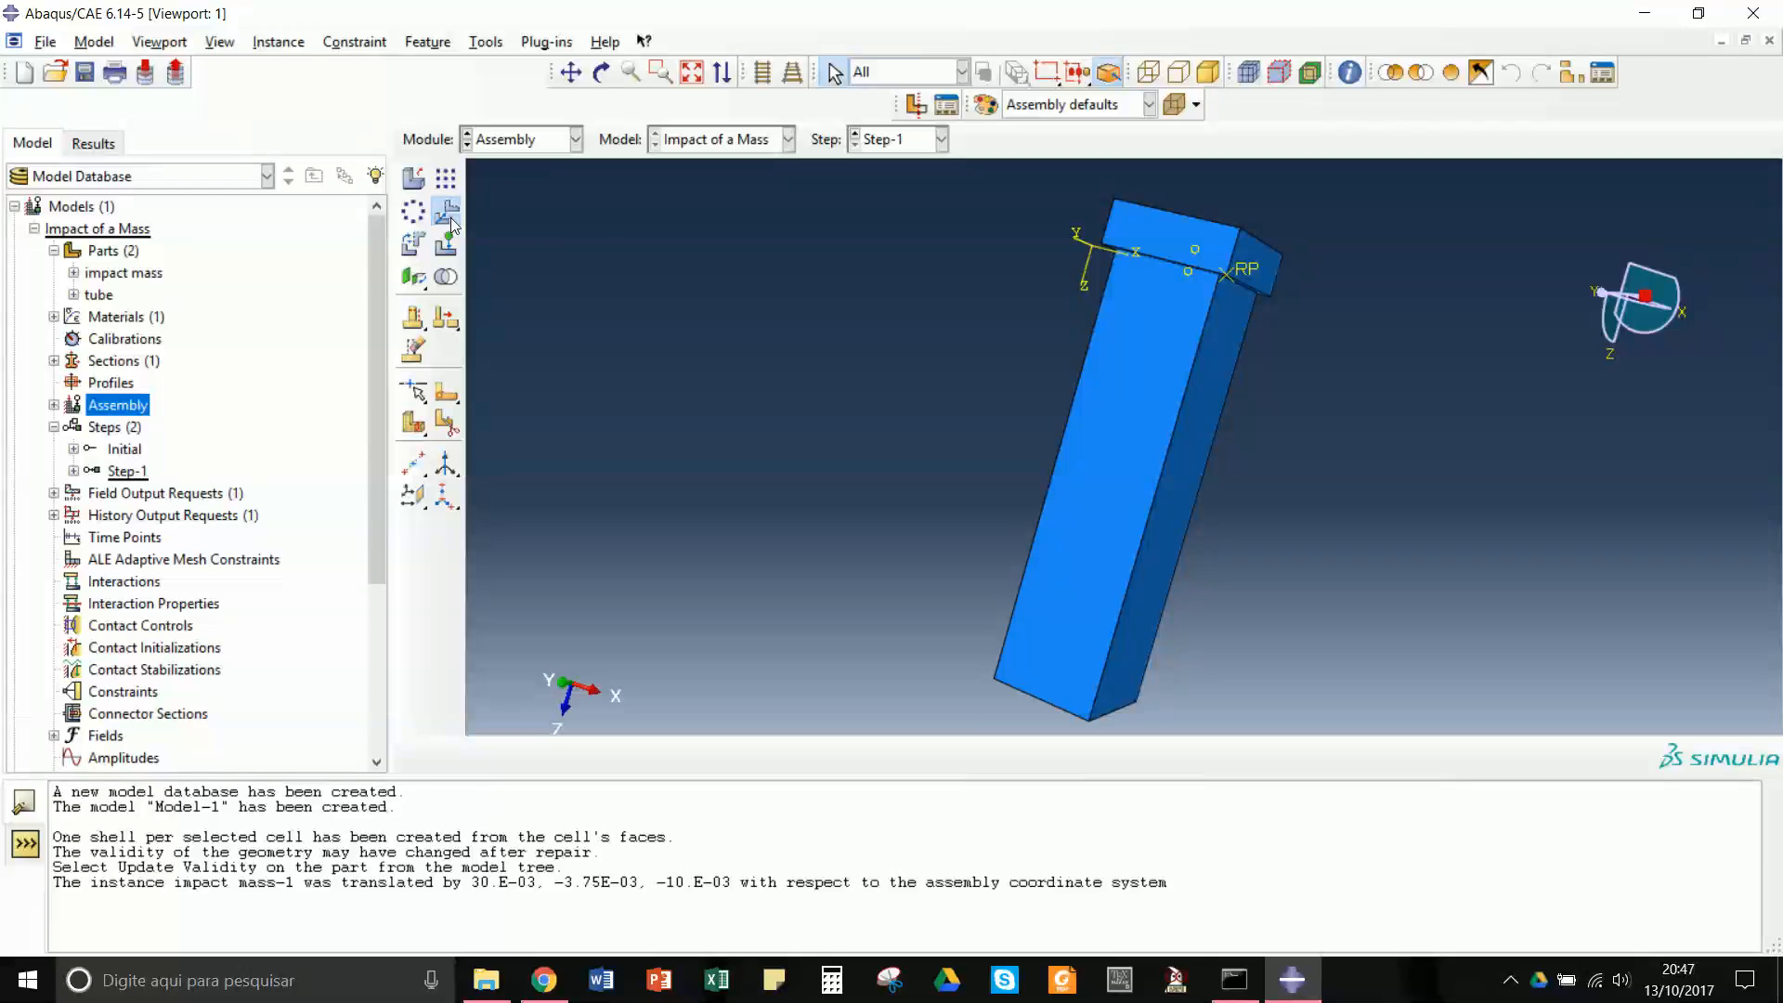
pyautogui.click(449, 218)
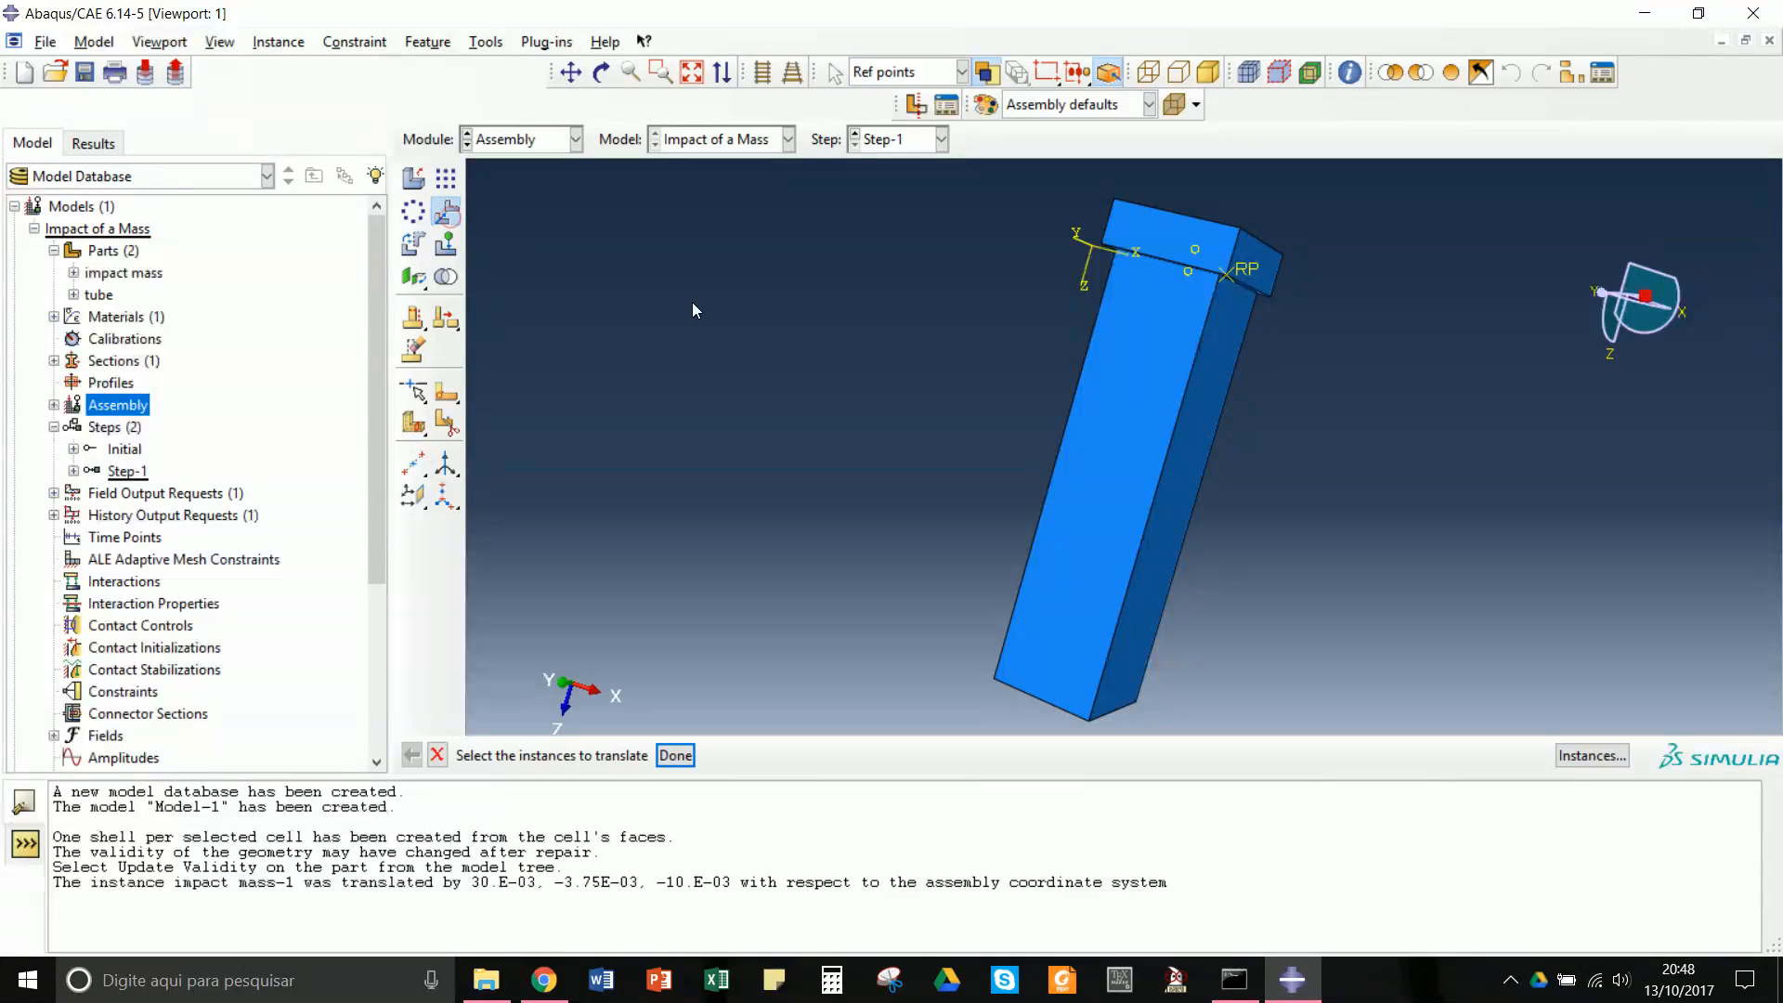
pyautogui.click(1156, 232)
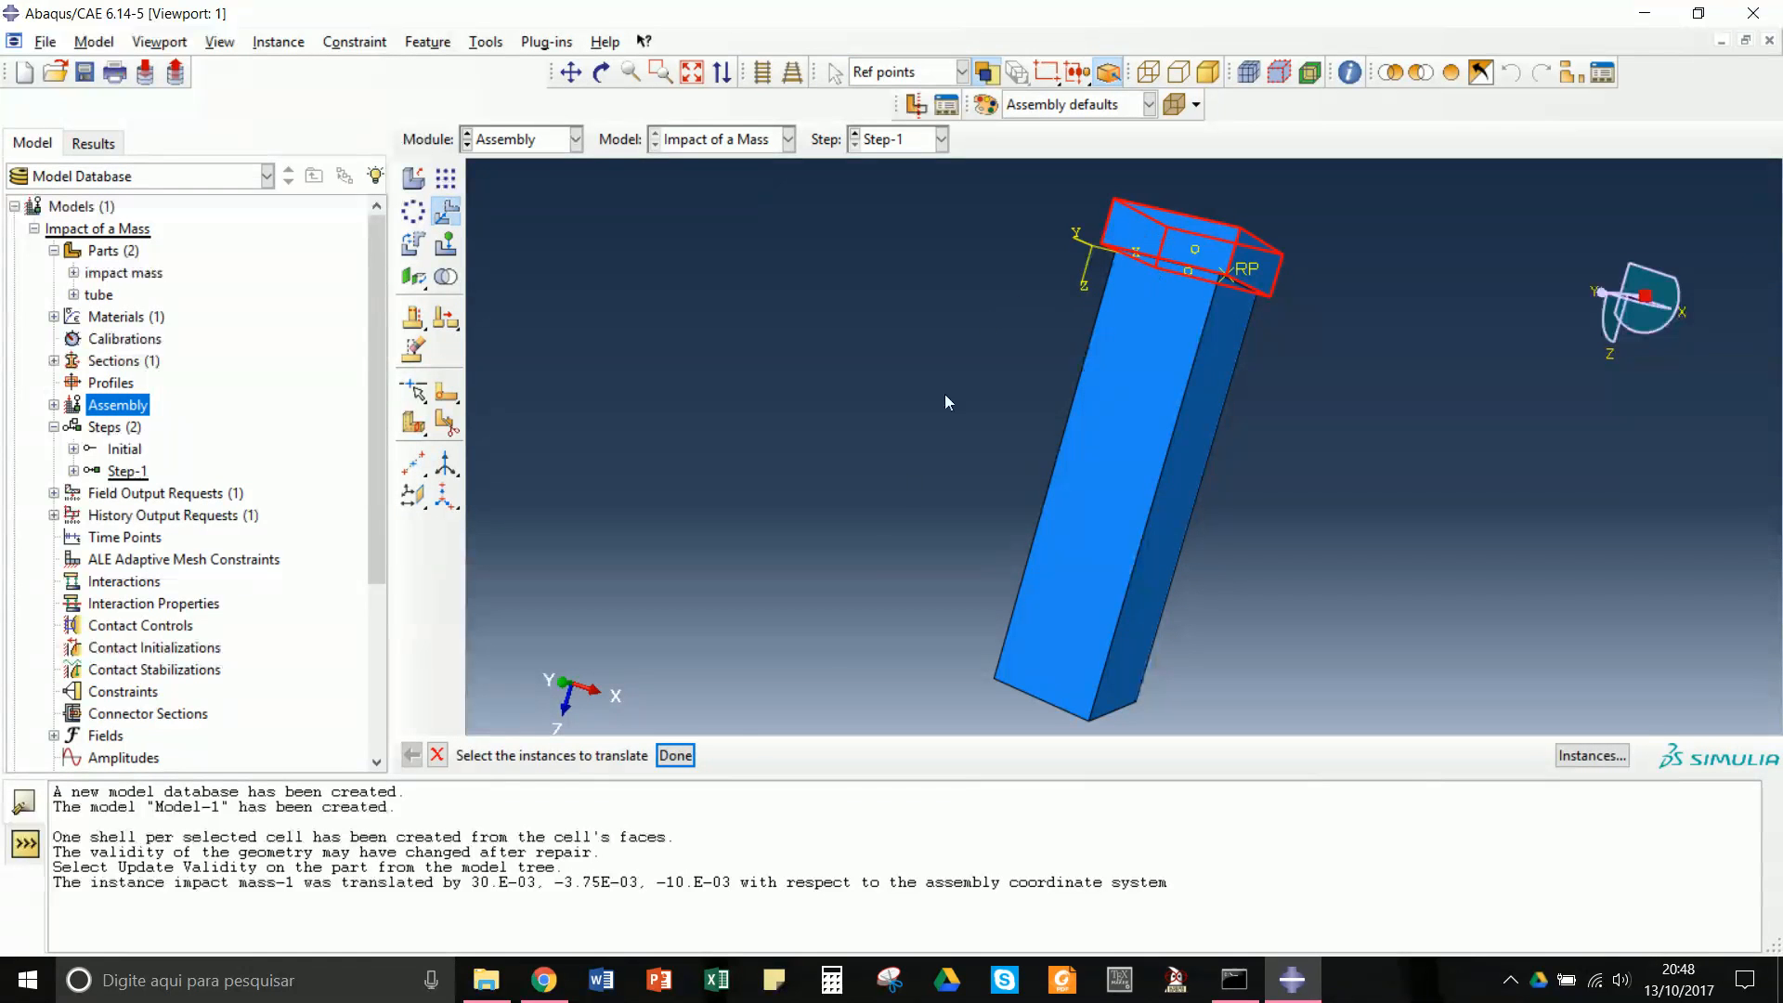
pyautogui.click(675, 755)
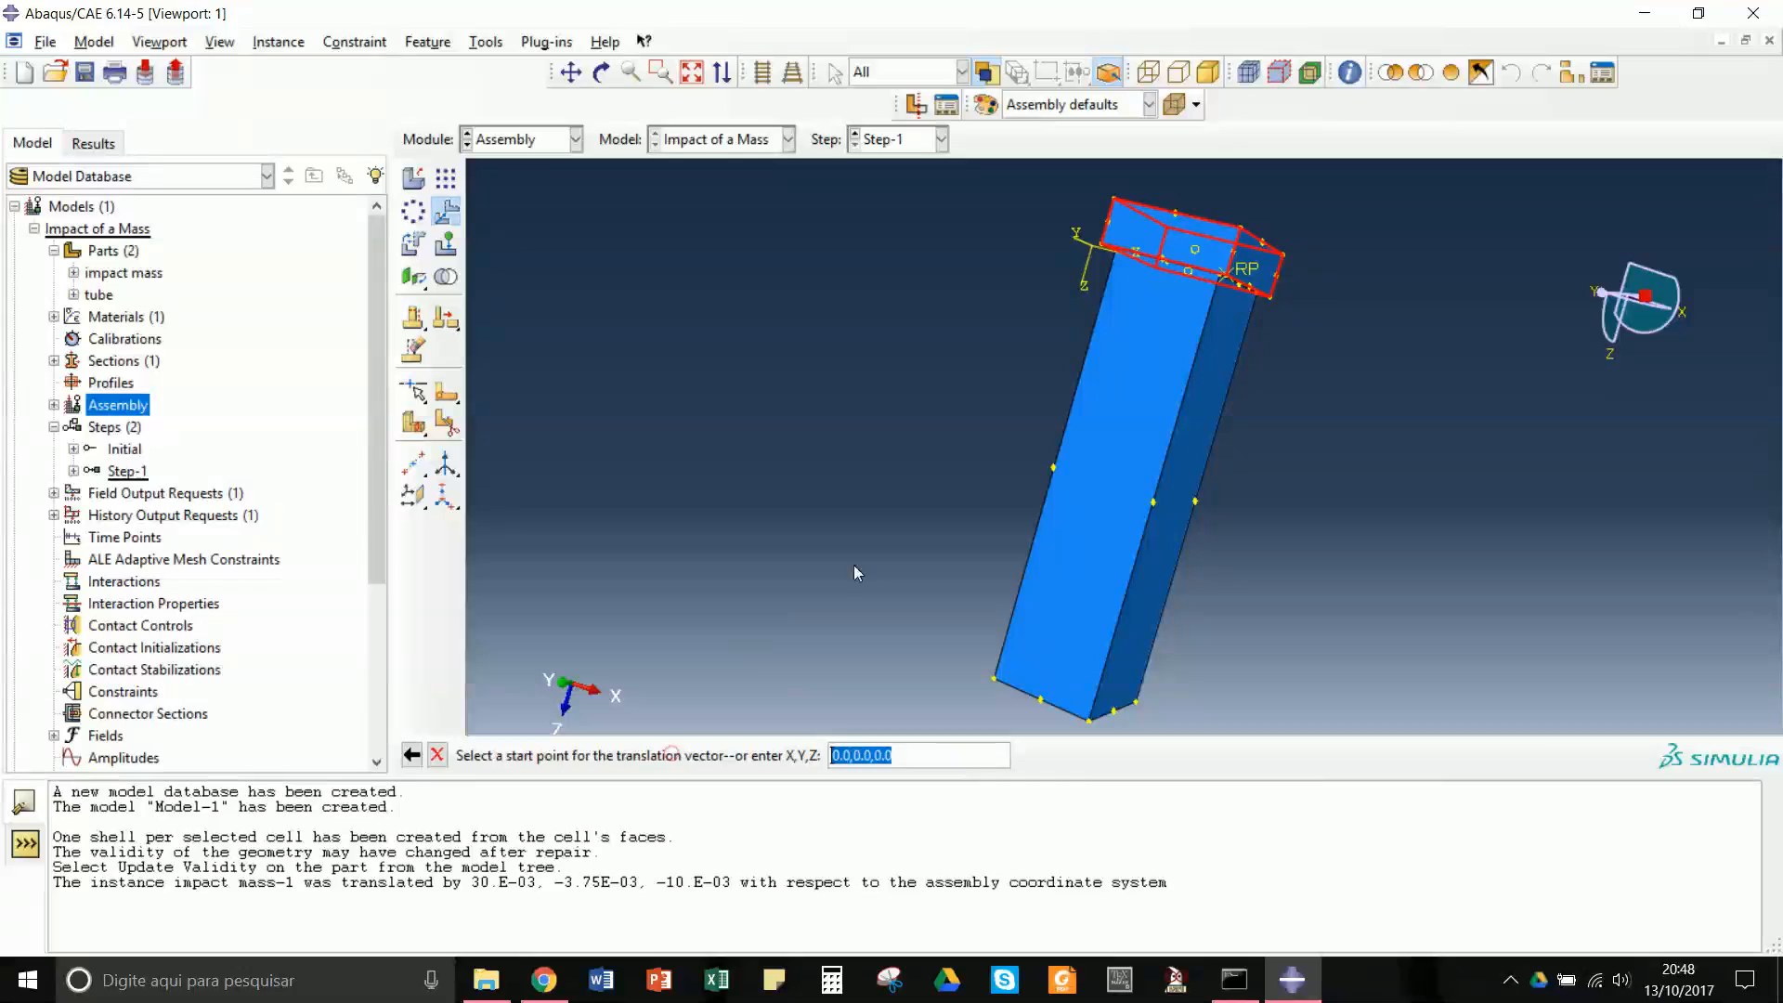
pyautogui.click(1186, 274)
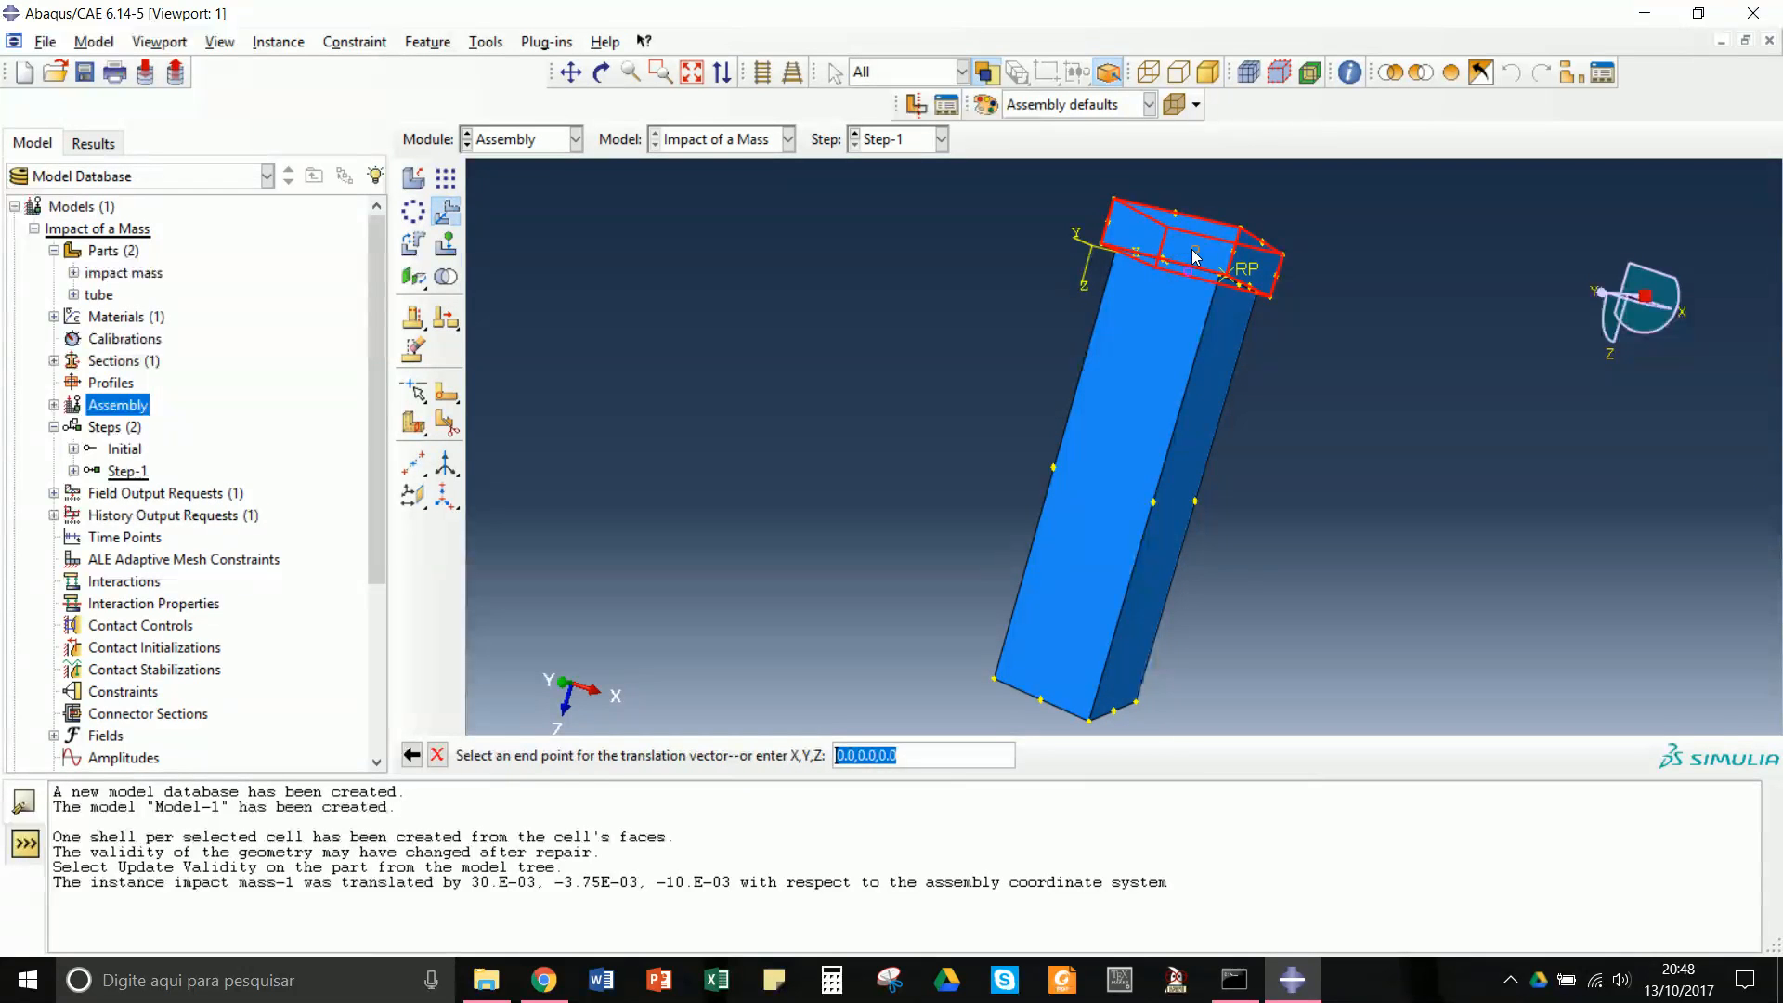
pyautogui.click(1194, 256)
pyautogui.click(589, 758)
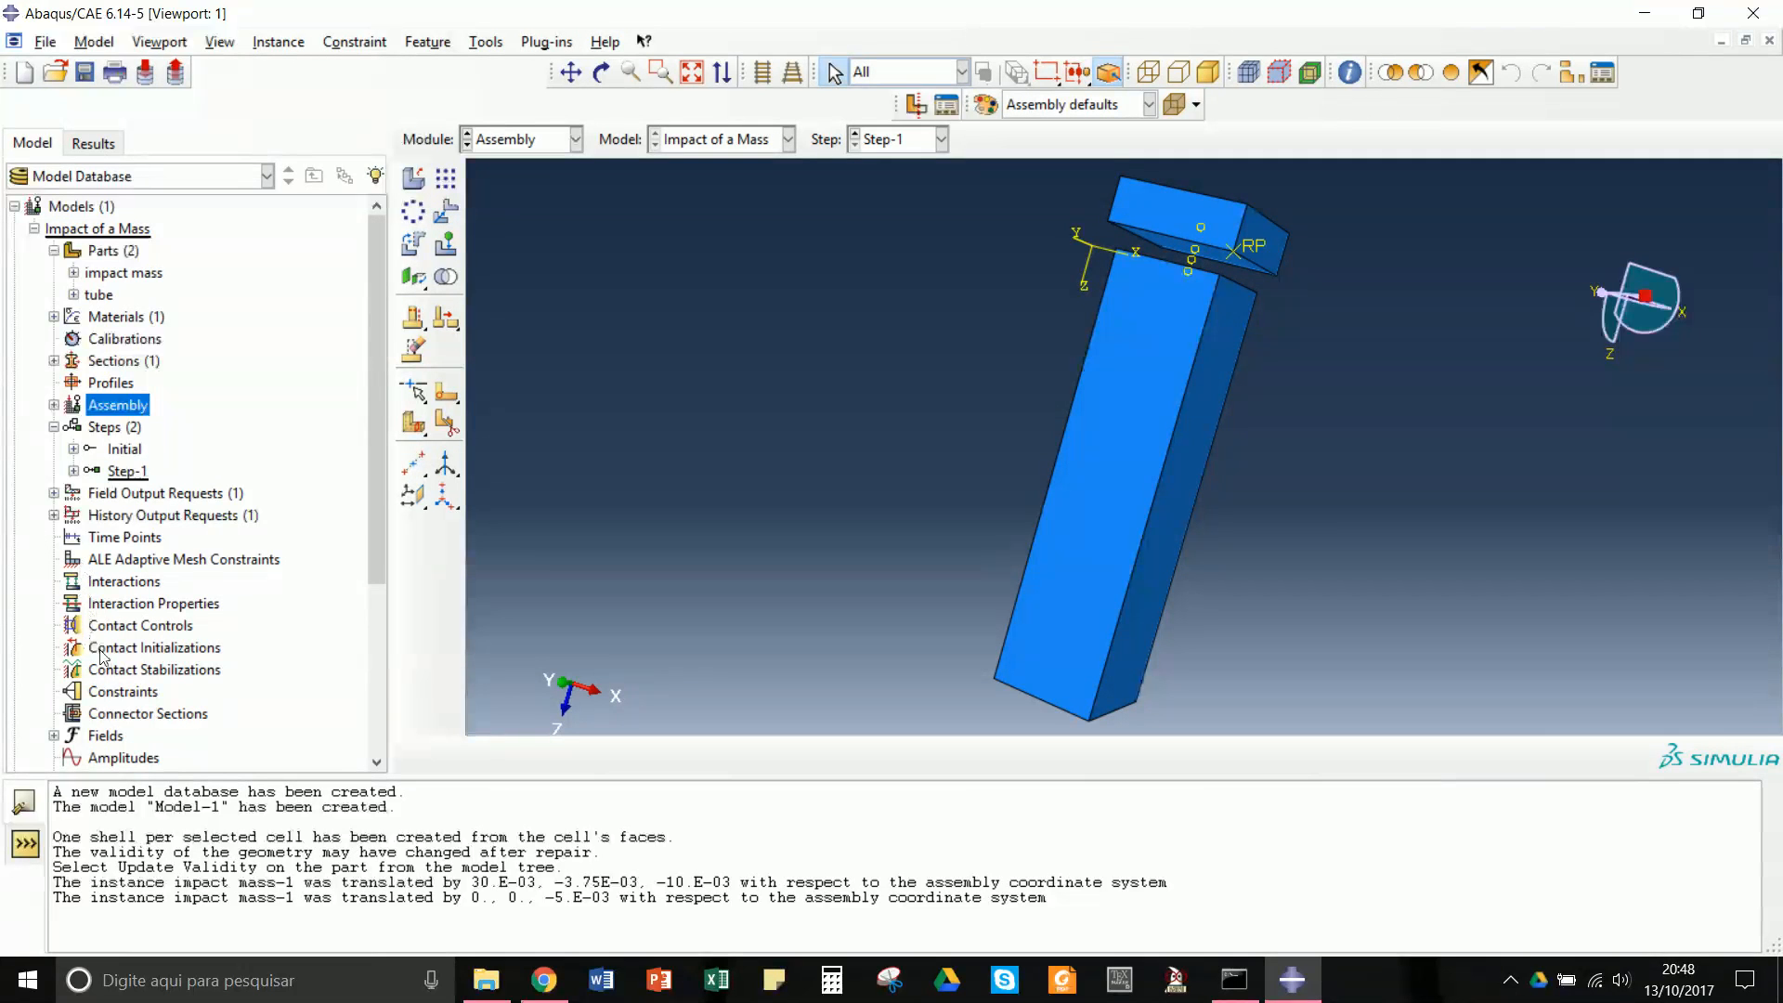
# - Create a Self-contact (Explicit) interaction in Step-1 on all the tube's faces, using their brown side as the surface
pyautogui.rightClick(118, 583)
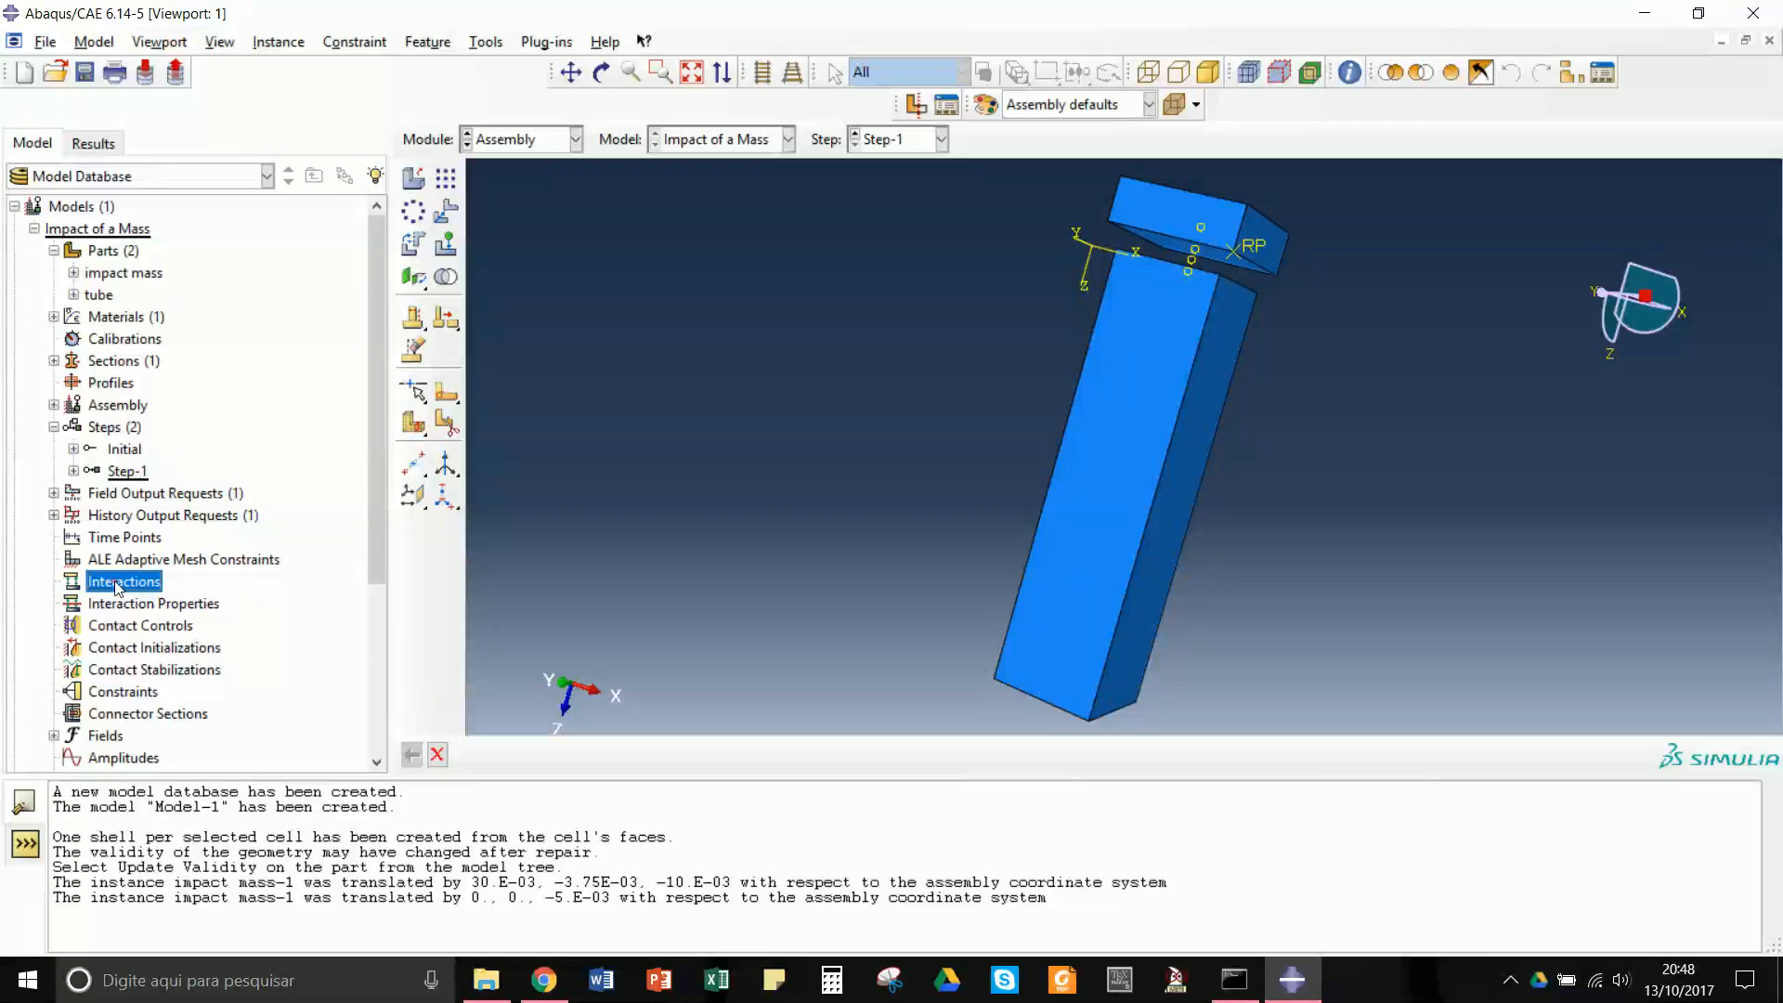
pyautogui.click(181, 665)
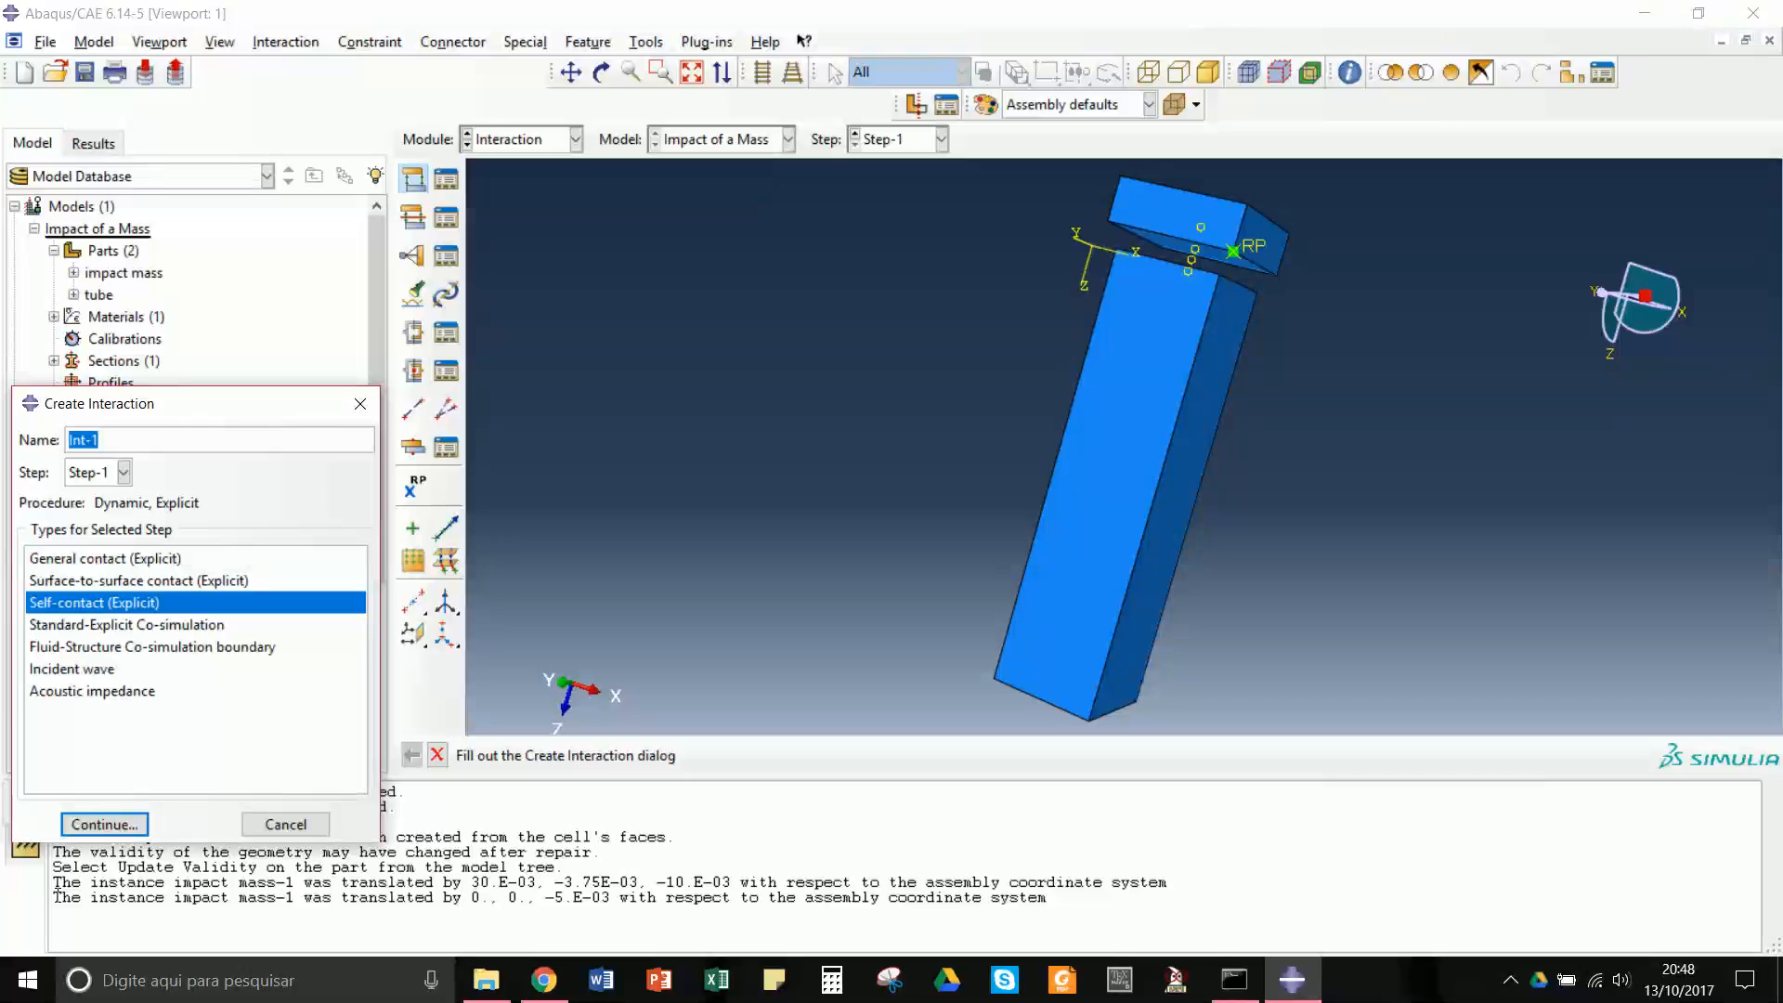
pyautogui.click(90, 823)
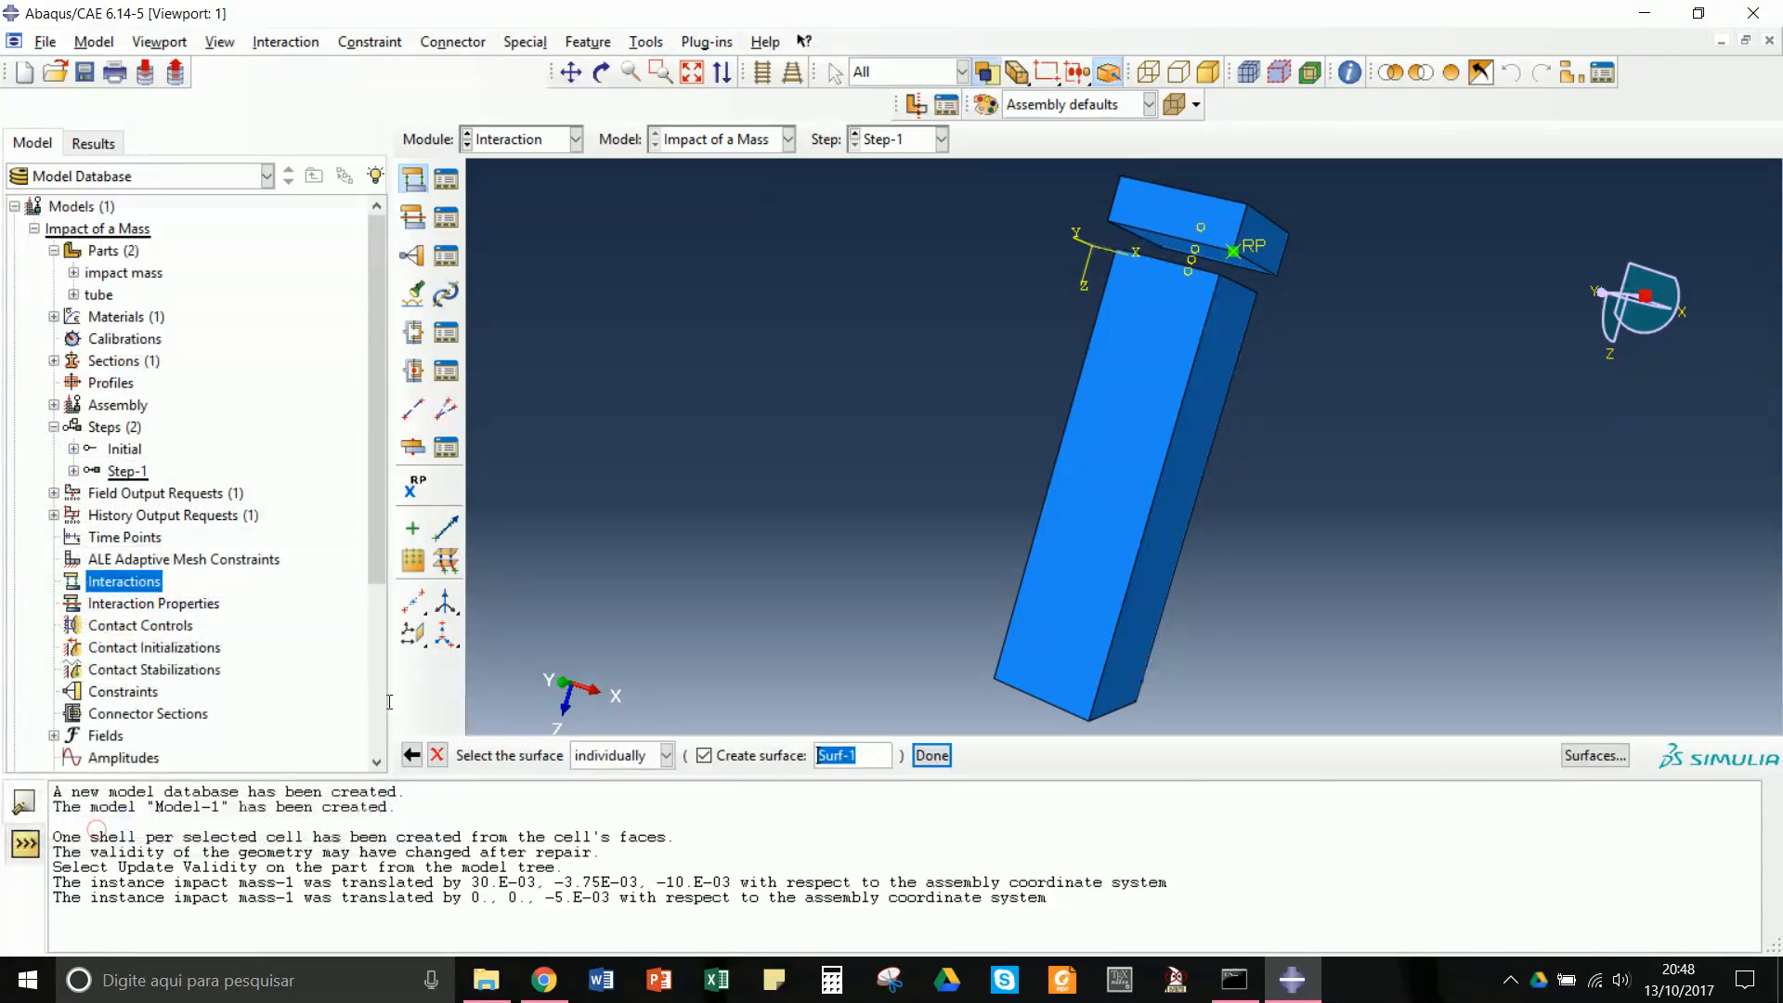
pyautogui.moveTo(997, 276); pyautogui.dragTo(1235, 717)
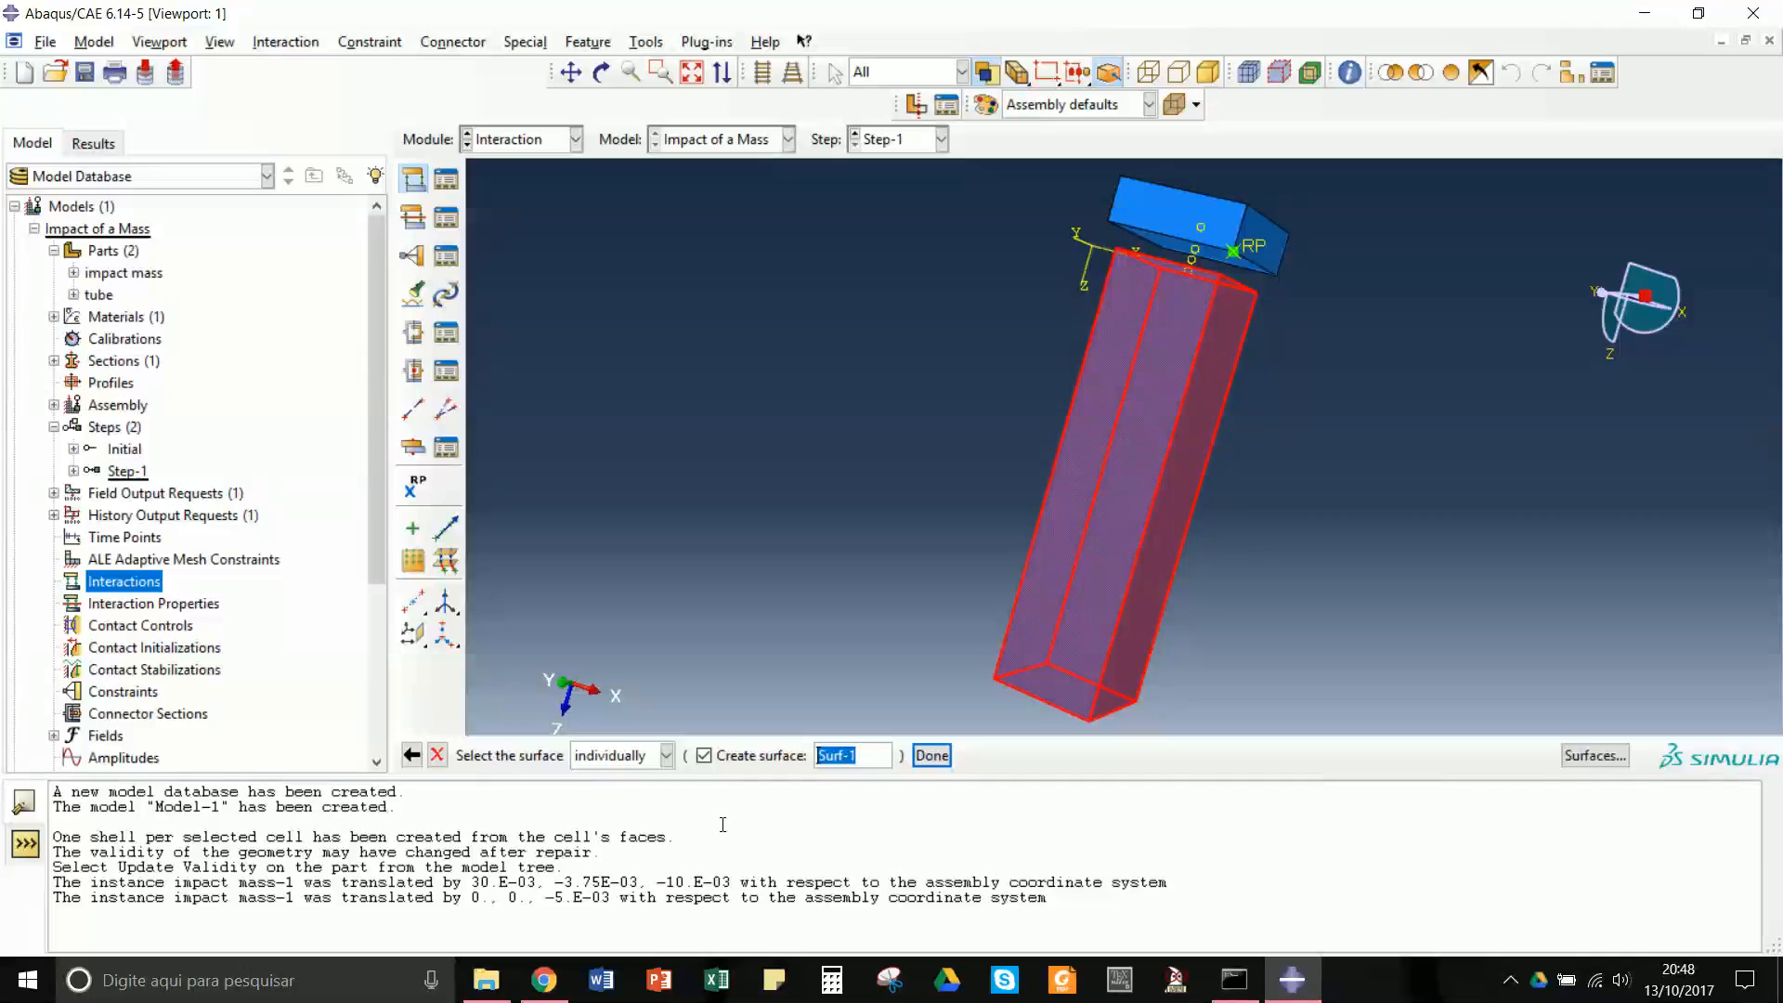
pyautogui.click(931, 755)
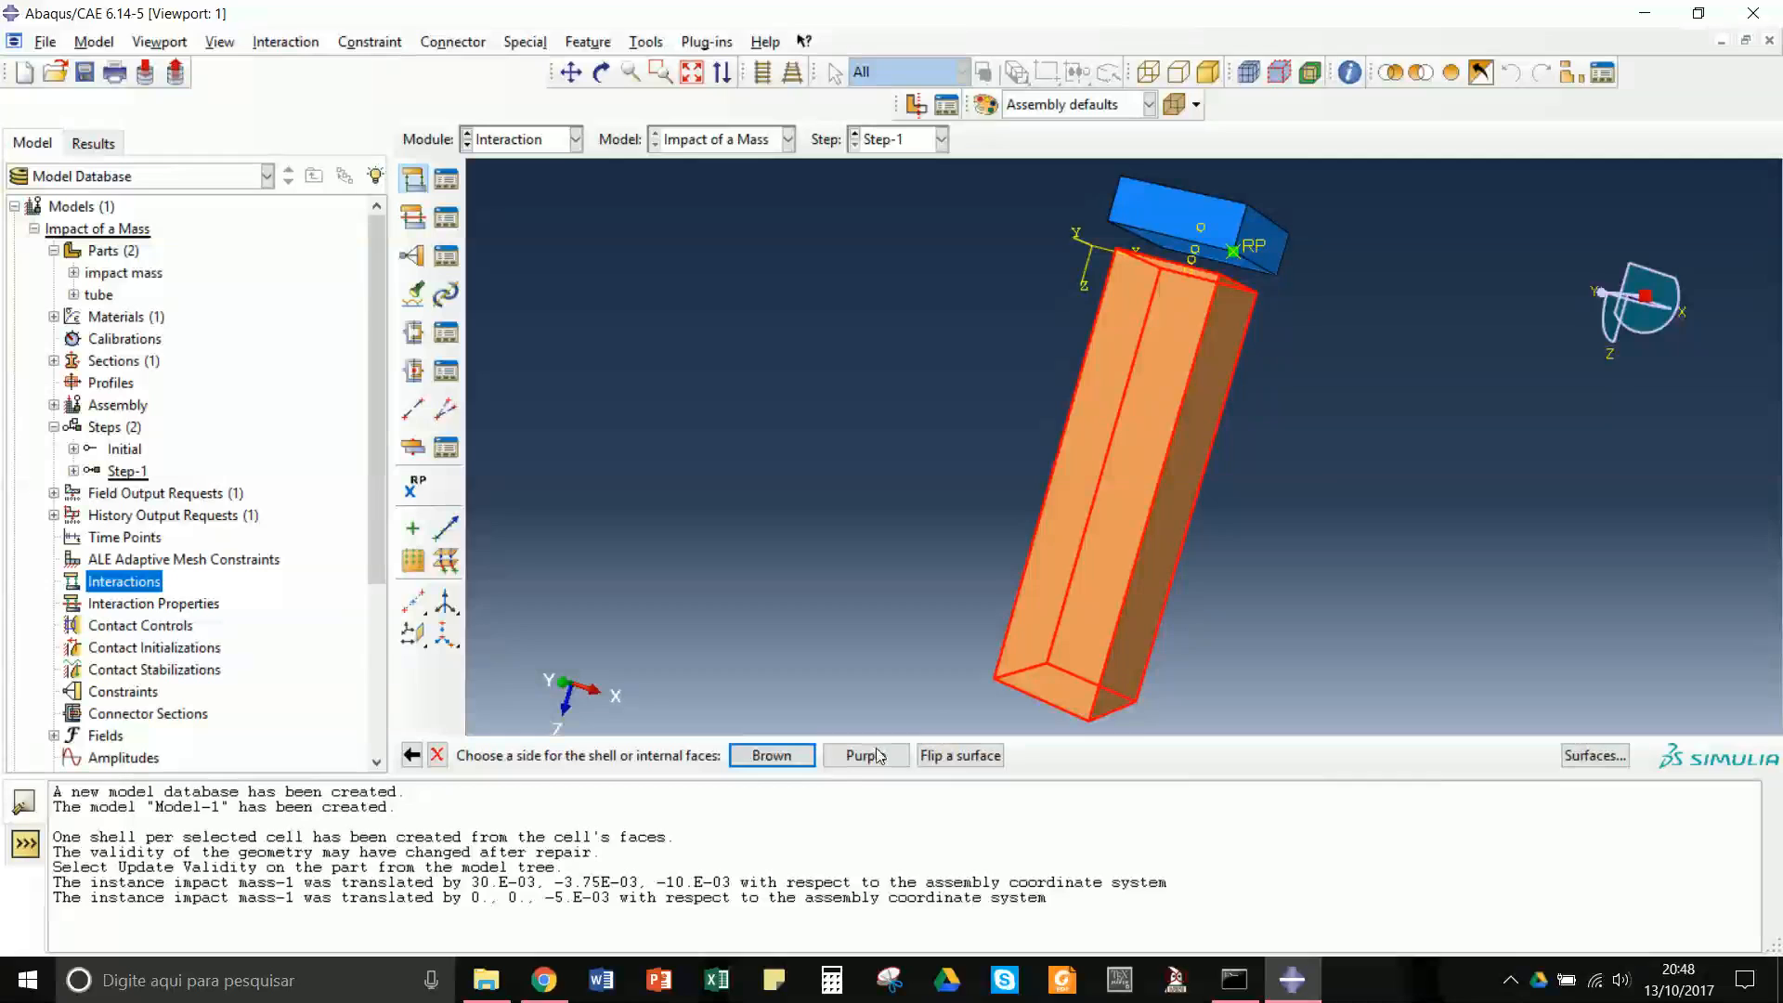
pyautogui.click(770, 757)
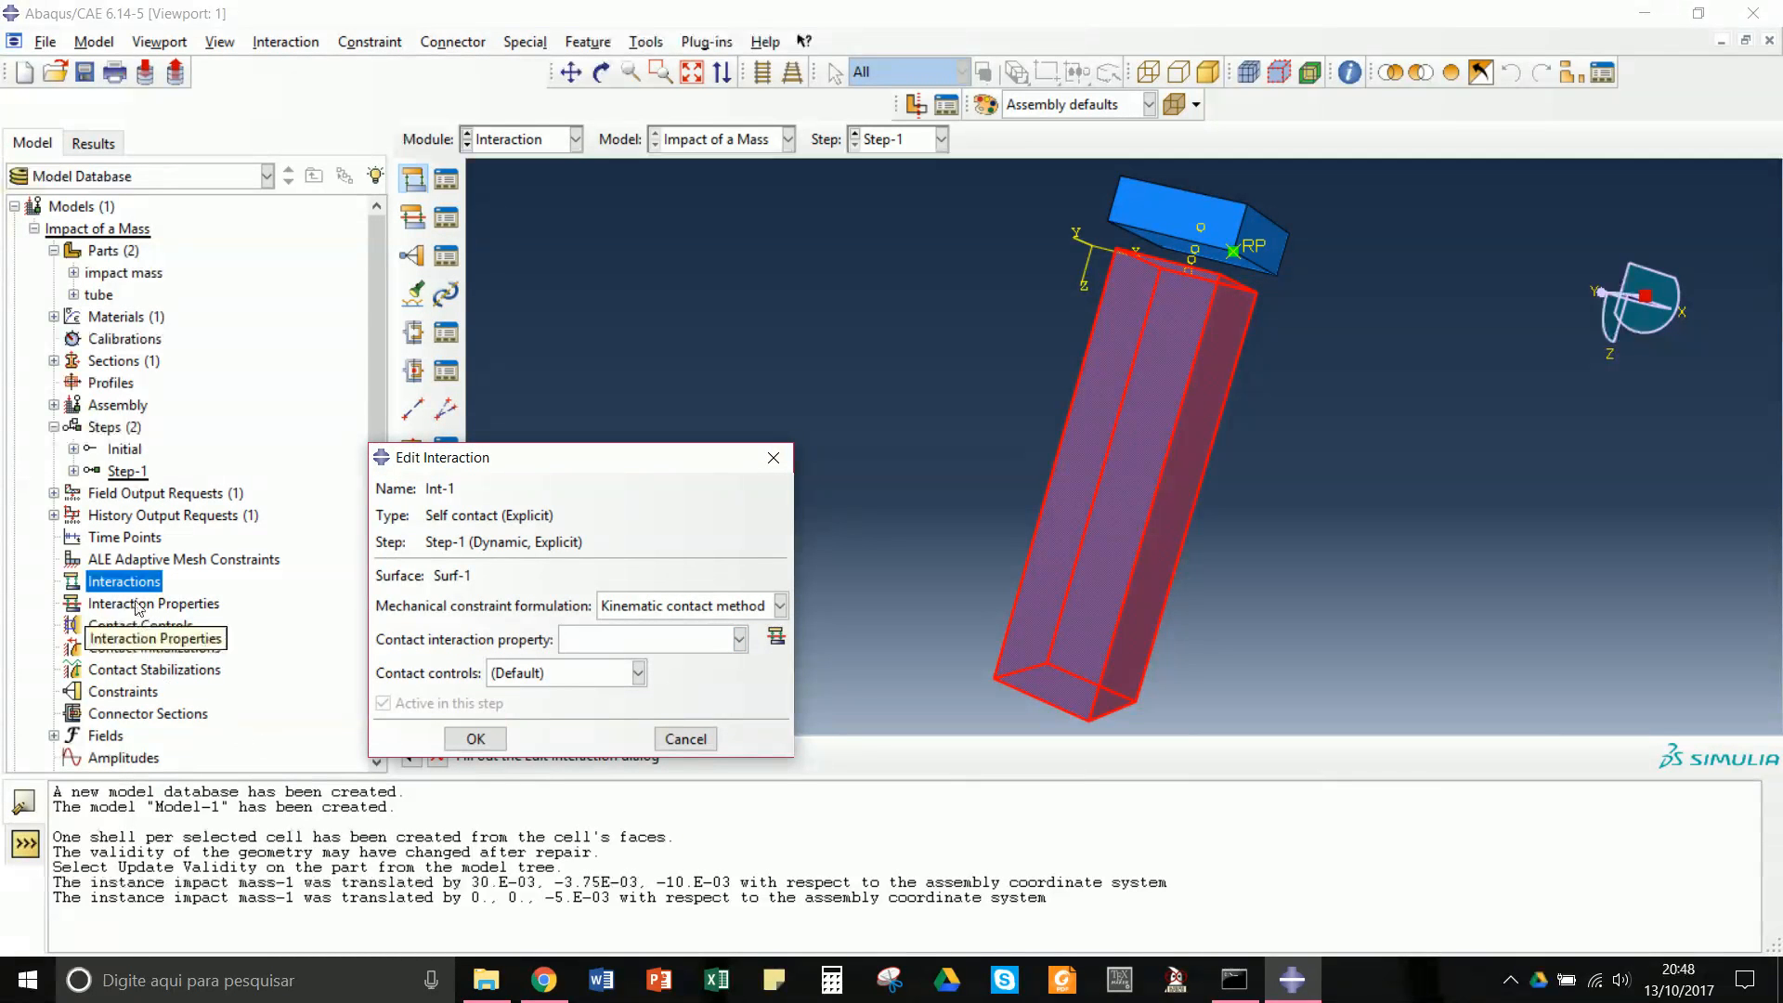
# - Create a contact property with Rough tangential behavior for the tube's self-contact and accept the interaction with the kinematic contact method
pyautogui.click(775, 637)
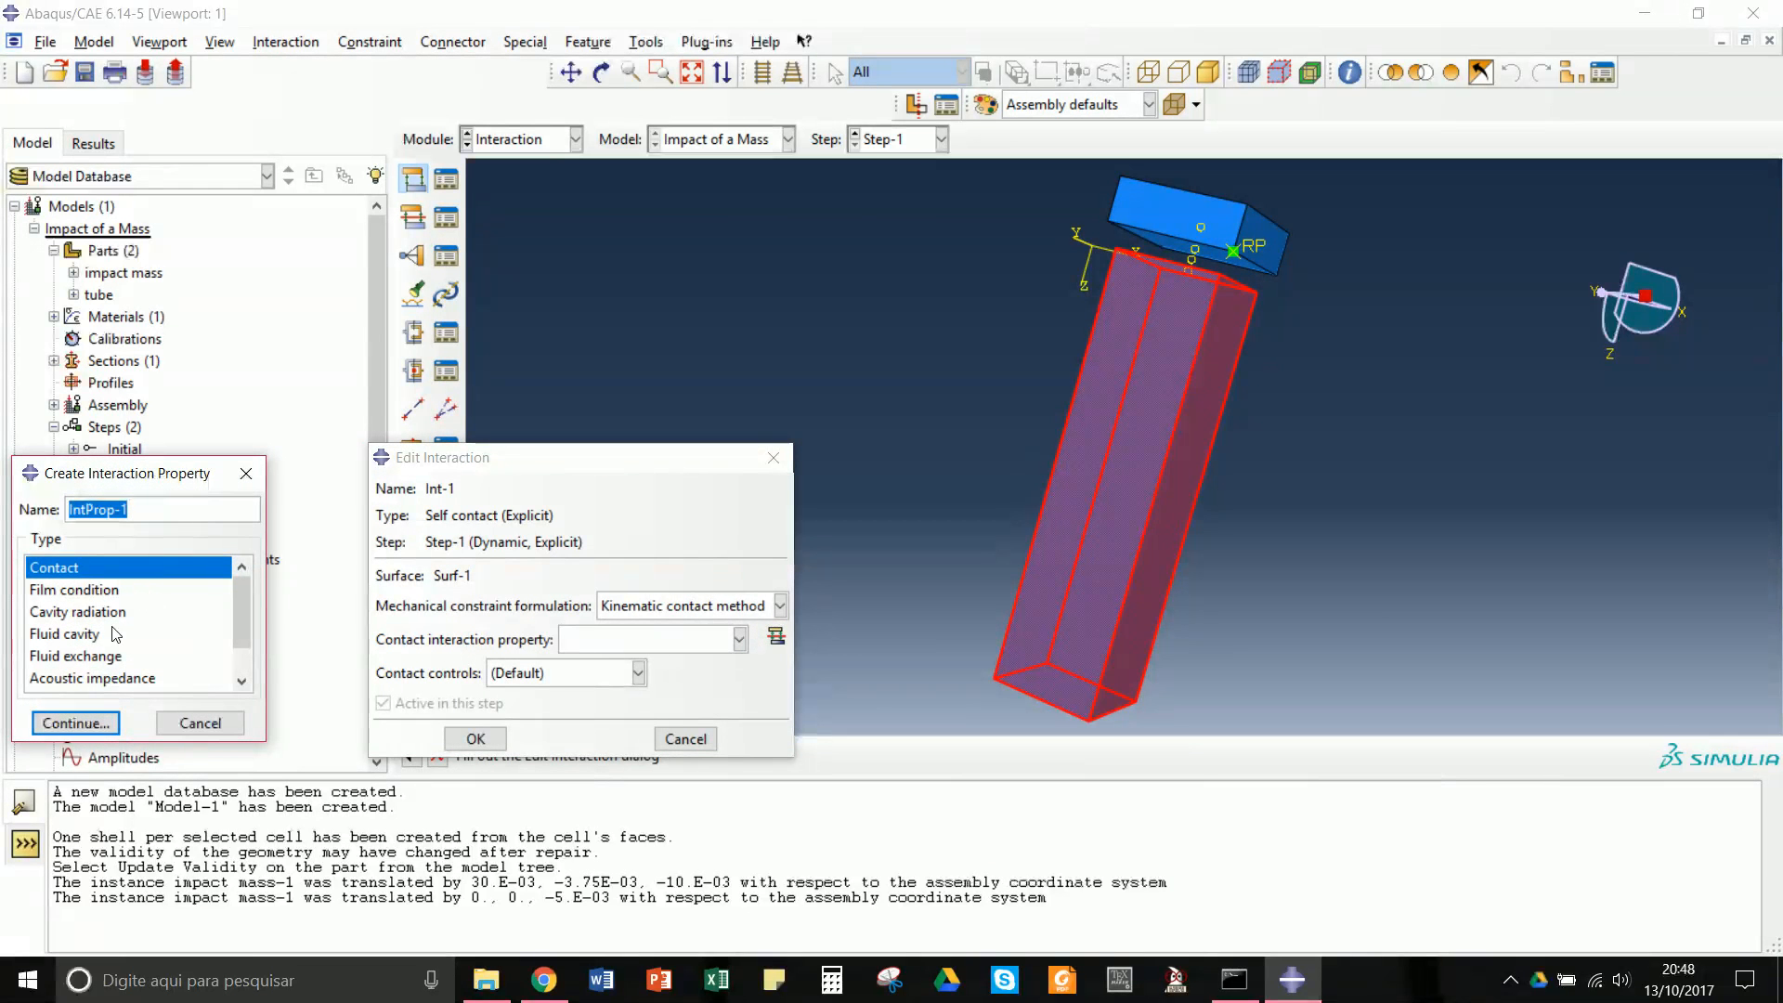
pyautogui.click(94, 724)
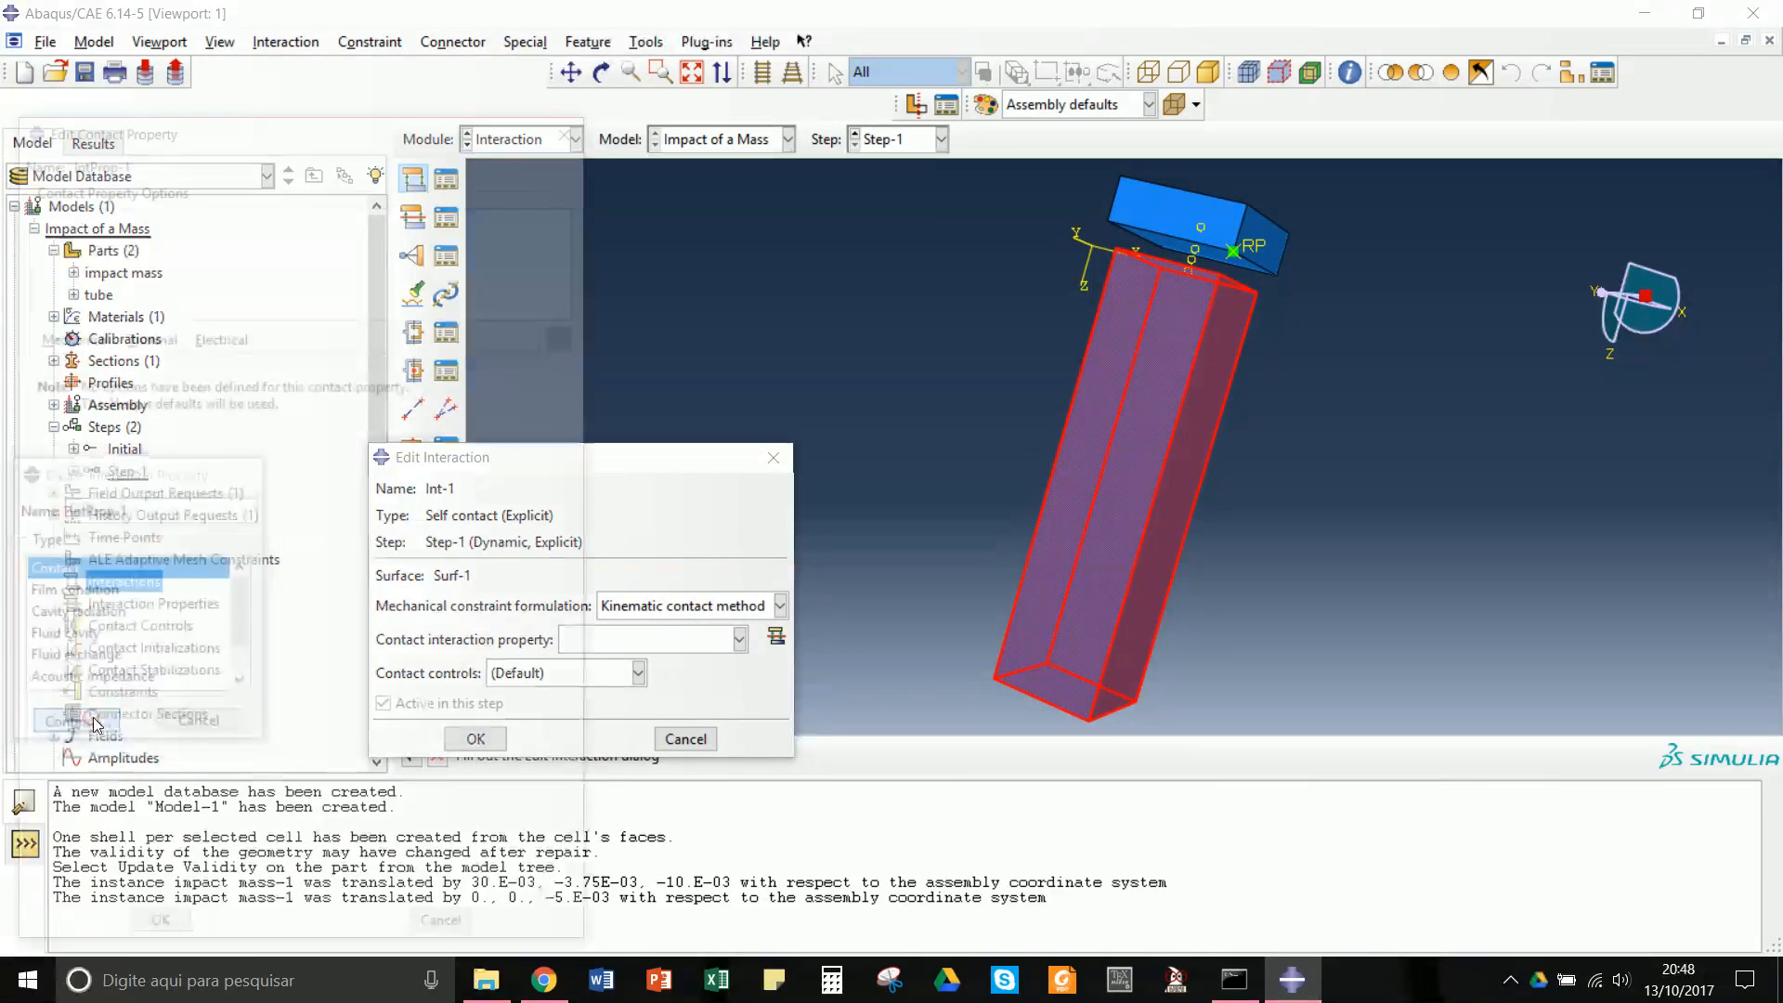
pyautogui.click(74, 338)
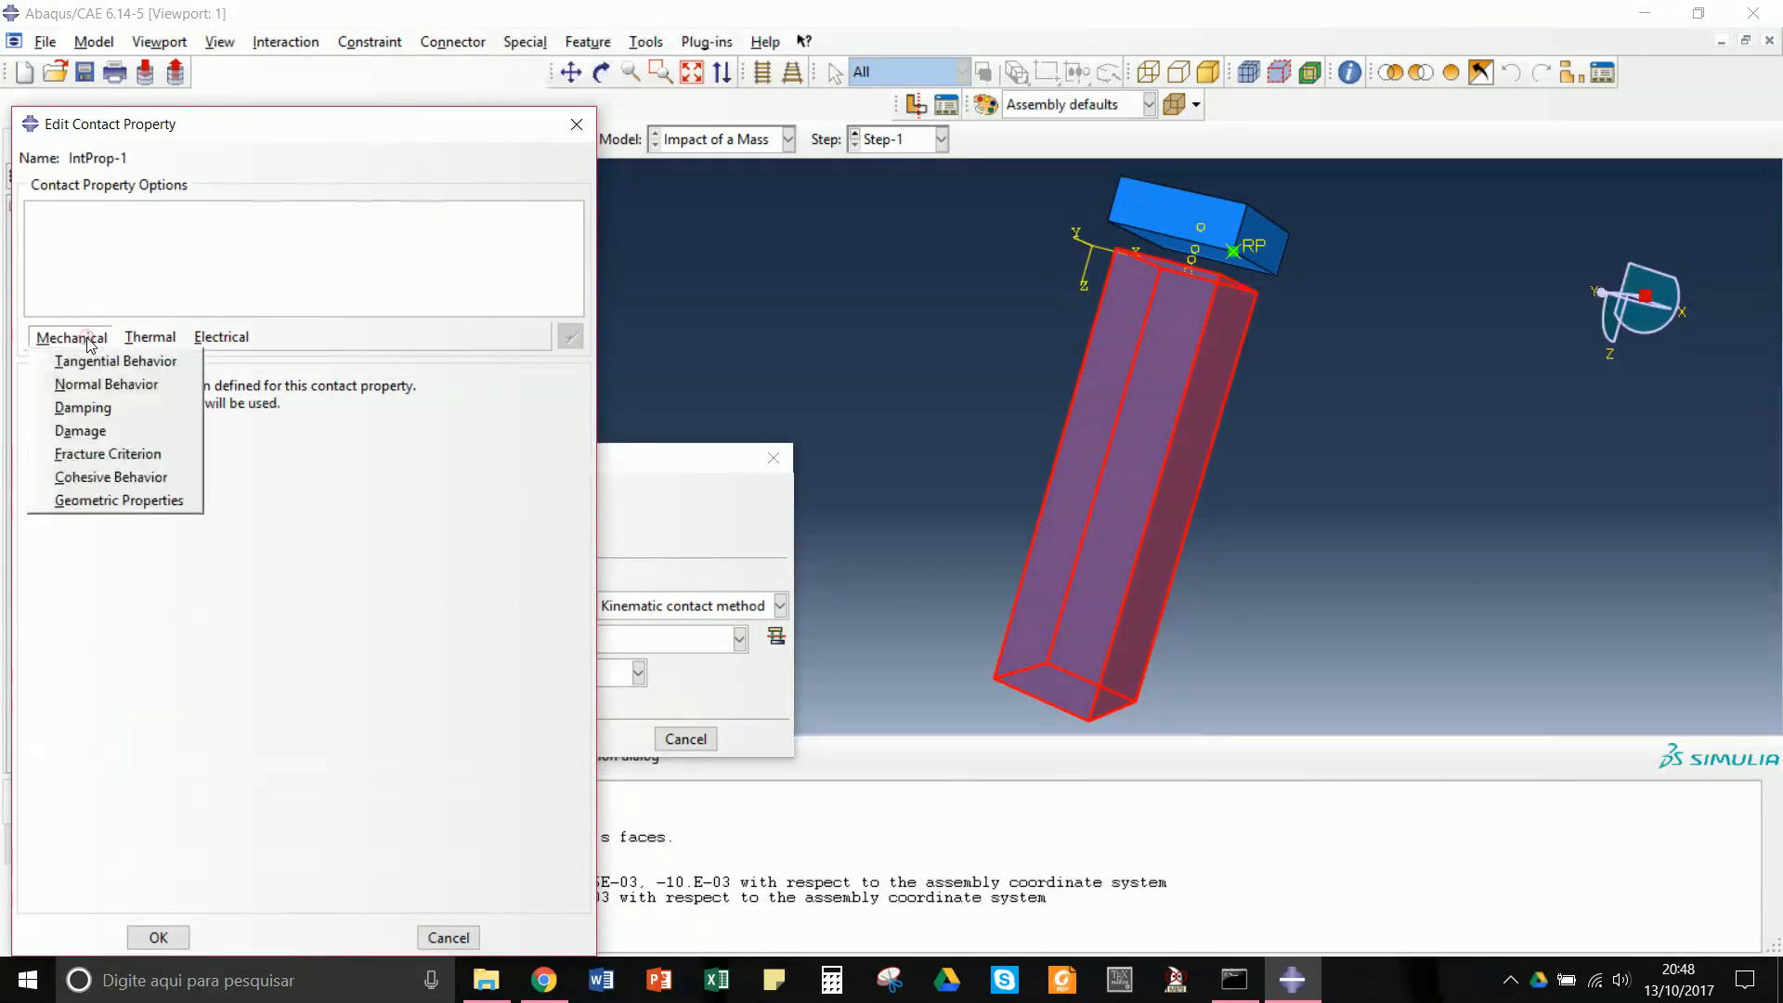
pyautogui.click(97, 362)
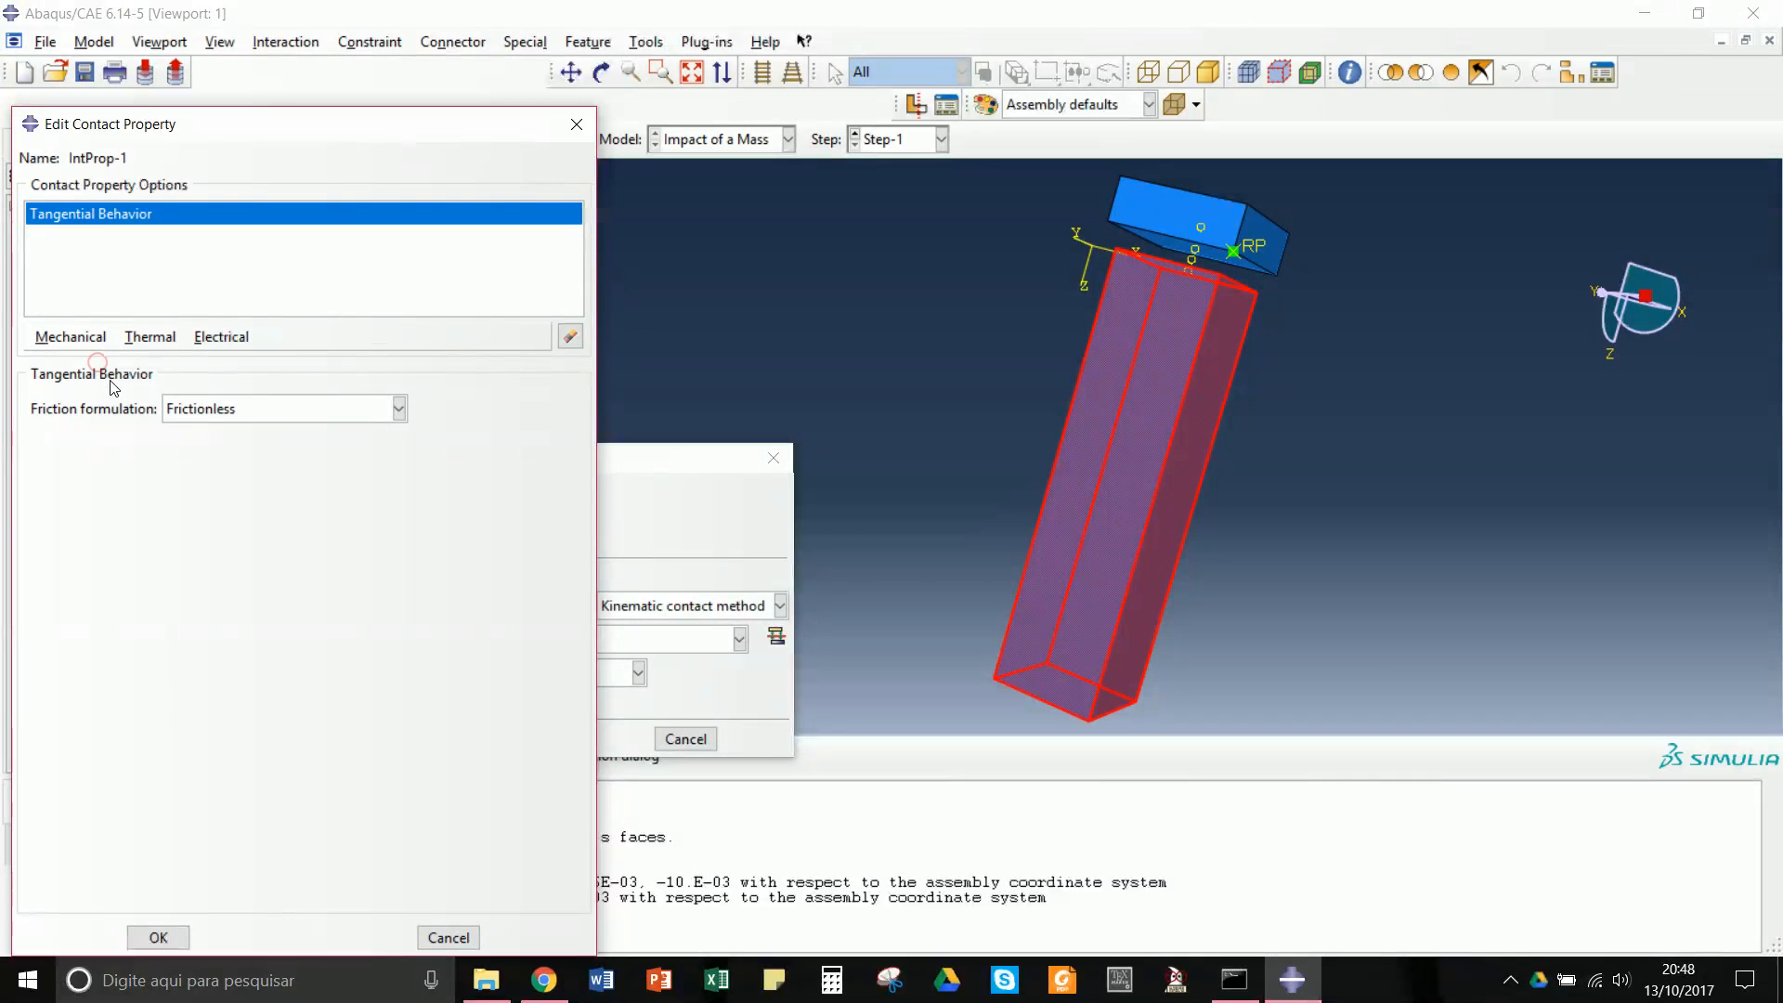
pyautogui.click(221, 408)
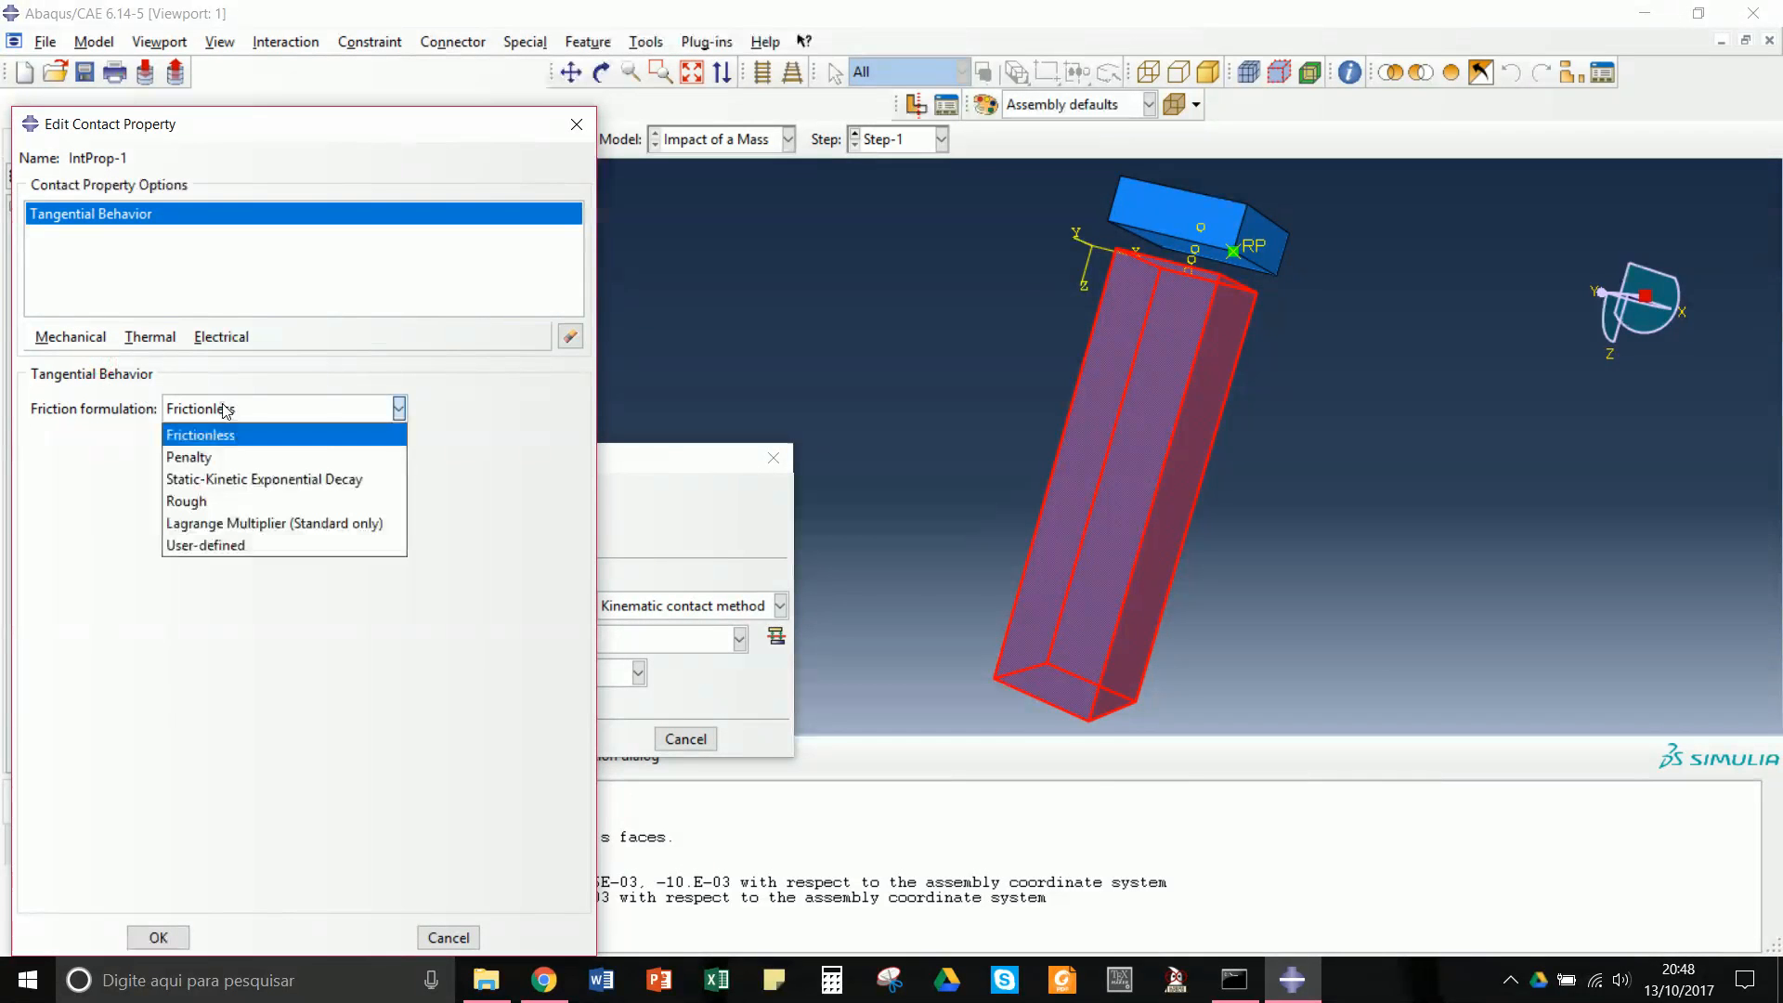
pyautogui.click(223, 501)
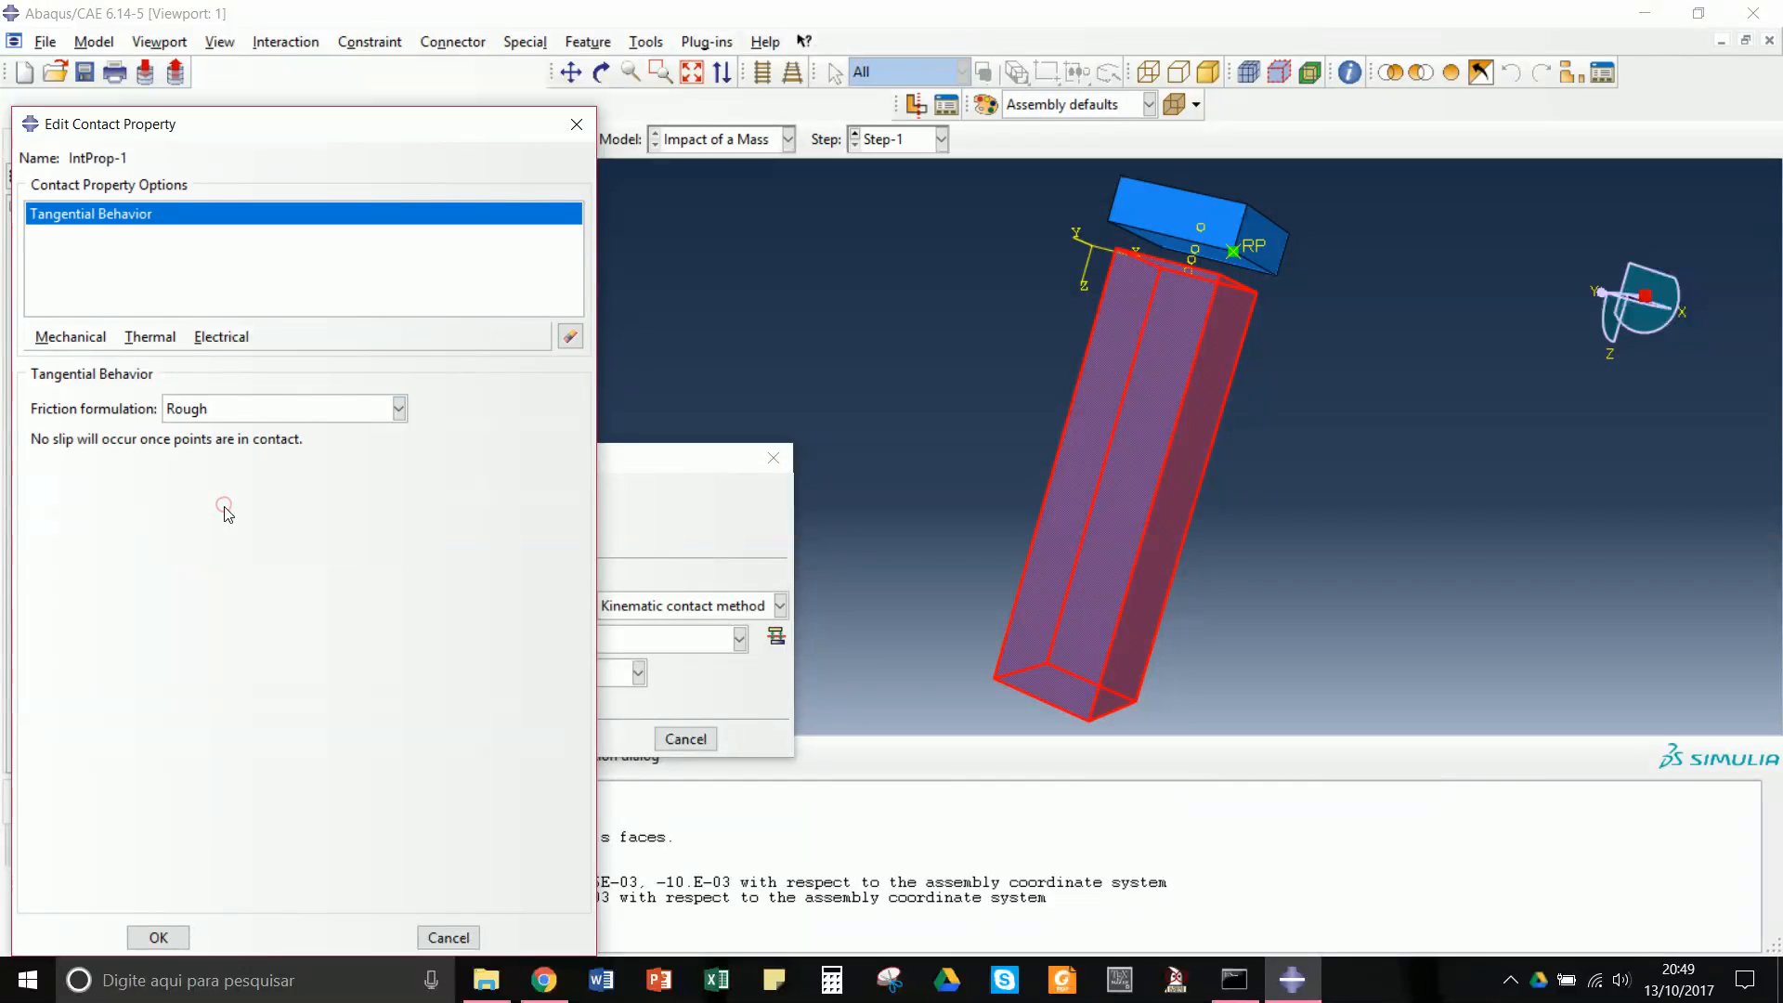
pyautogui.click(159, 937)
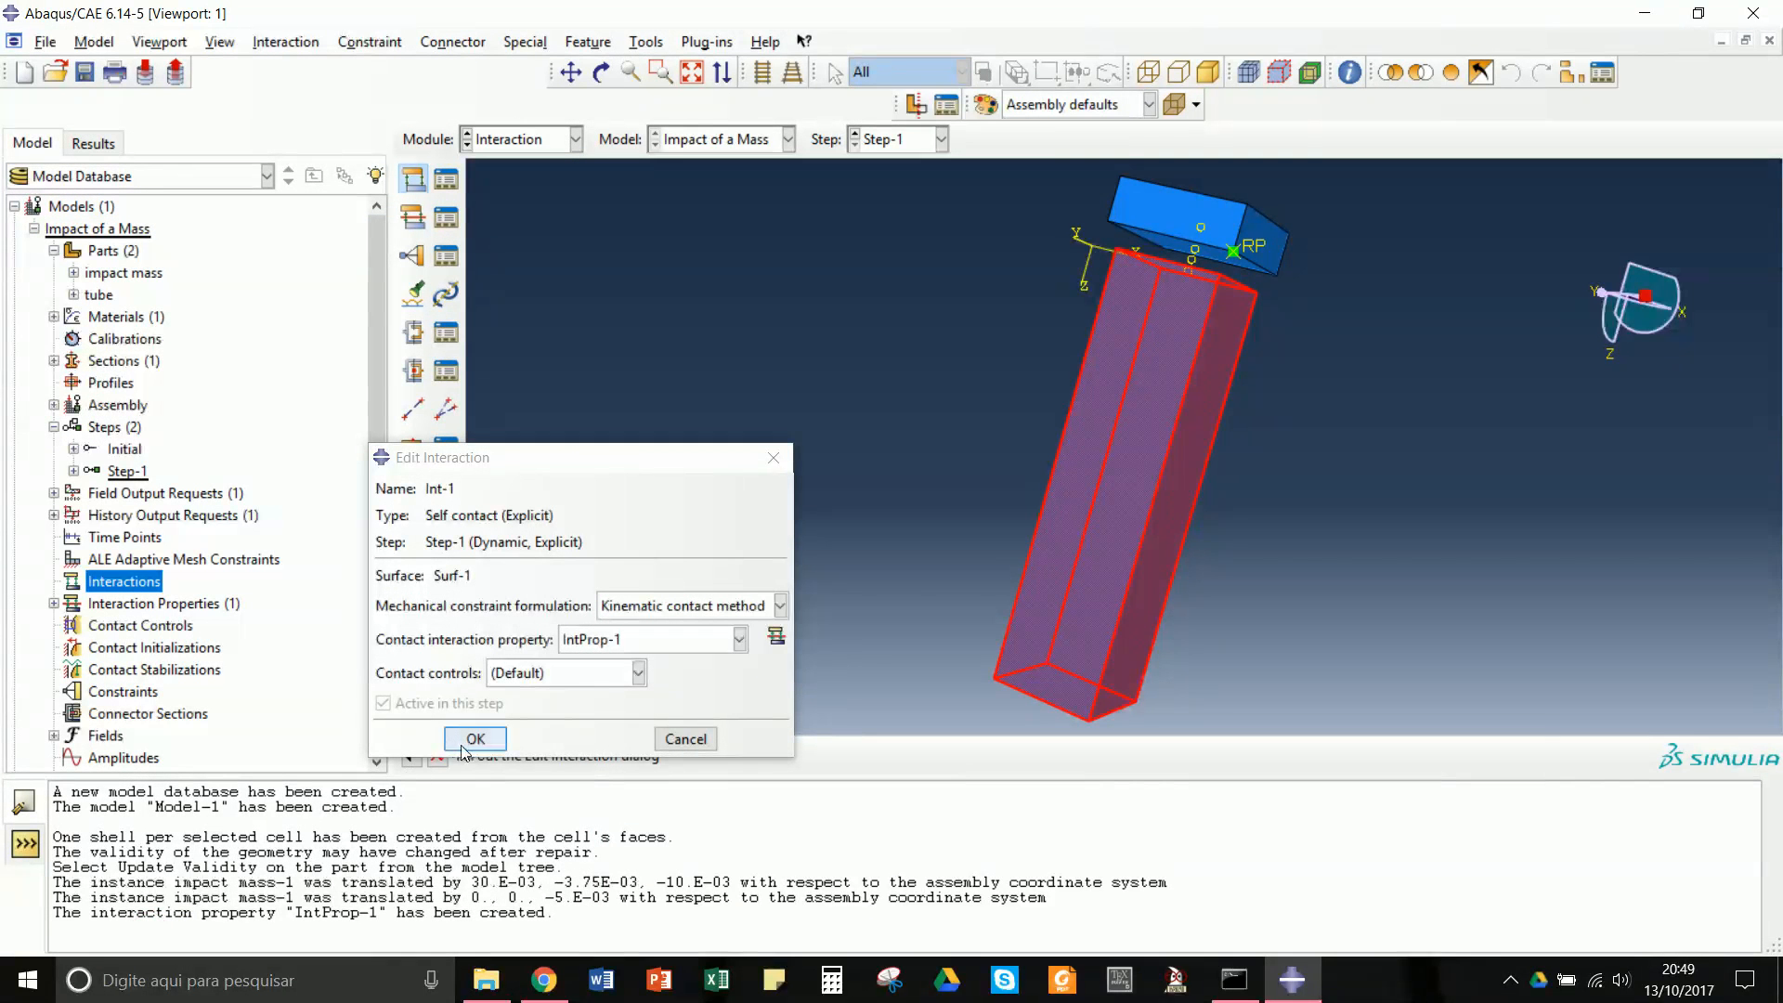
pyautogui.click(475, 739)
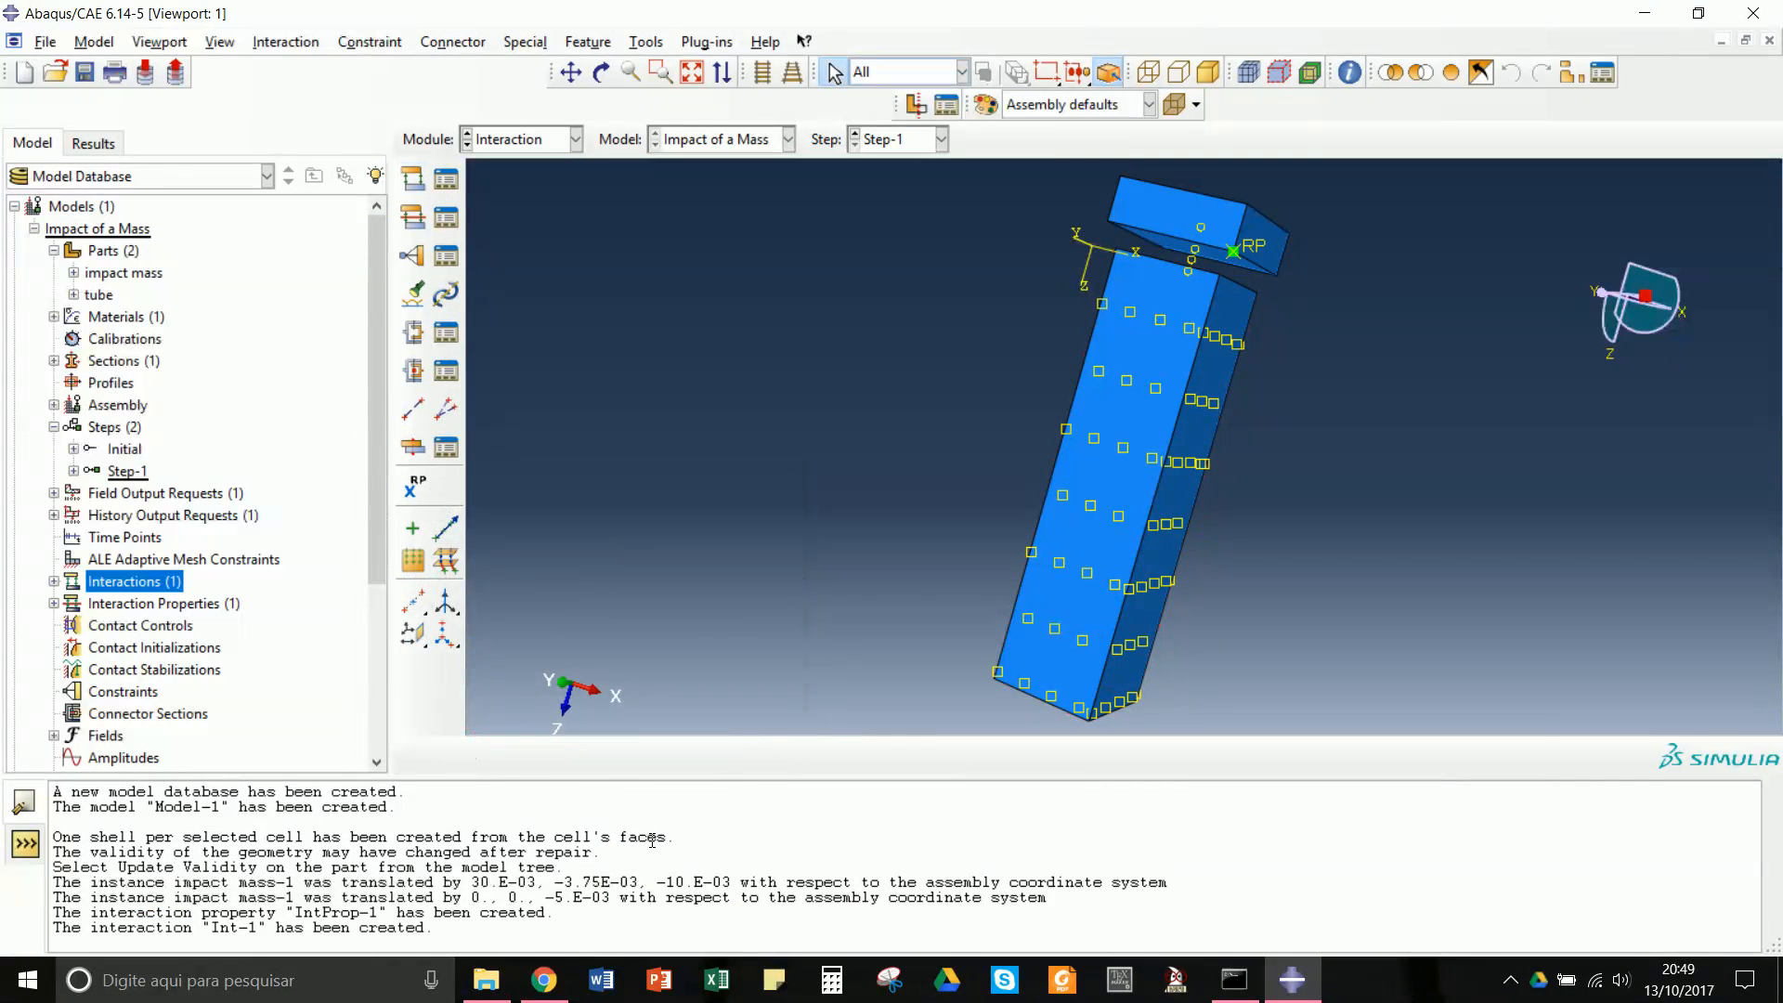
# - Create a second Self-contact (Explicit) interaction in Step-1 on the purple side of all the tube's faces, using IntProp-1 and the kinematic contact method
pyautogui.rightClick(117, 585)
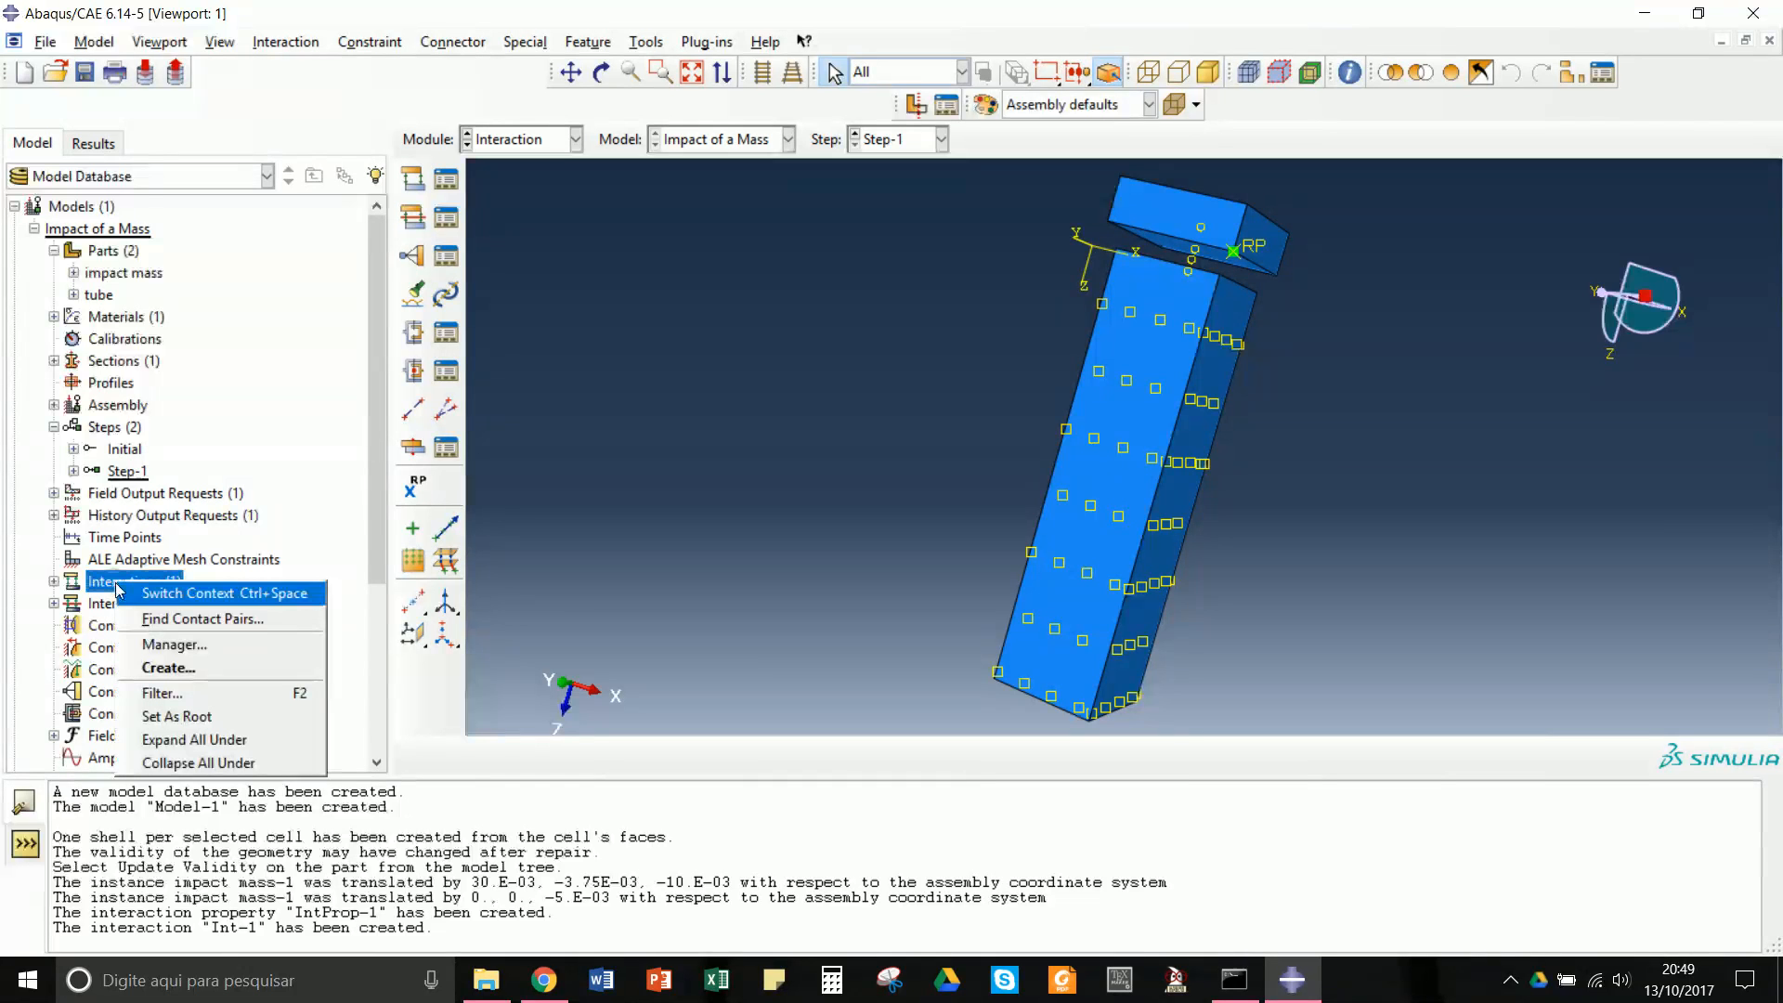
pyautogui.click(153, 670)
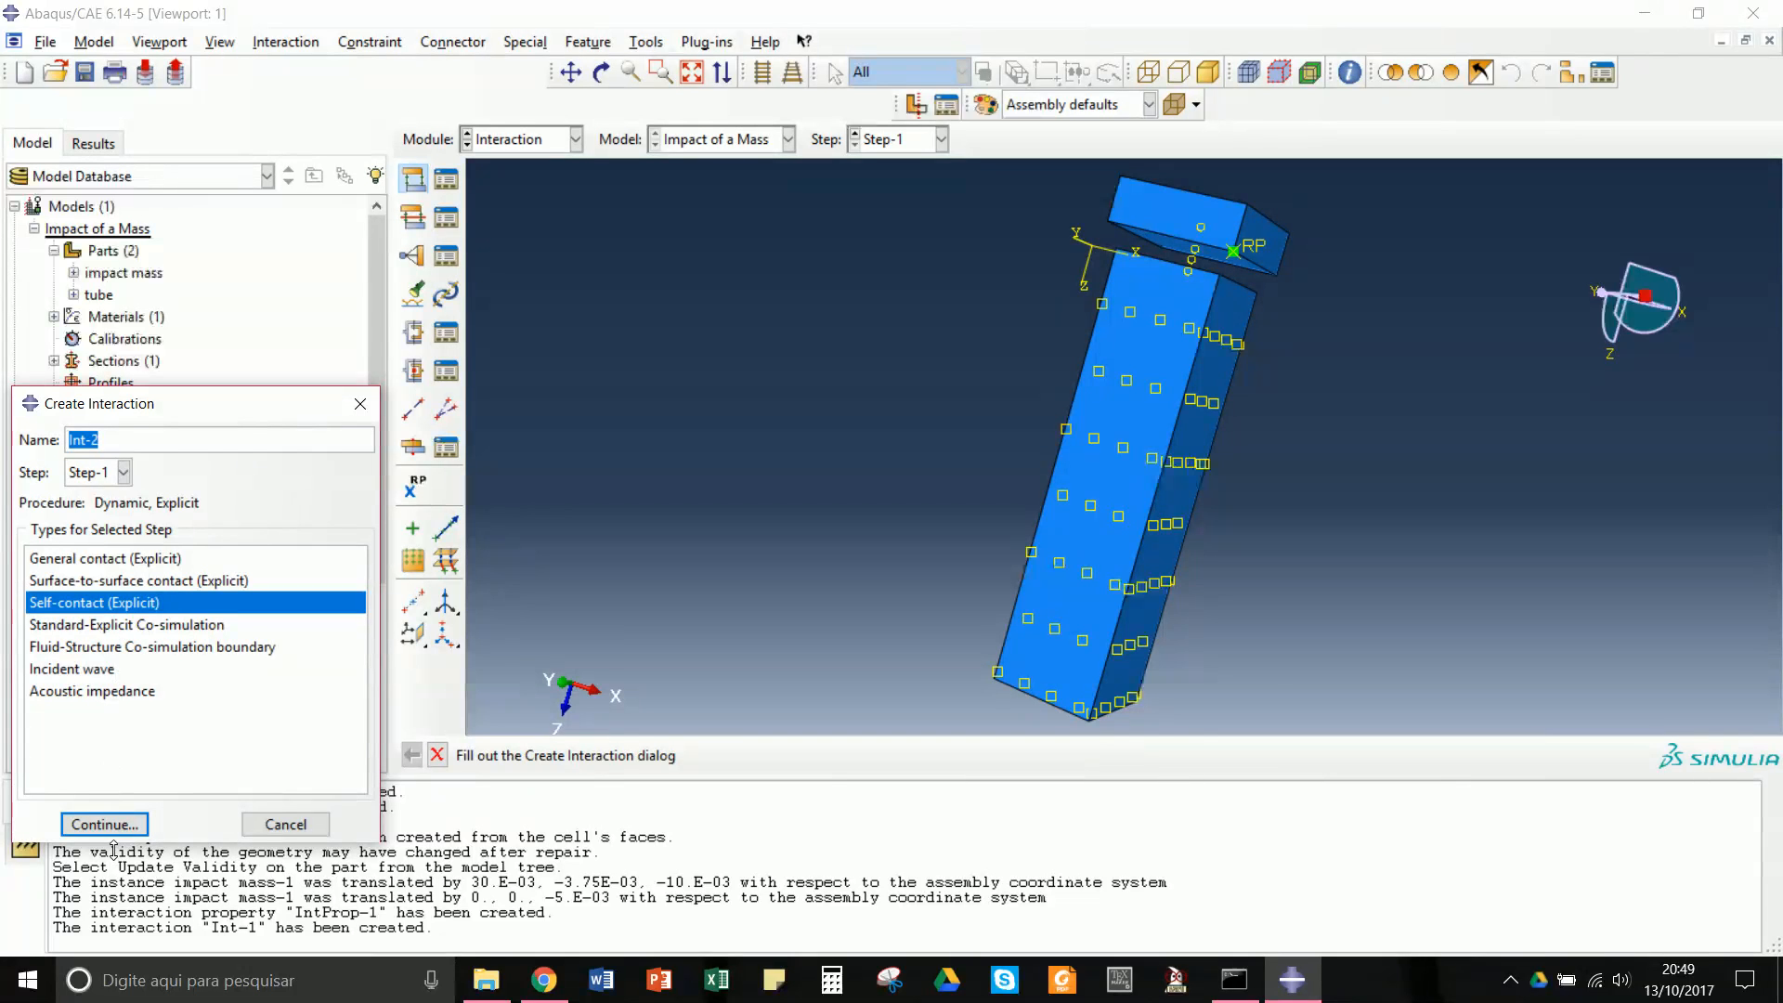
pyautogui.click(104, 823)
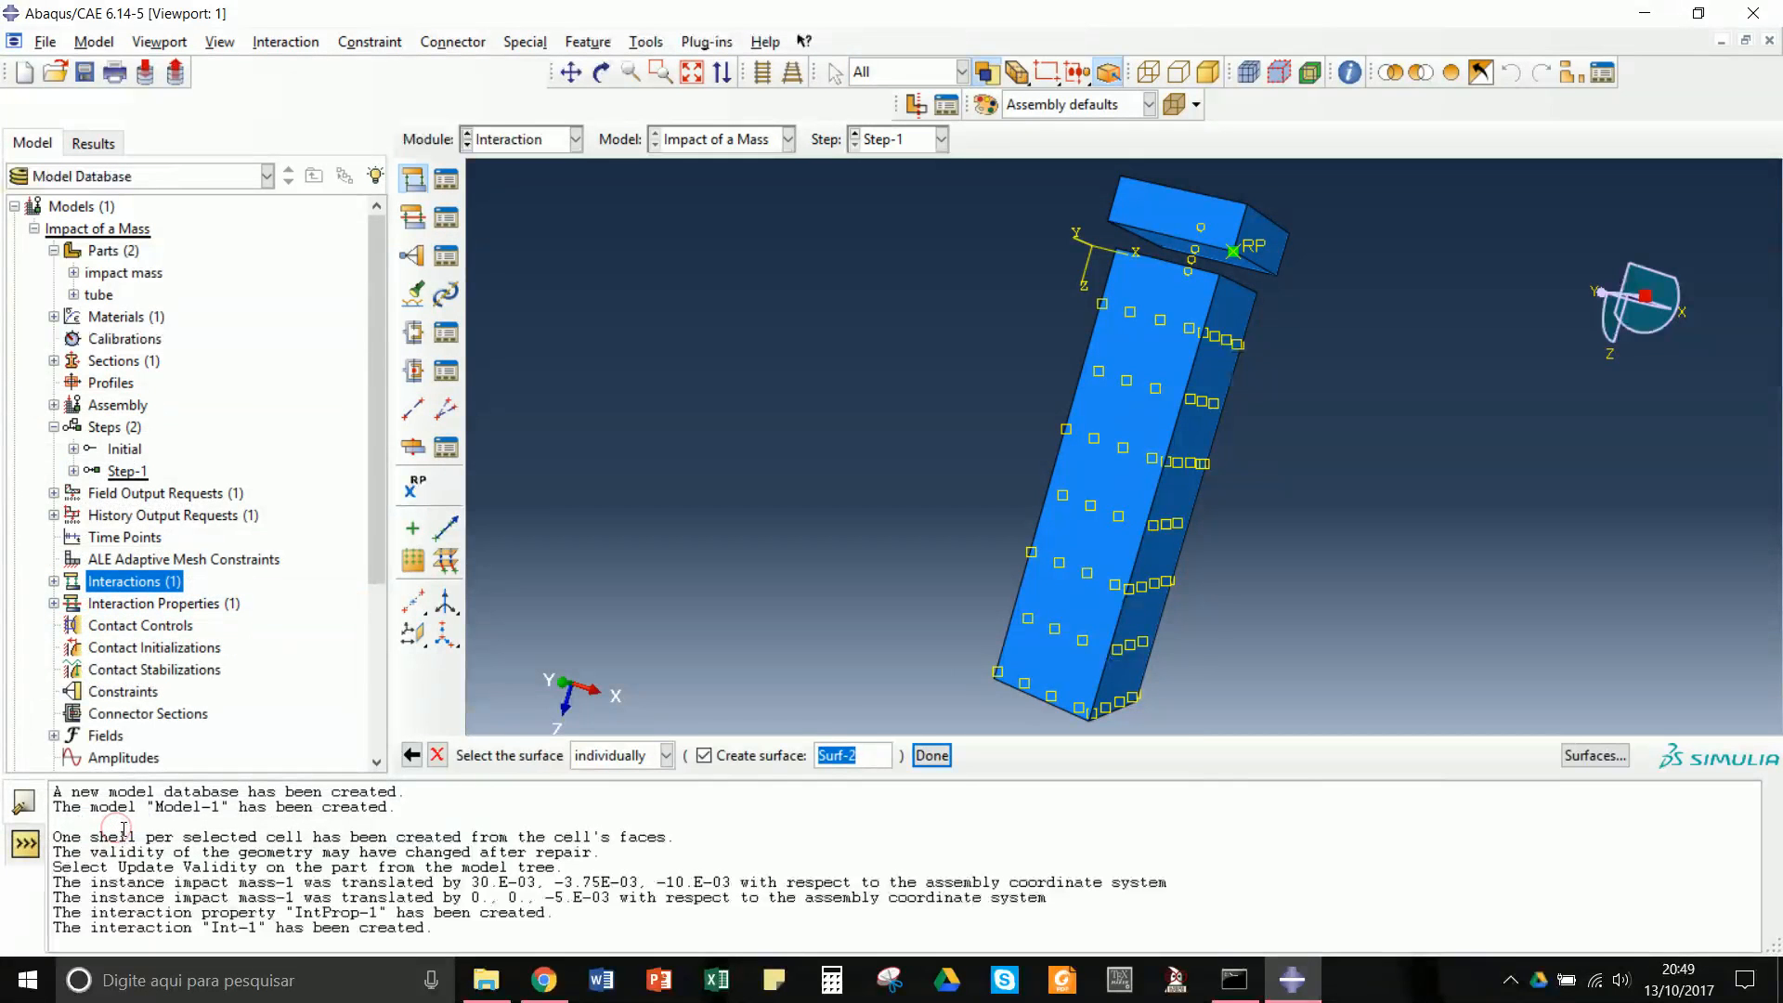
pyautogui.click(602, 71)
pyautogui.moveTo(887, 413); pyautogui.dragTo(1005, 627)
pyautogui.moveTo(1212, 614); pyautogui.dragTo(914, 408)
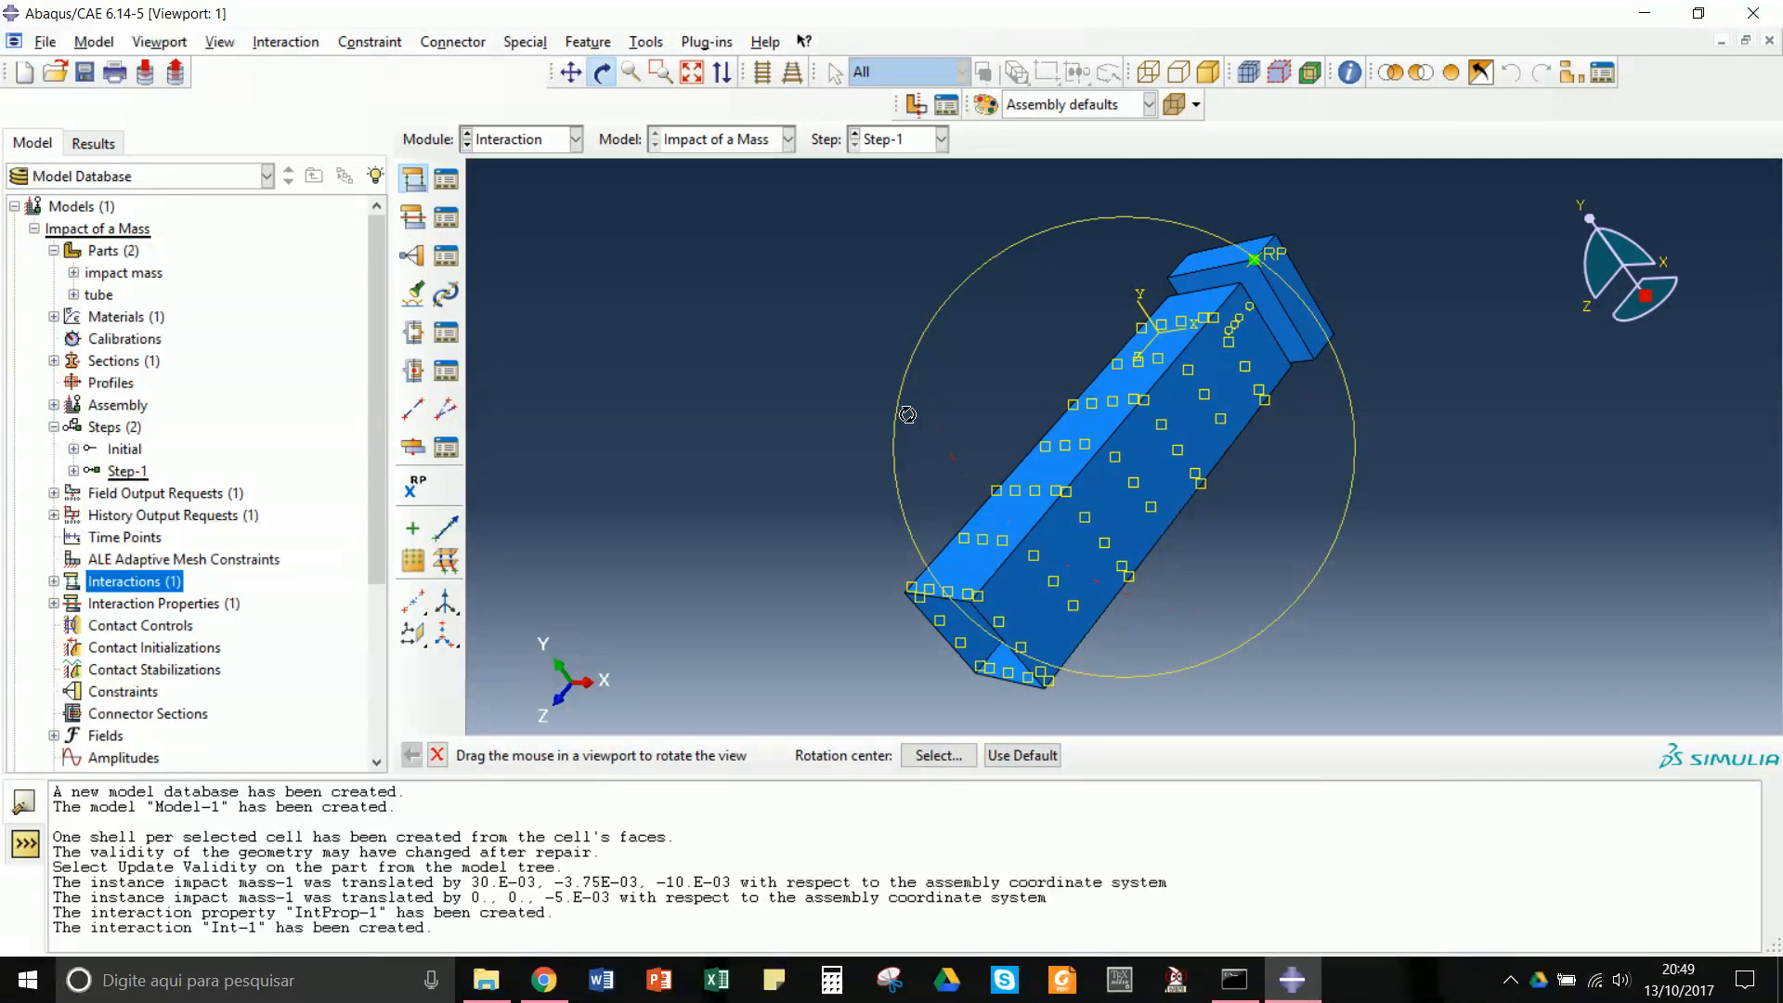
pyautogui.middleClick(886, 600)
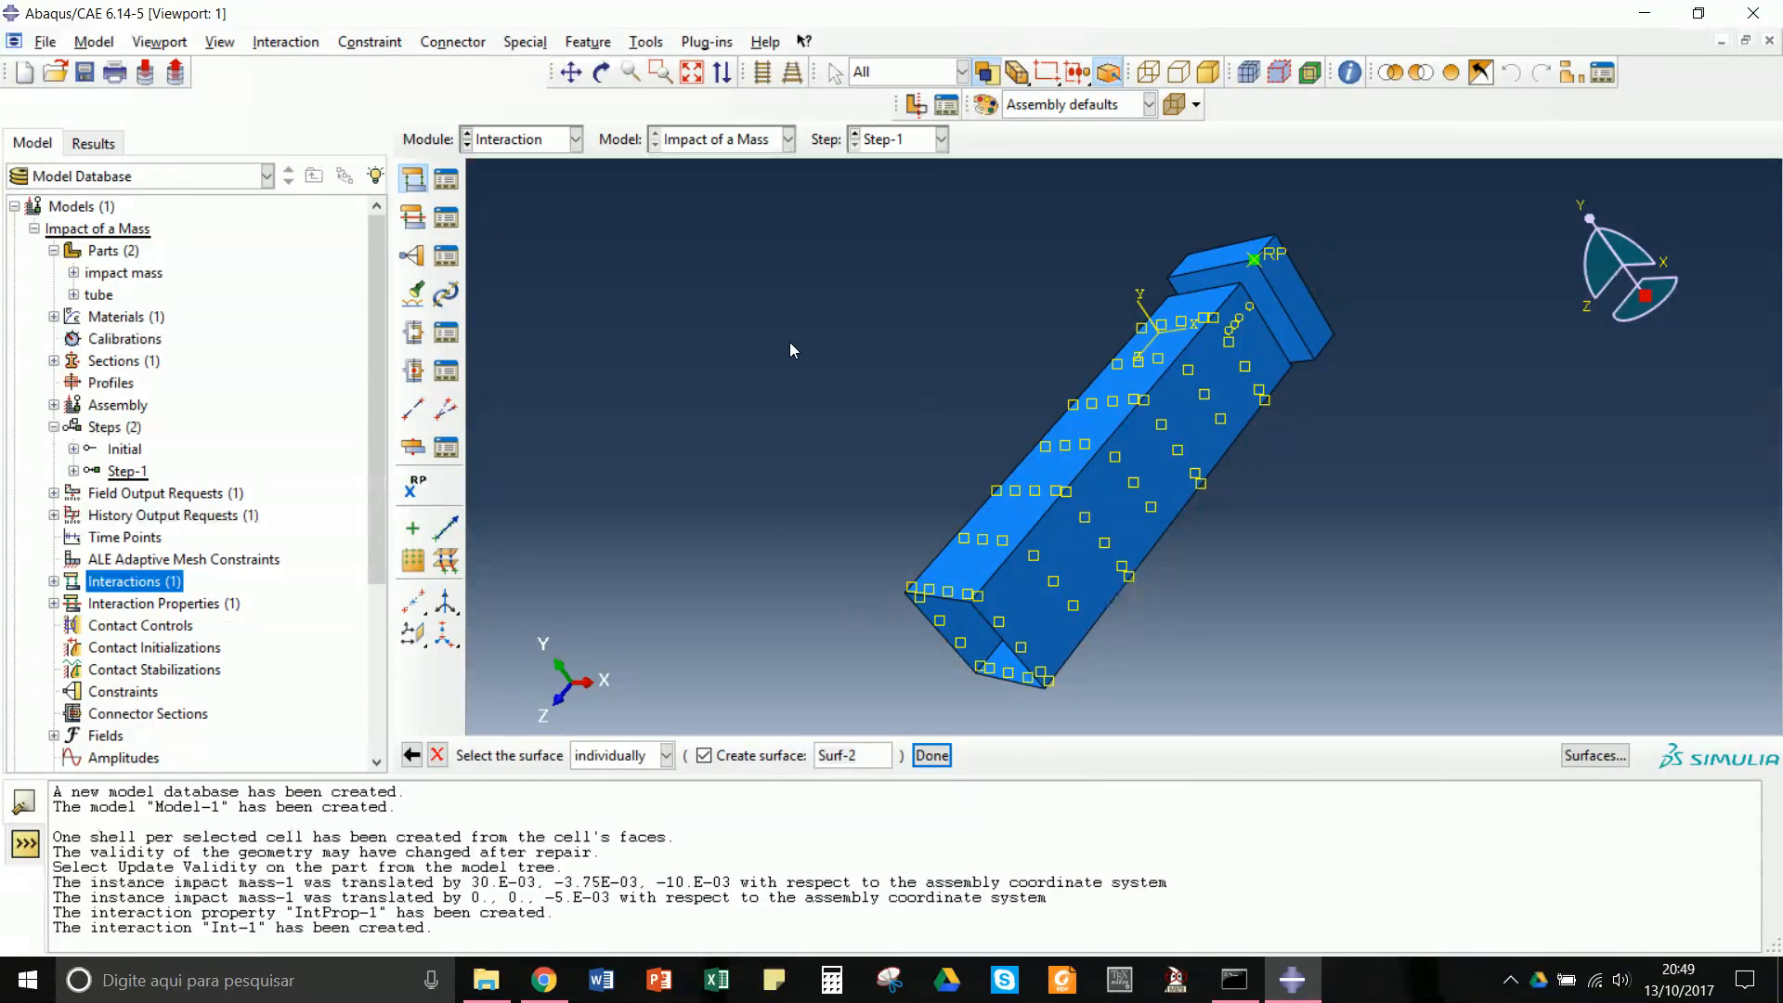
pyautogui.moveTo(798, 495); pyautogui.dragTo(1294, 721)
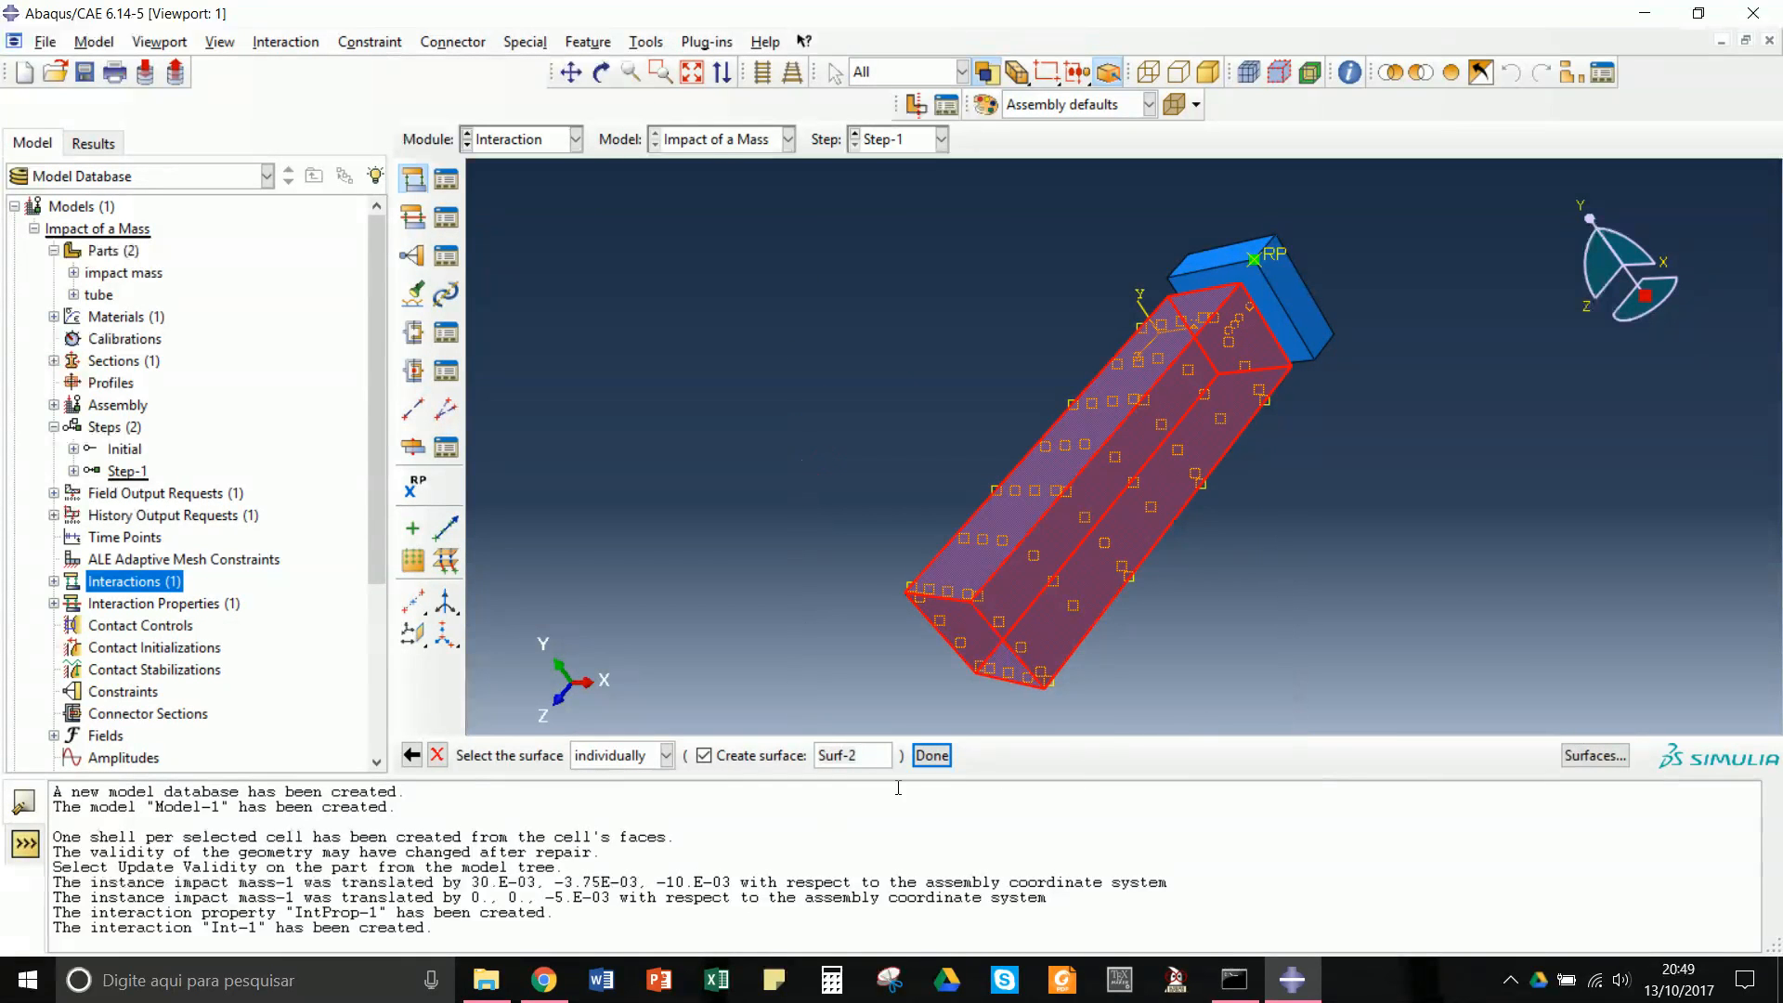
pyautogui.click(931, 755)
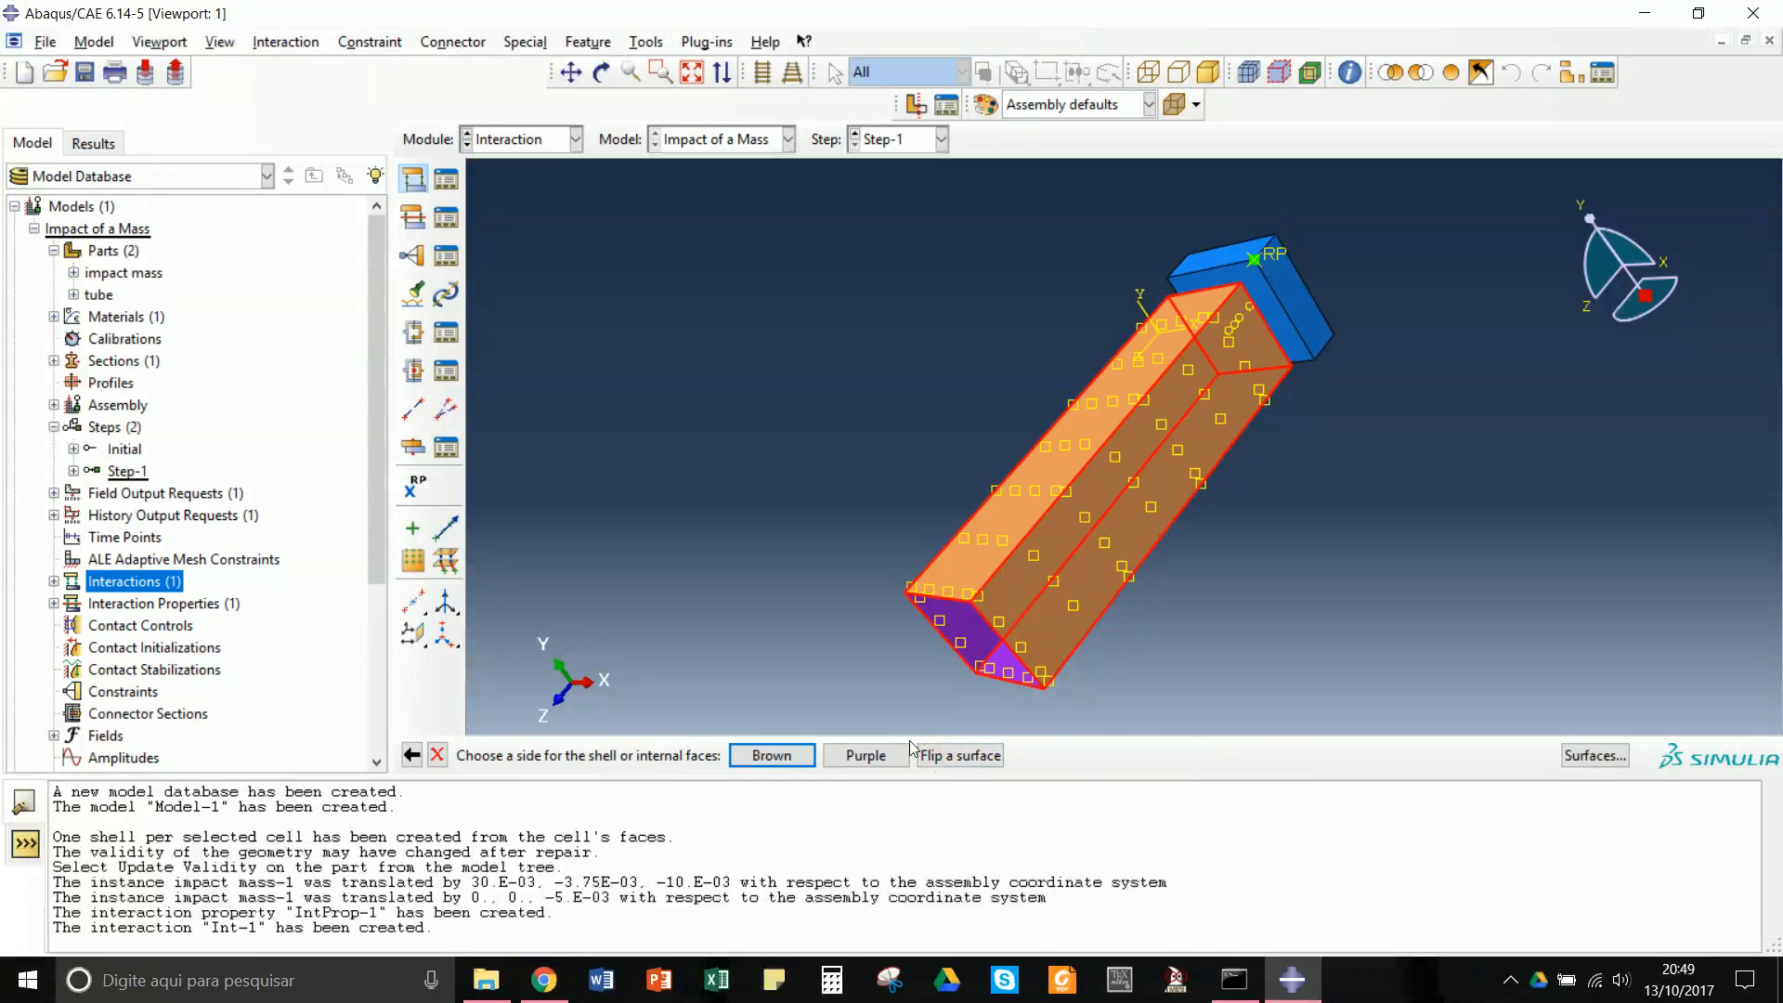
pyautogui.click(866, 756)
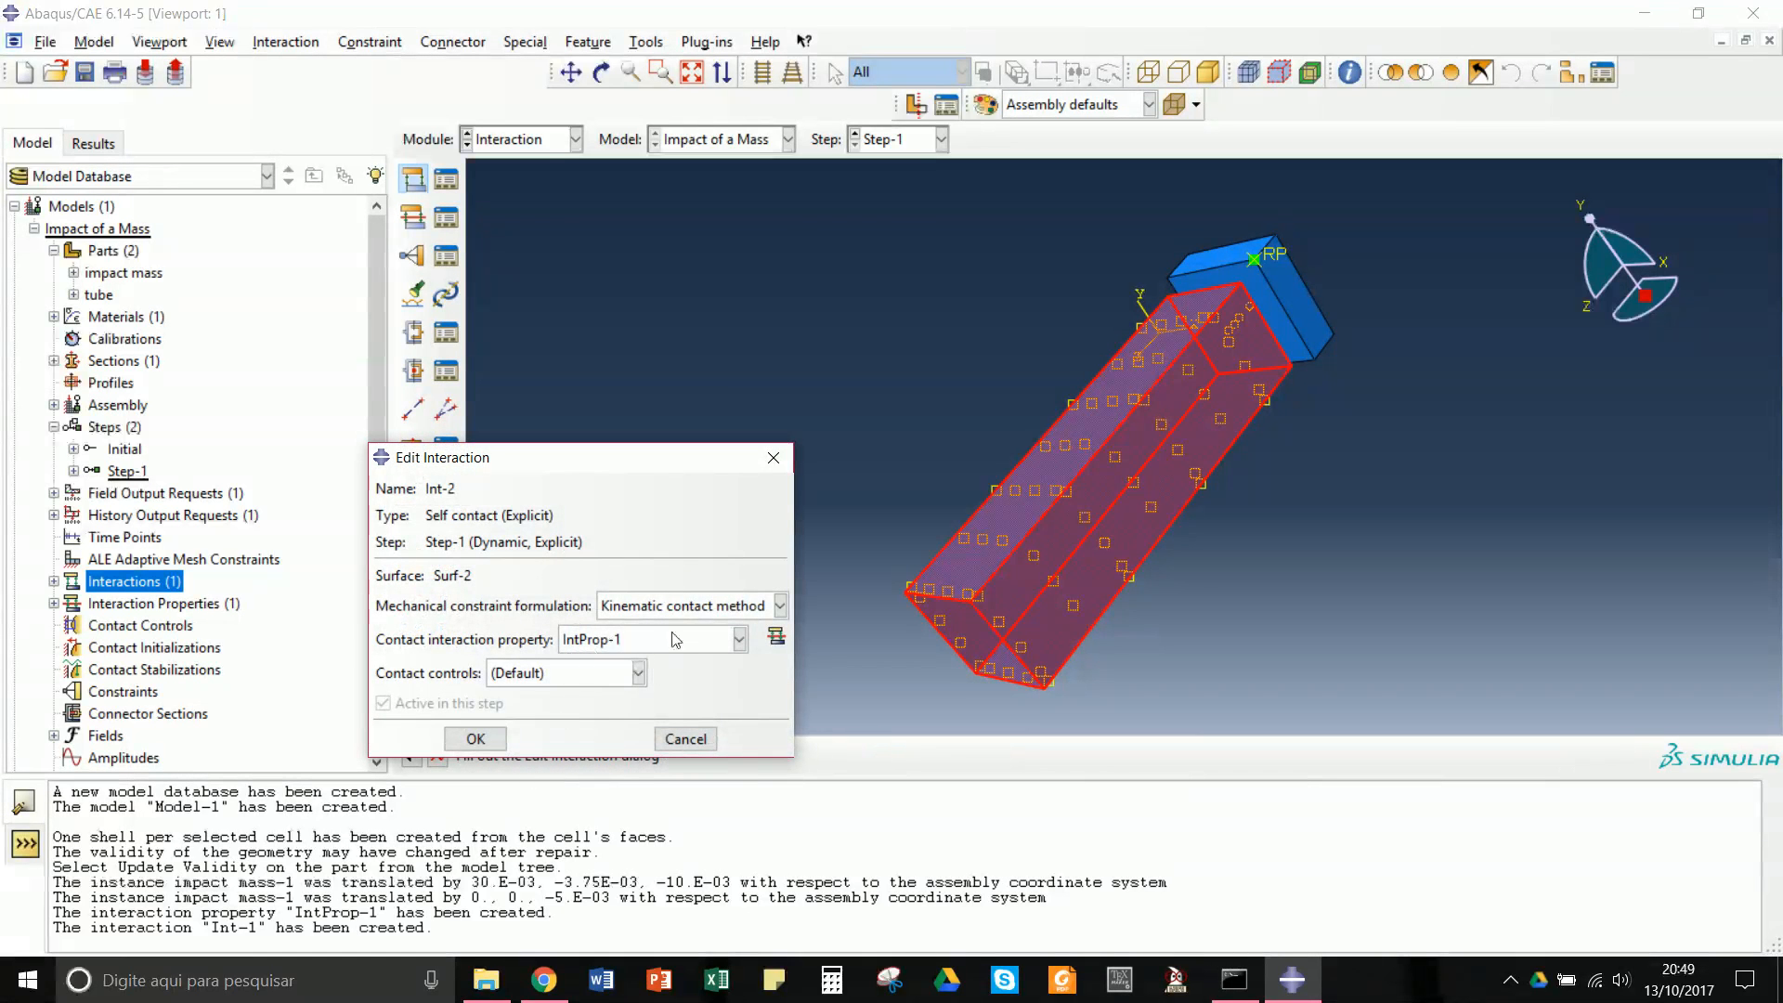
pyautogui.click(475, 739)
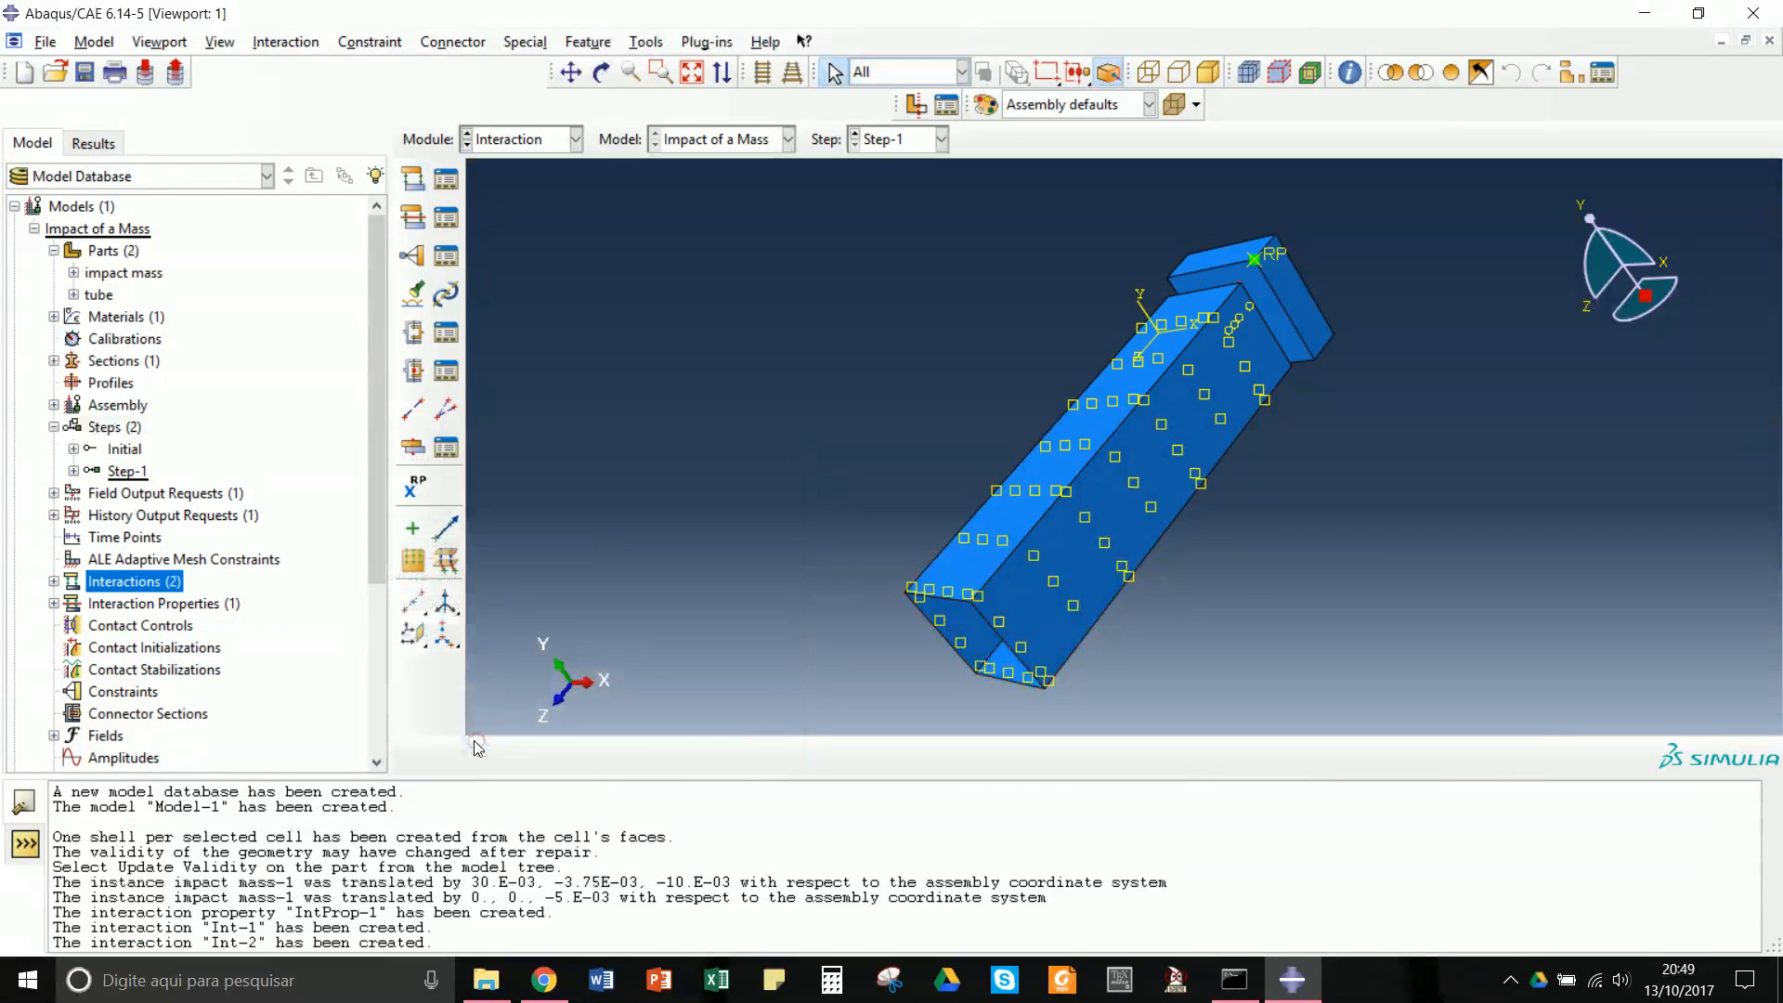
# - Start a Surface-to-surface contact (Explicit) interaction in Step-1, with the brown side of the impact mass face facing the tube as first surface
pyautogui.rightClick(119, 582)
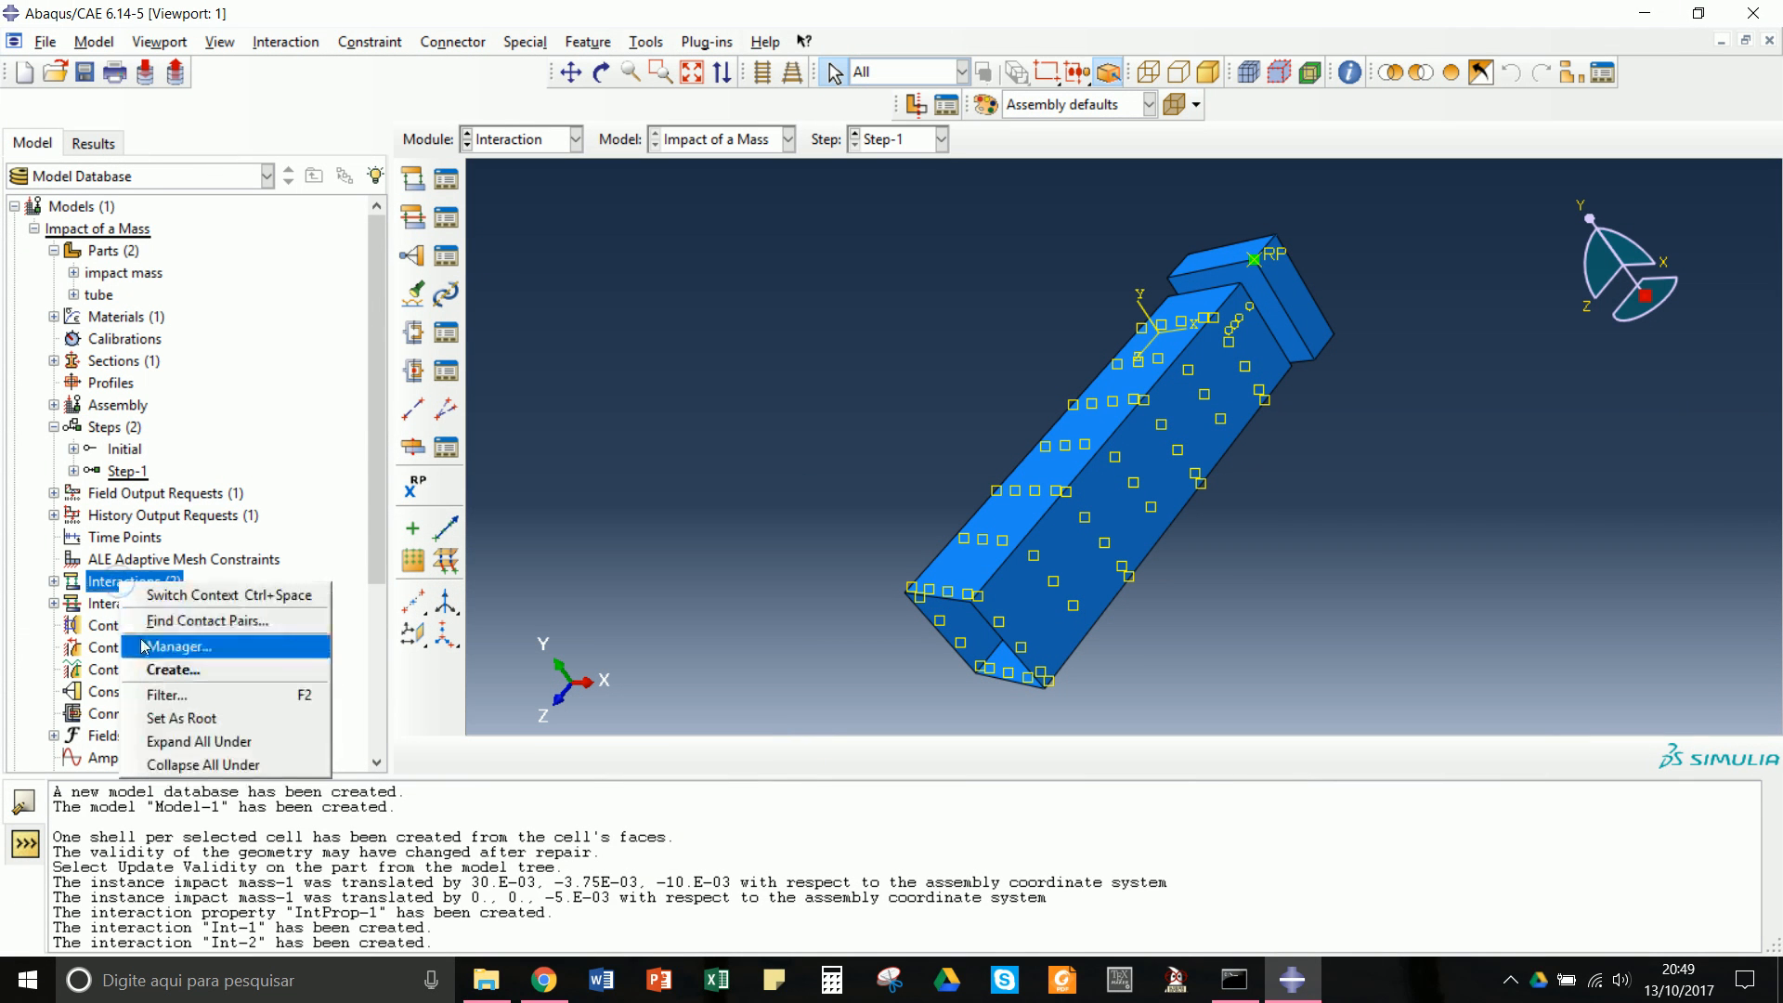
pyautogui.click(168, 670)
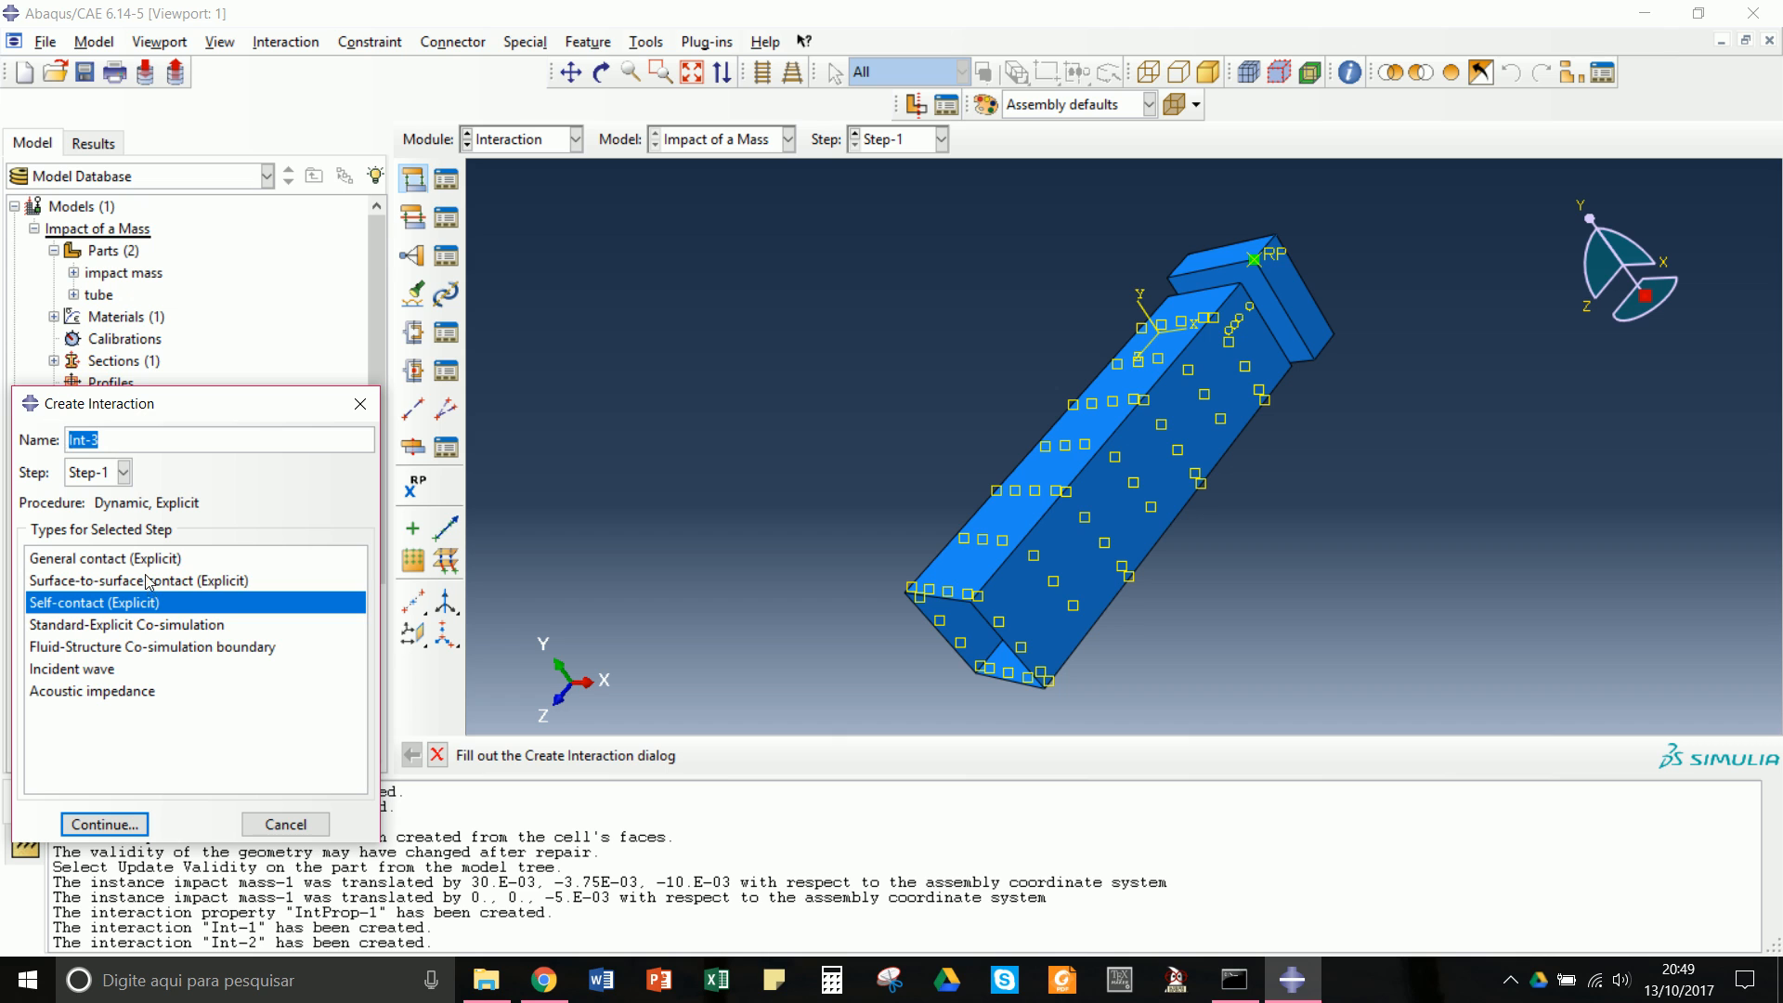
pyautogui.click(154, 583)
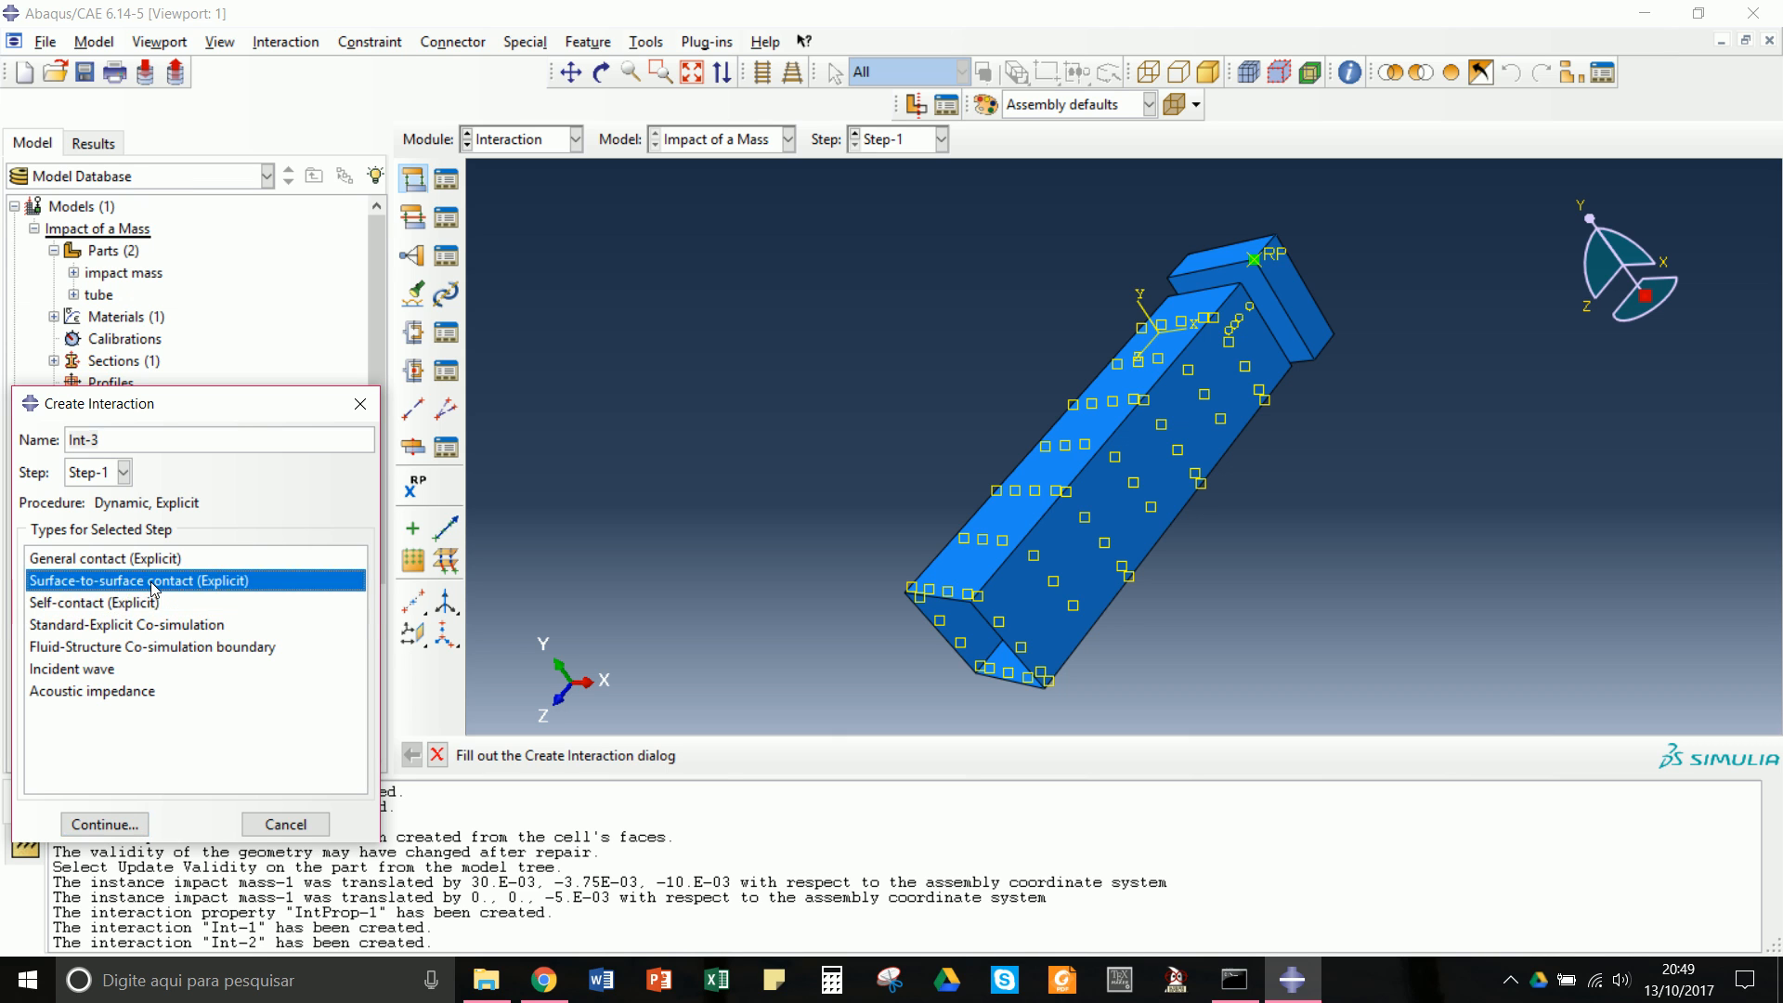
pyautogui.click(104, 824)
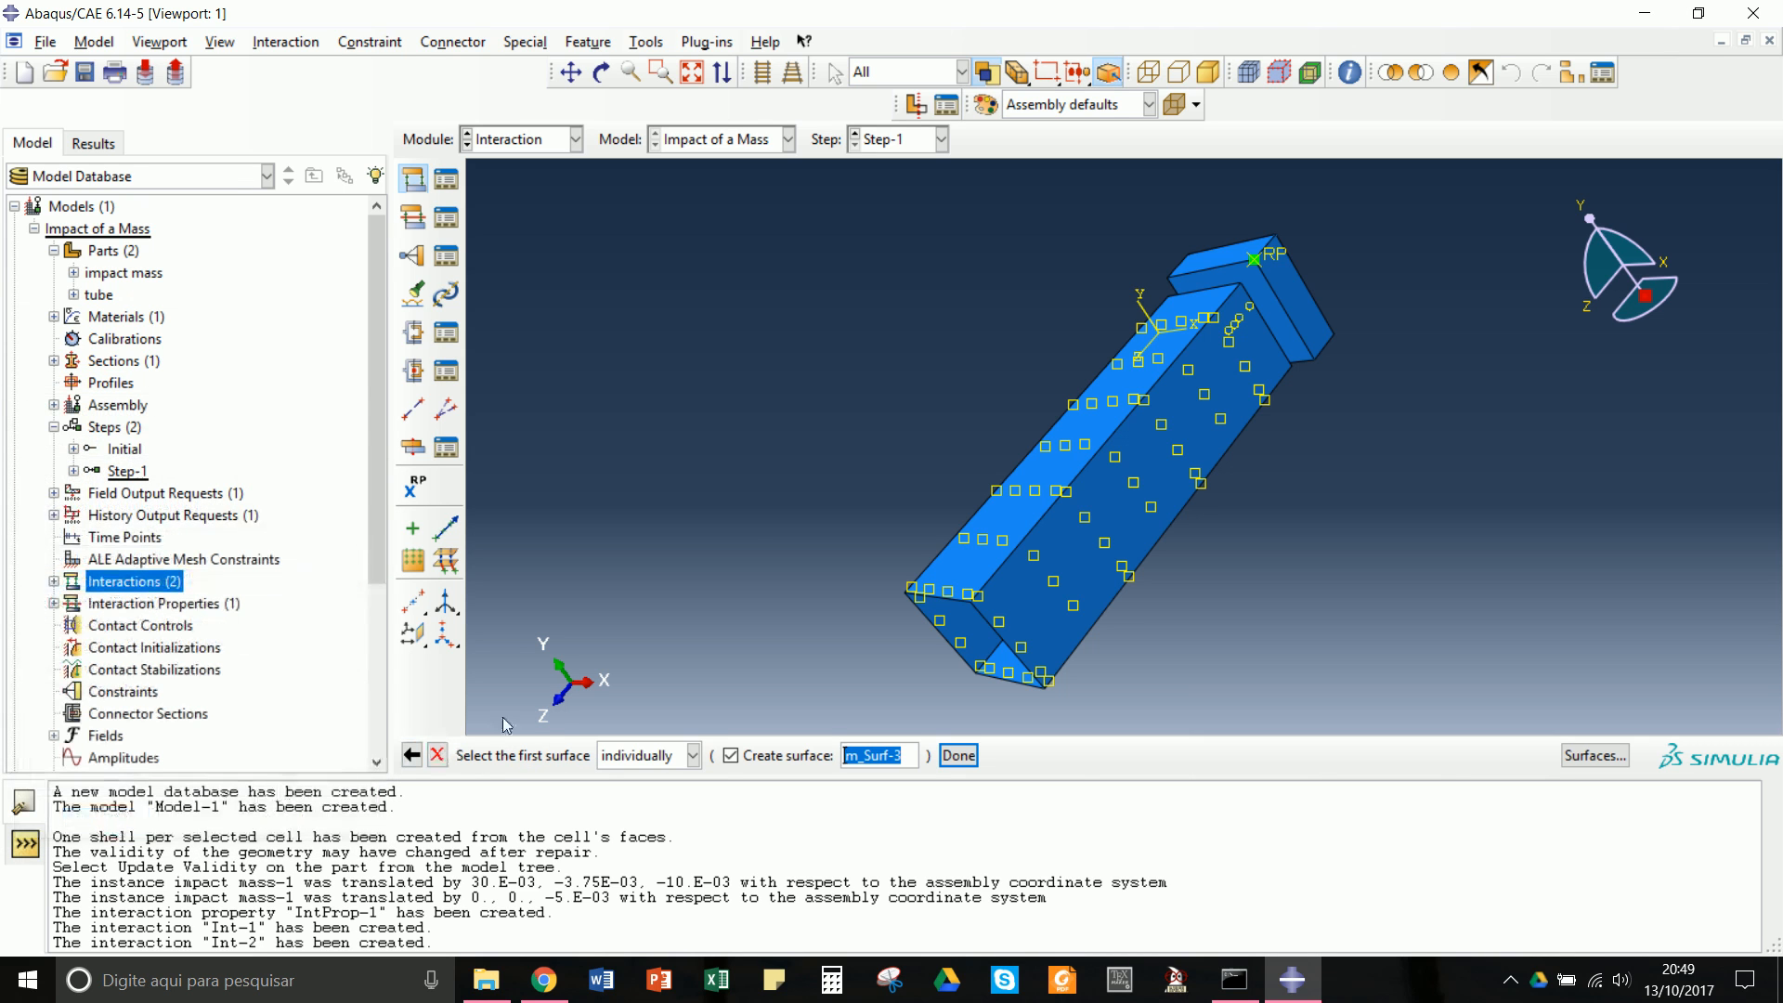
pyautogui.click(1284, 338)
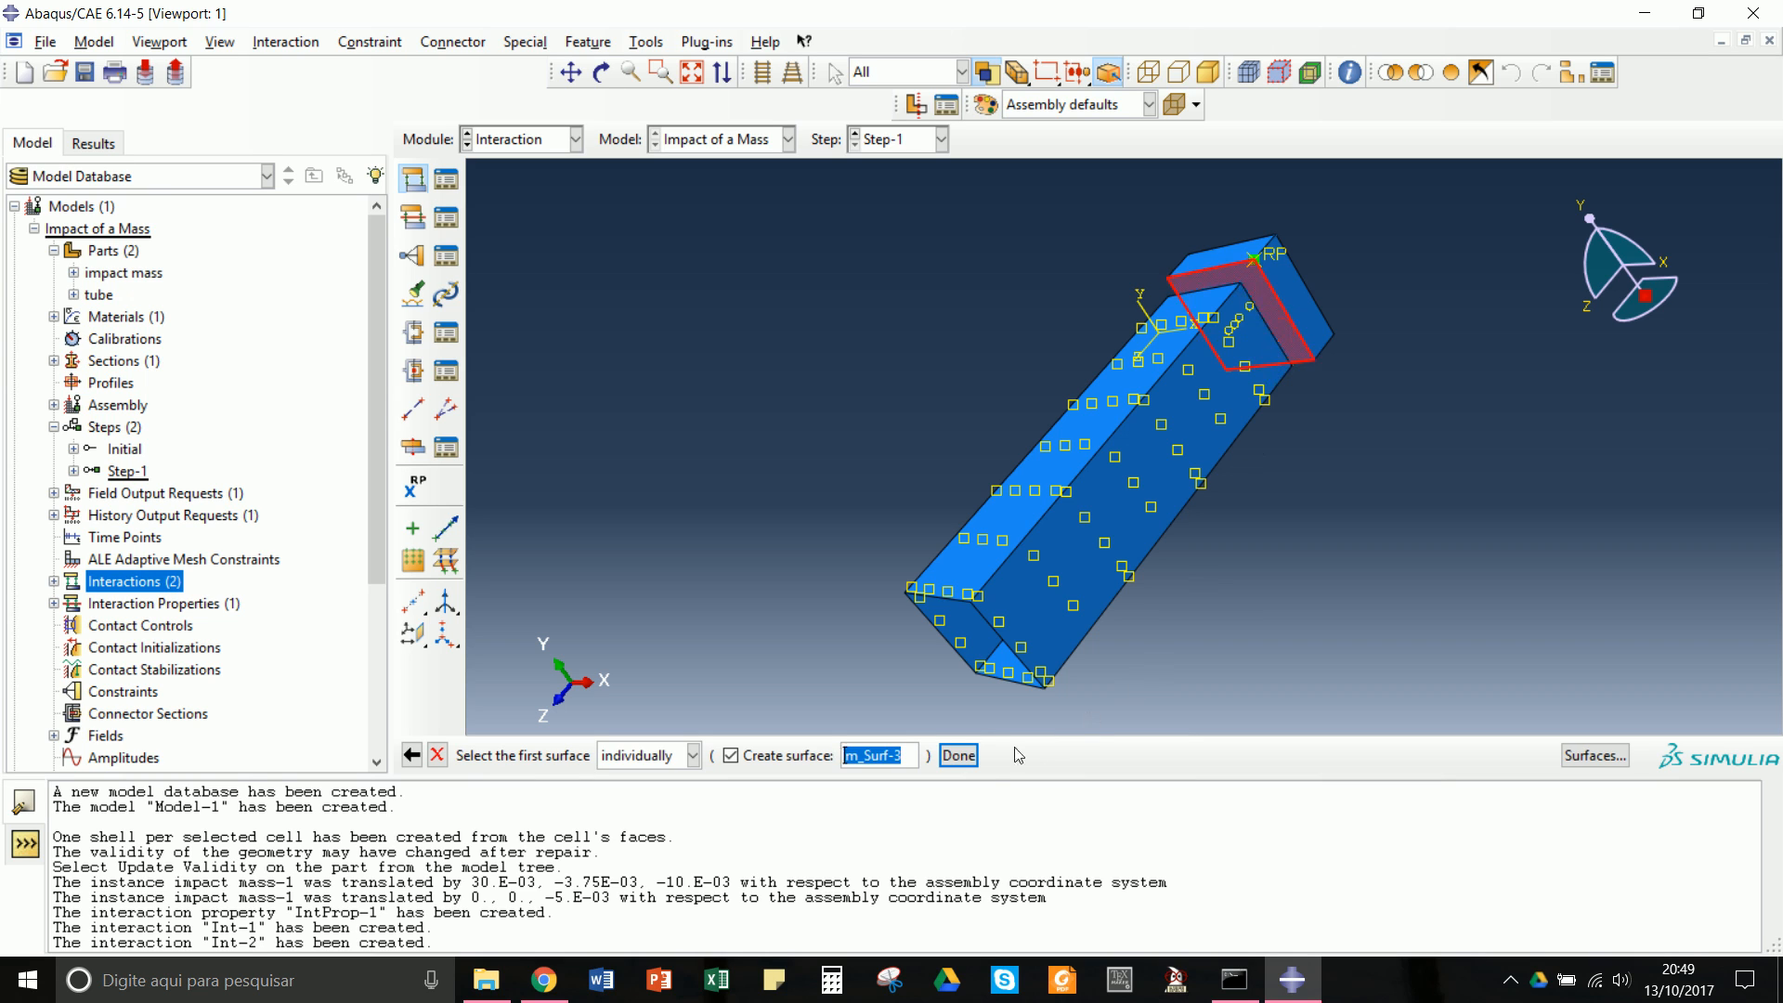
pyautogui.click(954, 755)
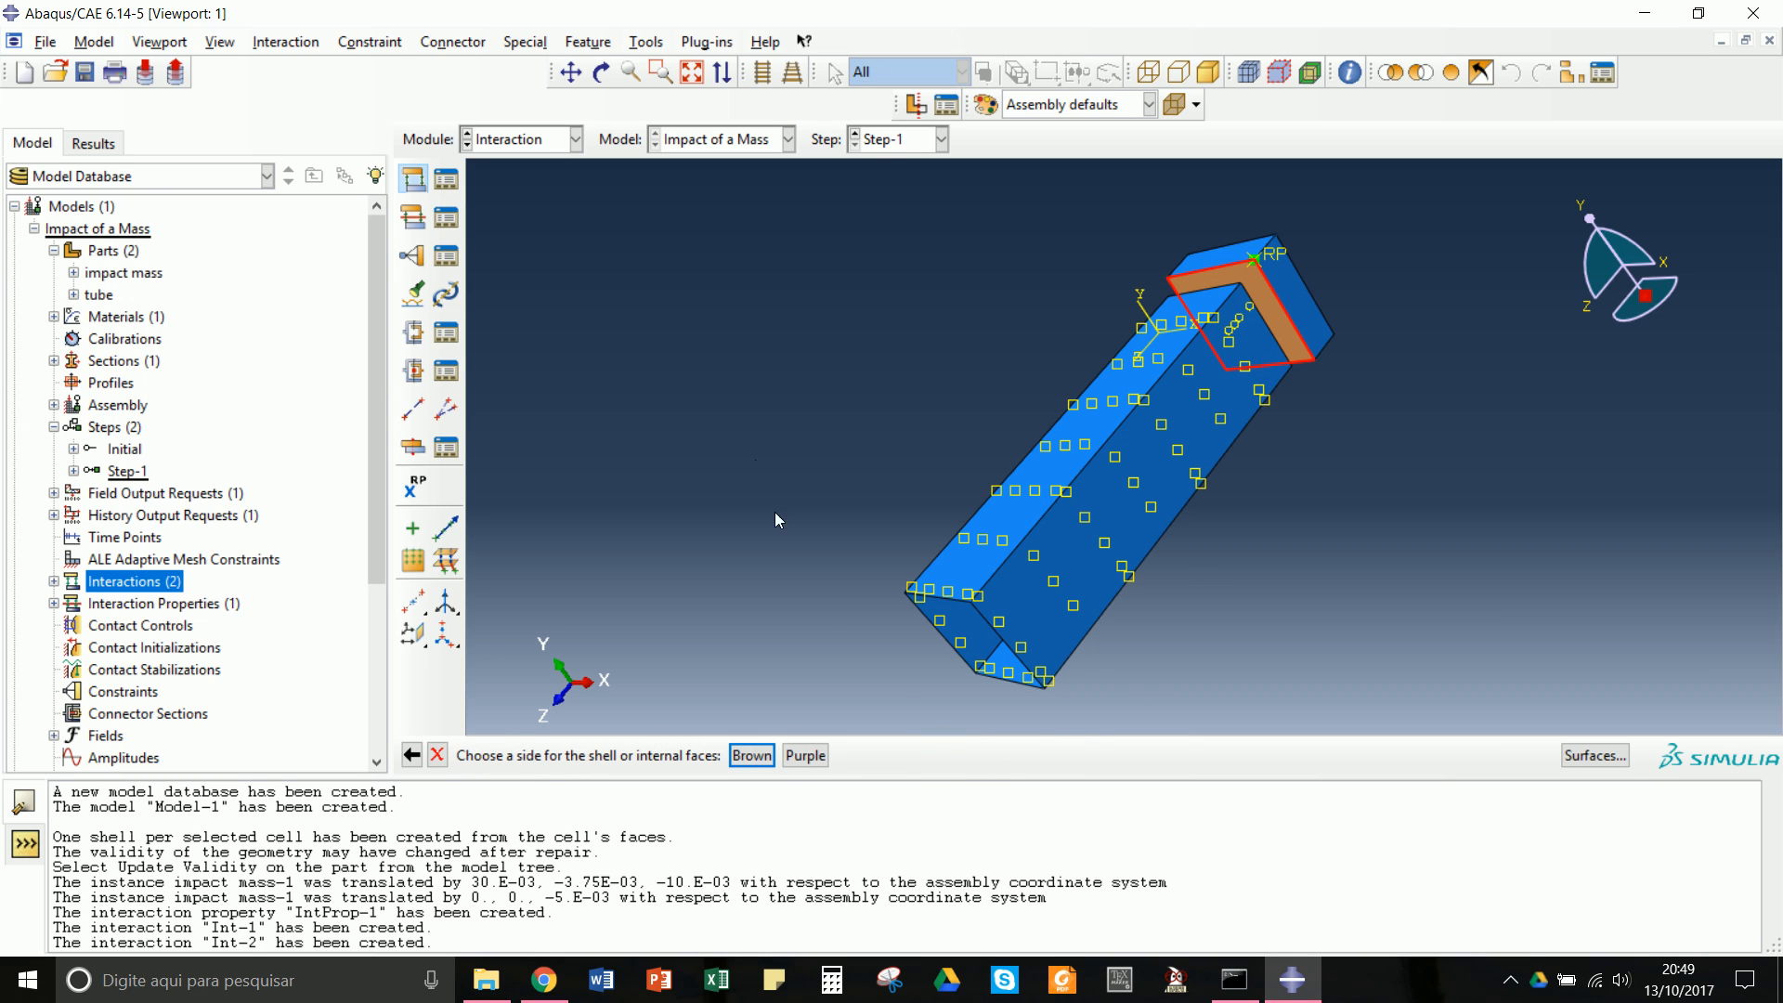
pyautogui.click(752, 757)
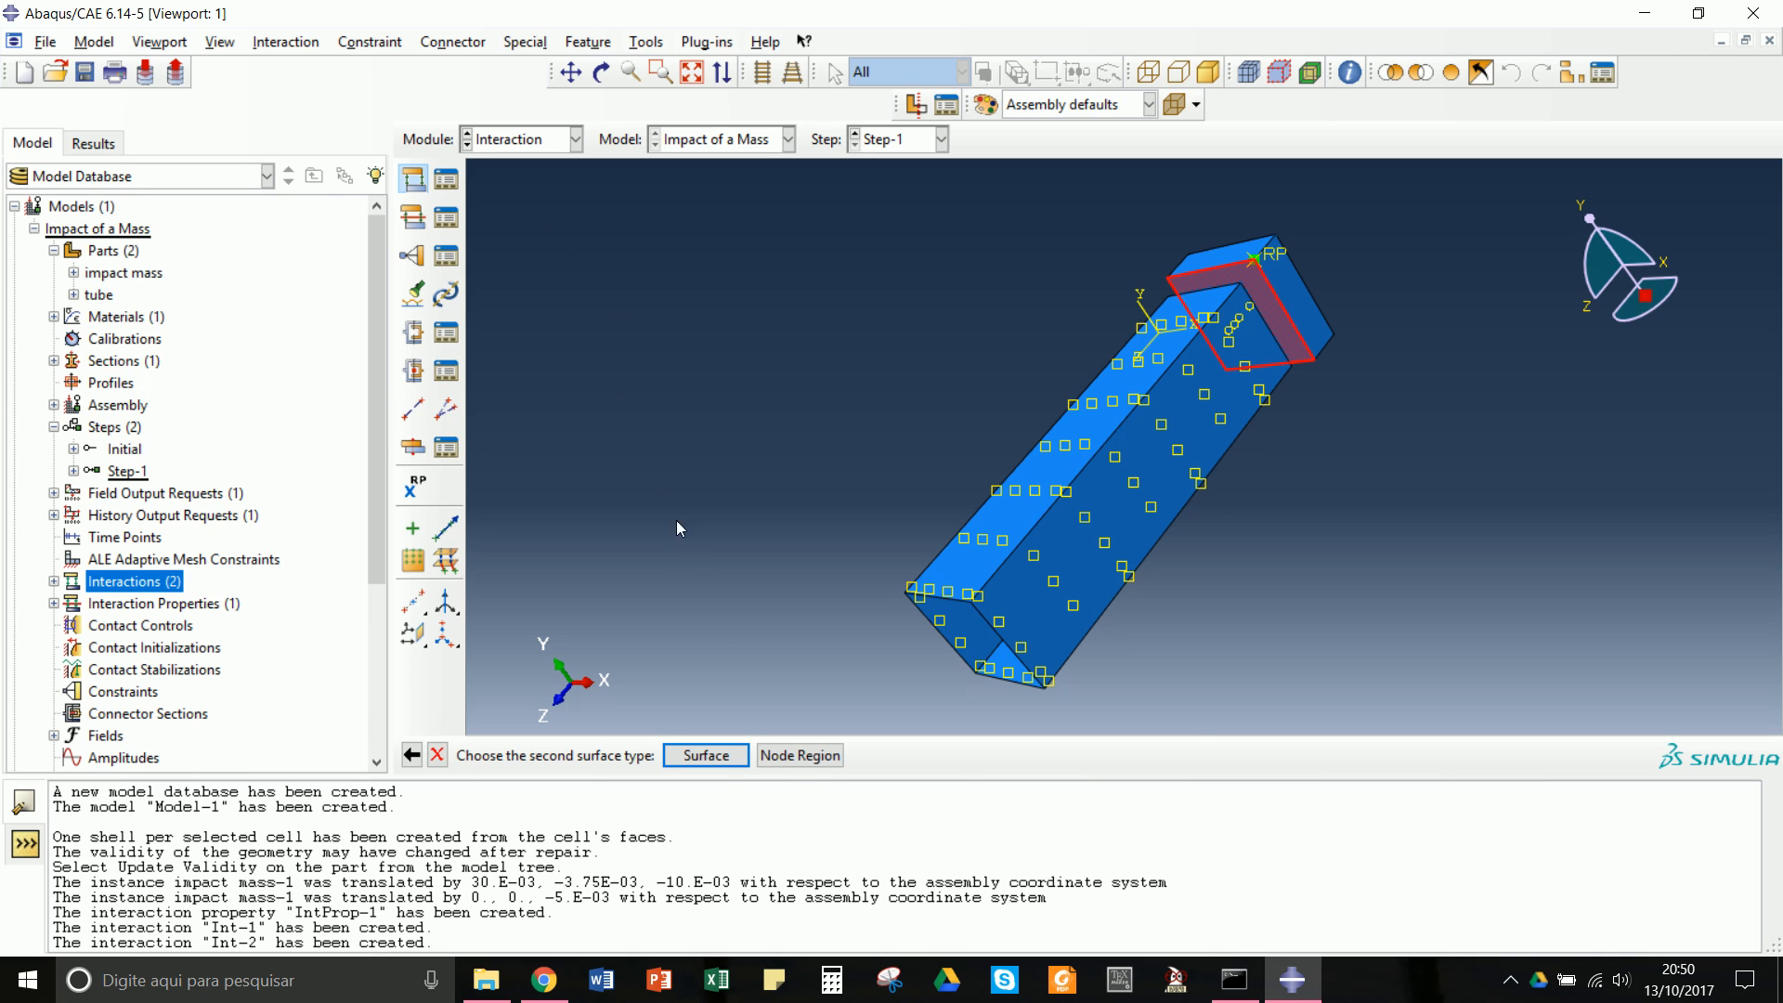
# - Use the tube's end edges nearest the mass as the second-surface node region and accept the contact with IntProp-1, kinematic method and finite sliding
pyautogui.click(798, 757)
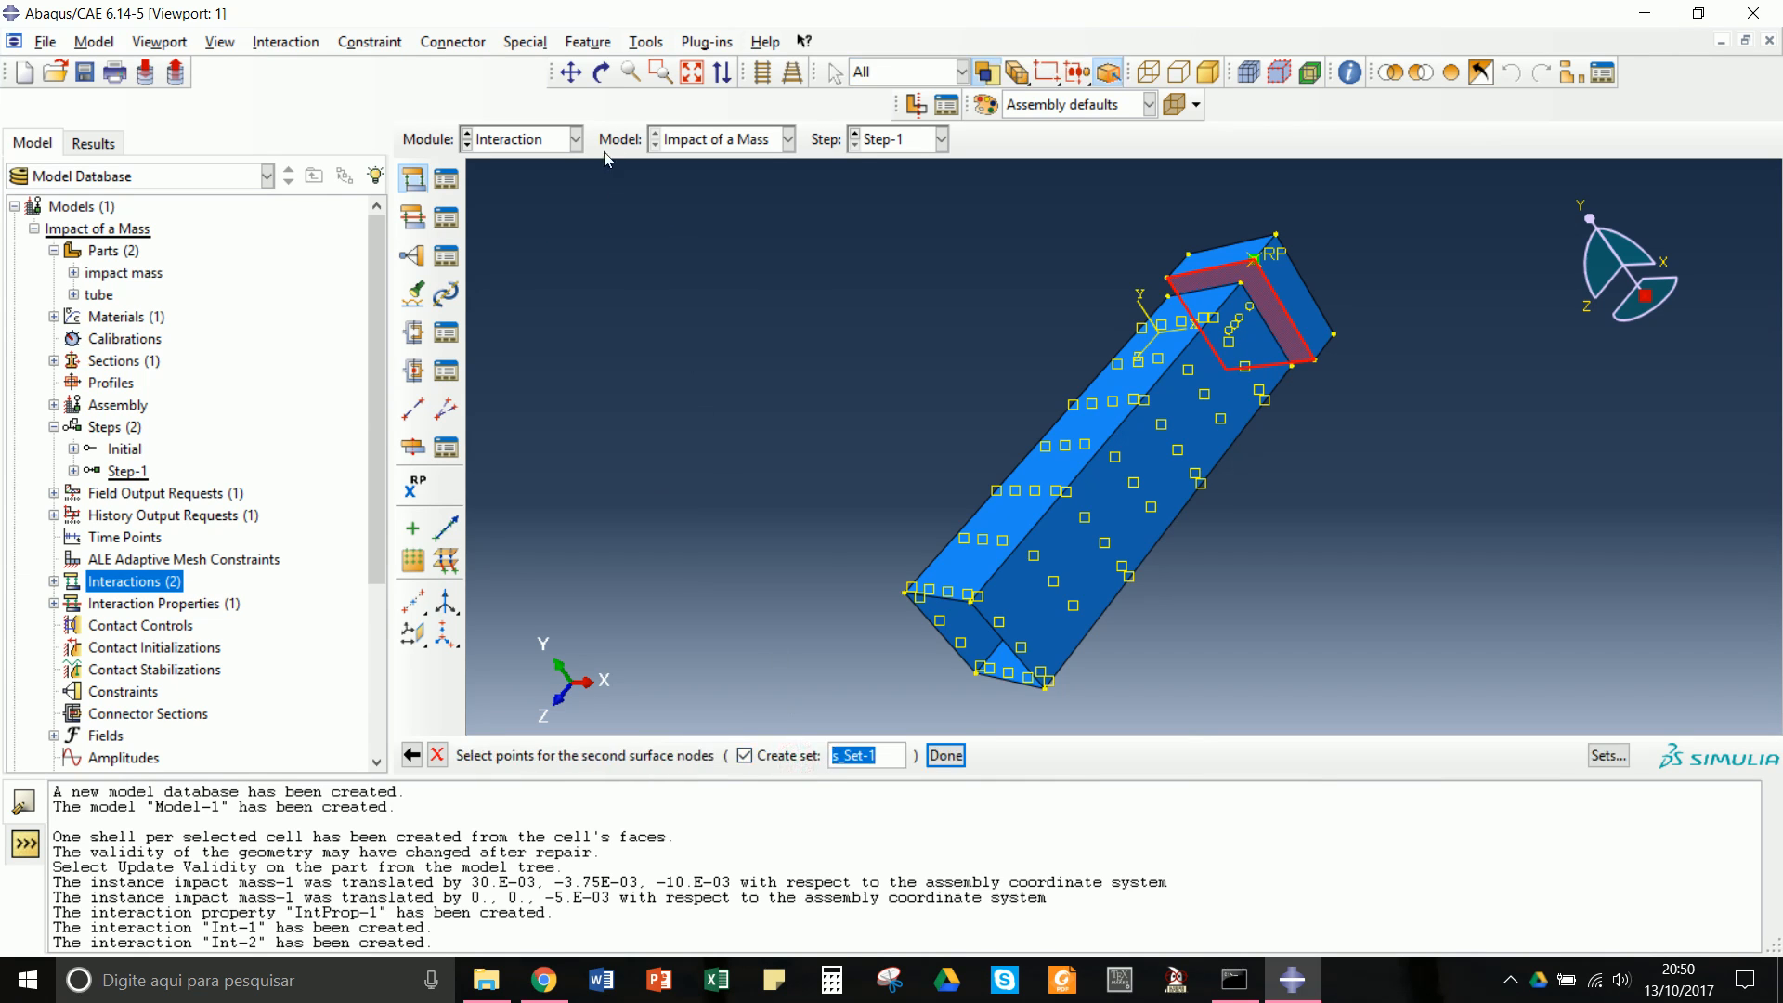
pyautogui.click(600, 72)
pyautogui.moveTo(1255, 297); pyautogui.dragTo(1253, 243)
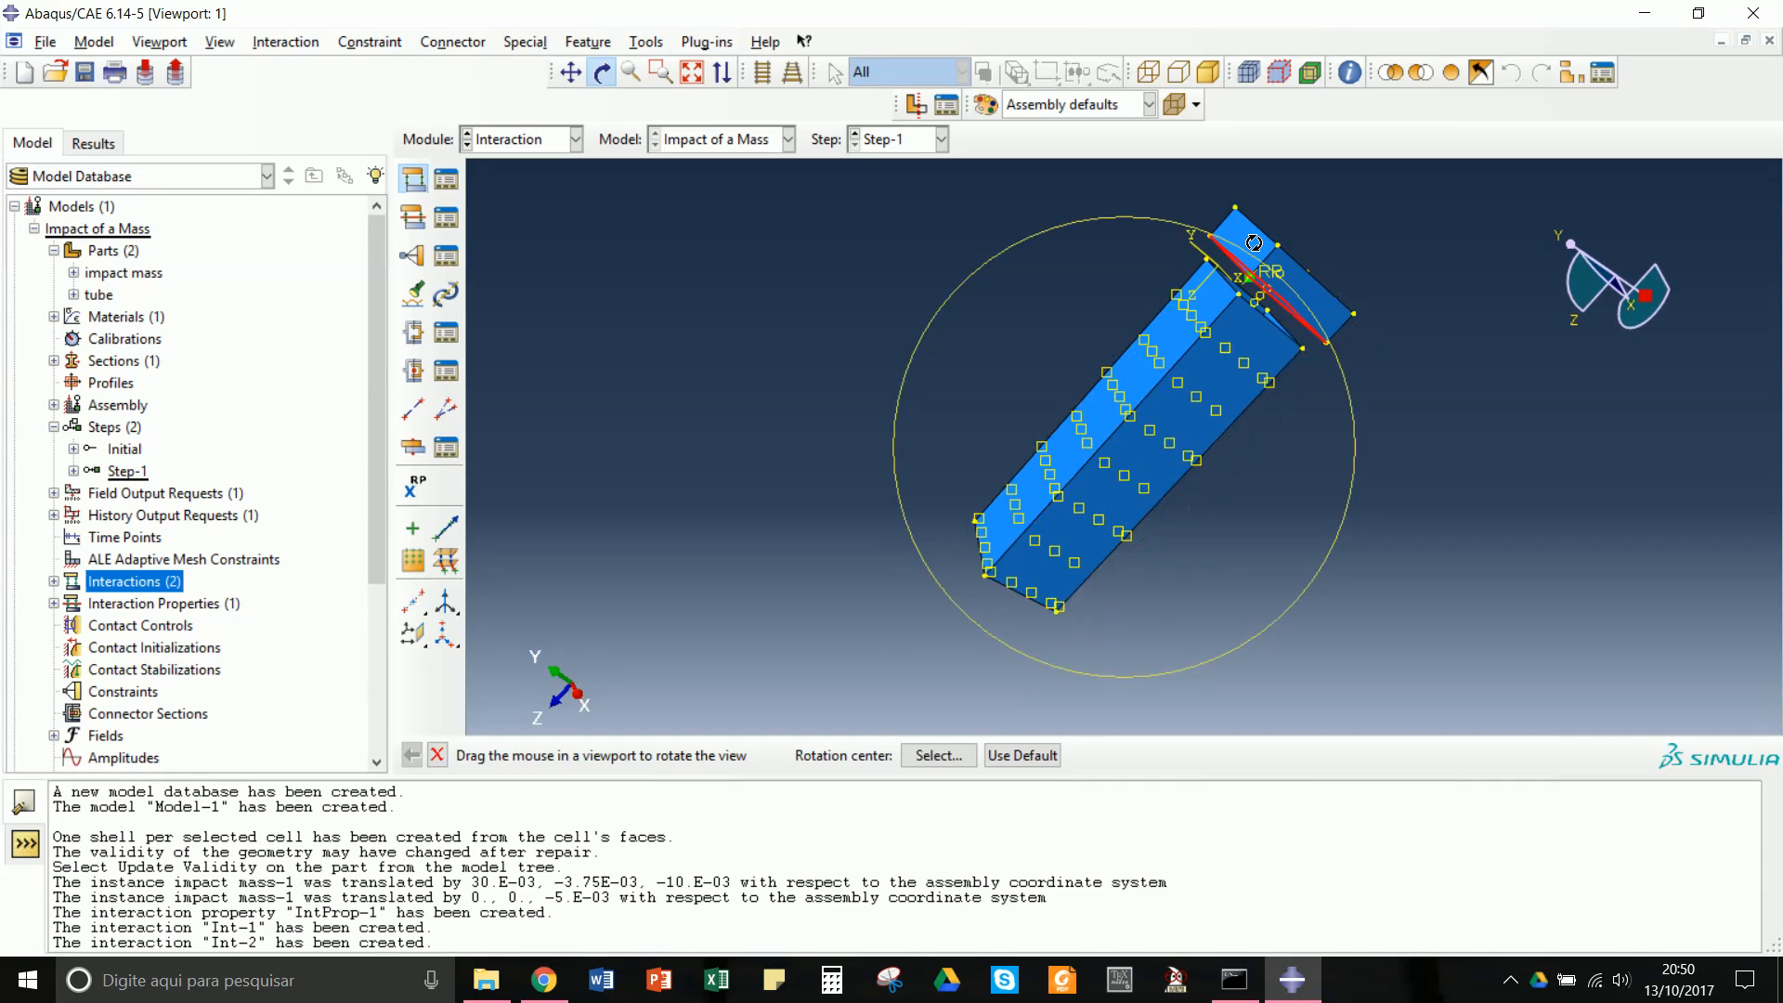
pyautogui.scroll(-6, 1253, 243)
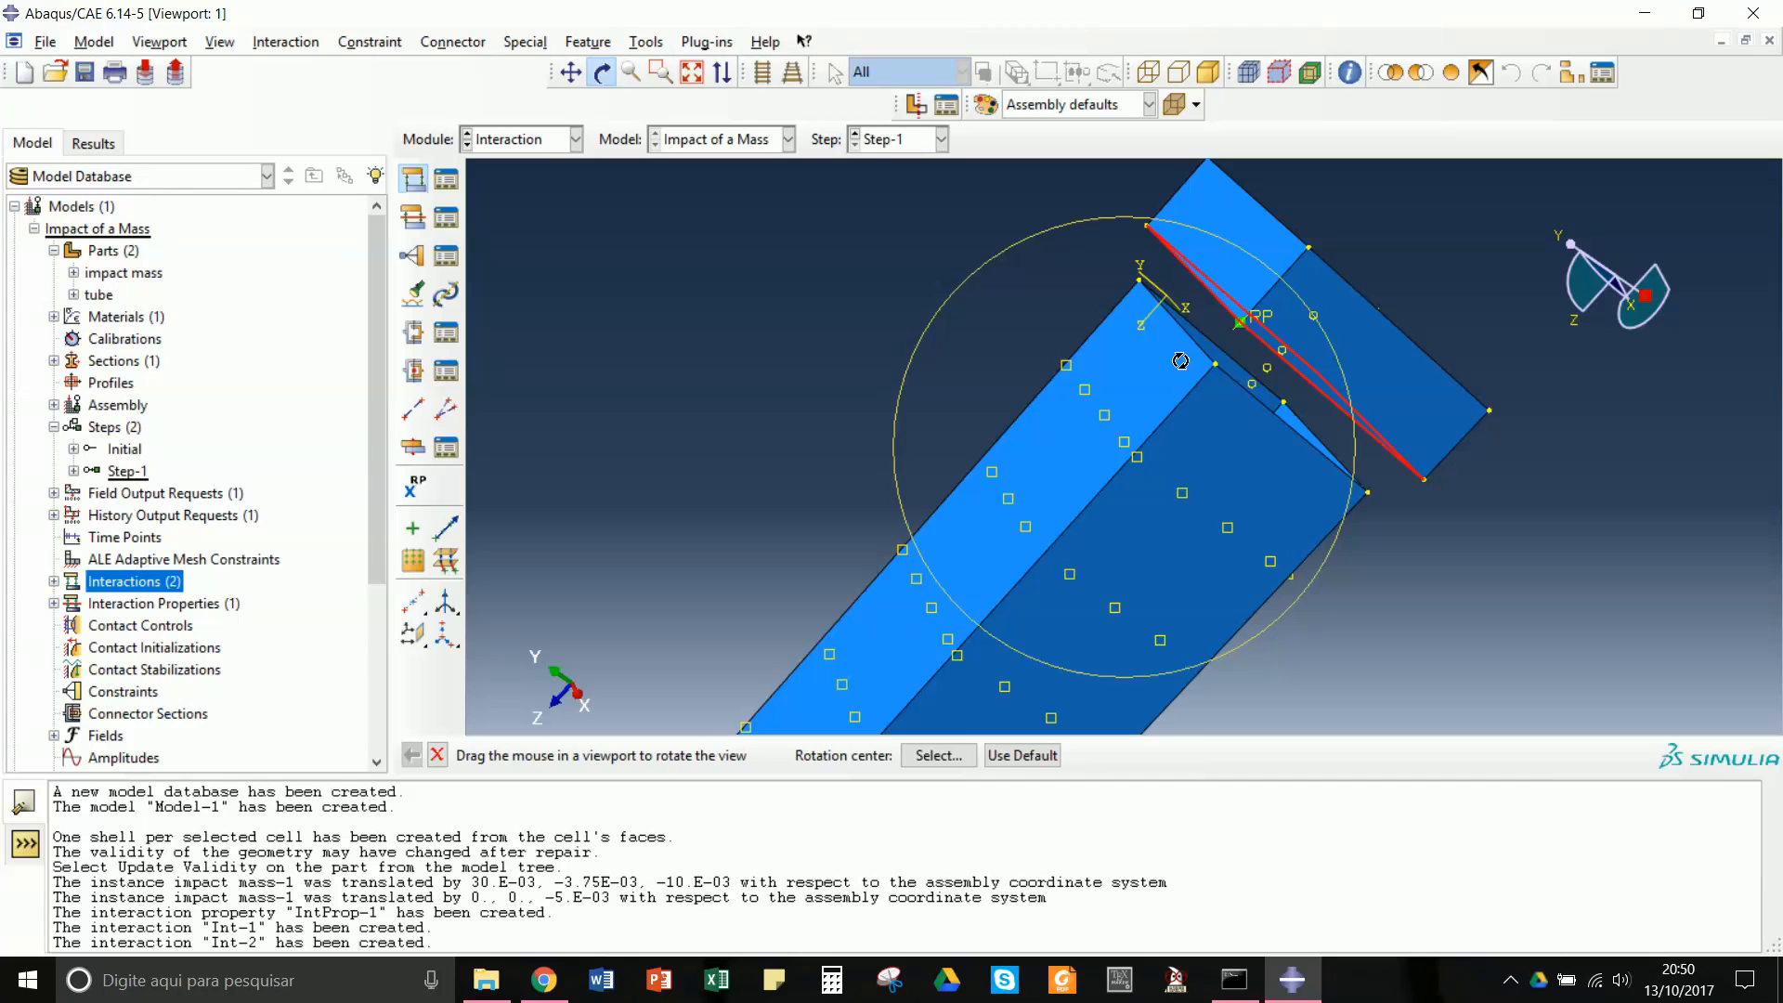
pyautogui.press('Escape')
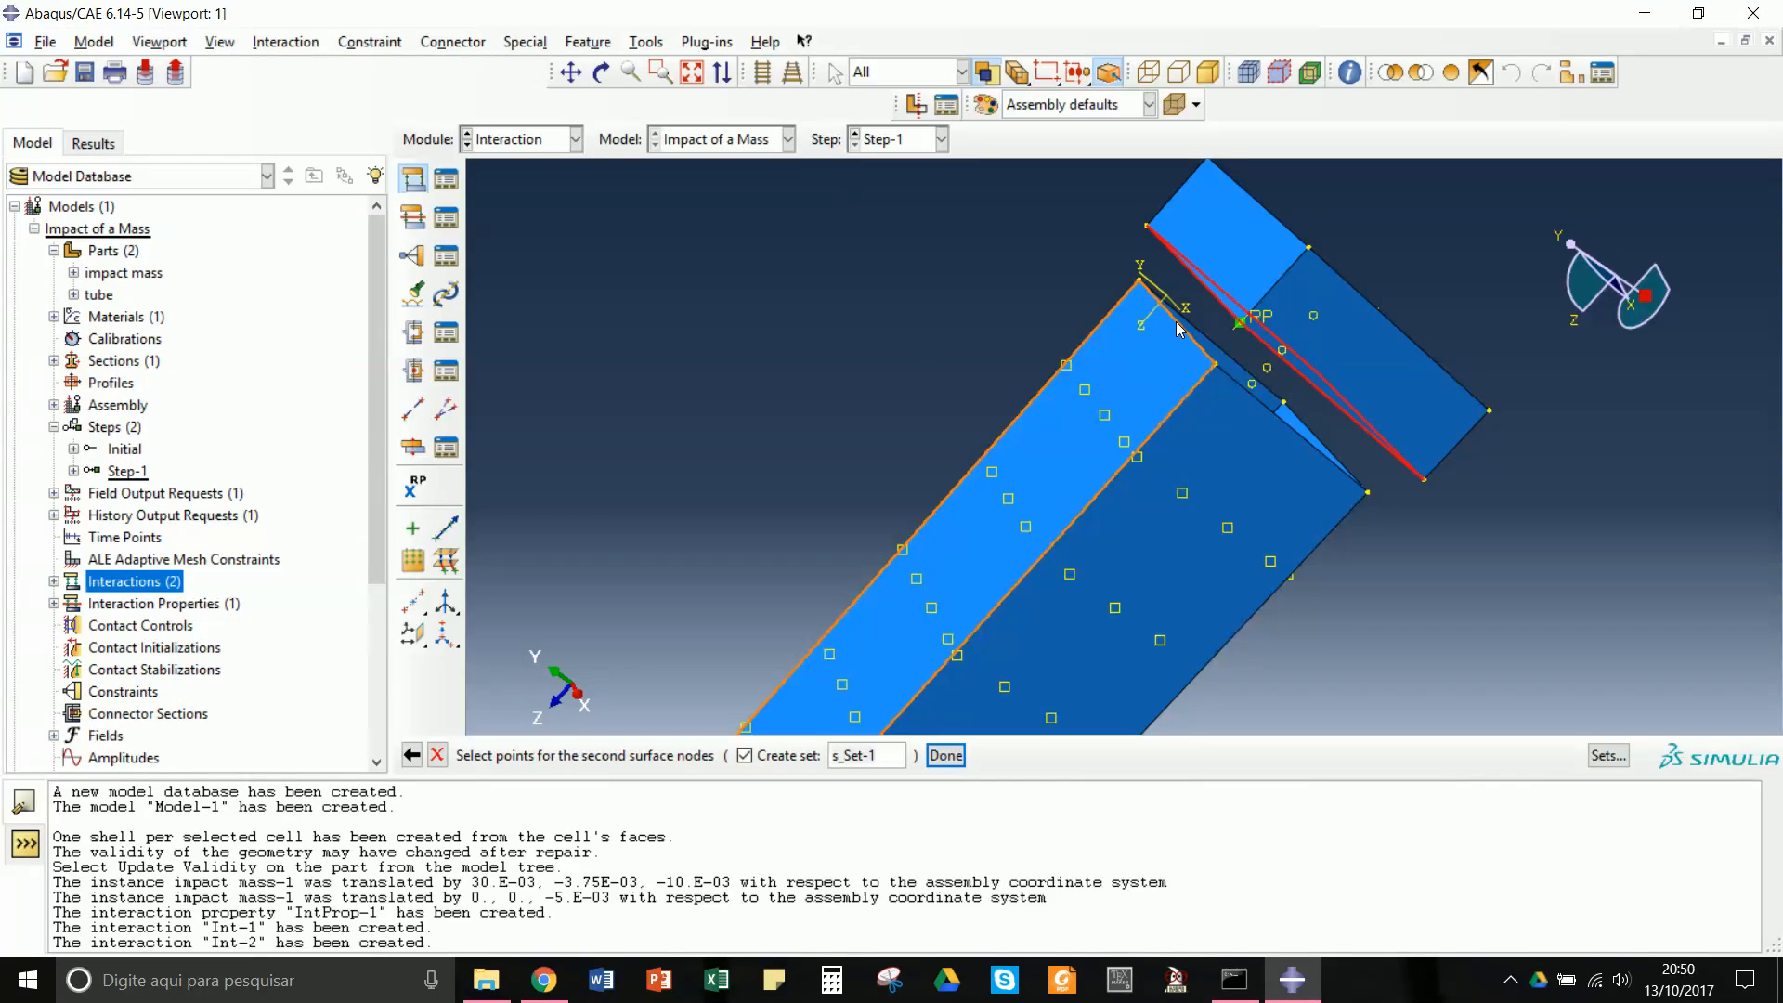
pyautogui.click(1235, 365)
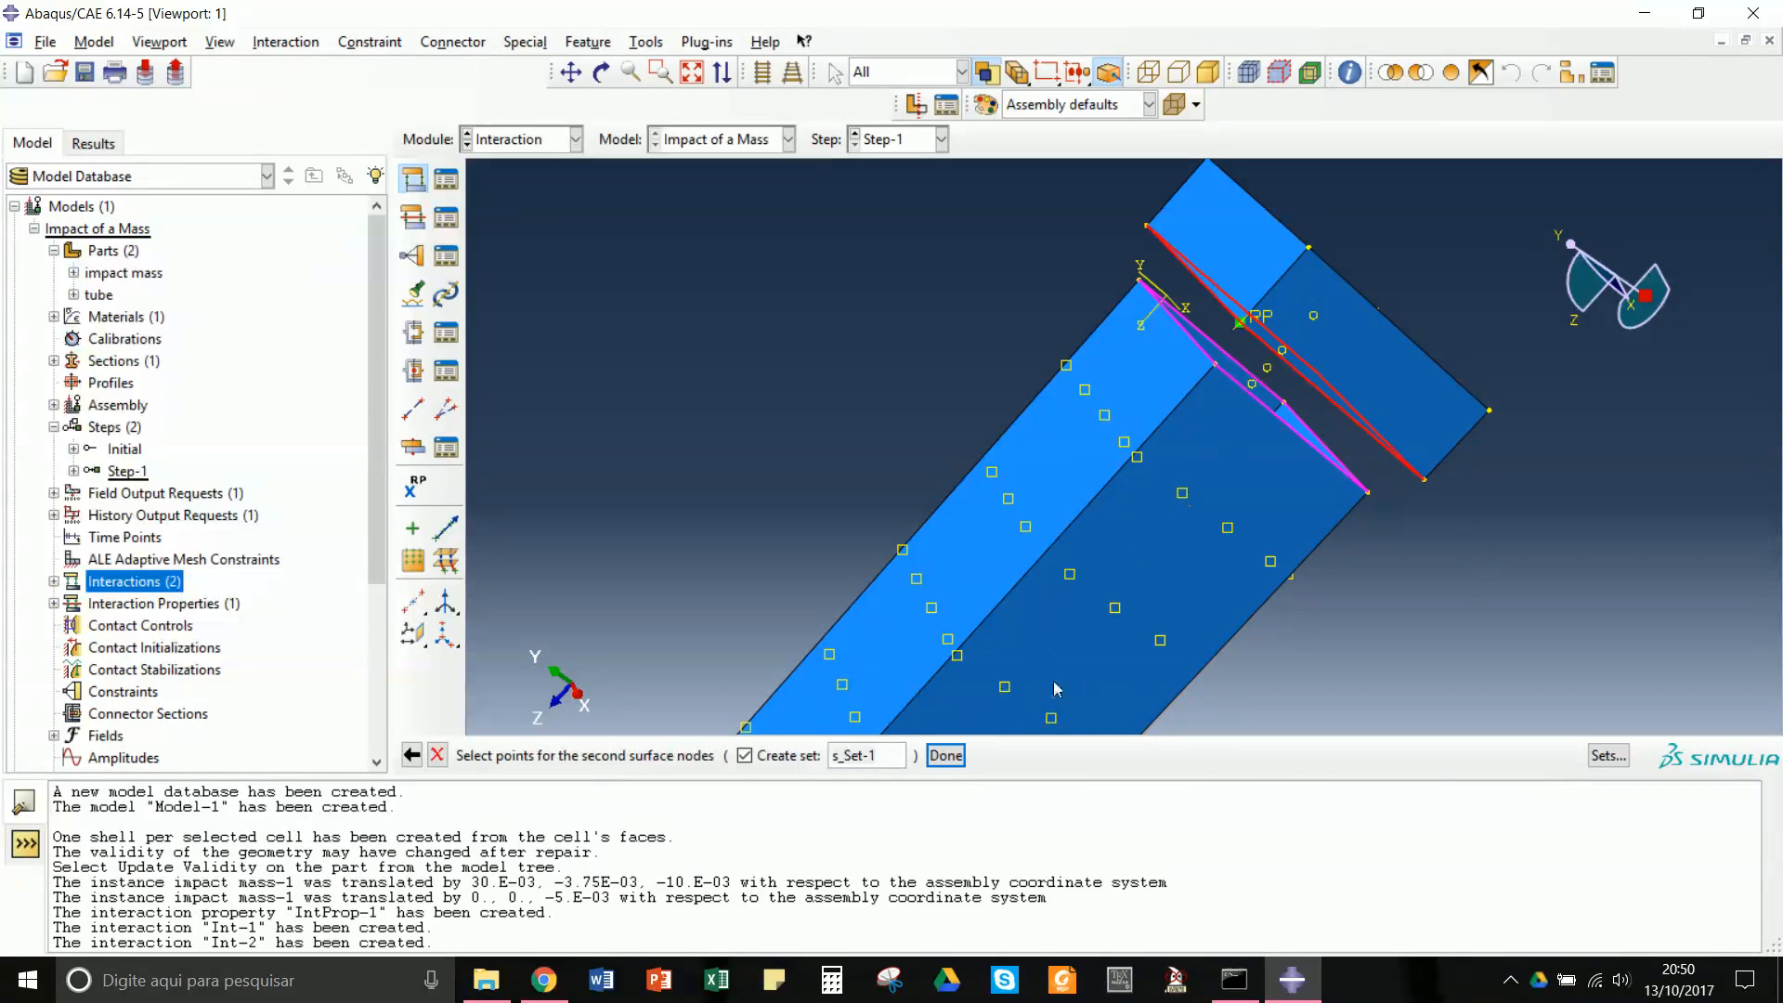
pyautogui.click(945, 755)
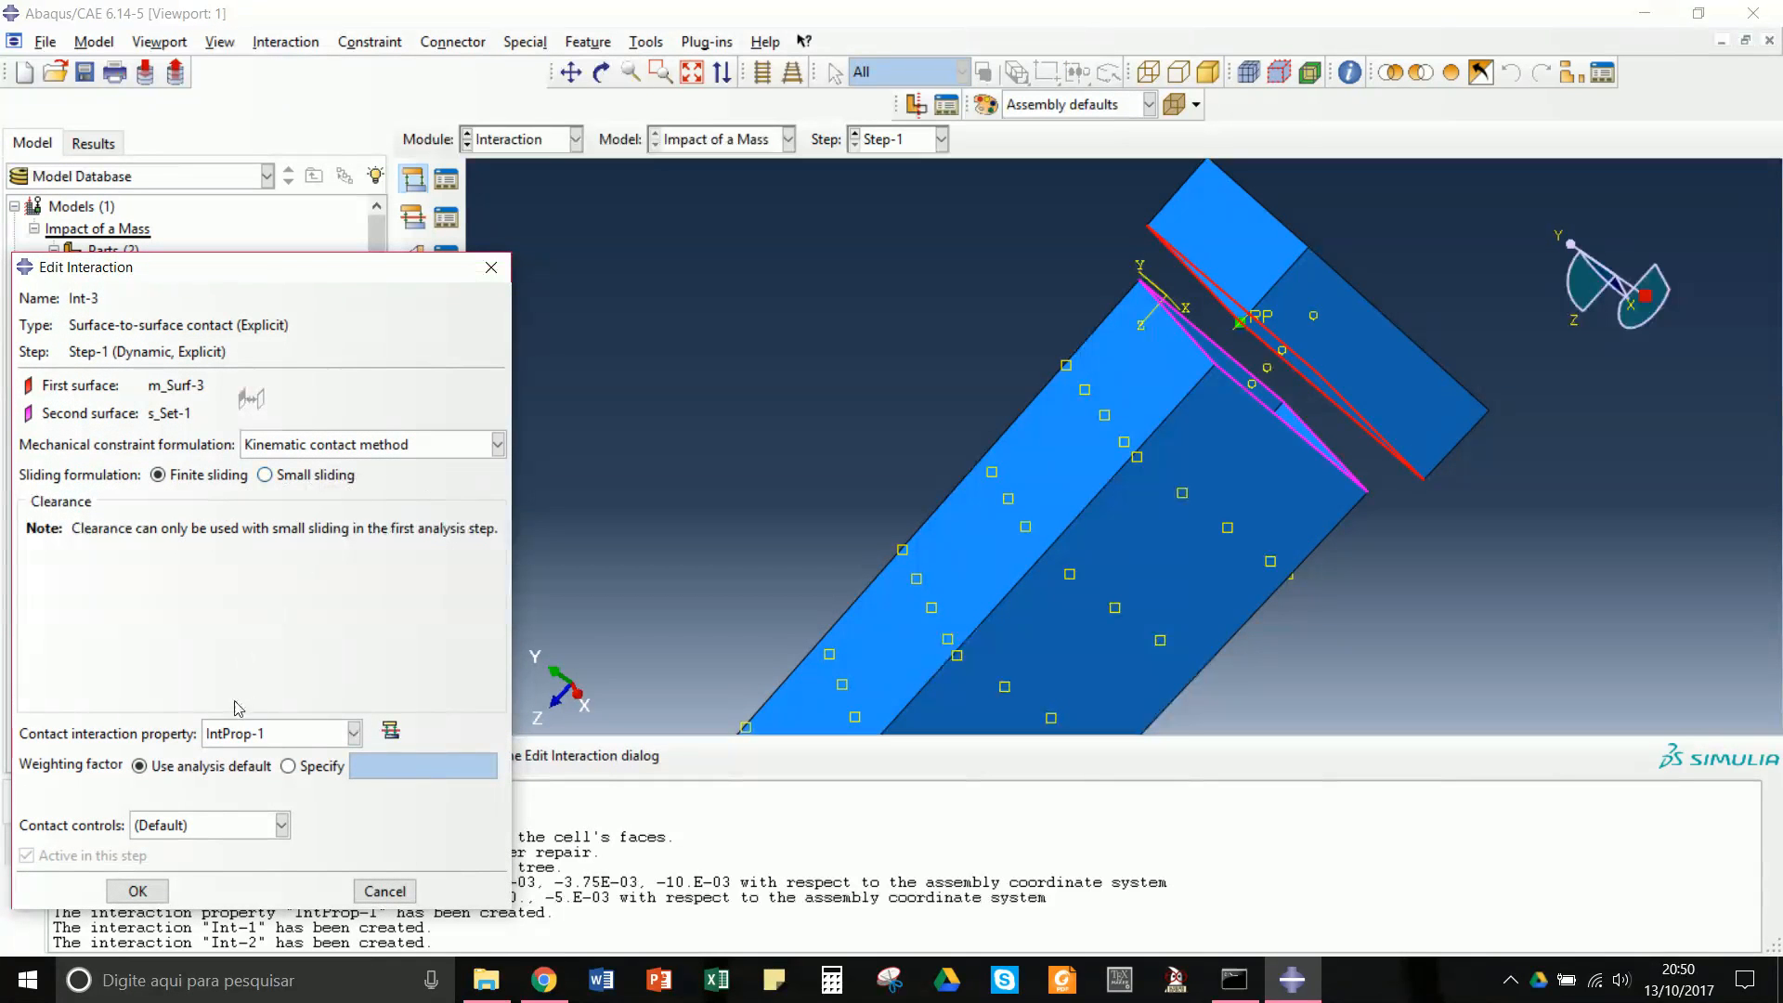
pyautogui.click(138, 891)
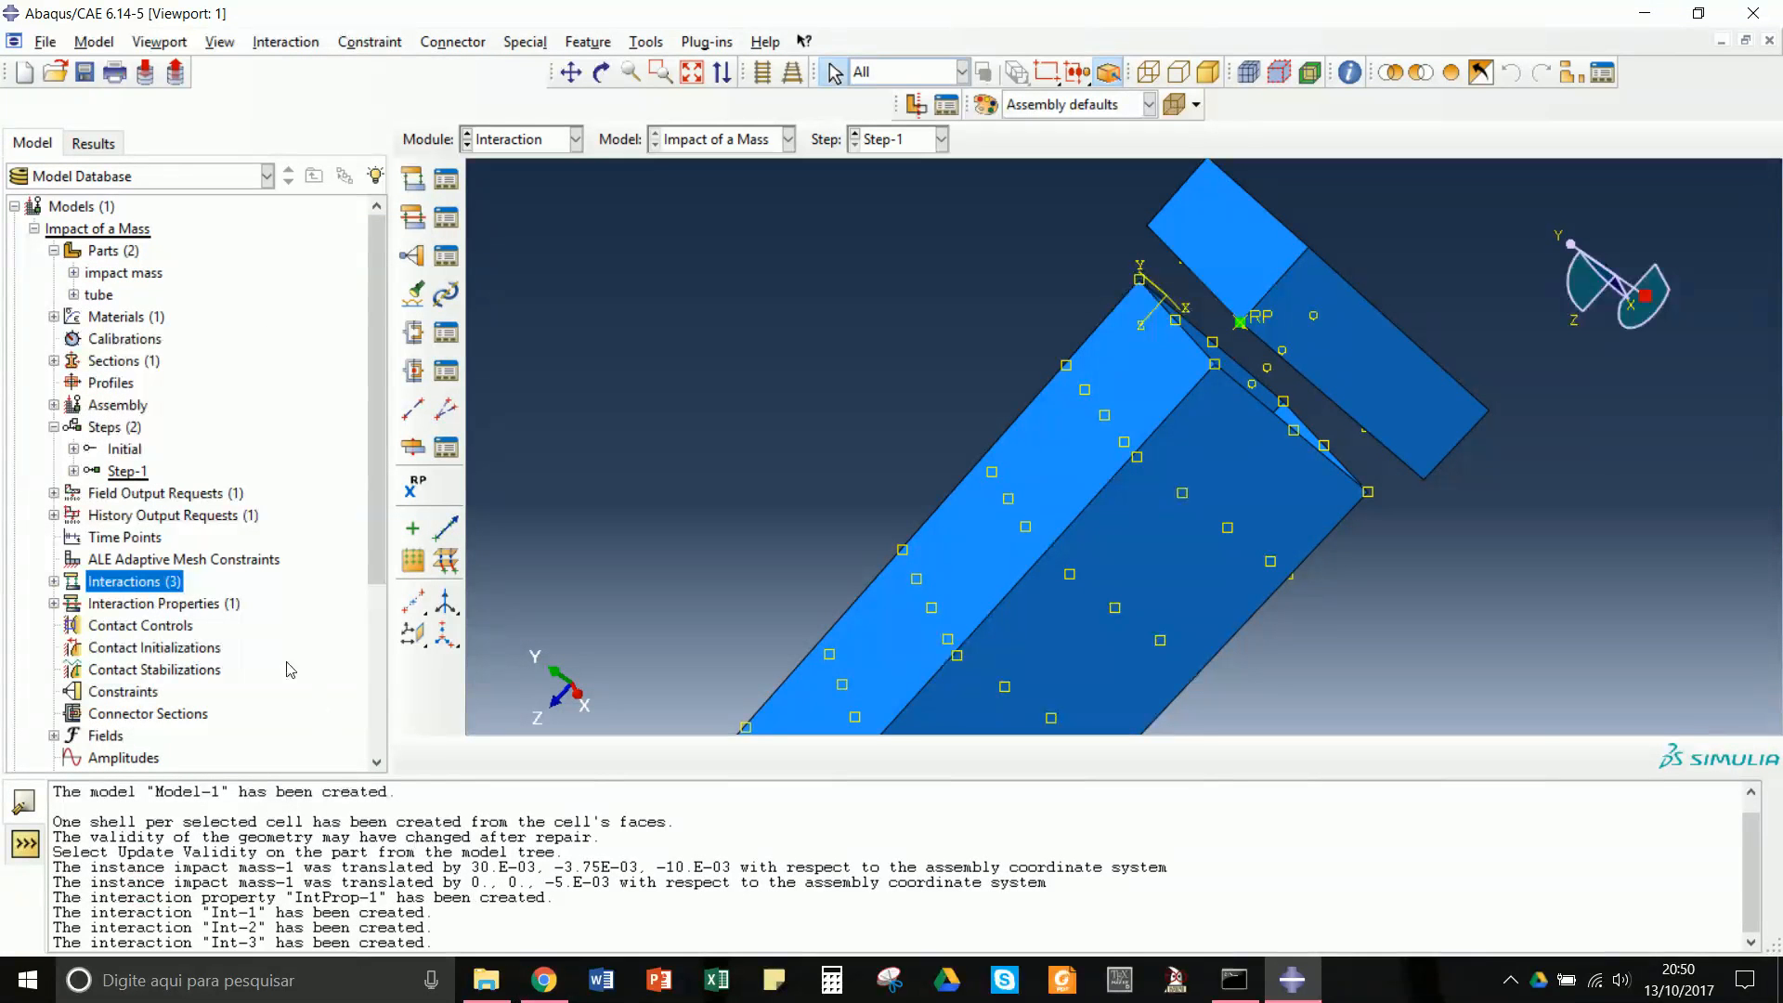
# - Switch to the Load module and start a mechanical Symmetry/Antisymmetry/Encastre boundary condition in Step-1
pyautogui.scroll(-4, 217, 629)
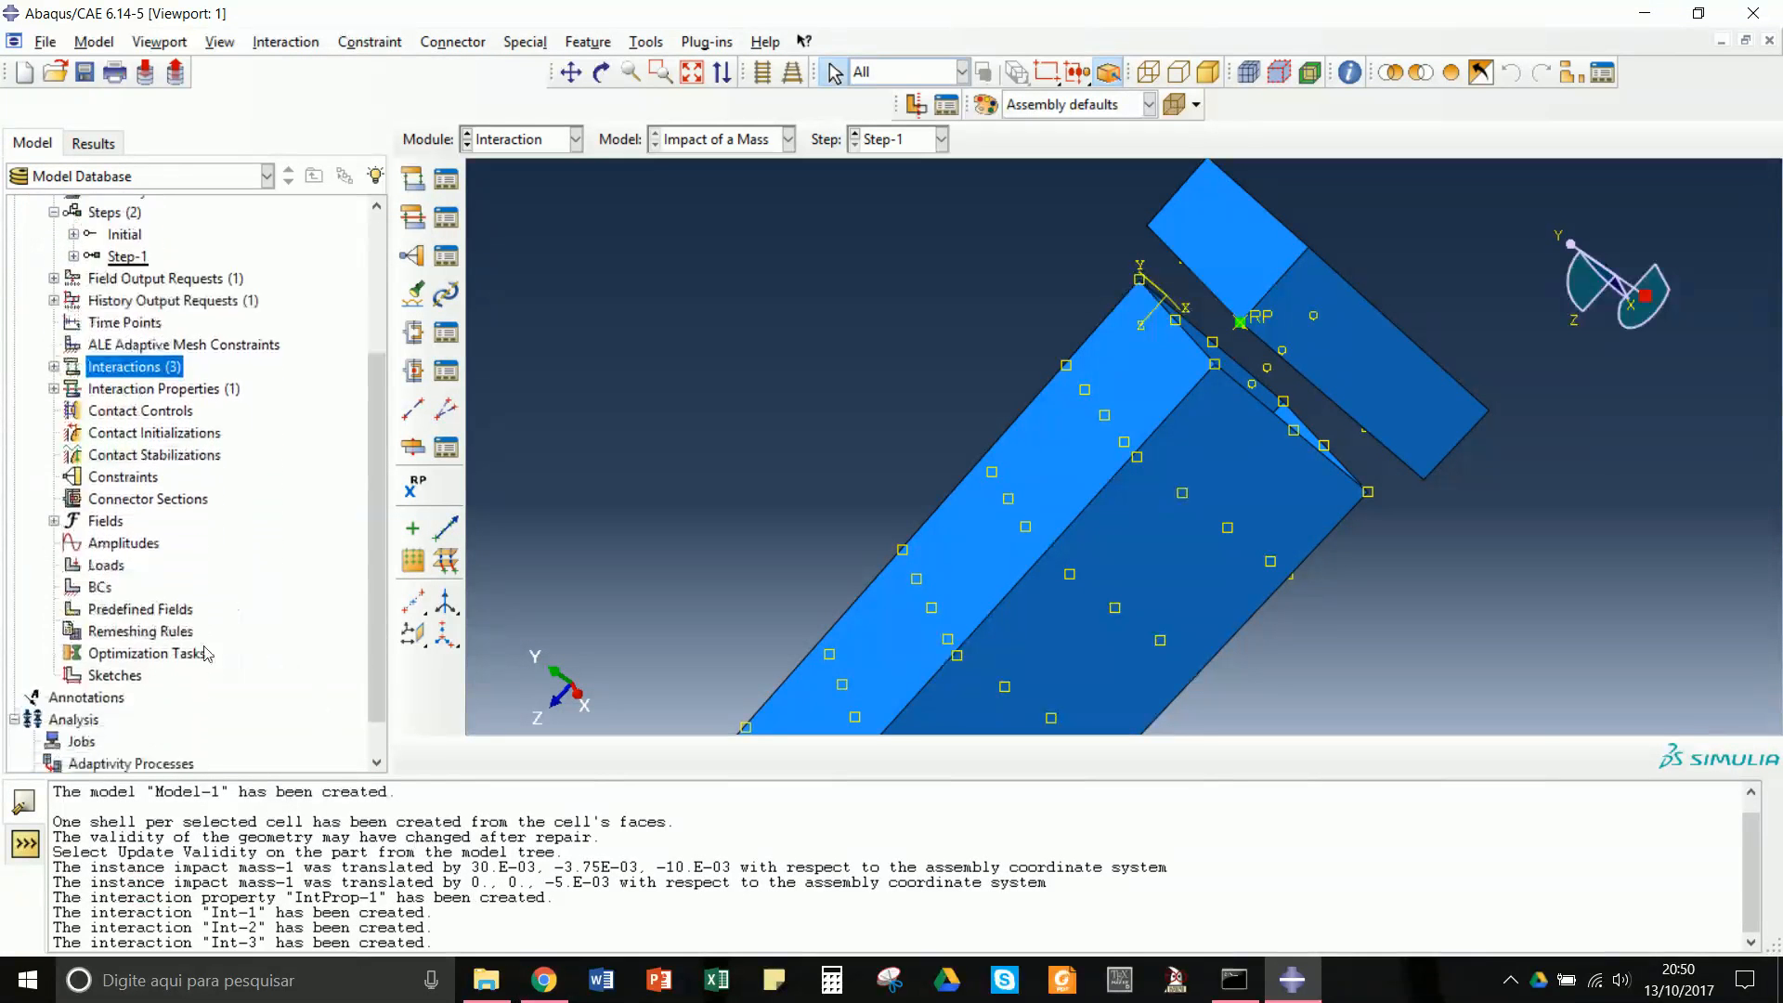
pyautogui.click(576, 140)
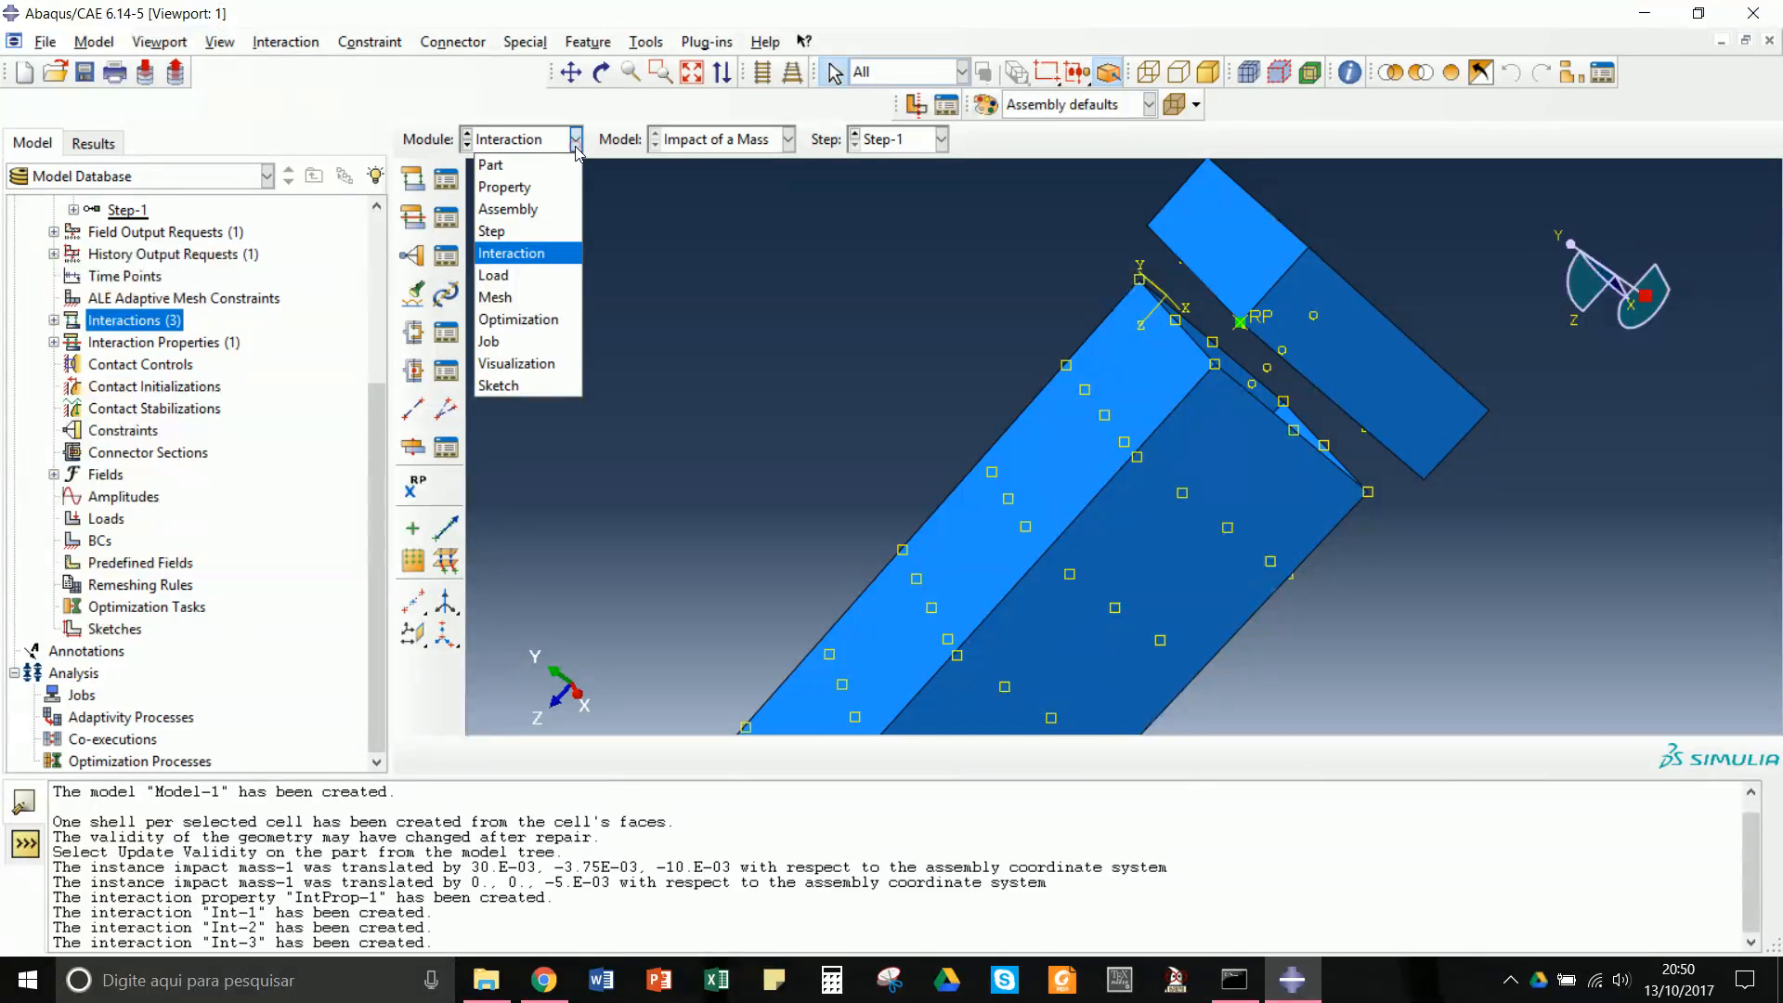
pyautogui.click(509, 277)
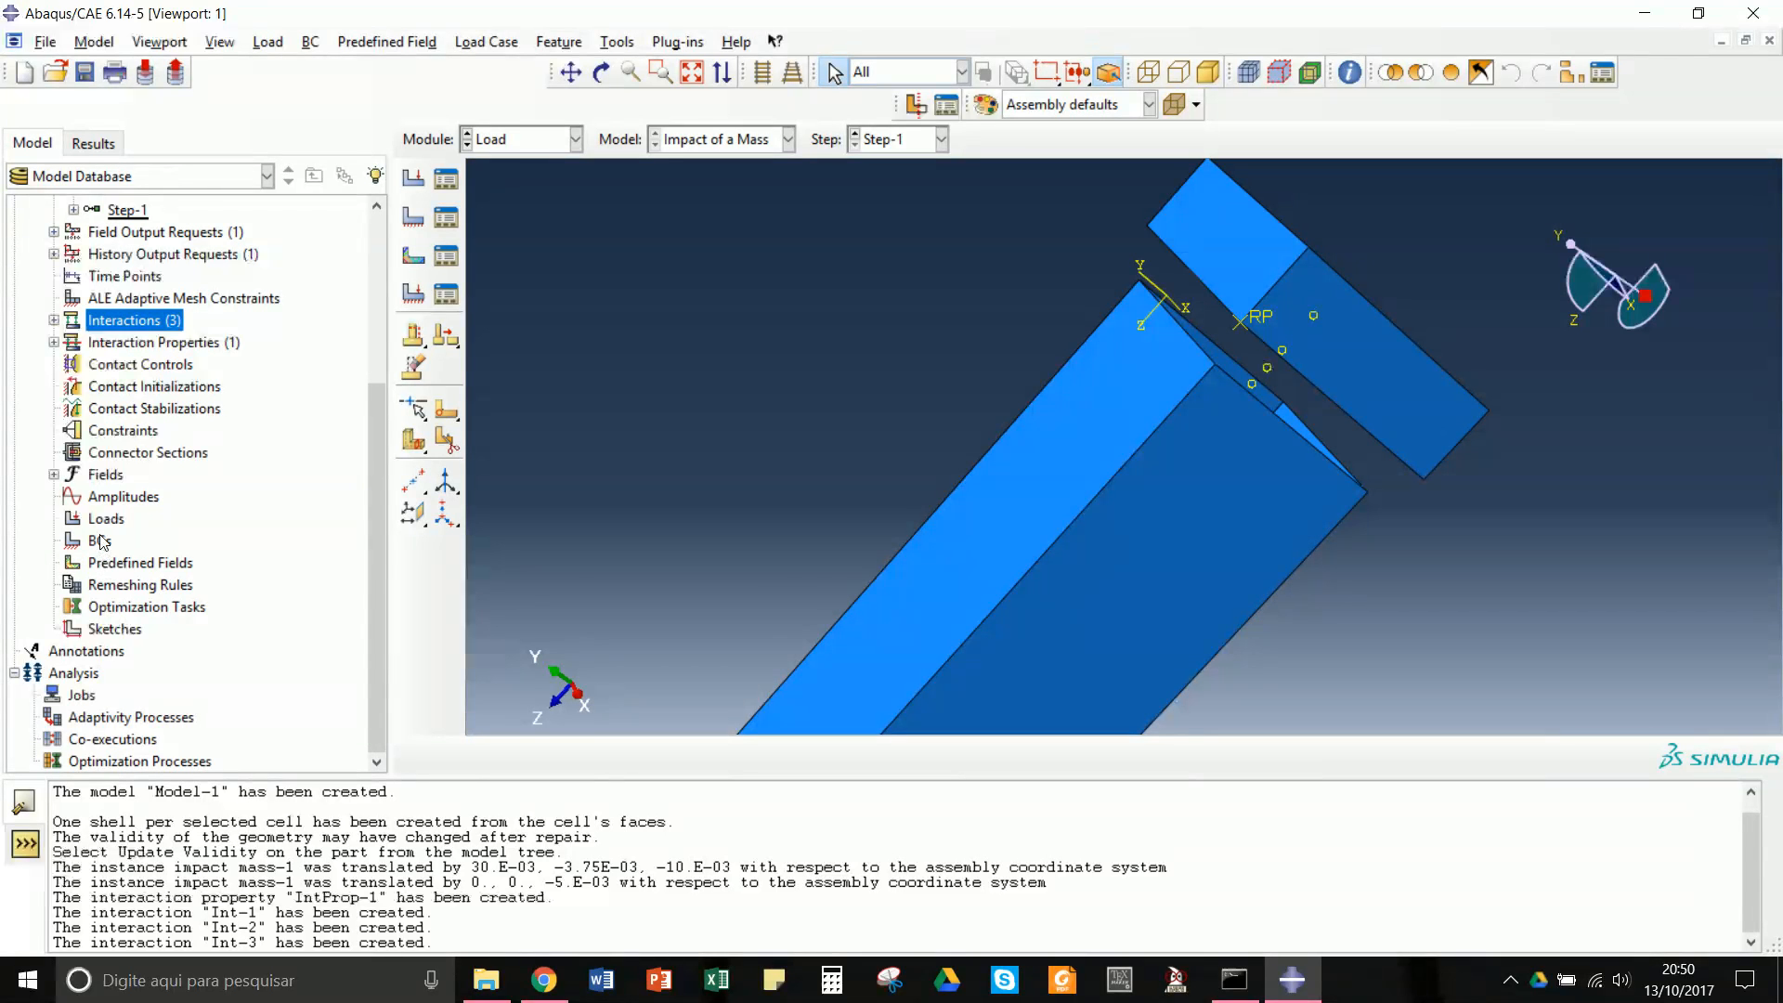
pyautogui.click(692, 72)
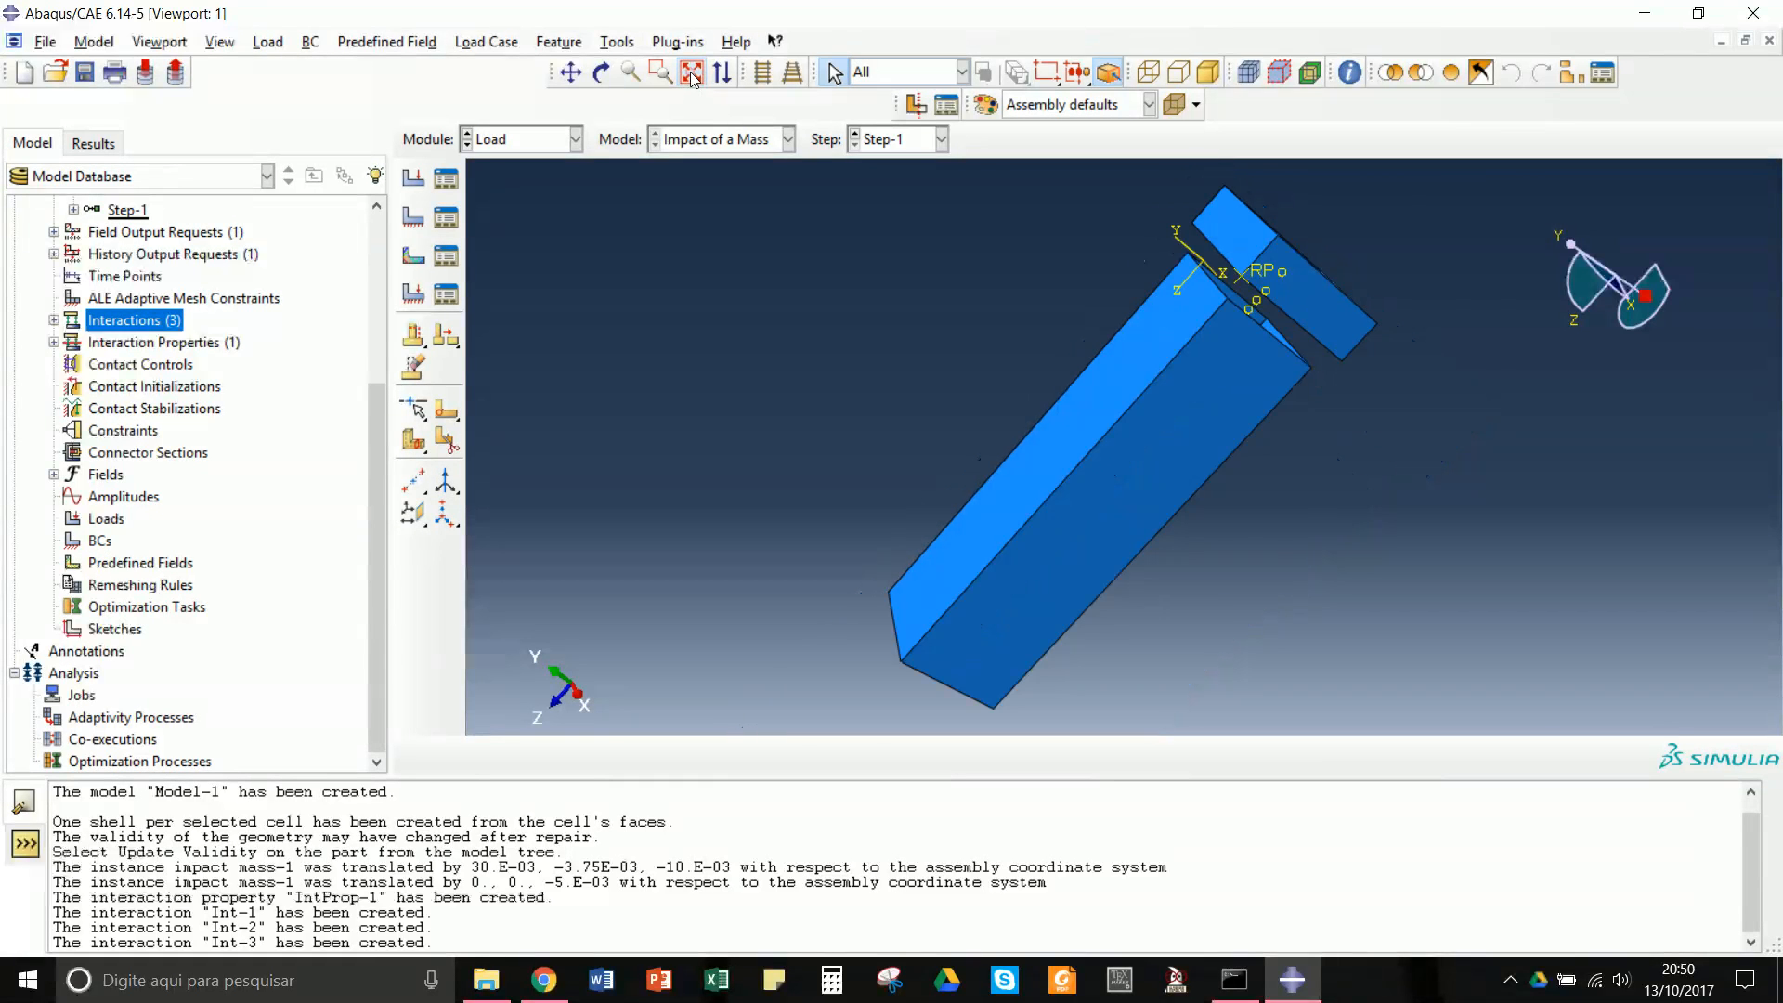
pyautogui.doubleClick(108, 543)
pyautogui.rightClick(107, 546)
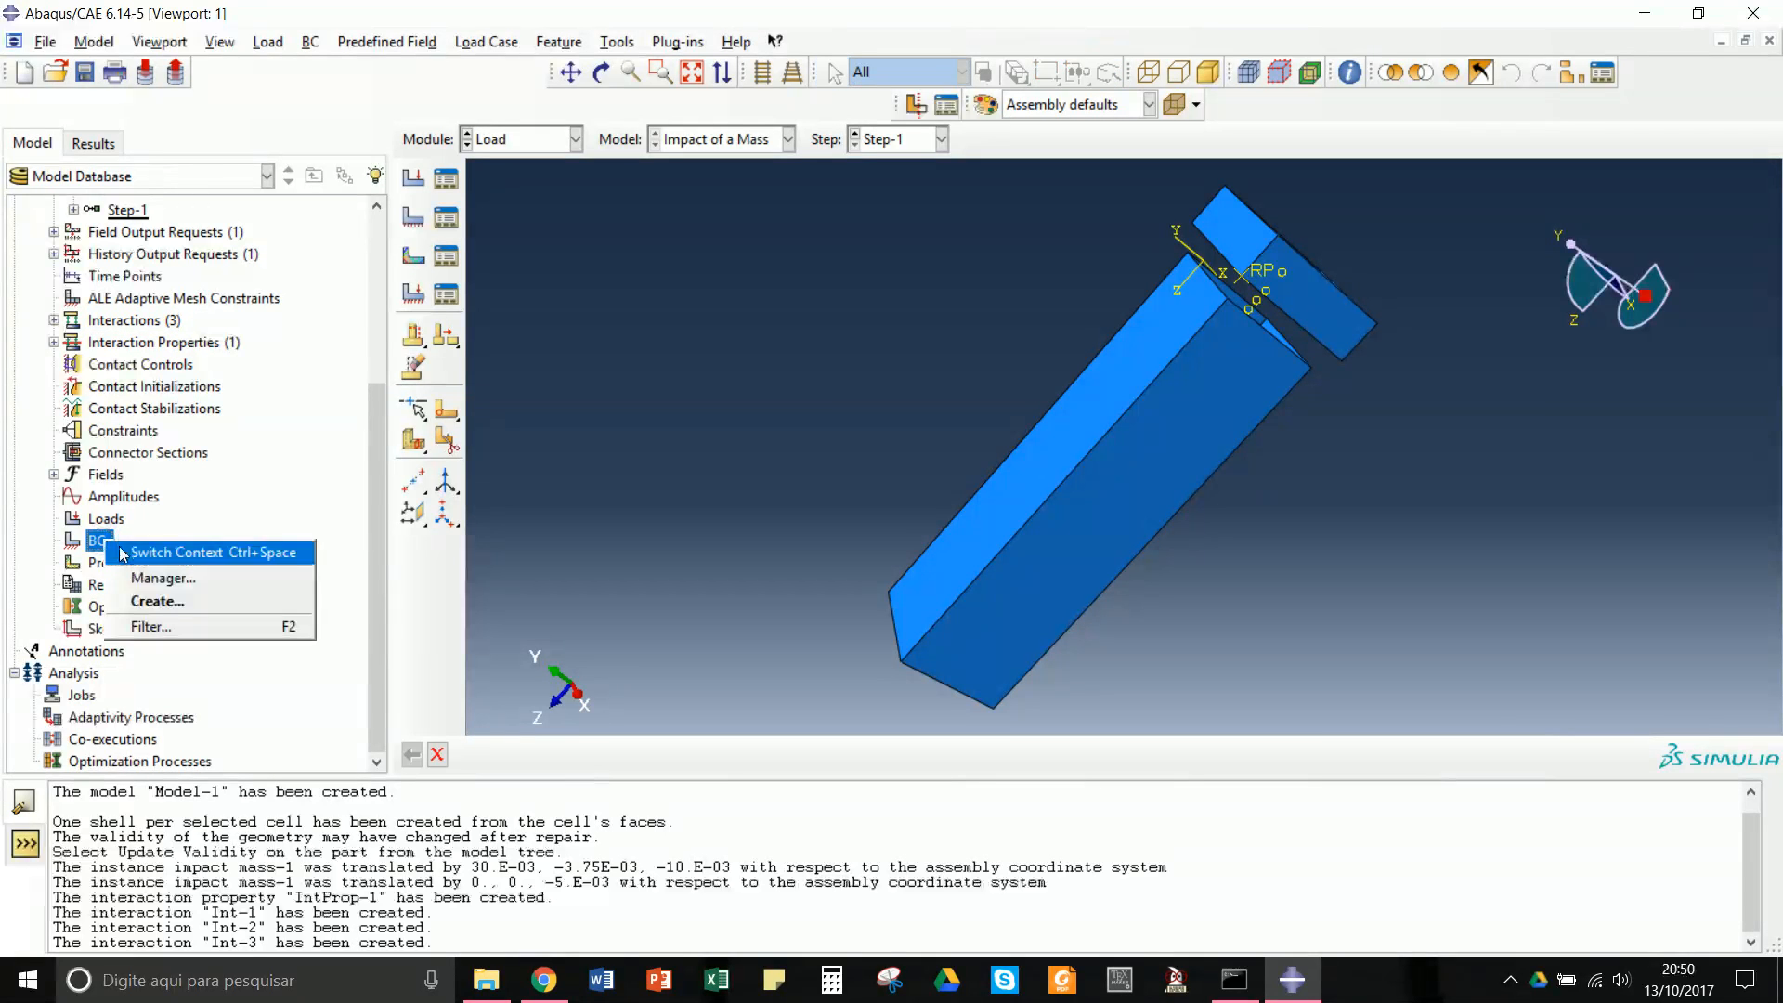
pyautogui.click(160, 601)
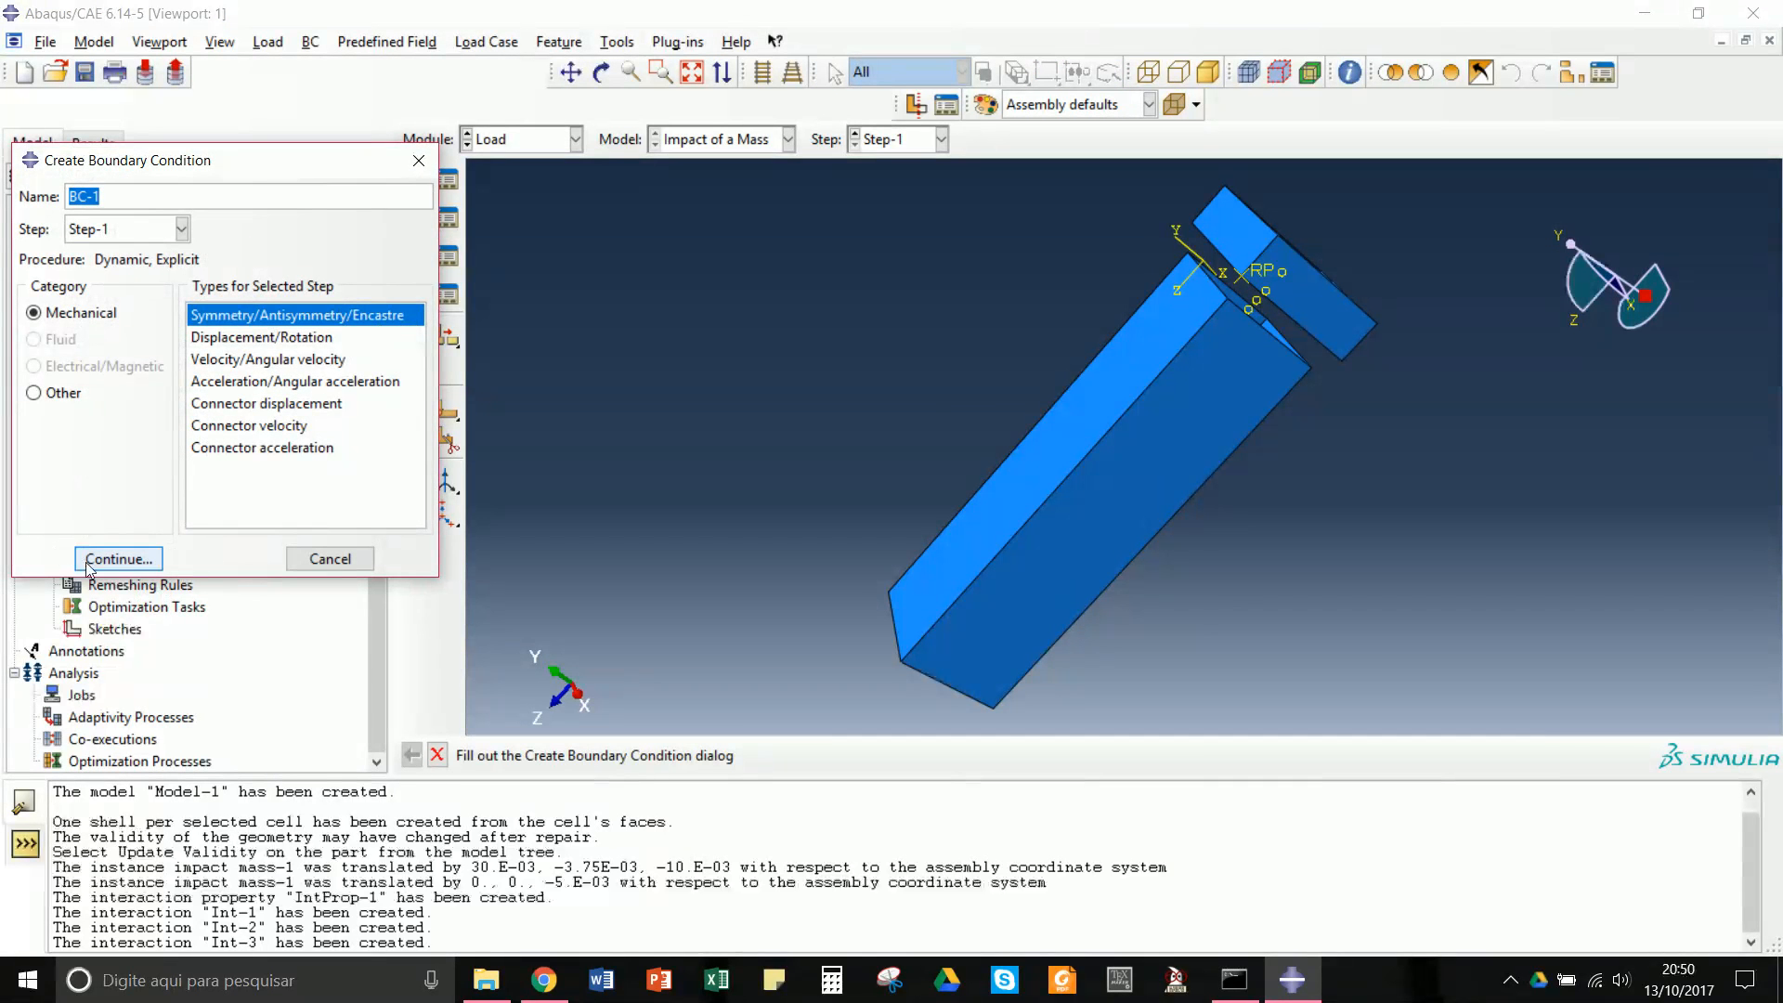
pyautogui.click(116, 558)
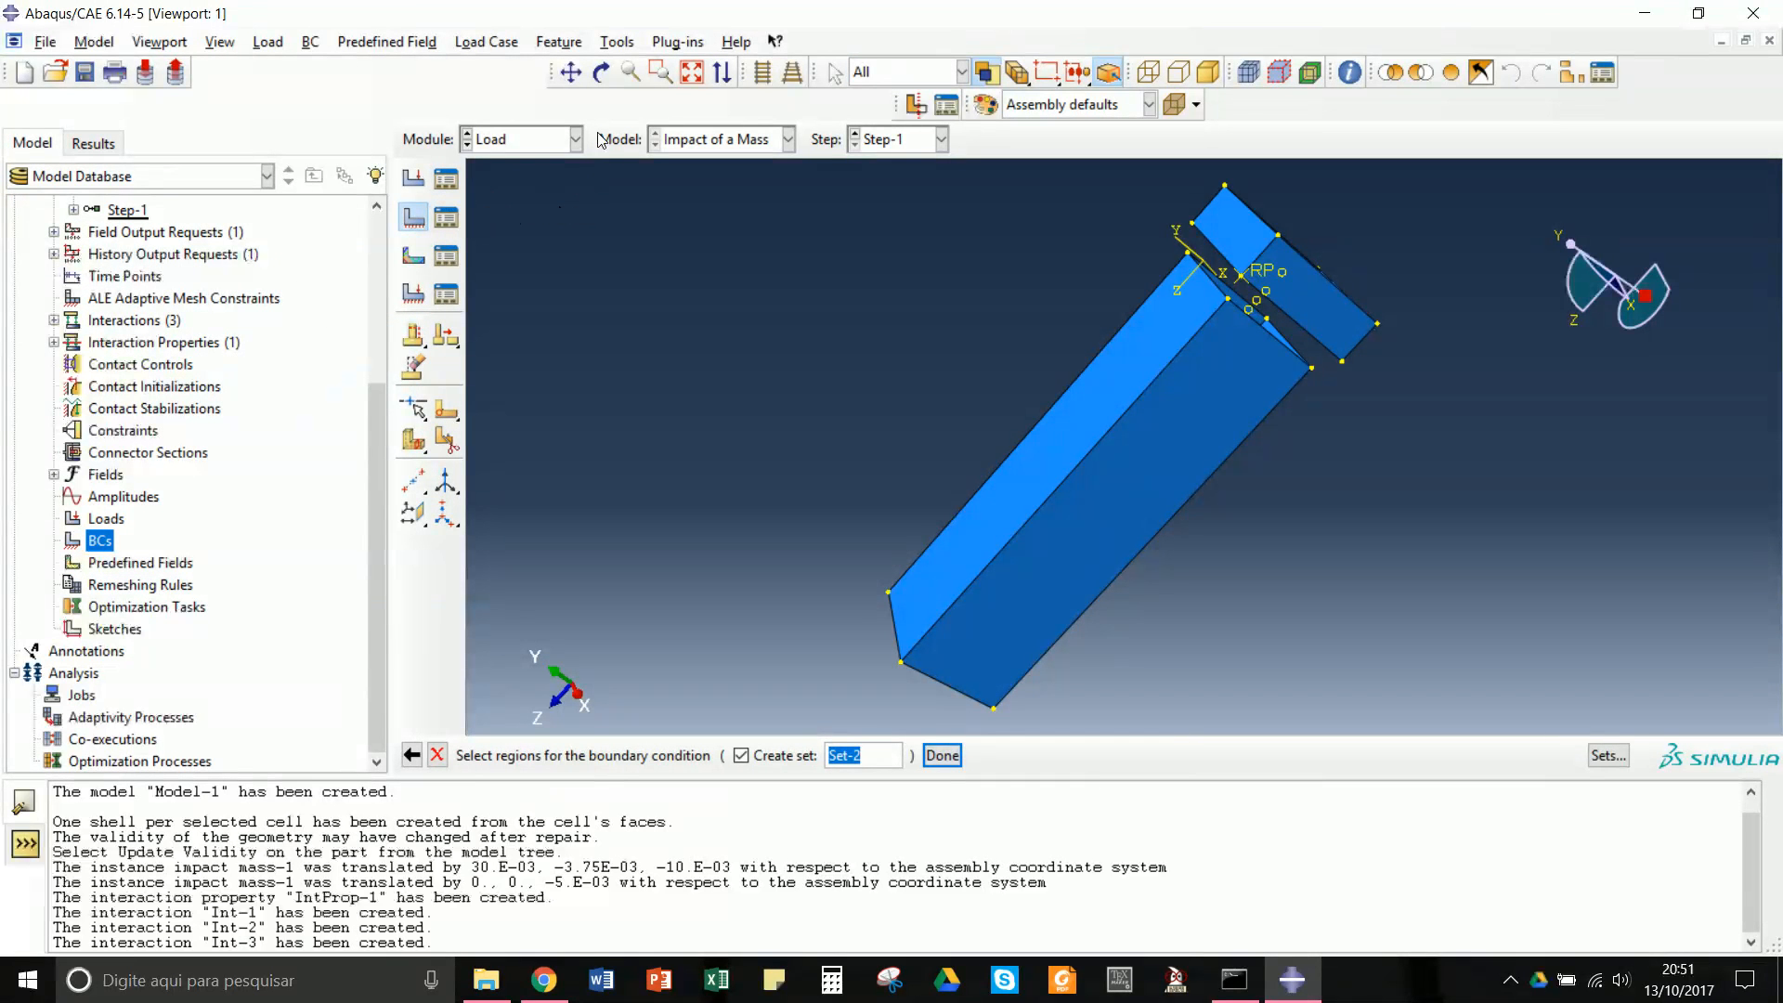
# - Apply the ENCASTRE condition to all four edges of the tube's open end farthest from the impact mass
pyautogui.click(602, 72)
pyautogui.moveTo(1015, 525); pyautogui.dragTo(1083, 411)
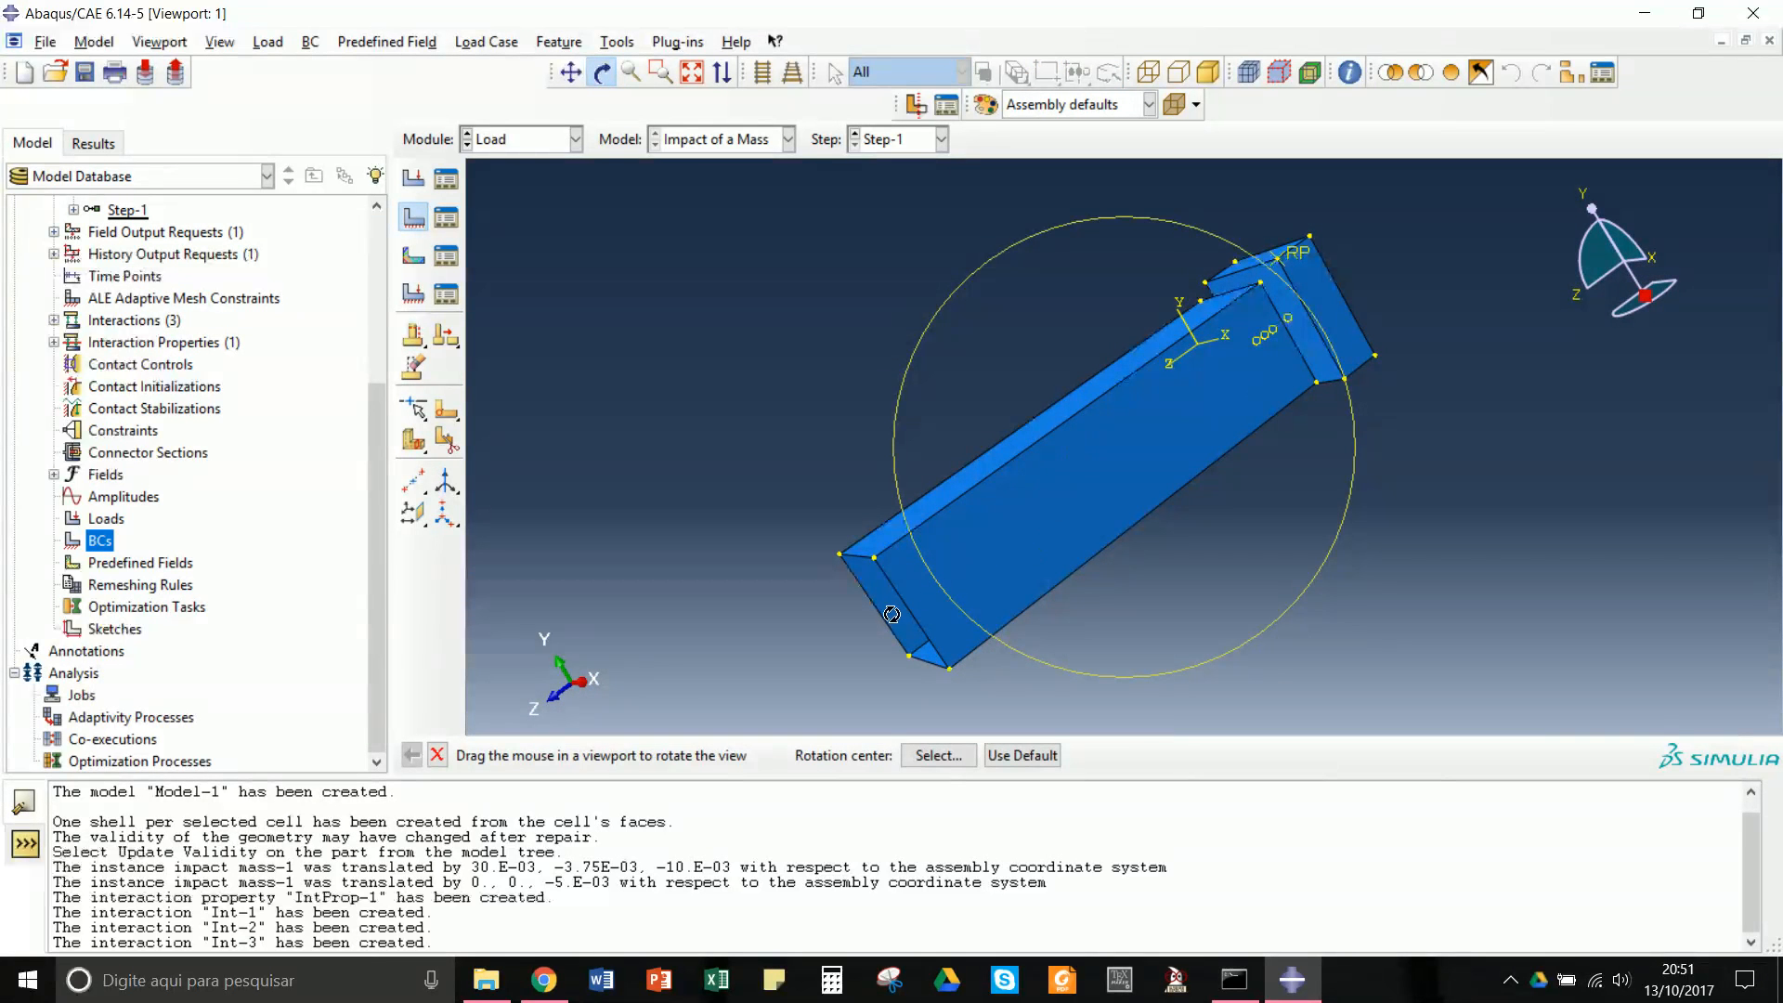
pyautogui.press('Escape')
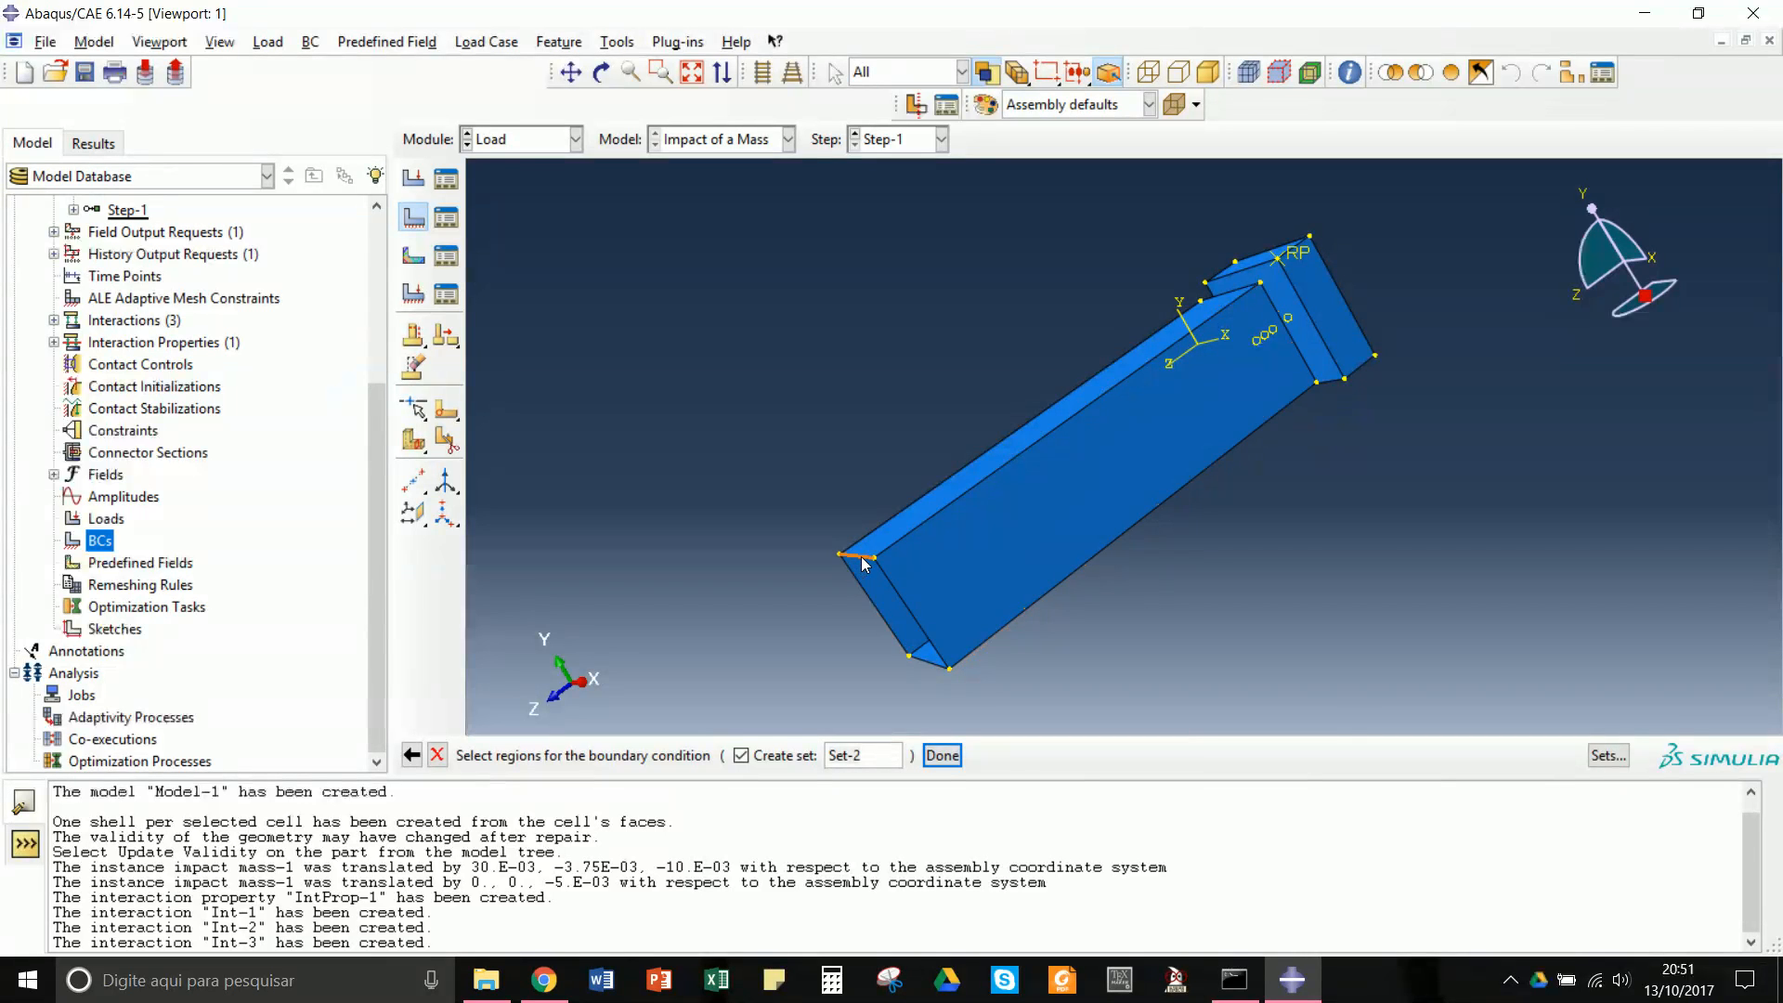
pyautogui.click(863, 587)
pyautogui.keyDown('shift'); pyautogui.click(875, 604); pyautogui.keyUp('shift')
pyautogui.keyDown('shift'); pyautogui.click(904, 605); pyautogui.keyUp('shift')
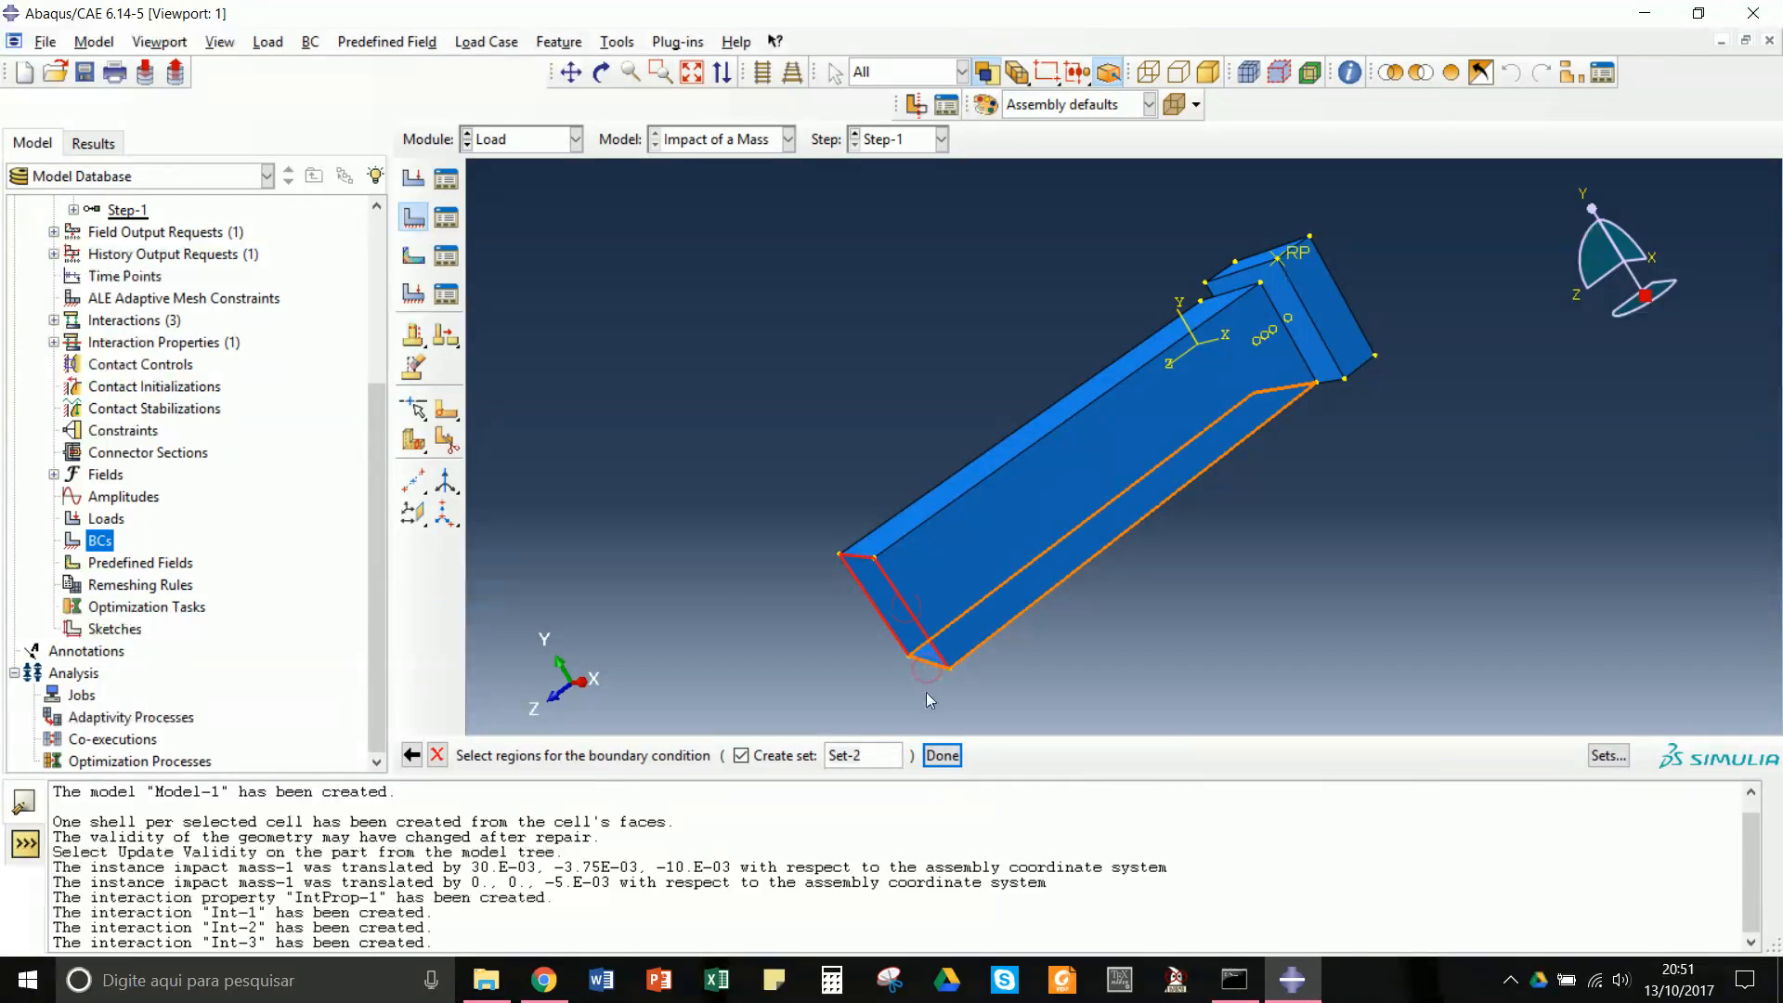
pyautogui.click(943, 755)
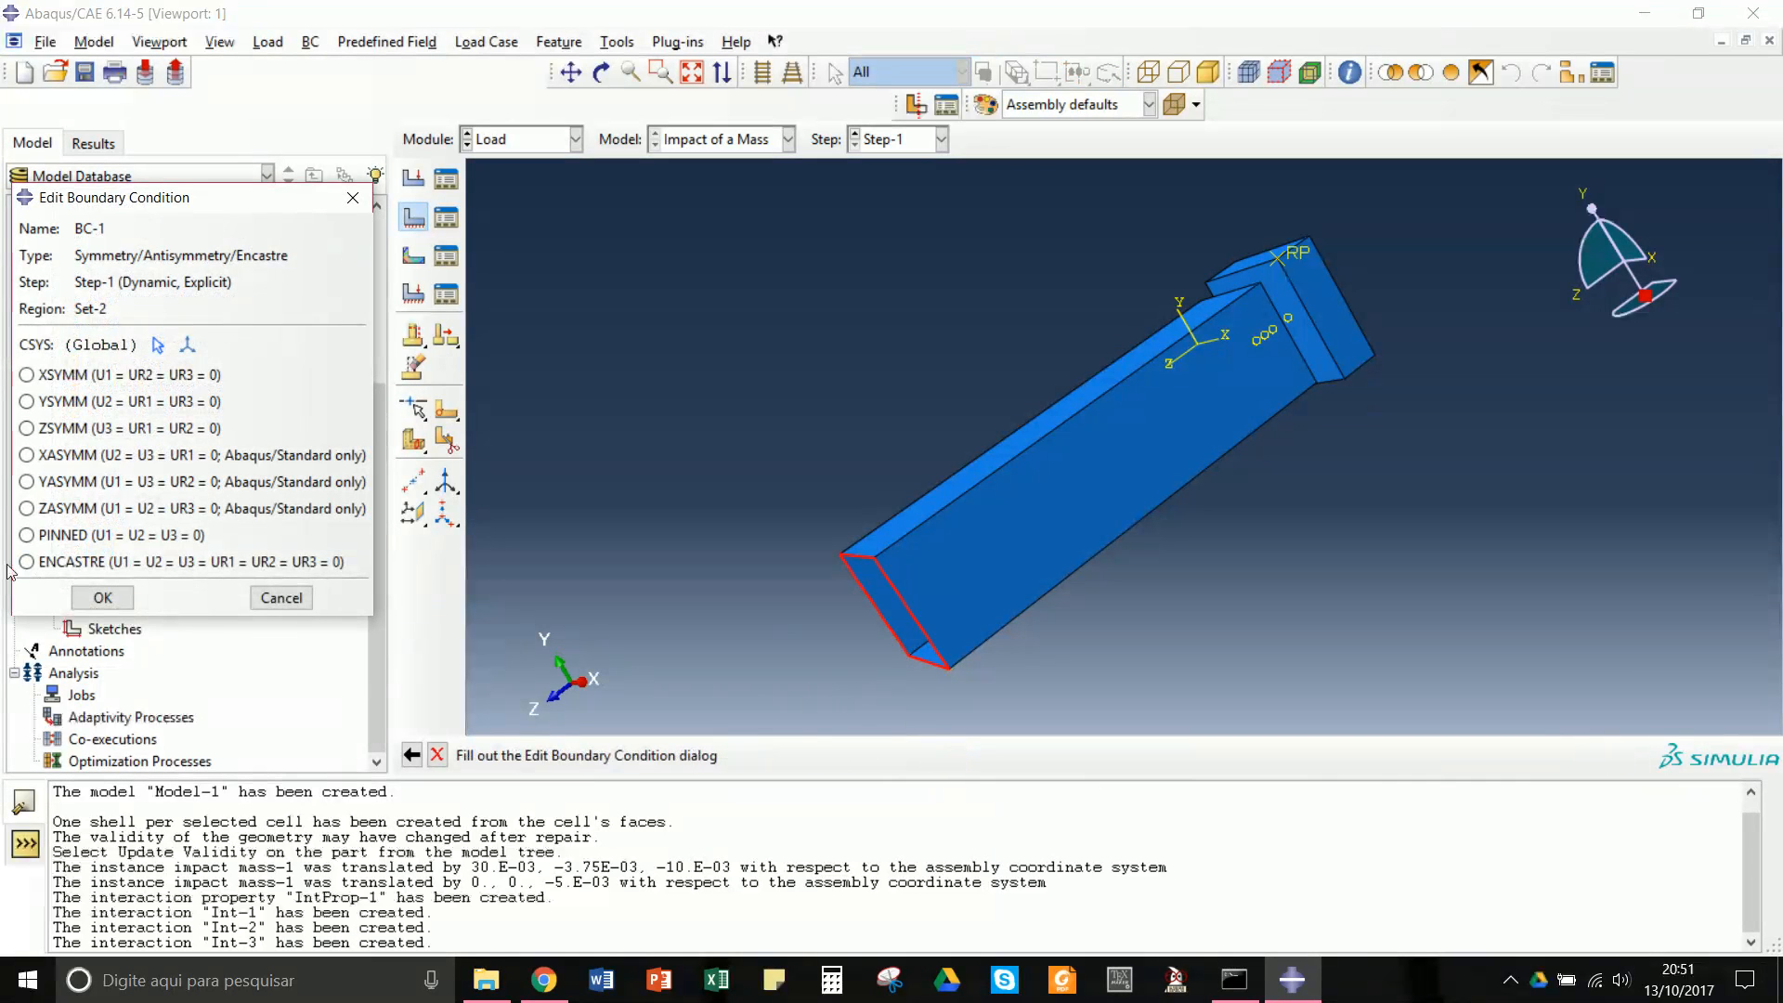
pyautogui.click(26, 562)
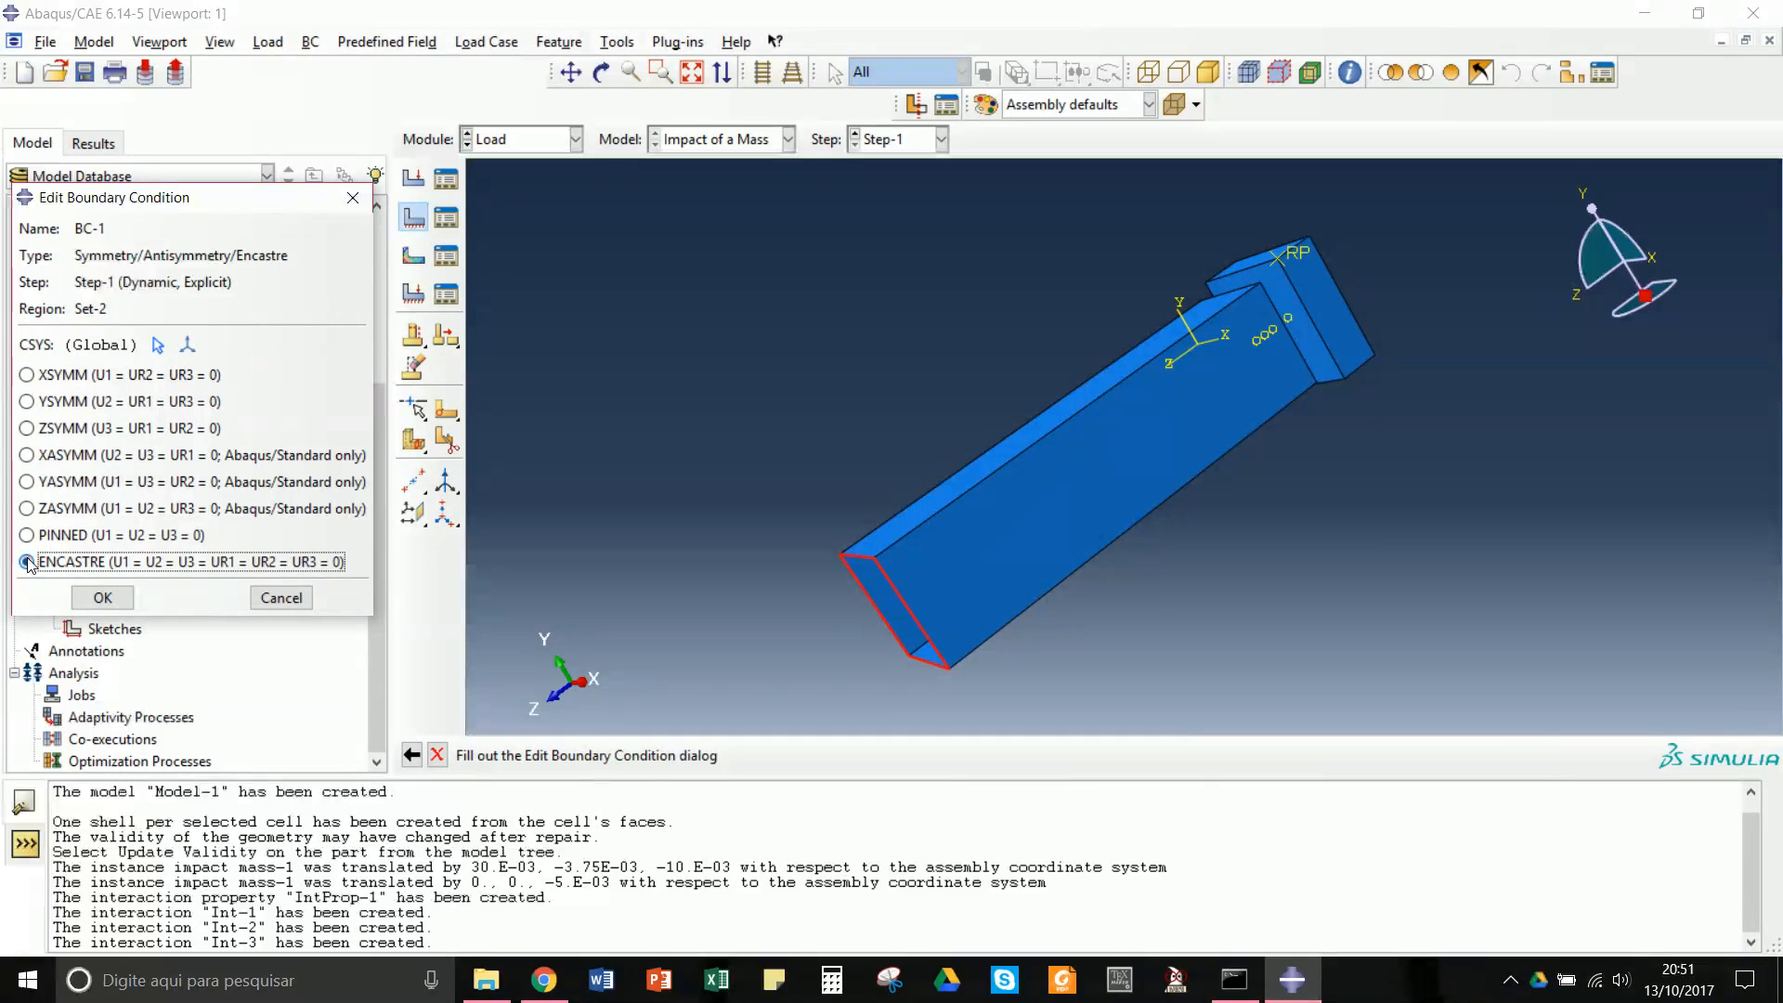
pyautogui.click(104, 598)
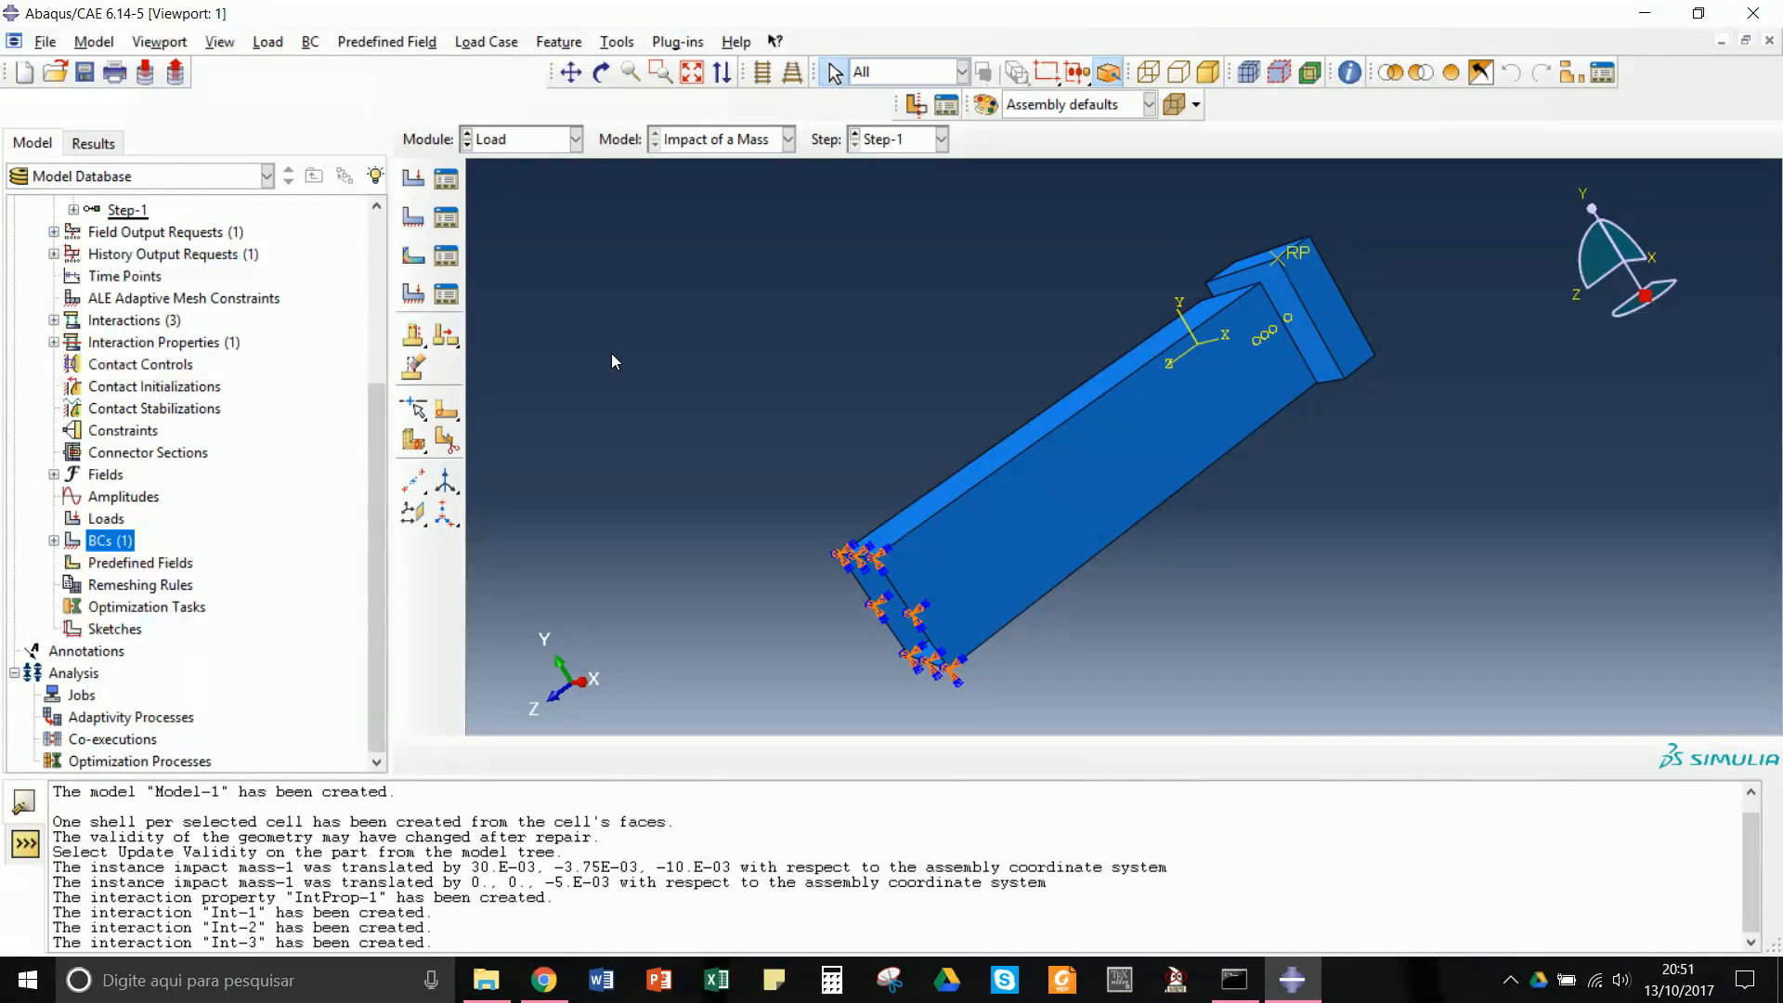
# - Start a mechanical Displacement/Rotation boundary condition in Step-1 on the impact mass's reference point
pyautogui.rightClick(119, 550)
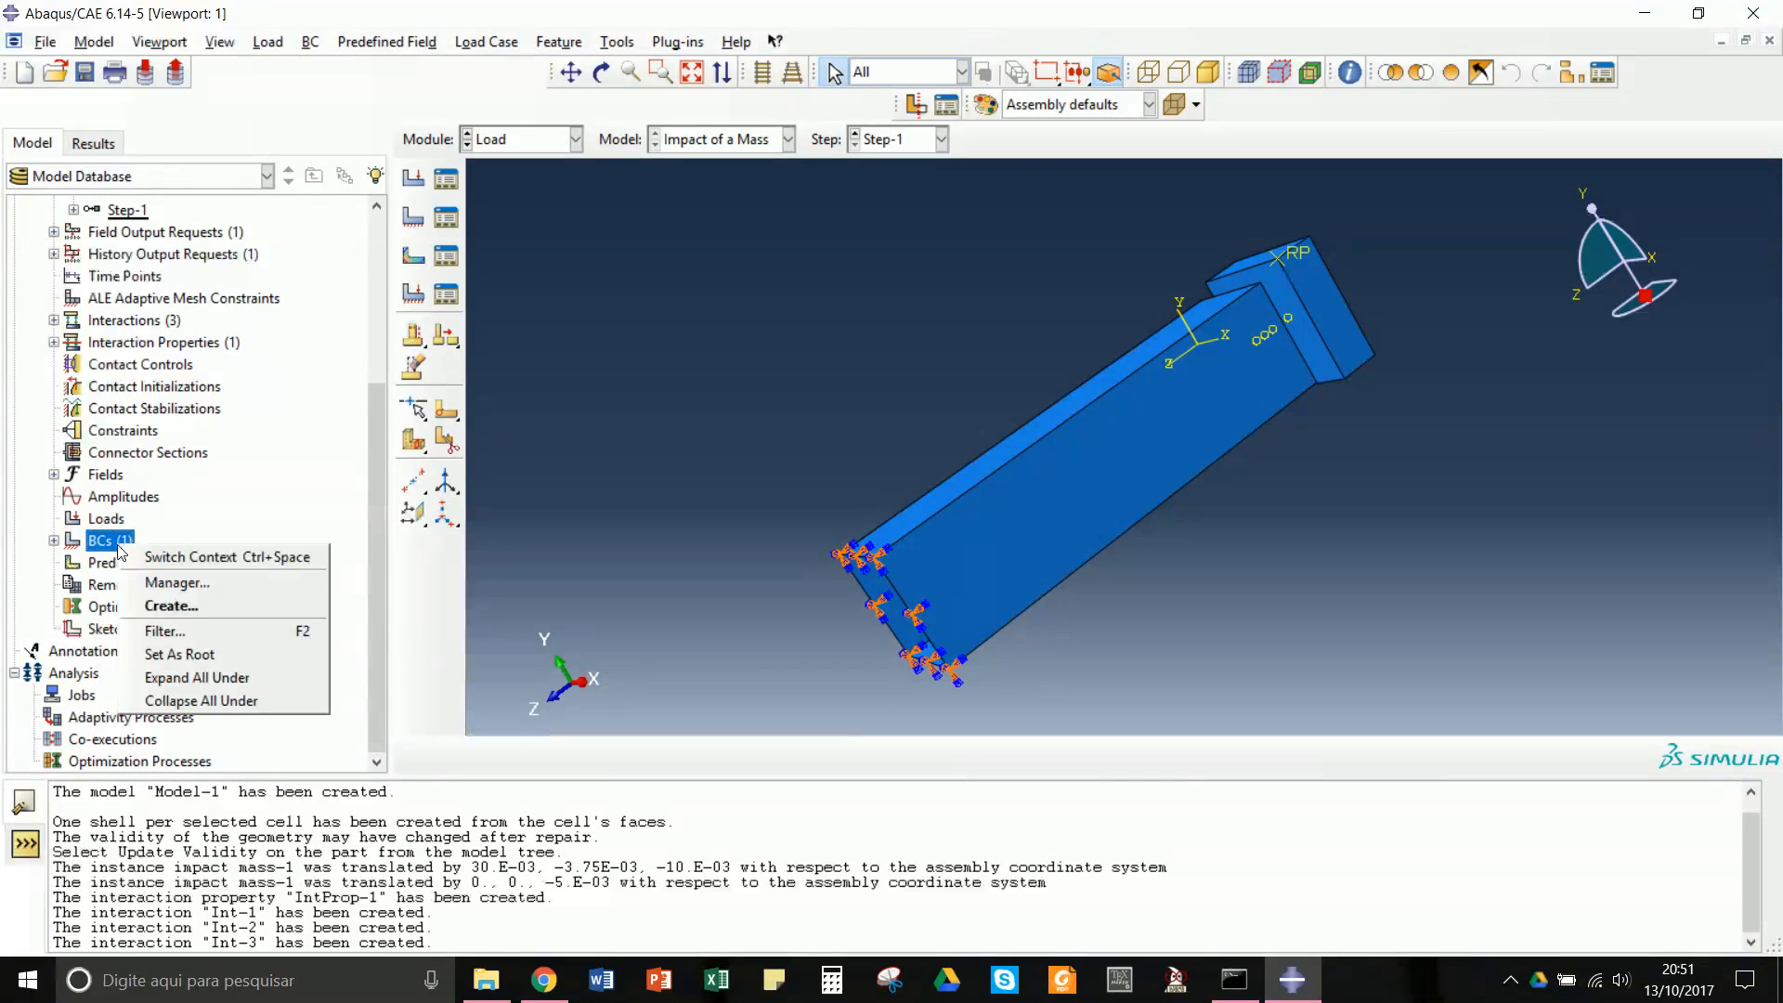
pyautogui.click(159, 606)
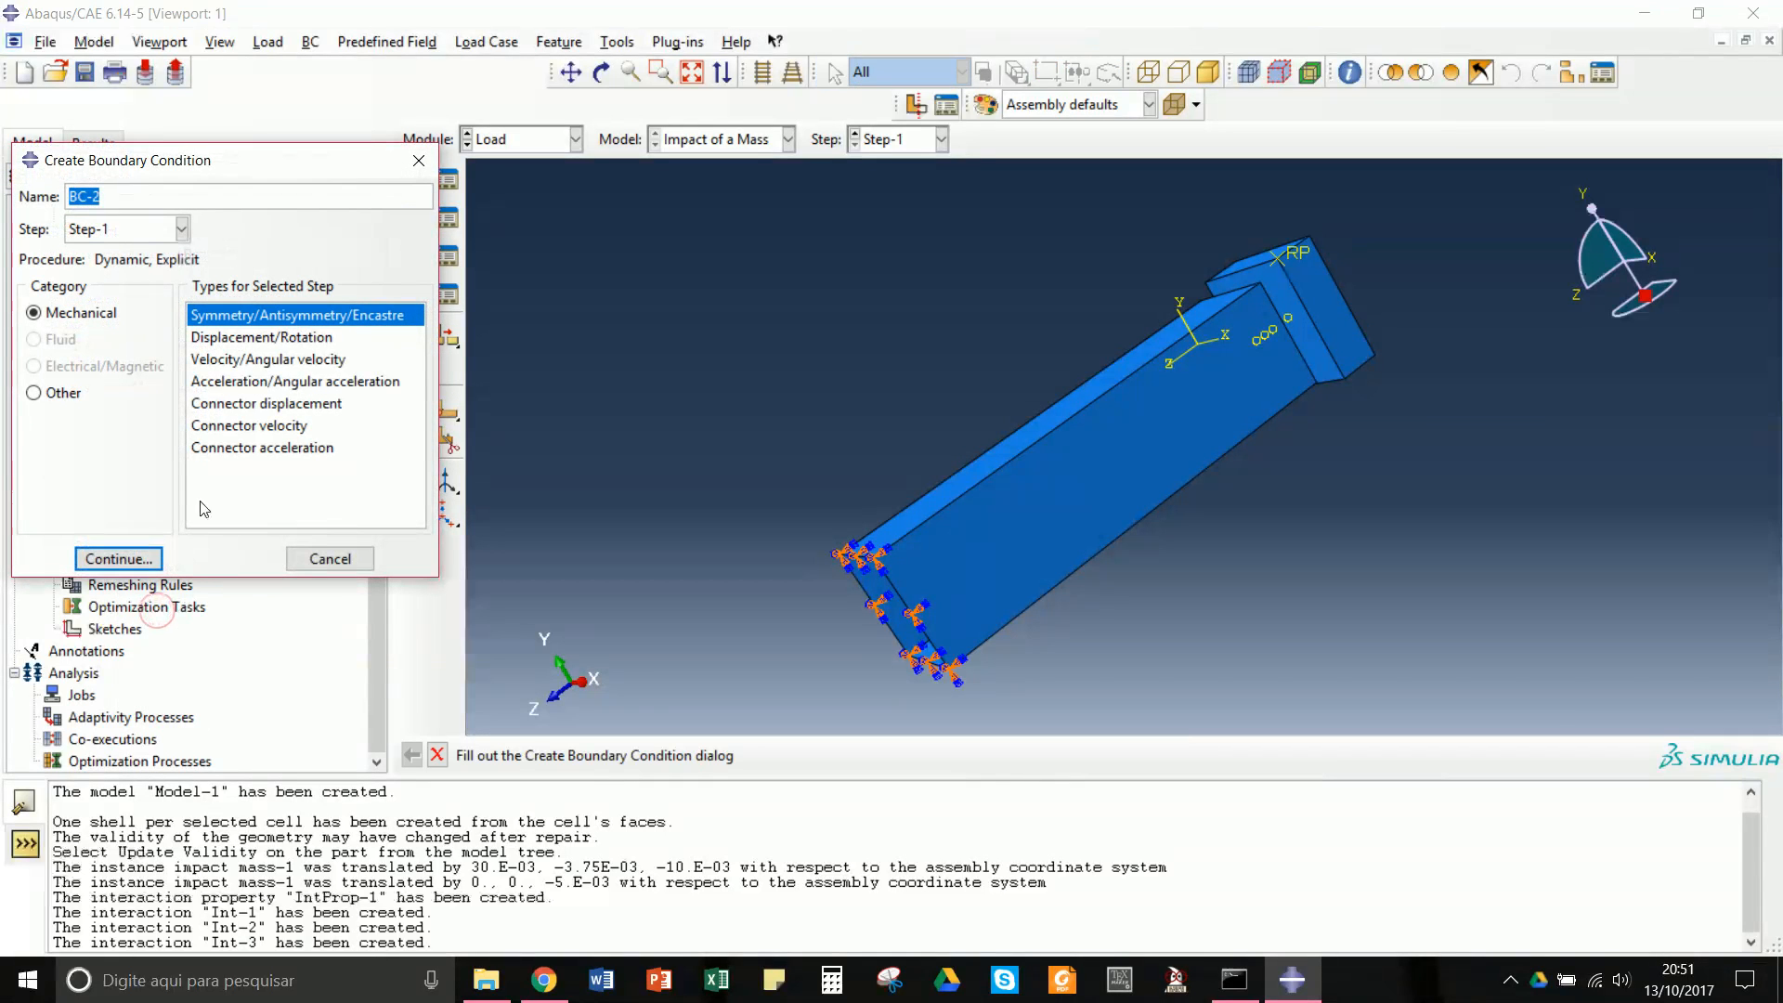
pyautogui.click(278, 339)
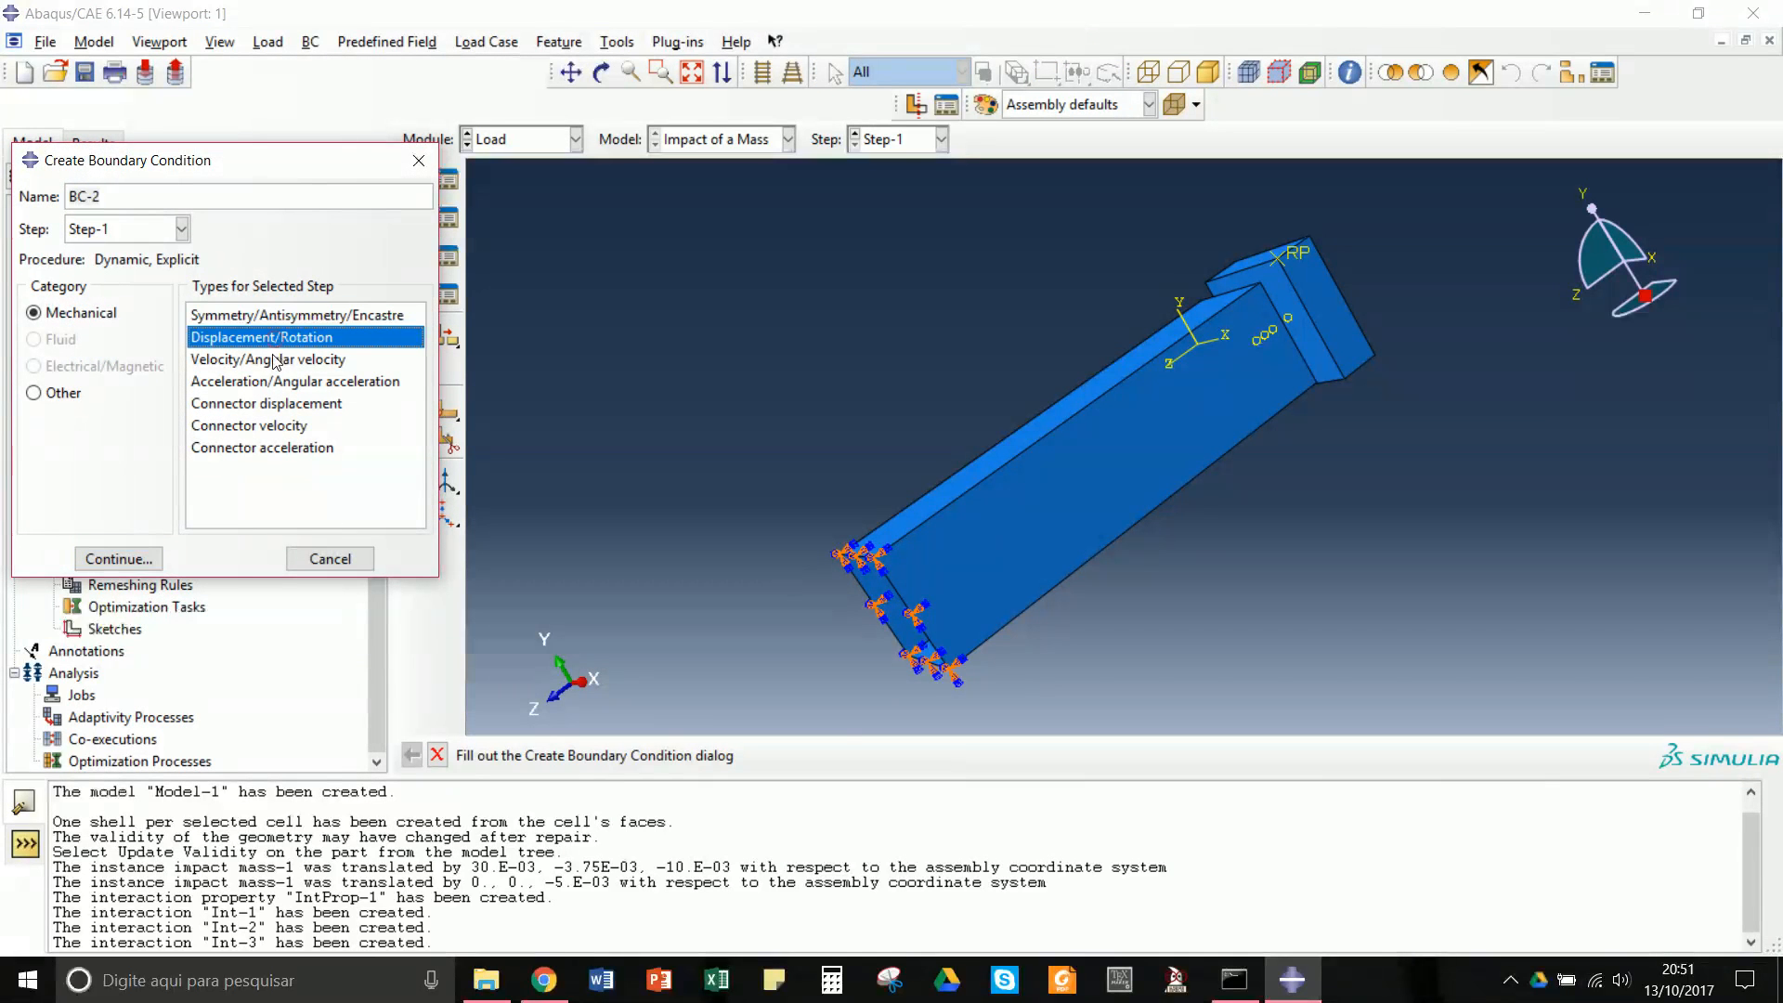
pyautogui.click(148, 560)
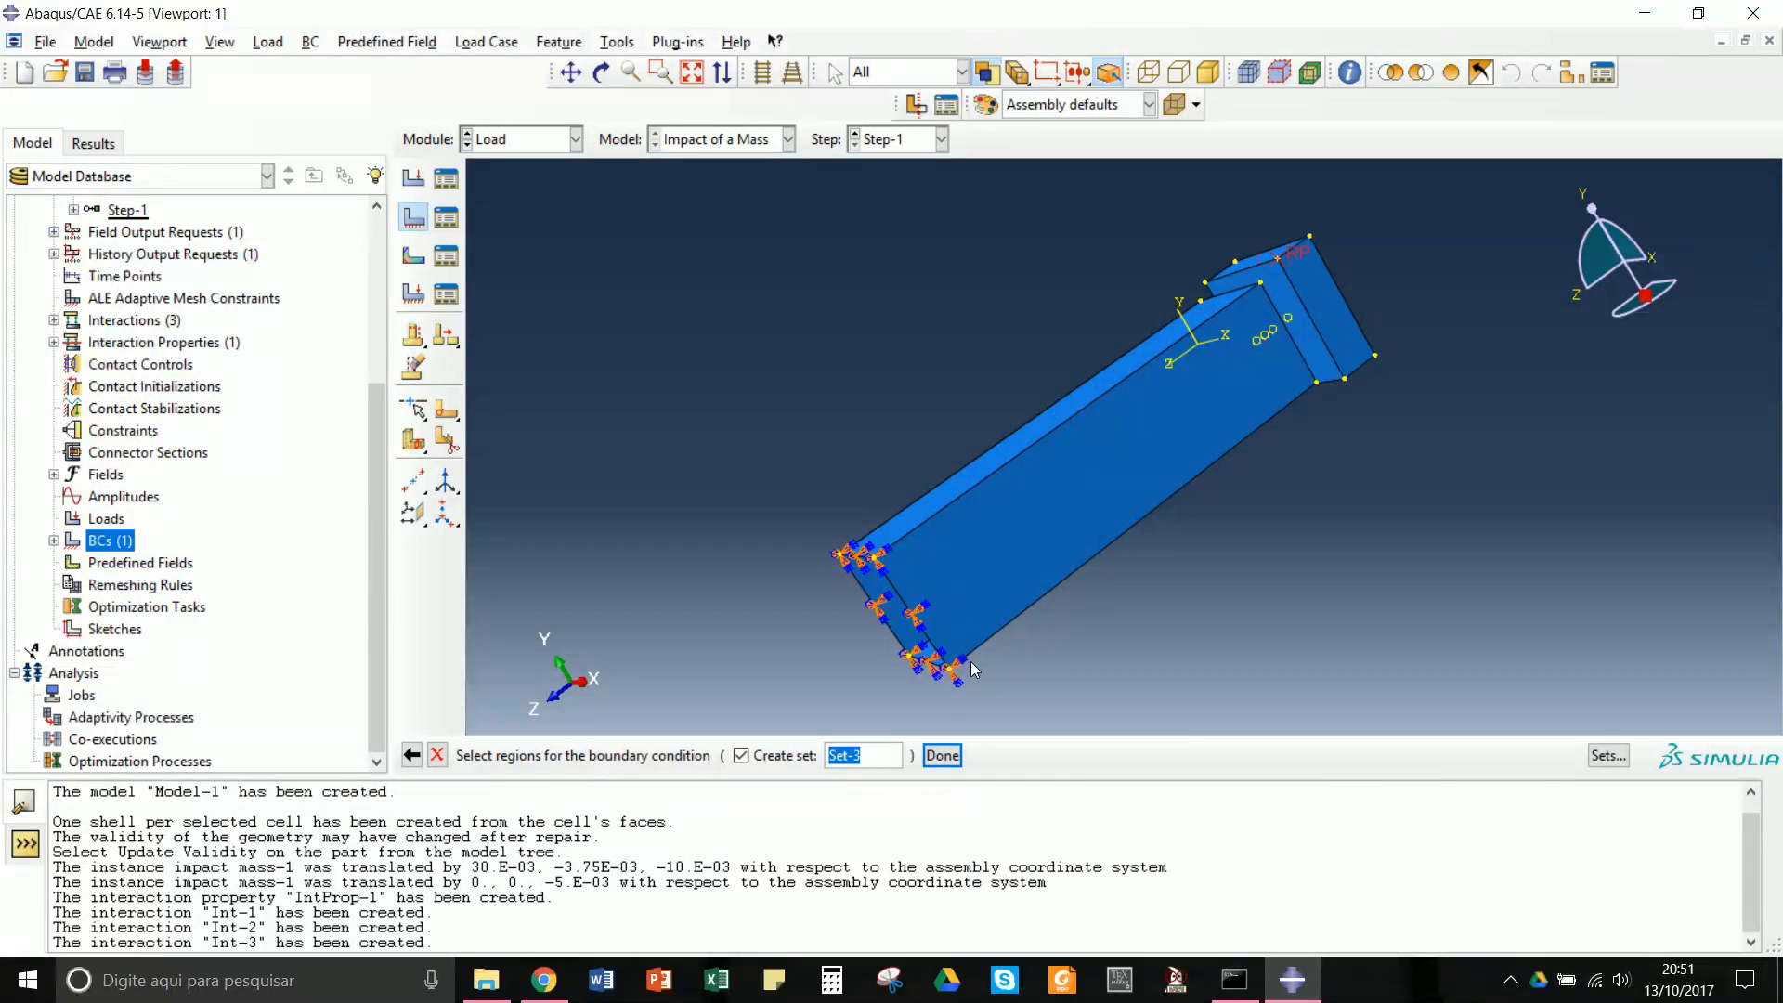
pyautogui.click(941, 755)
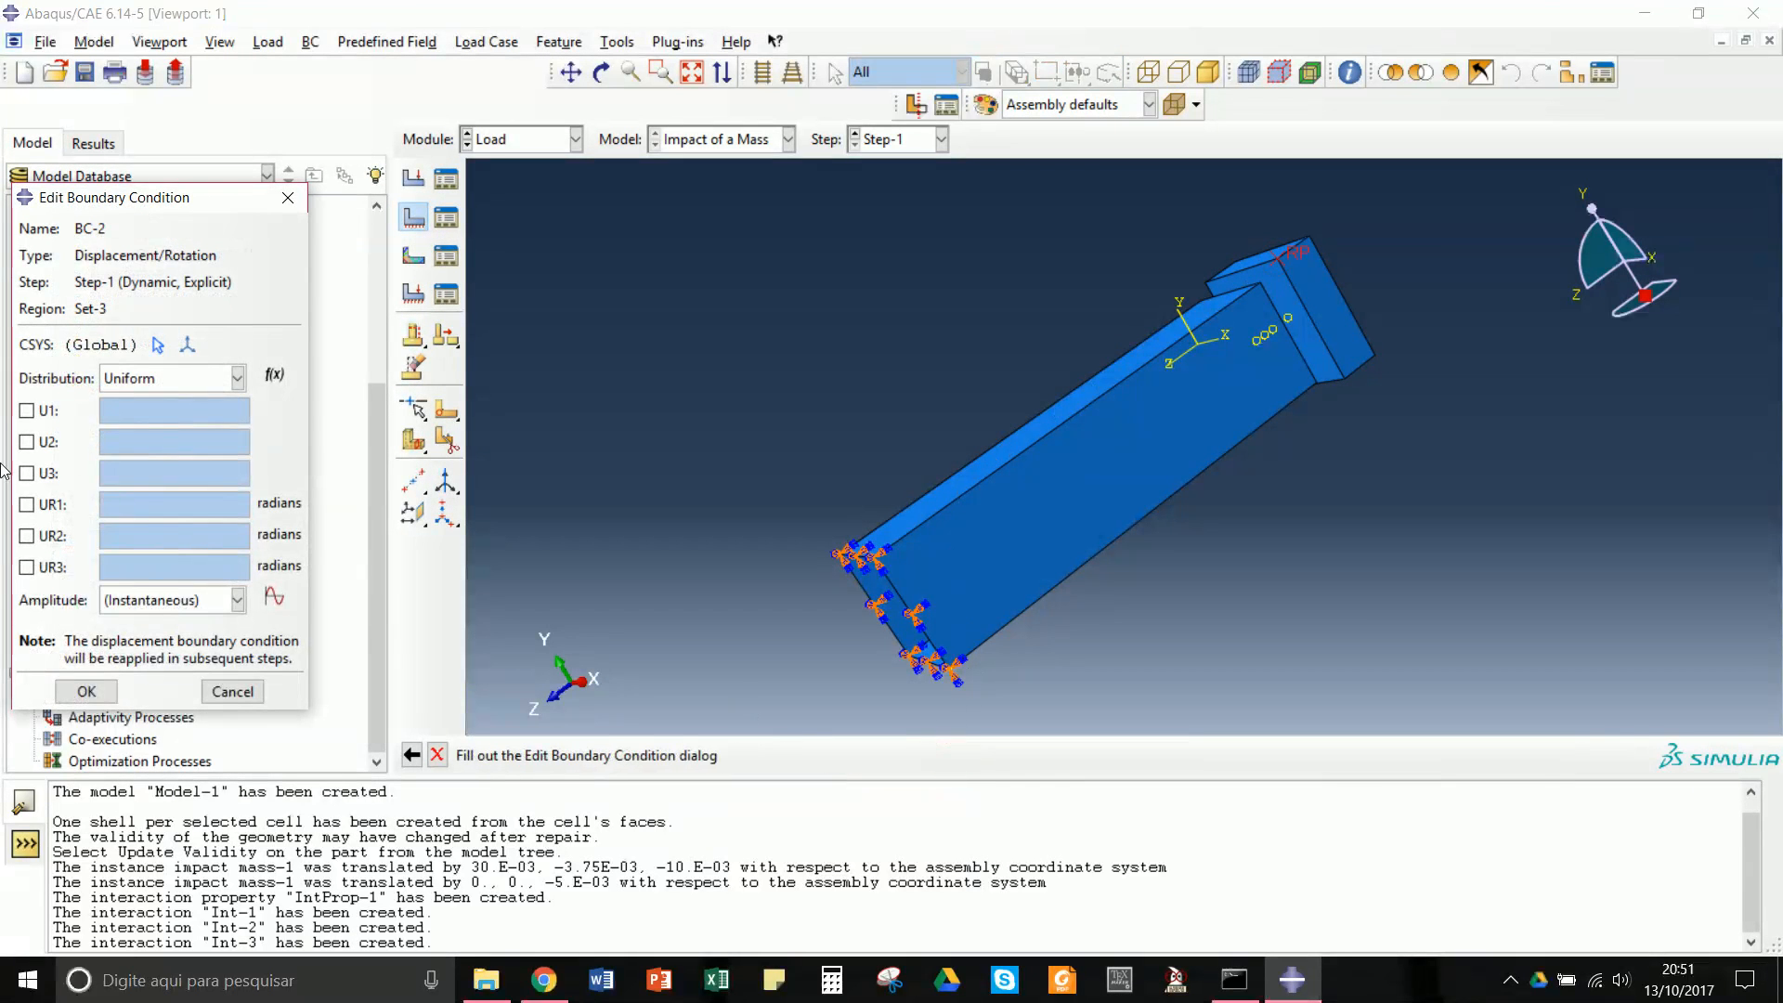
# - Set U1, U2, UR1, UR2 and UR3 to 0 for the reference point, leaving U3 free, and accept the boundary condition
pyautogui.click(26, 410)
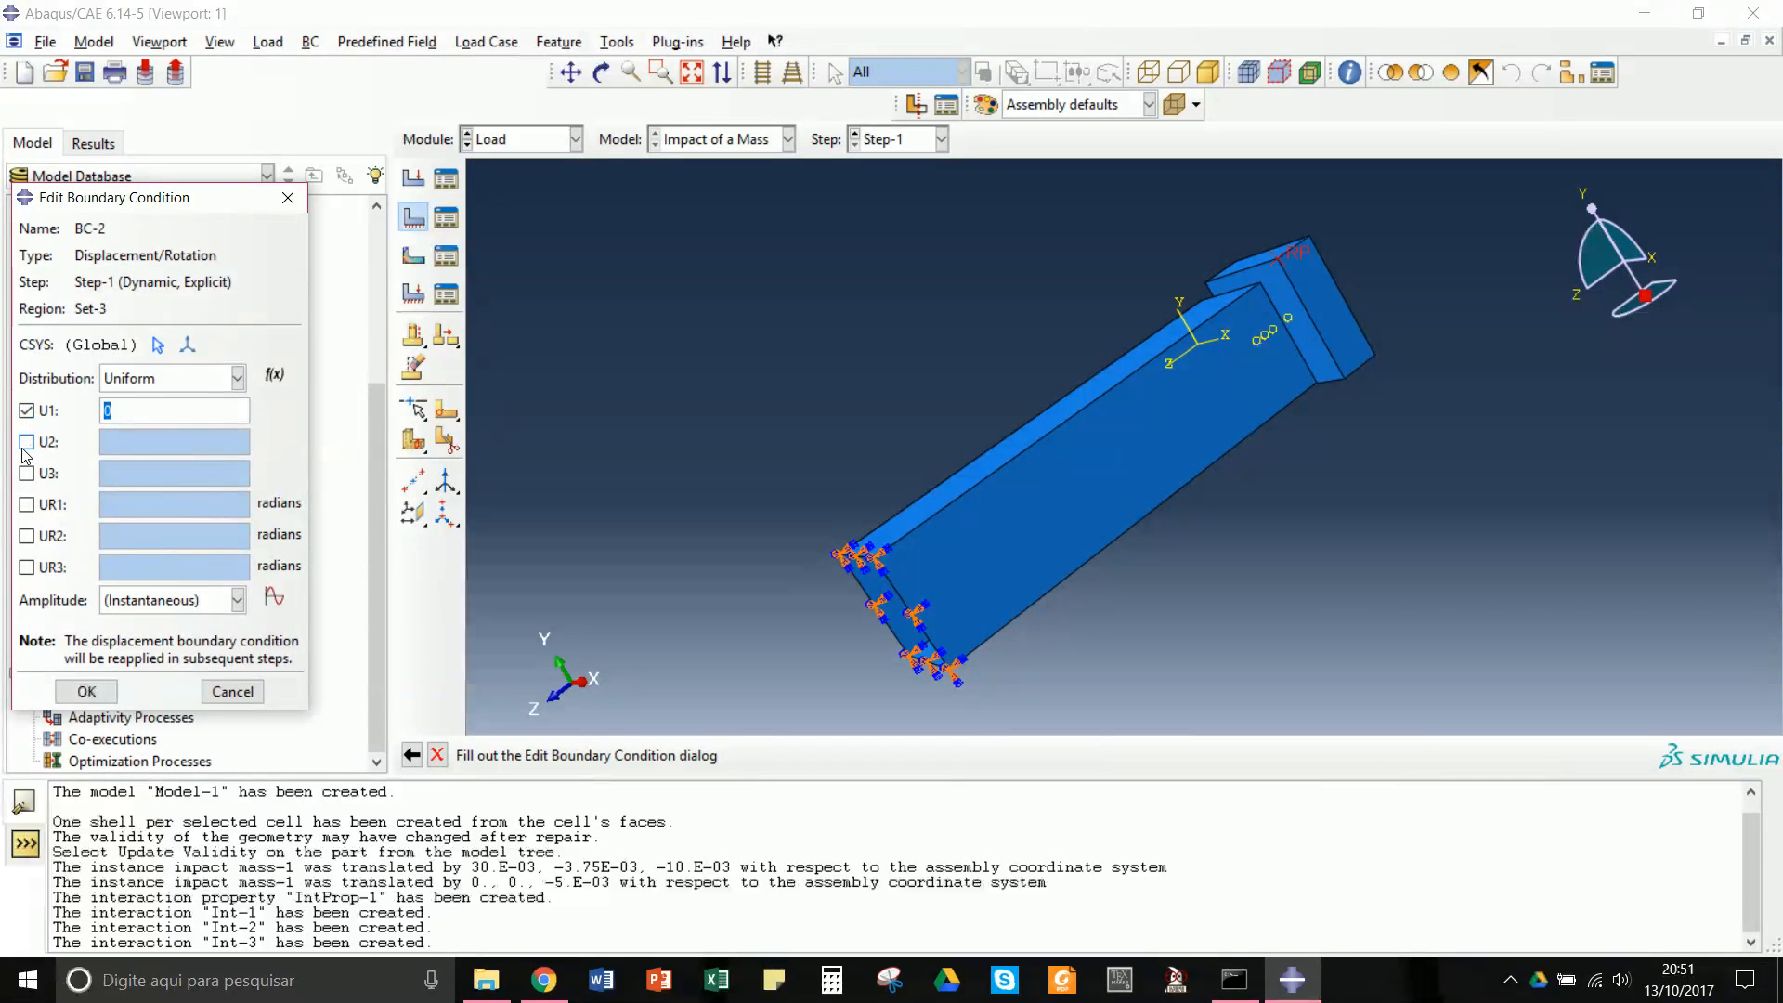
pyautogui.click(26, 443)
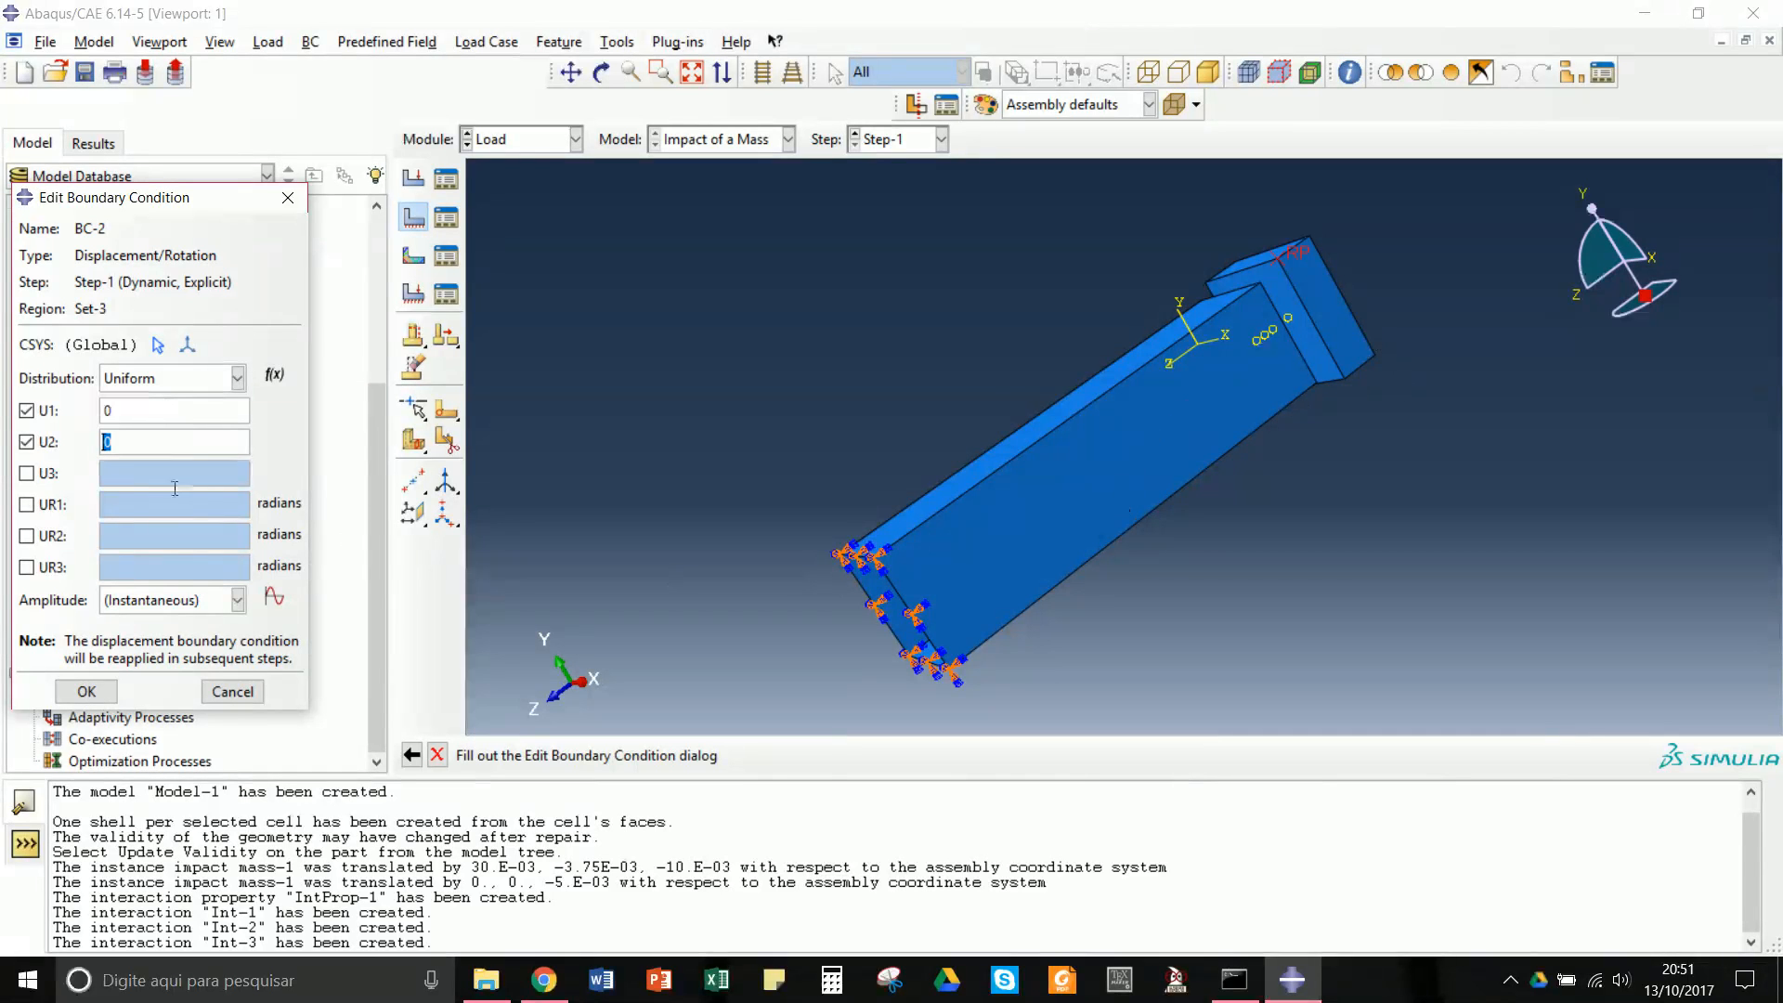
pyautogui.click(26, 504)
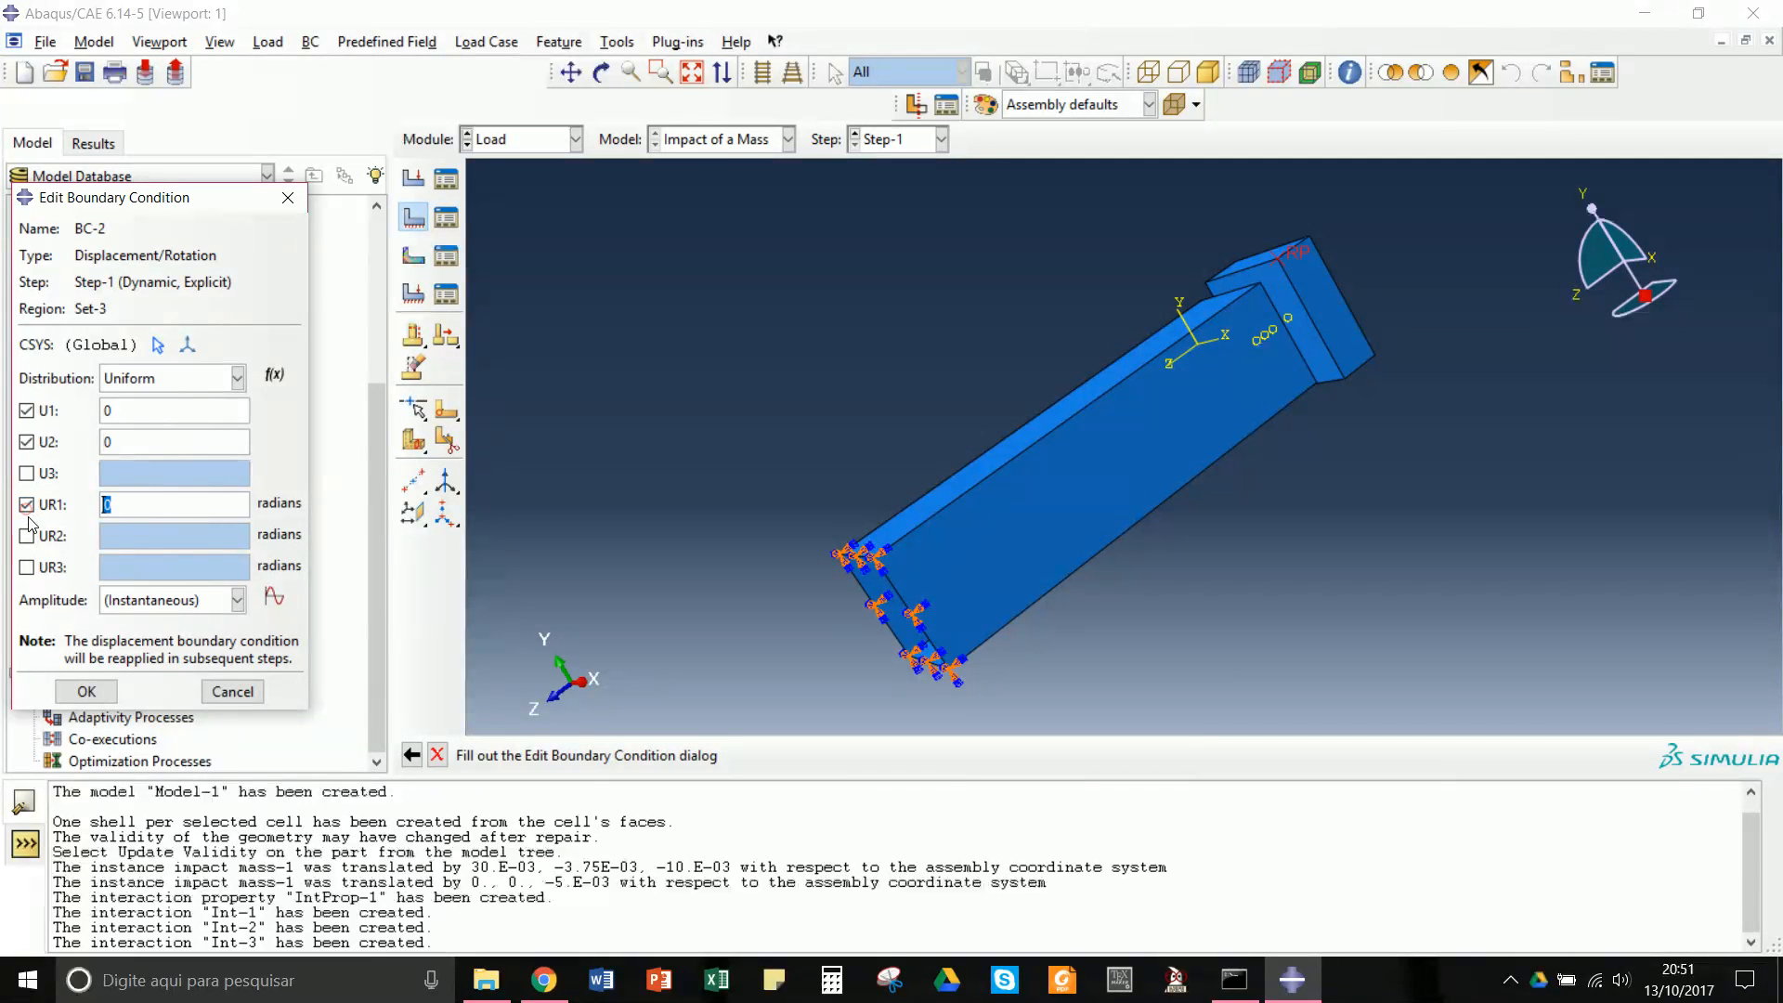
pyautogui.click(25, 536)
pyautogui.click(26, 567)
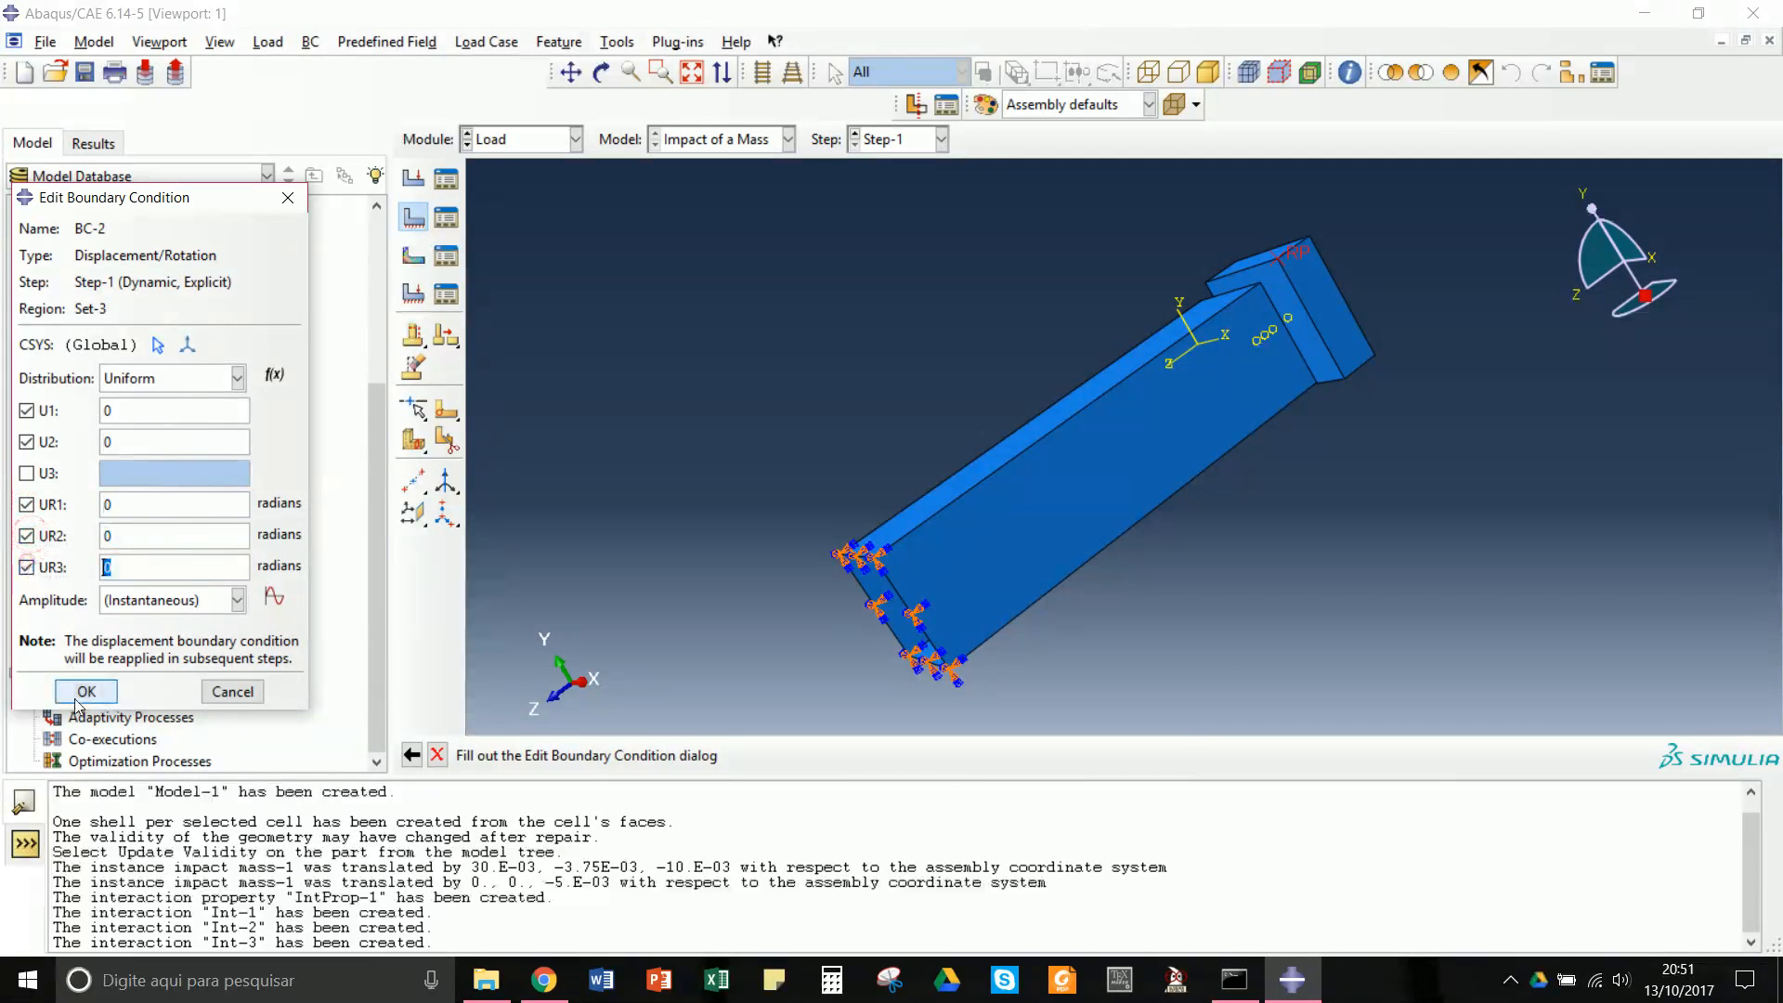
pyautogui.click(83, 692)
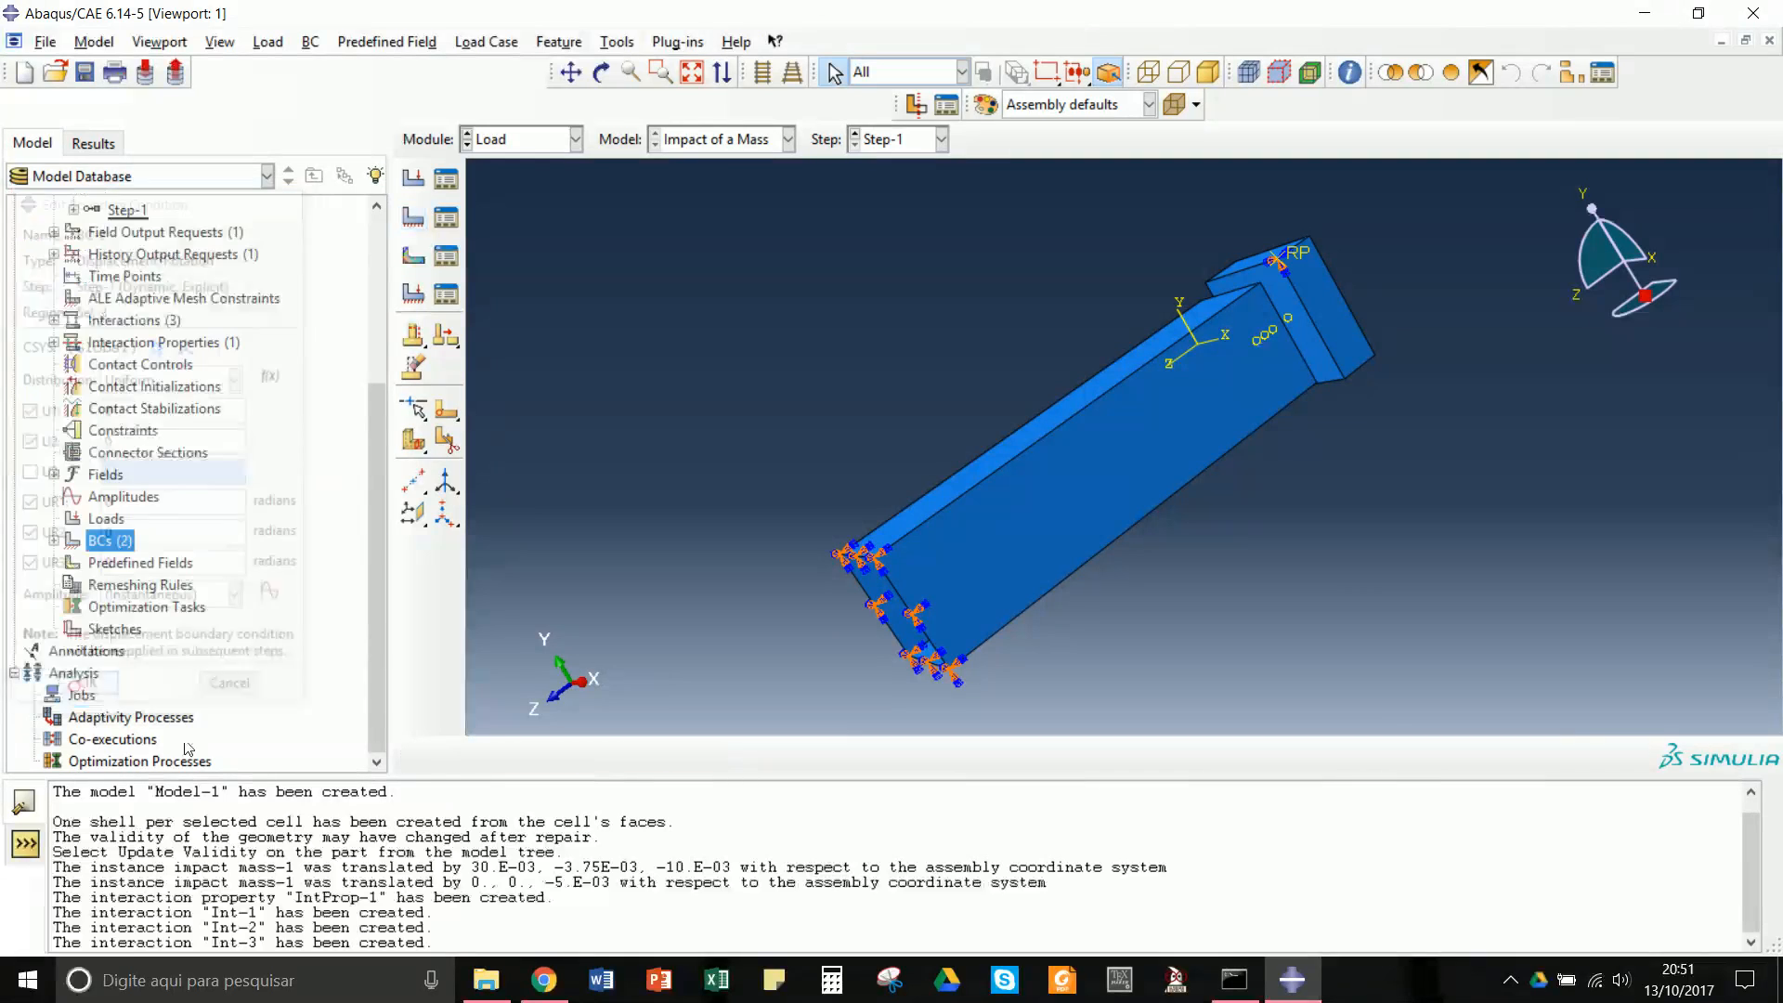
# - Create a Velocity/Angular velocity boundary condition in Step-1 on the impact mass's reference point with V3 set to 1
pyautogui.rightClick(116, 545)
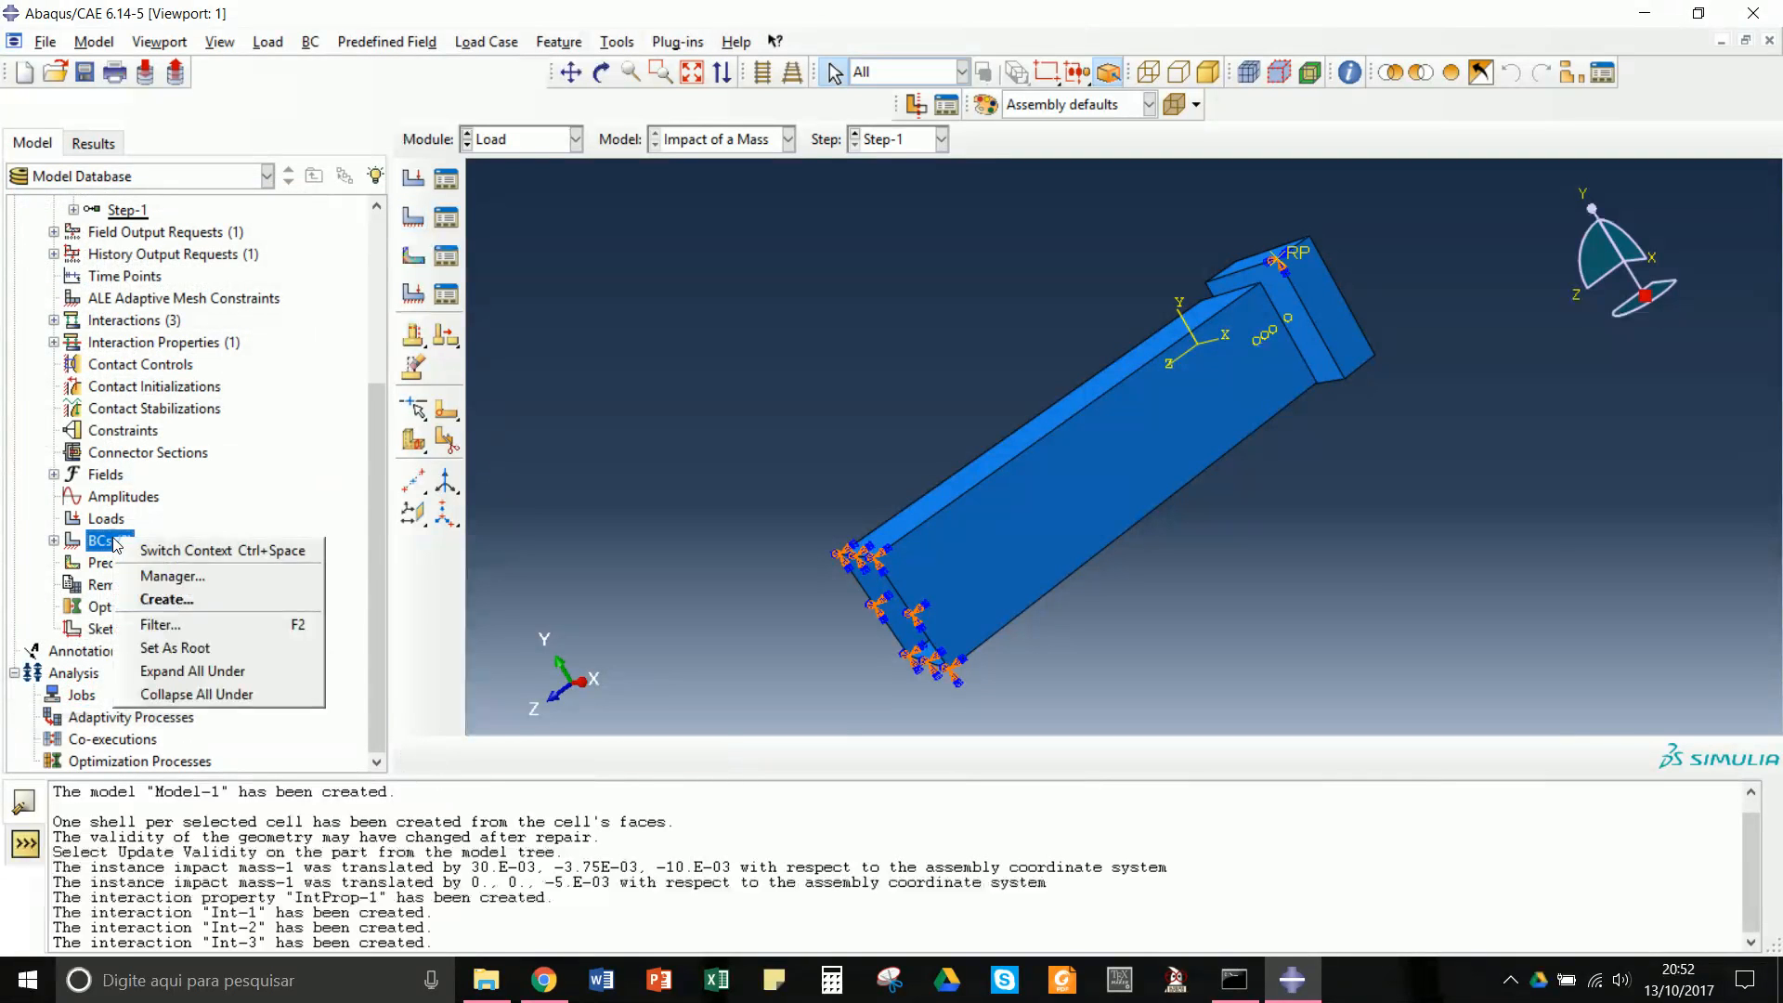
pyautogui.click(148, 600)
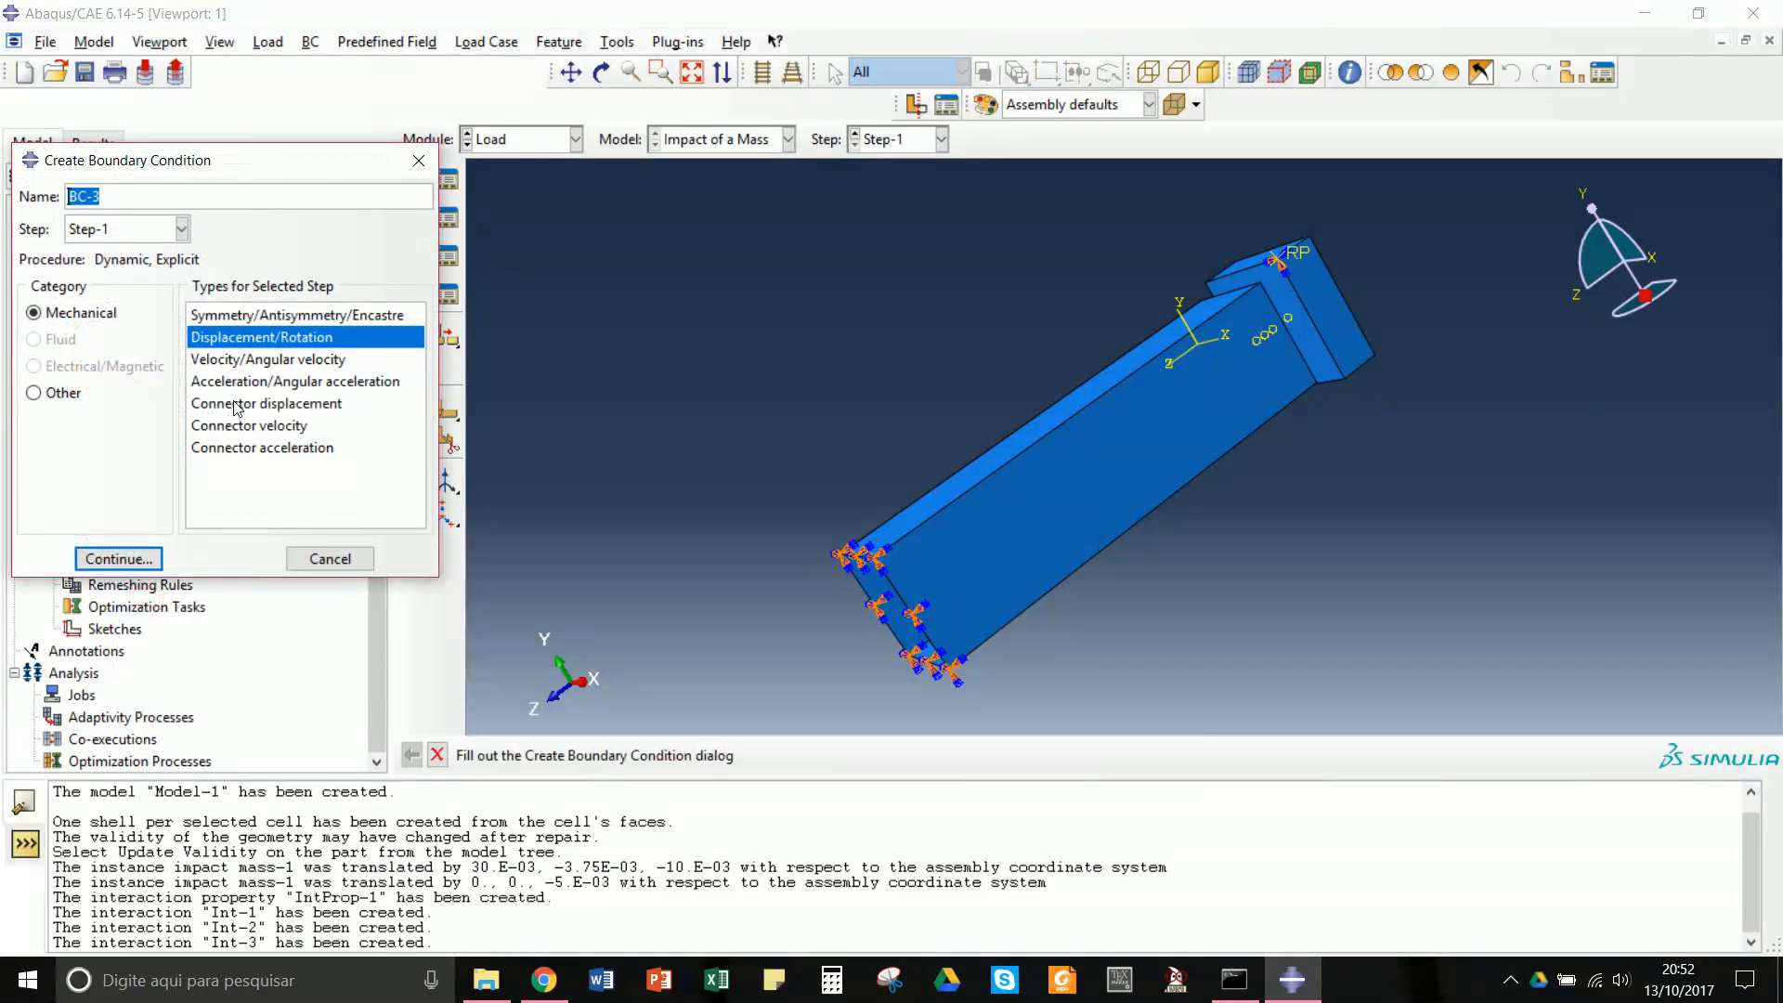
pyautogui.click(246, 362)
pyautogui.click(116, 558)
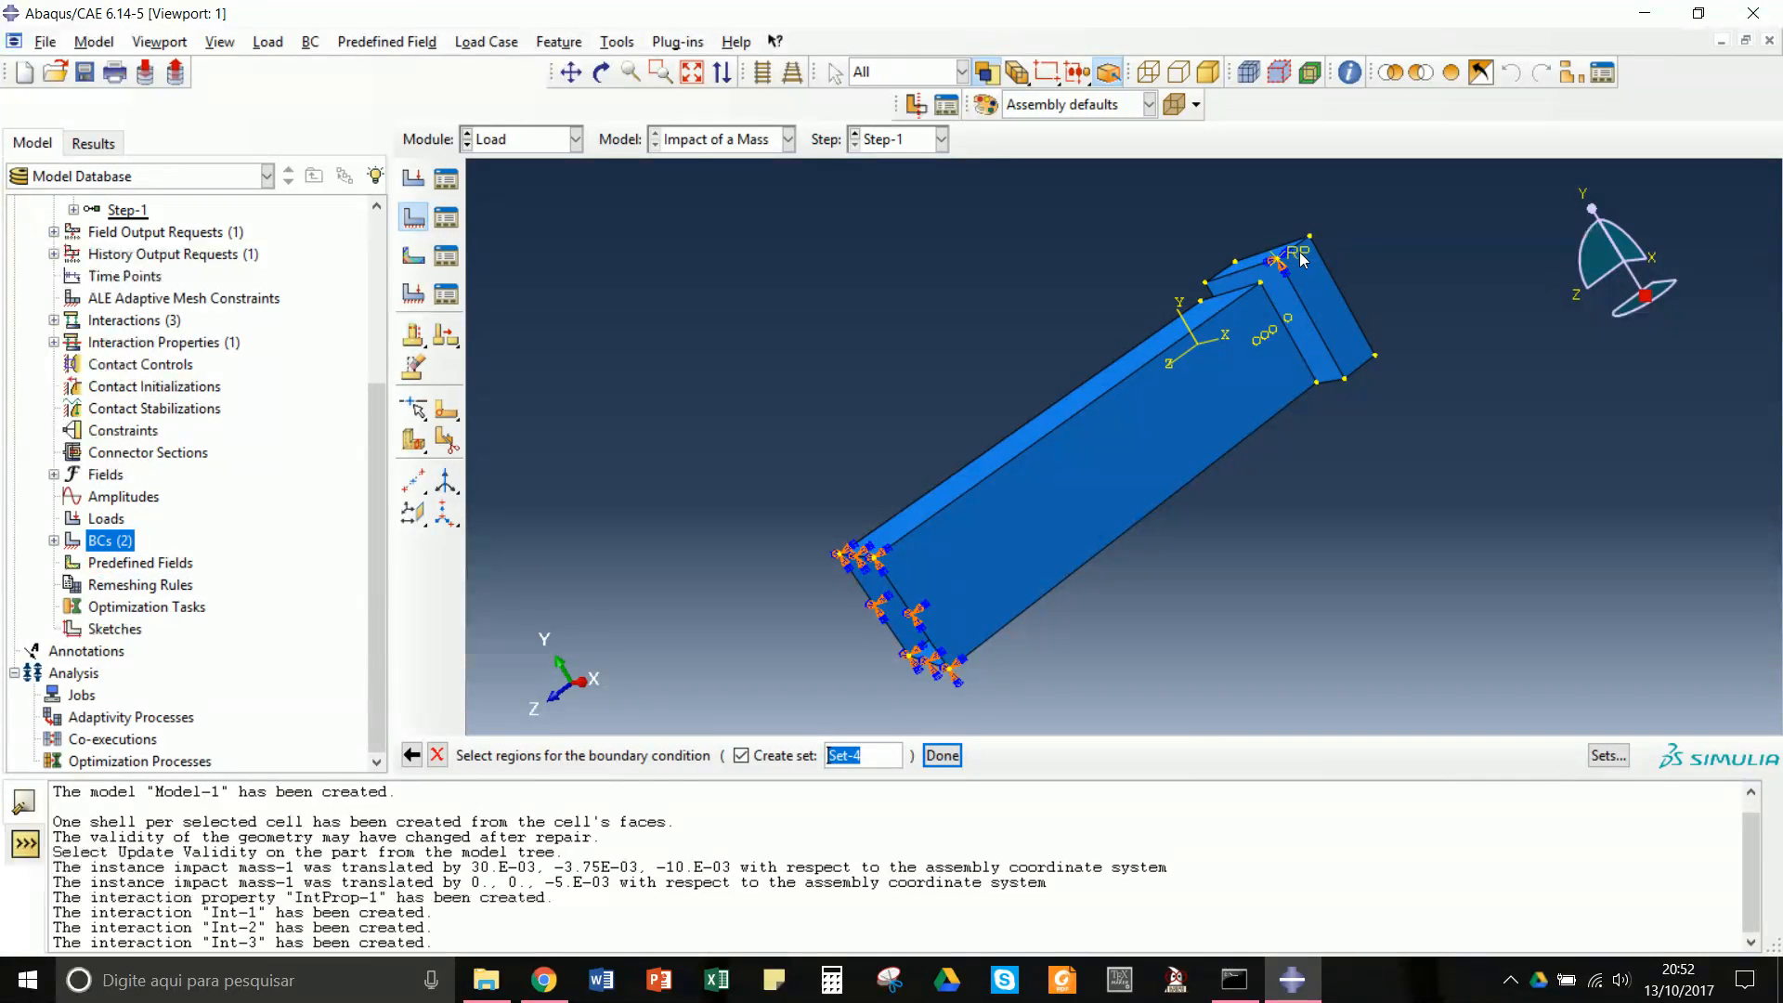
pyautogui.click(1302, 260)
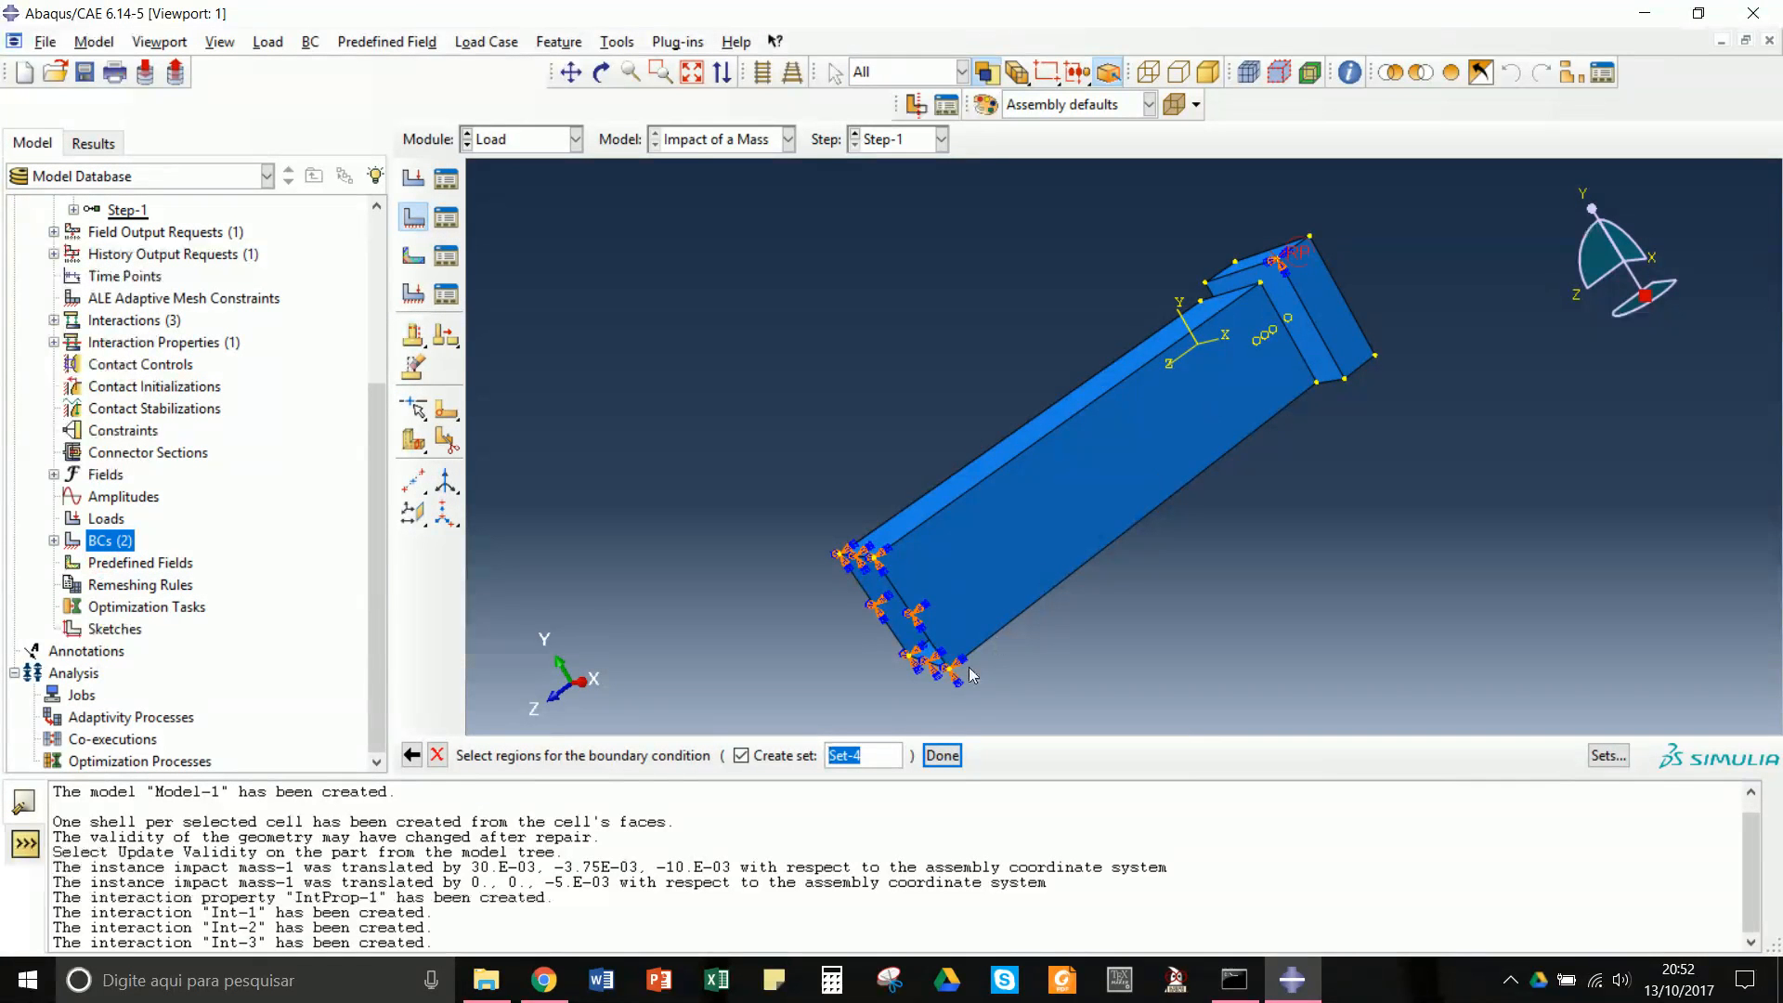
pyautogui.click(941, 755)
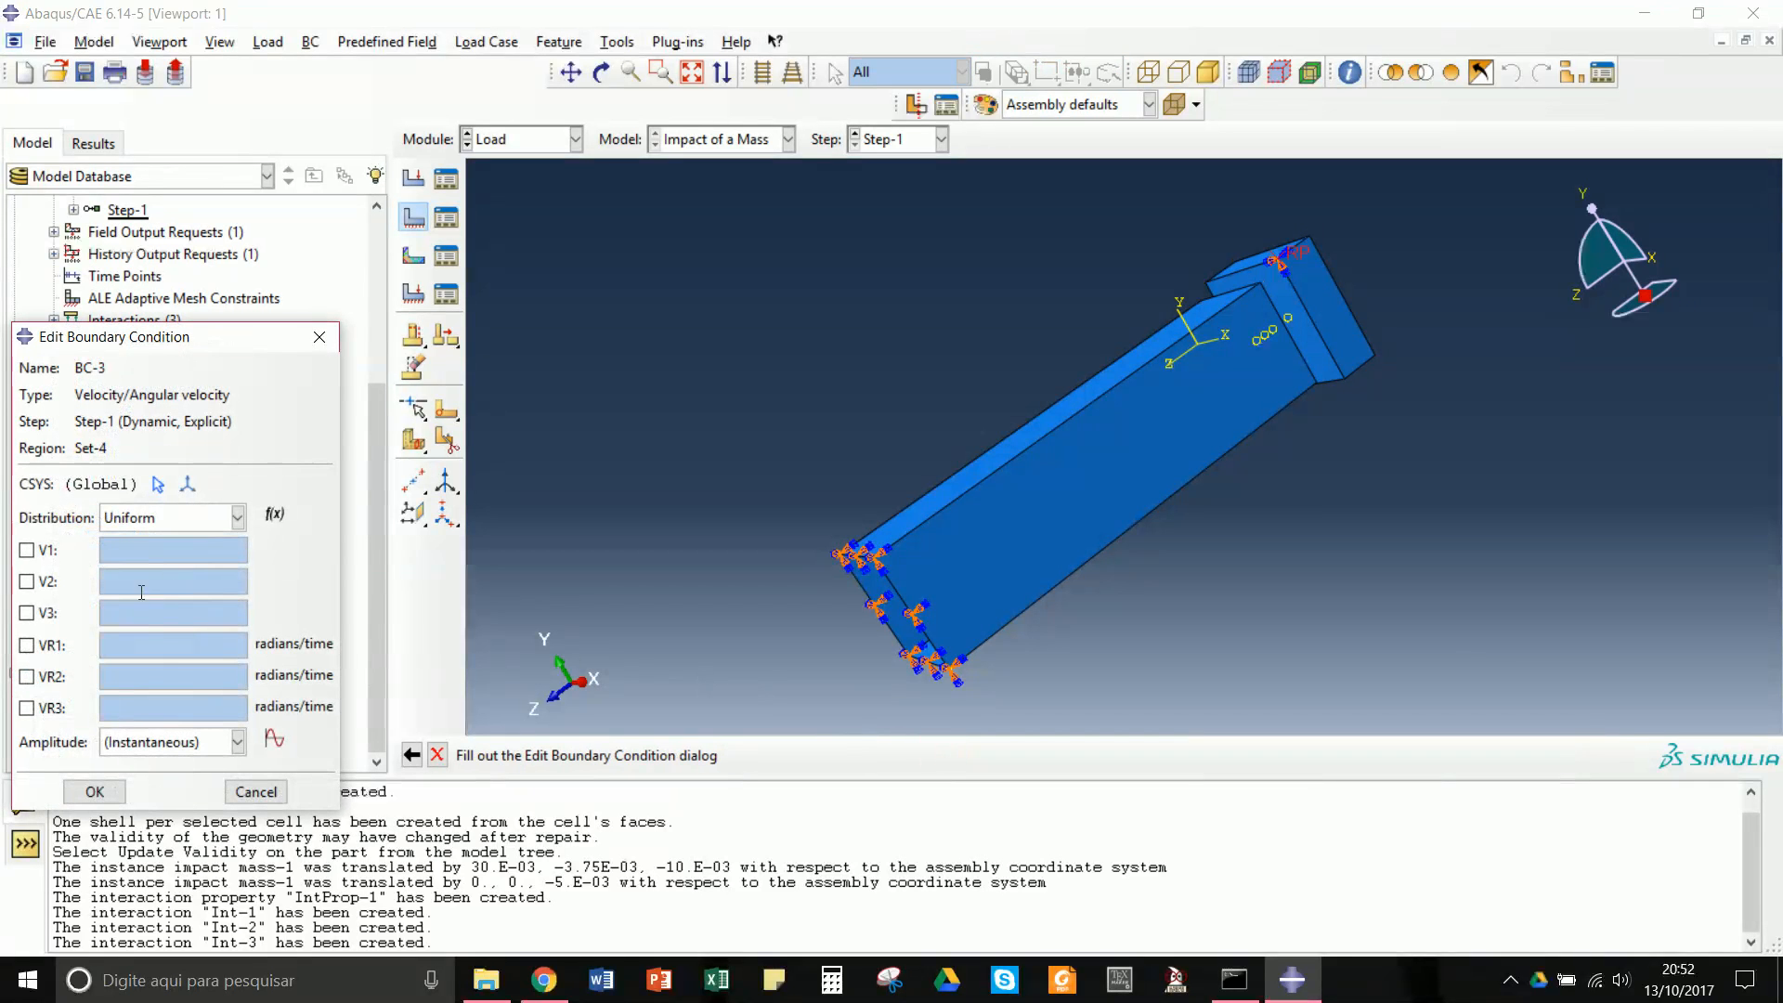
pyautogui.click(27, 612)
pyautogui.click(174, 614)
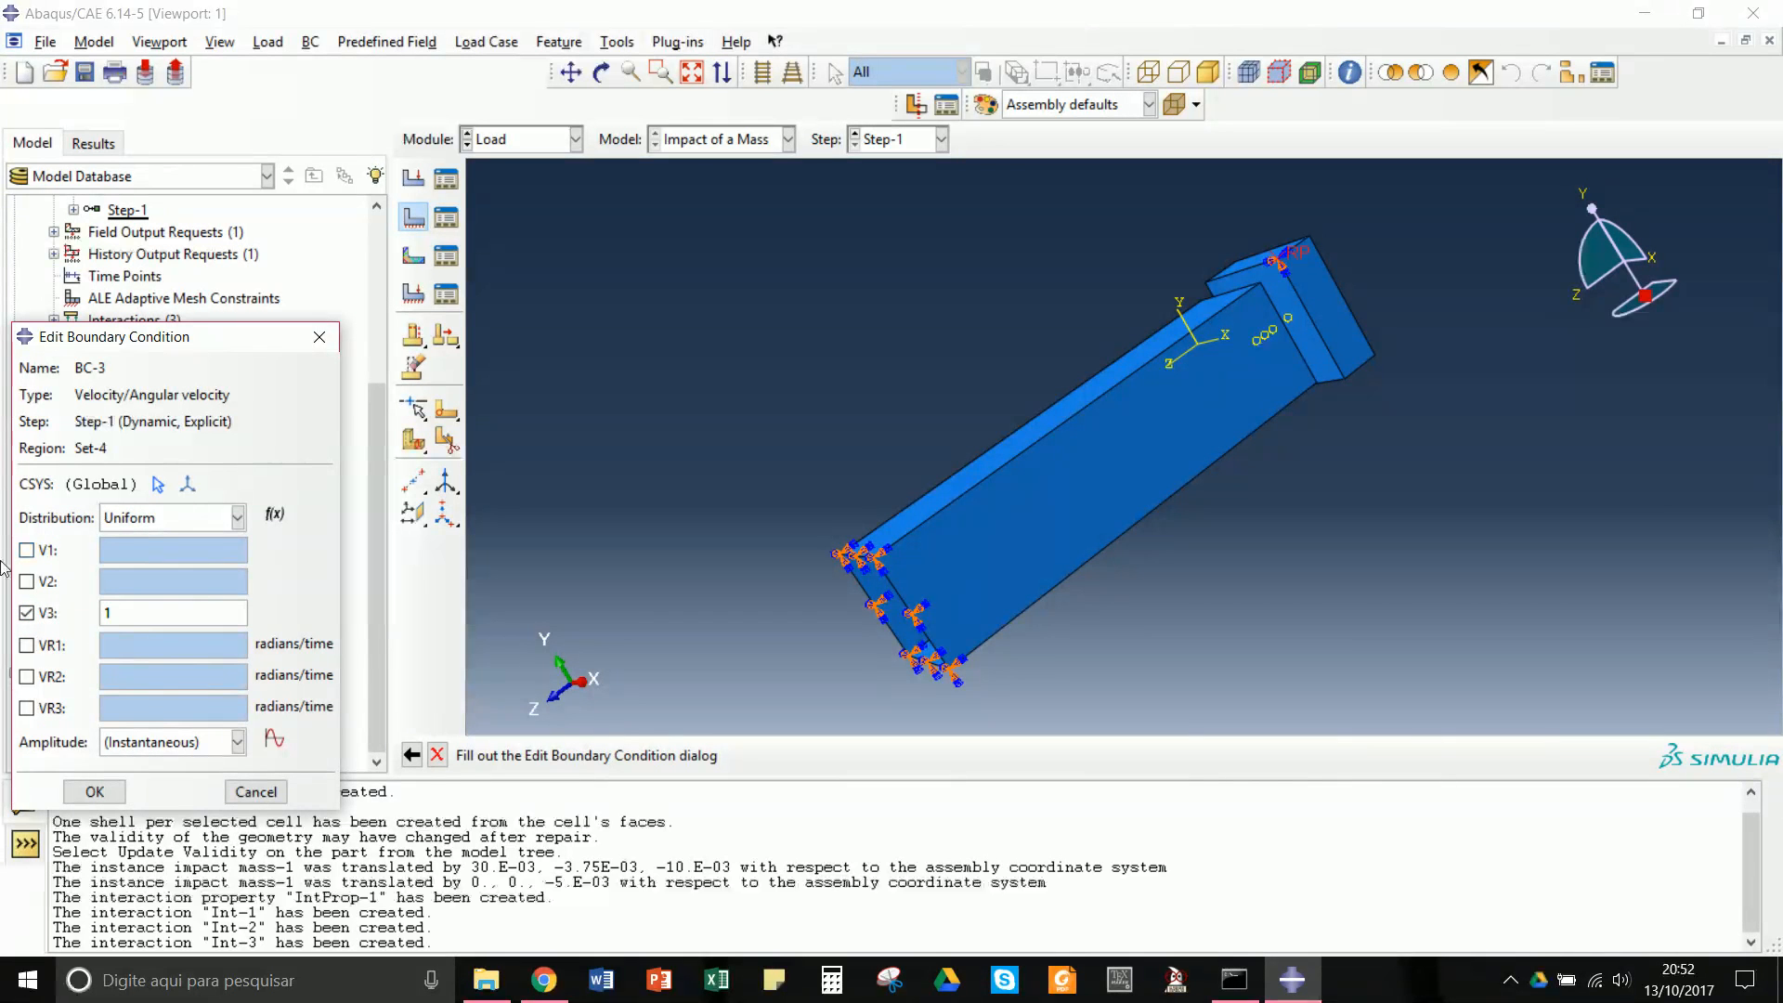
pyautogui.click(87, 792)
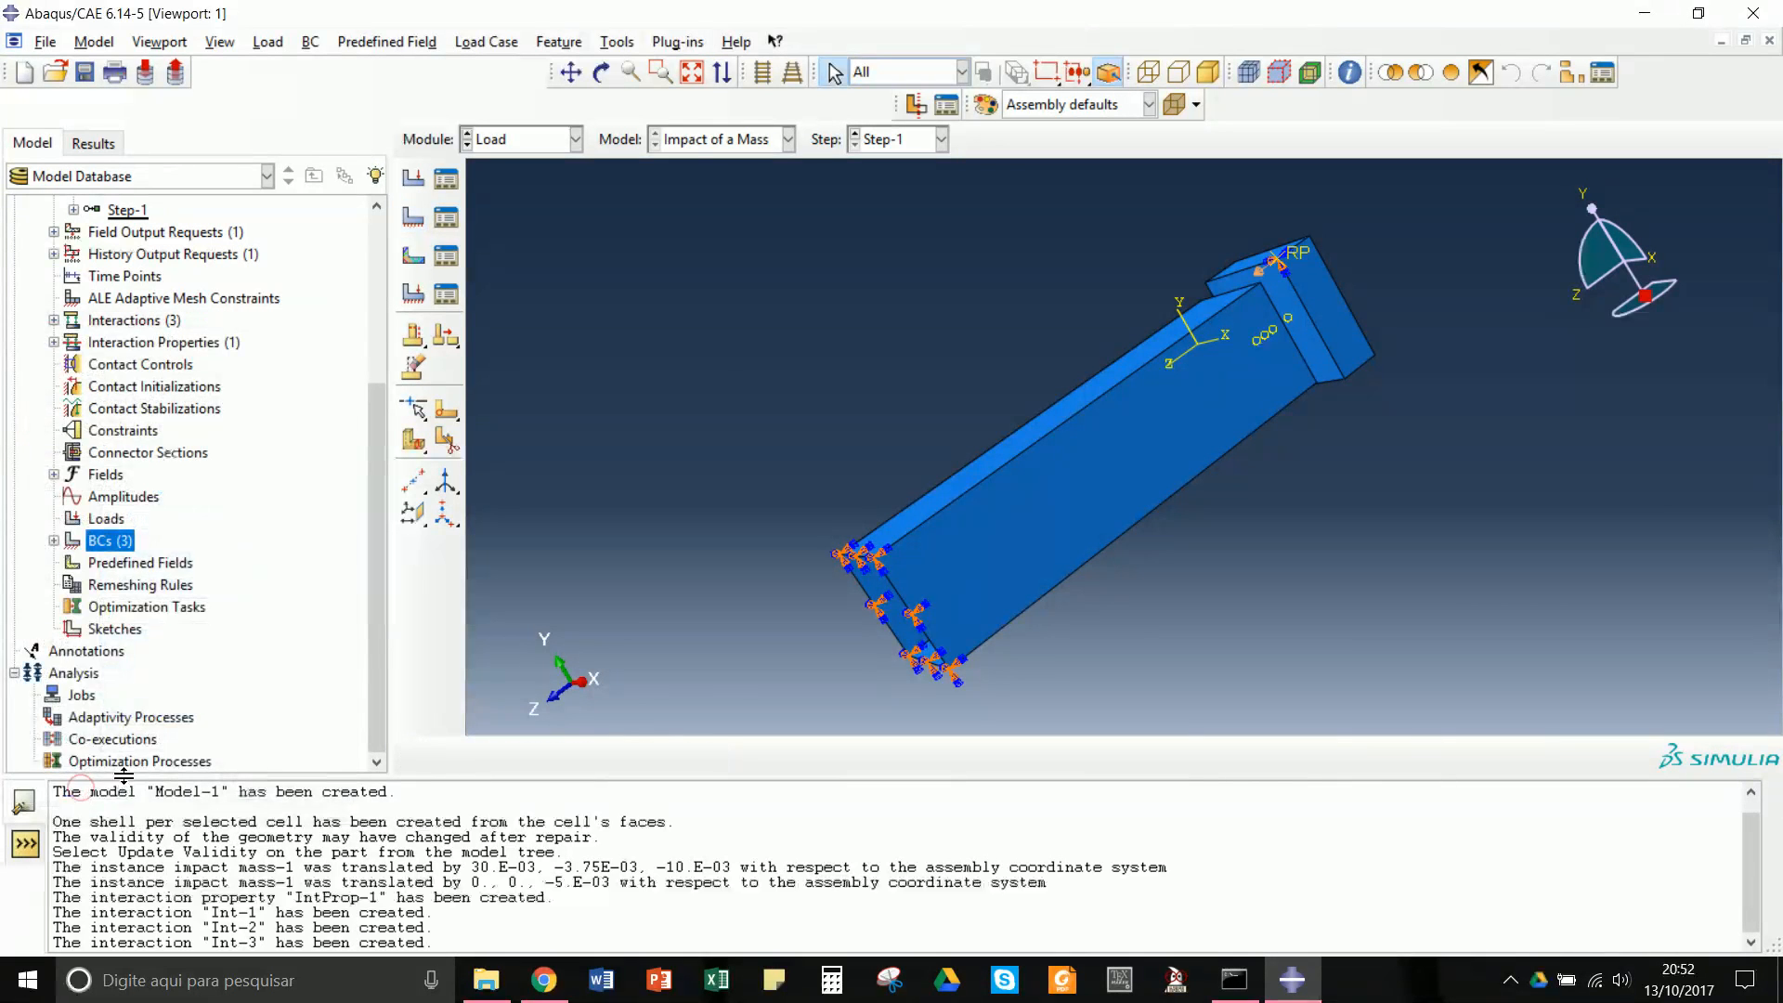
# - Switch to the Mesh module
pyautogui.click(576, 140)
pyautogui.click(526, 291)
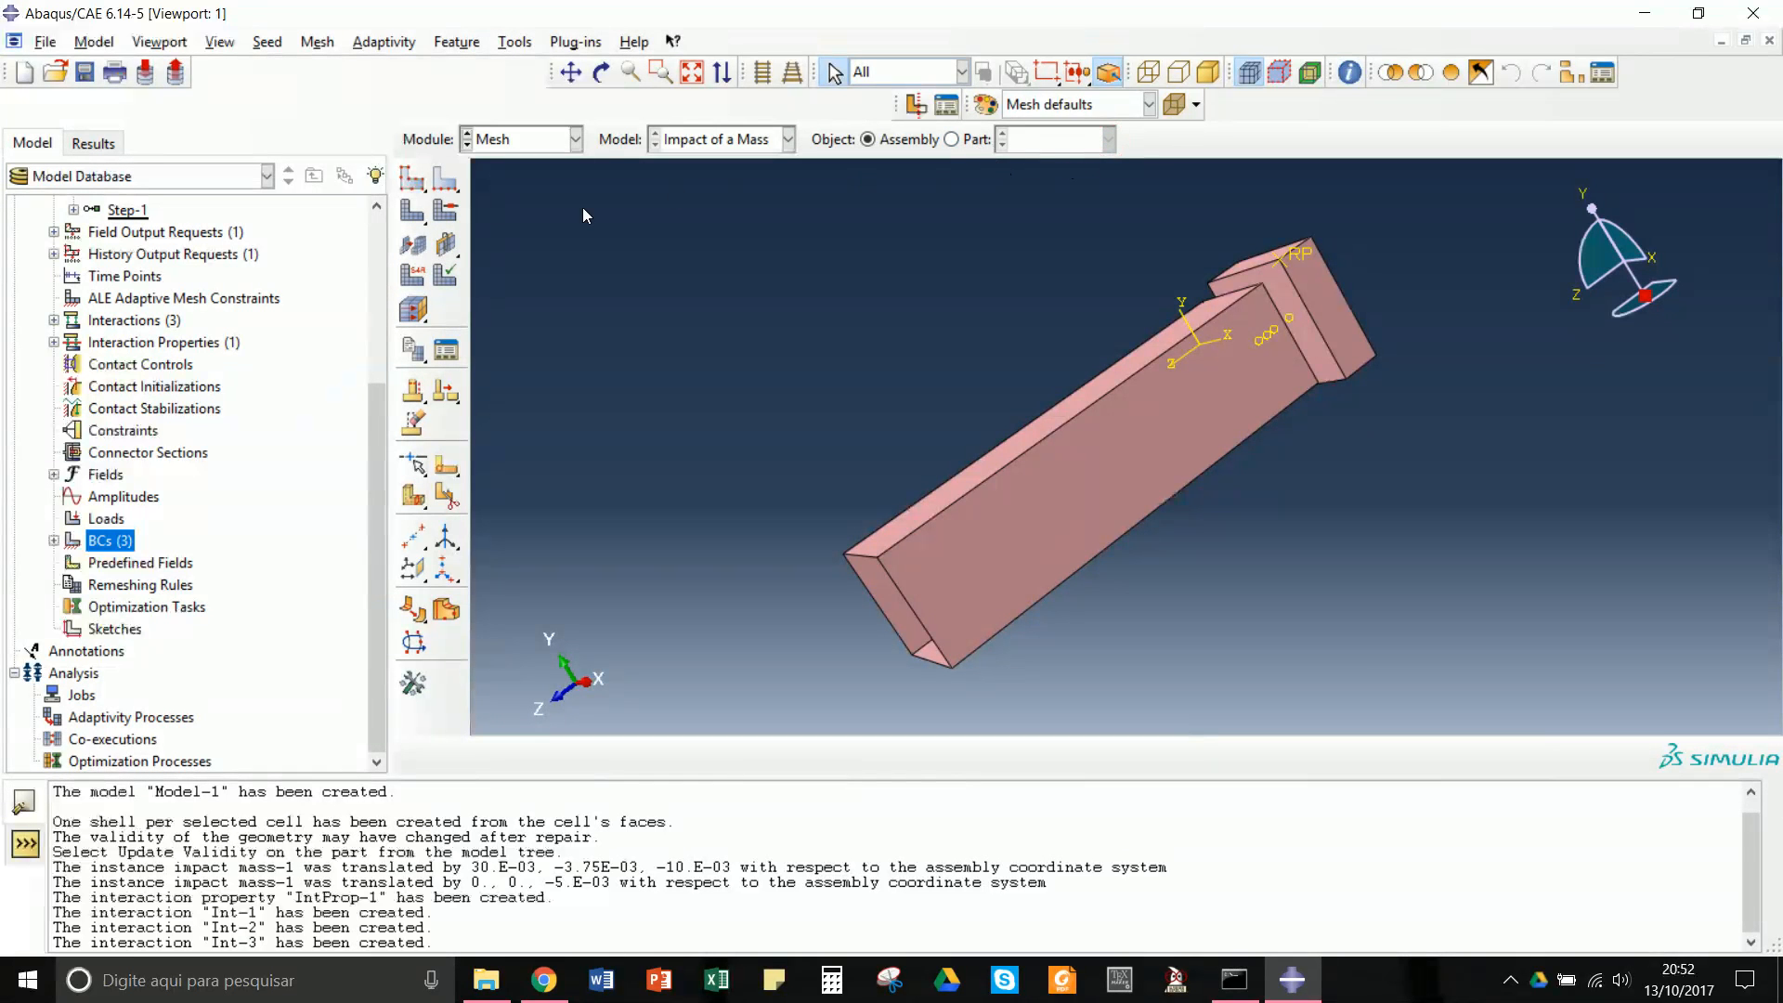
# - Try to assign global seeds to the tube at part level, and return to the assembly
pyautogui.click(951, 139)
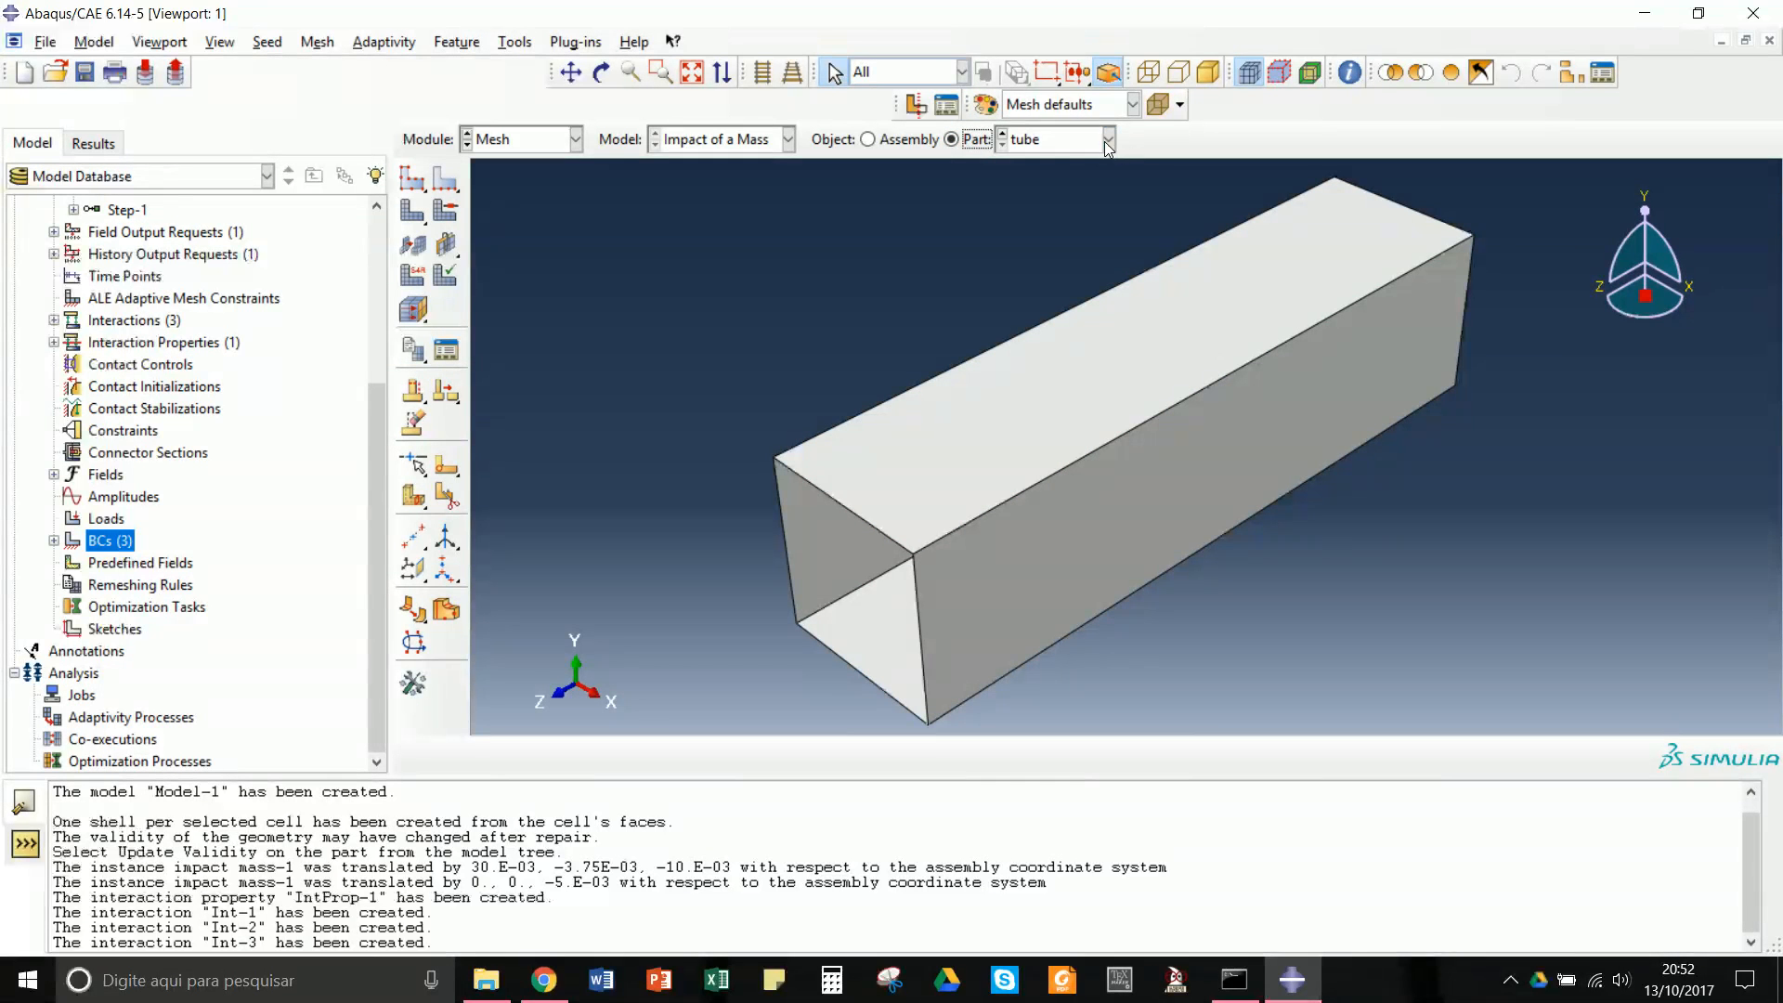
pyautogui.click(415, 187)
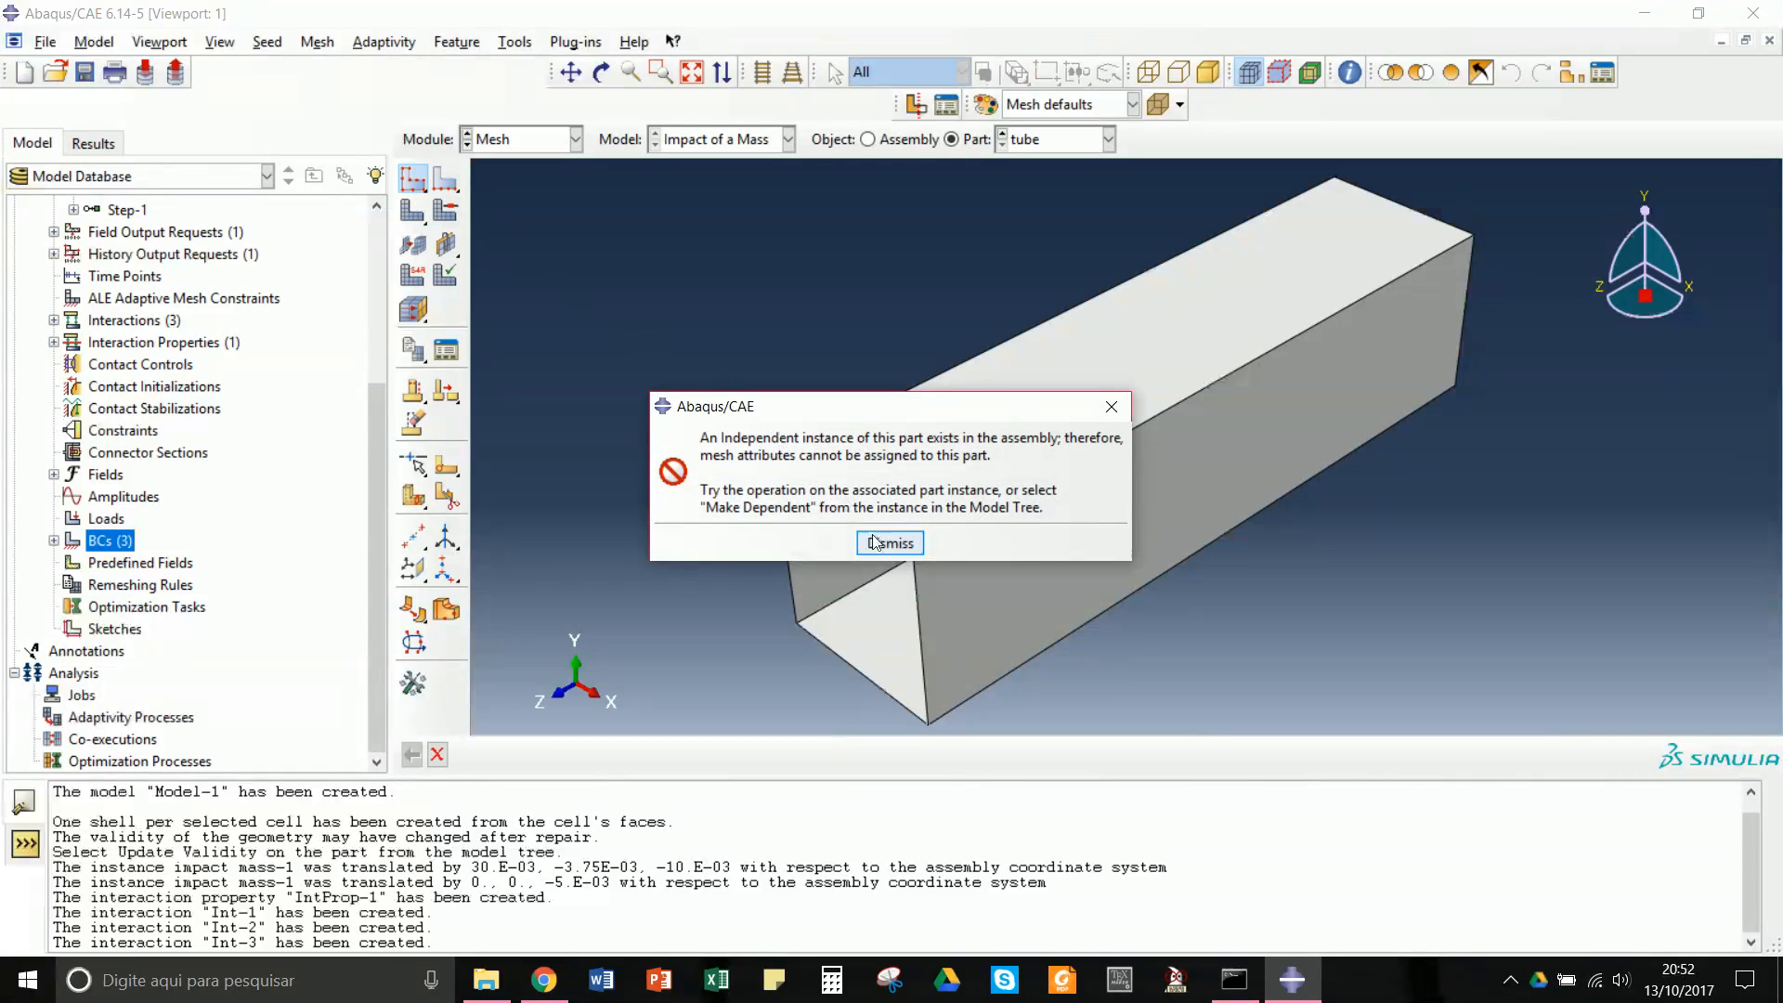
pyautogui.click(882, 548)
pyautogui.click(868, 140)
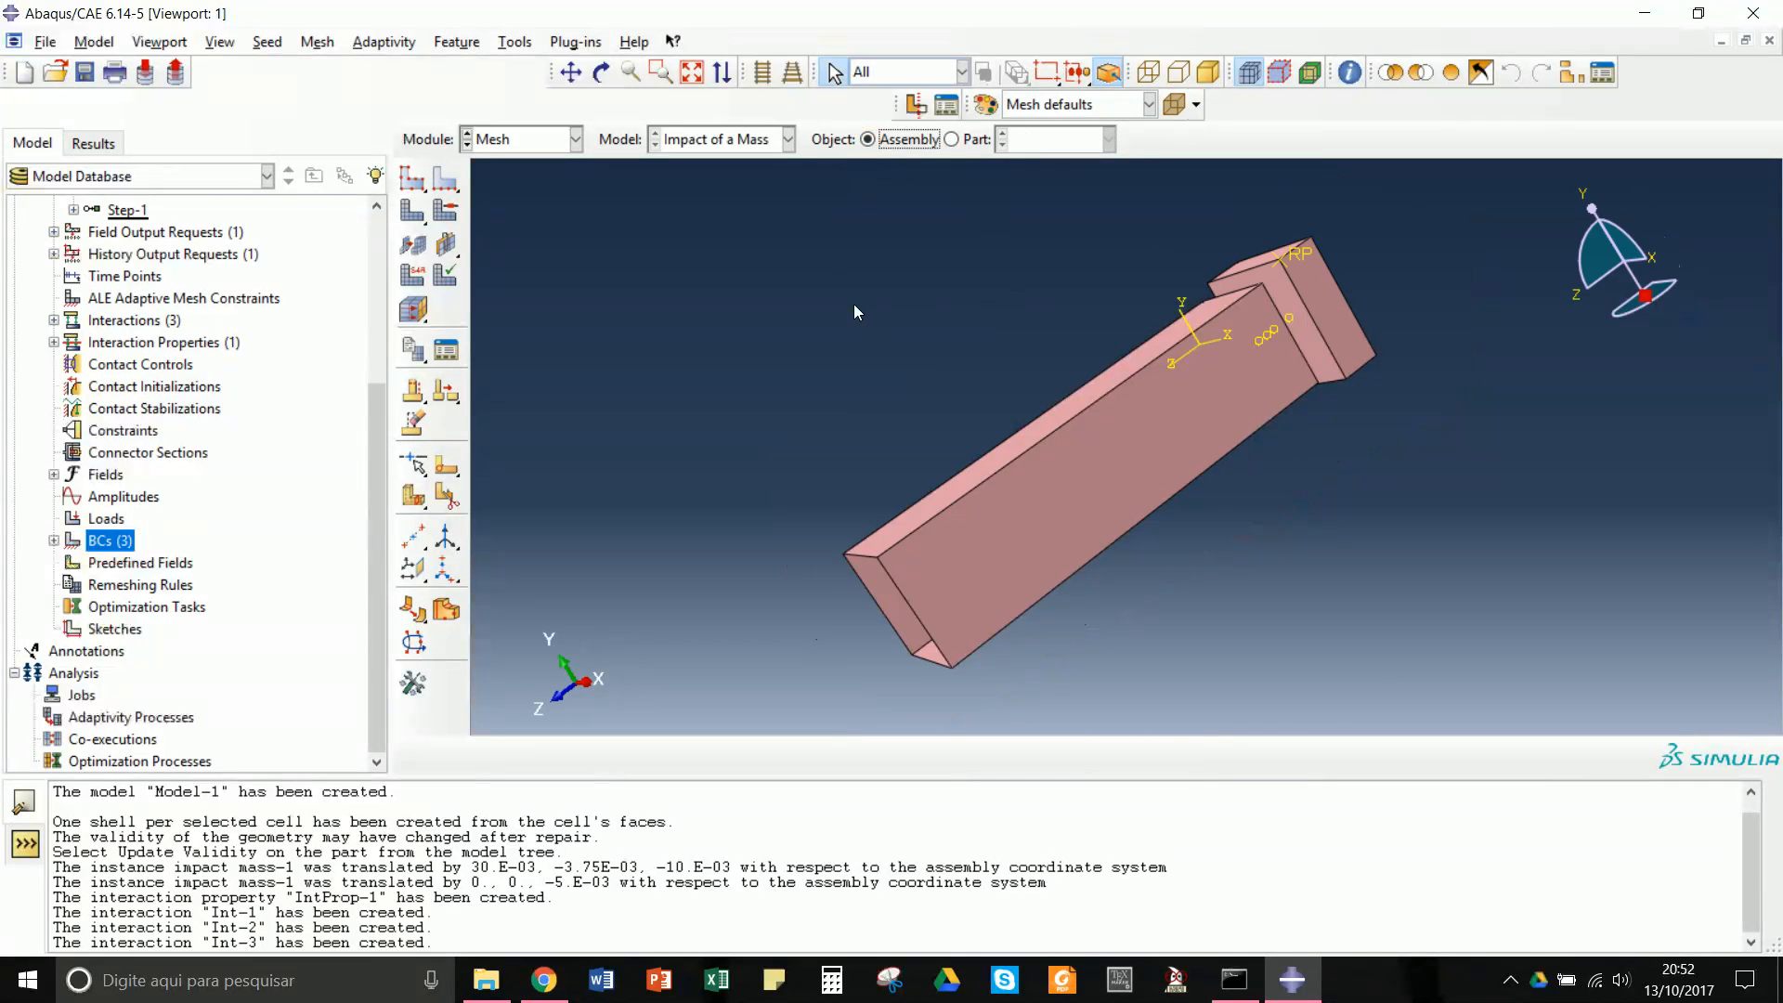
# - Assign global seeds to the impact mass instance, trying approximate sizes 0.003 and 0.01 before settling on 0.005
pyautogui.click(412, 177)
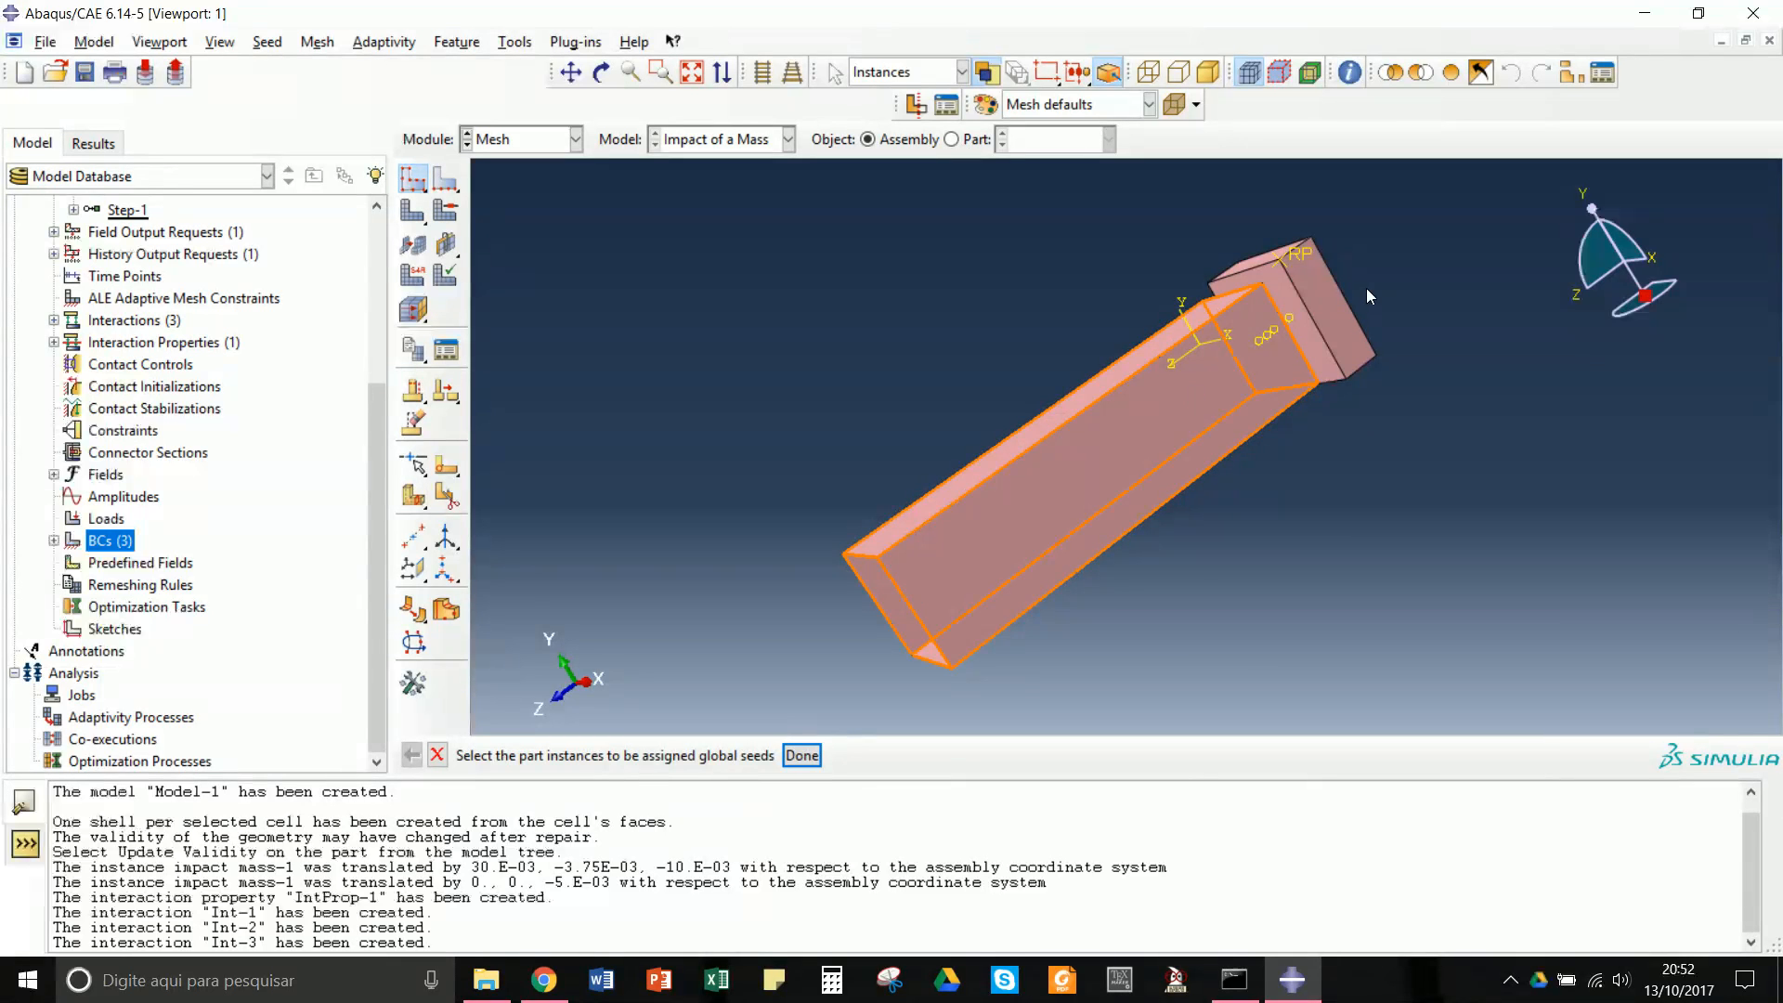
pyautogui.click(1334, 321)
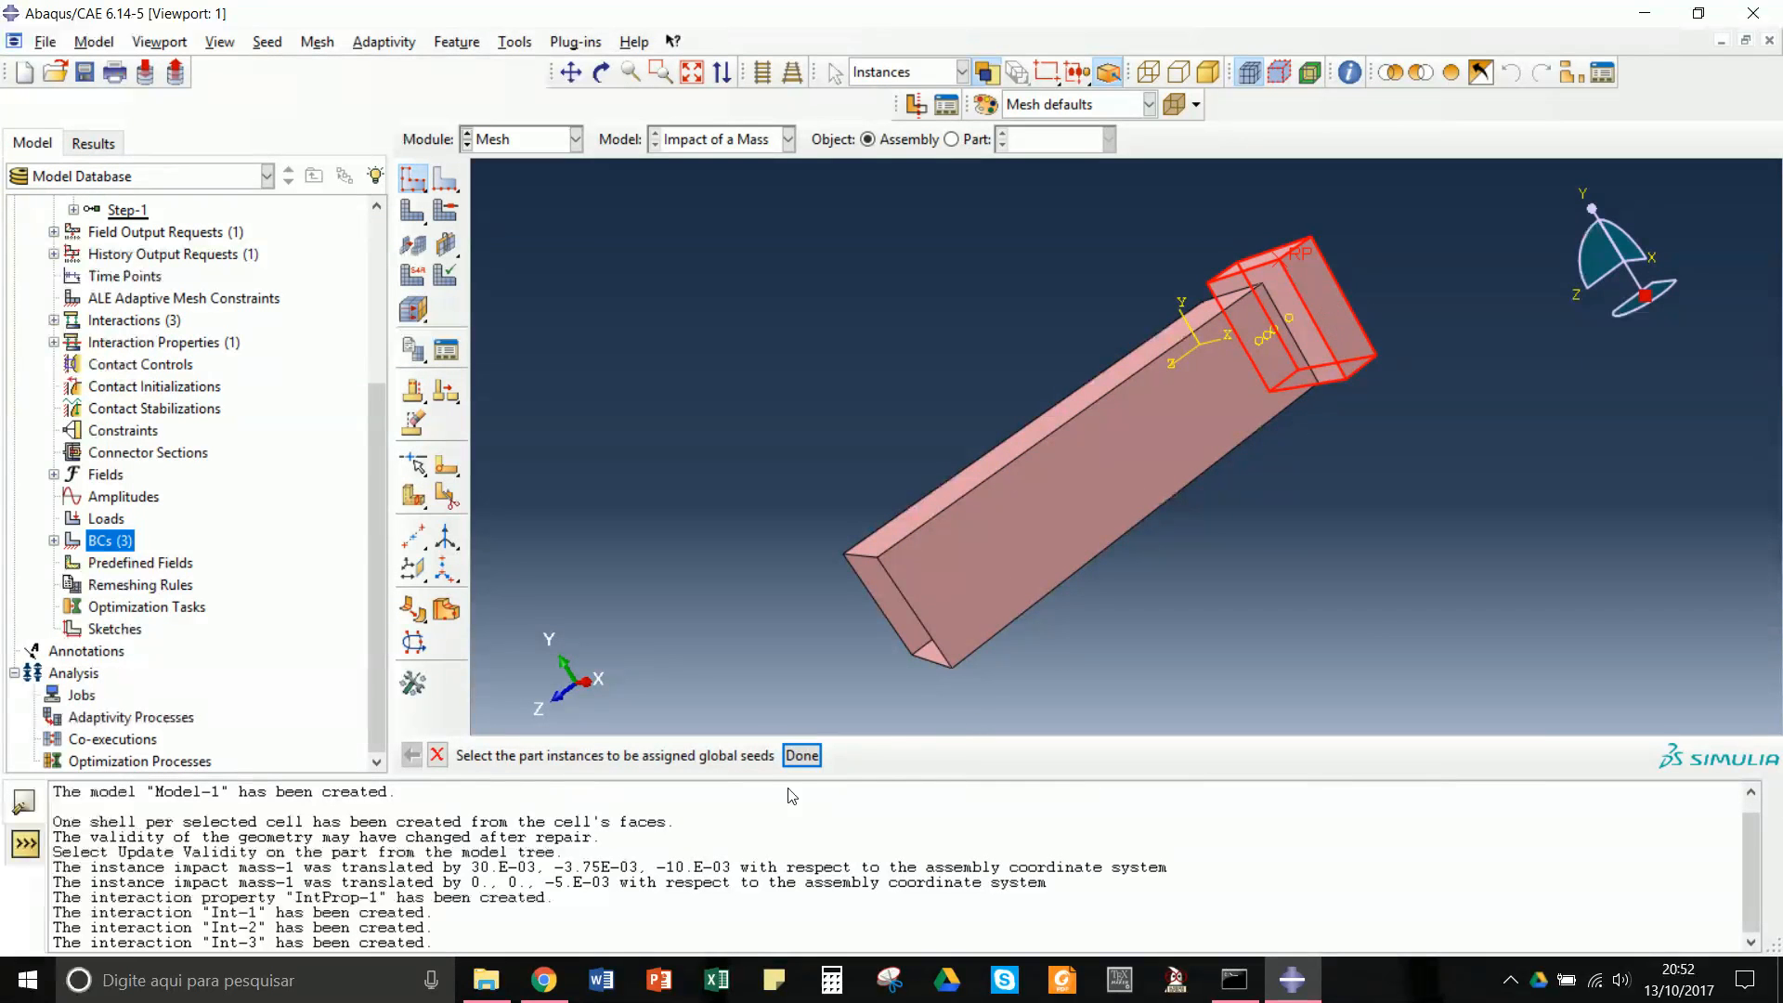
pyautogui.click(801, 755)
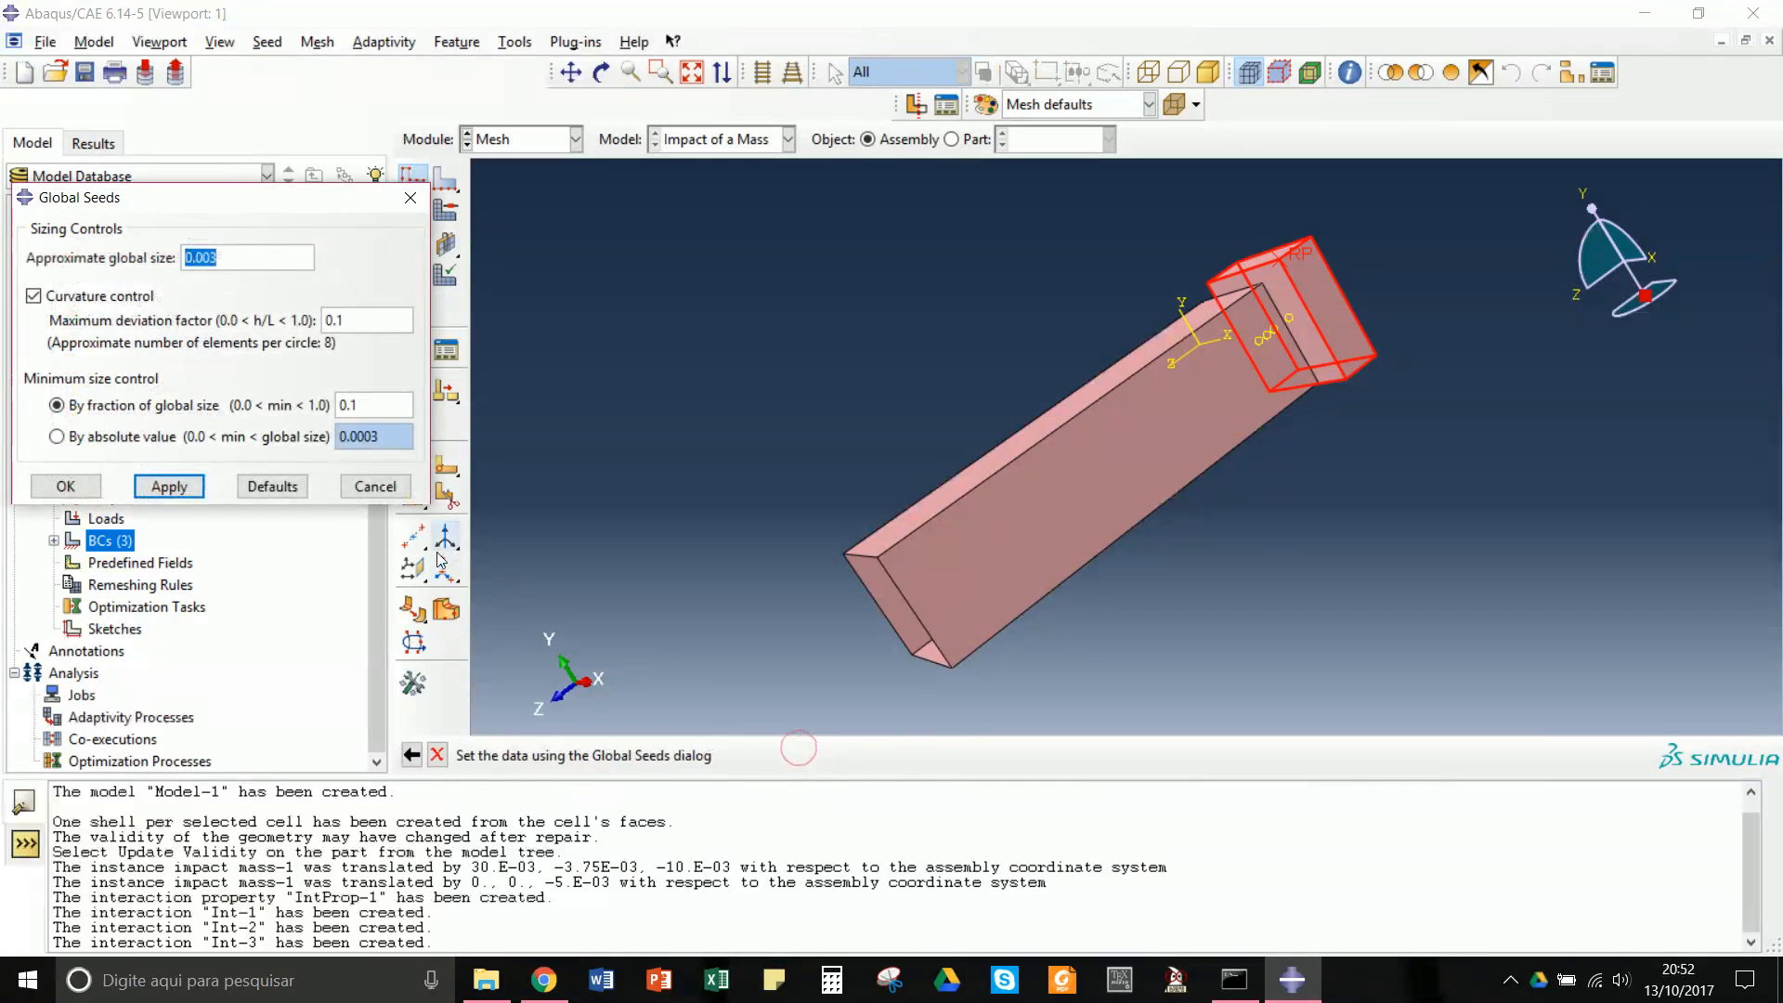
pyautogui.click(194, 492)
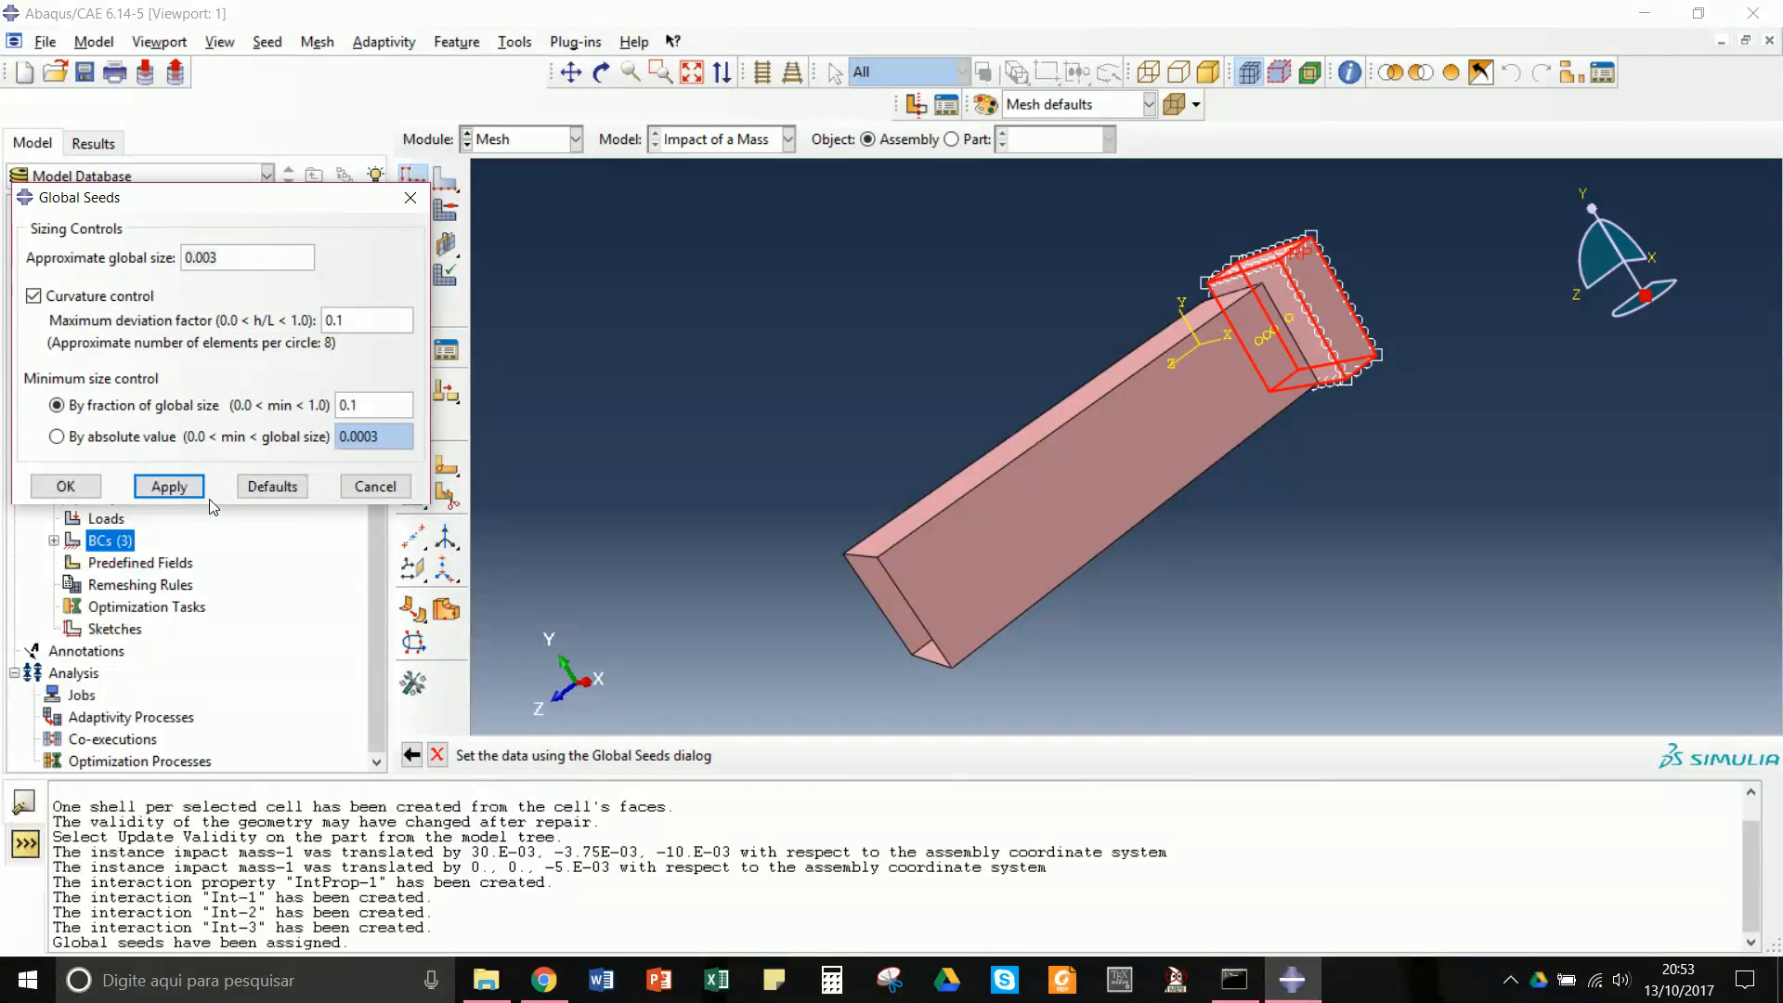
pyautogui.click(234, 258)
pyautogui.write('1')
pyautogui.click(168, 487)
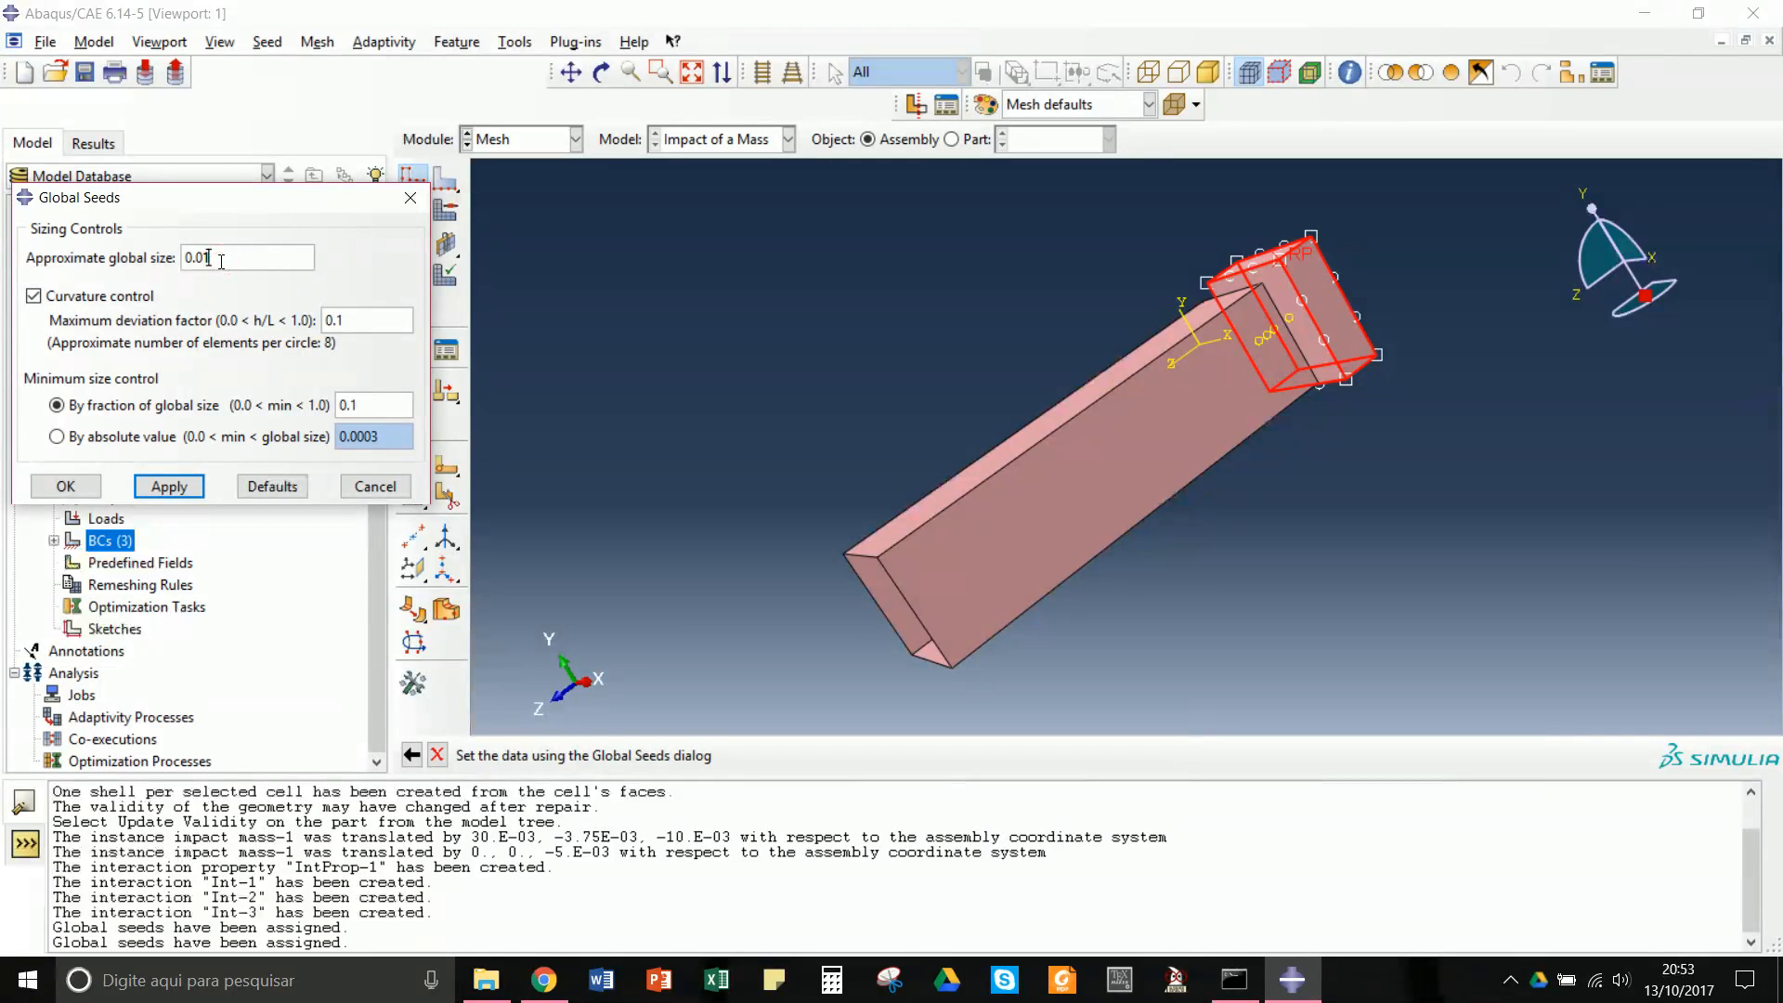
pyautogui.write('5')
pyautogui.click(197, 488)
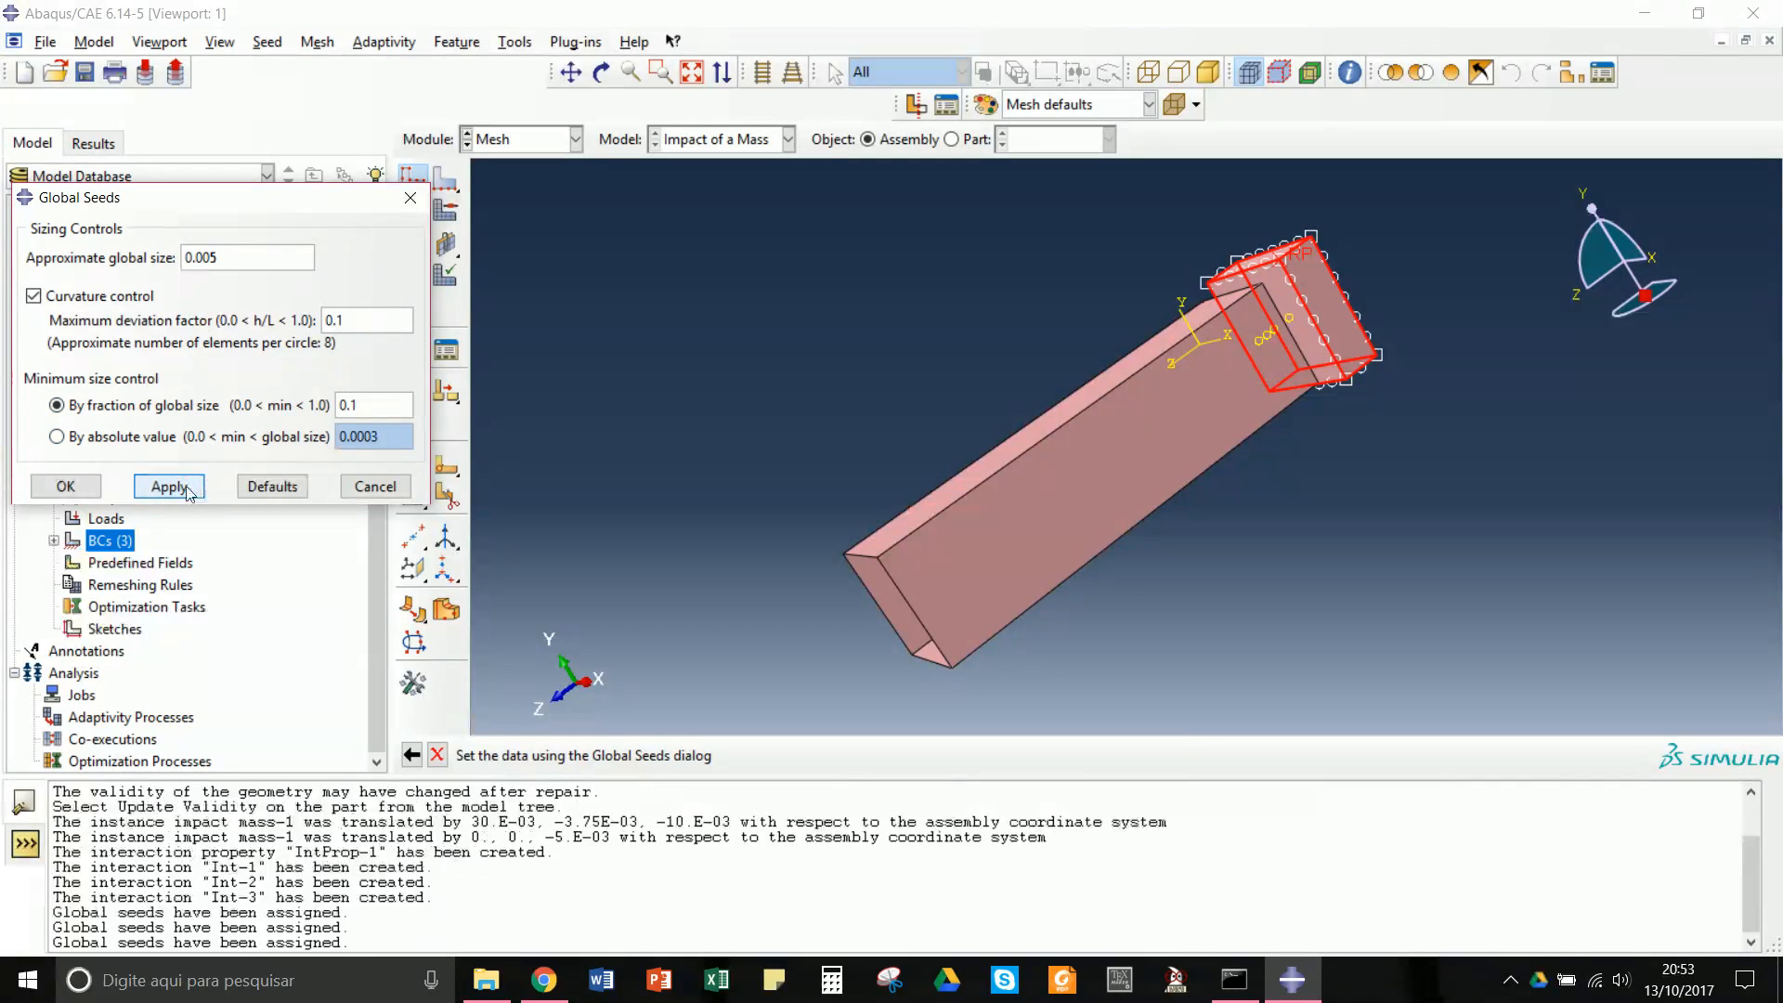
pyautogui.click(93, 490)
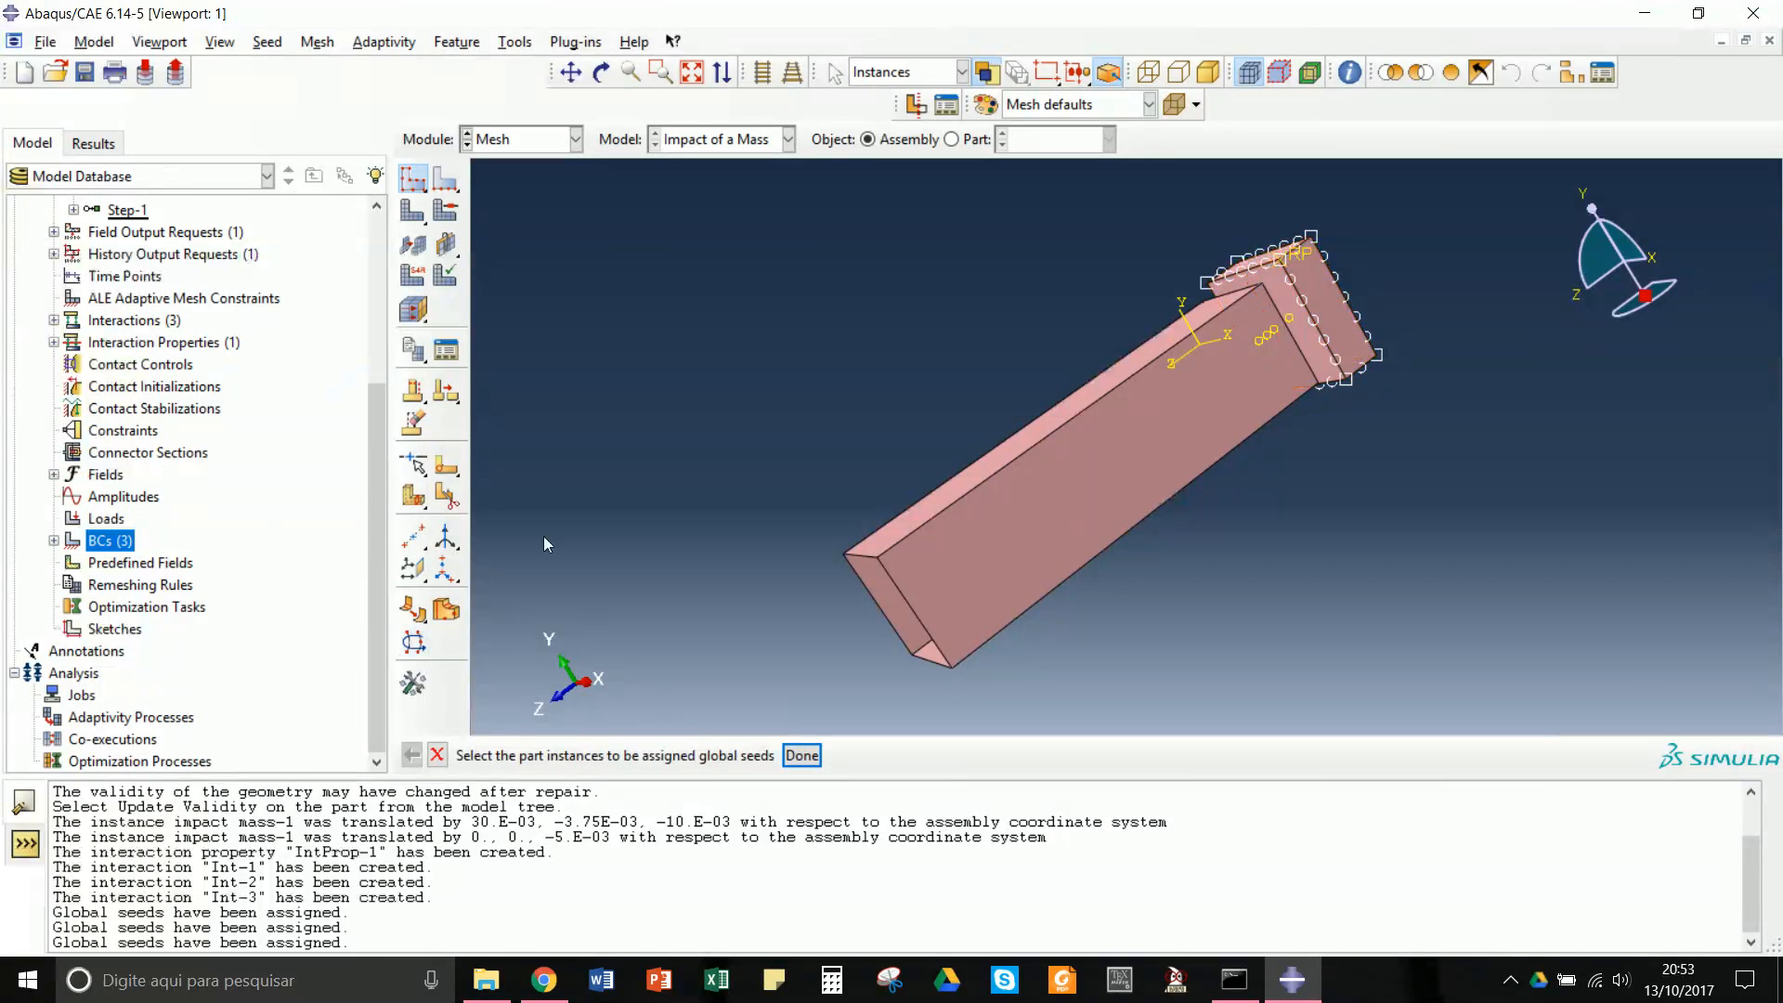
# - Mesh the impact mass instance
pyautogui.click(413, 211)
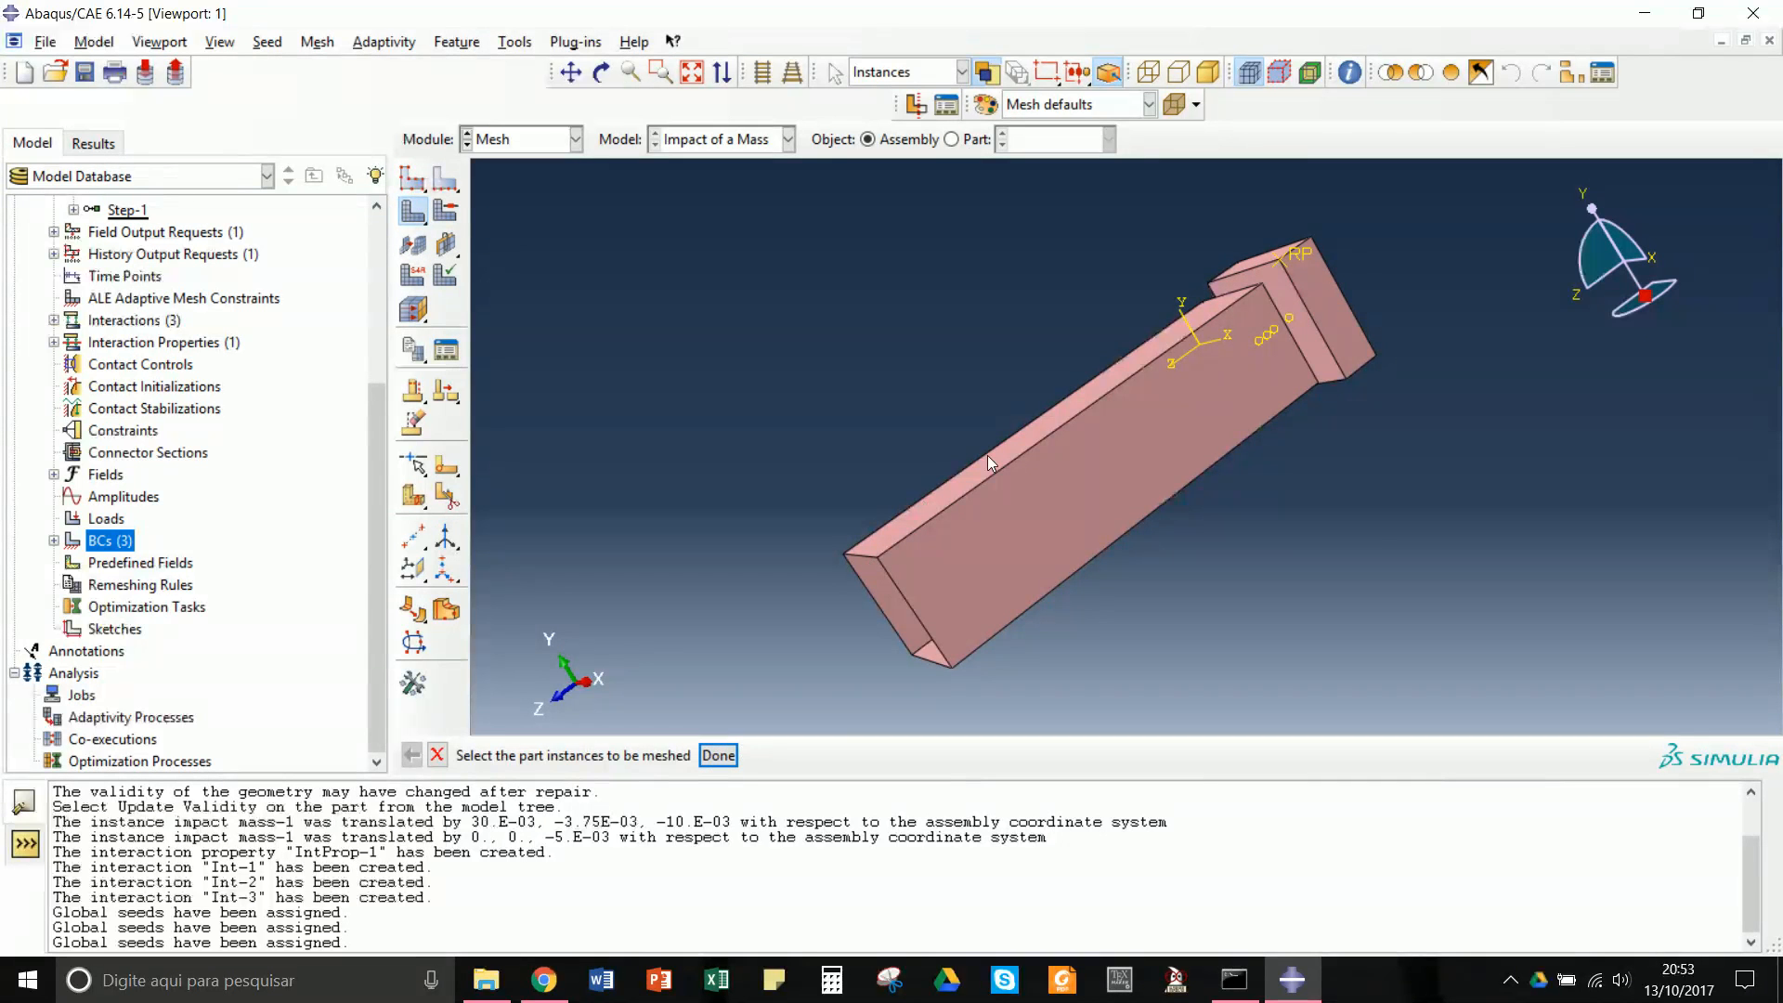
pyautogui.click(1311, 303)
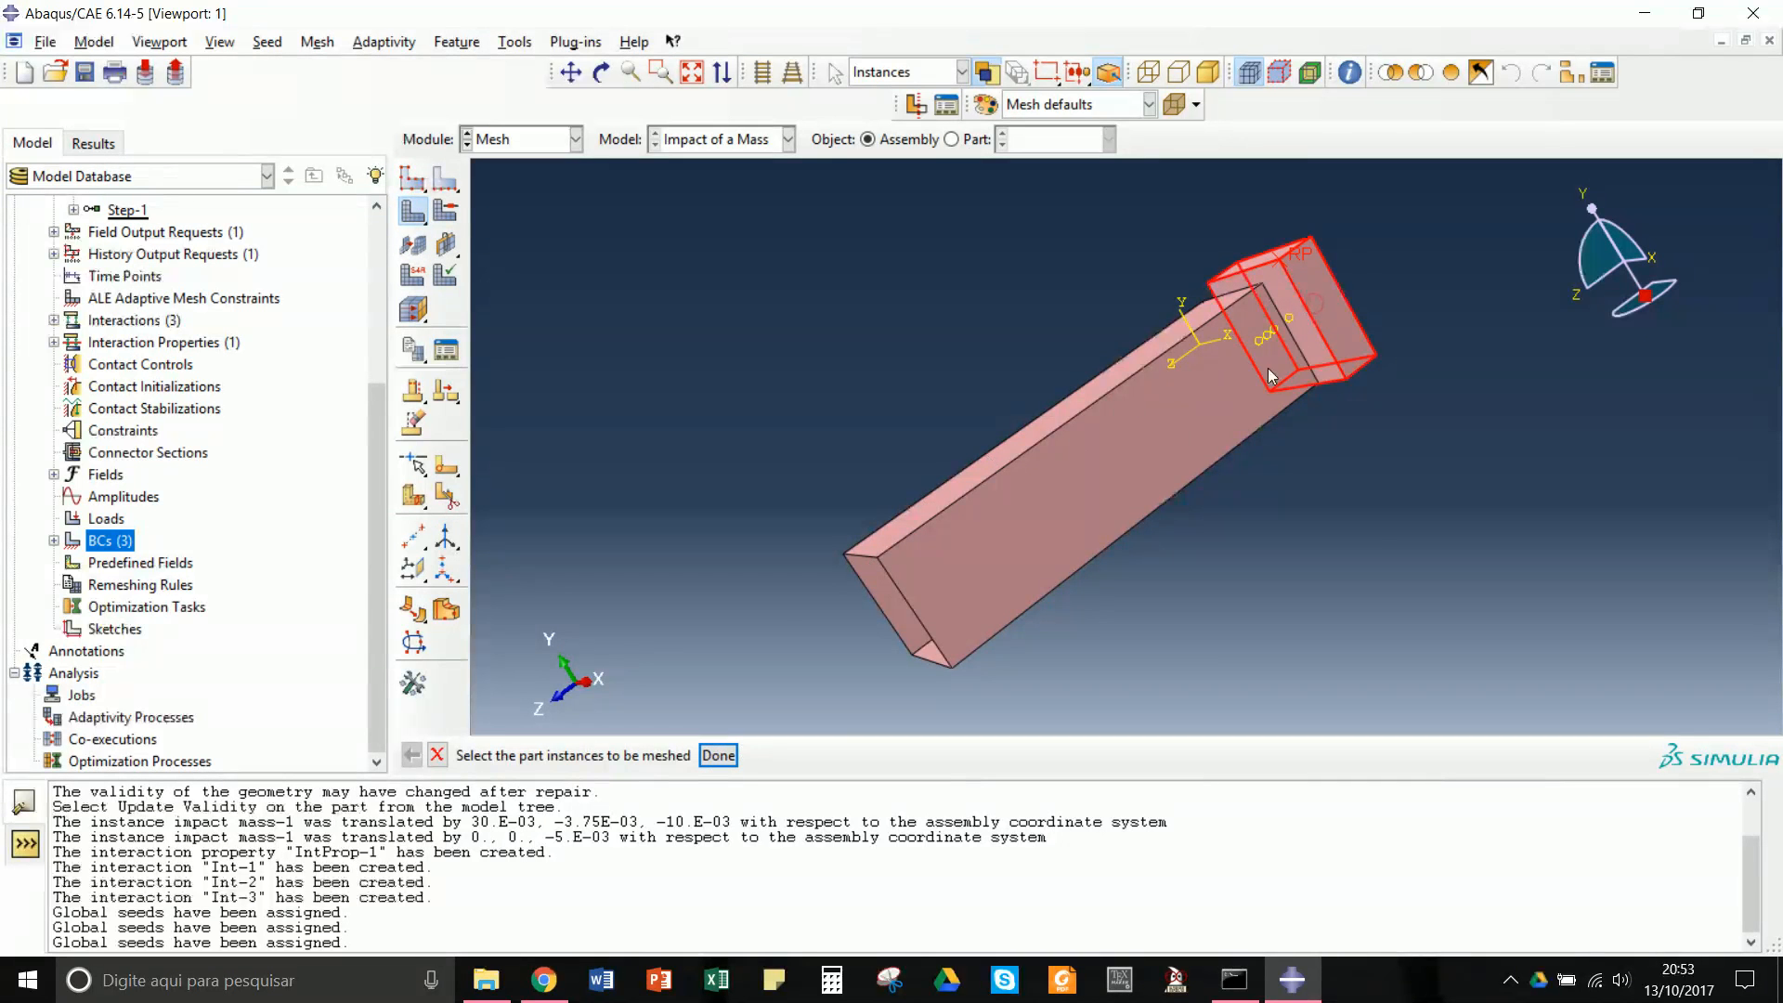
pyautogui.click(716, 755)
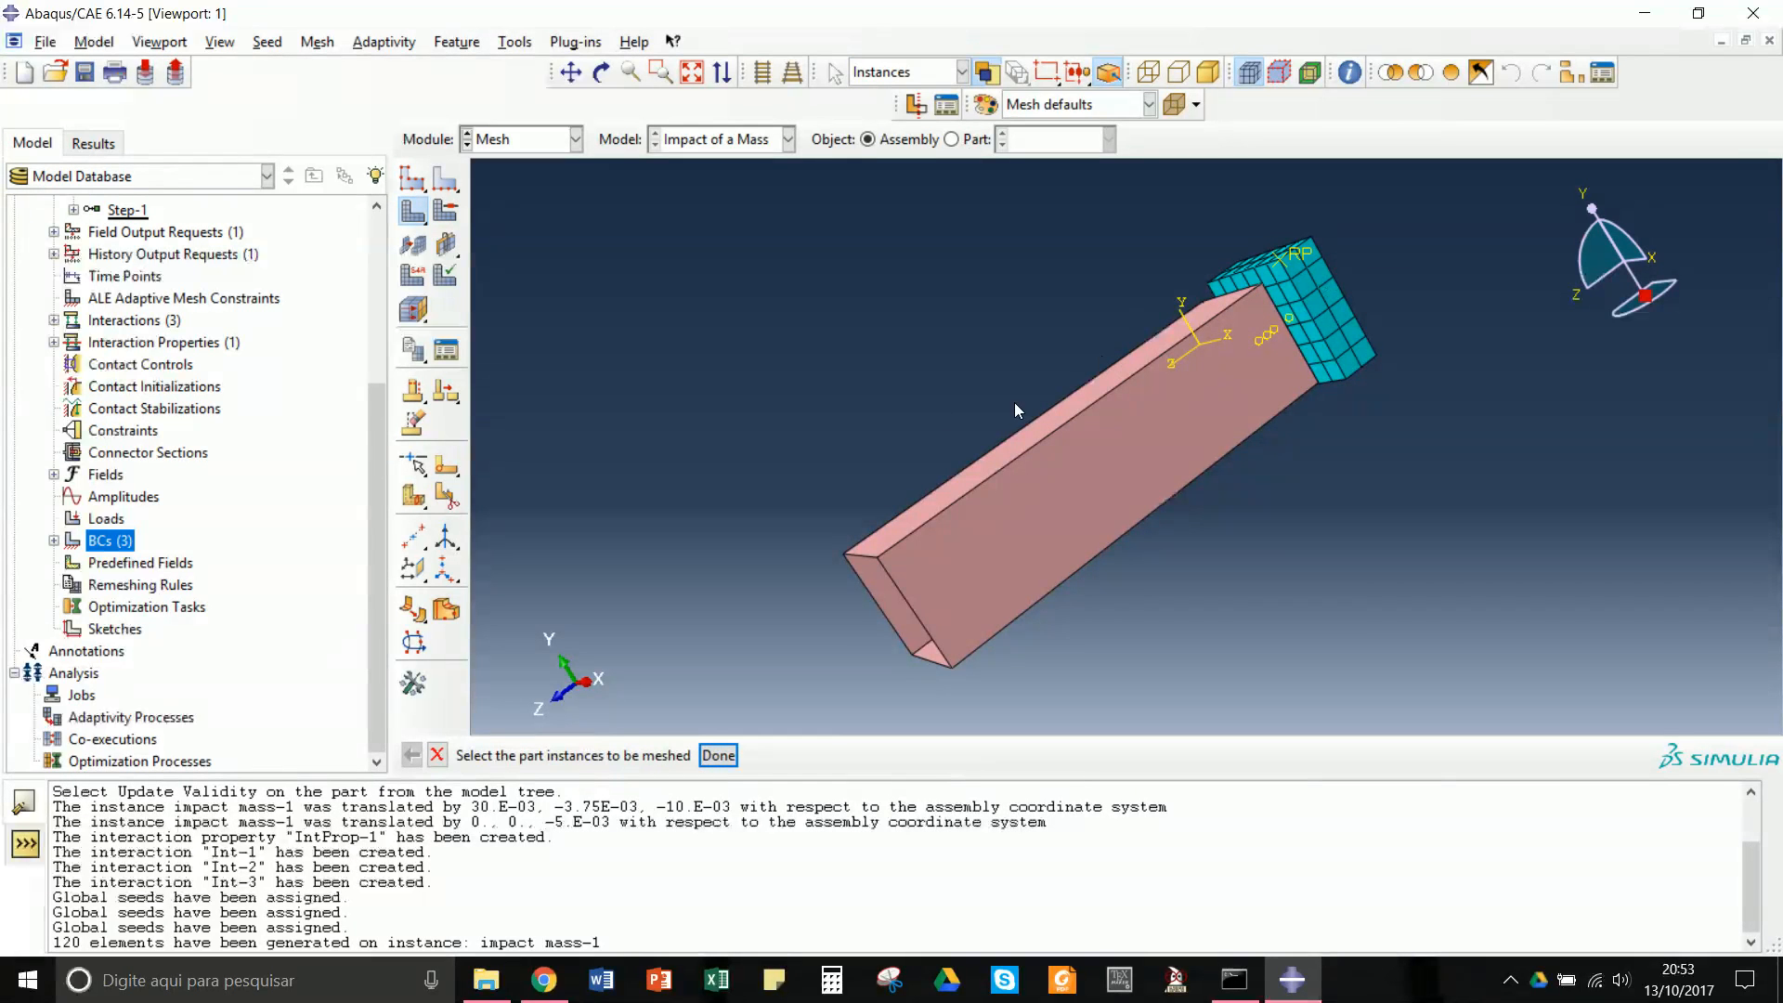
# - Assign linear discrete rigid elements from the Explicit element library to all faces of the impact mass
pyautogui.click(414, 279)
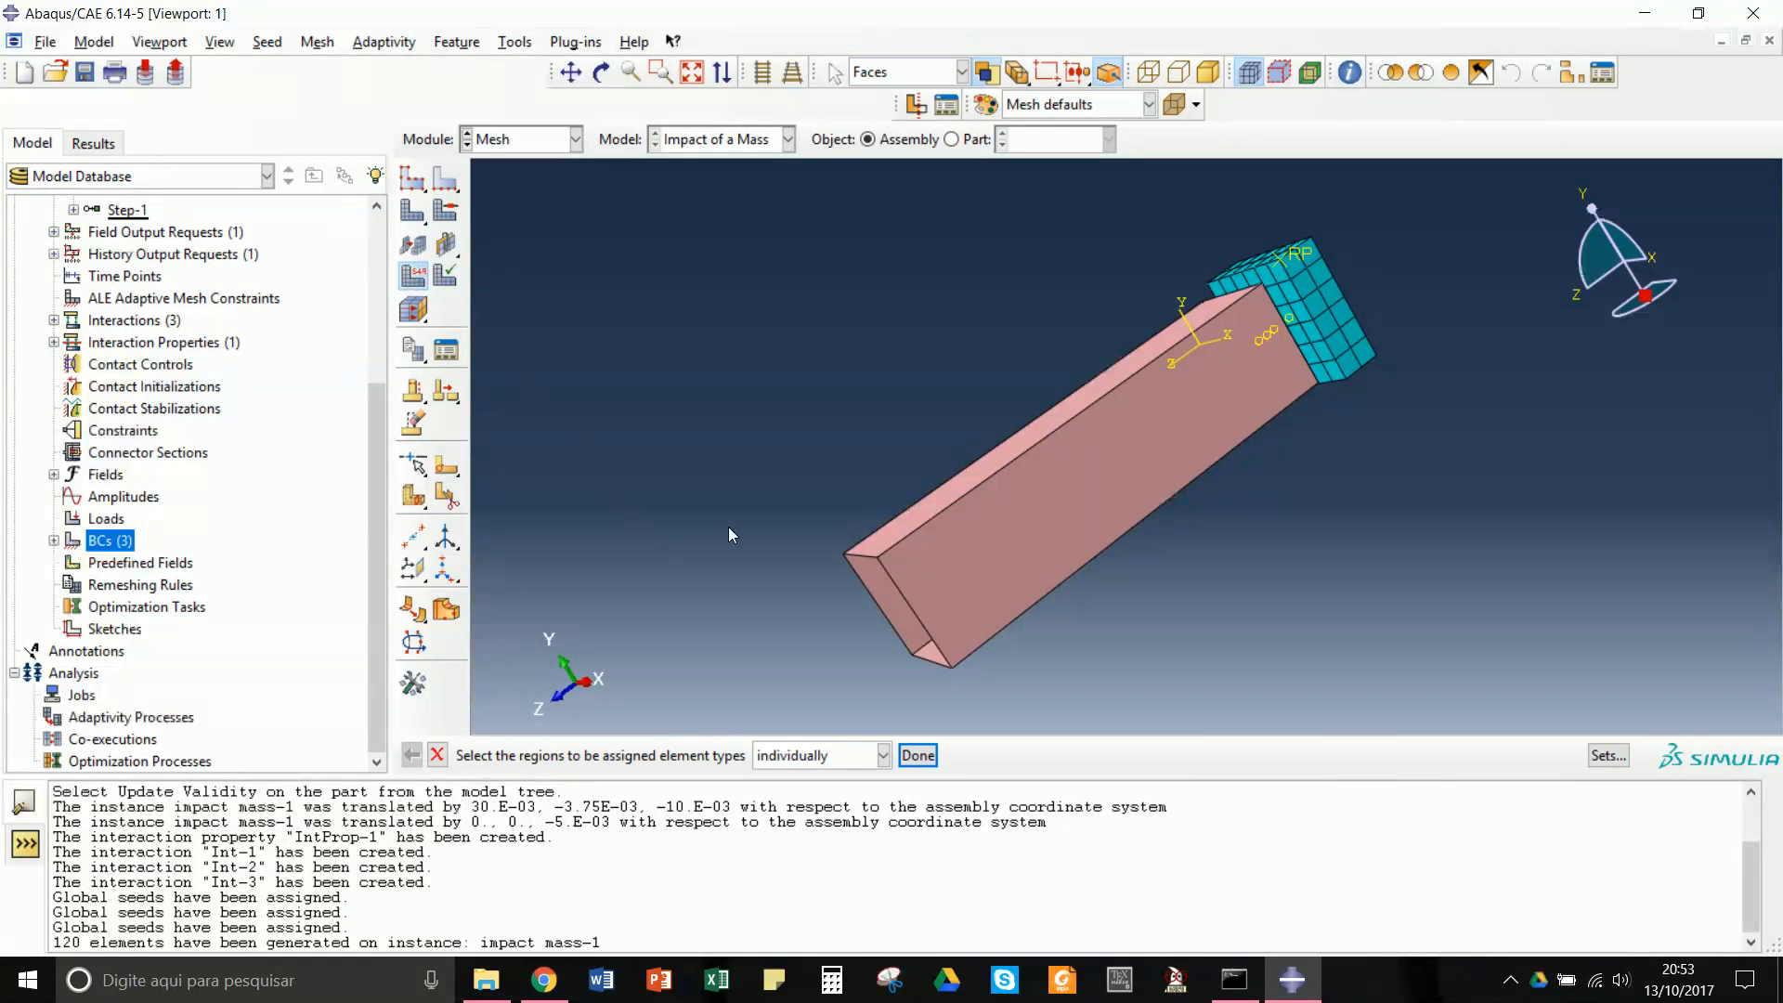
pyautogui.click(1315, 323)
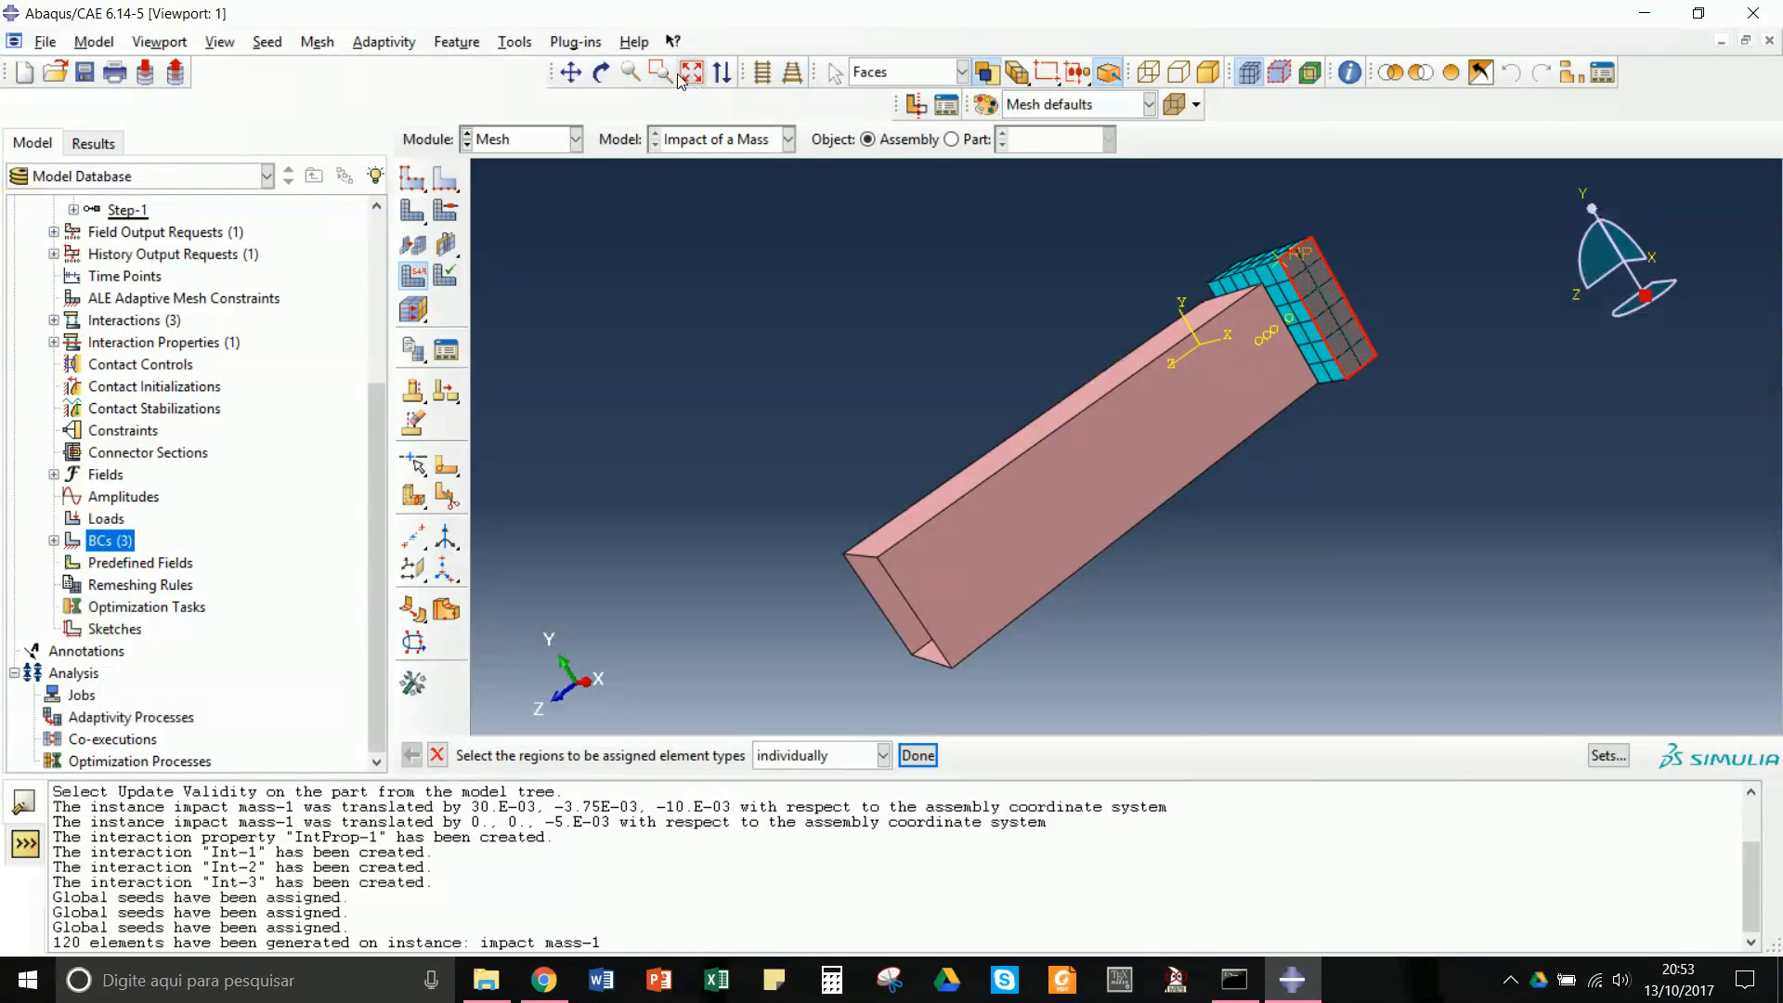
pyautogui.click(602, 71)
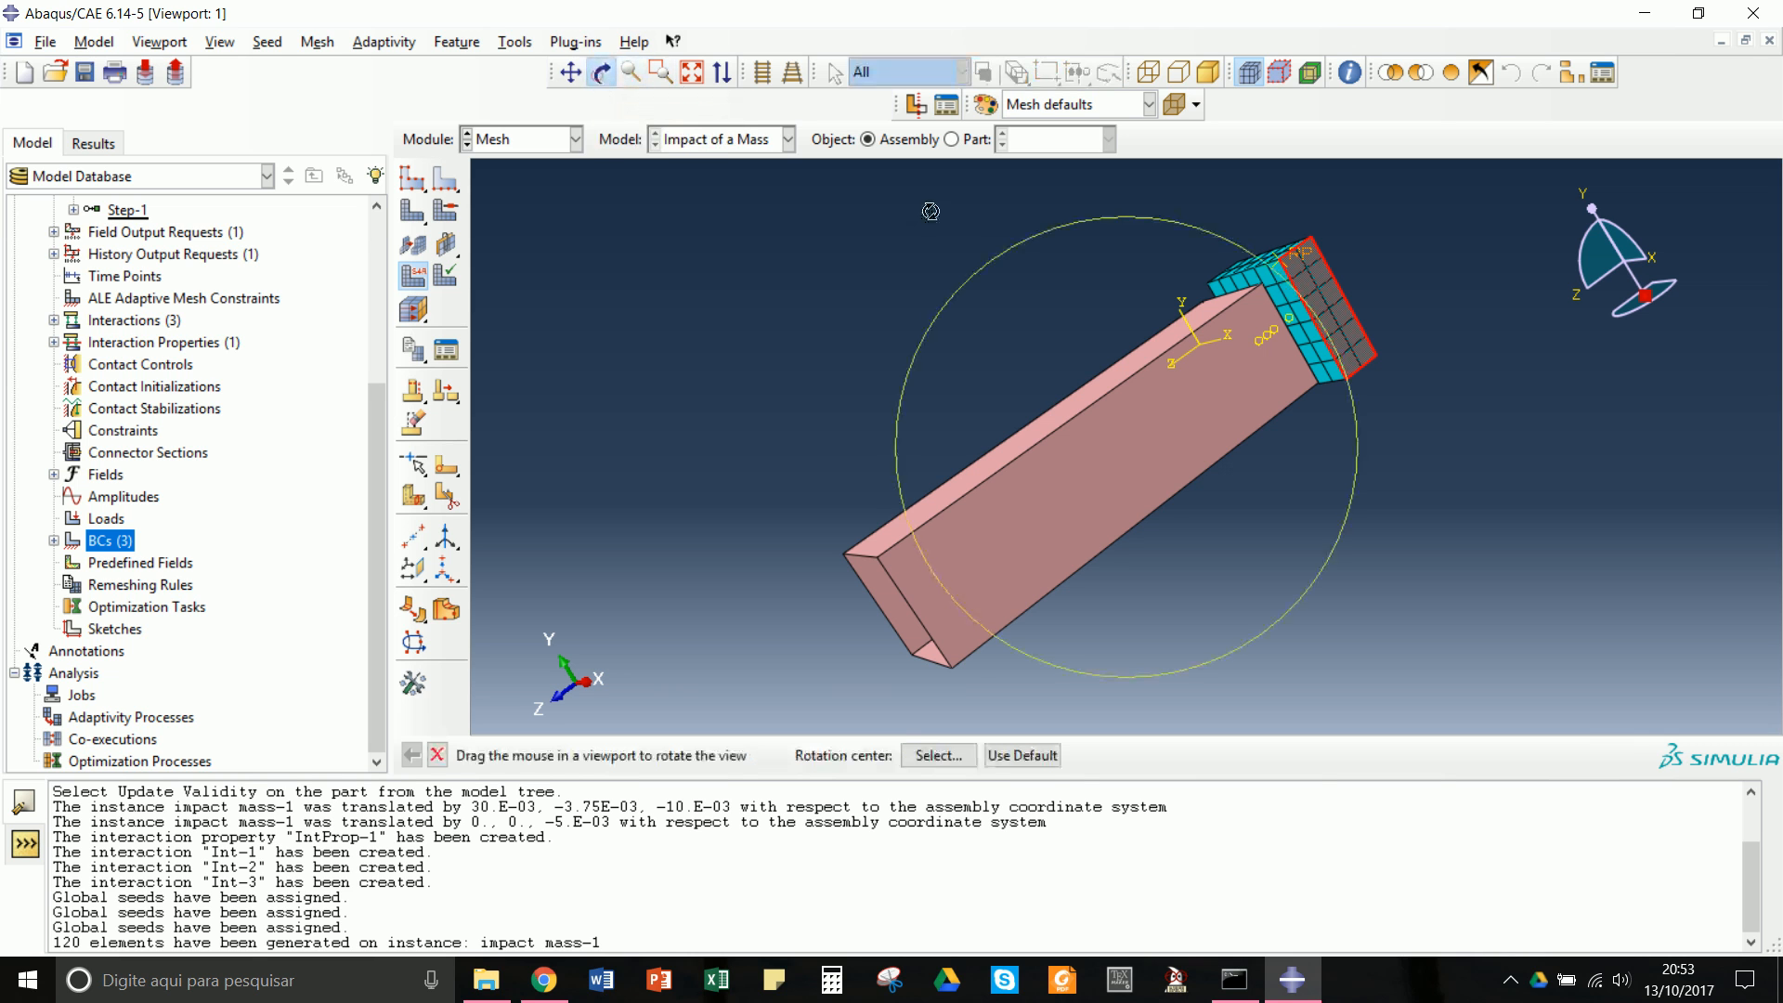
pyautogui.moveTo(1184, 302); pyautogui.dragTo(1127, 429)
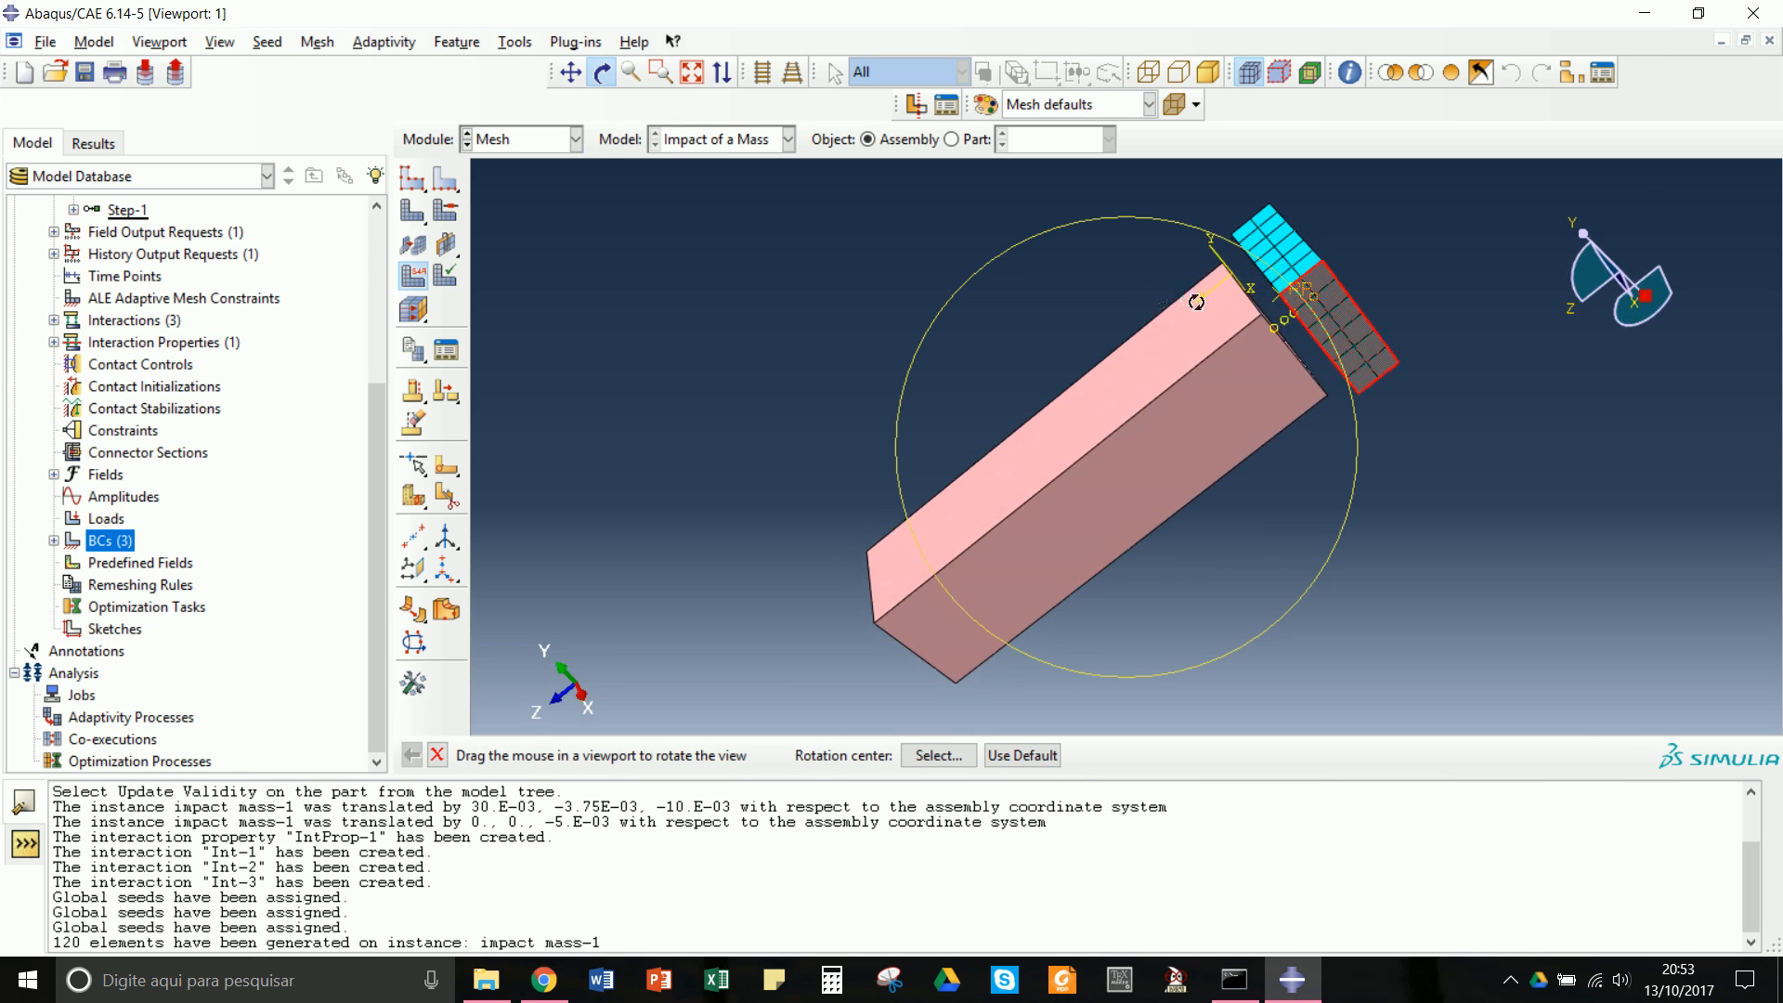
pyautogui.moveTo(1250, 288); pyautogui.dragTo(1062, 259)
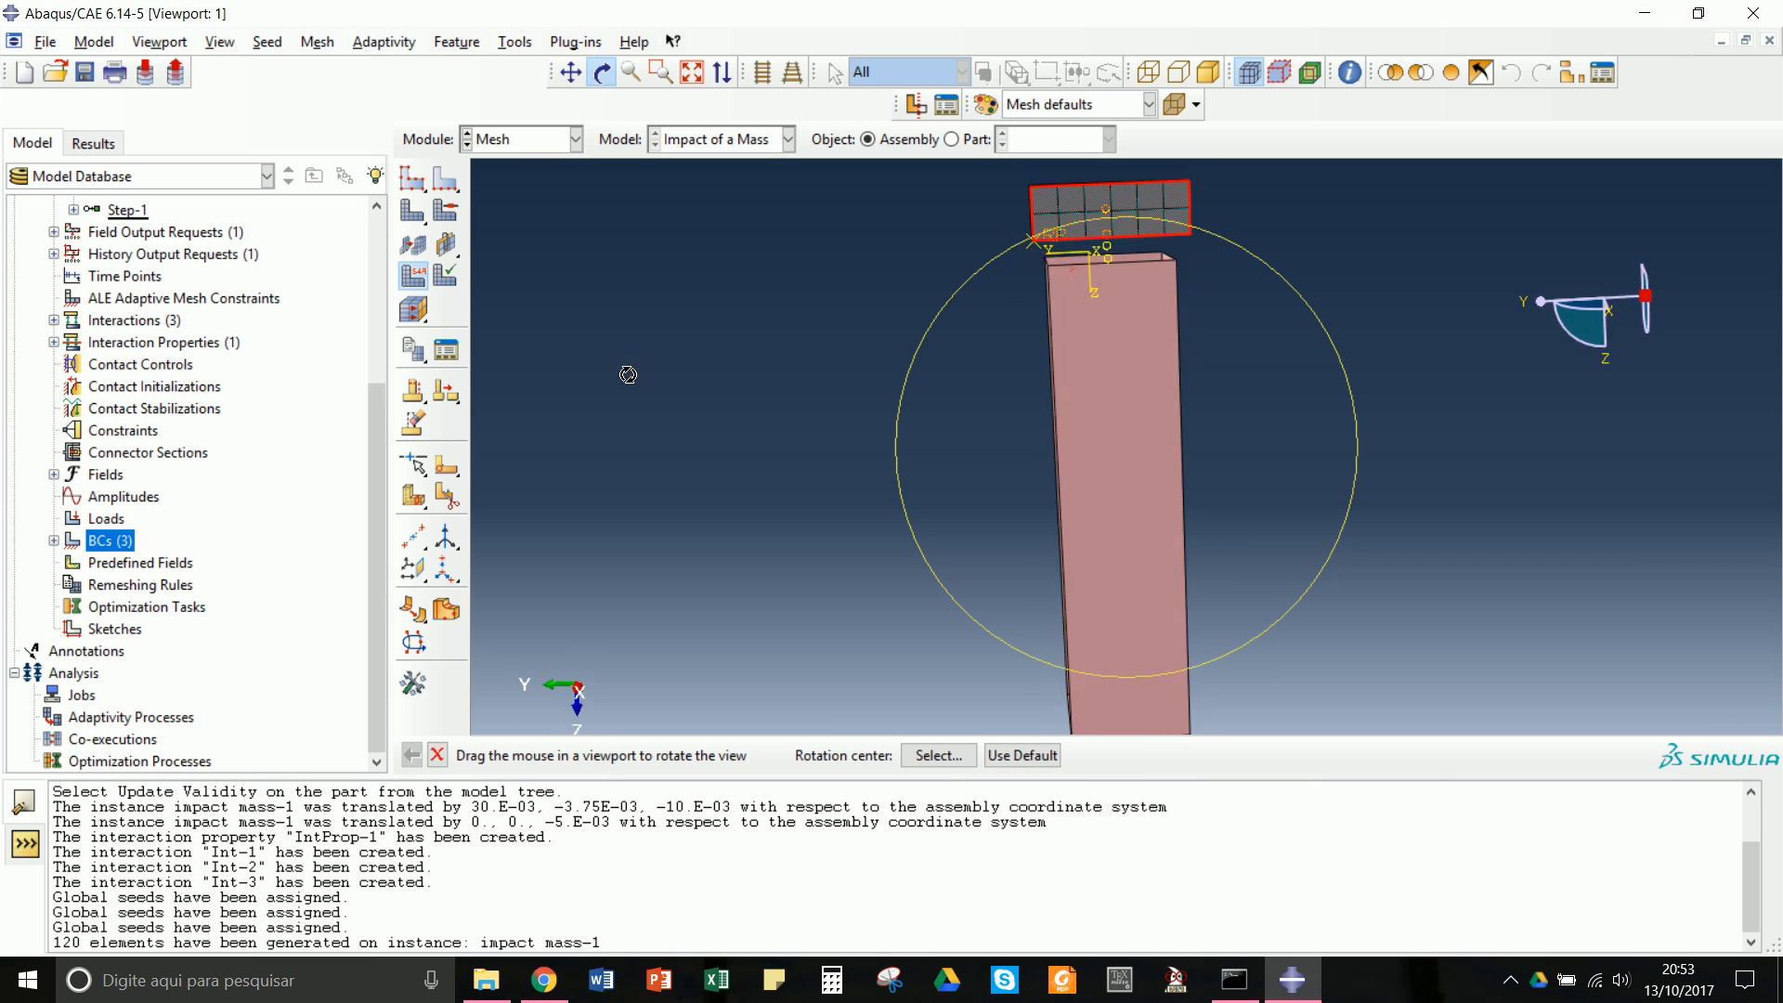
pyautogui.press('Escape')
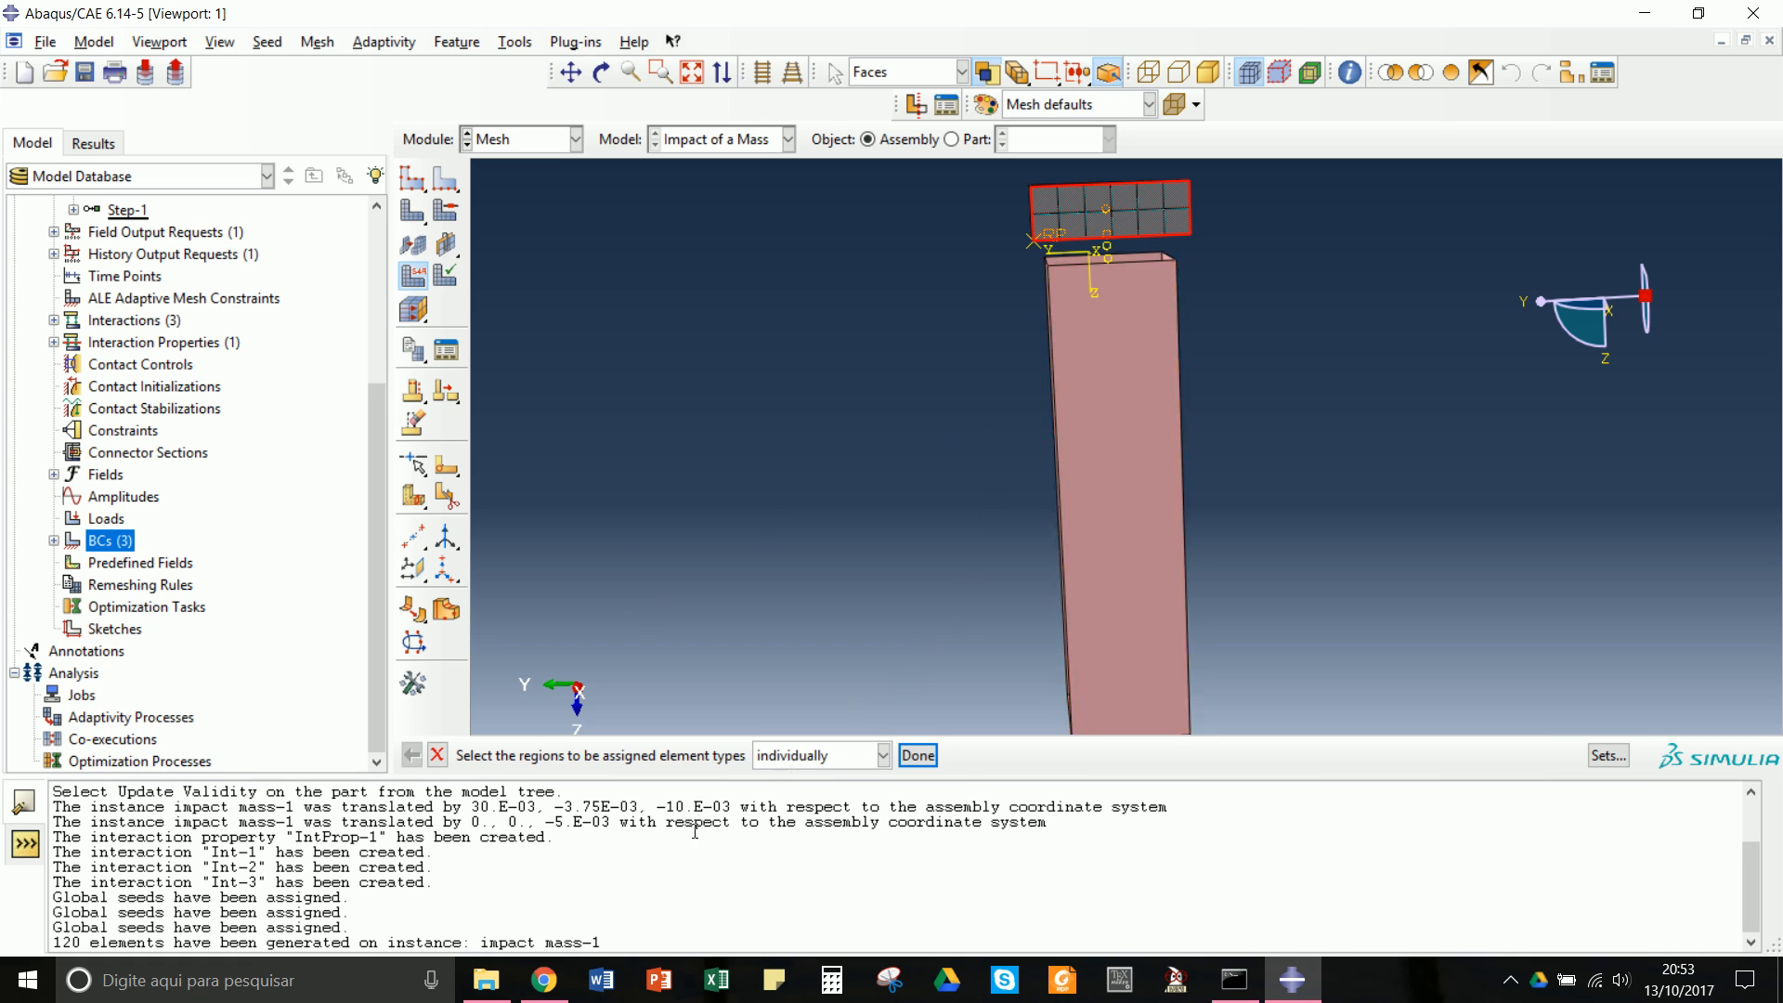
pyautogui.moveTo(962, 169); pyautogui.dragTo(1209, 247)
pyautogui.click(917, 755)
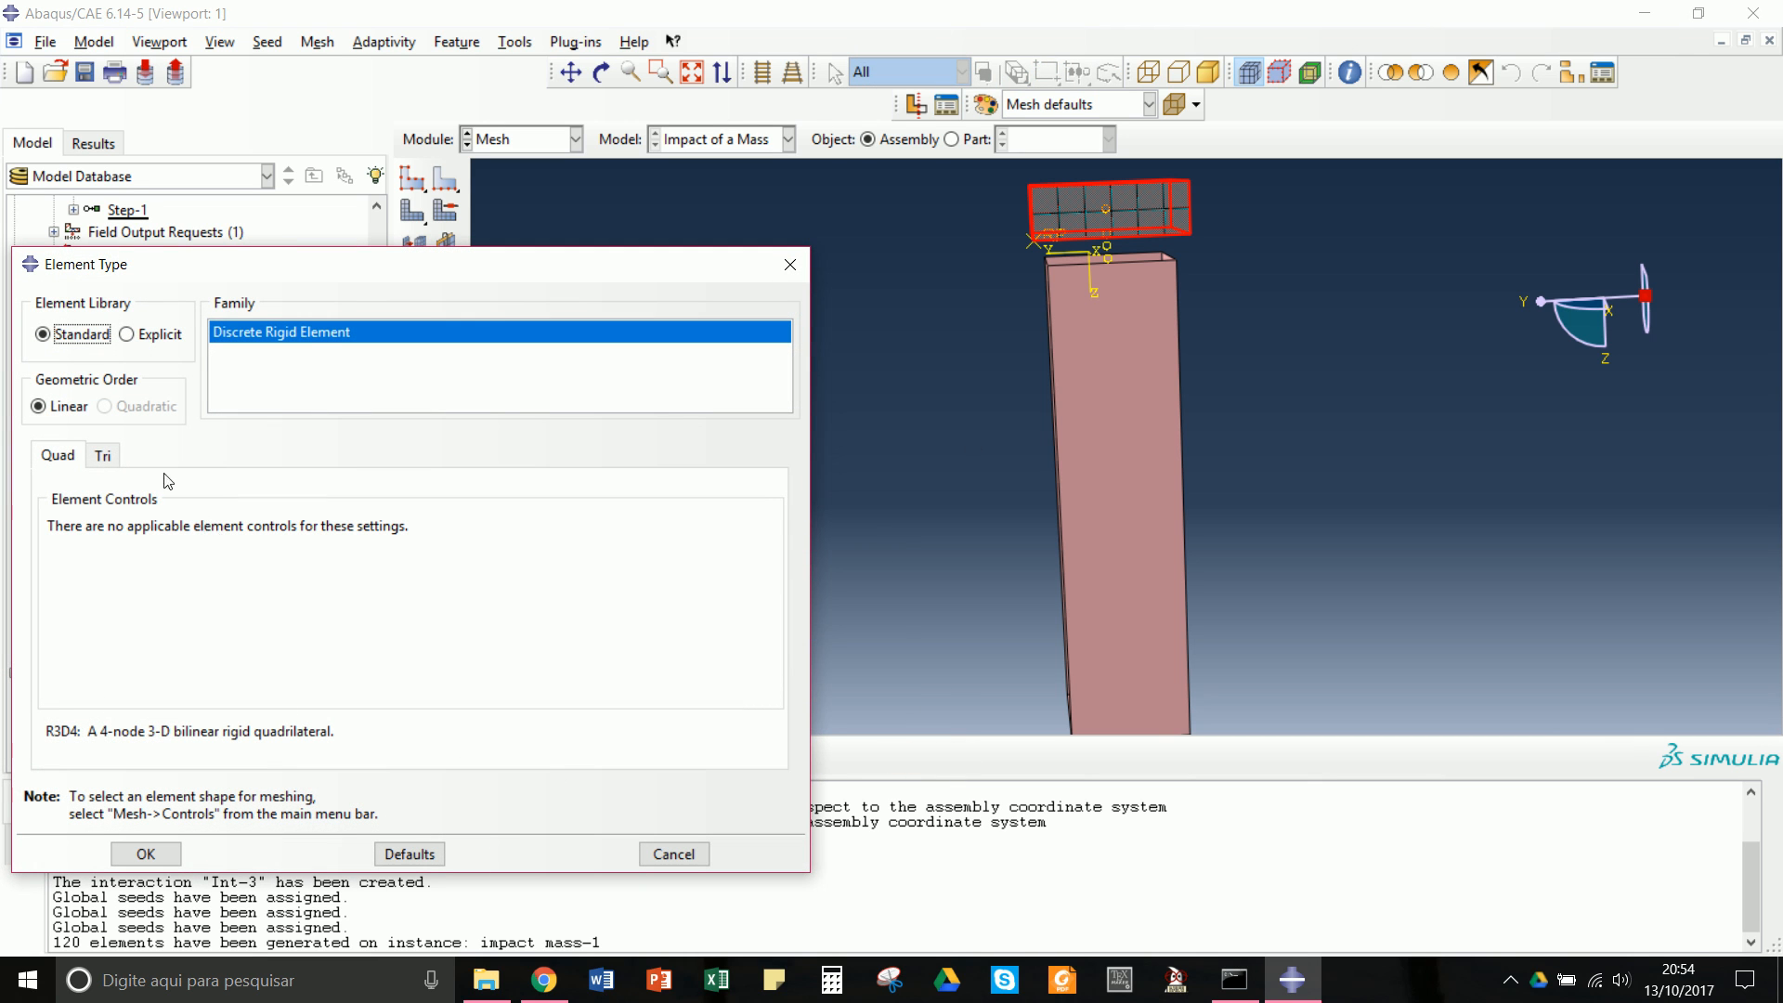
pyautogui.click(126, 335)
pyautogui.click(148, 855)
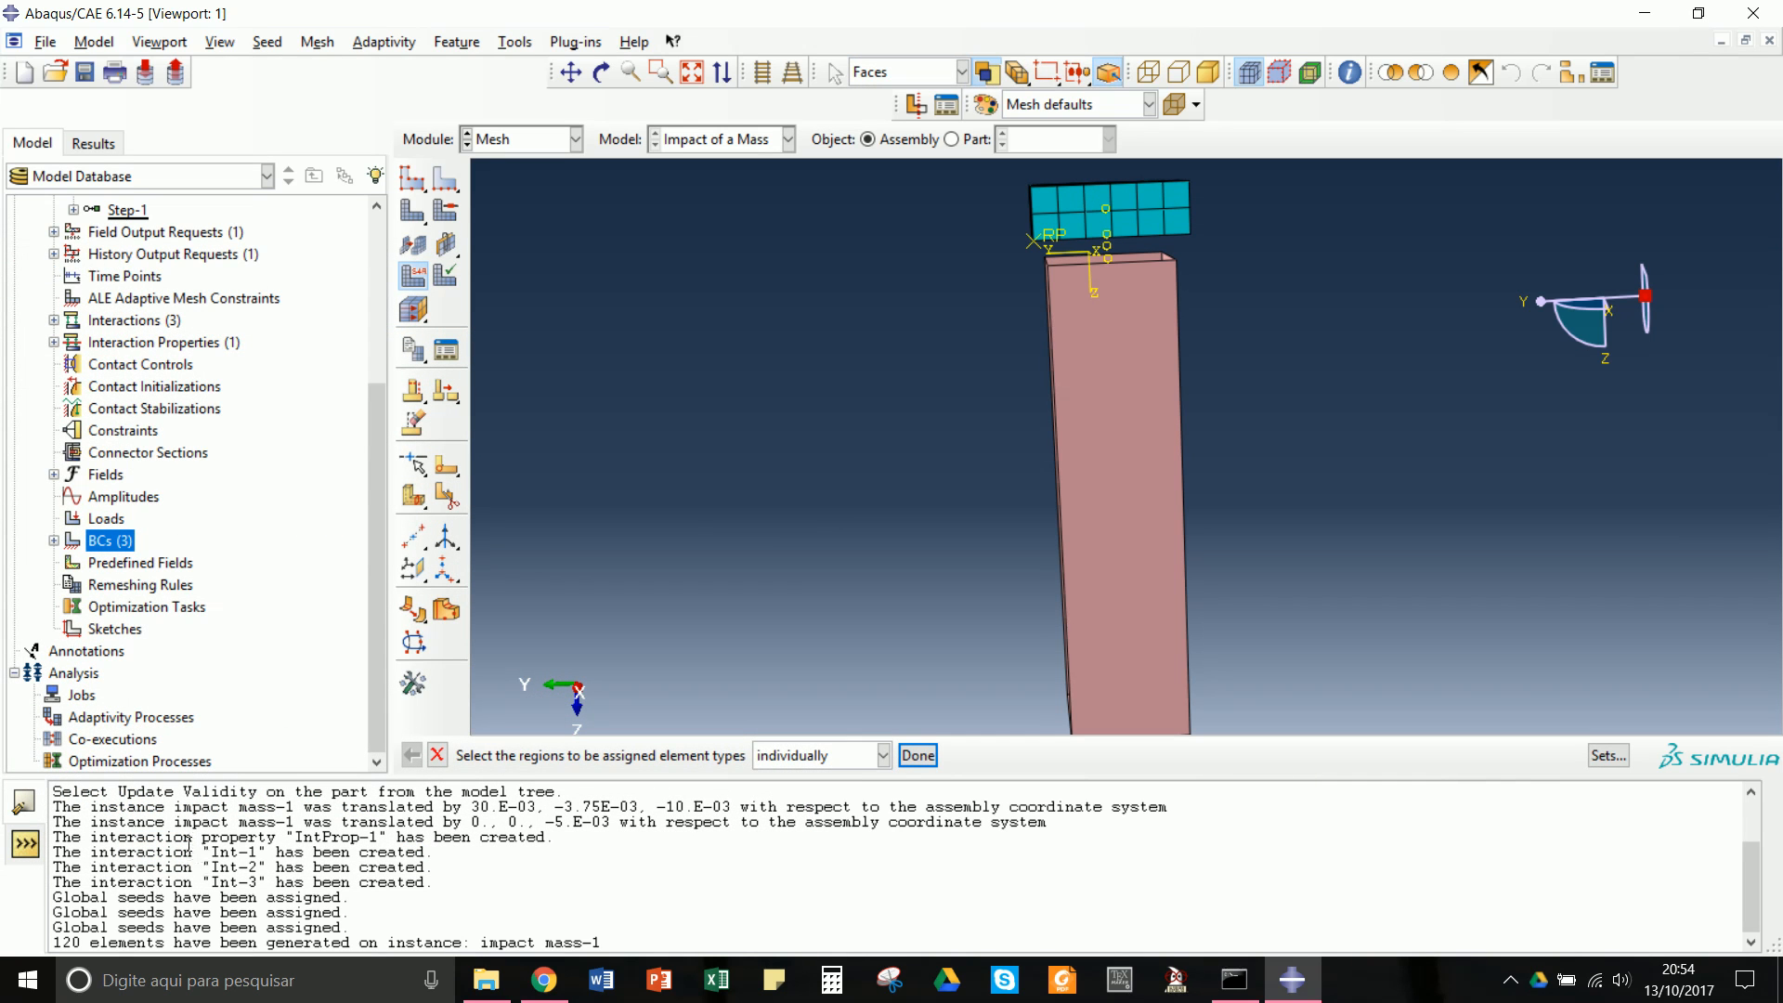
pyautogui.scroll(-3, 977, 435)
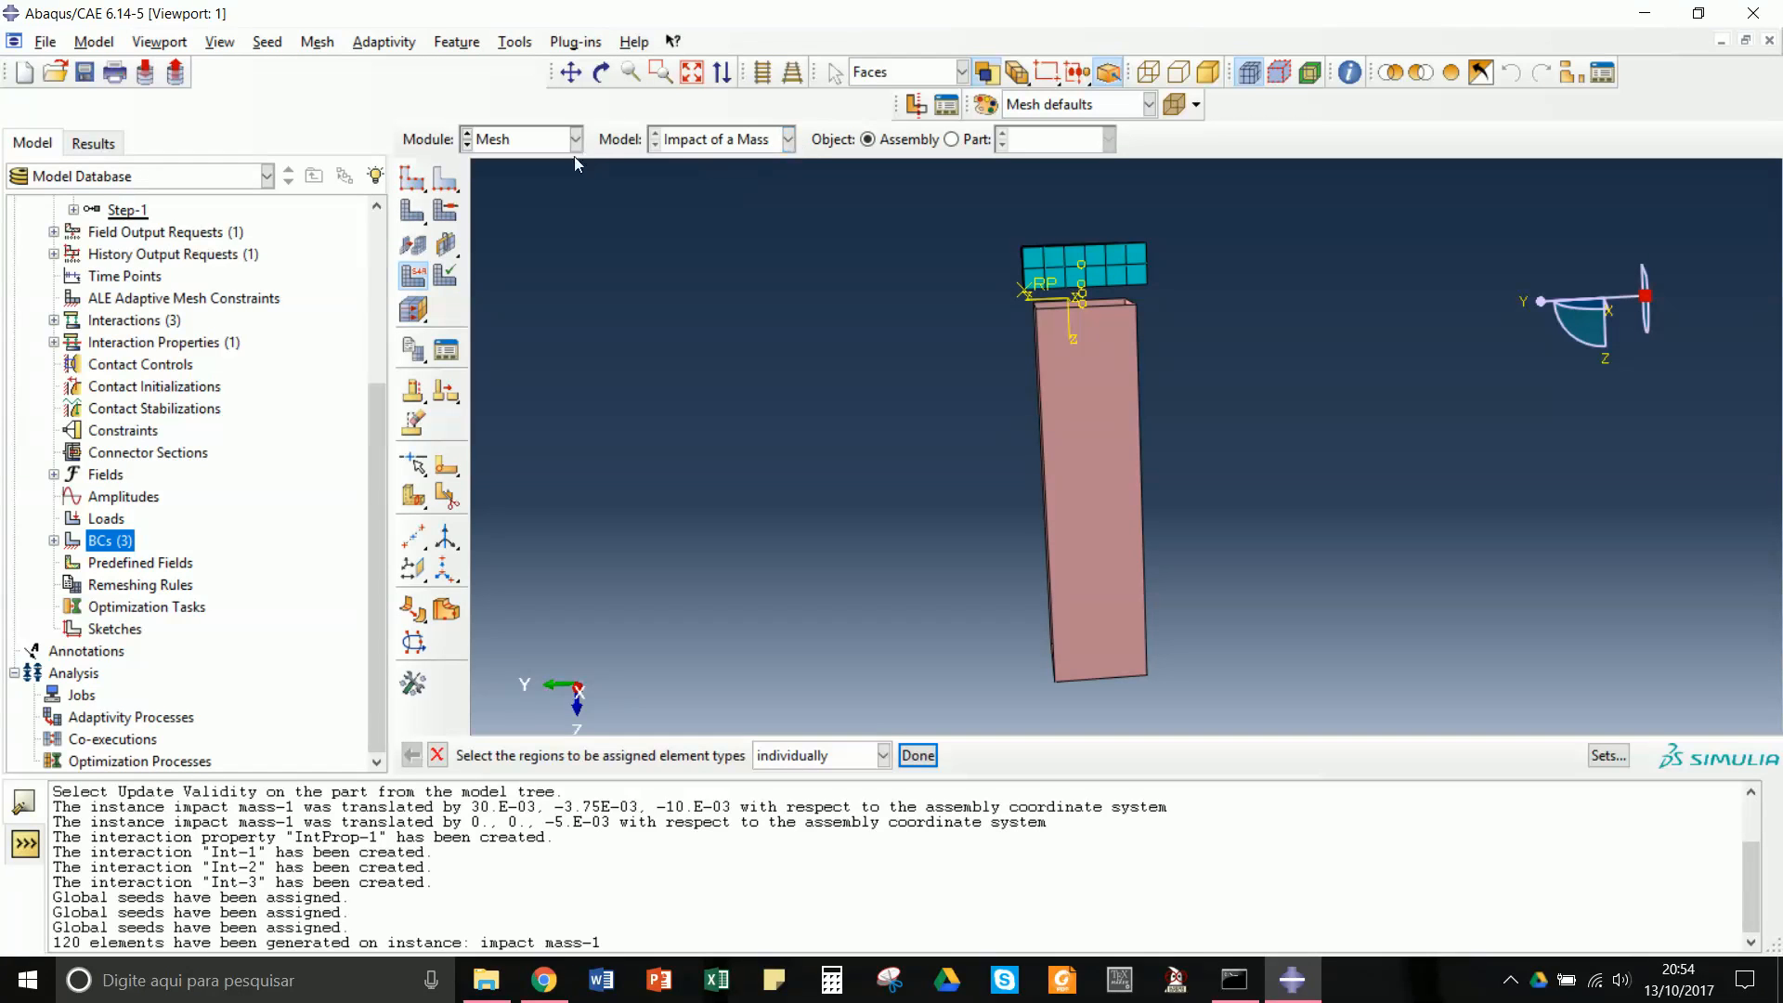
pyautogui.click(413, 179)
pyautogui.click(1086, 510)
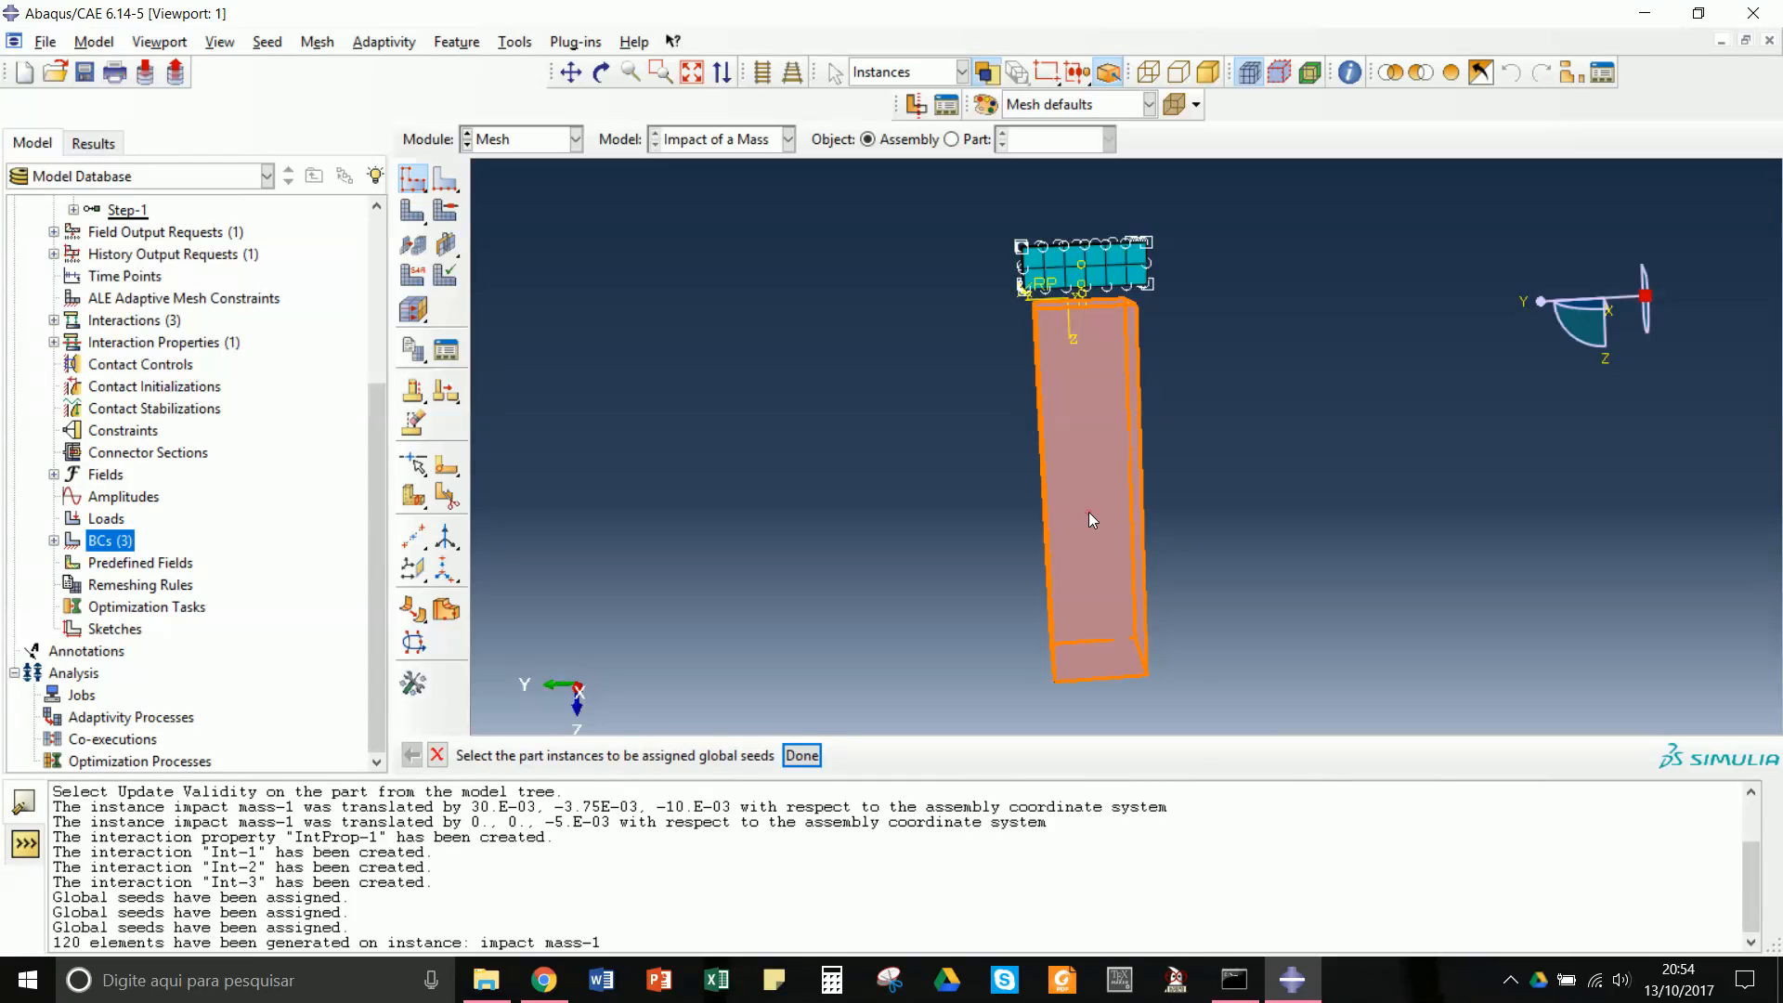
pyautogui.click(801, 754)
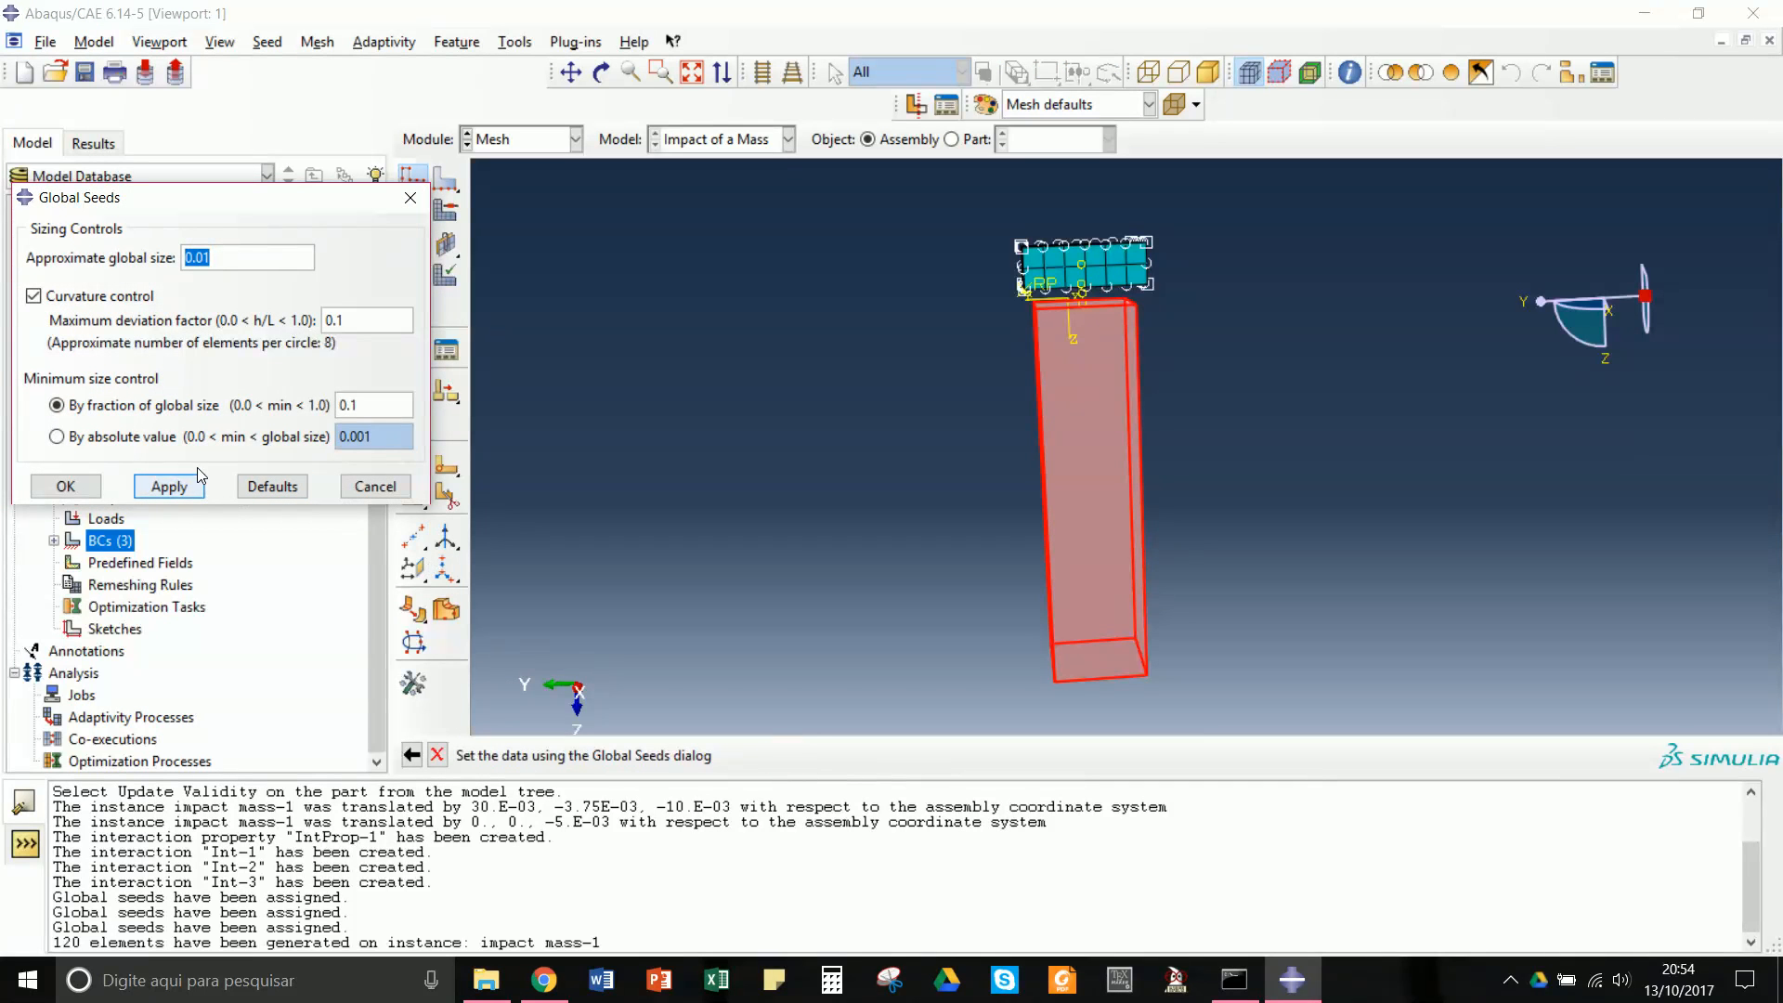
pyautogui.click(232, 254)
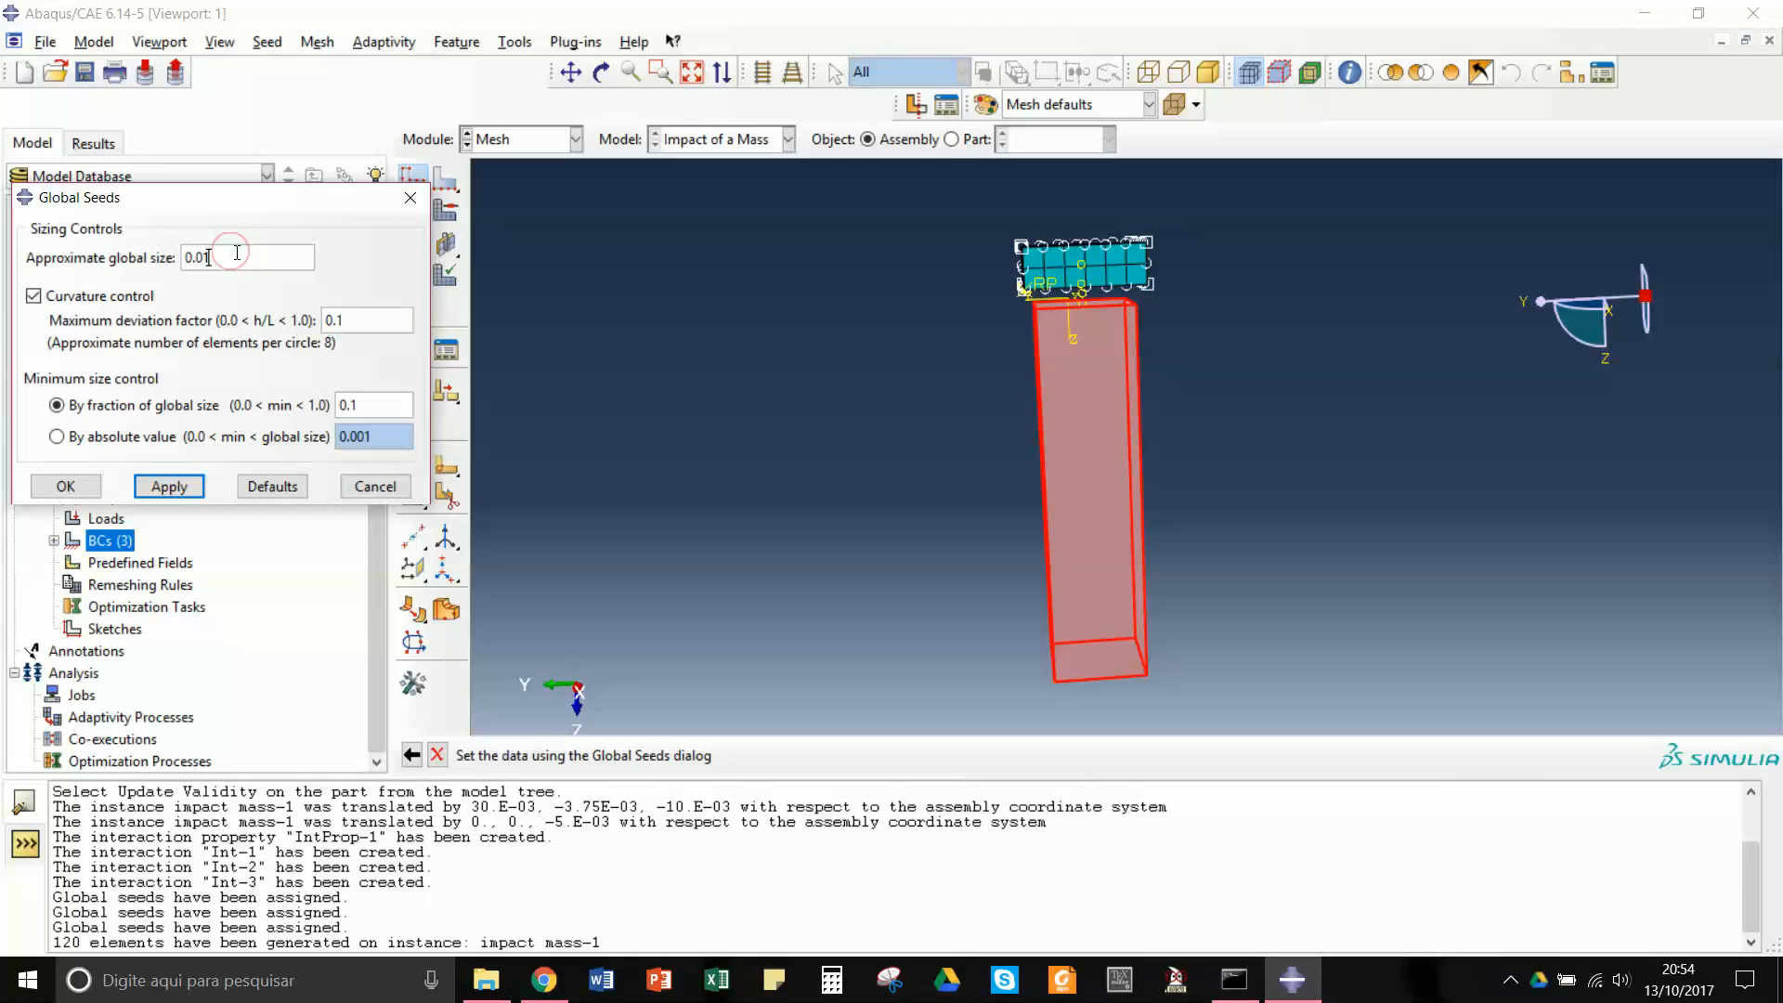
pyautogui.click(877, 401)
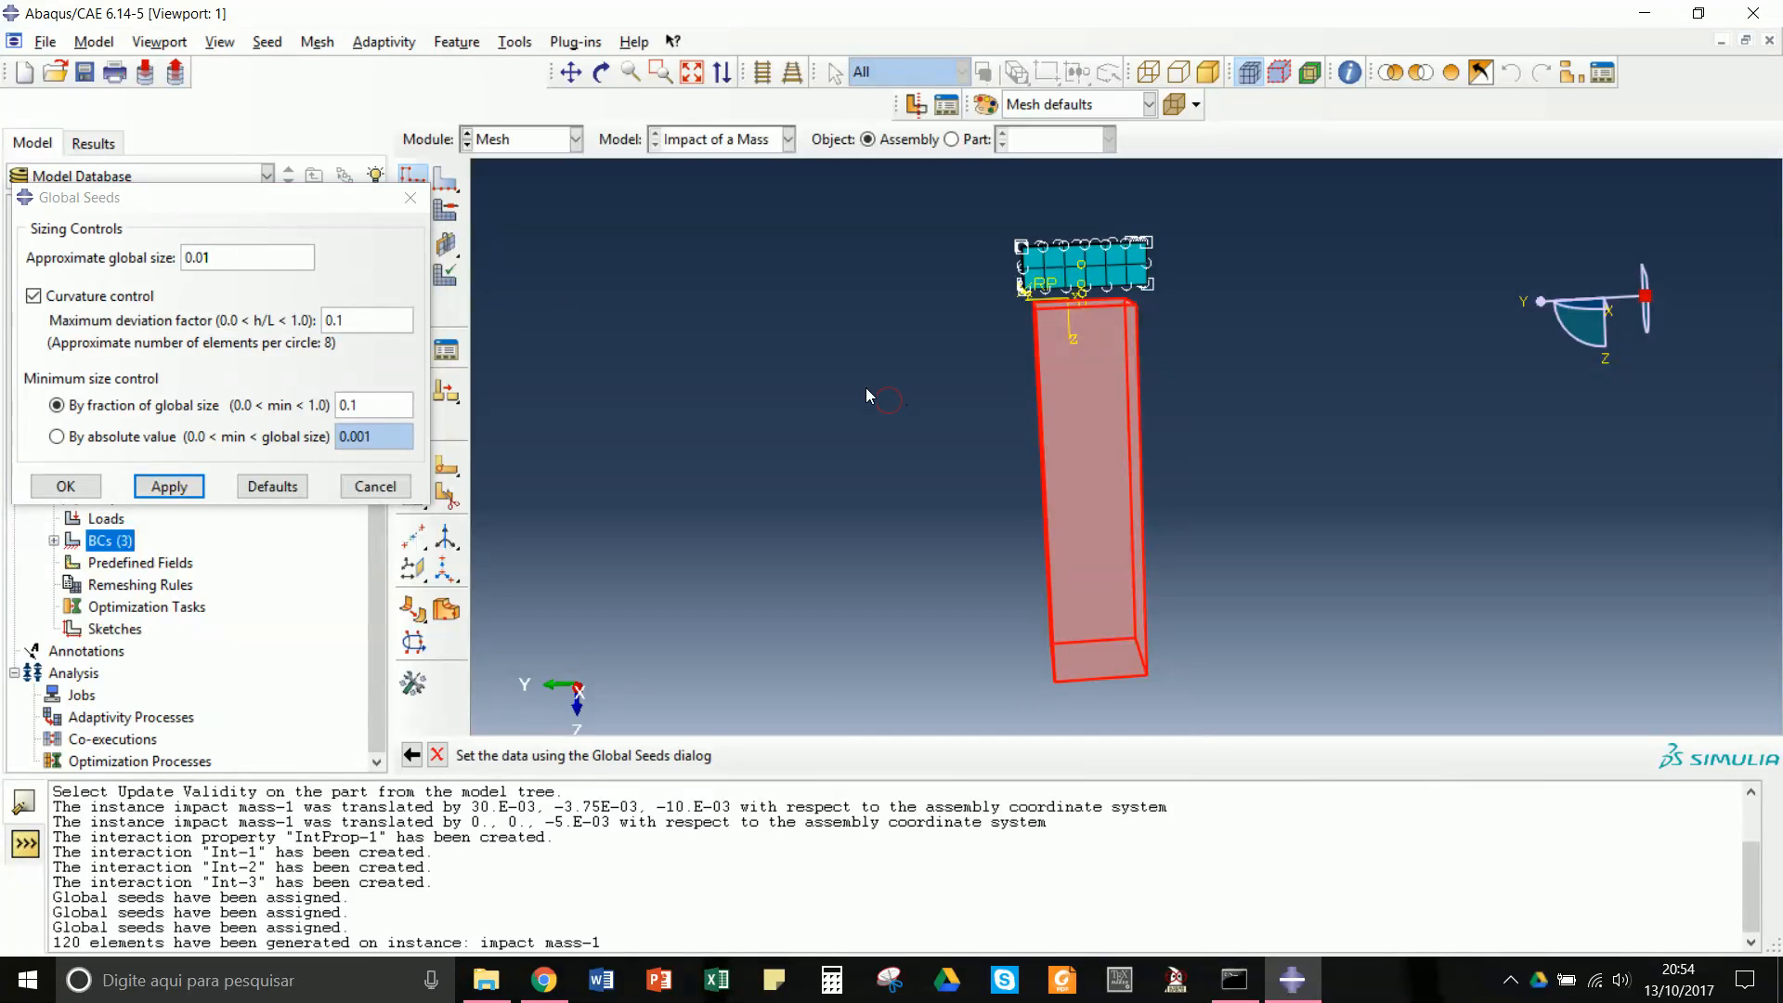
pyautogui.press('Escape')
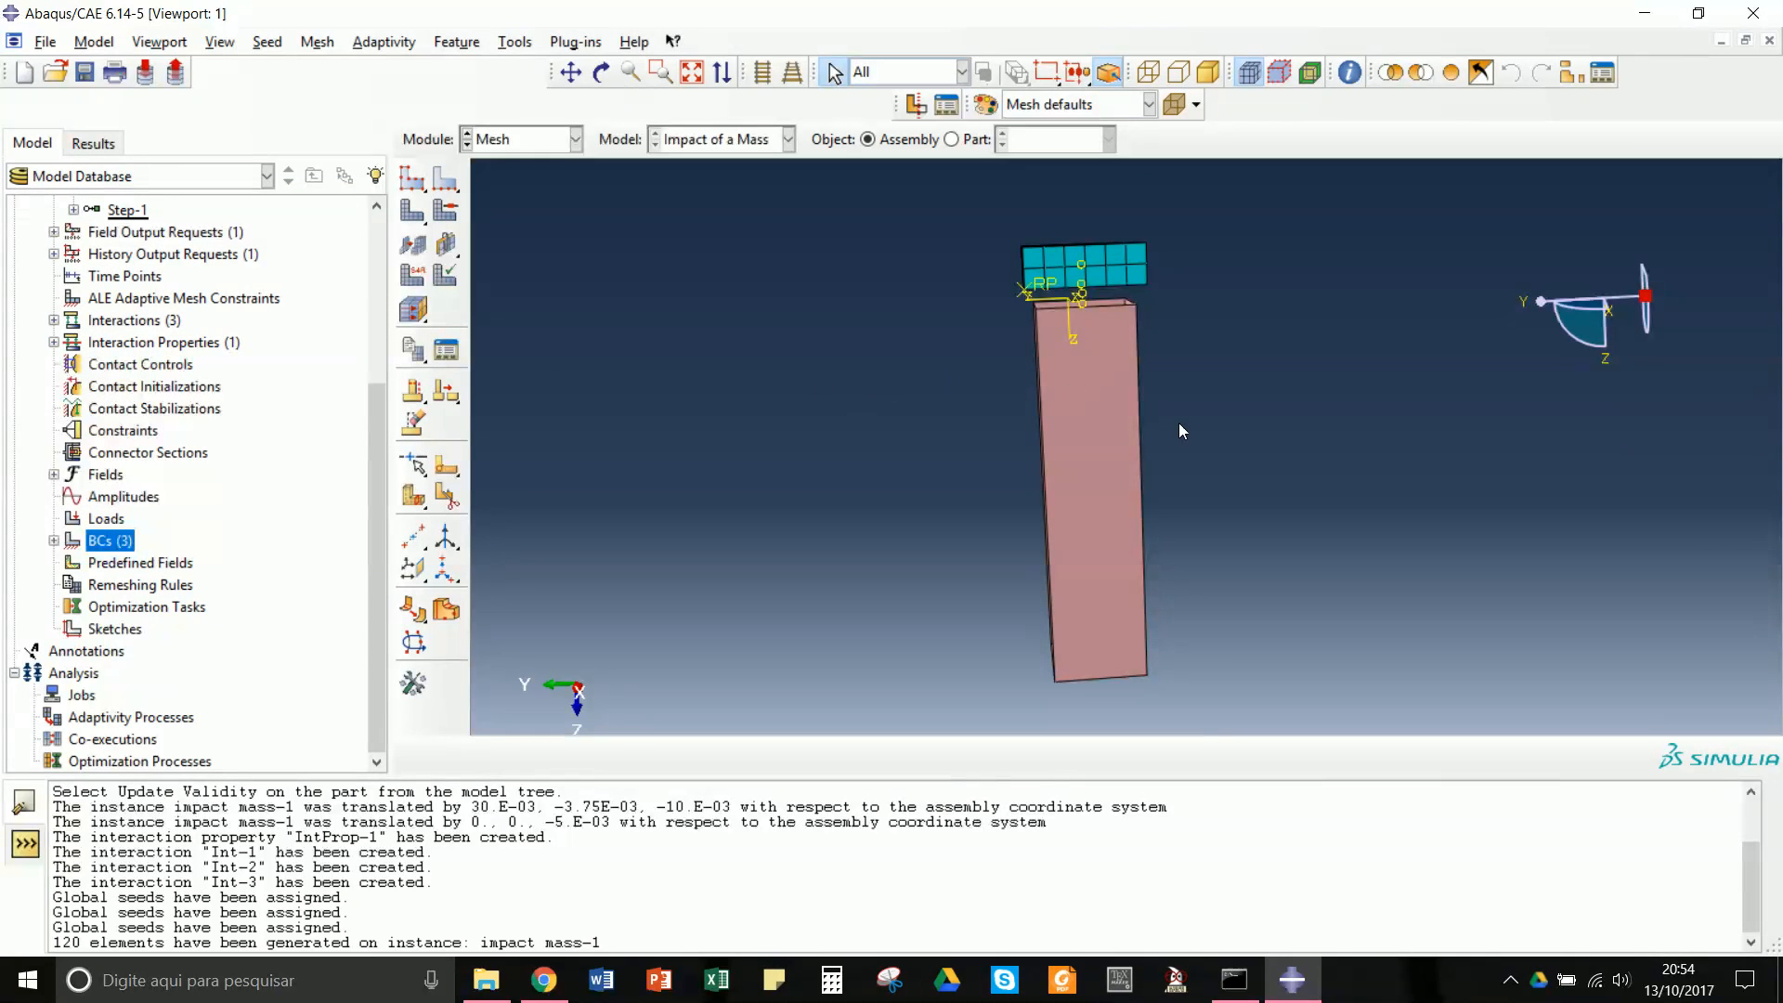
pyautogui.click(576, 141)
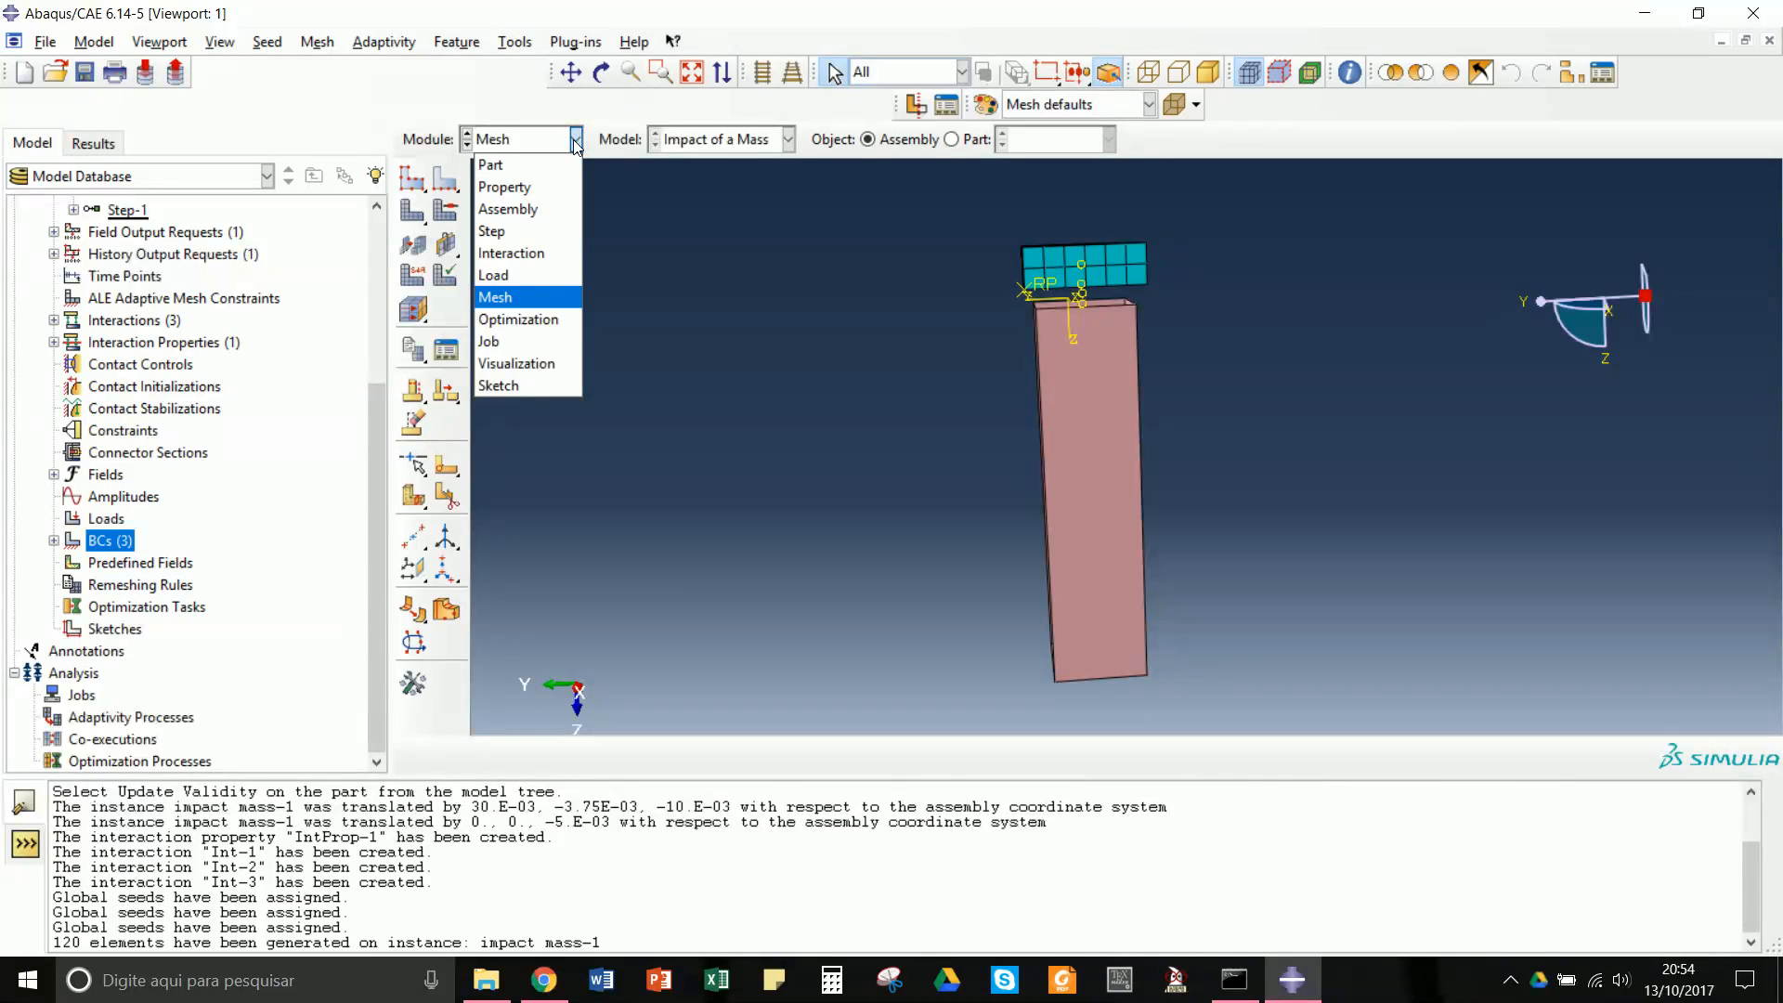
pyautogui.click(725, 212)
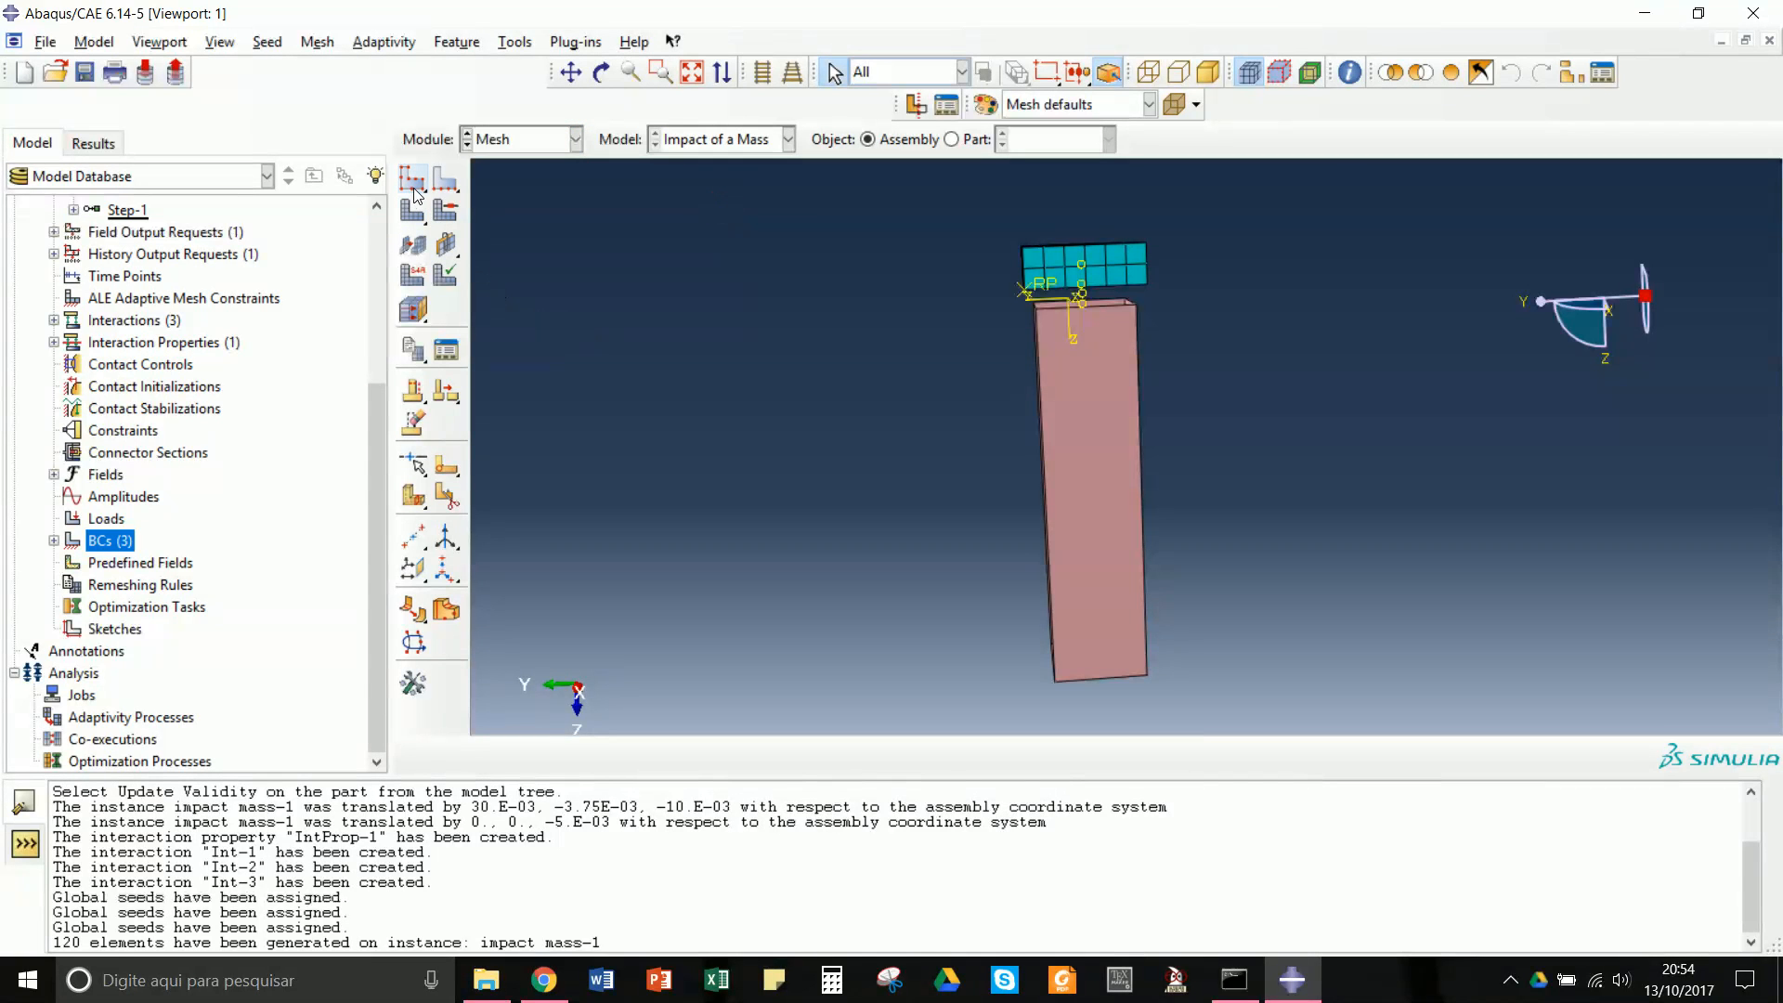
pyautogui.click(950, 139)
pyautogui.click(867, 139)
# - Assign global seeds with an approximate size of 0.005 to the tube instance in the assembly
pyautogui.click(413, 179)
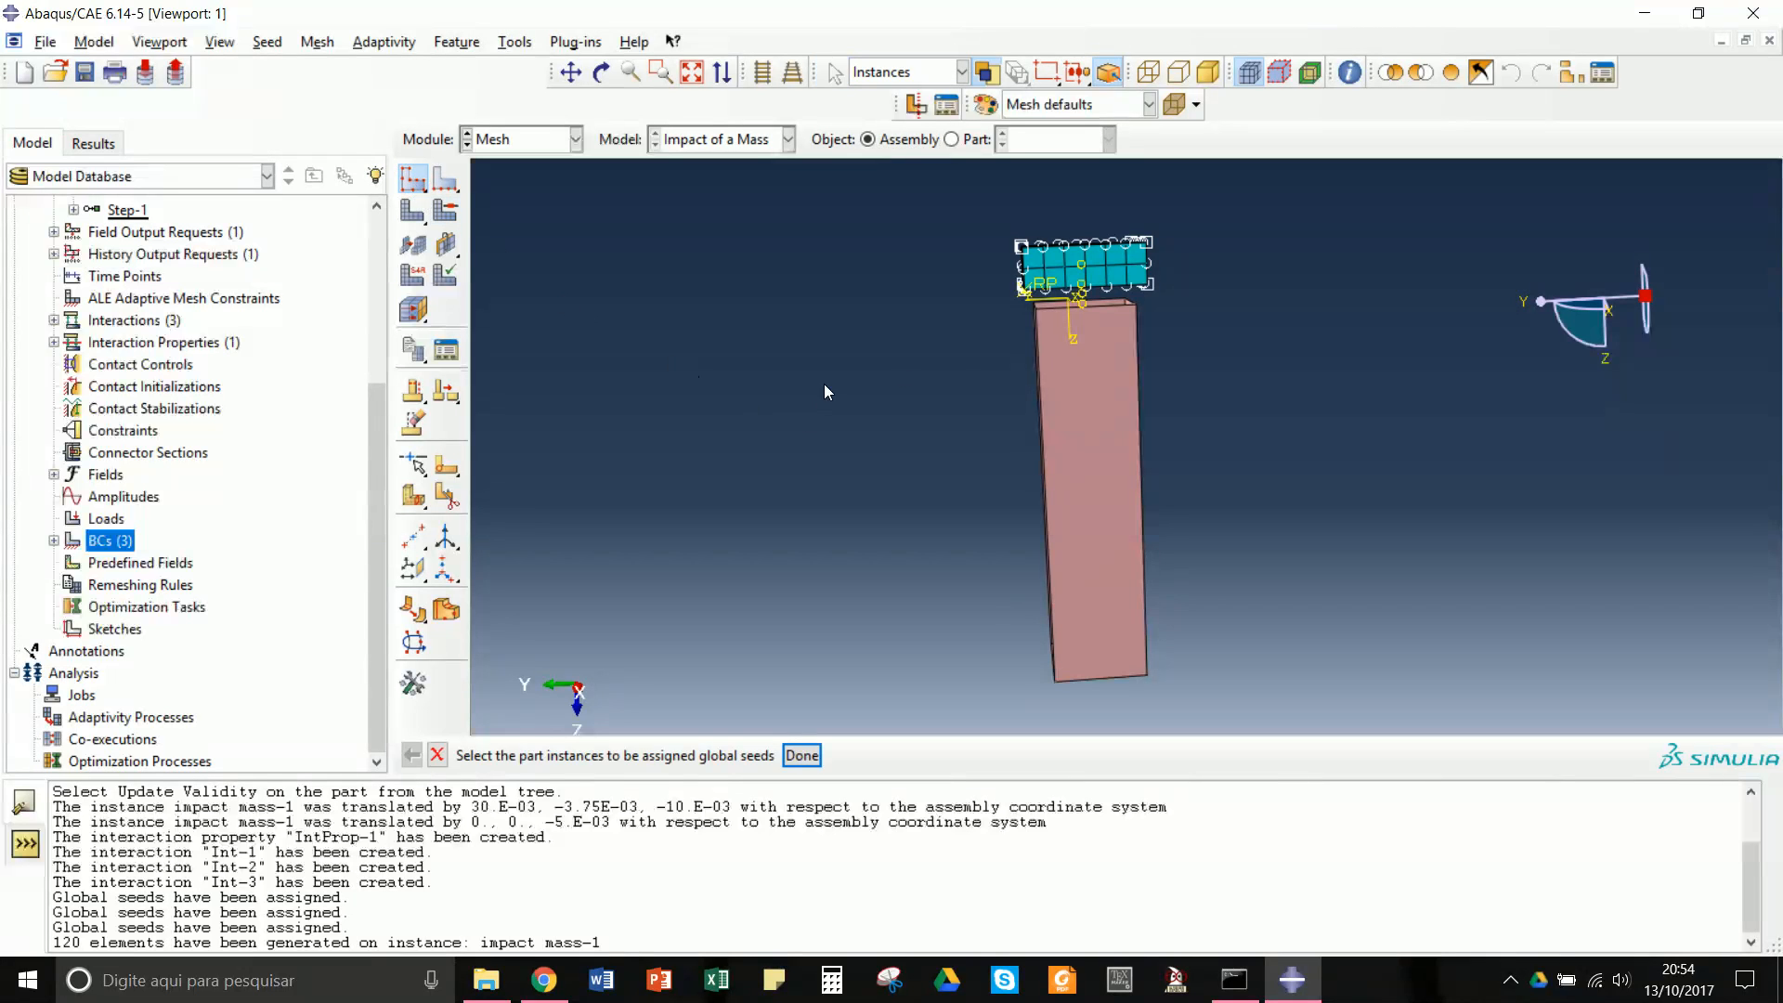
pyautogui.moveTo(943, 315); pyautogui.dragTo(1287, 696)
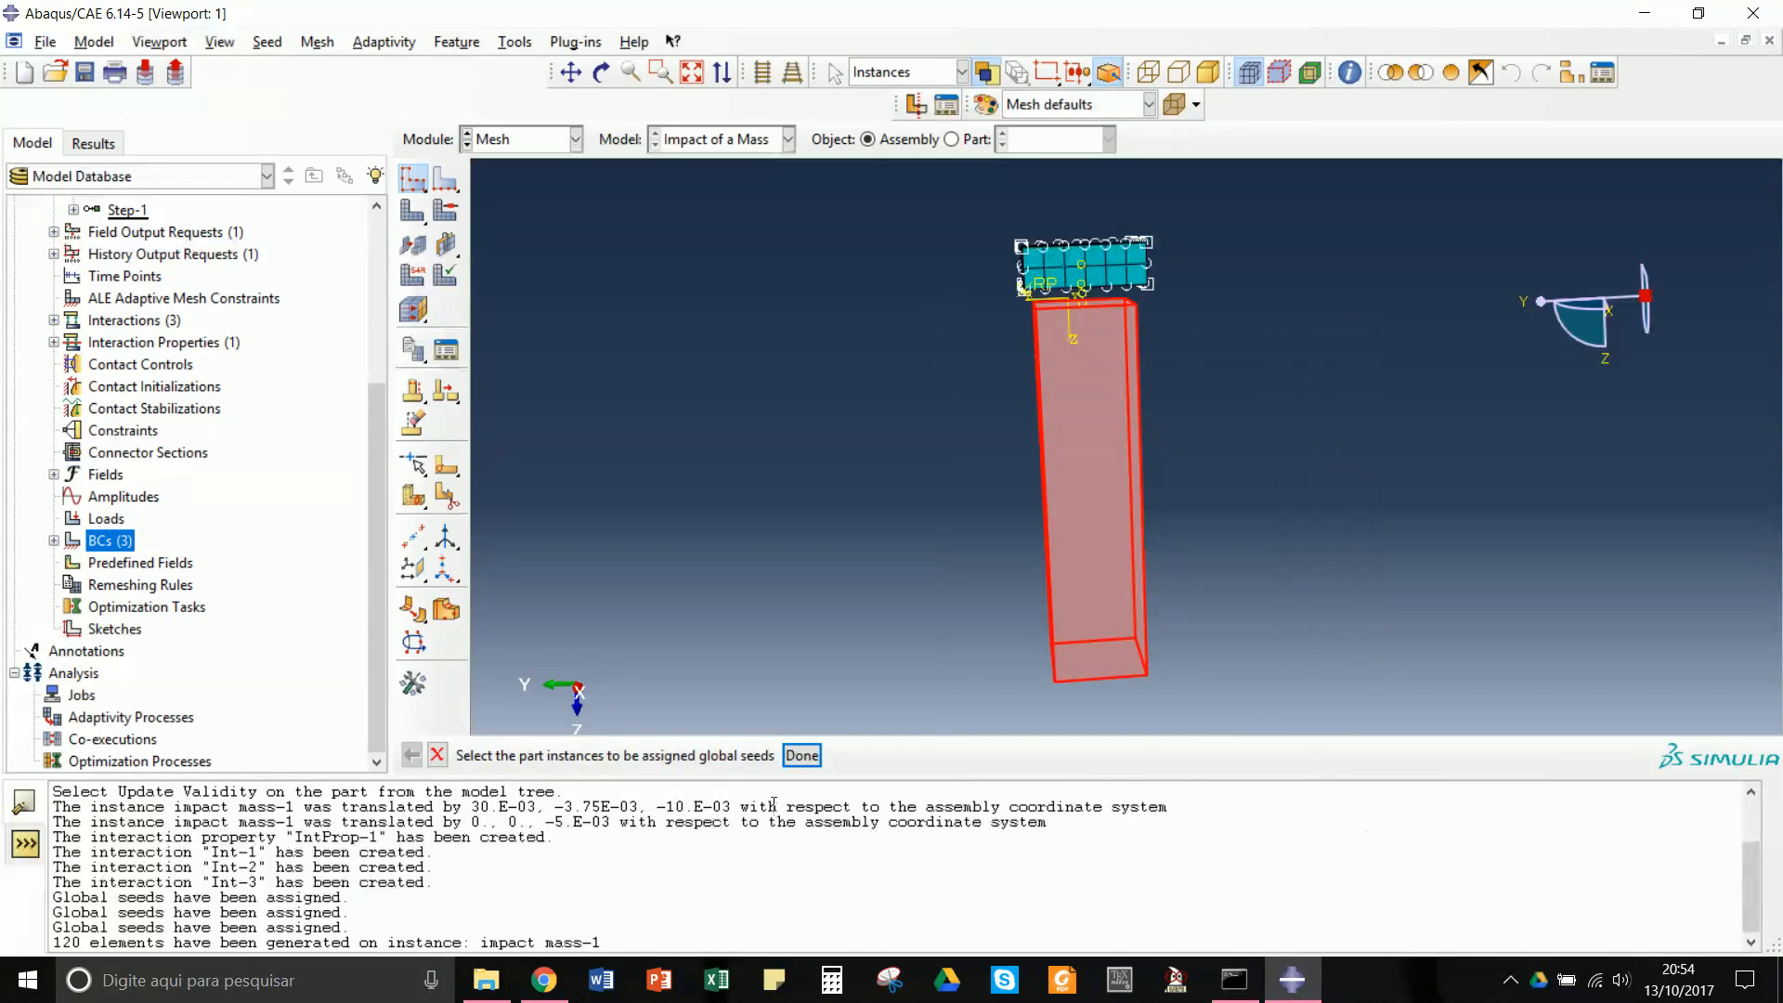
pyautogui.click(800, 754)
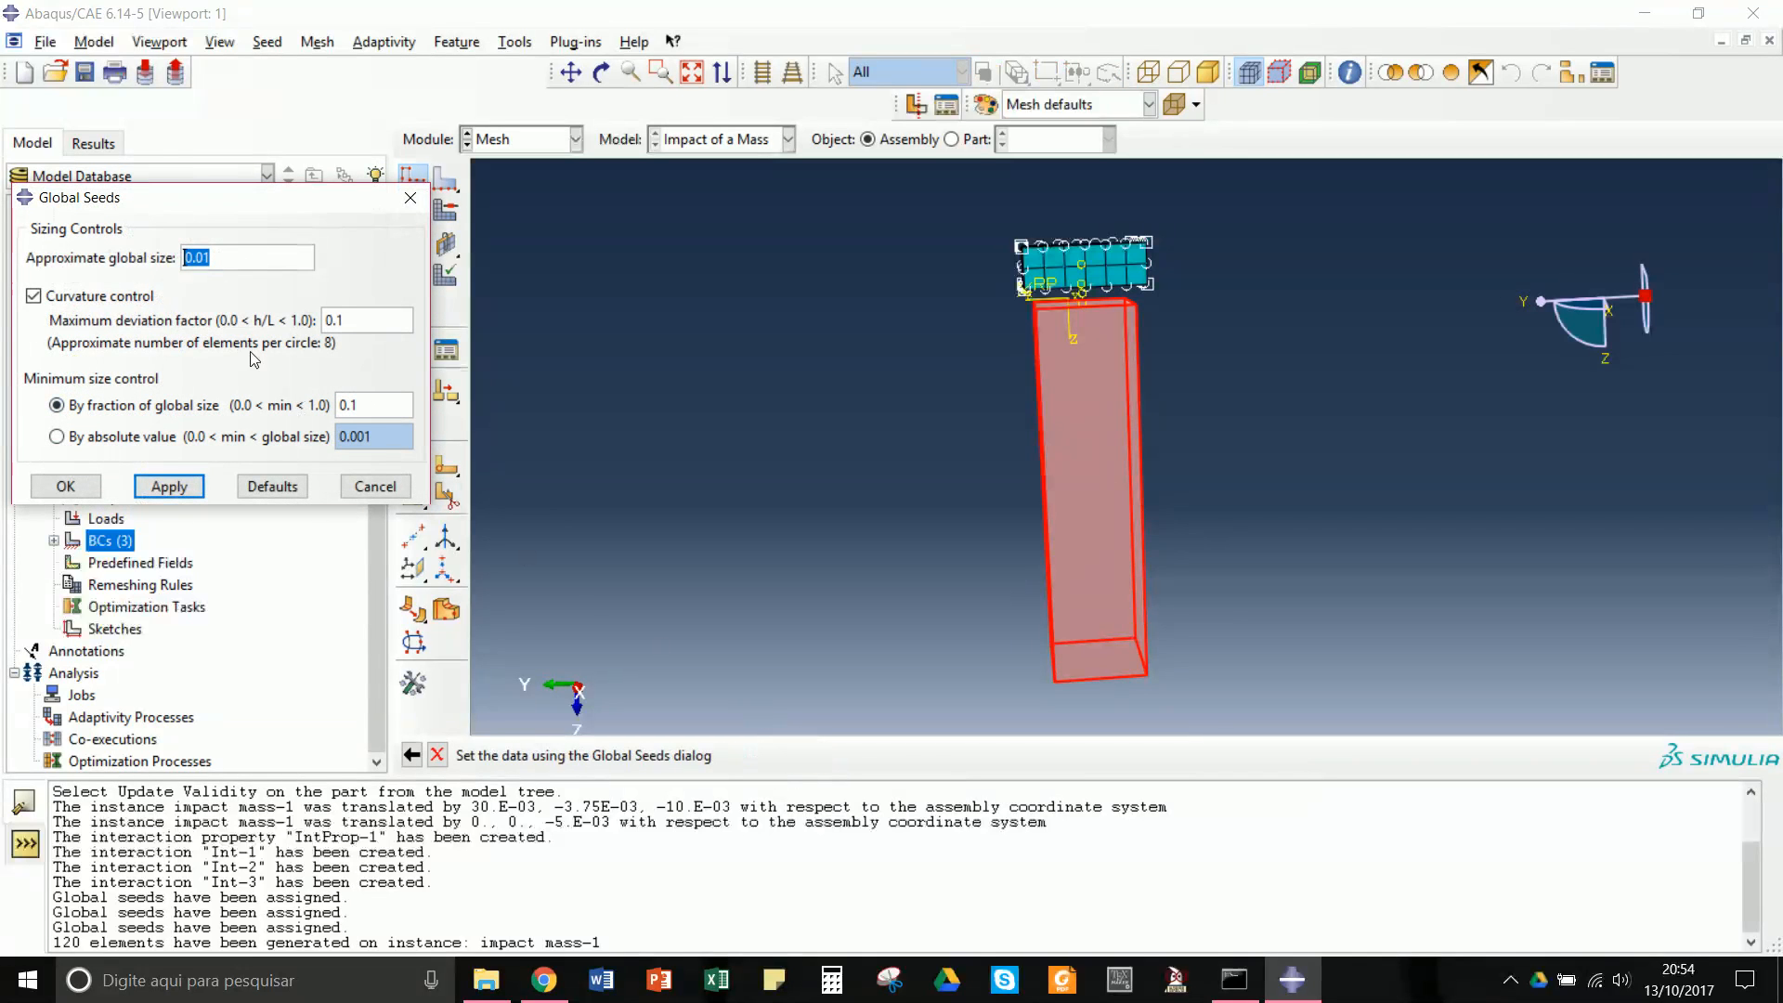
pyautogui.click(240, 258)
pyautogui.press('BackSpace')
pyautogui.click(156, 483)
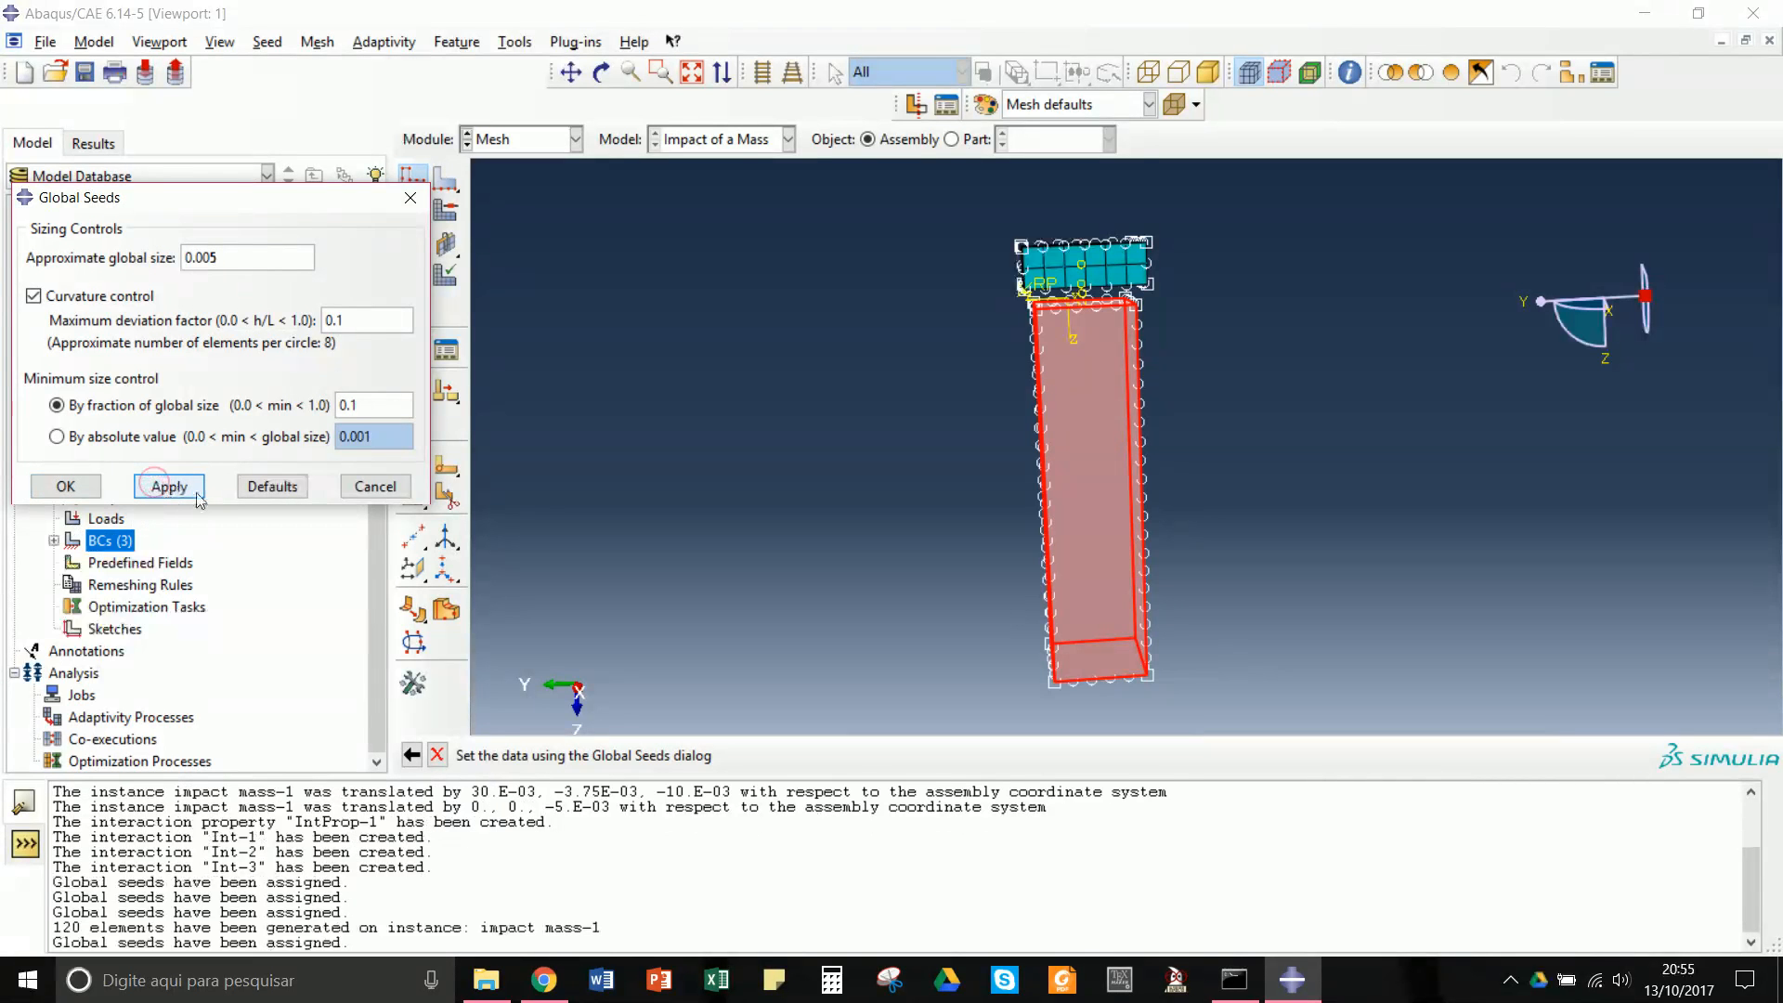
pyautogui.click(66, 487)
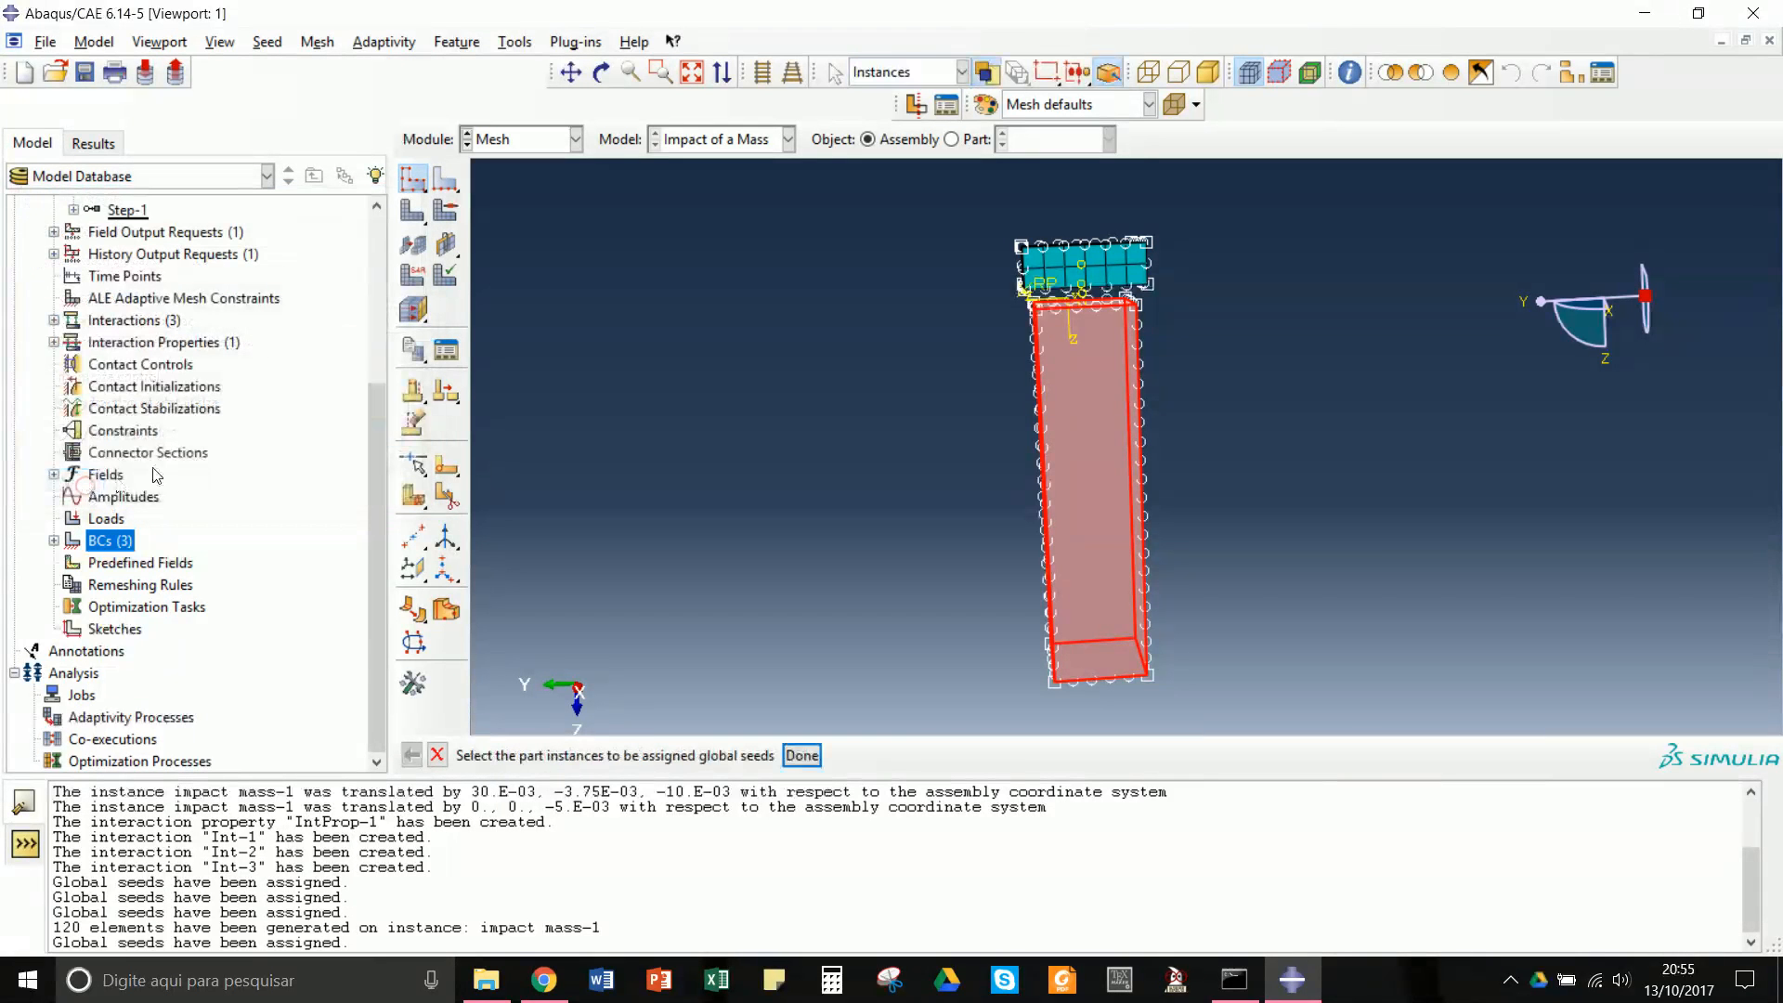
# - Mesh the tube instance
pyautogui.click(413, 216)
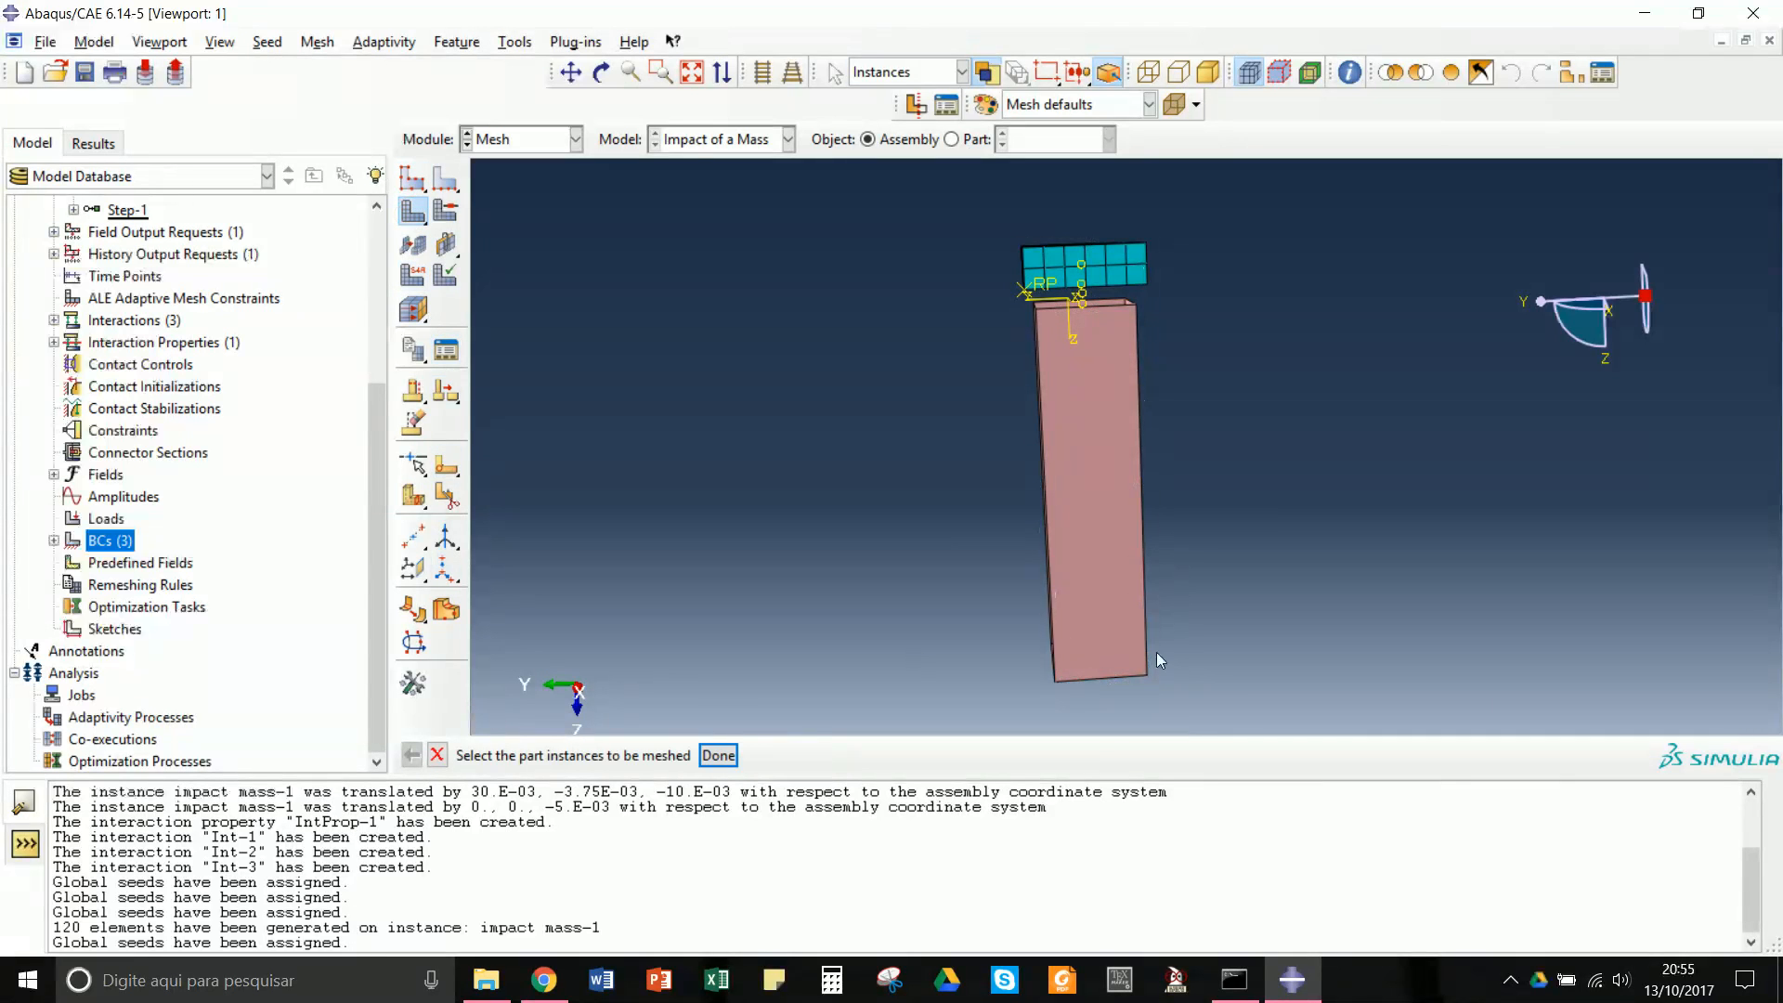
pyautogui.moveTo(1213, 691); pyautogui.dragTo(922, 309)
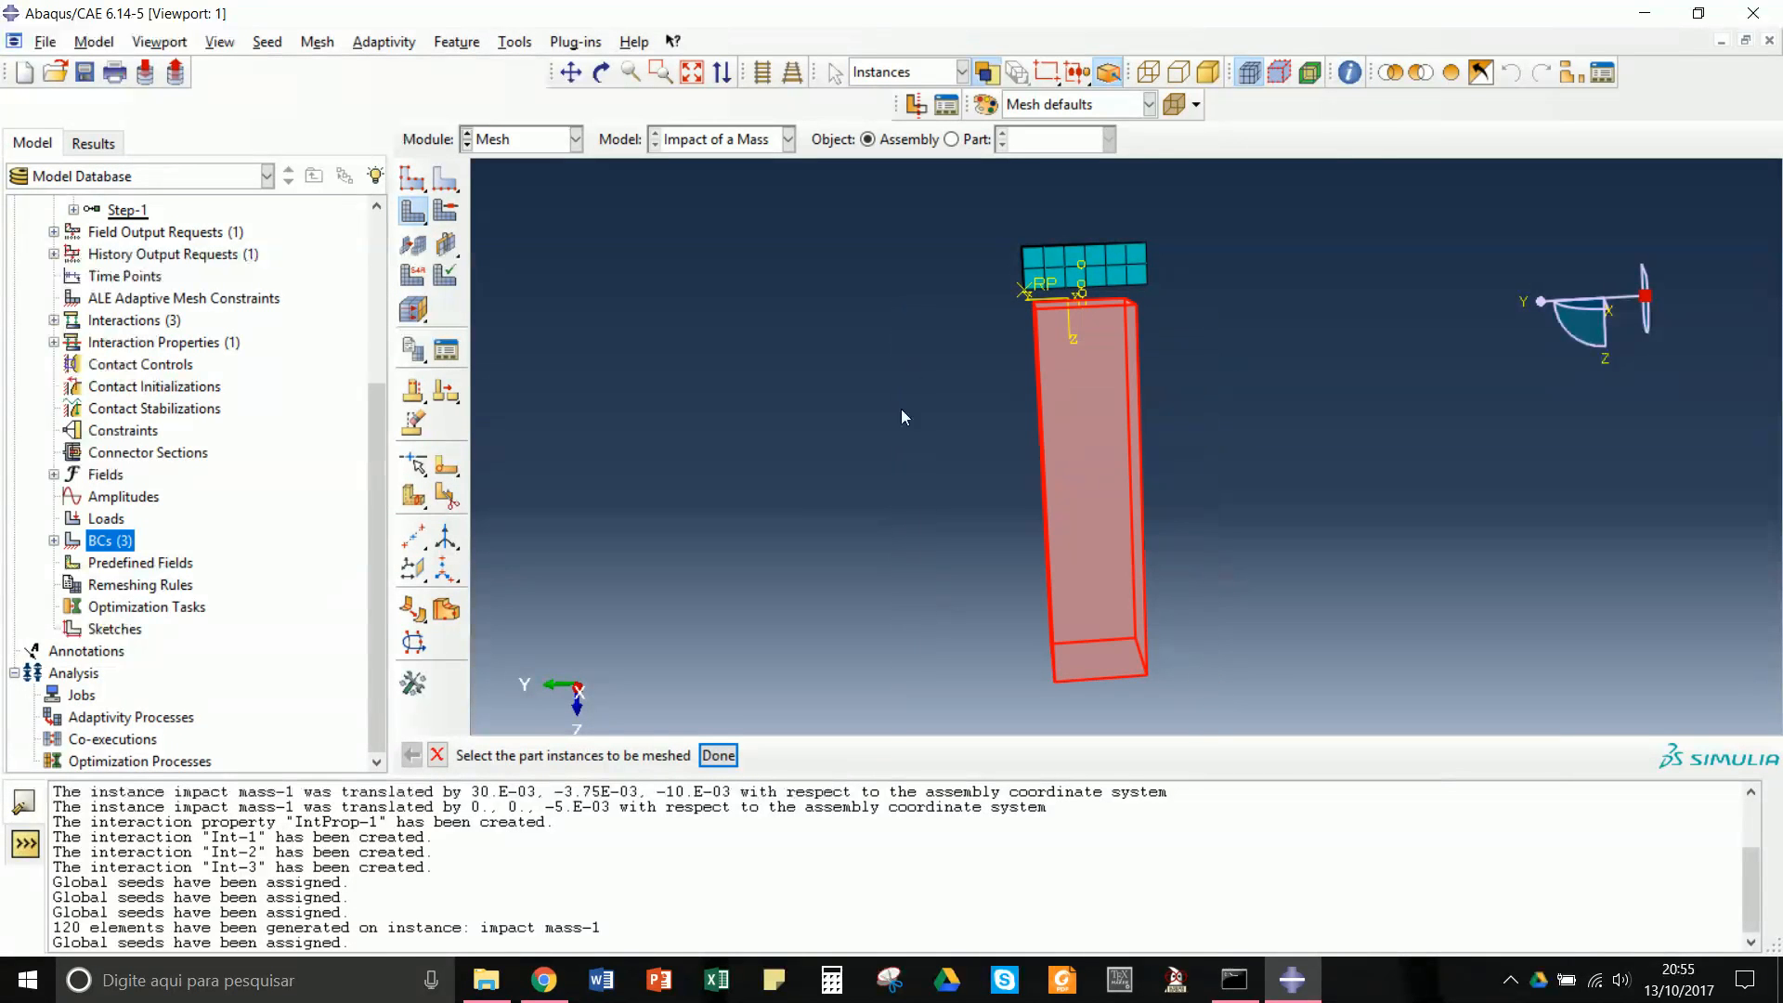
pyautogui.click(718, 756)
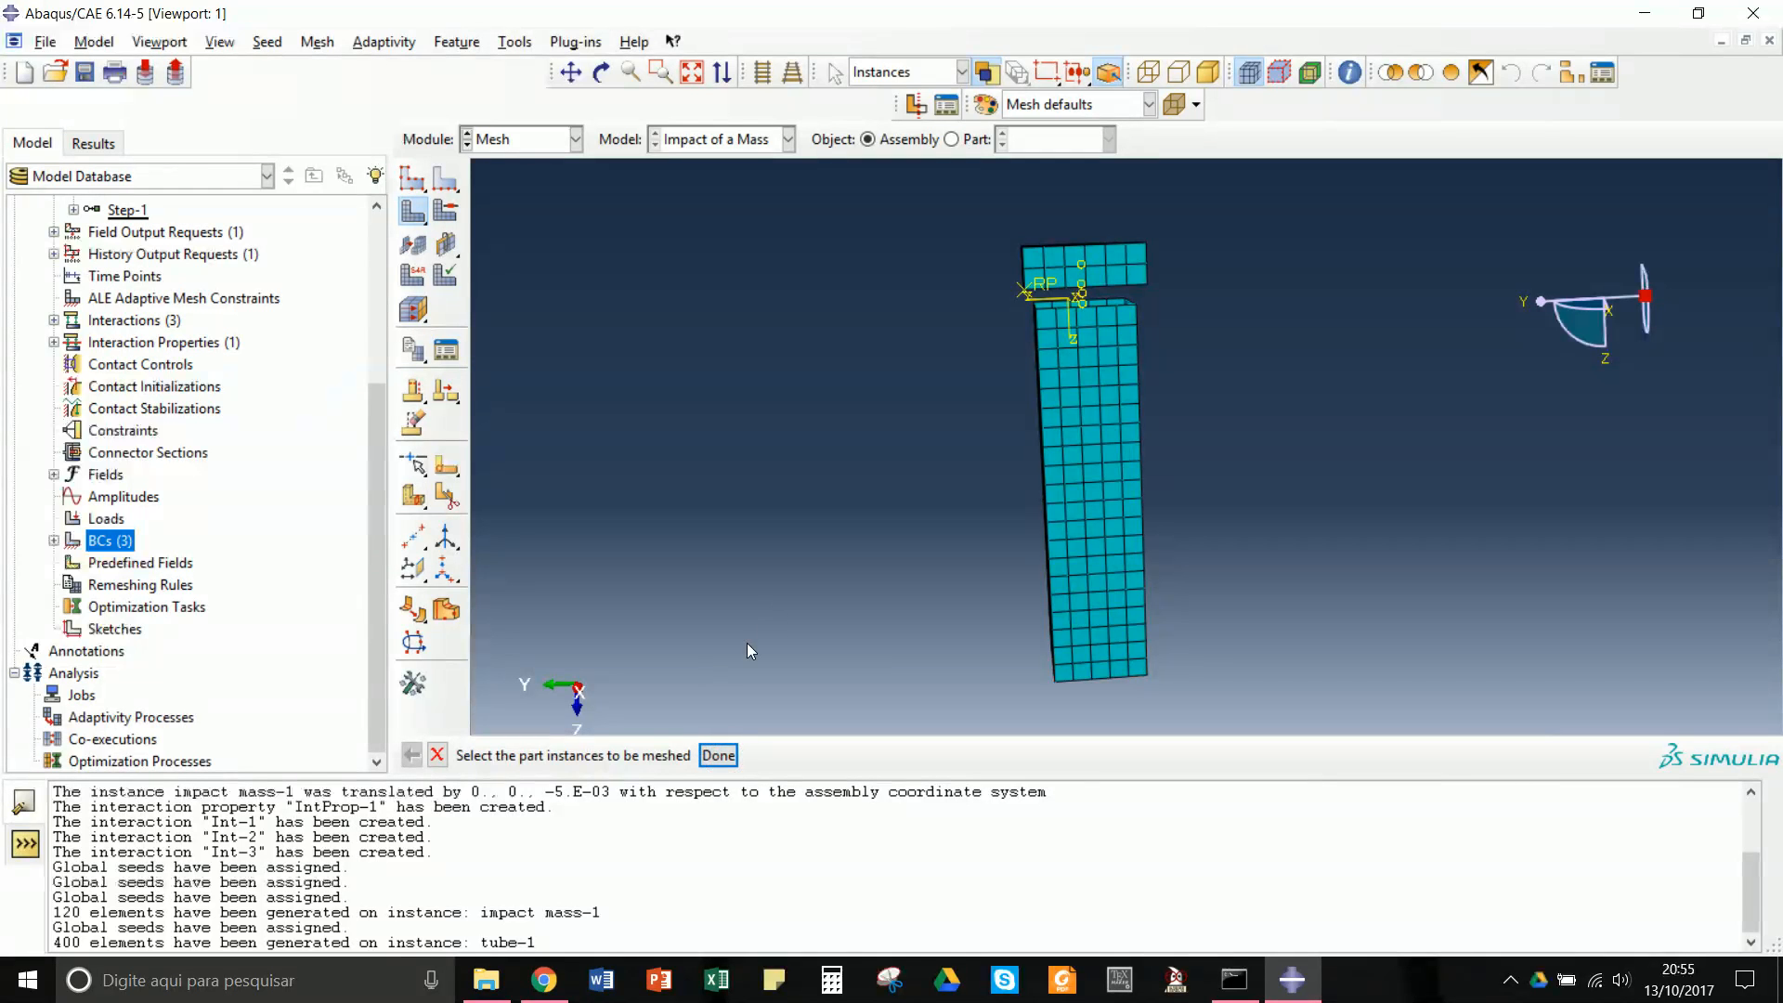
# - Assign linear S4R shell elements with reduced integration from the Explicit element library to all faces of the tube
pyautogui.click(416, 278)
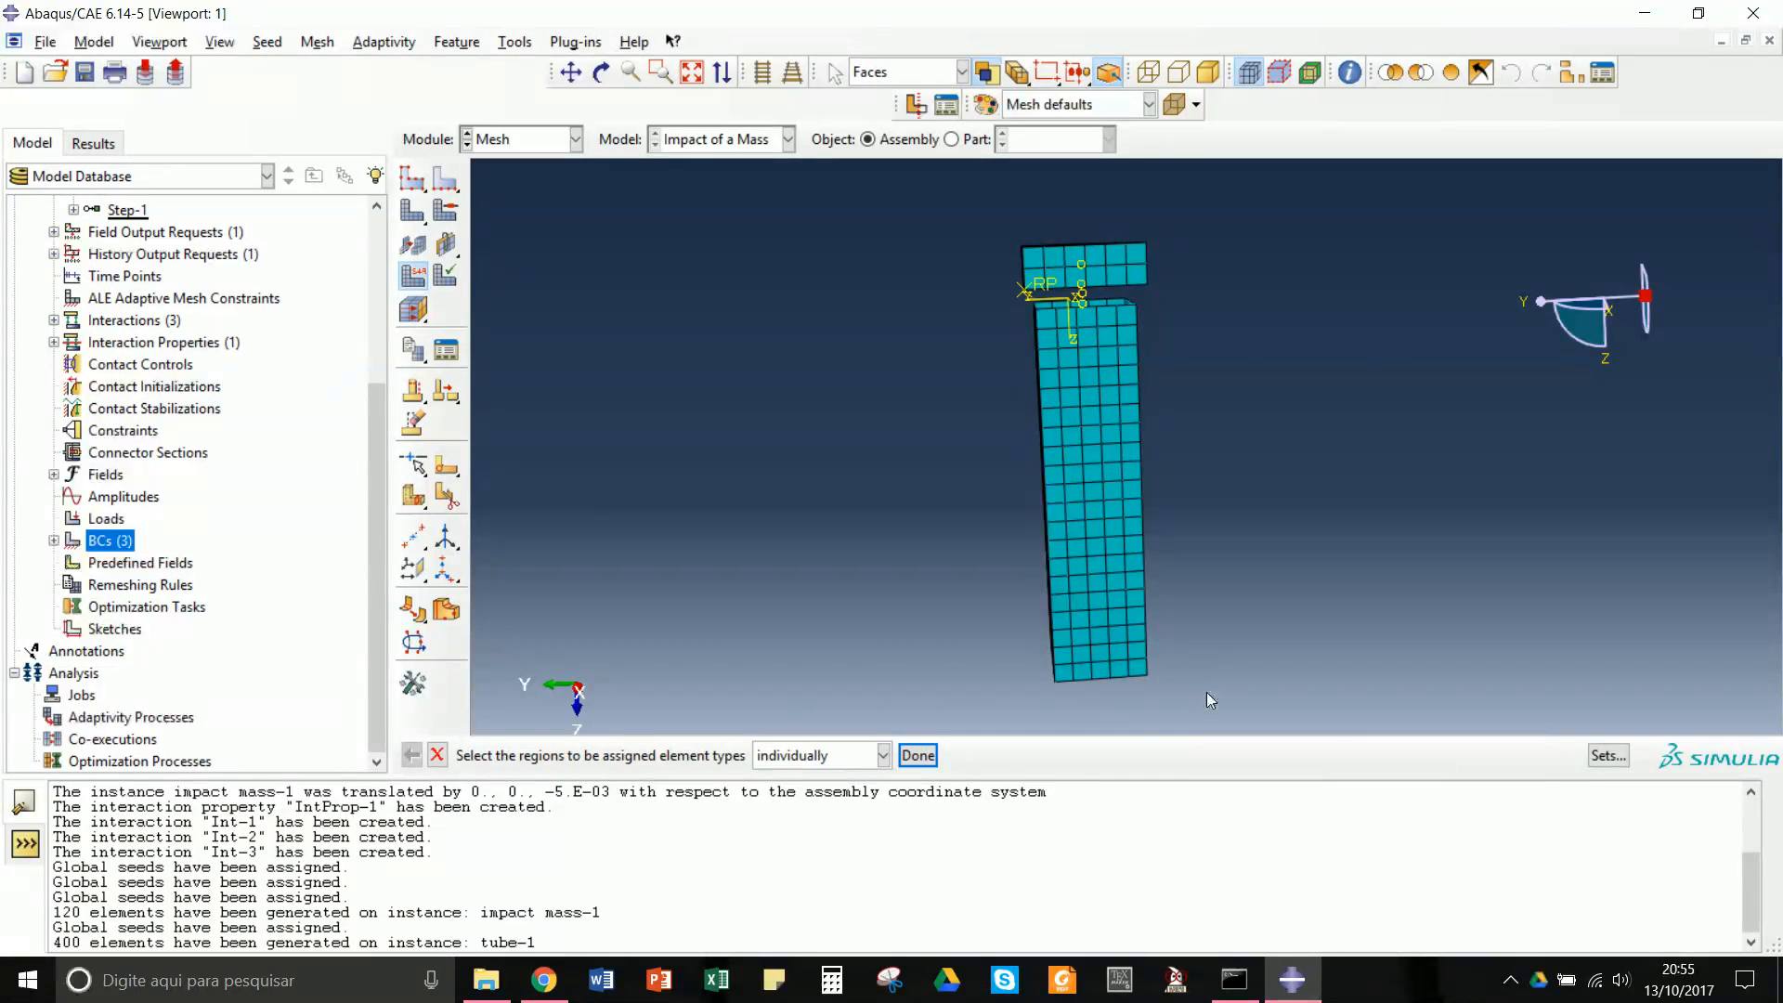
pyautogui.moveTo(1144, 663); pyautogui.dragTo(905, 309)
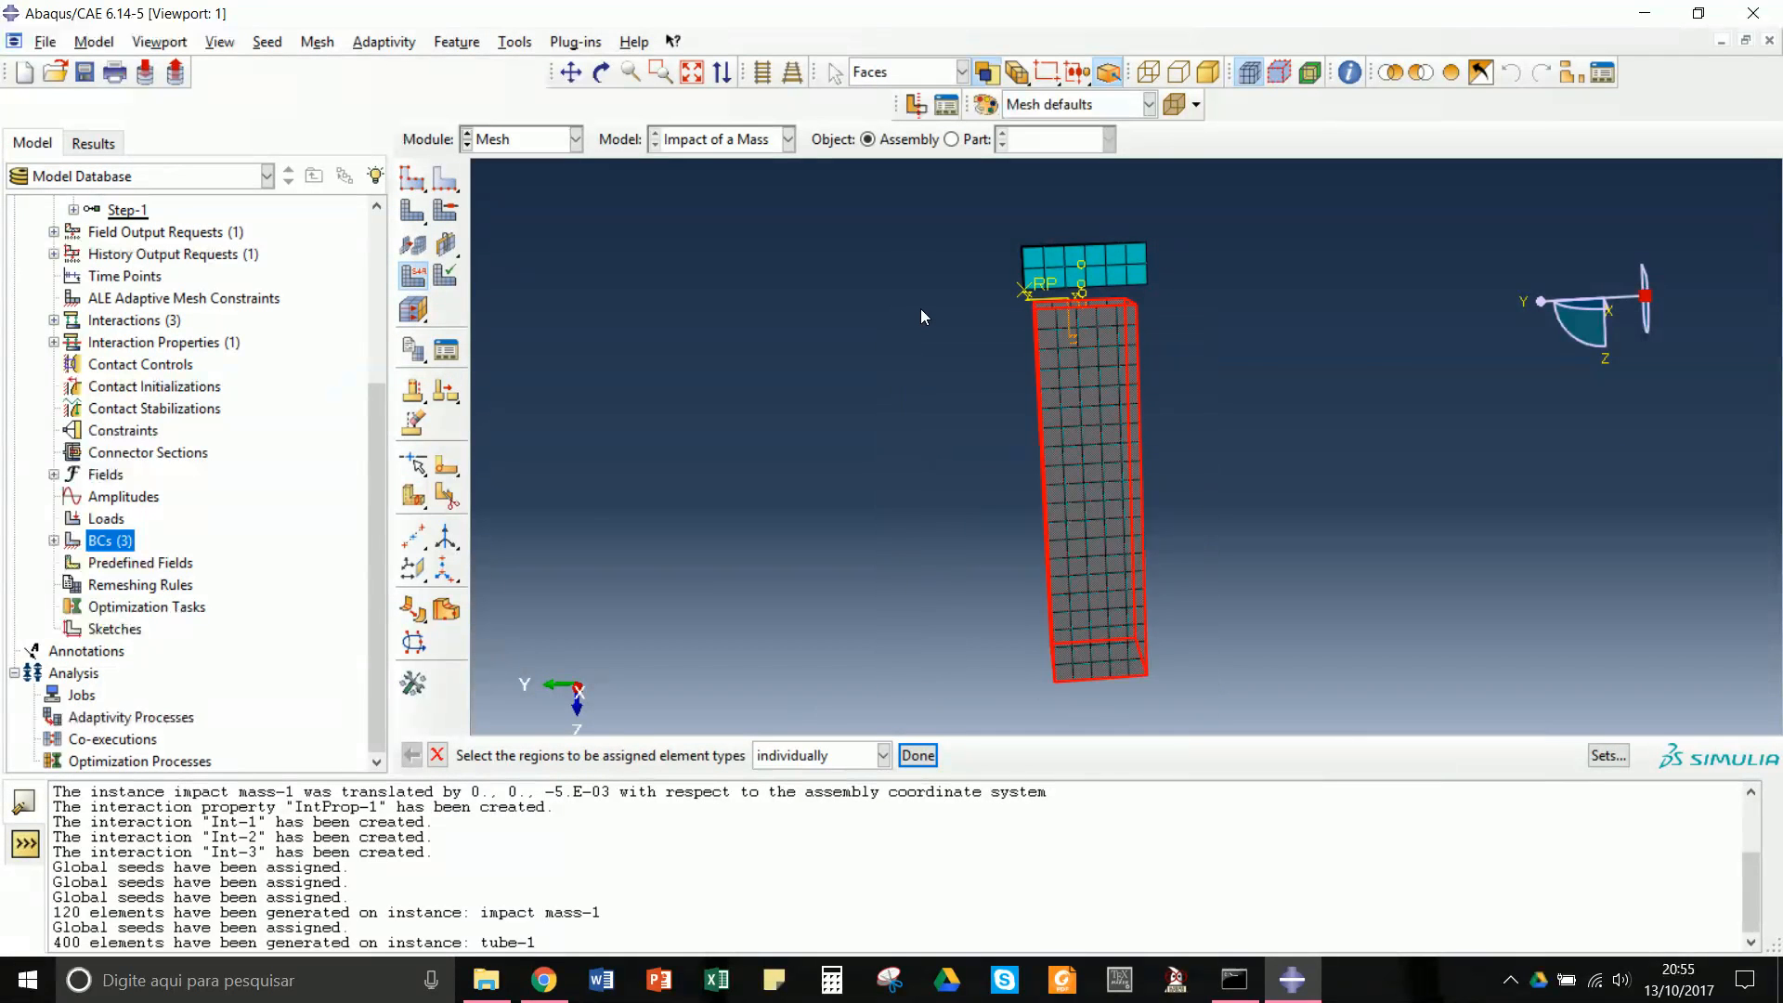
pyautogui.click(917, 755)
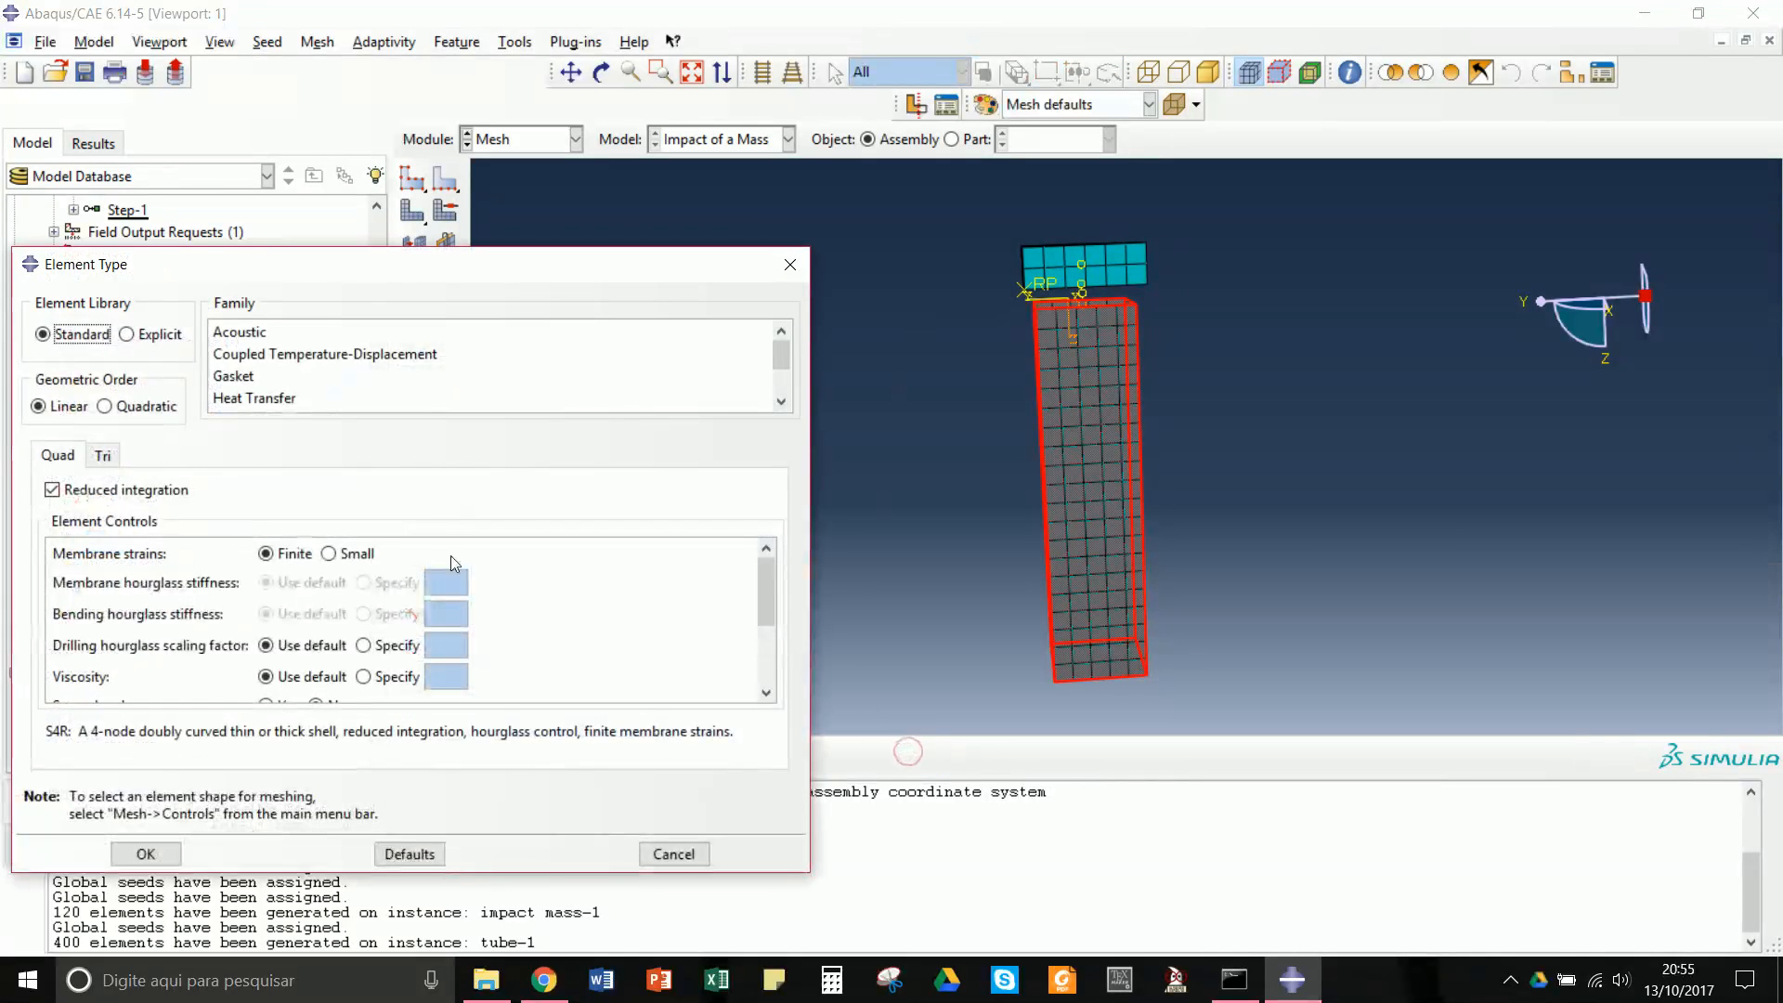
pyautogui.click(126, 335)
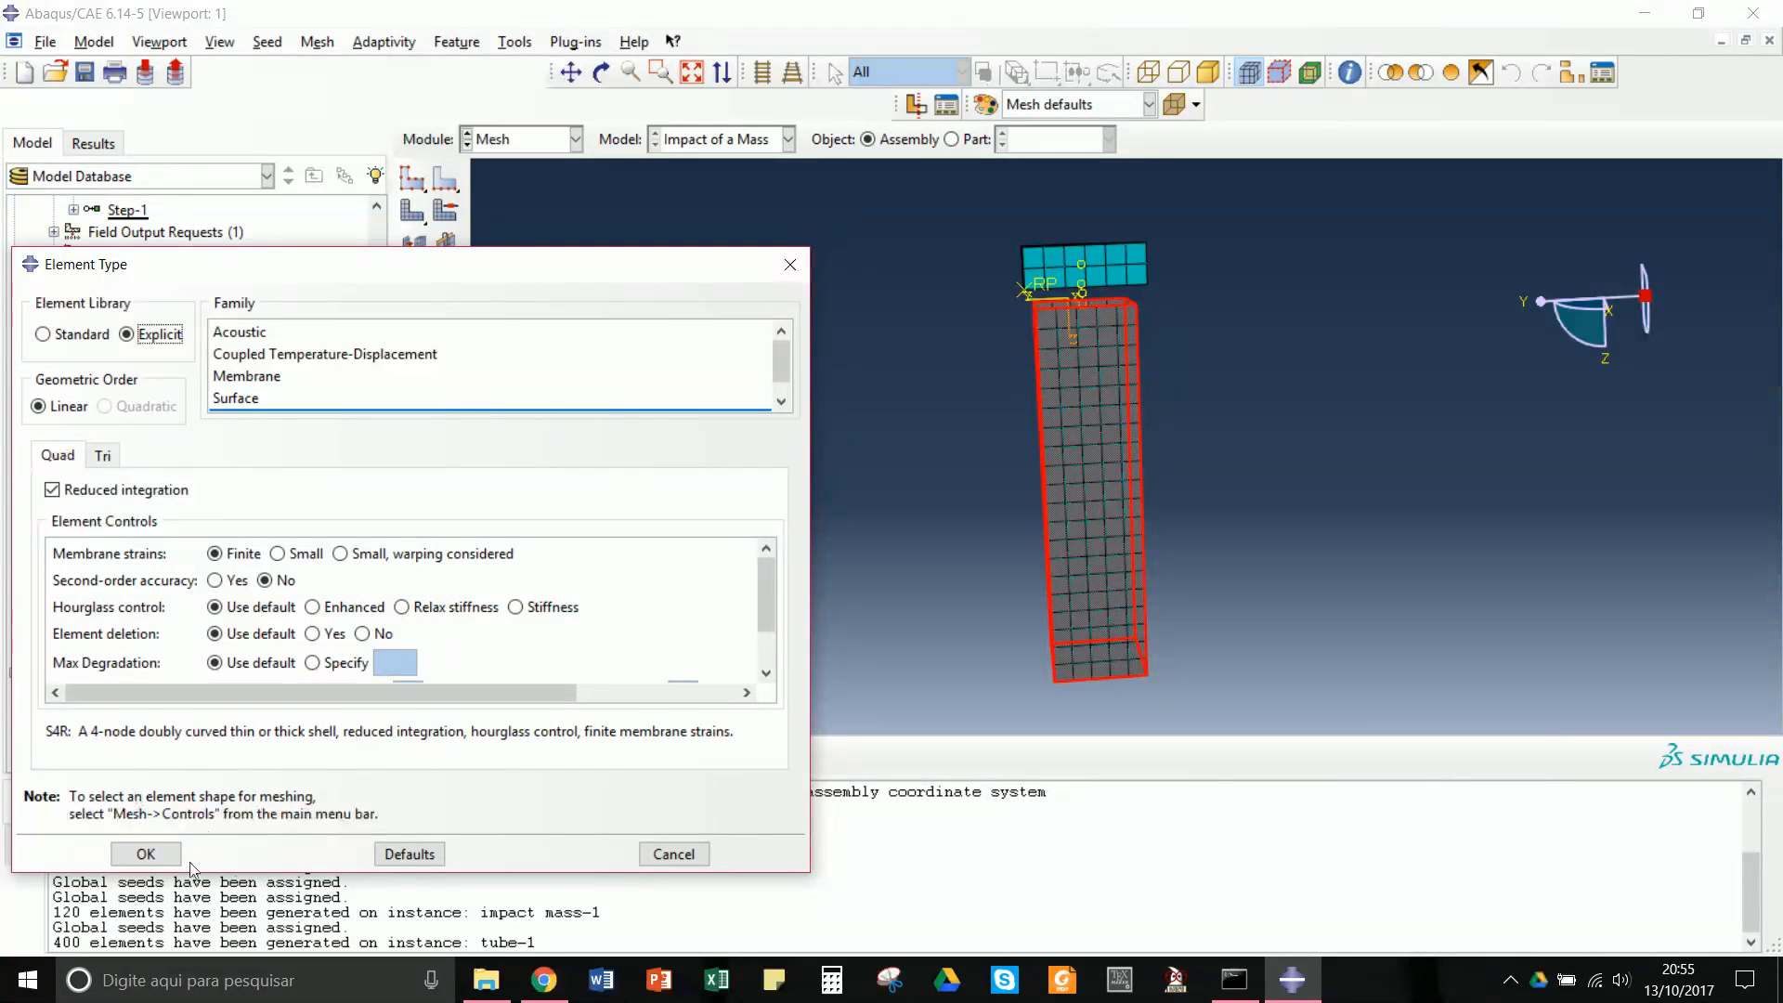
pyautogui.click(145, 852)
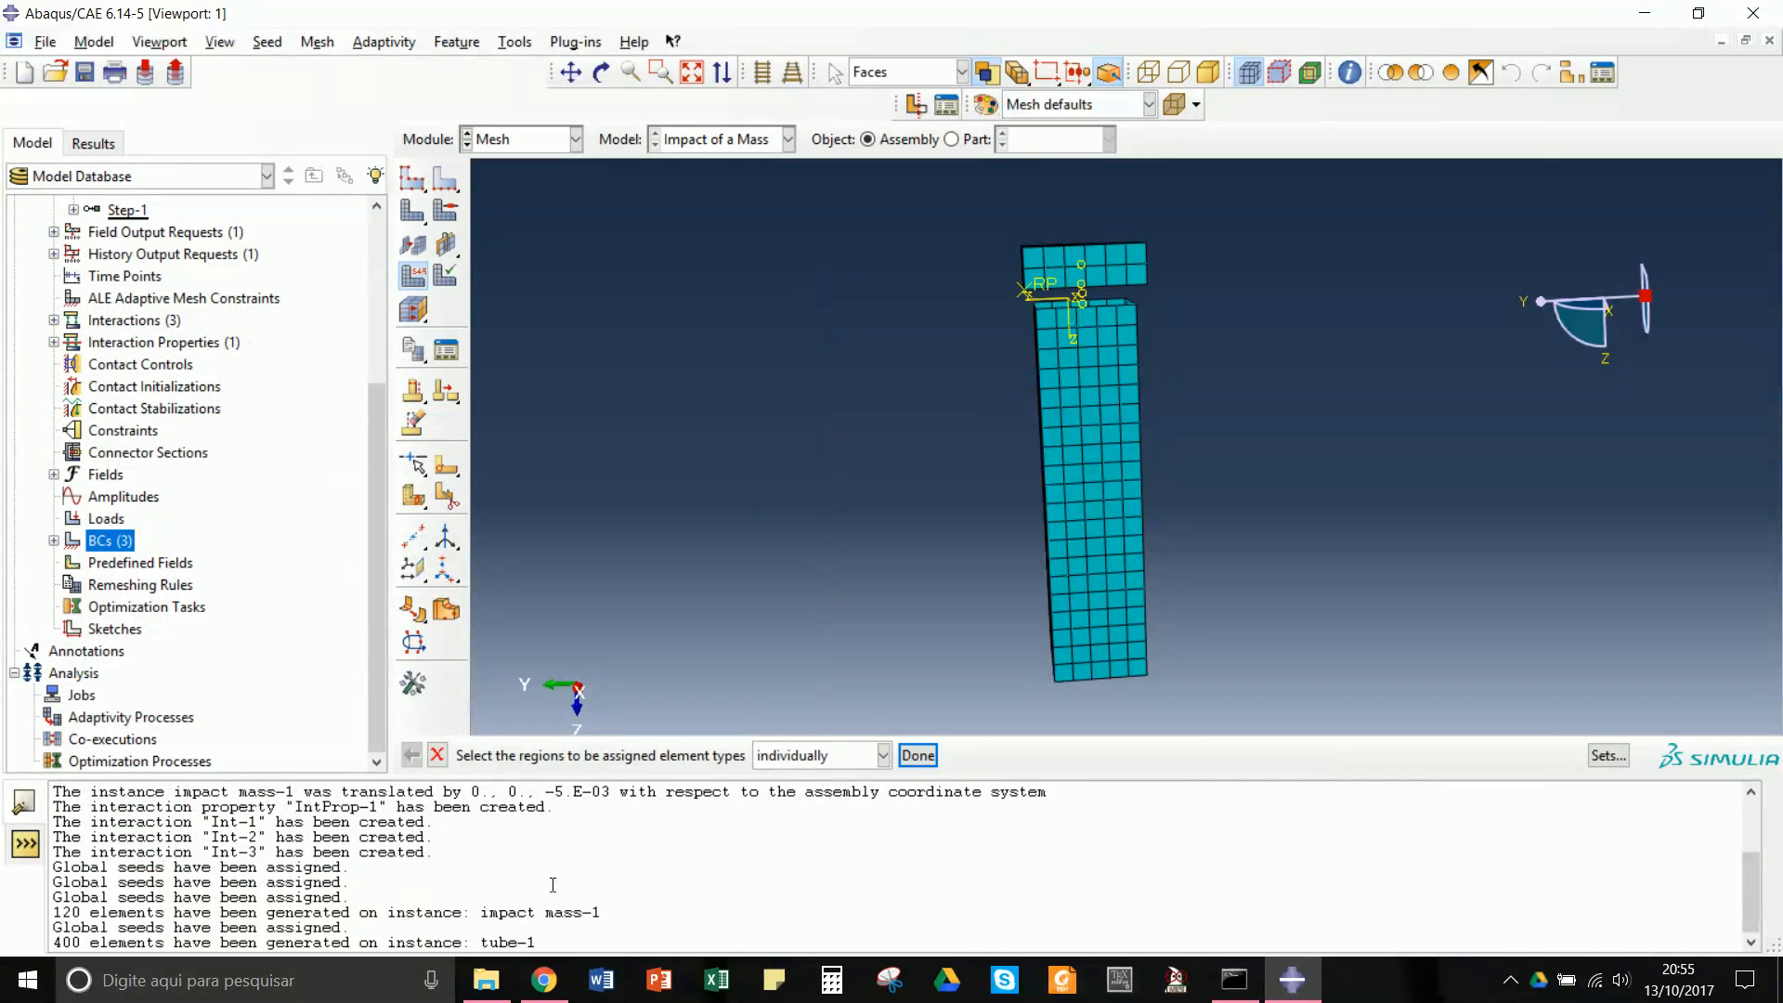
pyautogui.click(576, 139)
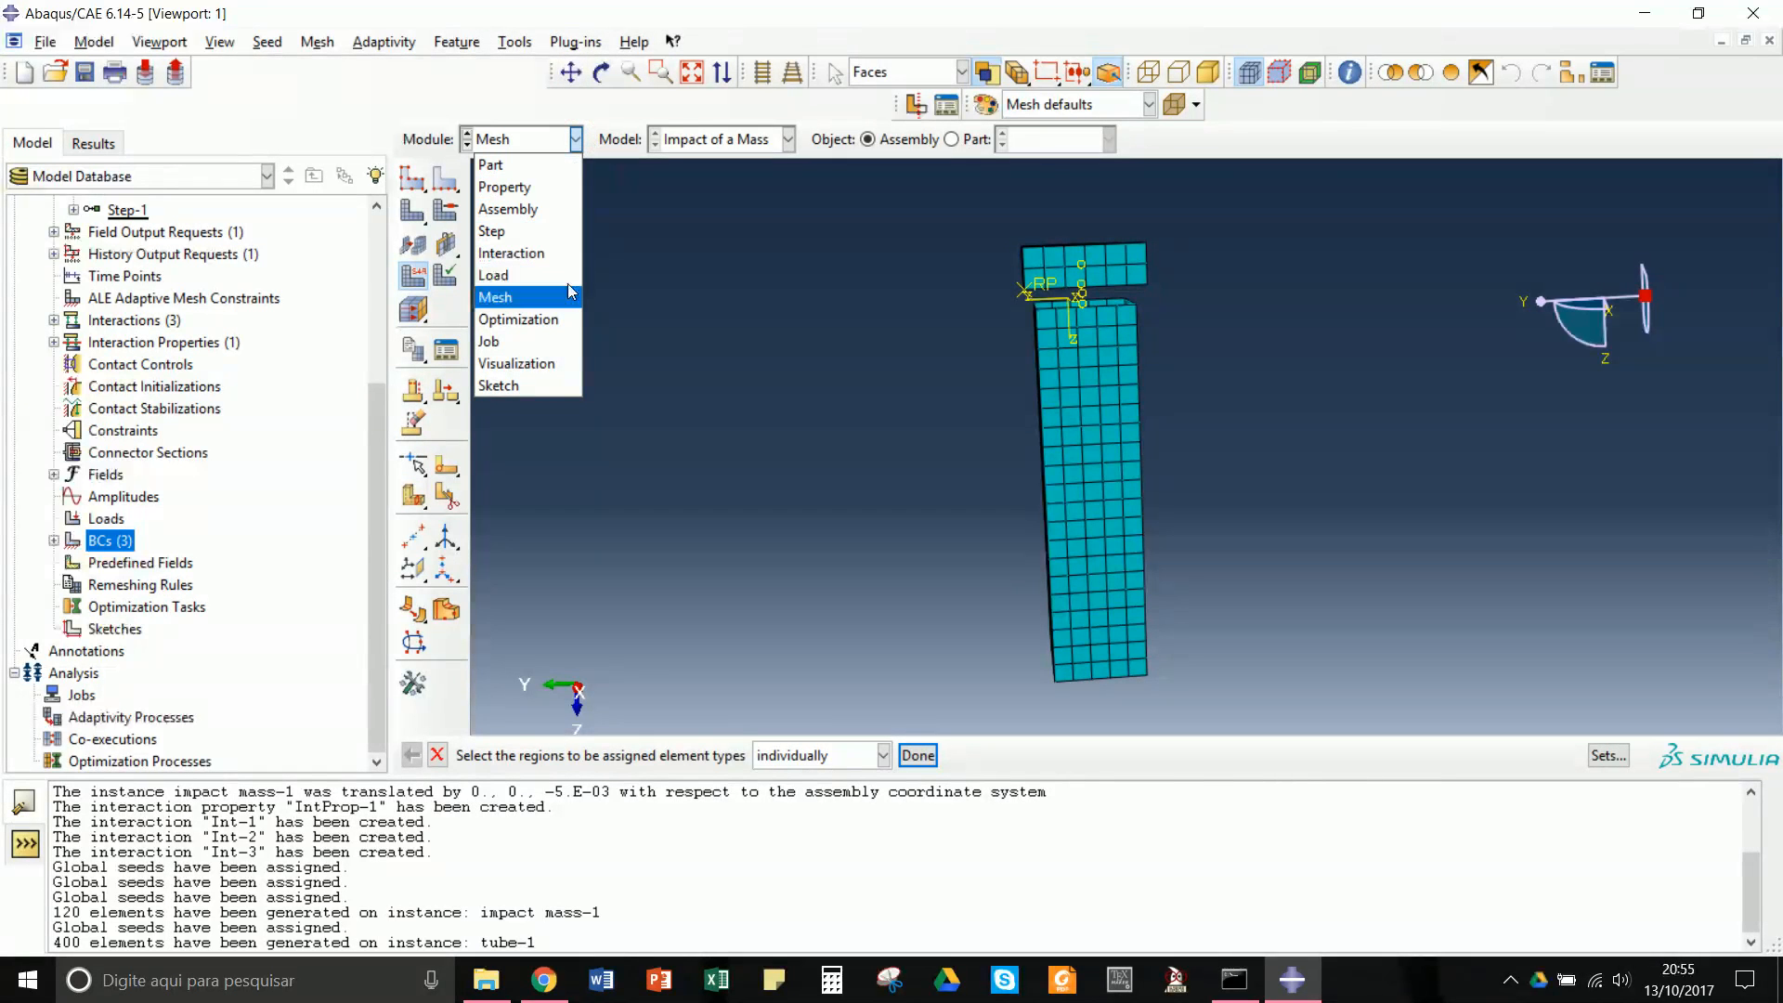
pyautogui.click(634, 362)
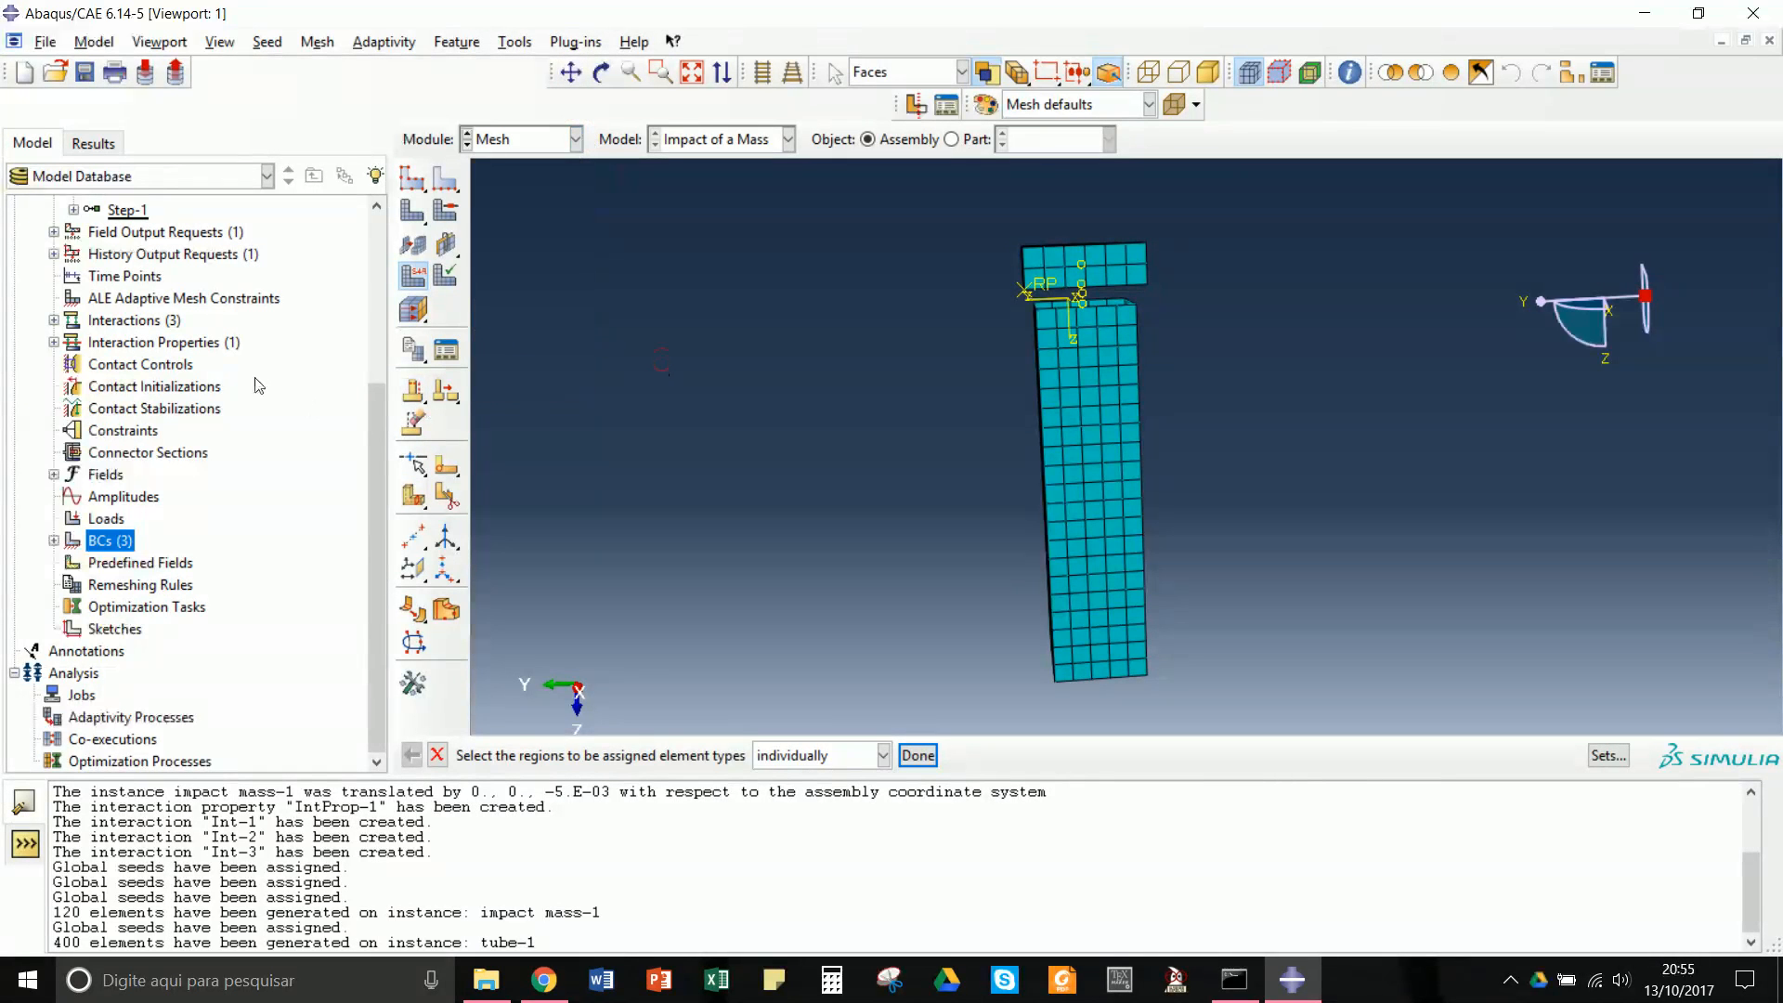
pyautogui.scroll(2, 187, 359)
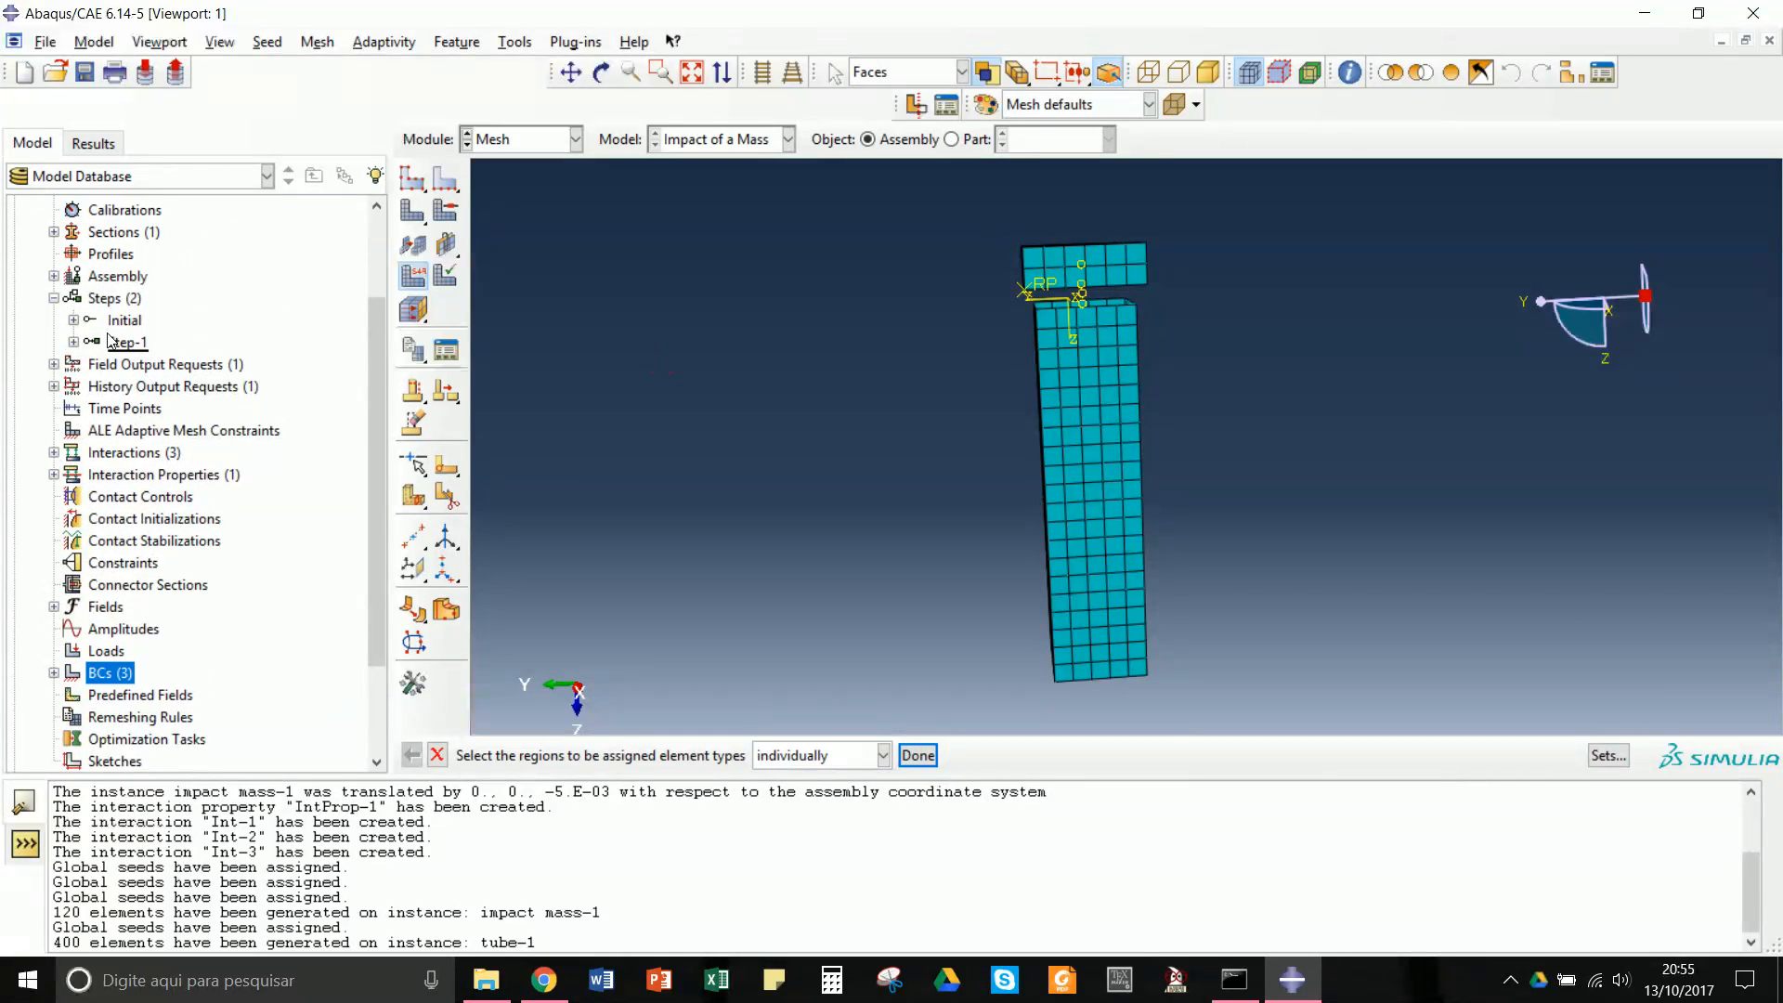
# - Create a full-analysis job named impact from the Impact of a Mass model, keeping the default job settings
pyautogui.scroll(-2, 137, 367)
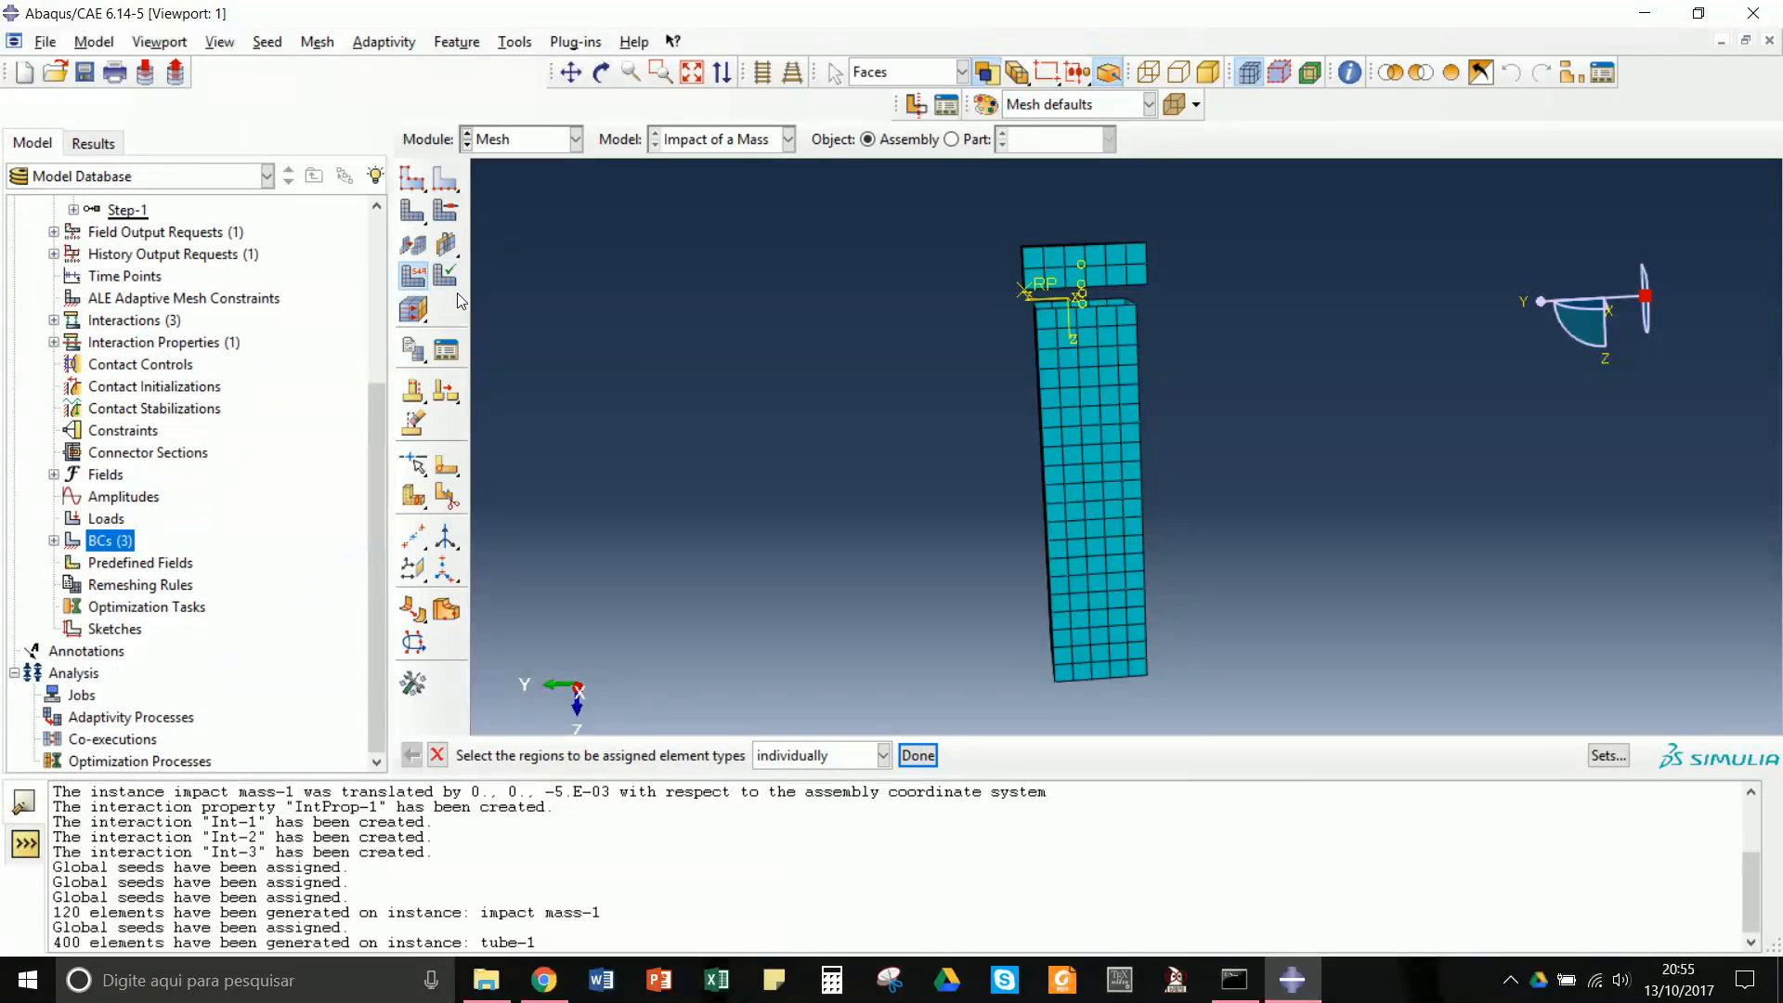
pyautogui.click(82, 695)
pyautogui.rightClick(85, 698)
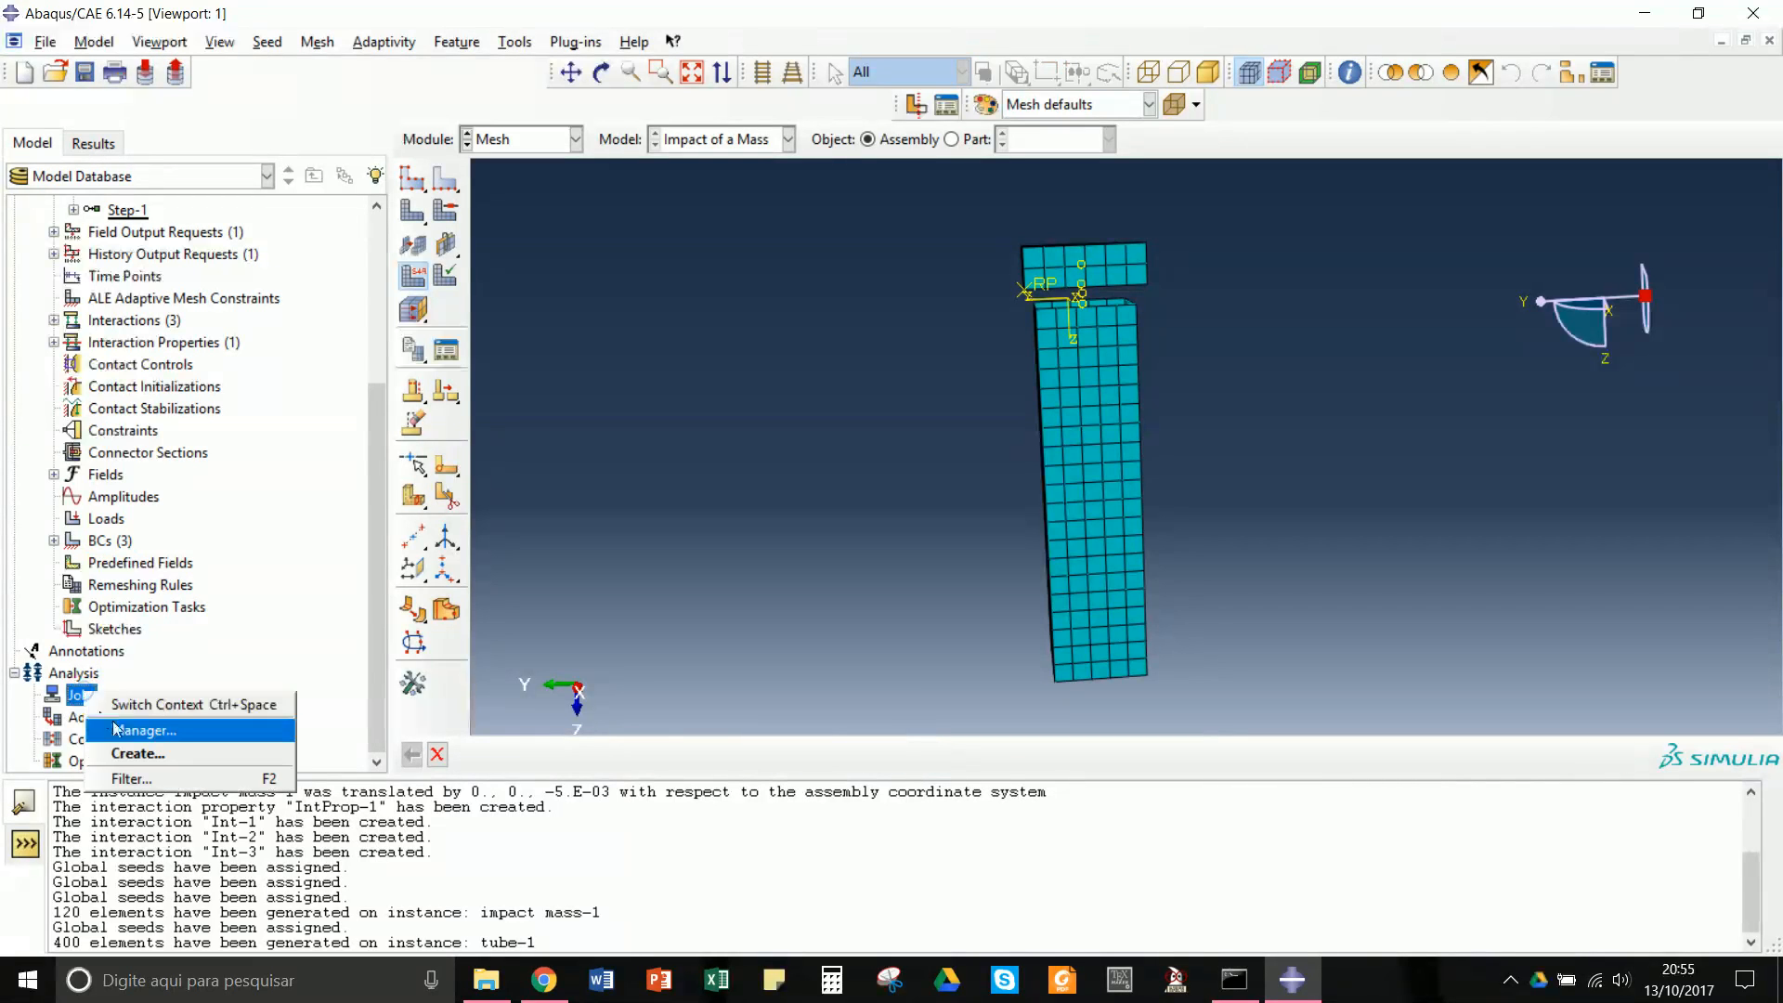
pyautogui.click(139, 750)
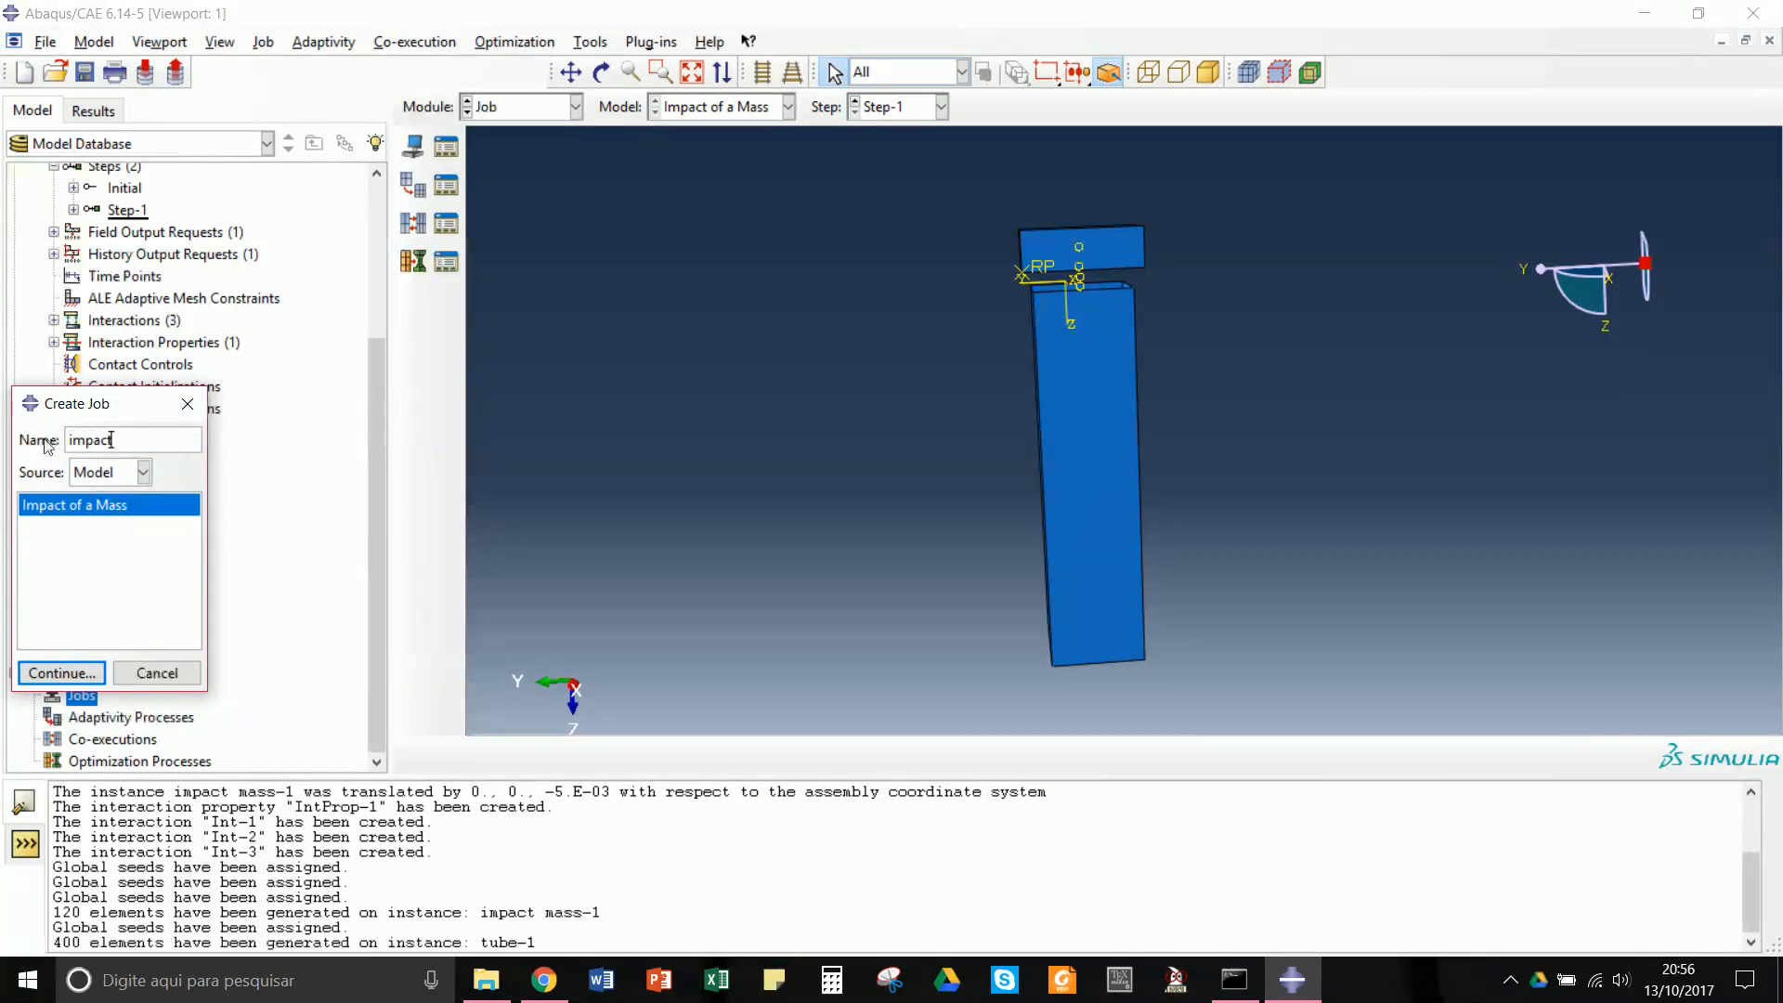
pyautogui.click(84, 661)
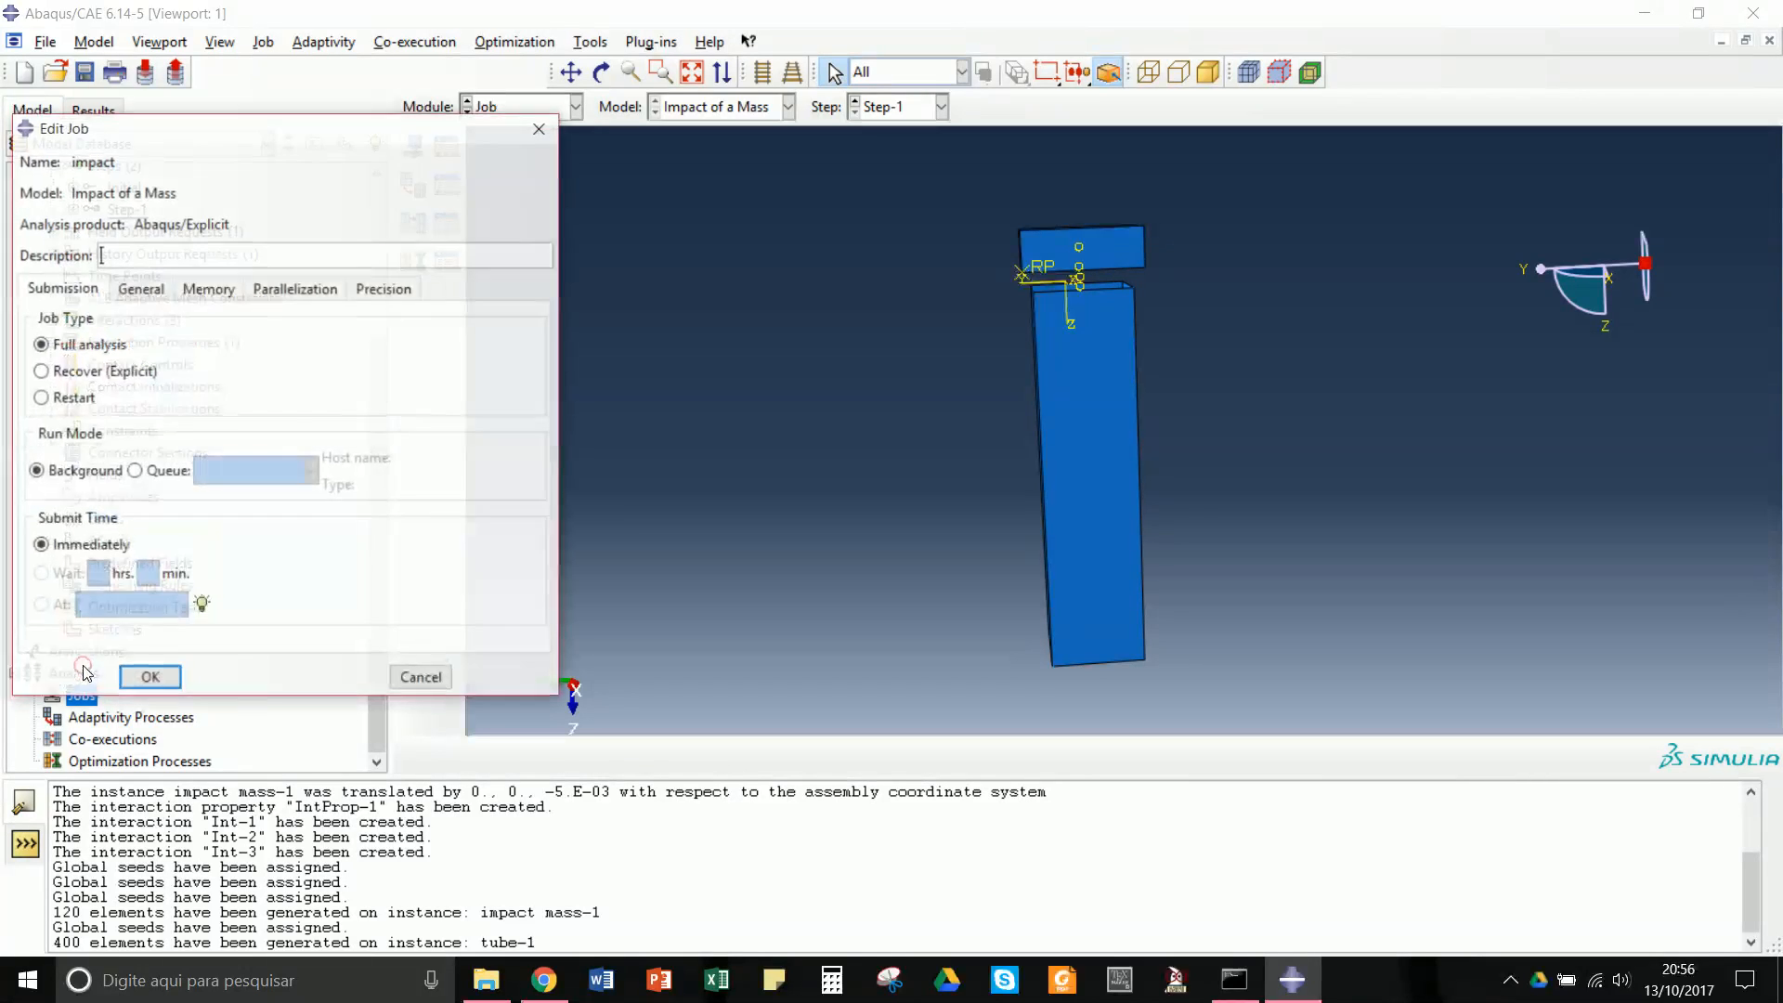
pyautogui.click(149, 678)
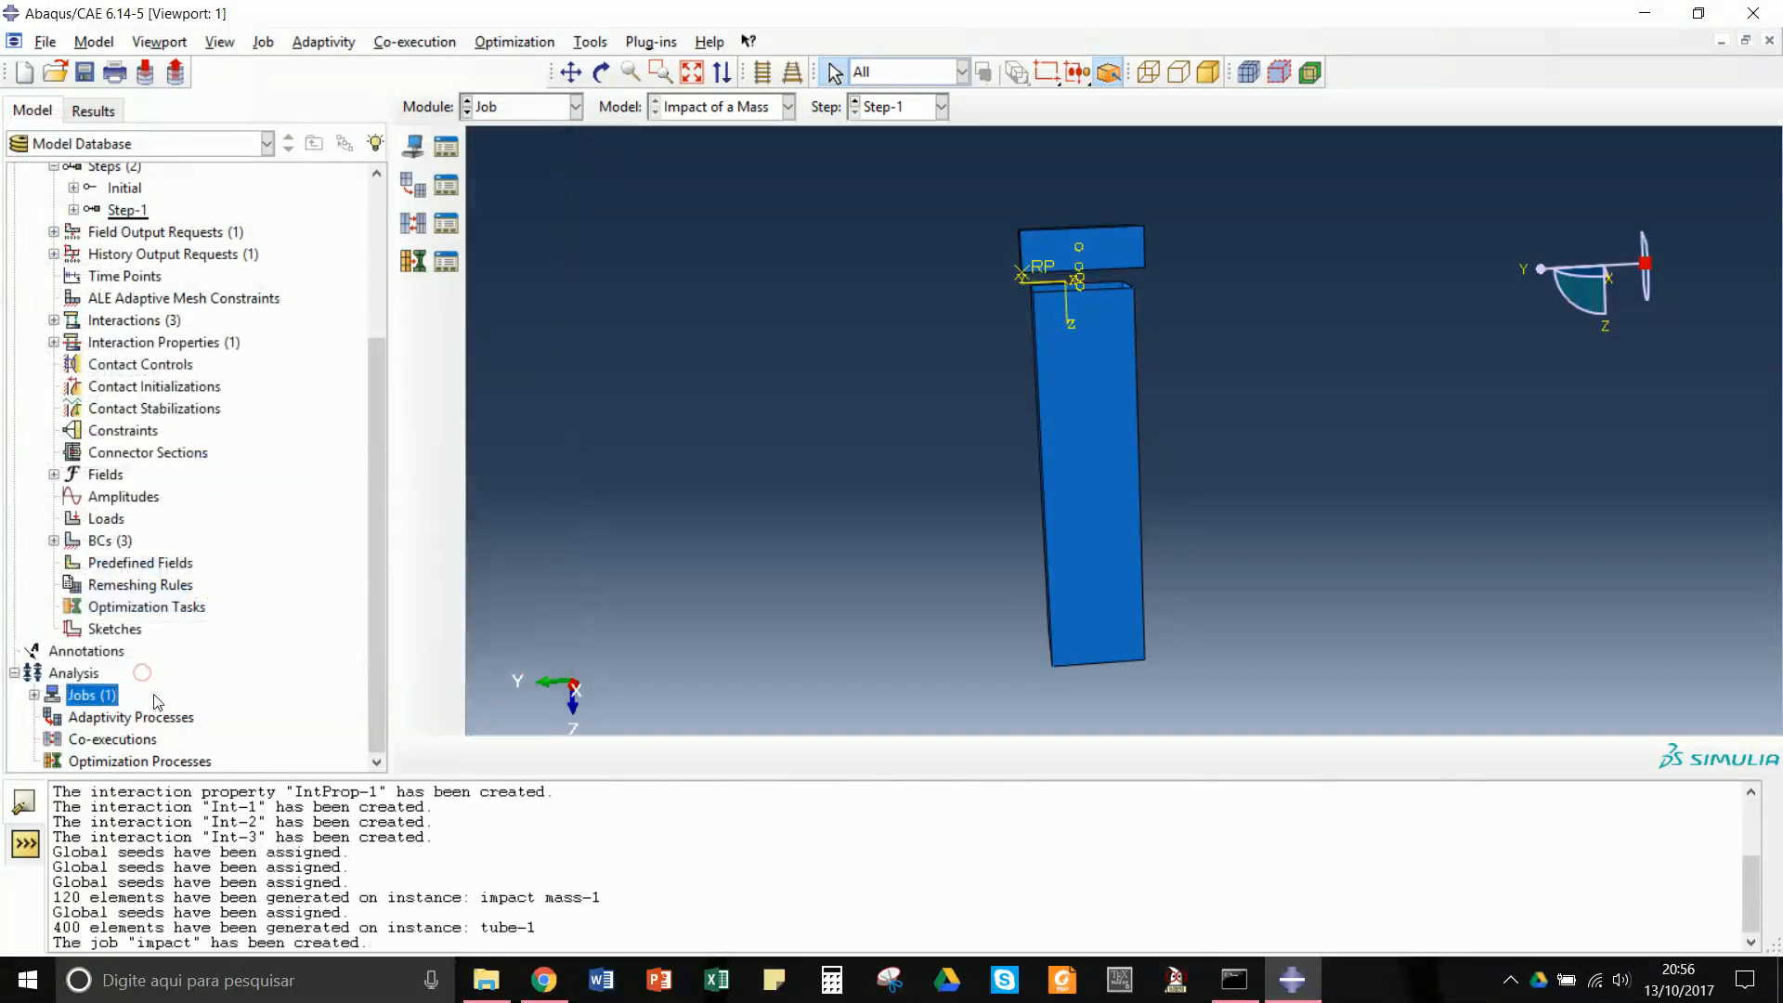
# - Submit the impact job for analysis, overwriting the existing job files and turning off the overwrite warning for next time
pyautogui.click(33, 694)
pyautogui.rightClick(86, 719)
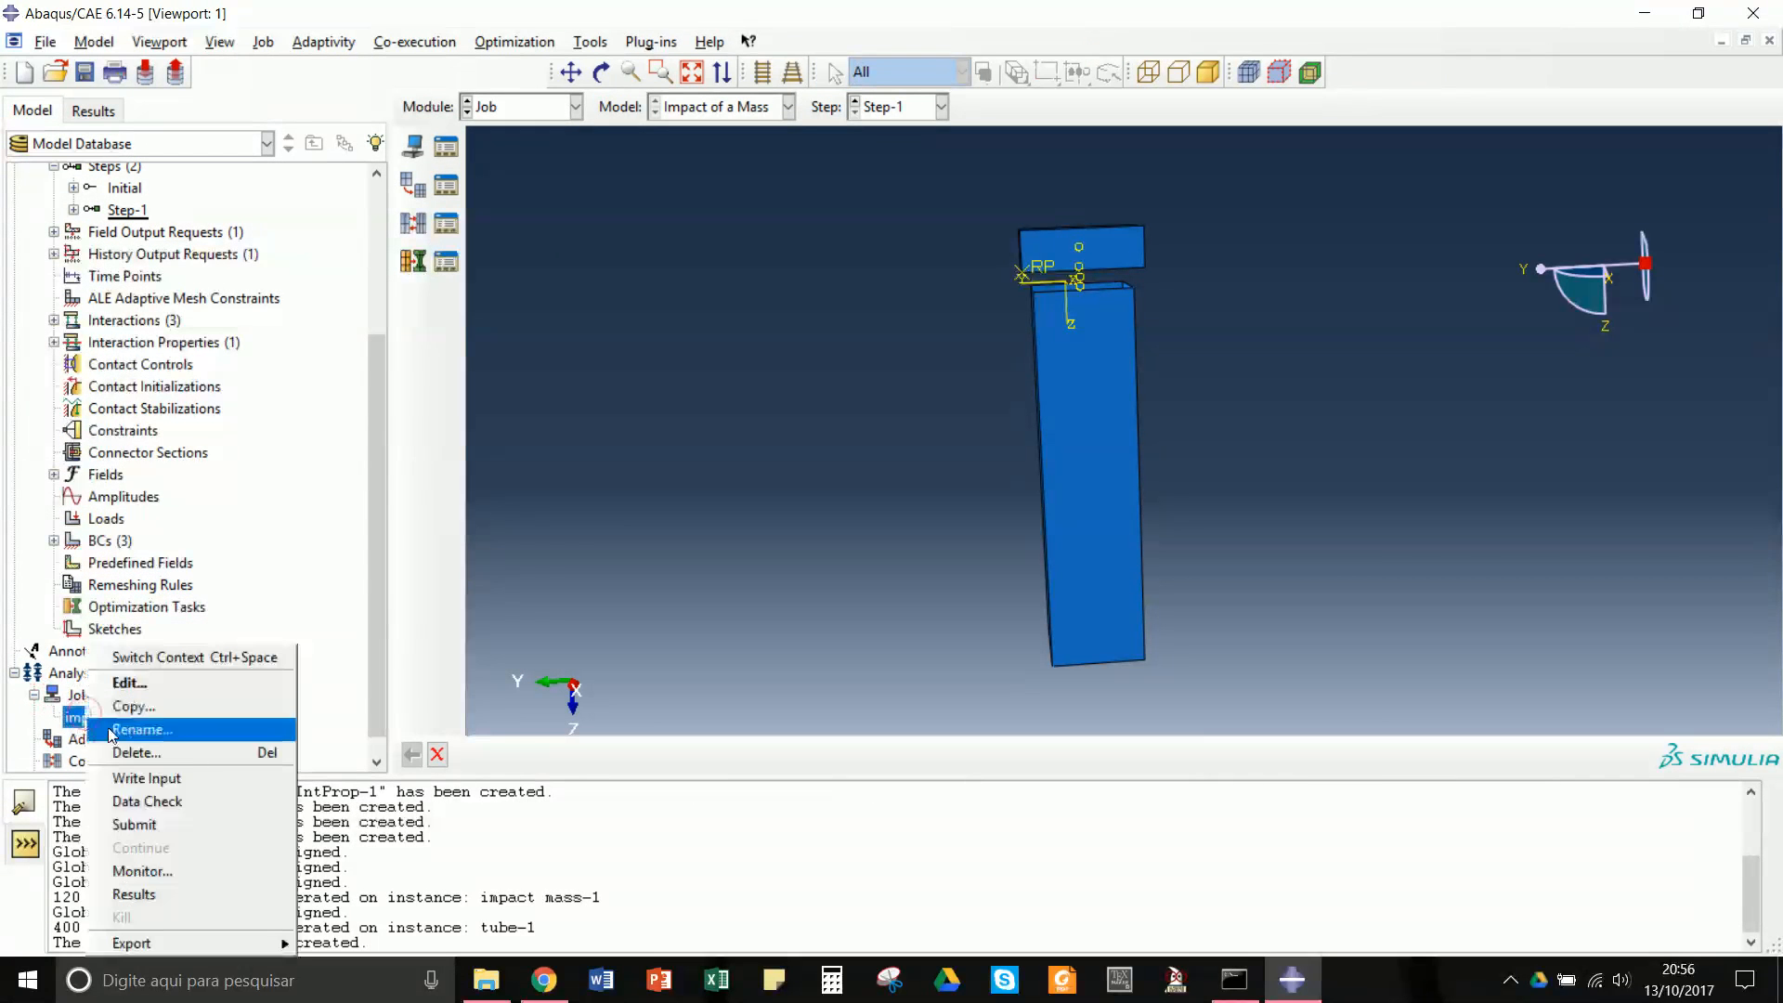
pyautogui.click(135, 825)
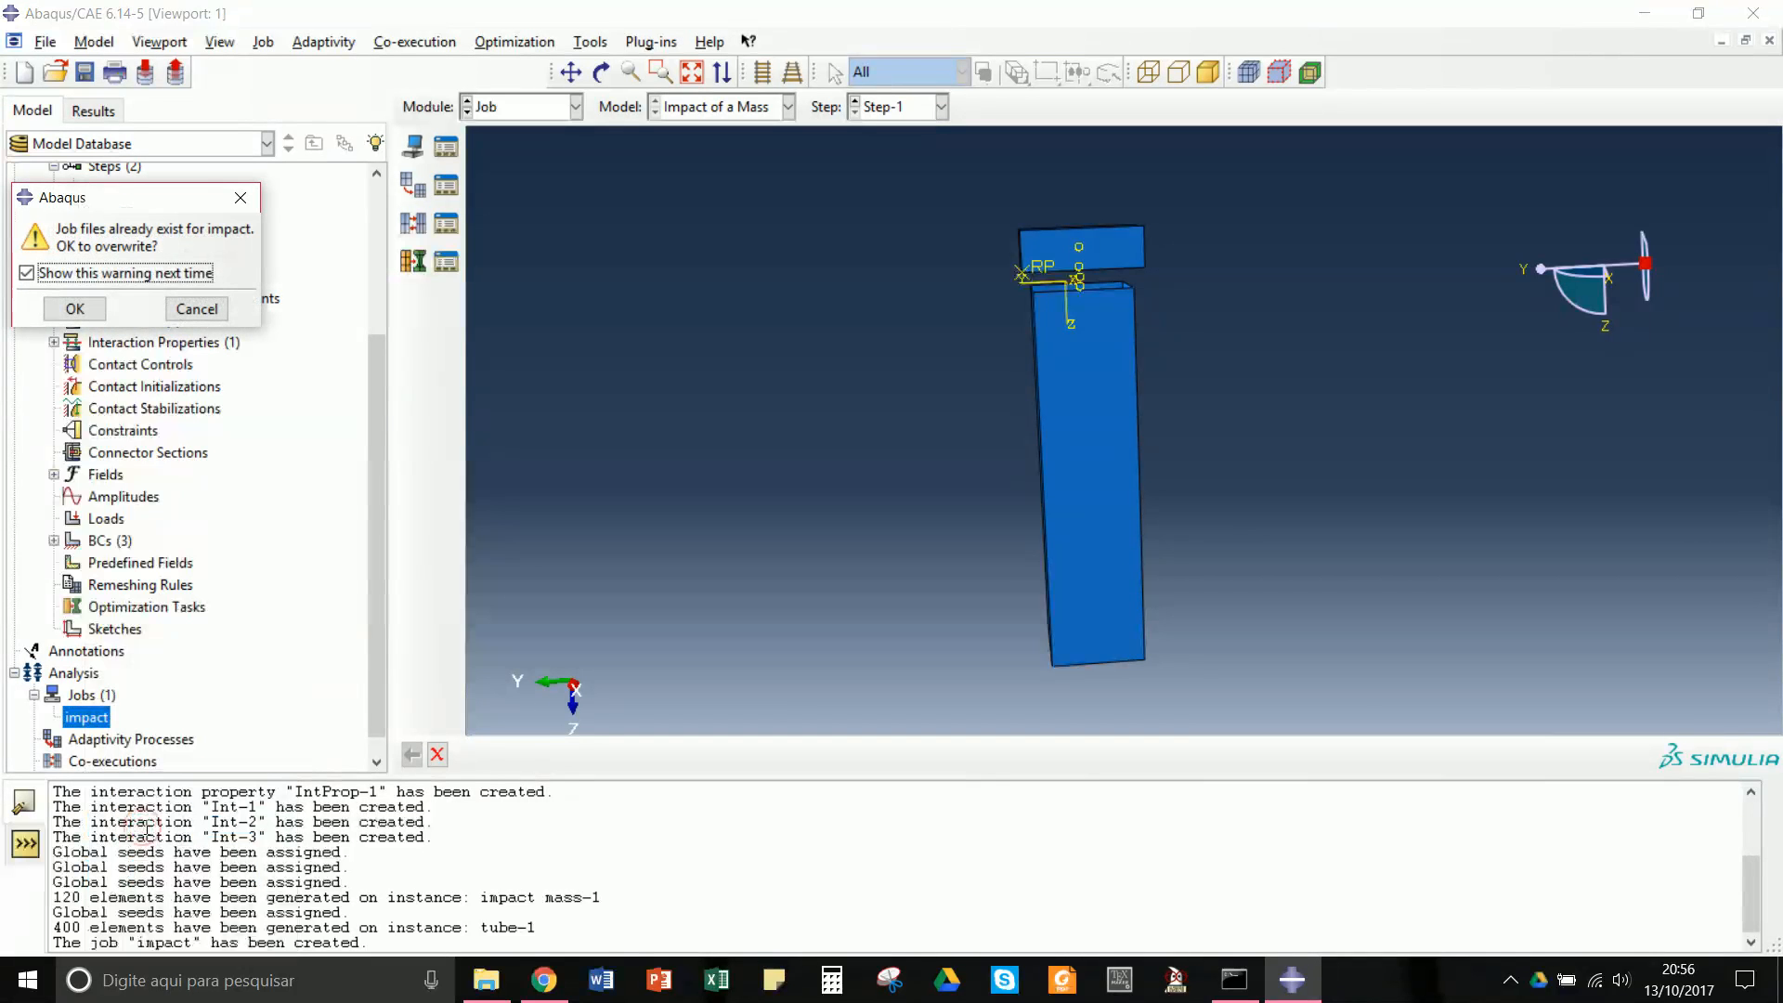
pyautogui.click(26, 272)
pyautogui.click(58, 306)
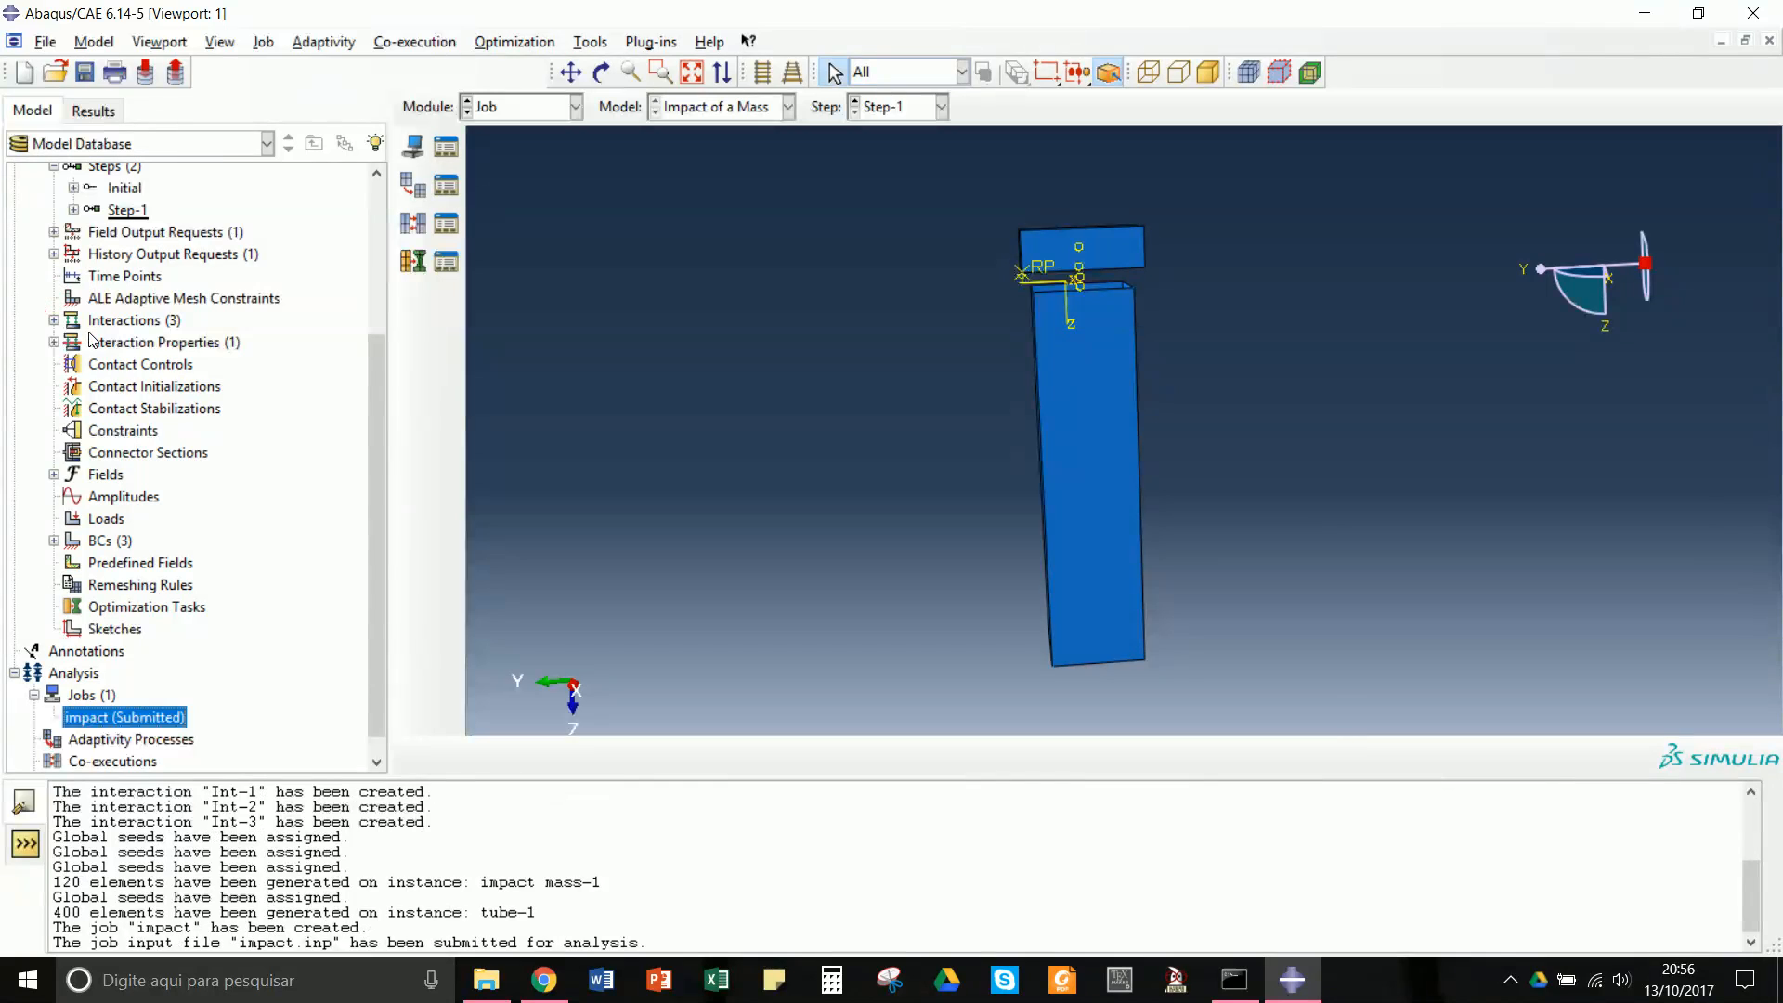